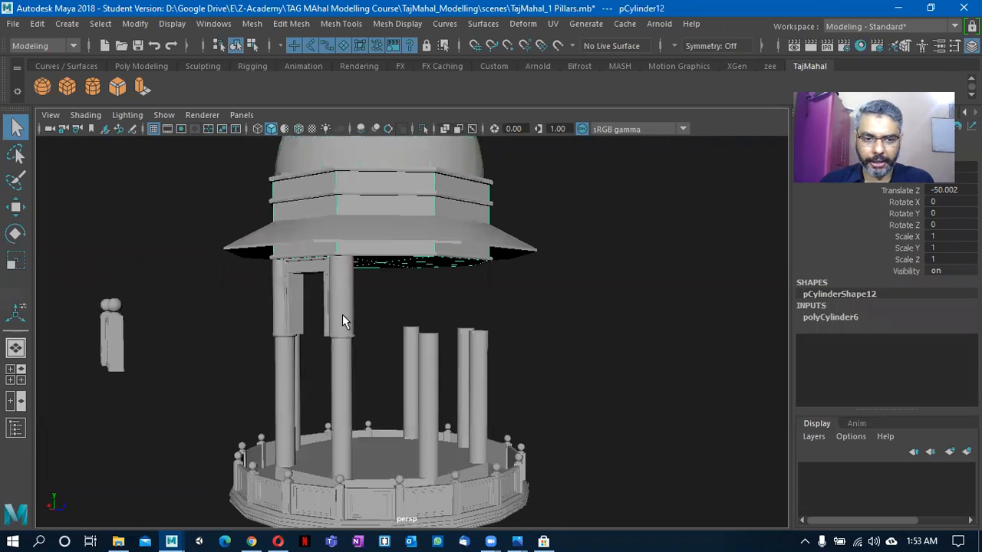
# Switch to the reference photo tajmahal- Minars.jpg and enlarge the minaret balcony's columns and arches.
pyautogui.click(342, 318)
pyautogui.keyDown('alt'); pyautogui.moveTo(324, 340); pyautogui.dragTo(377, 295); pyautogui.keyUp('alt')
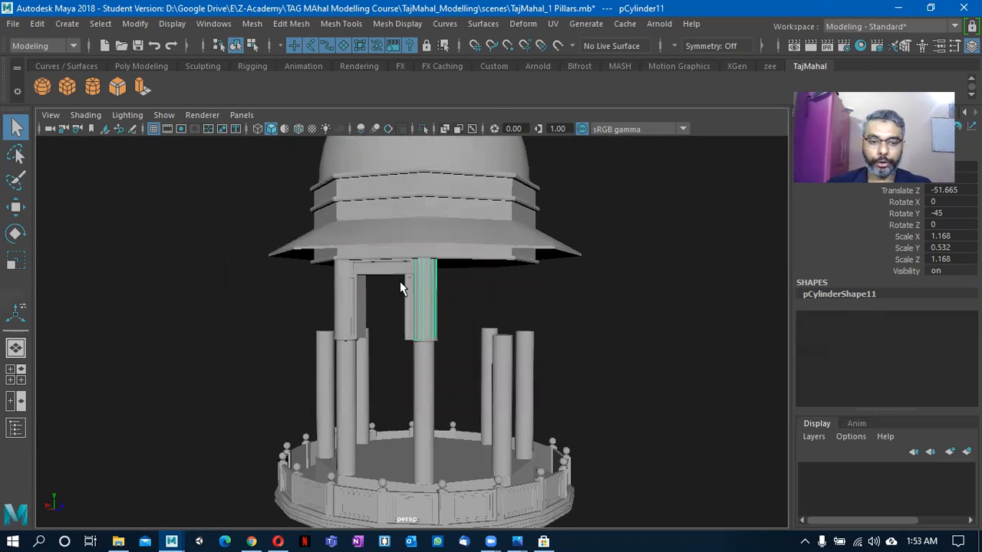
pyautogui.moveTo(518, 539)
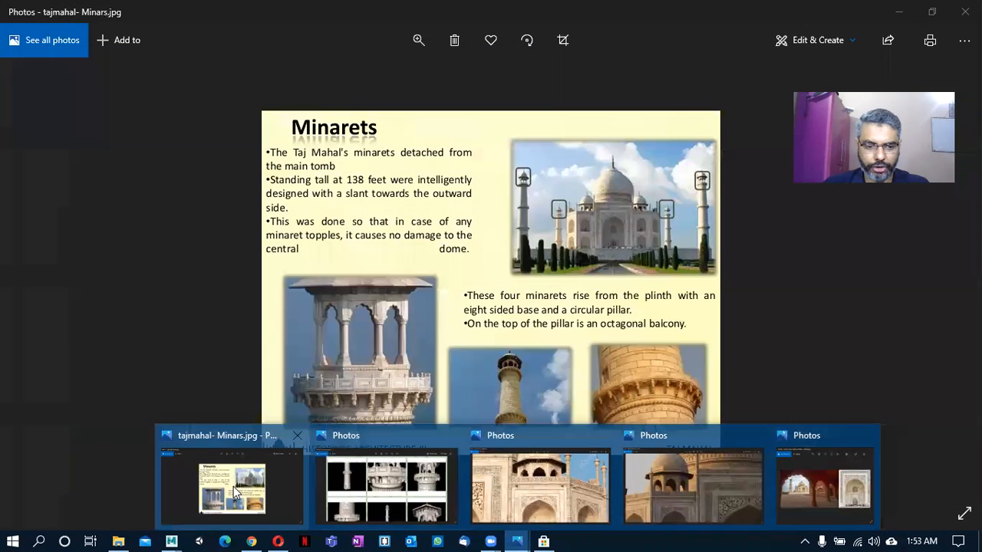
pyautogui.click(231, 487)
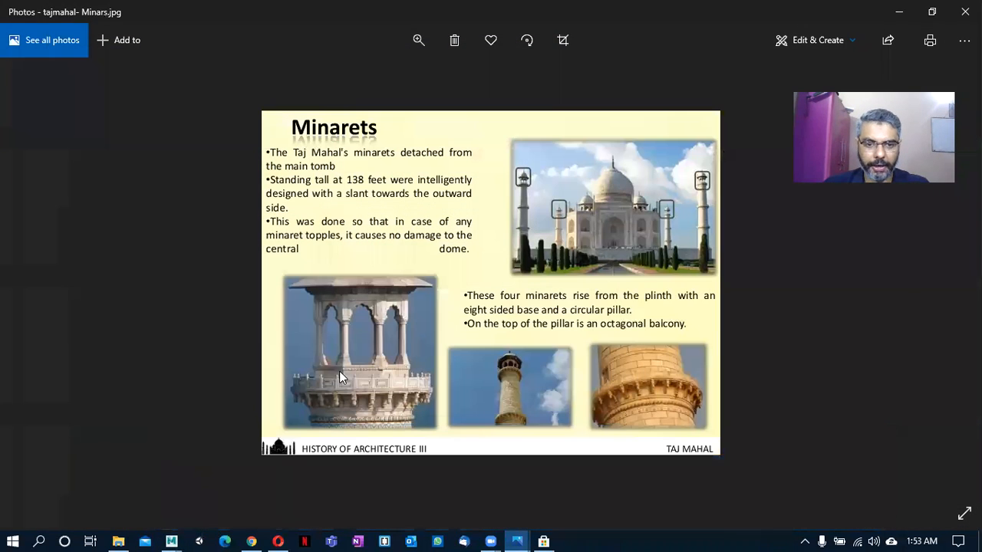
pyautogui.click(415, 46)
pyautogui.moveTo(421, 80); pyautogui.dragTo(427, 82)
pyautogui.moveTo(251, 362); pyautogui.dragTo(335, 327)
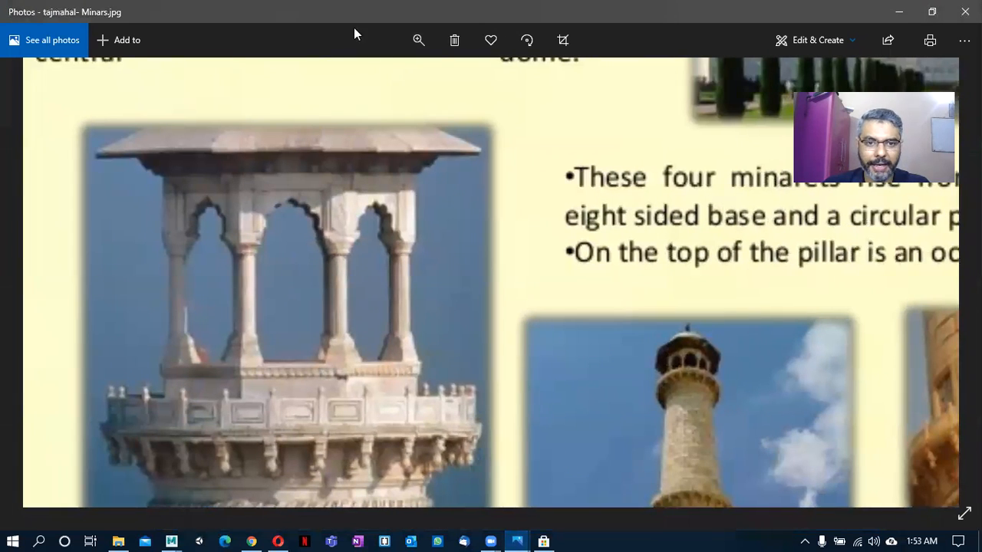
pyautogui.click(419, 43)
pyautogui.moveTo(438, 82); pyautogui.dragTo(472, 78)
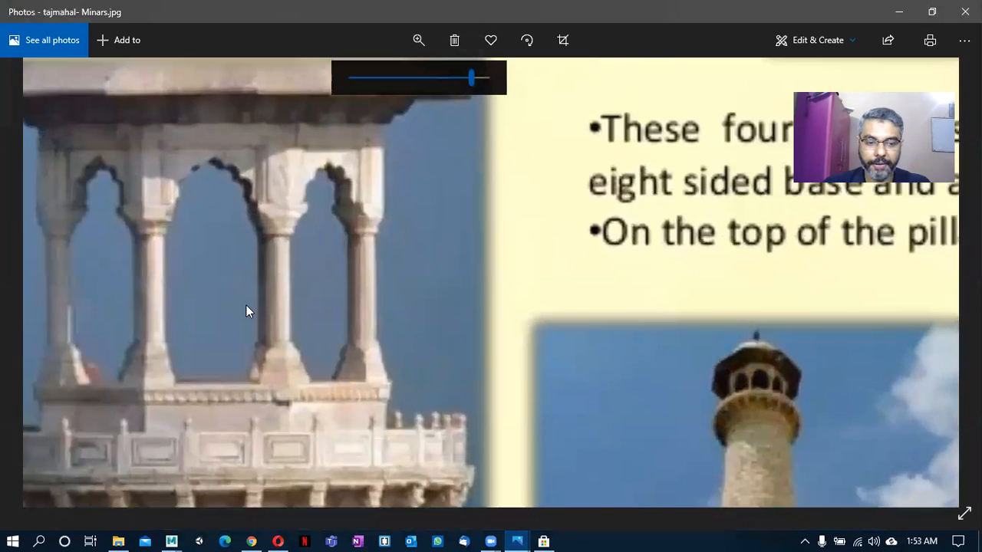
pyautogui.moveTo(247, 311); pyautogui.dragTo(477, 296)
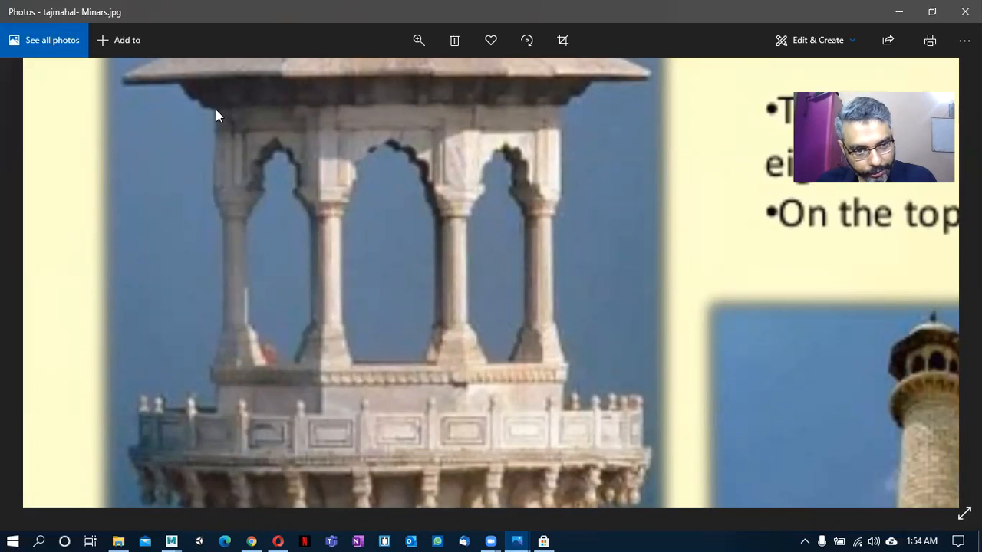
# Compare the model's upper column cylinder in Maya with the column tops and arches in the minaret reference photo.
pyautogui.hotkey('alt', 'Tab')
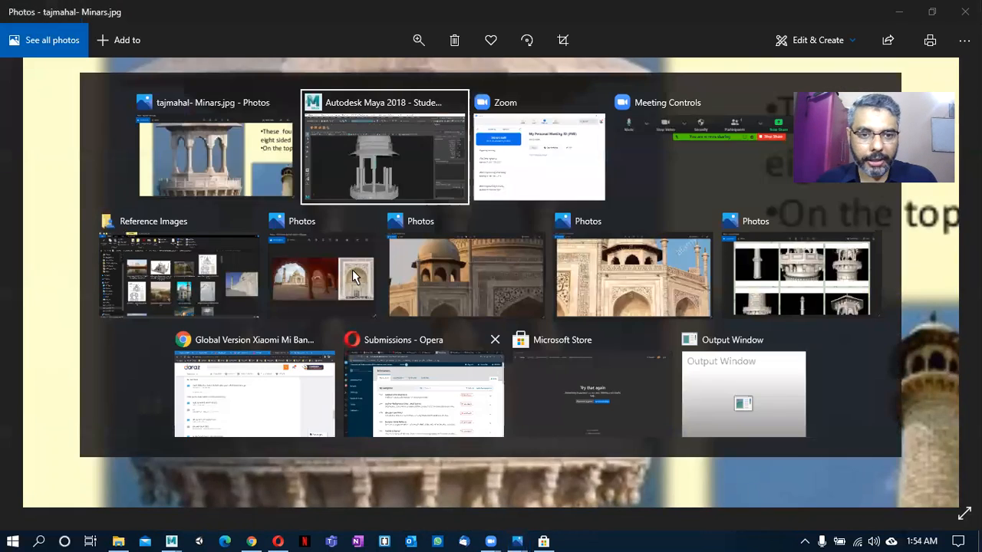
pyautogui.keyDown('alt'); pyautogui.moveTo(354, 382); pyautogui.dragTo(430, 390, button='right'); pyautogui.keyUp('alt')
pyautogui.keyDown('alt'); pyautogui.moveTo(429, 390); pyautogui.dragTo(373, 392); pyautogui.keyUp('alt')
pyautogui.keyDown('alt'); pyautogui.moveTo(192, 270); pyautogui.dragTo(317, 257, button='middle'); pyautogui.keyUp('alt')
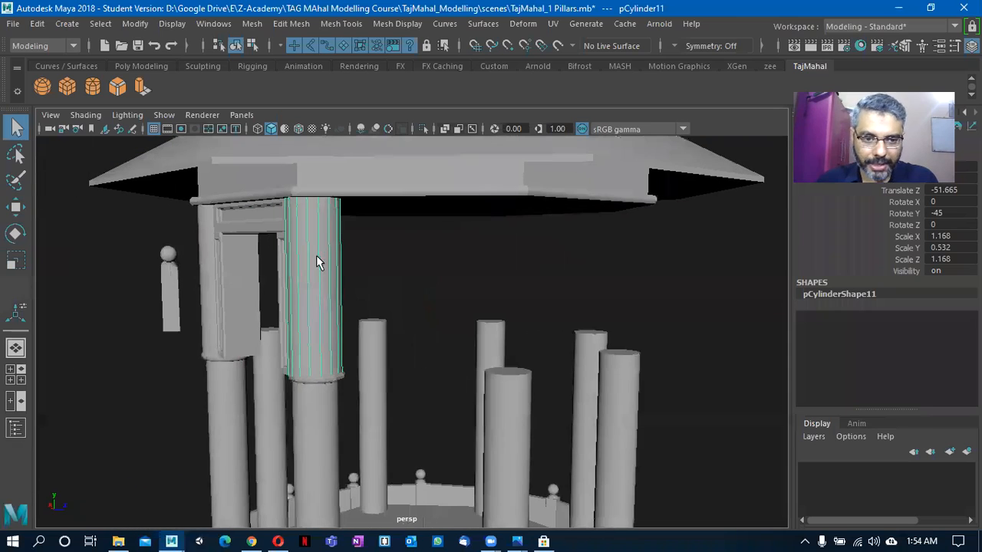
pyautogui.keyDown('alt'); pyautogui.moveTo(315, 275); pyautogui.dragTo(194, 229); pyautogui.keyUp('alt')
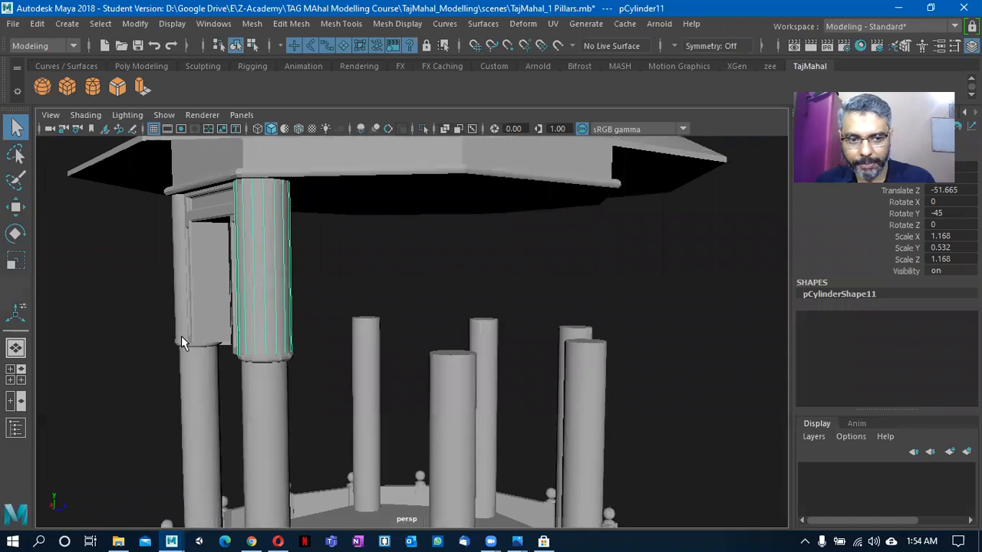
pyautogui.hotkey('alt', 'Tab')
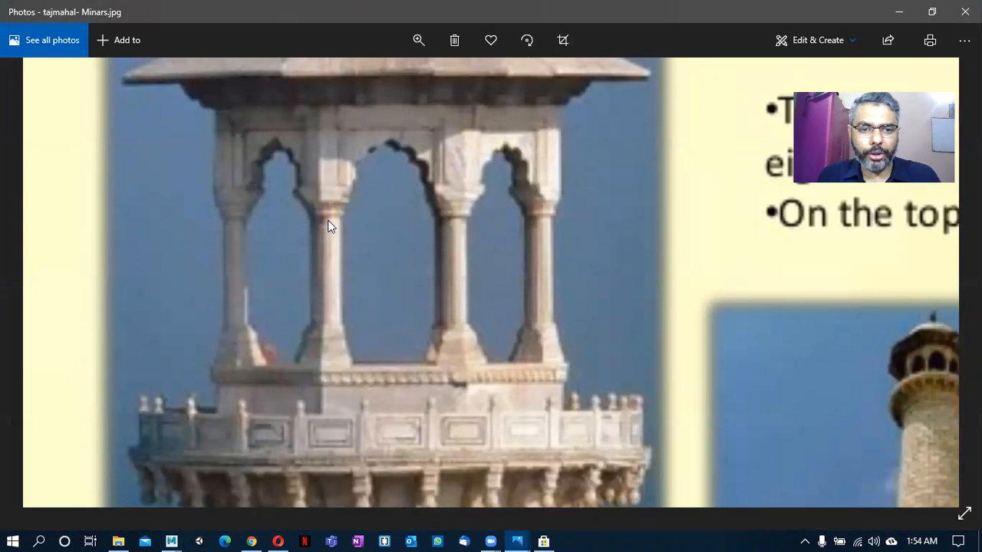
pyautogui.click(421, 42)
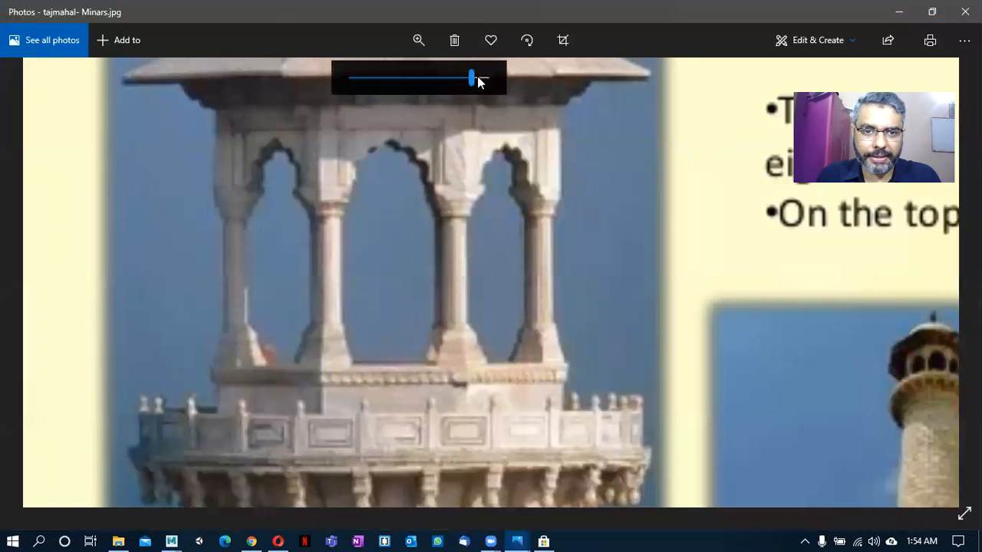
pyautogui.moveTo(476, 78); pyautogui.dragTo(491, 79)
pyautogui.moveTo(455, 180); pyautogui.dragTo(441, 288)
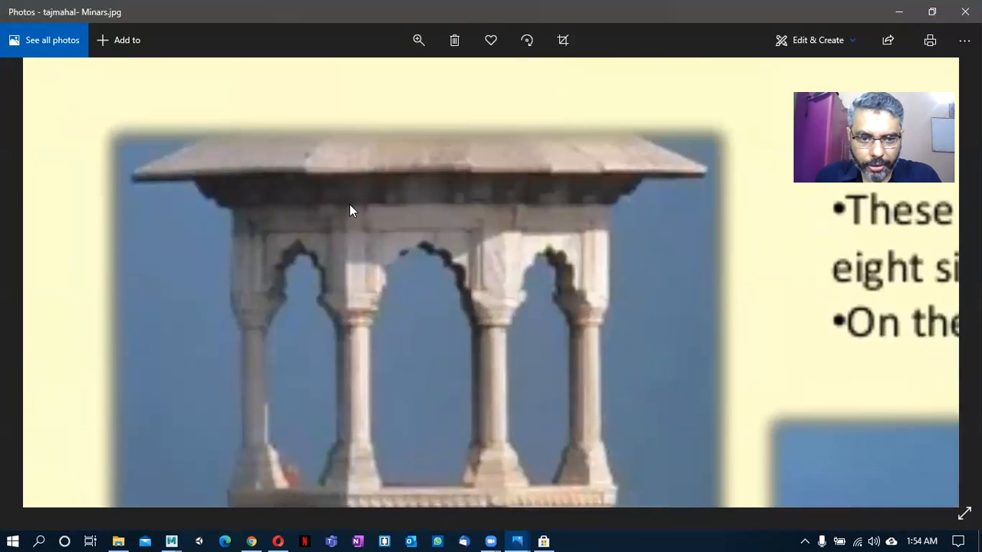
pyautogui.moveTo(349, 204); pyautogui.dragTo(344, 240)
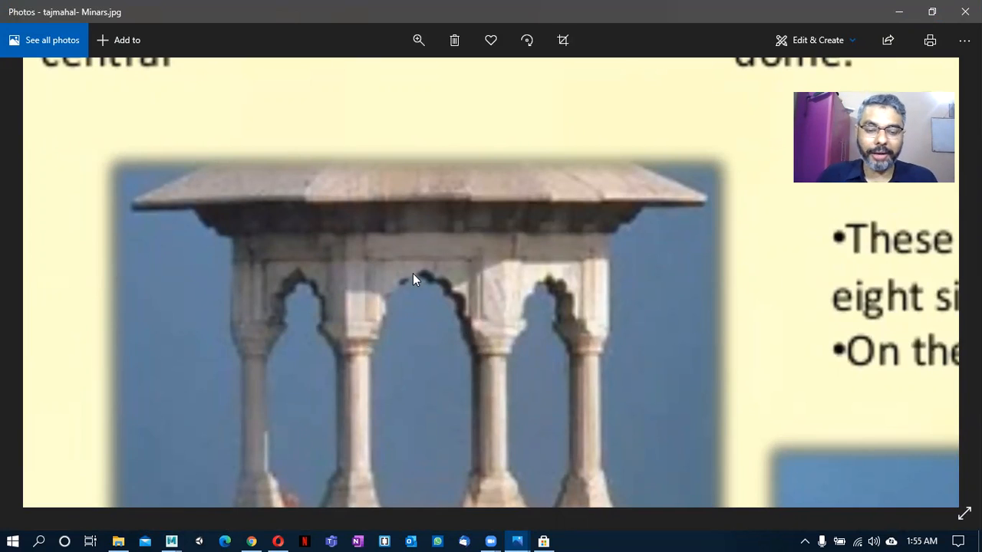
# Return to Maya and delete the two thick upper cylinders on either side of the panel frame, leaving the pillars below.
pyautogui.hotkey('alt', 'Tab')
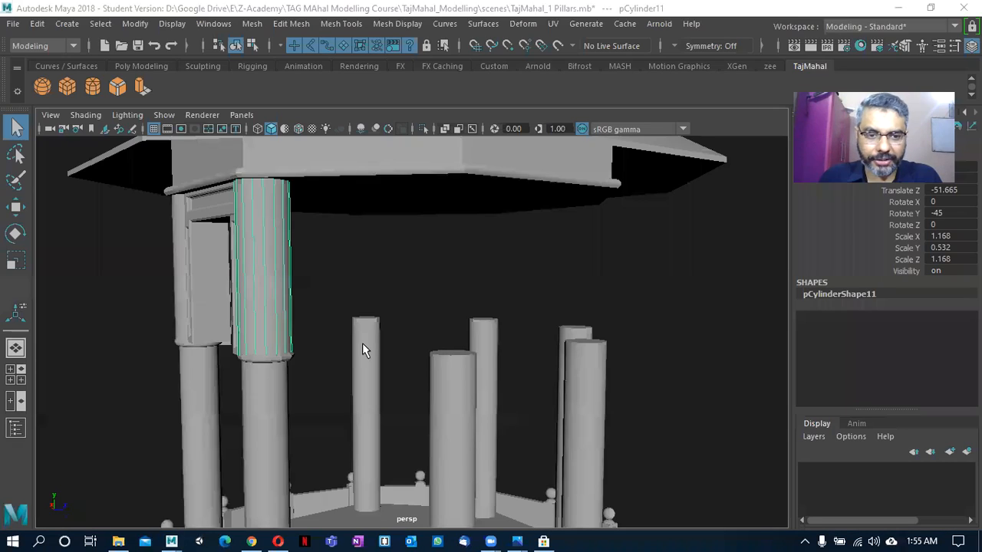
pyautogui.keyDown('alt'); pyautogui.moveTo(325, 345); pyautogui.dragTo(519, 371); pyautogui.keyUp('alt')
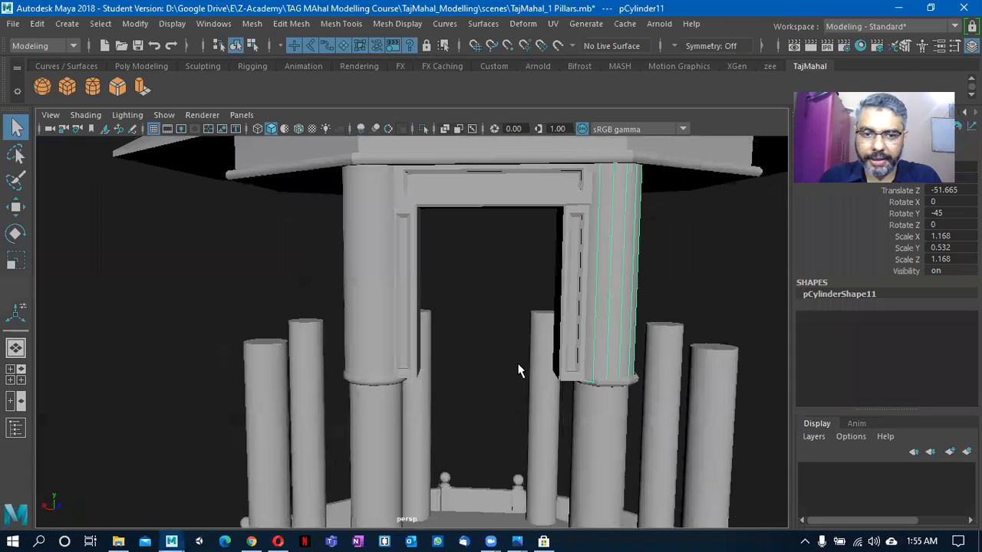
pyautogui.keyDown('alt'); pyautogui.moveTo(500, 321); pyautogui.dragTo(329, 279); pyautogui.keyUp('alt')
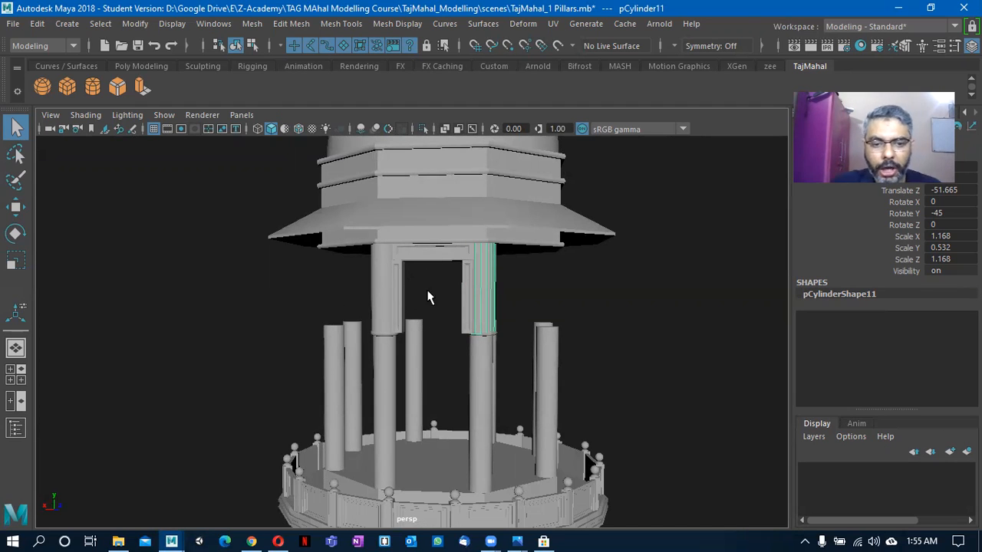
pyautogui.keyDown('alt'); pyautogui.moveTo(441, 286); pyautogui.dragTo(513, 289, button='right'); pyautogui.keyUp('alt')
pyautogui.keyDown('alt'); pyautogui.moveTo(439, 287); pyautogui.dragTo(443, 292); pyautogui.keyUp('alt')
pyautogui.keyDown('alt'); pyautogui.moveTo(443, 292); pyautogui.dragTo(419, 323, button='middle'); pyautogui.keyUp('alt')
pyautogui.keyDown('alt'); pyautogui.moveTo(423, 324); pyautogui.dragTo(463, 345, button='right'); pyautogui.keyUp('alt')
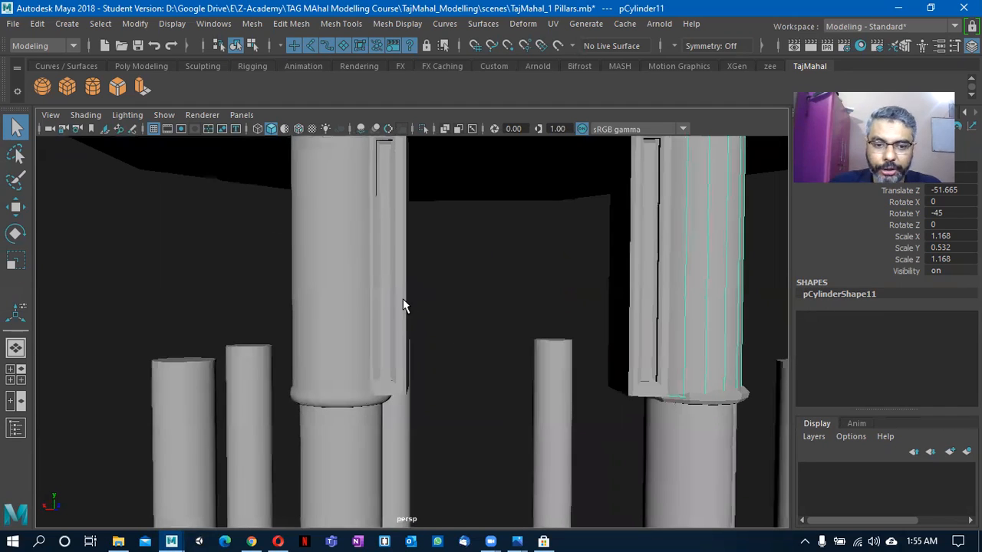
pyautogui.click(398, 299)
pyautogui.keyDown('alt'); pyautogui.moveTo(398, 299); pyautogui.dragTo(338, 299, button='right'); pyautogui.keyUp('alt')
pyautogui.keyDown('alt'); pyautogui.moveTo(338, 299); pyautogui.dragTo(354, 306); pyautogui.keyUp('alt')
pyautogui.click(375, 270)
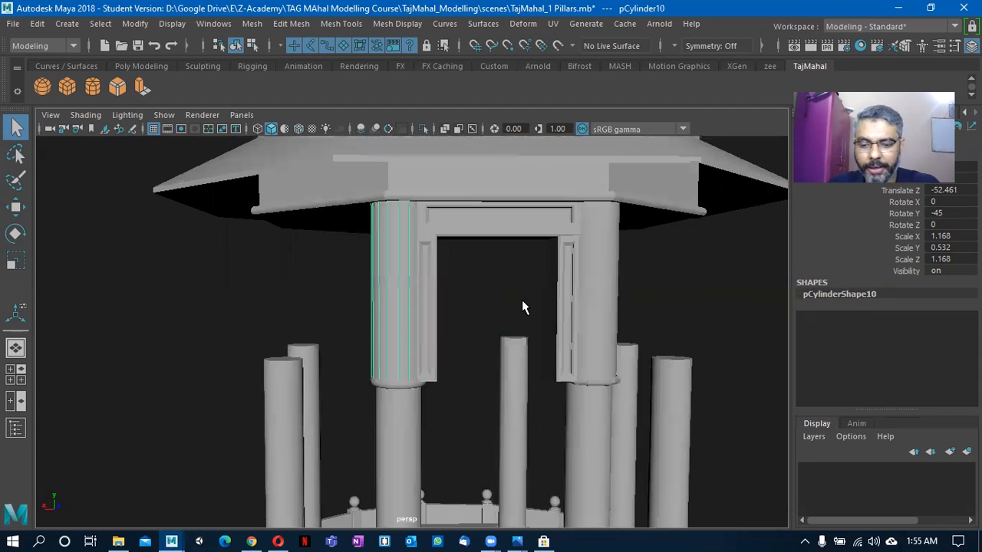
pyautogui.press('Delete')
# Widen the vertical panel beside the gap by moving its outer-side vertices outward over the pillar cap.
pyautogui.click(427, 306)
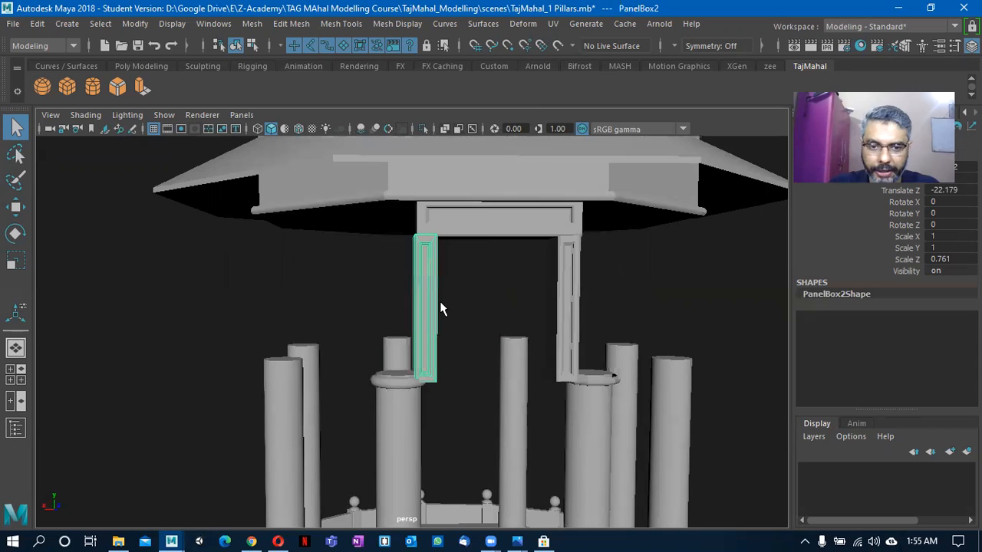
pyautogui.rightClick(419, 291)
pyautogui.click(353, 123)
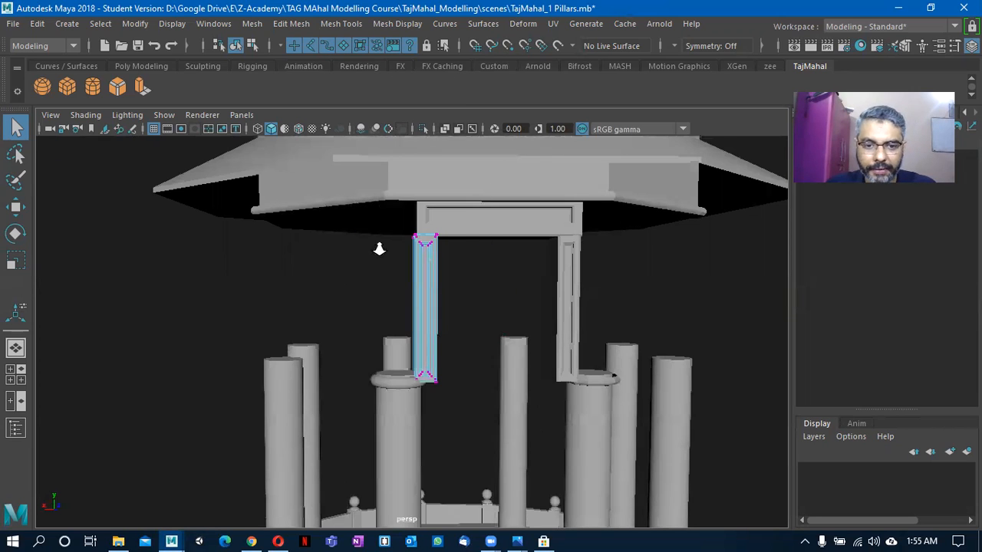
pyautogui.keyDown('alt'); pyautogui.moveTo(376, 245); pyautogui.dragTo(369, 261, button='right'); pyautogui.keyUp('alt')
pyautogui.keyDown('alt'); pyautogui.moveTo(377, 237); pyautogui.dragTo(465, 401); pyautogui.keyUp('alt')
pyautogui.keyDown('alt'); pyautogui.moveTo(546, 401); pyautogui.dragTo(511, 394, button='right'); pyautogui.keyUp('alt')
pyautogui.moveTo(511, 394)
pyautogui.keyDown('alt'); pyautogui.mouseDown()
pyautogui.moveTo(467, 394)
pyautogui.moveTo(498, 386)
pyautogui.mouseUp(); pyautogui.keyUp('alt')
pyautogui.press('w')
pyautogui.moveTo(355, 329); pyautogui.dragTo(407, 360)
pyautogui.moveTo(334, 330); pyautogui.dragTo(328, 330)
pyautogui.keyDown('alt'); pyautogui.moveTo(330, 331); pyautogui.dragTo(513, 377); pyautogui.keyUp('alt')
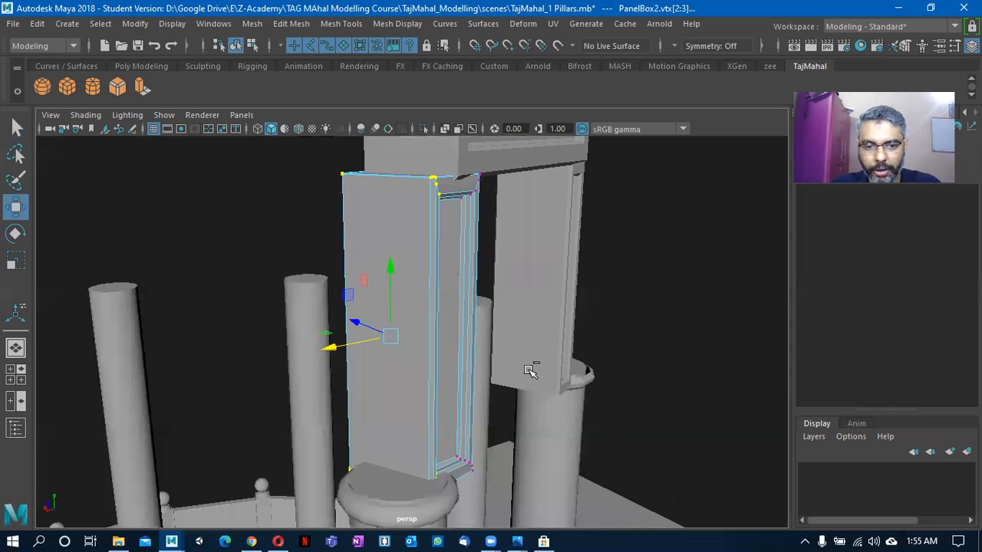
pyautogui.keyDown('alt'); pyautogui.moveTo(519, 336); pyautogui.dragTo(644, 307); pyautogui.keyUp('alt')
# Compare the World and Object axis orientations for the Move tool in wireframe display and set it to Object.
pyautogui.click(954, 46)
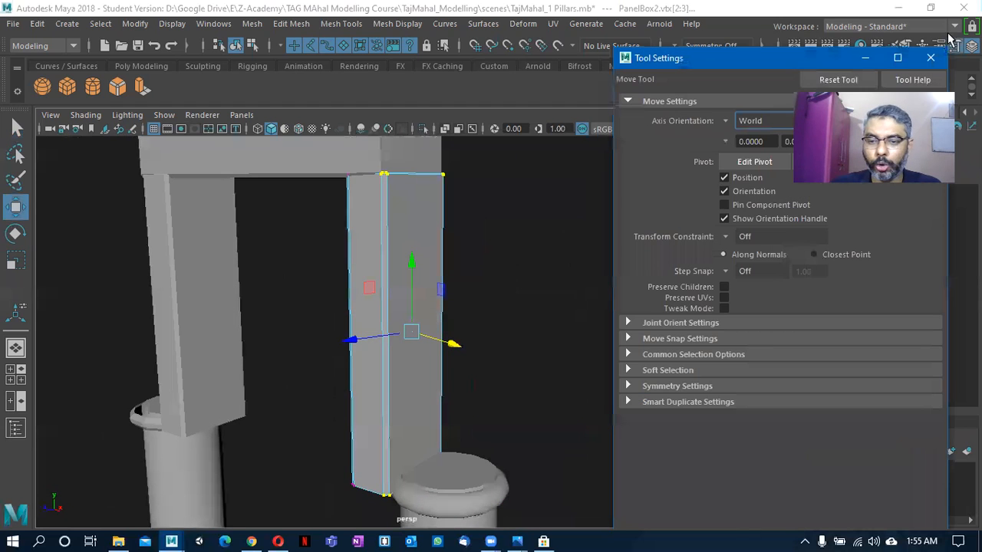
pyautogui.moveTo(755, 66); pyautogui.dragTo(668, 72)
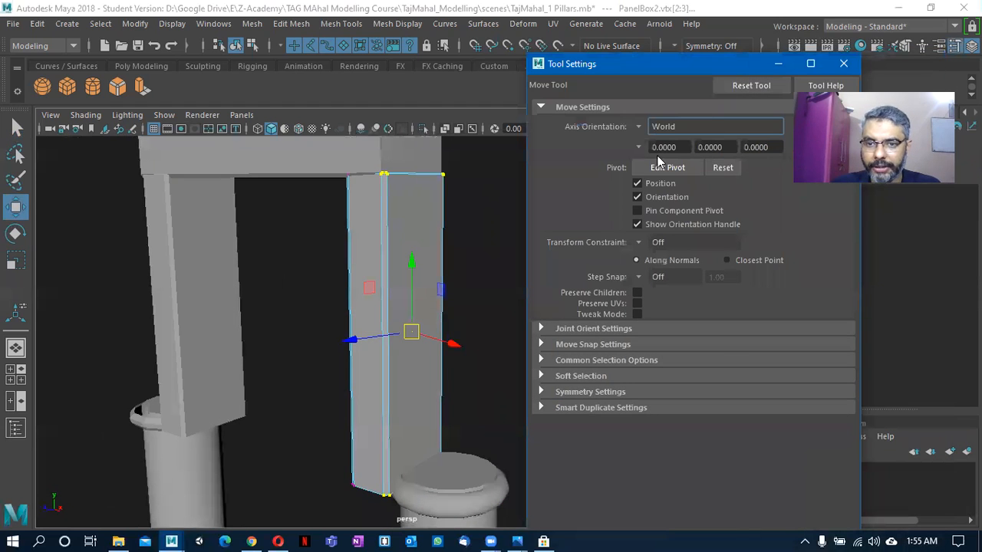
pyautogui.click(660, 126)
pyautogui.click(661, 132)
pyautogui.keyDown('alt'); pyautogui.moveTo(414, 353); pyautogui.dragTo(445, 360); pyautogui.keyUp('alt')
pyautogui.press('4')
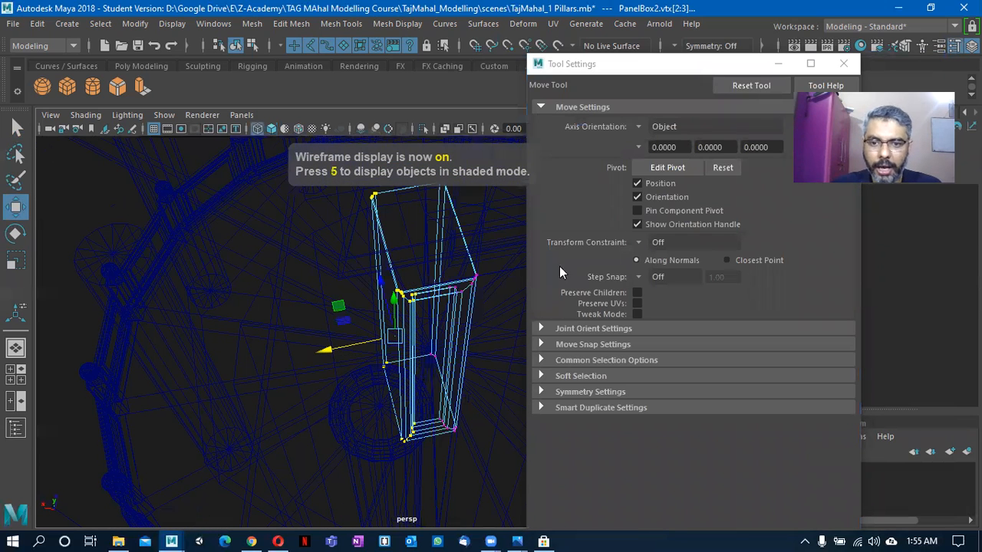
pyautogui.click(651, 128)
pyautogui.click(669, 151)
pyautogui.keyDown('alt'); pyautogui.moveTo(314, 346); pyautogui.dragTo(316, 388); pyautogui.keyUp('alt')
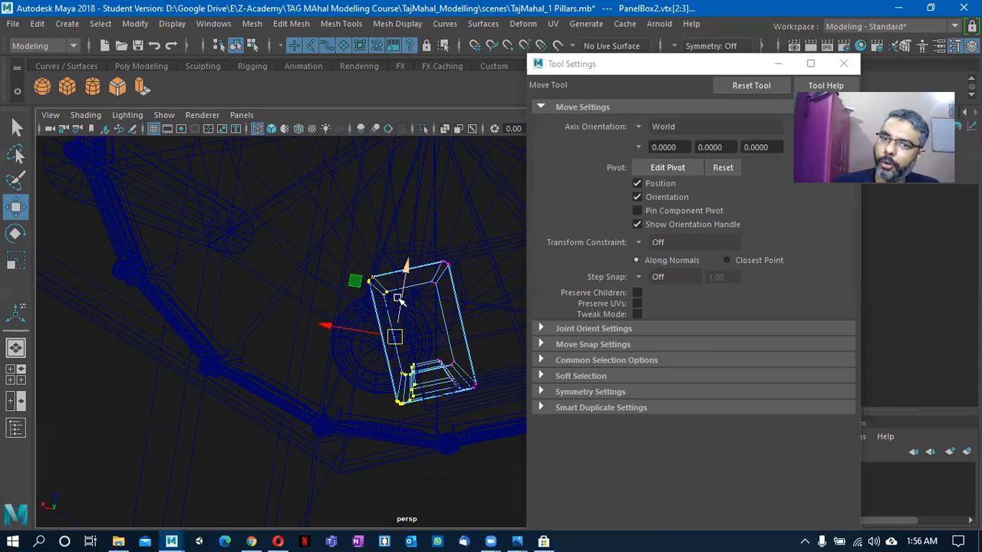
pyautogui.click(636, 130)
pyautogui.click(669, 134)
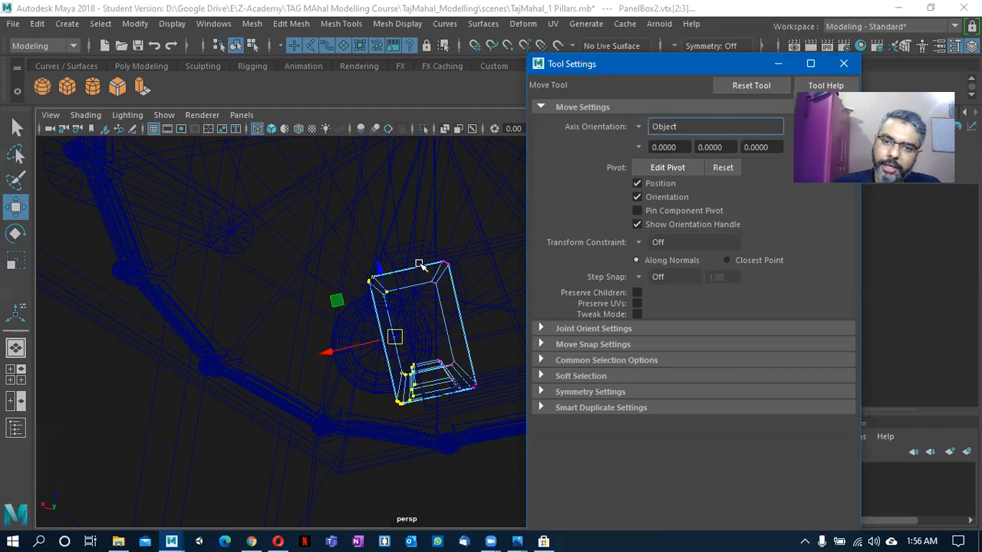
# Inspect the widened panel's selected vertices, restore shaded display and close the Move tool settings.
pyautogui.keyDown('alt'); pyautogui.moveTo(332, 380); pyautogui.dragTo(361, 252); pyautogui.keyUp('alt')
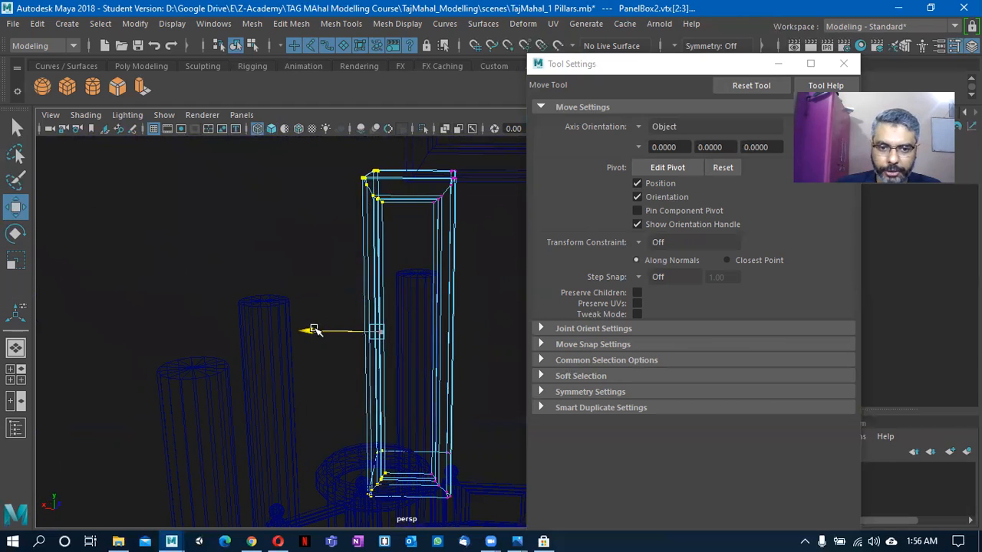
pyautogui.keyDown('alt'); pyautogui.moveTo(366, 365); pyautogui.dragTo(400, 302); pyautogui.keyUp('alt')
pyautogui.press('space')
pyautogui.moveTo(443, 330)
pyautogui.keyDown('alt'); pyautogui.mouseDown()
pyautogui.moveTo(385, 323)
pyautogui.moveTo(440, 309)
pyautogui.moveTo(432, 386)
pyautogui.moveTo(405, 361)
pyautogui.moveTo(422, 388)
pyautogui.moveTo(423, 373)
pyautogui.mouseUp(); pyautogui.keyUp('alt')
pyautogui.press('5')
pyautogui.press('f')
pyautogui.press('space')
pyautogui.click(844, 63)
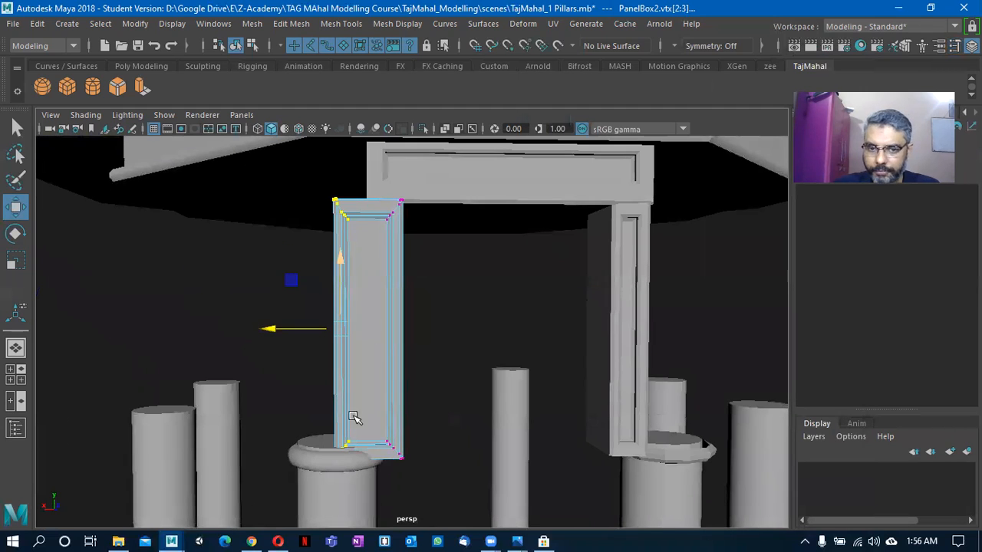
# Delete the opposite vertical panel and shift the horizontal lintel panel sideways until its end lines up with the remaining panel's outer edge.
pyautogui.click(645, 338)
pyautogui.press('Delete')
pyautogui.click(512, 185)
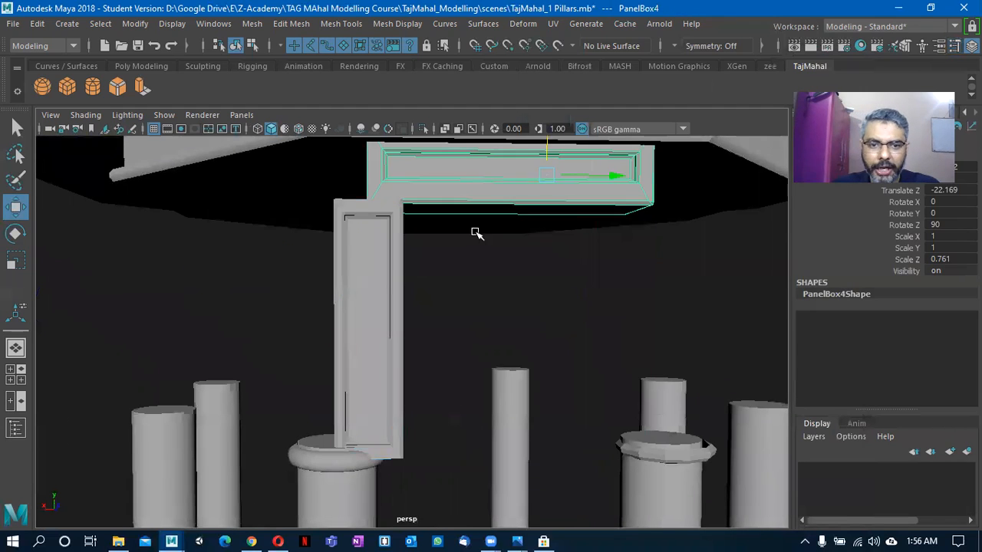
pyautogui.keyDown('alt'); pyautogui.moveTo(475, 233); pyautogui.dragTo(464, 239); pyautogui.keyUp('alt')
pyautogui.moveTo(623, 242); pyautogui.dragTo(594, 245)
pyautogui.keyDown('alt'); pyautogui.moveTo(476, 292); pyautogui.dragTo(406, 347); pyautogui.keyUp('alt')
pyautogui.keyDown('alt'); pyautogui.moveTo(382, 350); pyautogui.dragTo(424, 331); pyautogui.keyUp('alt')
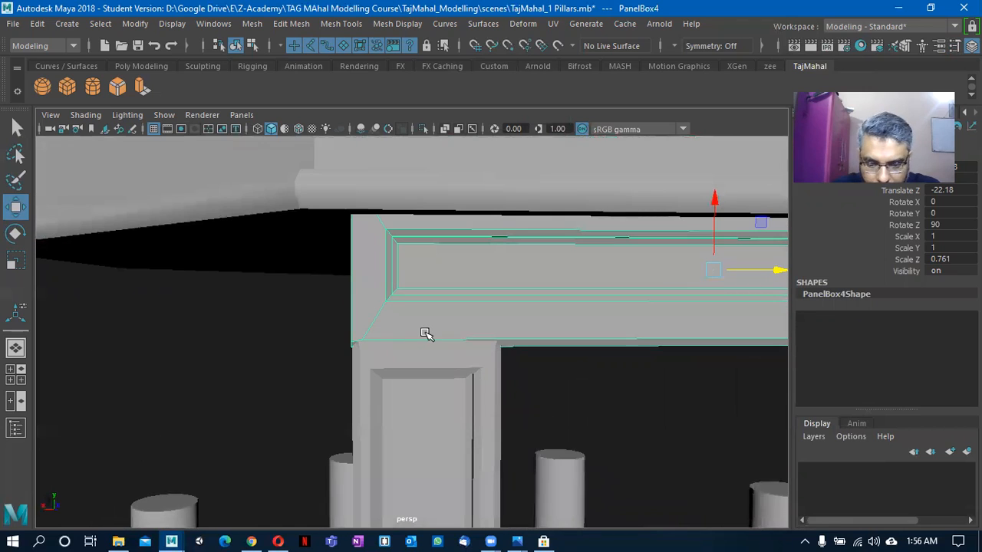
pyautogui.hotkey('alt', 'Left')
pyautogui.hotkey('alt', 'Left')
pyautogui.hotkey('alt', 'Left')
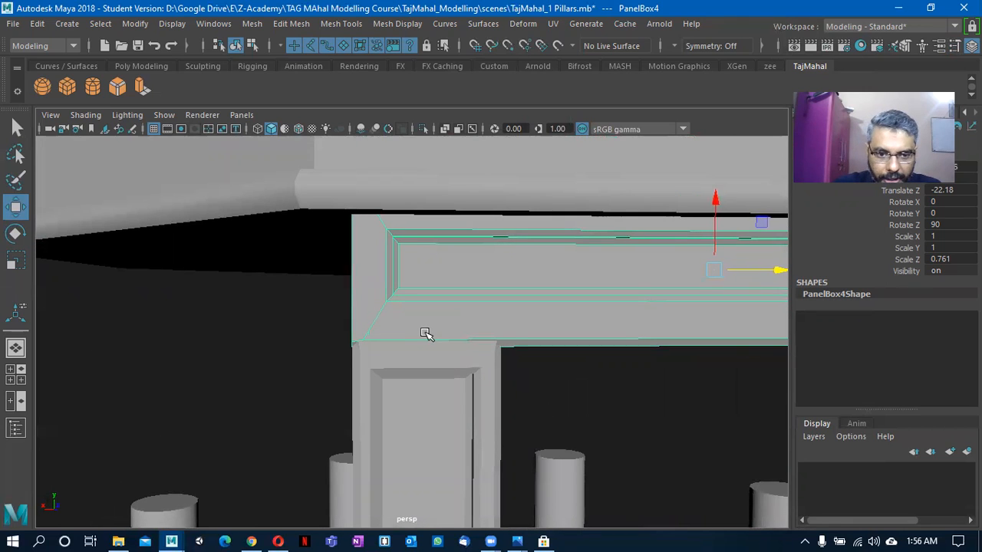
pyautogui.keyDown('alt'); pyautogui.moveTo(426, 333); pyautogui.dragTo(481, 317); pyautogui.keyUp('alt')
pyautogui.keyDown('alt'); pyautogui.moveTo(482, 317); pyautogui.dragTo(490, 349, button='middle'); pyautogui.keyUp('alt')
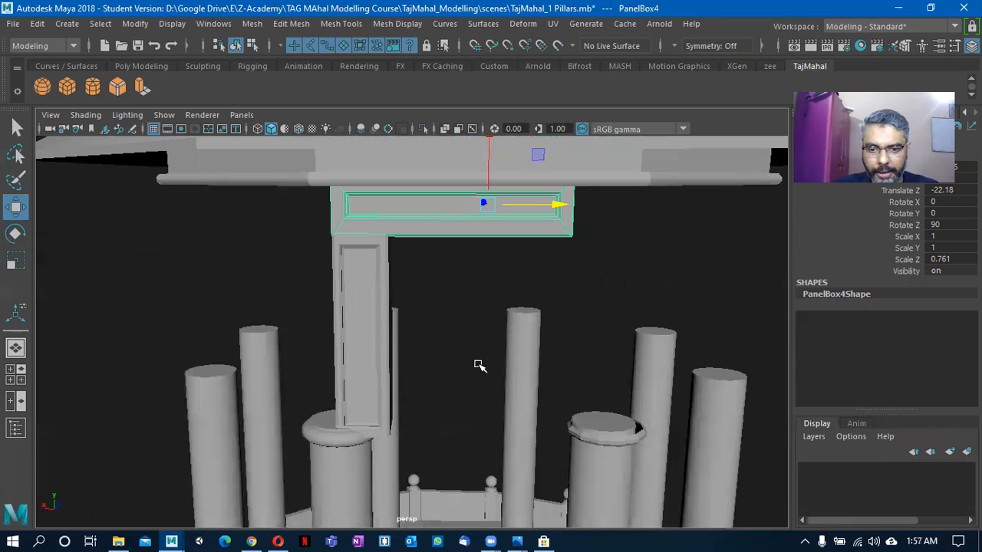
# Duplicate the vertical panel, rotate the copy to -18.74 degrees in Y and move it against the original's outer edge above the pillar.
pyautogui.click(384, 368)
pyautogui.keyDown('alt'); pyautogui.moveTo(386, 376); pyautogui.dragTo(594, 305); pyautogui.keyUp('alt')
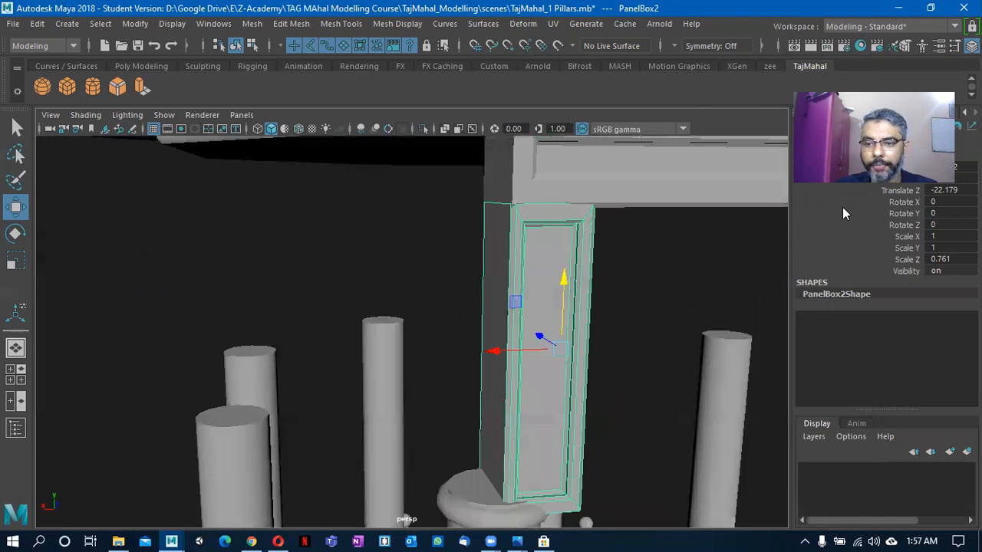
pyautogui.keyDown('alt'); pyautogui.moveTo(459, 268); pyautogui.dragTo(346, 381); pyautogui.keyUp('alt')
pyautogui.keyDown('alt'); pyautogui.moveTo(462, 401); pyautogui.dragTo(660, 436); pyautogui.keyUp('alt')
pyautogui.scroll(3, 659, 437)
pyautogui.keyDown('alt'); pyautogui.moveTo(557, 390); pyautogui.dragTo(477, 329); pyautogui.keyUp('alt')
pyautogui.press('e')
pyautogui.press('w')
pyautogui.moveTo(418, 322); pyautogui.dragTo(528, 345)
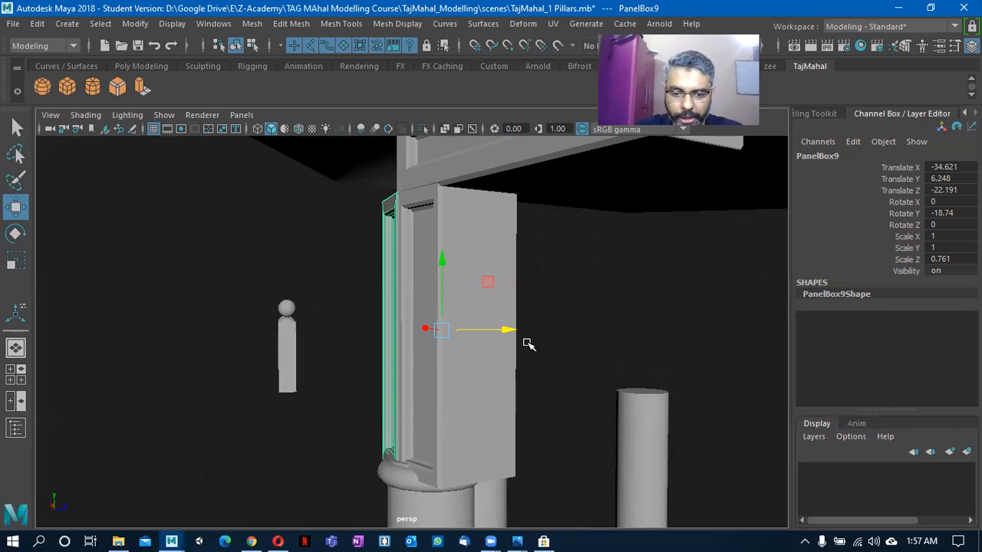
# Check the pillar tops and arches in the tajmahal- Minars.jpg reference photo, and return to the Maya scene.
pyautogui.click(527, 538)
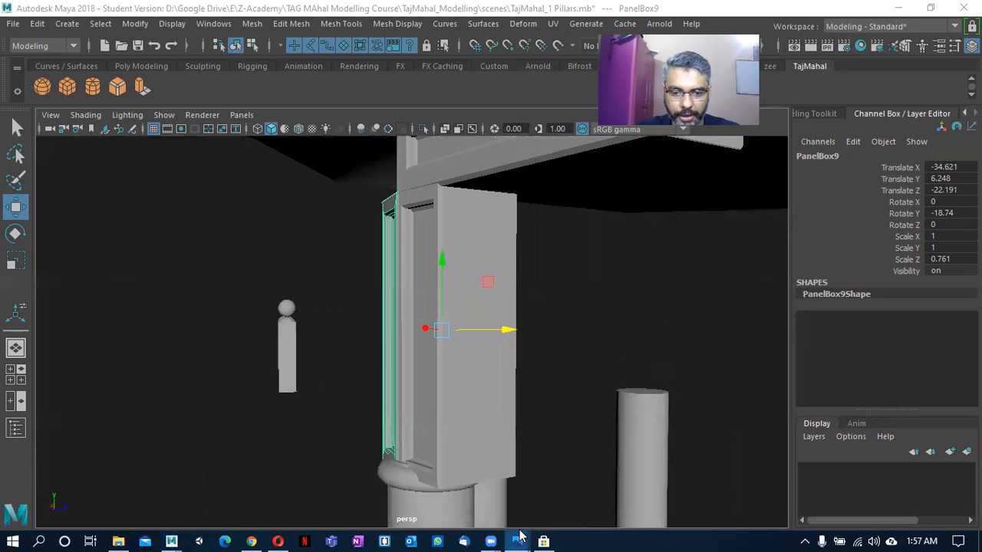
pyautogui.click(519, 536)
pyautogui.click(265, 473)
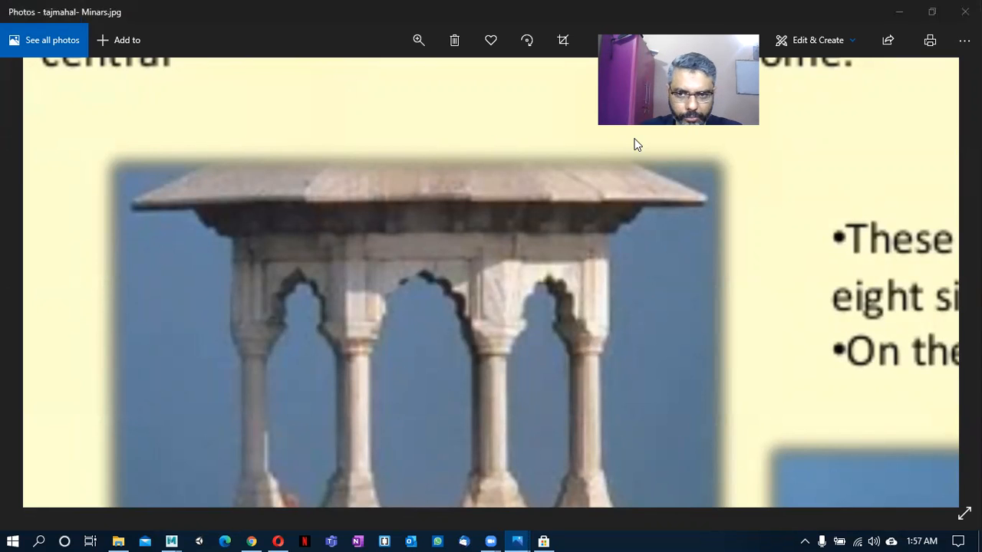
pyautogui.click(899, 14)
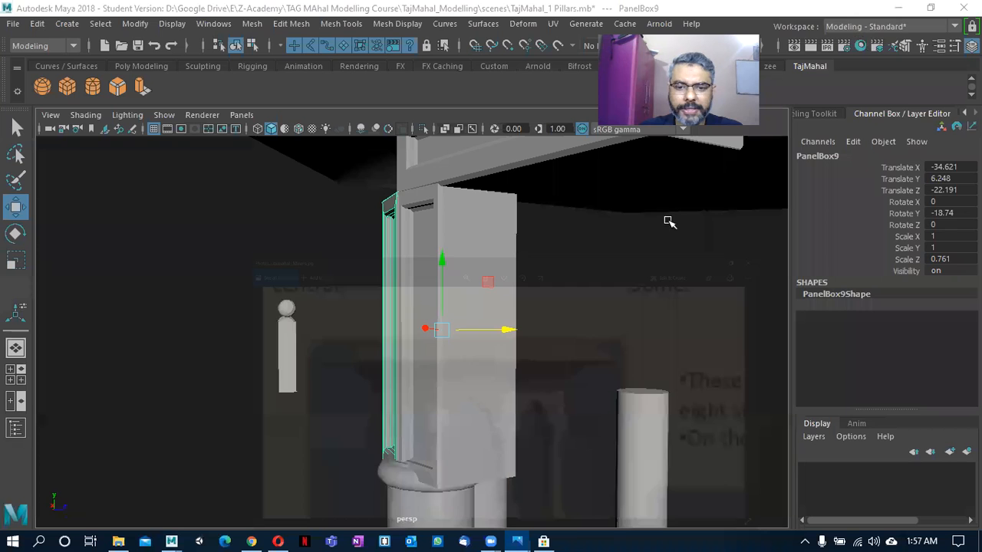
# Set the axis subdivisions of the cylindrical pillar beneath the vertical panels to 10.
pyautogui.keyDown('alt'); pyautogui.moveTo(211, 453); pyautogui.dragTo(235, 287, button='middle'); pyautogui.keyUp('alt')
pyautogui.scroll(-4, 483, 313)
pyautogui.keyDown('alt'); pyautogui.moveTo(234, 287); pyautogui.dragTo(478, 362); pyautogui.keyUp('alt')
pyautogui.click(456, 330)
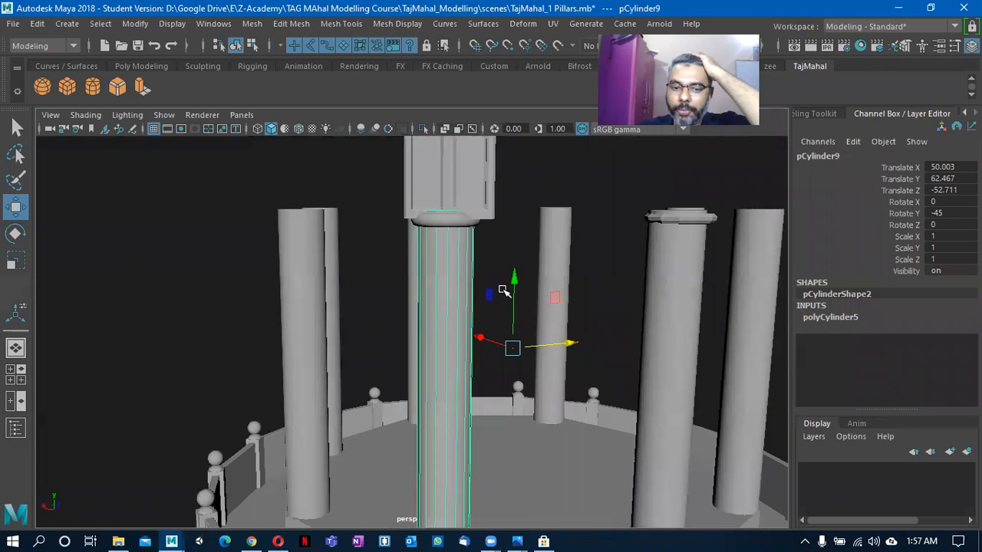
pyautogui.click(831, 317)
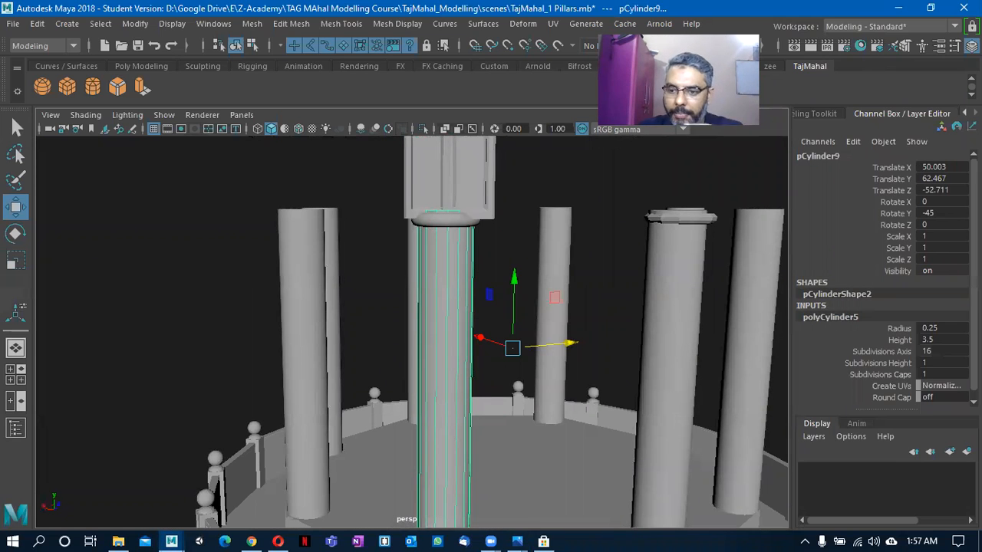
pyautogui.click(949, 349)
pyautogui.write('10')
pyautogui.press('Return')
# Set the axis subdivisions of the pillar beneath the vertical panels to 8.
pyautogui.click(388, 264)
pyautogui.keyDown('alt'); pyautogui.moveTo(387, 263); pyautogui.dragTo(425, 325); pyautogui.keyUp('alt')
pyautogui.click(425, 324)
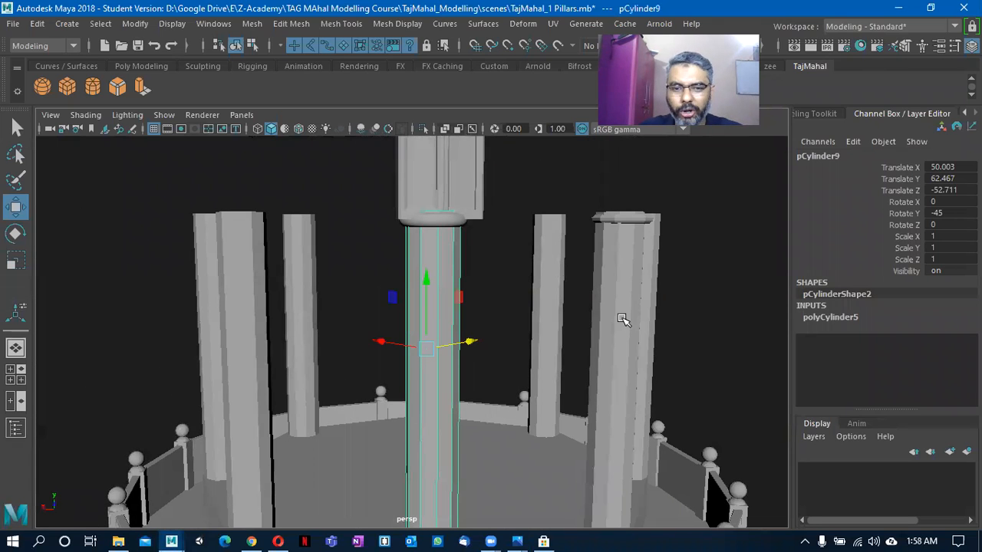
pyautogui.click(837, 318)
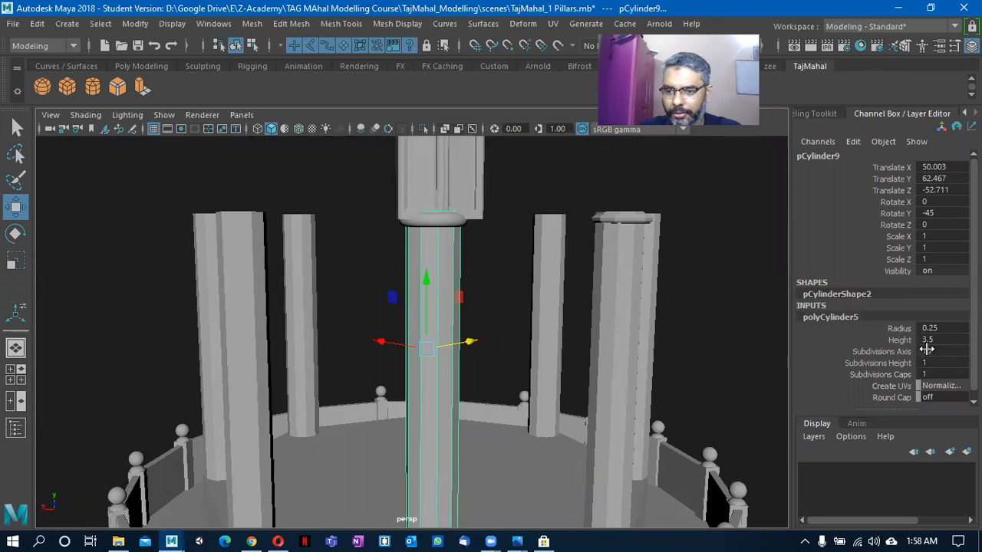
pyautogui.click(939, 352)
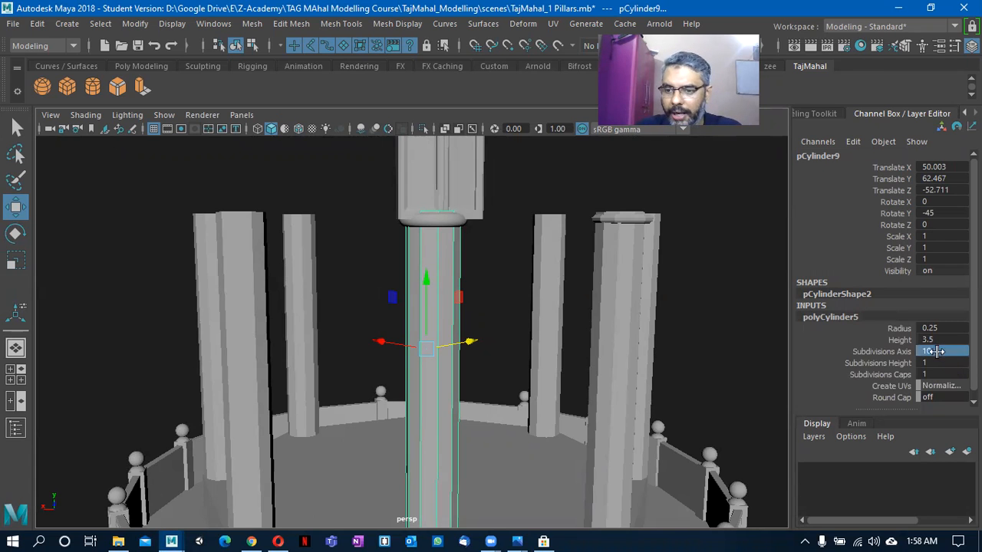
pyautogui.press('Return')
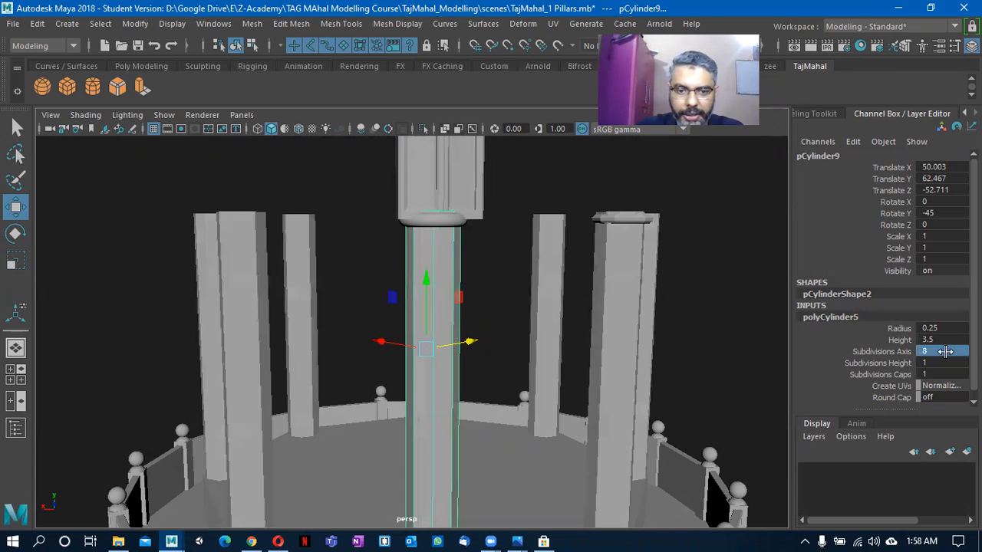
# Examine the faceted pillars around the minaret balcony from above, from the side and from below the roof.
pyautogui.click(688, 359)
pyautogui.keyDown('alt'); pyautogui.moveTo(687, 358); pyautogui.dragTo(402, 429, button='right'); pyautogui.keyUp('alt')
pyautogui.keyDown('alt'); pyautogui.moveTo(401, 429); pyautogui.dragTo(412, 243, button='middle'); pyautogui.keyUp('alt')
pyautogui.keyDown('alt'); pyautogui.moveTo(384, 281); pyautogui.dragTo(406, 278); pyautogui.keyUp('alt')
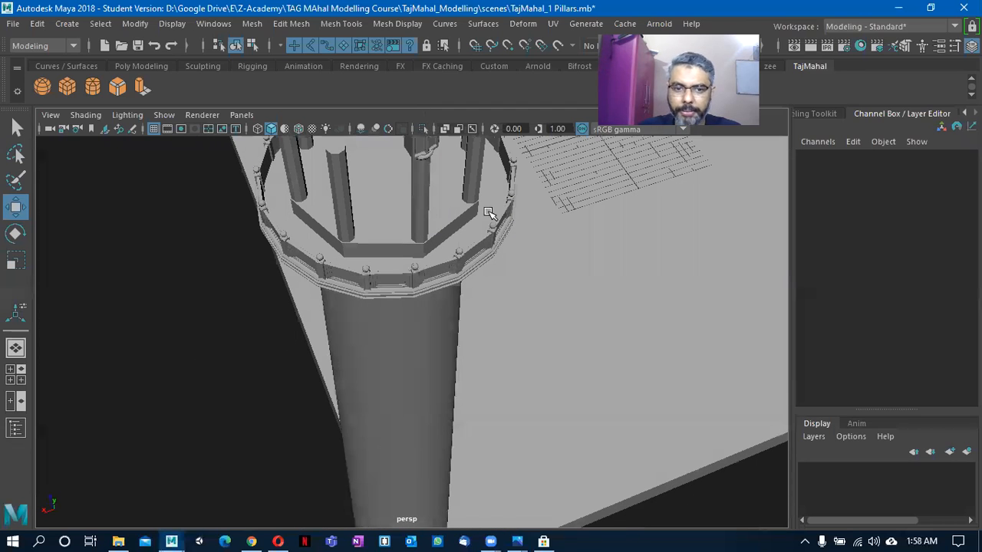
pyautogui.keyDown('alt'); pyautogui.moveTo(475, 200); pyautogui.dragTo(407, 330, button='middle'); pyautogui.keyUp('alt')
pyautogui.keyDown('alt'); pyautogui.moveTo(399, 324); pyautogui.dragTo(399, 311); pyautogui.keyUp('alt')
pyautogui.keyDown('alt'); pyautogui.moveTo(375, 340); pyautogui.dragTo(445, 334, button='right'); pyautogui.keyUp('alt')
pyautogui.keyDown('alt'); pyautogui.moveTo(440, 329); pyautogui.dragTo(338, 297); pyautogui.keyUp('alt')
pyautogui.keyDown('alt'); pyautogui.moveTo(337, 298); pyautogui.dragTo(335, 324, button='middle'); pyautogui.keyUp('alt')
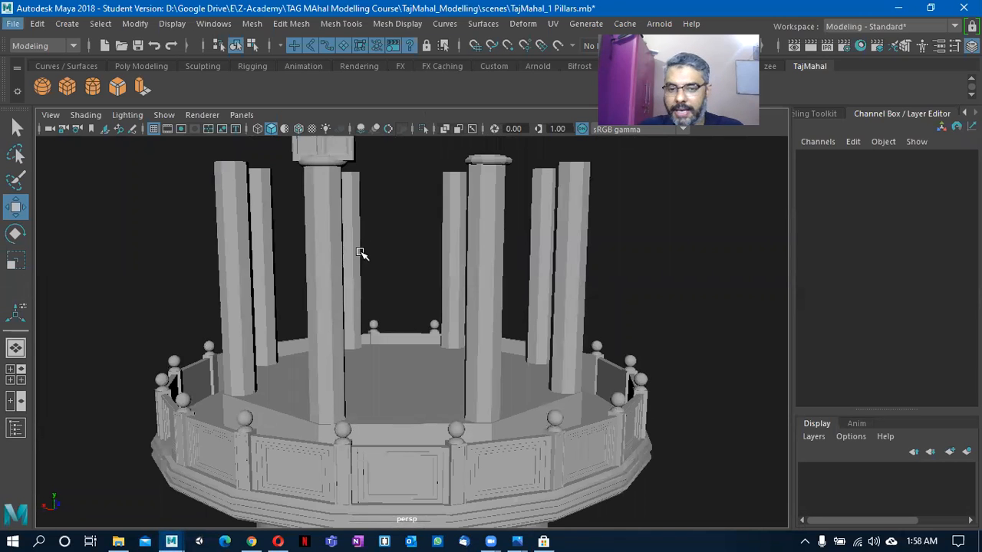
pyautogui.keyDown('alt'); pyautogui.moveTo(357, 242); pyautogui.dragTo(431, 275); pyautogui.keyUp('alt')
pyautogui.click(506, 260)
pyautogui.keyDown('alt'); pyautogui.moveTo(434, 284); pyautogui.dragTo(463, 325, button='middle'); pyautogui.keyUp('alt')
pyautogui.keyDown('alt'); pyautogui.moveTo(492, 334); pyautogui.dragTo(535, 333, button='right'); pyautogui.keyUp('alt')
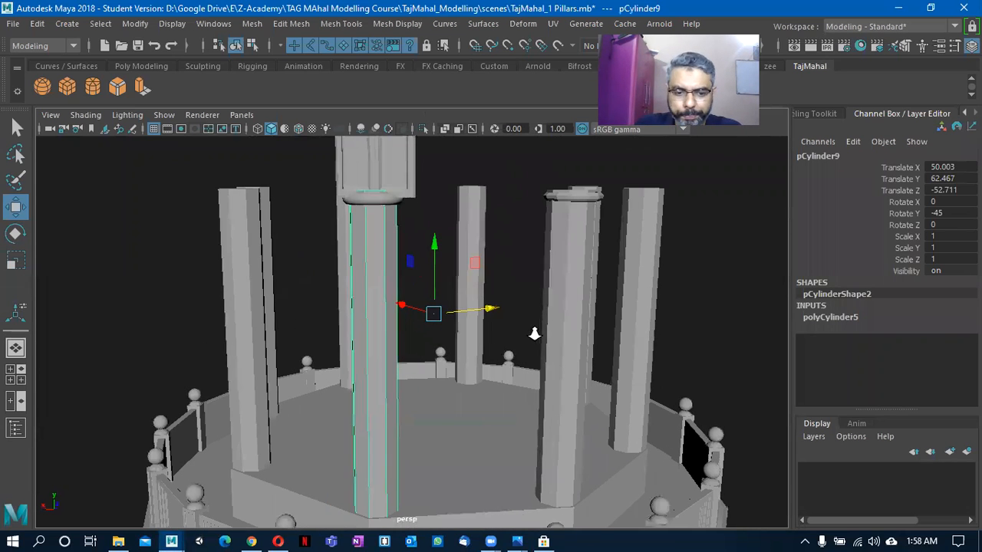
pyautogui.keyDown('alt'); pyautogui.moveTo(420, 313); pyautogui.dragTo(428, 324, button='middle'); pyautogui.keyUp('alt')
pyautogui.keyDown('alt'); pyautogui.moveTo(428, 324); pyautogui.dragTo(432, 383); pyautogui.keyUp('alt')
pyautogui.keyDown('alt'); pyautogui.moveTo(417, 364); pyautogui.dragTo(455, 402, button='middle'); pyautogui.keyUp('alt')
pyautogui.keyDown('alt'); pyautogui.moveTo(454, 402); pyautogui.dragTo(481, 457); pyautogui.keyUp('alt')
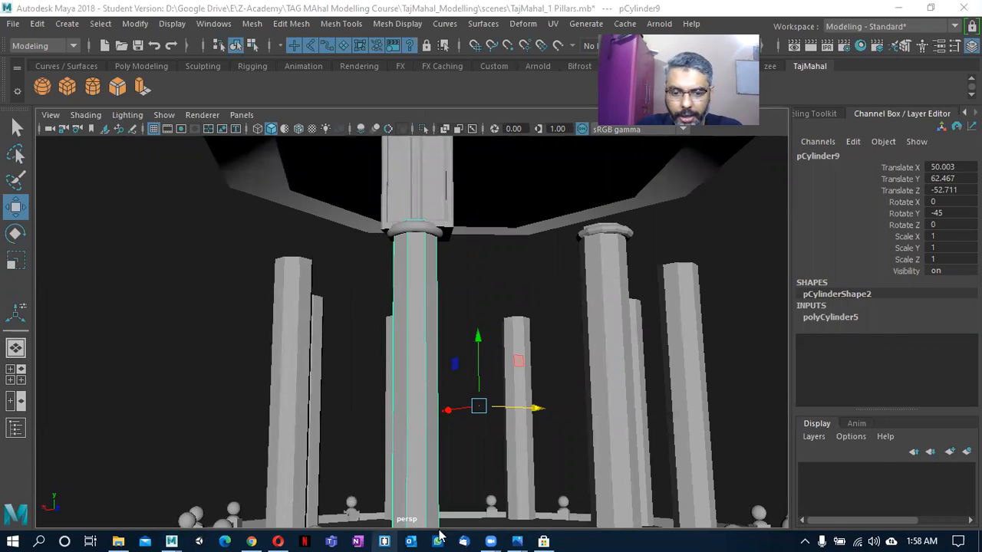
pyautogui.moveTo(517, 541)
pyautogui.click(808, 508)
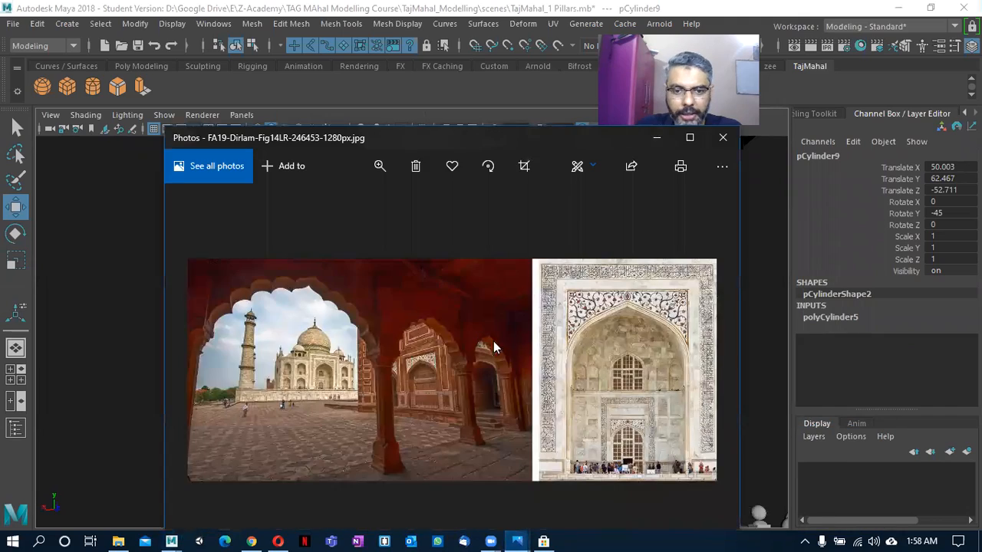
pyautogui.doubleClick(457, 135)
pyautogui.scroll(-1, 358, 366)
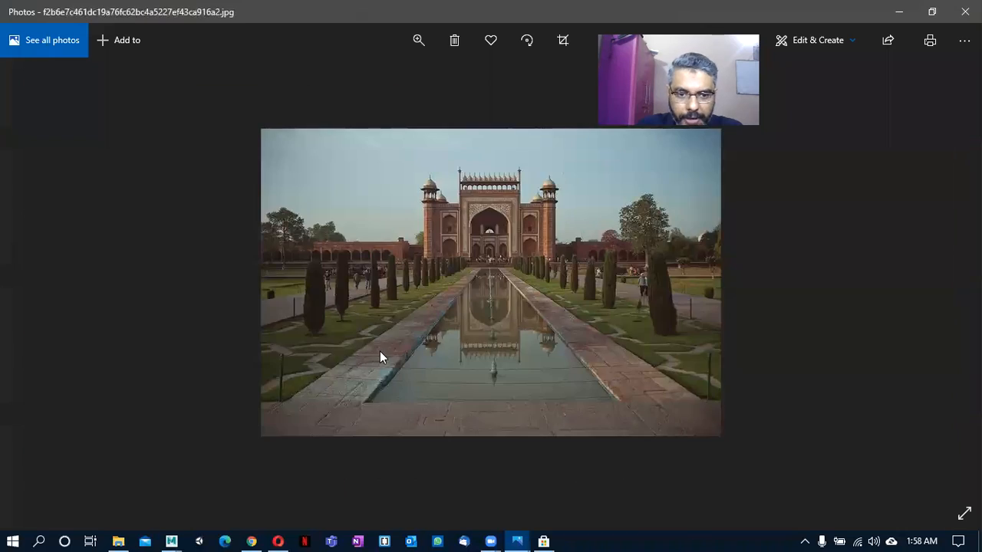
pyautogui.scroll(-1, 380, 357)
pyautogui.click(418, 40)
pyautogui.click(442, 77)
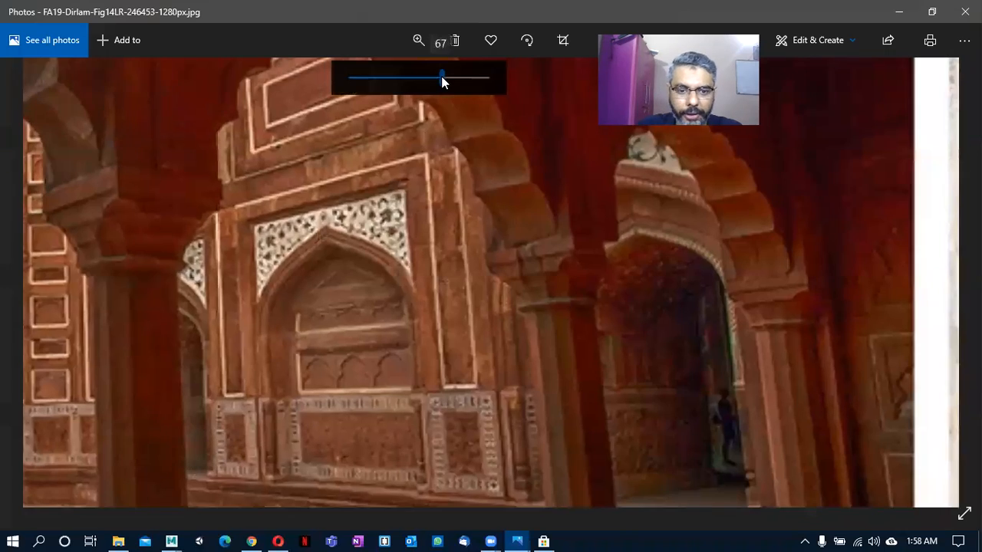
pyautogui.moveTo(179, 268); pyautogui.dragTo(206, 138)
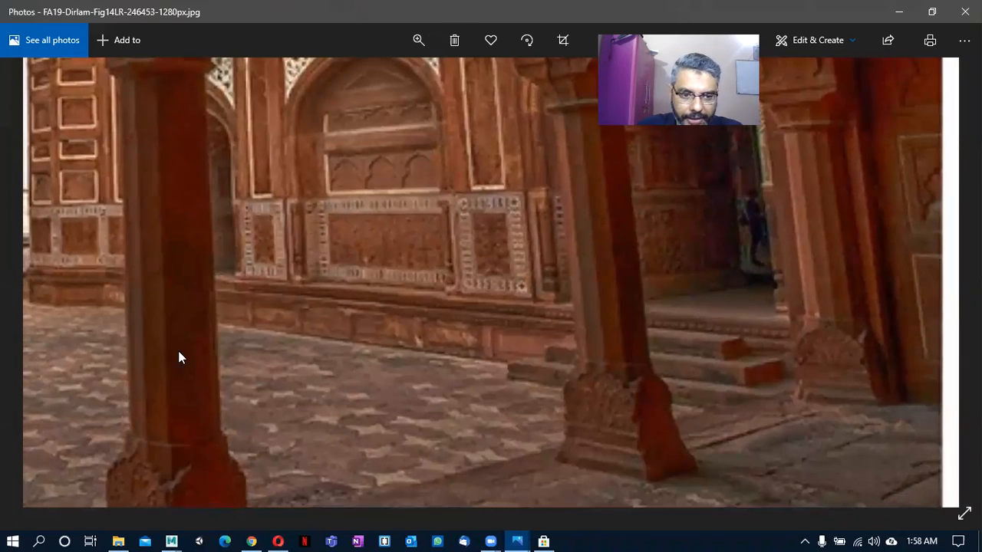
pyautogui.moveTo(176, 399); pyautogui.dragTo(193, 292)
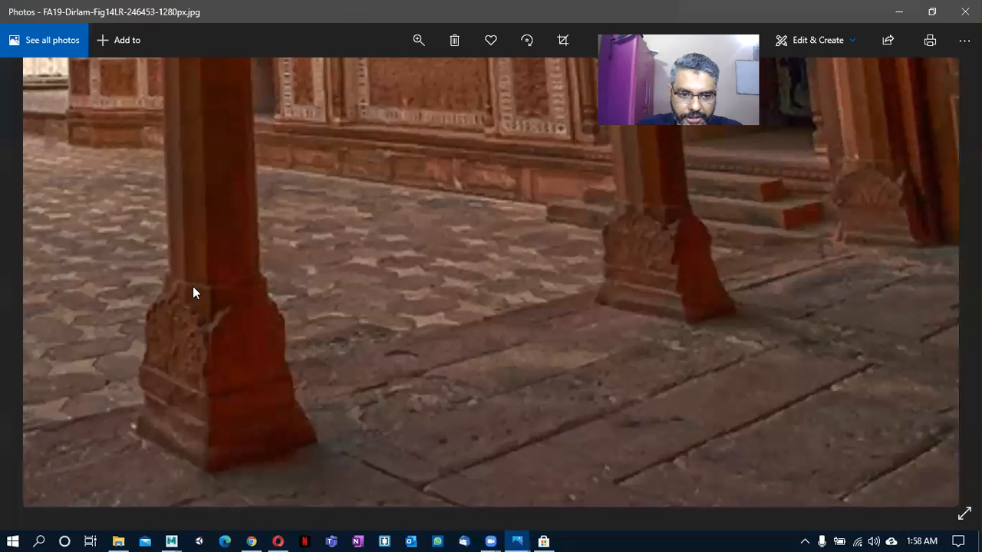
pyautogui.moveTo(398, 138); pyautogui.dragTo(306, 383)
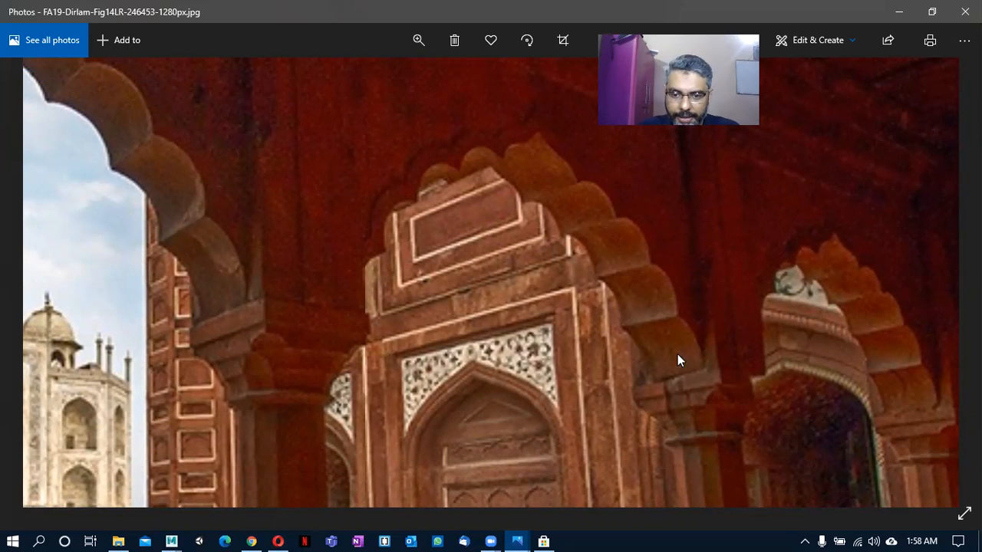
pyautogui.click(932, 12)
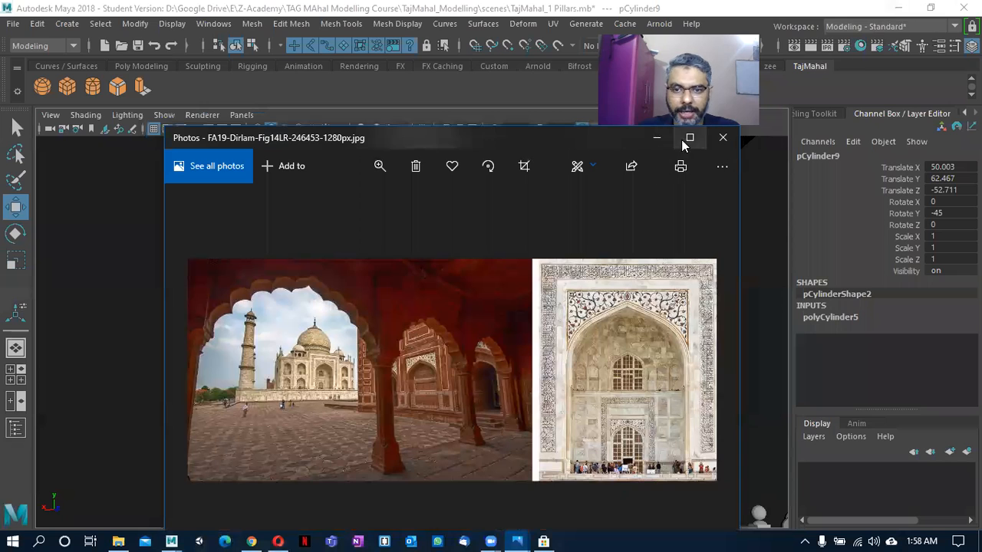
pyautogui.click(656, 138)
# Examine the pillar's cylinder settings, the torus ring on top of it and the whole balcony level under the roof.
pyautogui.keyDown('alt'); pyautogui.moveTo(370, 263); pyautogui.dragTo(404, 394); pyautogui.keyUp('alt')
pyautogui.keyDown('alt'); pyautogui.moveTo(535, 394); pyautogui.dragTo(432, 273); pyautogui.keyUp('alt')
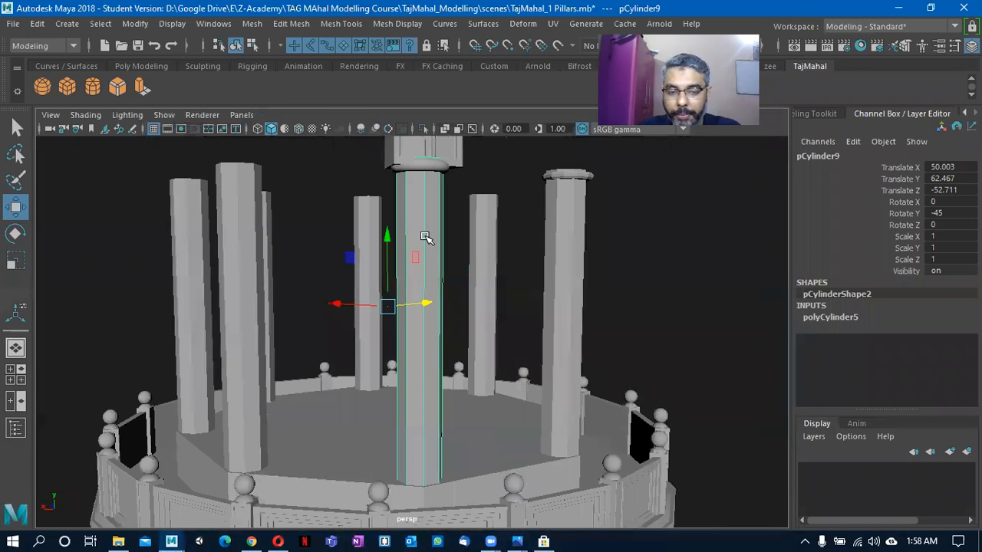
pyautogui.click(831, 318)
pyautogui.keyDown('alt'); pyautogui.moveTo(428, 253); pyautogui.dragTo(406, 302); pyautogui.keyUp('alt')
pyautogui.click(361, 346)
pyautogui.keyDown('alt'); pyautogui.moveTo(361, 346); pyautogui.dragTo(214, 345); pyautogui.keyUp('alt')
pyautogui.scroll(-6, 350, 369)
pyautogui.scroll(3, 318, 394)
pyautogui.keyDown('alt'); pyautogui.moveTo(318, 395); pyautogui.dragTo(464, 361); pyautogui.keyUp('alt')
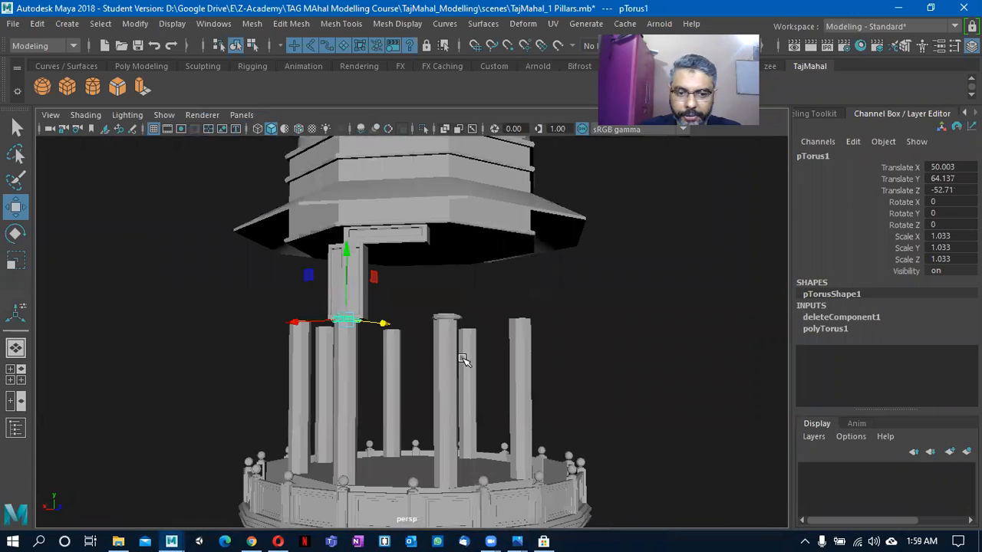
# Compare the model with the pillar capitals in the tajmahal- Minars.jpg reference photo, and switch back to the Maya scene.
pyautogui.hotkey('alt', 'Tab')
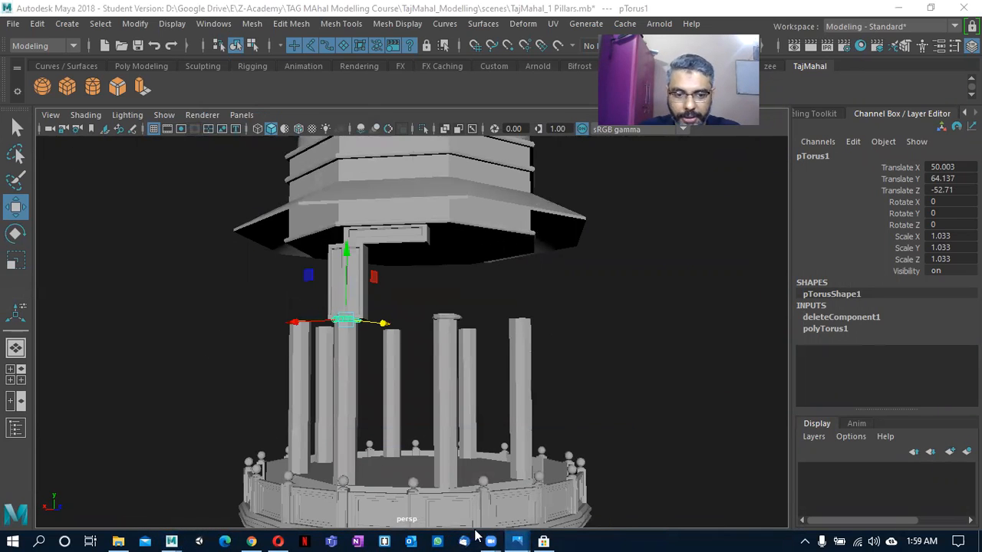
pyautogui.moveTo(517, 541)
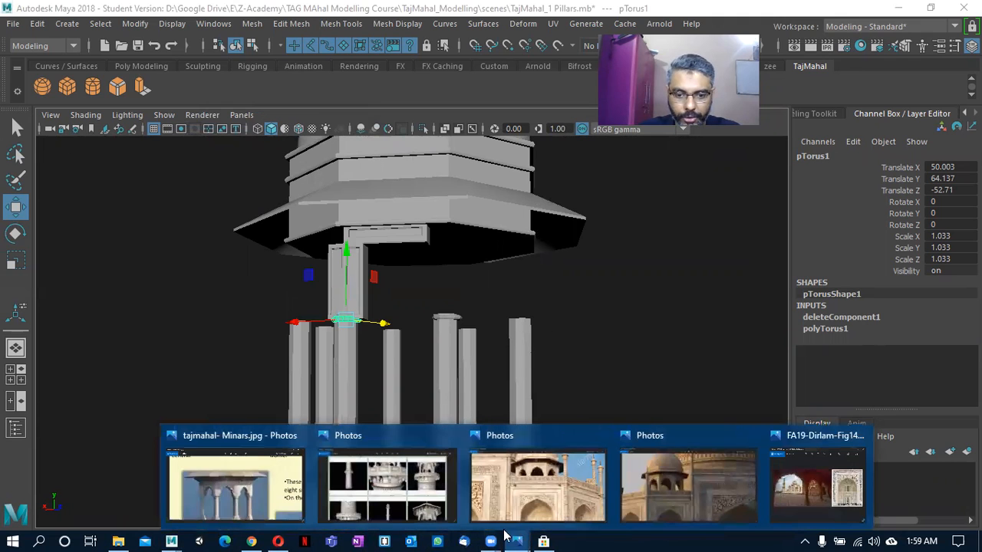
pyautogui.click(247, 514)
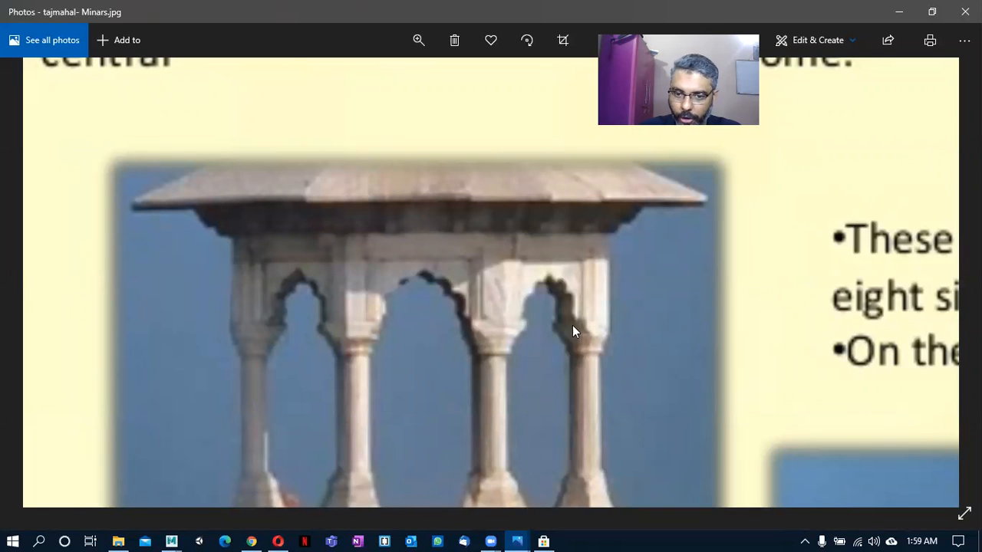
pyautogui.hotkey('alt', 'Tab')
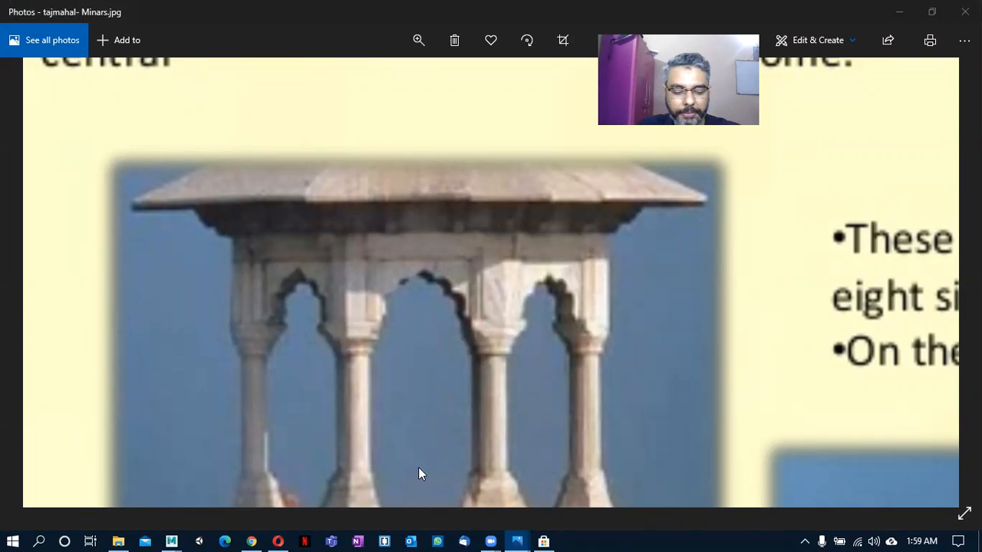
pyautogui.click(176, 539)
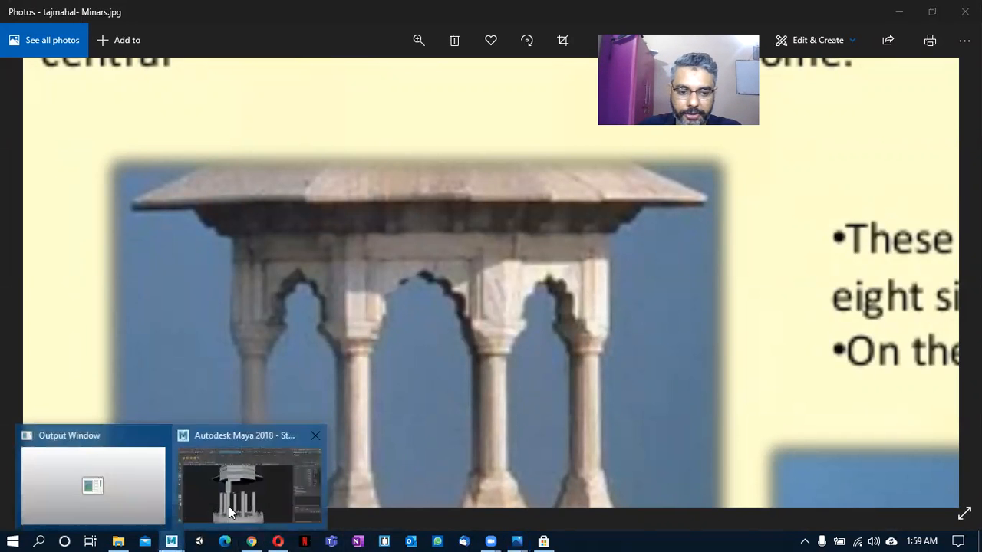
pyautogui.click(231, 510)
# Examine the junction between the vertical panels, the torus ring and the pillar from several angles.
pyautogui.keyDown('alt'); pyautogui.moveTo(386, 332); pyautogui.dragTo(459, 386); pyautogui.keyUp('alt')
pyautogui.keyDown('alt'); pyautogui.moveTo(459, 386); pyautogui.dragTo(476, 388, button='right'); pyautogui.keyUp('alt')
pyautogui.keyDown('alt'); pyautogui.moveTo(476, 388); pyautogui.dragTo(460, 384); pyautogui.keyUp('alt')
pyautogui.keyDown('alt'); pyautogui.moveTo(460, 383); pyautogui.dragTo(566, 393, button='right'); pyautogui.keyUp('alt')
pyautogui.keyDown('alt'); pyautogui.moveTo(567, 393); pyautogui.dragTo(375, 357); pyautogui.keyUp('alt')
pyautogui.keyDown('alt'); pyautogui.moveTo(375, 358); pyautogui.dragTo(456, 349, button='right'); pyautogui.keyUp('alt')
pyautogui.keyDown('alt'); pyautogui.moveTo(539, 304); pyautogui.dragTo(448, 274, button='right'); pyautogui.keyUp('alt')
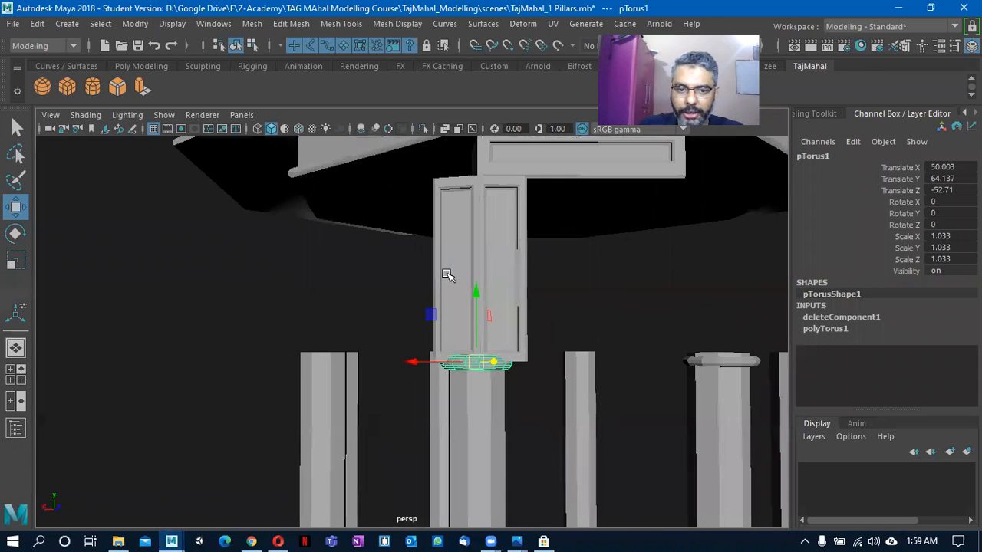
pyautogui.click(465, 340)
pyautogui.keyDown('alt'); pyautogui.moveTo(465, 340); pyautogui.dragTo(538, 287); pyautogui.keyUp('alt')
pyautogui.click(537, 287)
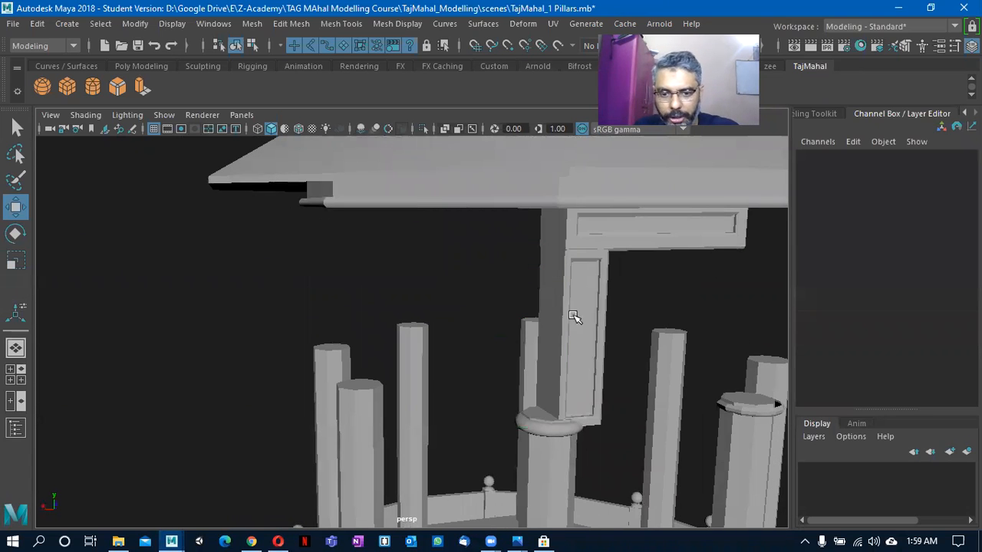
pyautogui.keyDown('alt'); pyautogui.moveTo(581, 382); pyautogui.dragTo(491, 338, button='middle'); pyautogui.keyUp('alt')
pyautogui.keyDown('alt'); pyautogui.moveTo(491, 337); pyautogui.dragTo(538, 347); pyautogui.keyUp('alt')
# Copy the pillar beneath the panels with Duplicate Special and raise the copy above the torus ring to Translate Y 63.52.
pyautogui.click(529, 380)
pyautogui.keyDown('alt'); pyautogui.moveTo(640, 424); pyautogui.dragTo(468, 369); pyautogui.keyUp('alt')
pyautogui.click(38, 23)
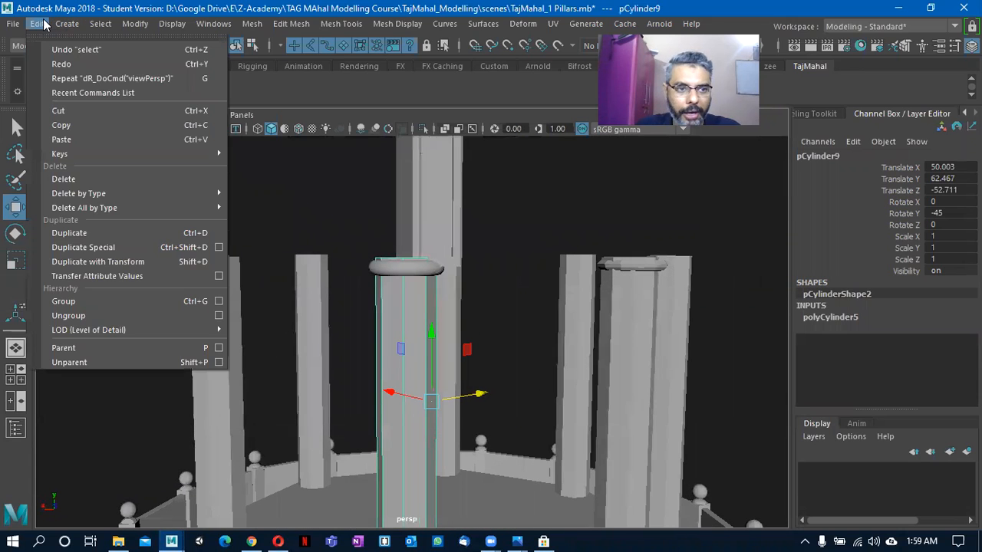
pyautogui.click(192, 247)
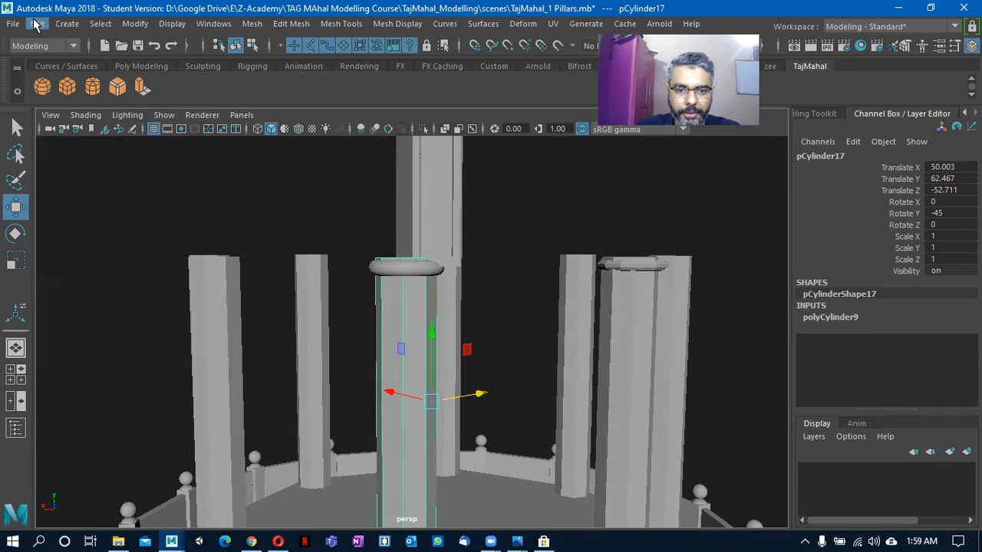
pyautogui.moveTo(434, 330); pyautogui.dragTo(449, 363)
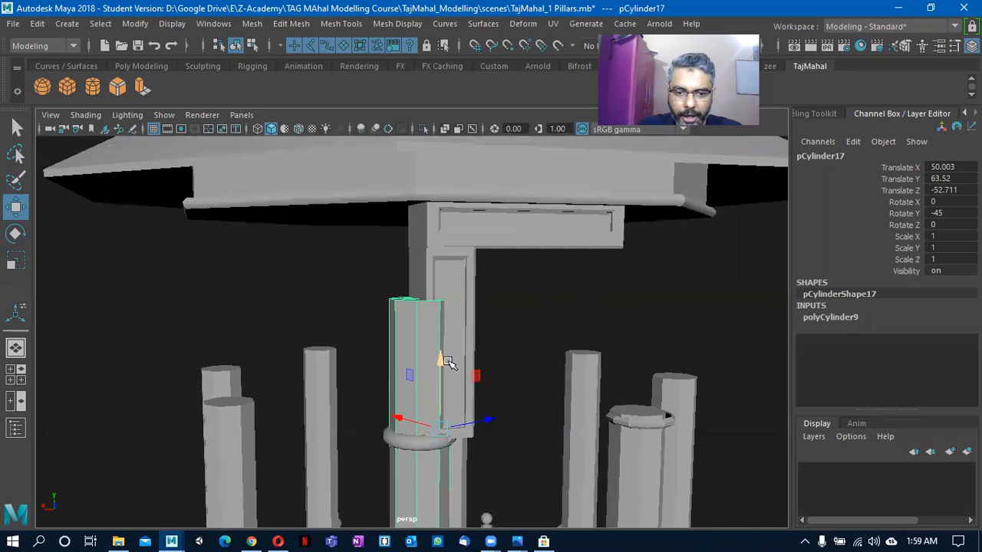
# Set the duplicated pillar cylinder's height to 0.5.
pyautogui.click(841, 318)
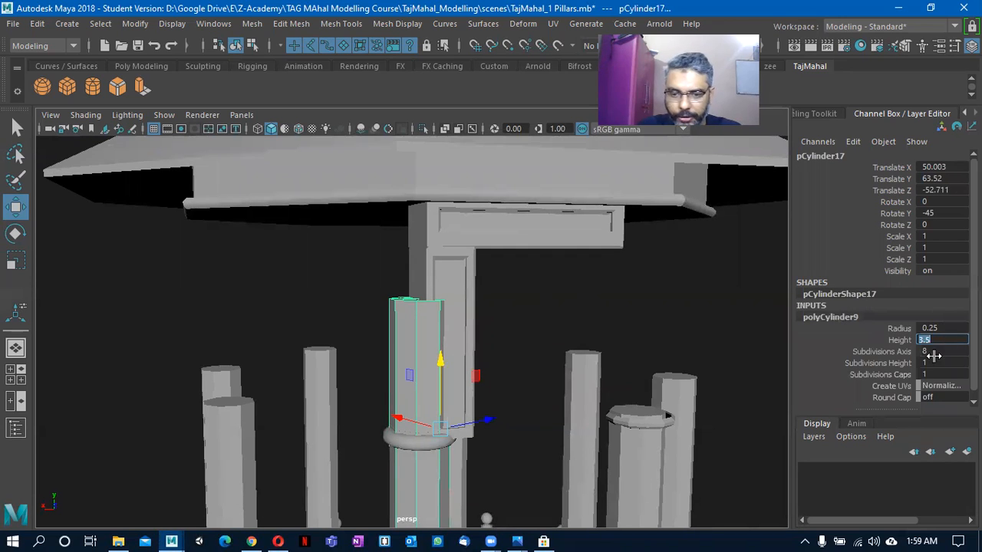
pyautogui.write('0.5')
pyautogui.press('Return')
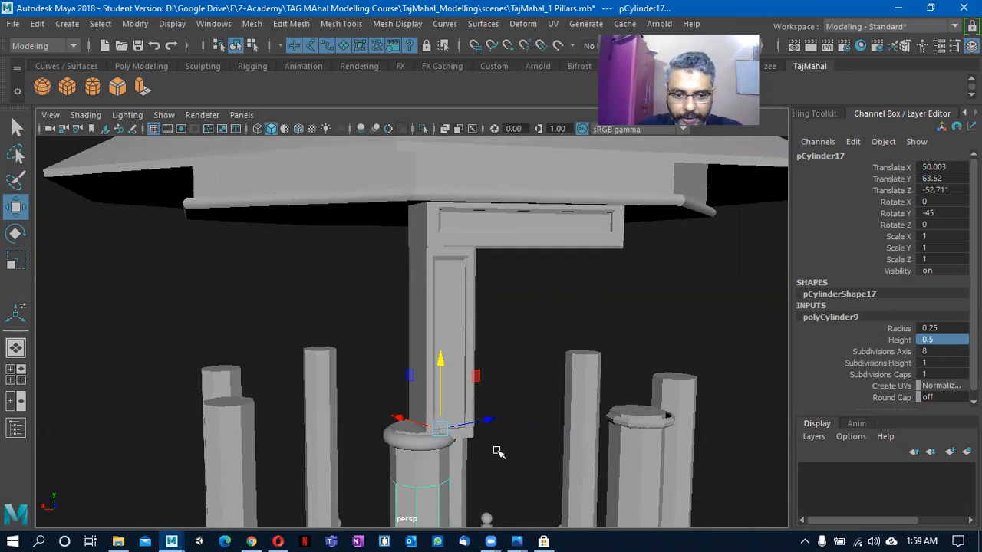
pyautogui.keyDown('alt'); pyautogui.moveTo(422, 387); pyautogui.dragTo(297, 388); pyautogui.keyUp('alt')
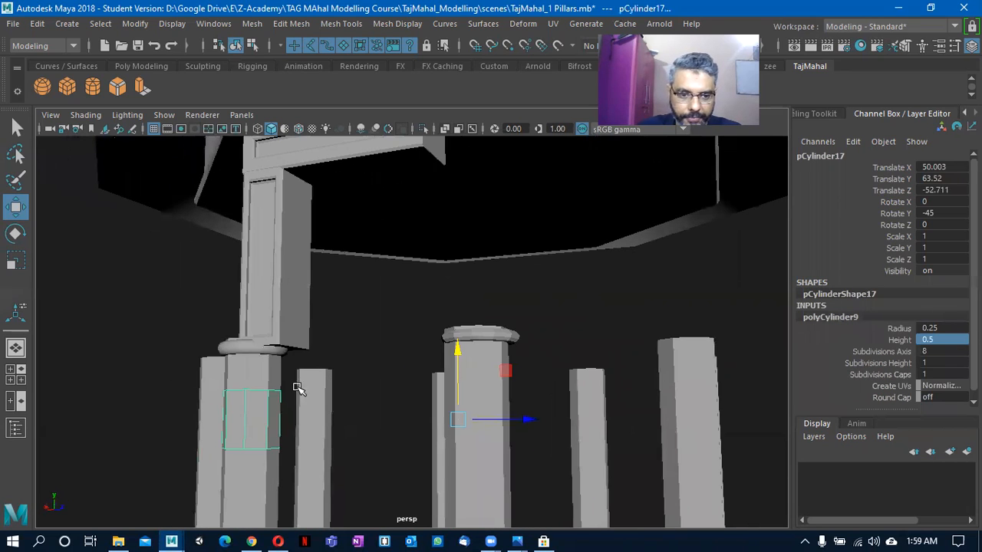
# Center the duplicated pillar cylinder's pivot and raise the cylinder above the torus ring to Translate Y 64.416.
pyautogui.keyDown('alt'); pyautogui.moveTo(272, 437); pyautogui.dragTo(476, 422); pyautogui.keyUp('alt')
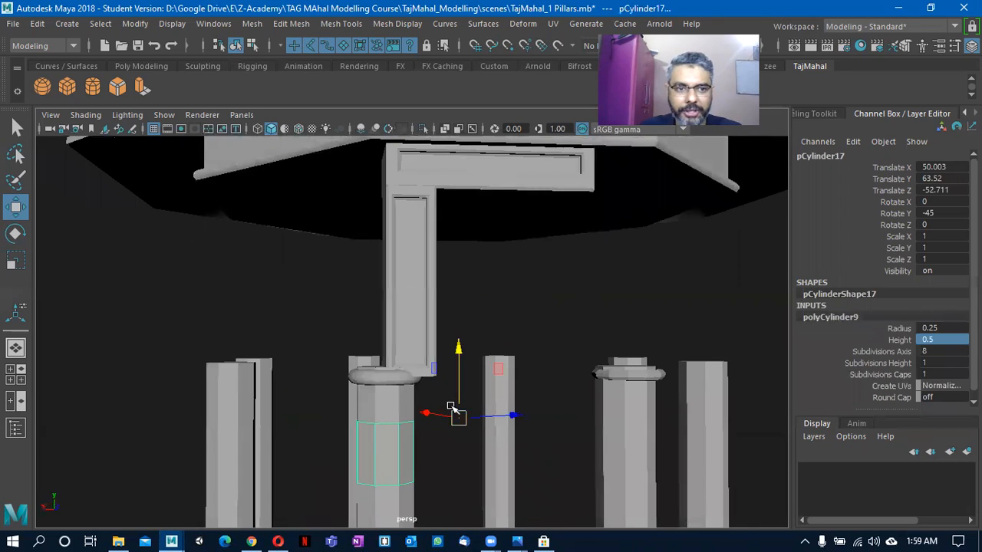
pyautogui.click(139, 23)
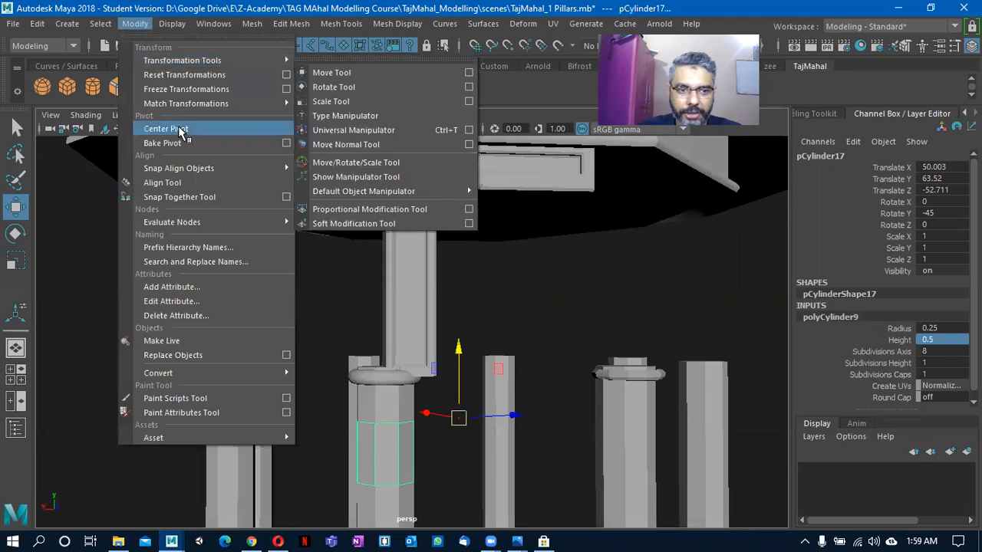
pyautogui.click(192, 128)
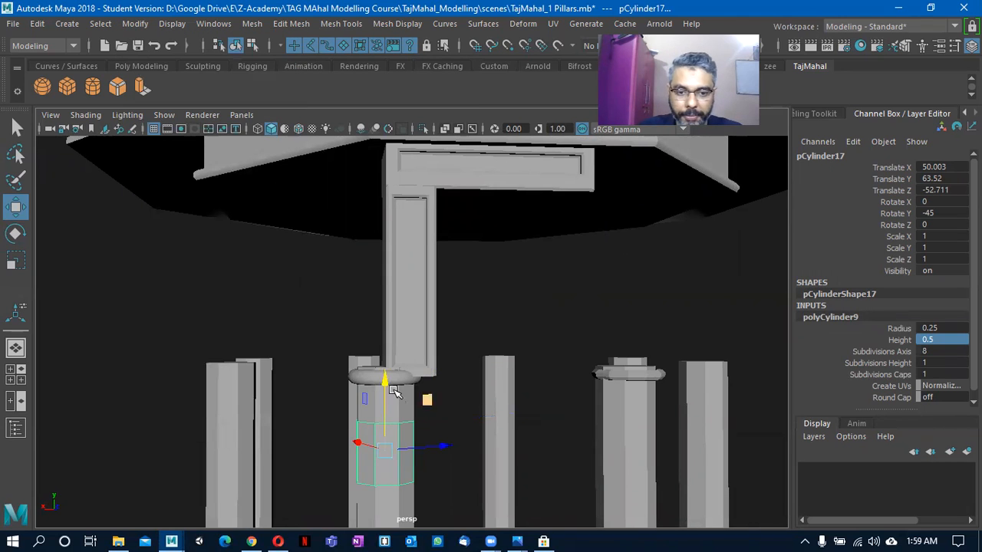
pyautogui.moveTo(386, 369); pyautogui.dragTo(411, 273)
pyautogui.keyDown('alt'); pyautogui.moveTo(414, 277); pyautogui.dragTo(433, 375, button='right'); pyautogui.keyUp('alt')
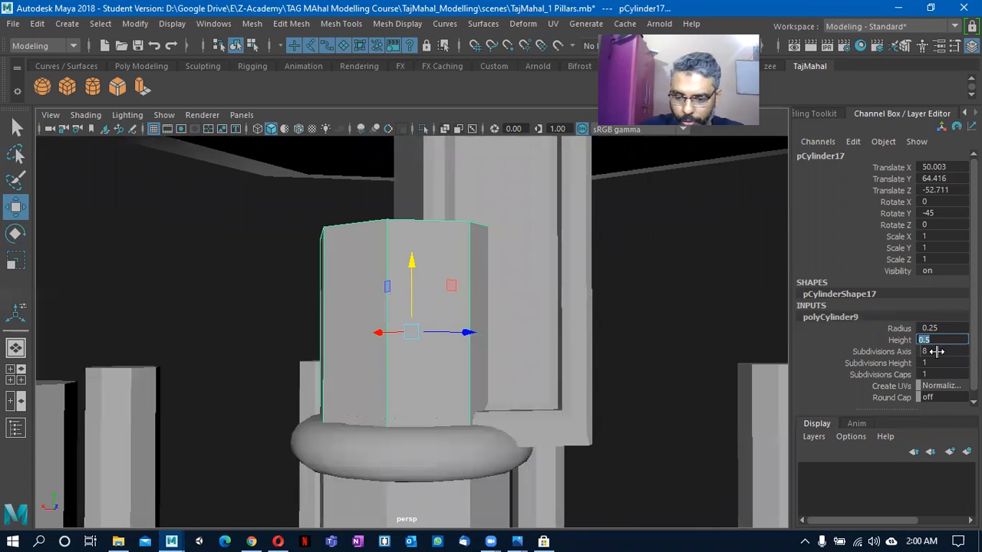
# Set the duplicated cylinder's height to 0.3 and lower it onto the torus ring at Translate Y 64.341.
pyautogui.write('0.5')
pyautogui.press('Return')
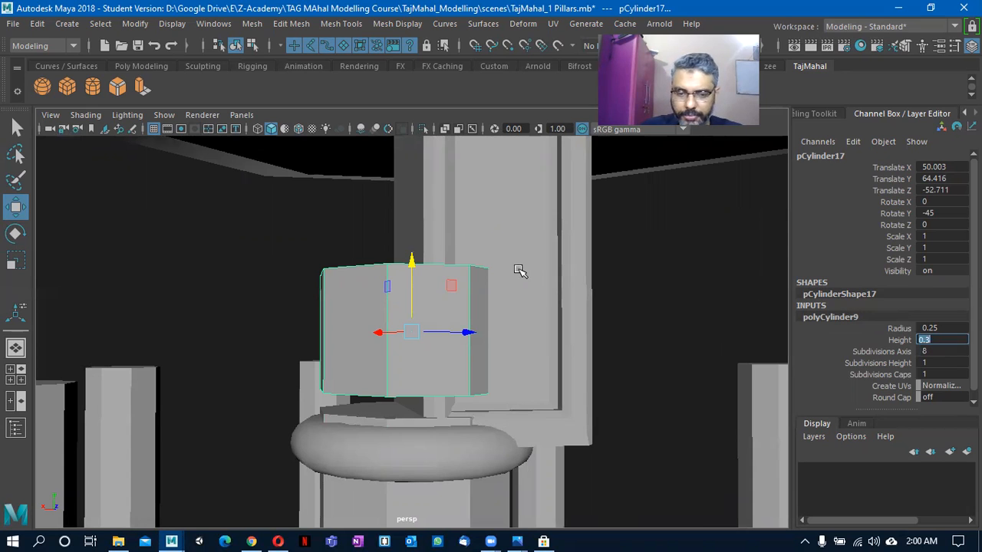
pyautogui.moveTo(412, 270); pyautogui.dragTo(415, 288)
pyautogui.keyDown('alt'); pyautogui.moveTo(417, 329); pyautogui.dragTo(397, 321); pyautogui.keyUp('alt')
pyautogui.moveTo(391, 131); pyautogui.dragTo(325, 124, button='right')
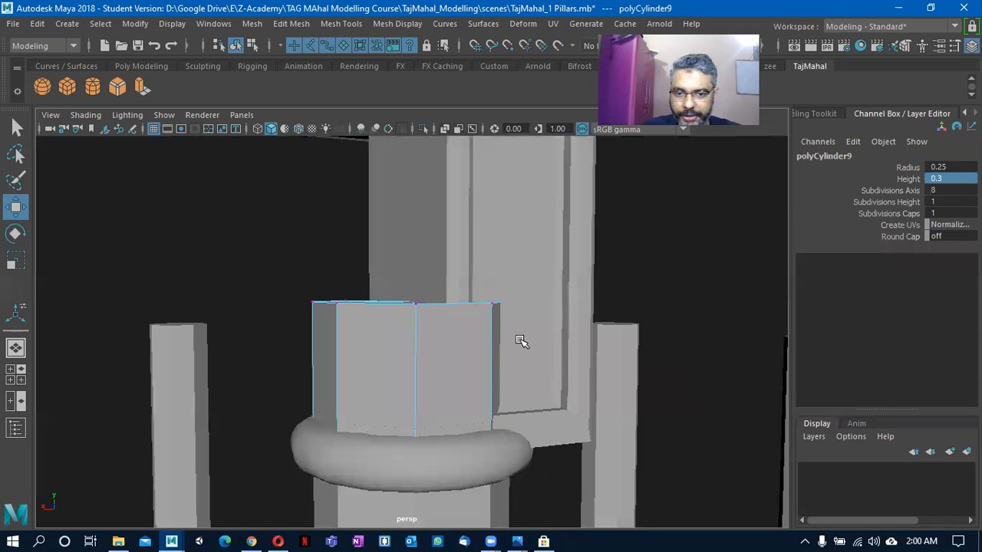
pyautogui.moveTo(393, 132); pyautogui.dragTo(475, 107, button='right')
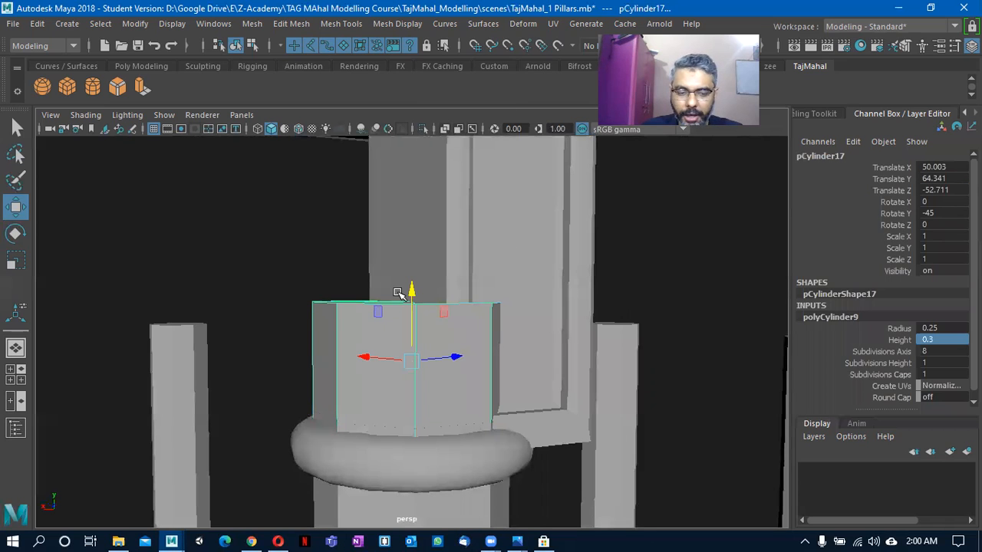
# Divide the short cylinder above the torus ring by setting Subdivisions Height to 3 and then to 5.
pyautogui.click(904, 364)
pyautogui.doubleClick(929, 367)
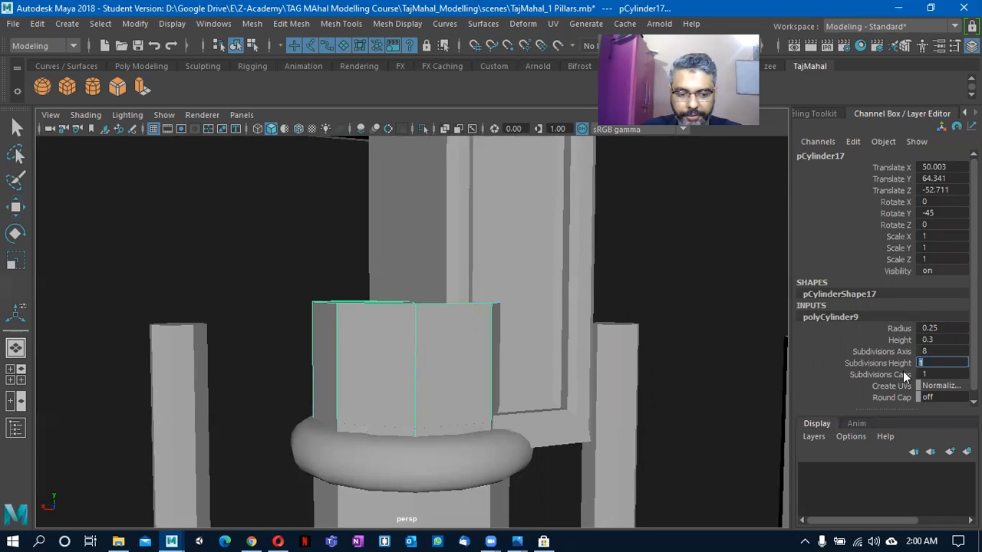
pyautogui.press('Return')
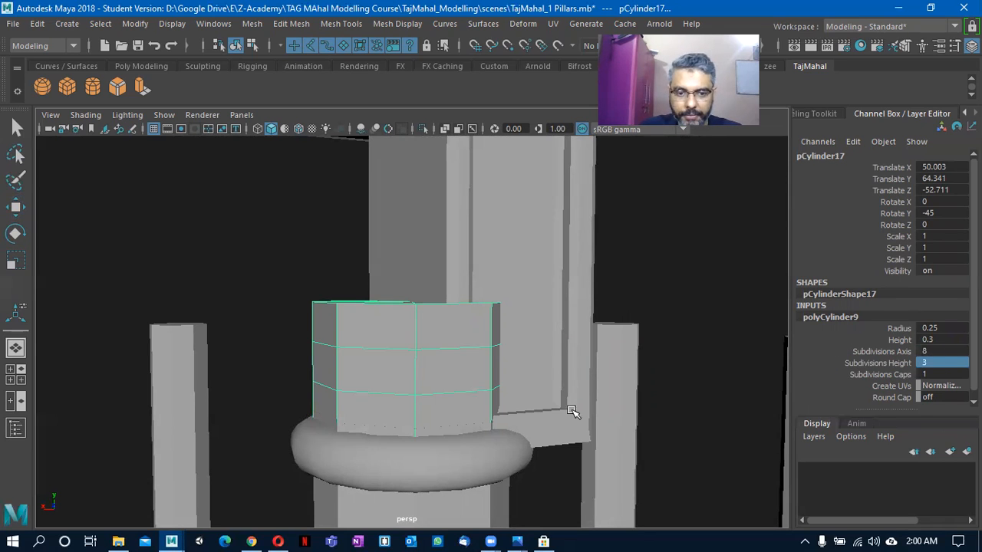
pyautogui.scroll(-1, 441, 397)
pyautogui.doubleClick(941, 362)
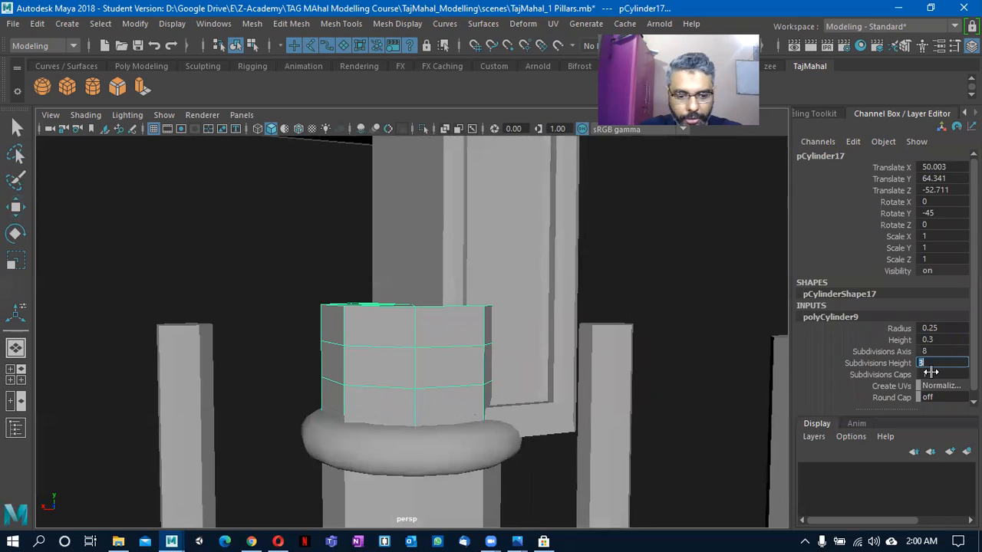
pyautogui.write('5')
pyautogui.press('Return')
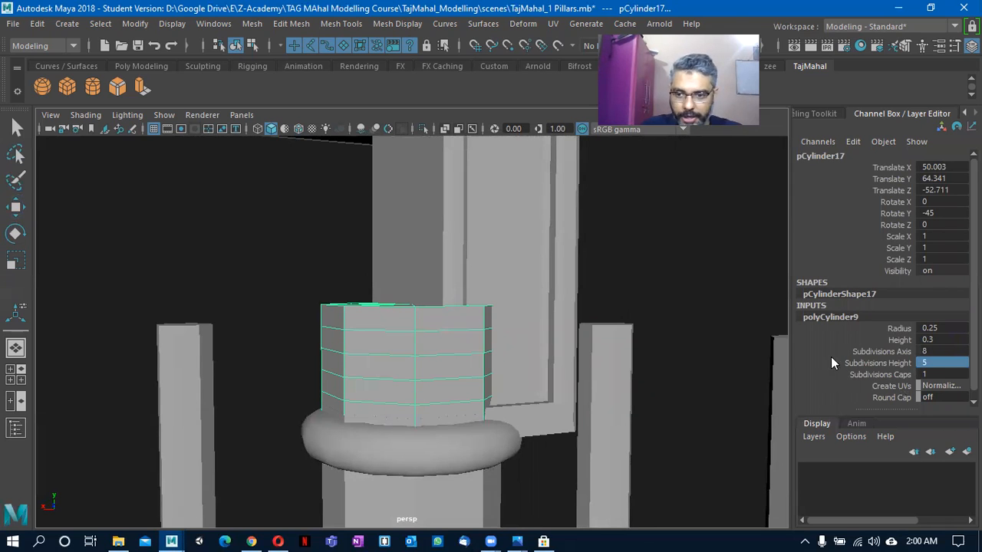
# Compare the short cylinder and torus ring with the pillar capitals in the tajmahal- Minars.jpg reference photo, and return to the Maya scene.
pyautogui.keyDown('alt'); pyautogui.moveTo(591, 346); pyautogui.dragTo(420, 413); pyautogui.keyUp('alt')
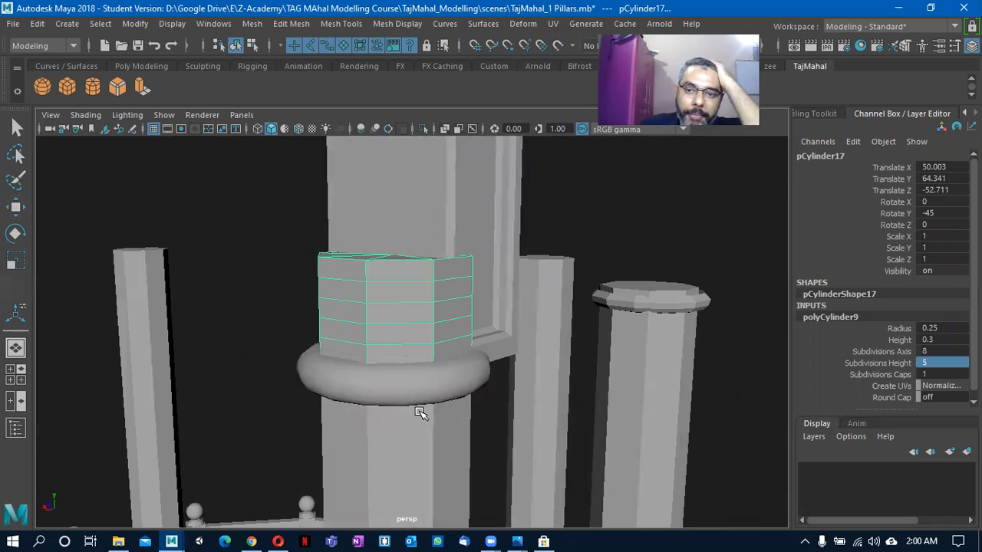
pyautogui.keyDown('alt'); pyautogui.moveTo(451, 371); pyautogui.dragTo(399, 335); pyautogui.keyUp('alt')
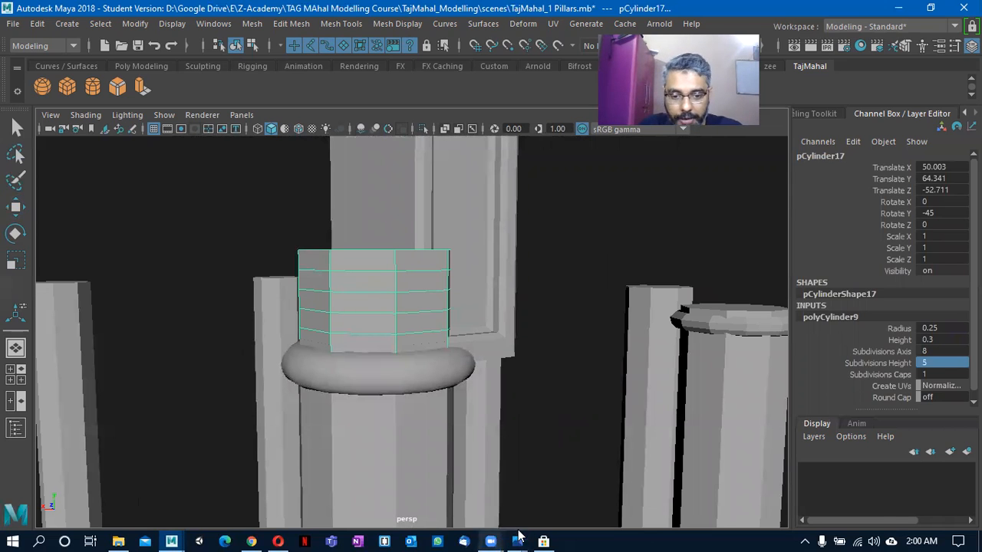
pyautogui.moveTo(518, 541)
pyautogui.click(234, 479)
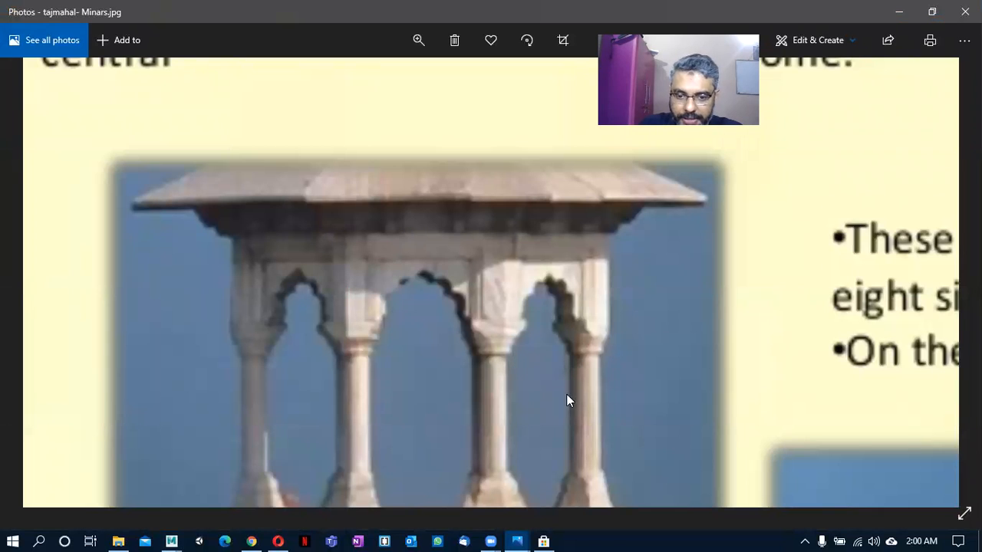
pyautogui.moveTo(583, 488); pyautogui.dragTo(571, 393)
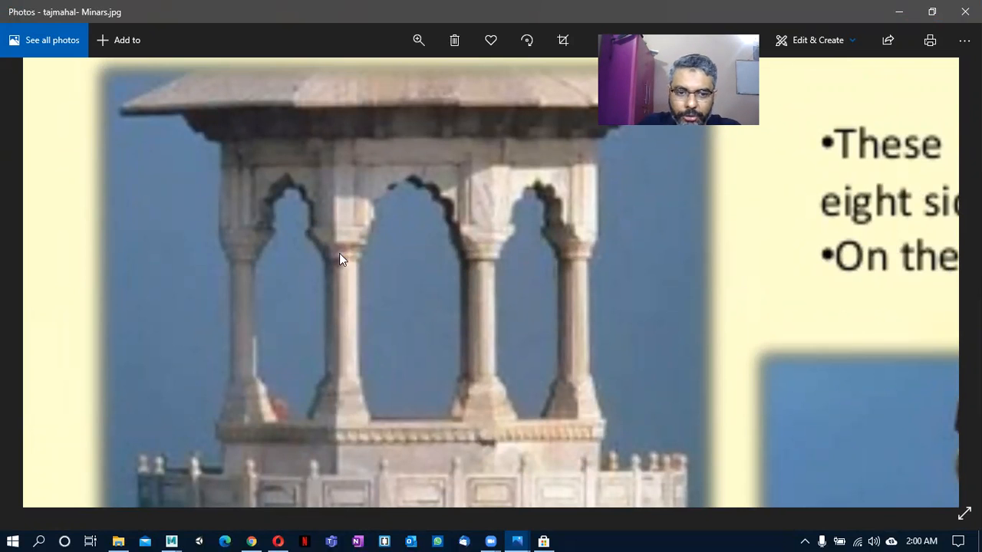
pyautogui.hotkey('alt', 'Tab')
pyautogui.keyDown('alt'); pyautogui.moveTo(445, 381); pyautogui.dragTo(305, 416, button='right'); pyautogui.keyUp('alt')
pyautogui.keyDown('alt'); pyautogui.moveTo(305, 417); pyautogui.dragTo(295, 419); pyautogui.keyUp('alt')
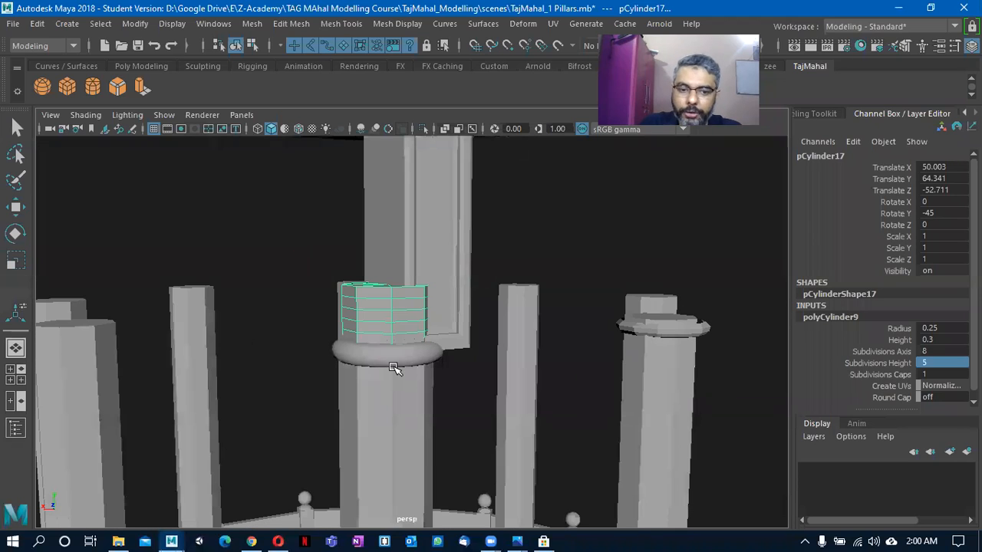
# Adjust the short cylinder's proportions to the reference photo, with Radius 0.29 and Height 0.26.
pyautogui.click(900, 332)
pyautogui.moveTo(512, 354); pyautogui.dragTo(517, 361, button='middle')
pyautogui.hotkey('alt', 'Tab')
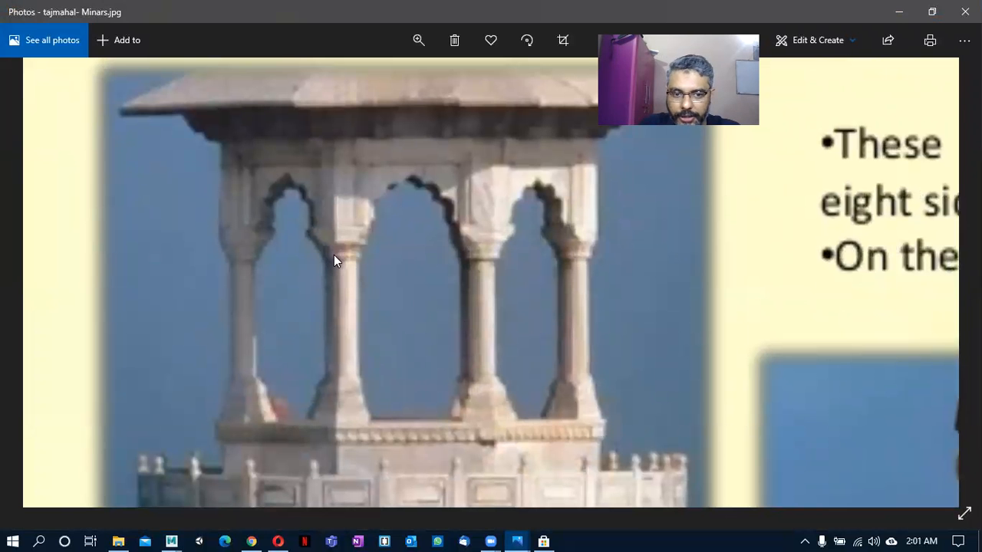
pyautogui.hotkey('alt', 'Tab')
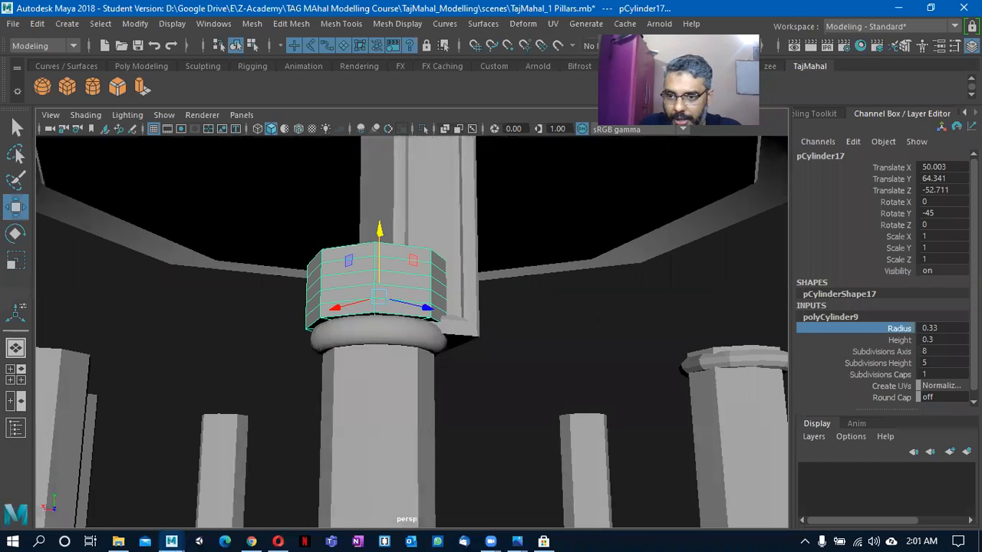
pyautogui.keyDown('shift'); pyautogui.click(899, 340); pyautogui.keyUp('shift')
pyautogui.moveTo(384, 342); pyautogui.dragTo(378, 346, button='middle')
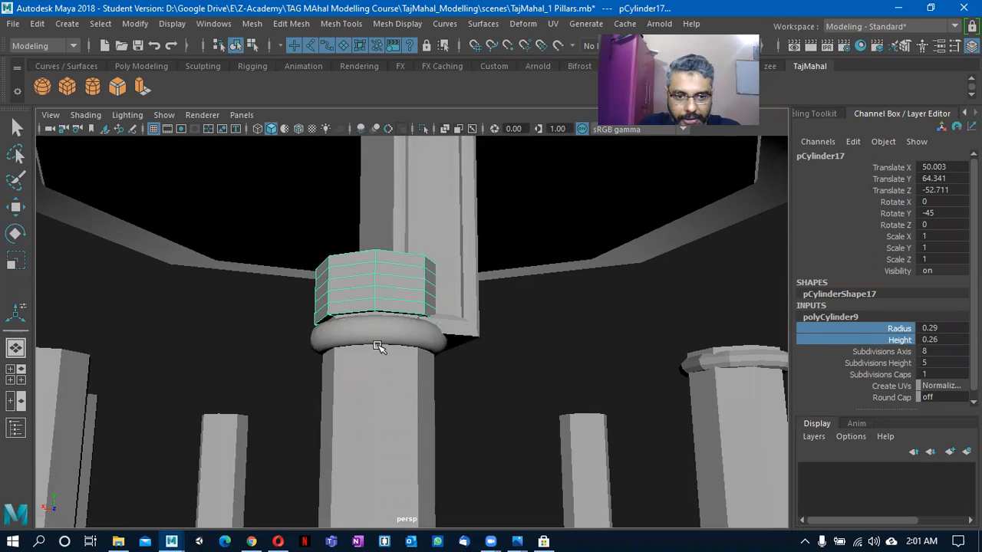
# Raise the torus ring to Translate Y 64.189 so that it meets the underside of the short cylinder.
pyautogui.keyDown('alt'); pyautogui.moveTo(369, 267); pyautogui.dragTo(449, 373); pyautogui.keyUp('alt')
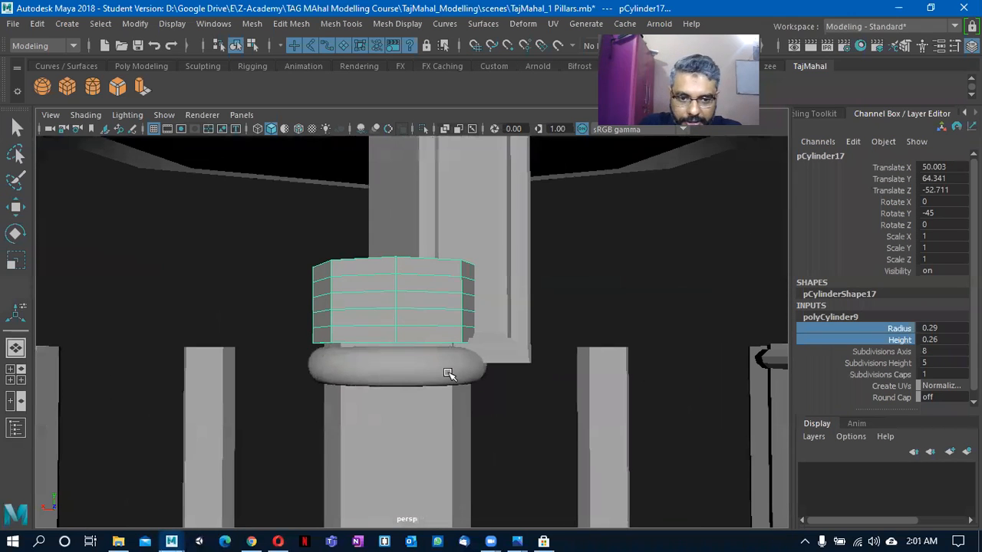
pyautogui.press('w')
pyautogui.click(394, 360)
pyautogui.moveTo(396, 290); pyautogui.dragTo(393, 281)
# Try to set the torus ring's Subdivisions Axis and Subdivisions Height to 8.
pyautogui.keyDown('alt'); pyautogui.moveTo(402, 344); pyautogui.dragTo(470, 345); pyautogui.keyUp('alt')
pyautogui.click(823, 328)
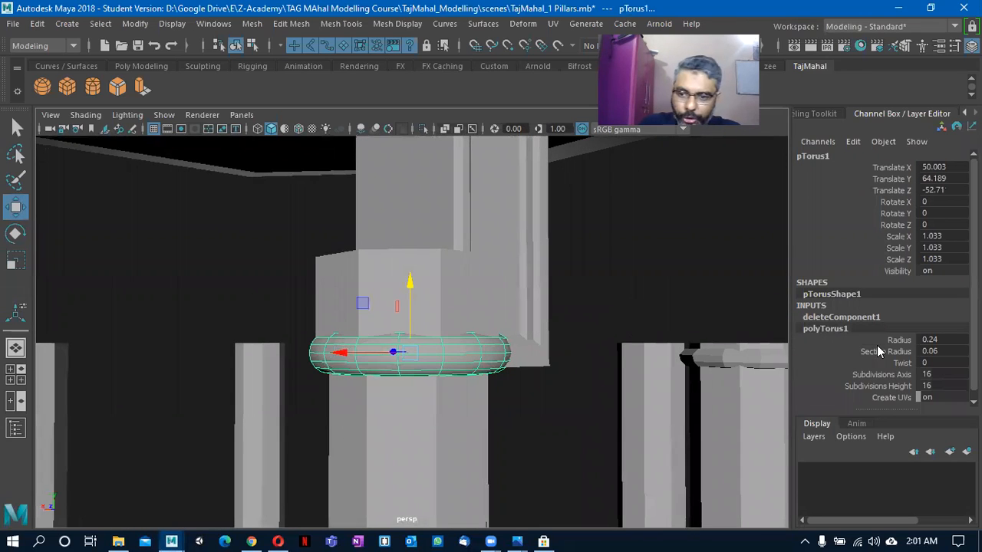
pyautogui.keyDown('alt'); pyautogui.moveTo(463, 422); pyautogui.dragTo(599, 414); pyautogui.keyUp('alt')
pyautogui.moveTo(947, 375); pyautogui.dragTo(951, 386)
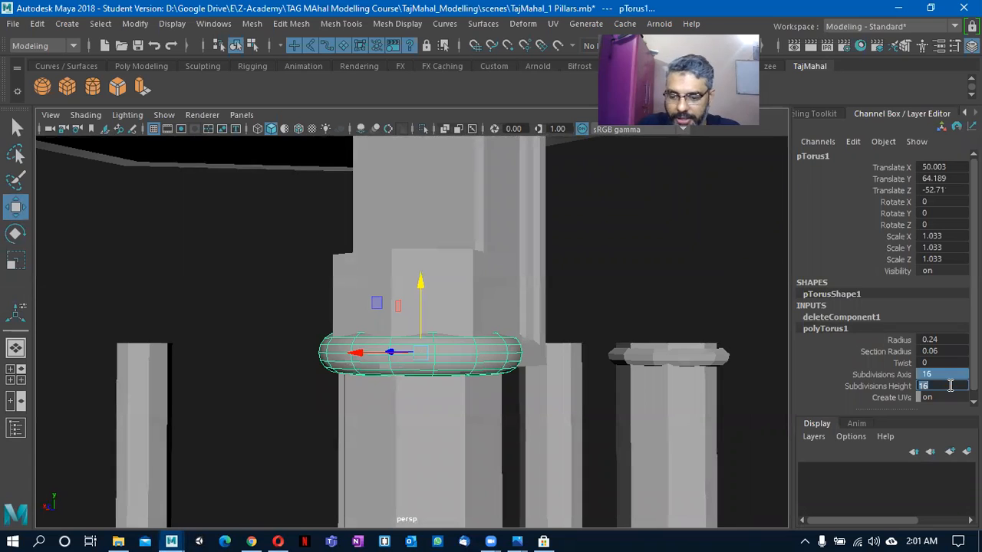
pyautogui.press('Return')
pyautogui.keyDown('alt'); pyautogui.moveTo(424, 385); pyautogui.dragTo(340, 377); pyautogui.keyUp('alt')
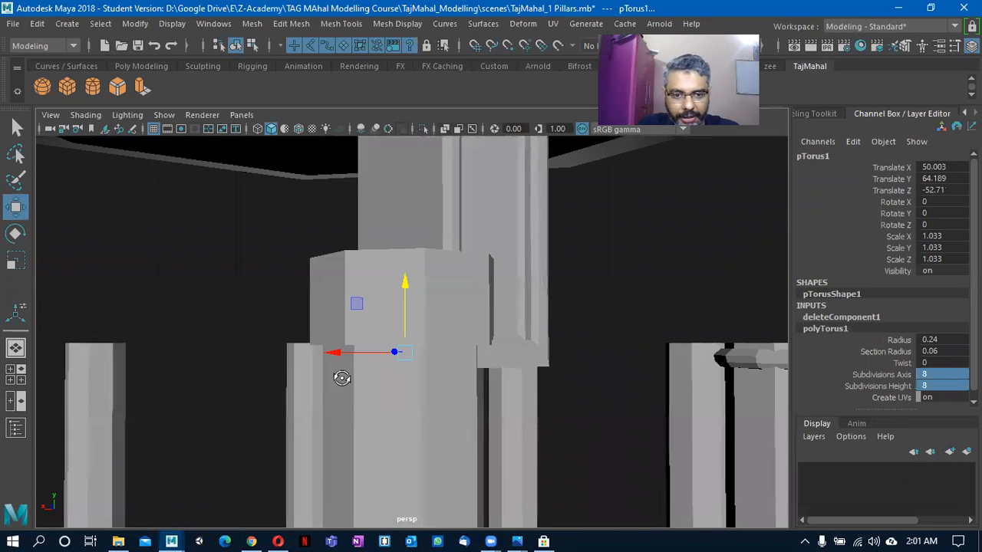
pyautogui.hotkey('ctrl', 'z')
pyautogui.click(841, 330)
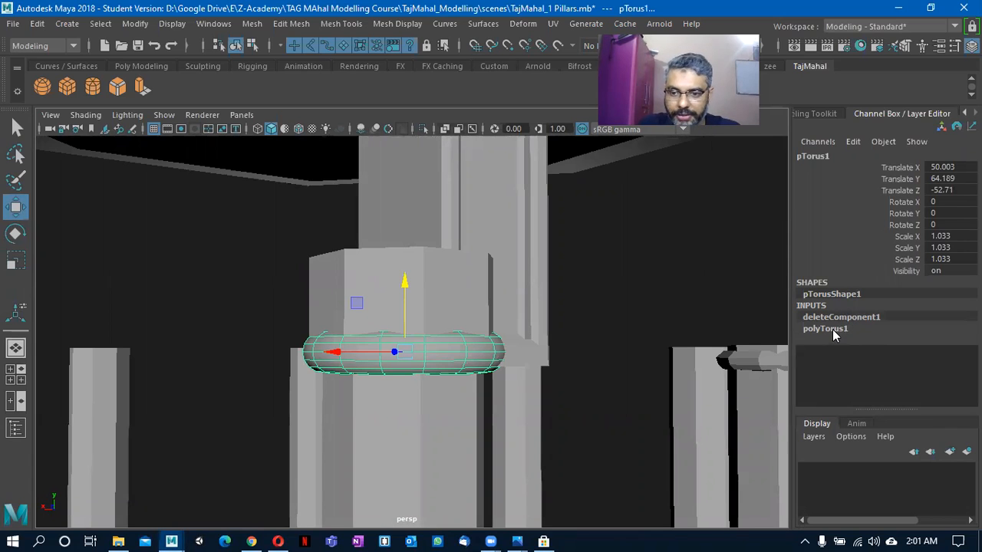
pyautogui.click(833, 332)
pyautogui.click(944, 374)
pyautogui.keyDown('alt'); pyautogui.moveTo(418, 387); pyautogui.dragTo(405, 387); pyautogui.keyUp('alt')
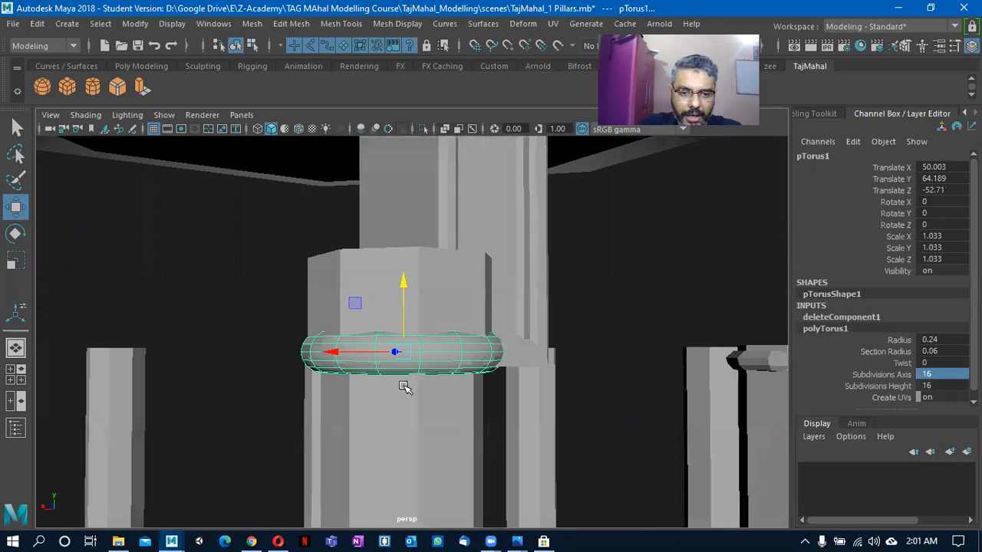
pyautogui.click(356, 305)
pyautogui.keyDown('alt'); pyautogui.moveTo(368, 322); pyautogui.dragTo(424, 386, button='middle'); pyautogui.keyUp('alt')
pyautogui.click(475, 325)
pyautogui.keyDown('alt'); pyautogui.moveTo(465, 336); pyautogui.dragTo(439, 365); pyautogui.keyUp('alt')
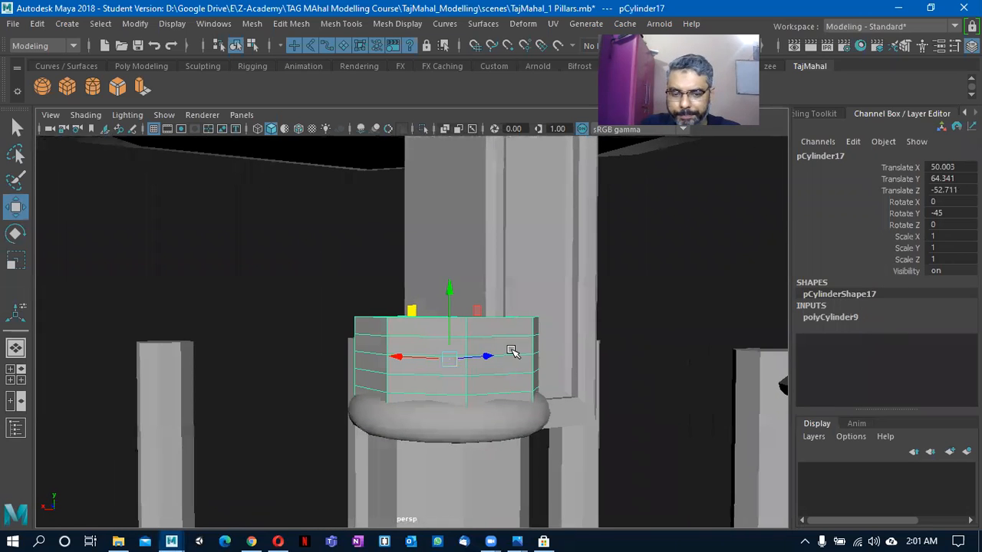
pyautogui.moveTo(394, 344); pyautogui.dragTo(331, 124, button='right')
pyautogui.keyDown('alt'); pyautogui.moveTo(349, 326); pyautogui.dragTo(384, 357); pyautogui.keyUp('alt')
pyautogui.press('space')
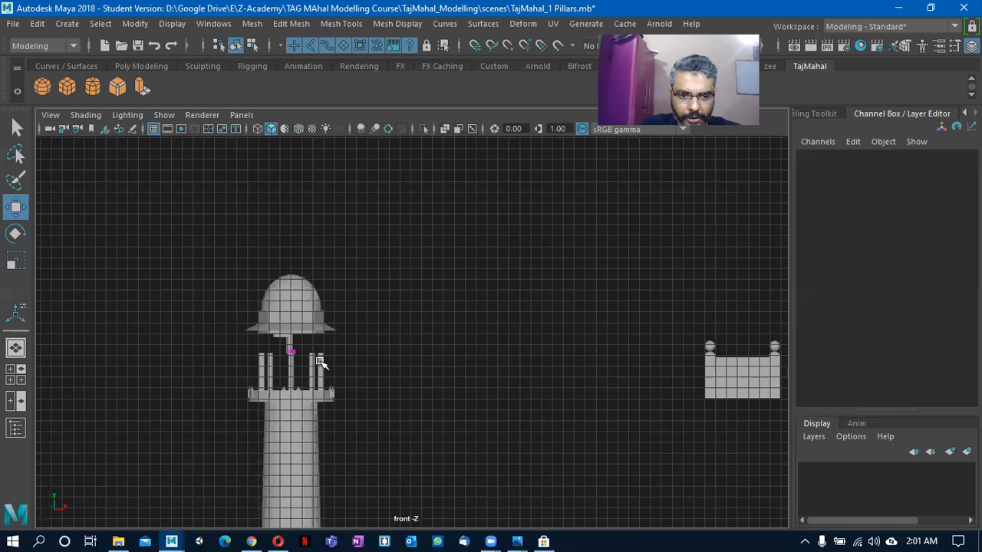
pyautogui.press('space')
pyautogui.moveTo(298, 357); pyautogui.dragTo(296, 313)
pyautogui.keyDown('alt'); pyautogui.moveTo(325, 376); pyautogui.dragTo(456, 355); pyautogui.keyUp('alt')
pyautogui.moveTo(455, 355); pyautogui.dragTo(526, 103, button='right')
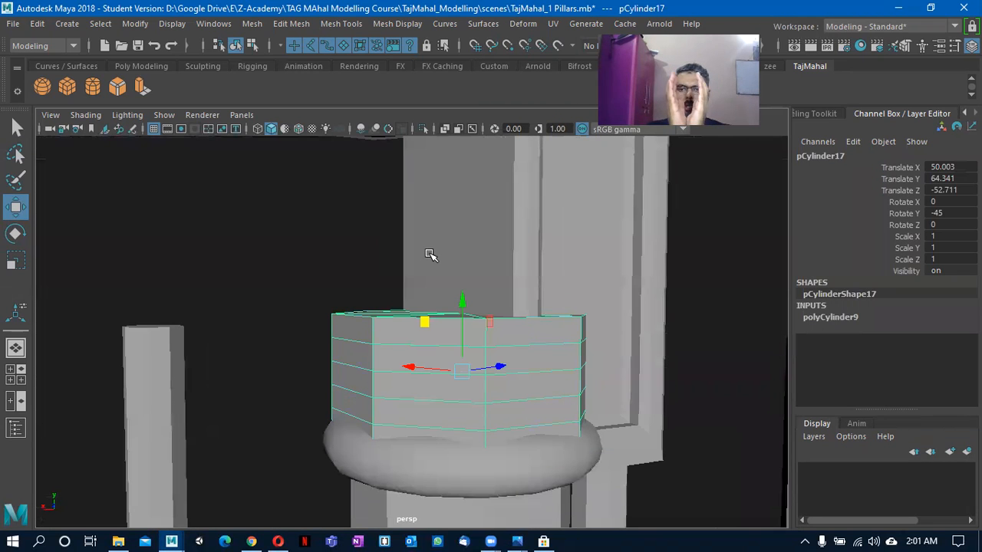
# Apply a Lattice deformer to the short cylinder above the torus ring.
pyautogui.click(523, 25)
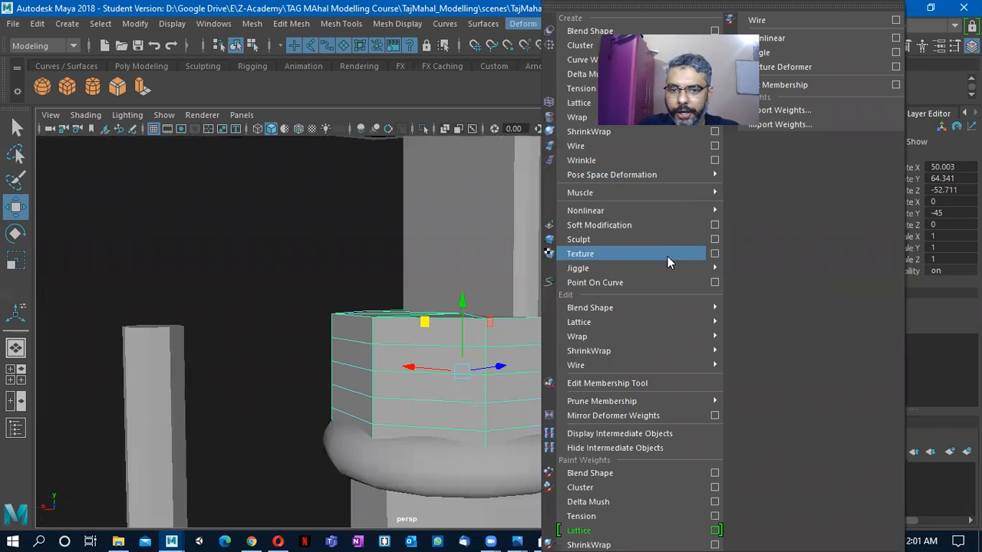
pyautogui.moveTo(686, 322)
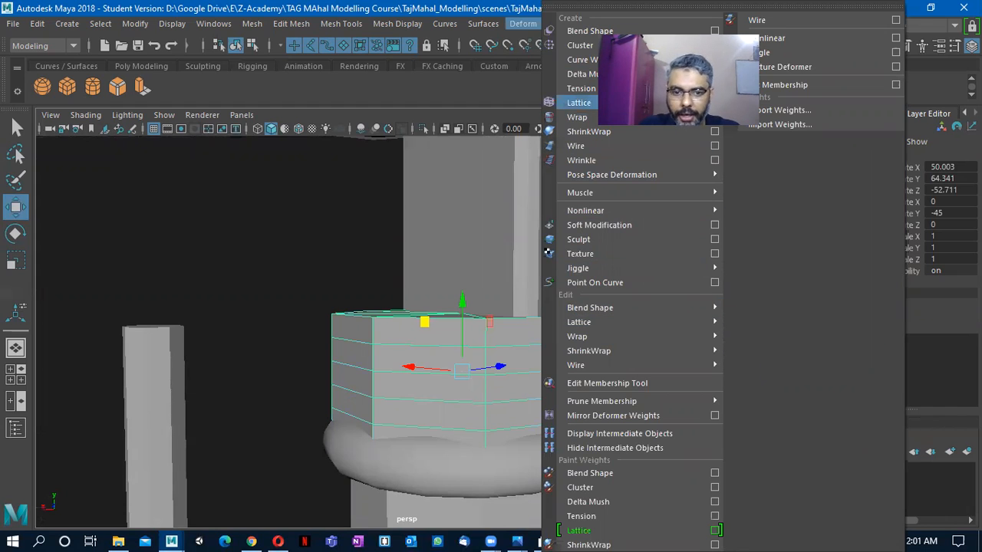
pyautogui.click(623, 103)
pyautogui.keyDown('alt'); pyautogui.moveTo(524, 392); pyautogui.dragTo(511, 389); pyautogui.keyUp('alt')
# Set the lattice's T Divisions to 3, keeping S Divisions and U Divisions at 2.
pyautogui.click(933, 306)
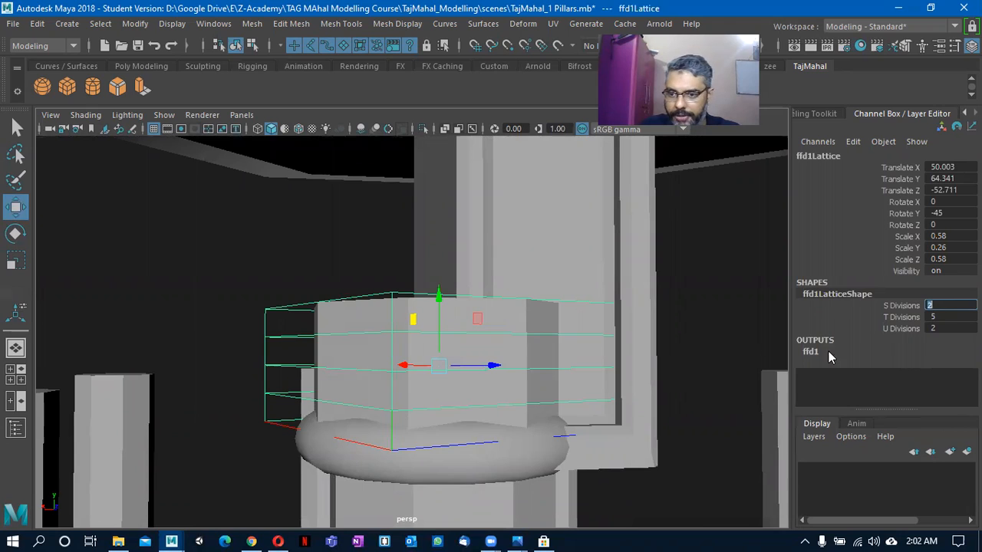
pyautogui.click(943, 316)
pyautogui.write('2')
pyautogui.press('Tab')
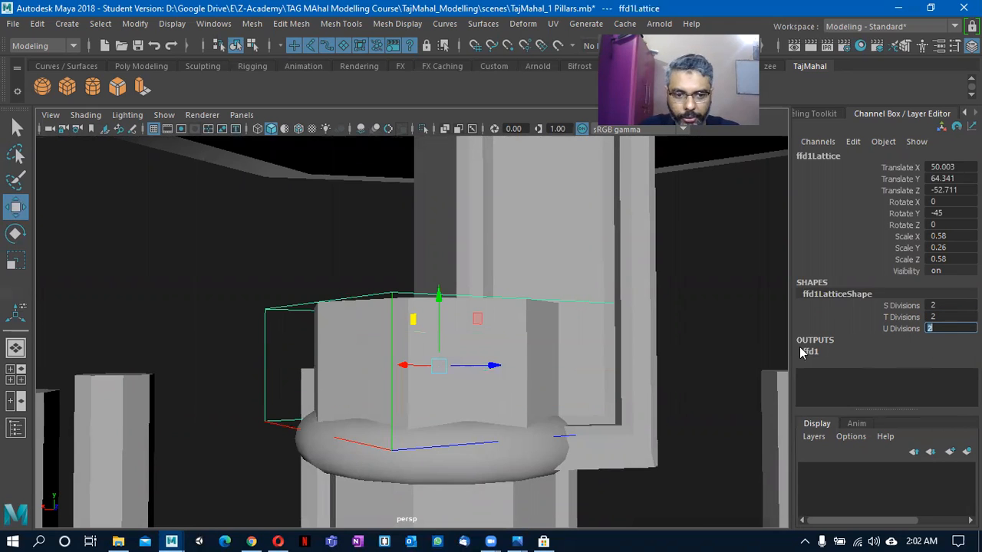
pyautogui.click(959, 318)
pyautogui.write('3')
pyautogui.press('Tab')
# Select the top row of lattice points in wireframe display and scale it outward to flare the cylinder's upper end.
pyautogui.keyDown('alt'); pyautogui.moveTo(382, 347); pyautogui.dragTo(240, 313); pyautogui.keyUp('alt')
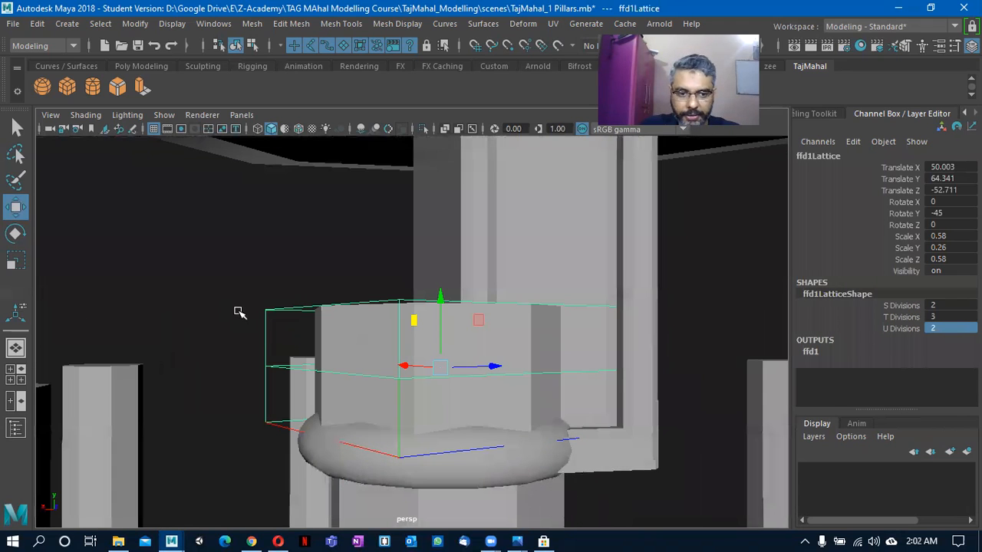
pyautogui.moveTo(246, 255); pyautogui.dragTo(265, 138, button='right')
pyautogui.moveTo(205, 280); pyautogui.dragTo(682, 337)
pyautogui.keyDown('alt'); pyautogui.moveTo(682, 337); pyautogui.dragTo(474, 330); pyautogui.keyUp('alt')
pyautogui.press('4')
pyautogui.press('r')
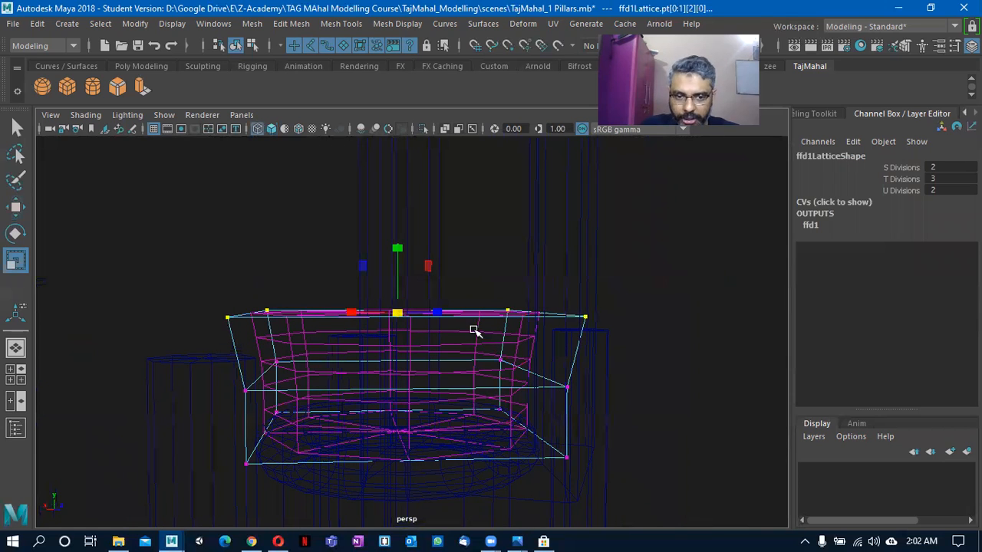
pyautogui.moveTo(399, 315); pyautogui.dragTo(470, 322)
# Select the middle row of lattice points and scale it slightly outward to shape the capital's profile.
pyautogui.keyDown('alt'); pyautogui.moveTo(415, 395); pyautogui.dragTo(360, 410); pyautogui.keyUp('alt')
pyautogui.moveTo(245, 355); pyautogui.dragTo(667, 376)
pyautogui.moveTo(405, 361); pyautogui.dragTo(429, 365)
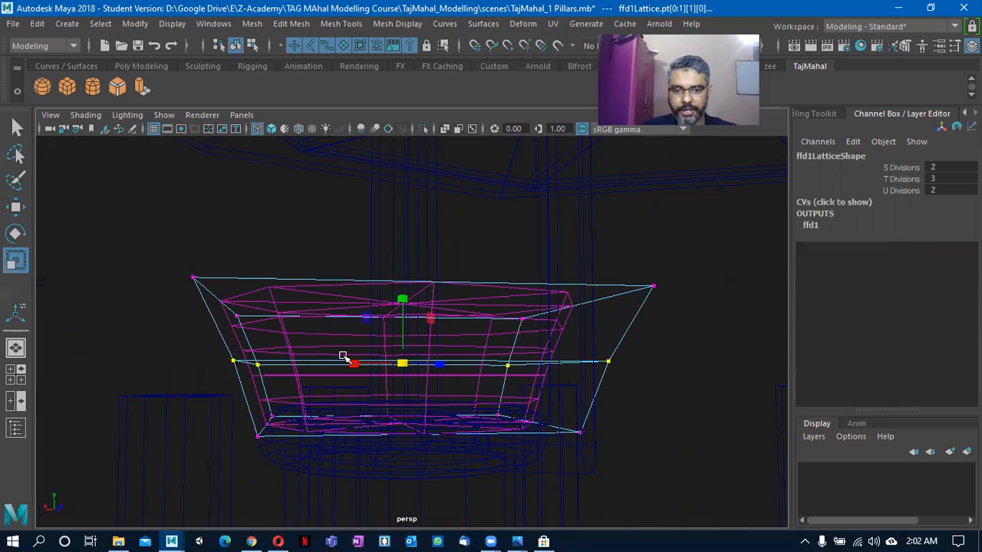
# Refine the capital's flare by rescaling the top row and the middle row of lattice points, and return to object selection.
pyautogui.scroll(3, 343, 356)
pyautogui.scroll(-2, 370, 360)
pyautogui.moveTo(134, 252); pyautogui.dragTo(742, 352)
pyautogui.moveTo(402, 300); pyautogui.dragTo(410, 300)
pyautogui.moveTo(151, 335); pyautogui.dragTo(656, 384)
pyautogui.moveTo(409, 371); pyautogui.dragTo(412, 398)
pyautogui.keyDown('alt'); pyautogui.moveTo(337, 458); pyautogui.dragTo(520, 458); pyautogui.keyUp('alt')
pyautogui.moveTo(412, 341); pyautogui.dragTo(480, 104, button='right')
# Try deleting the construction history of the lattice-deformed cylinder, and undo the deletion.
pyautogui.moveTo(239, 287); pyautogui.dragTo(229, 338)
pyautogui.click(323, 332)
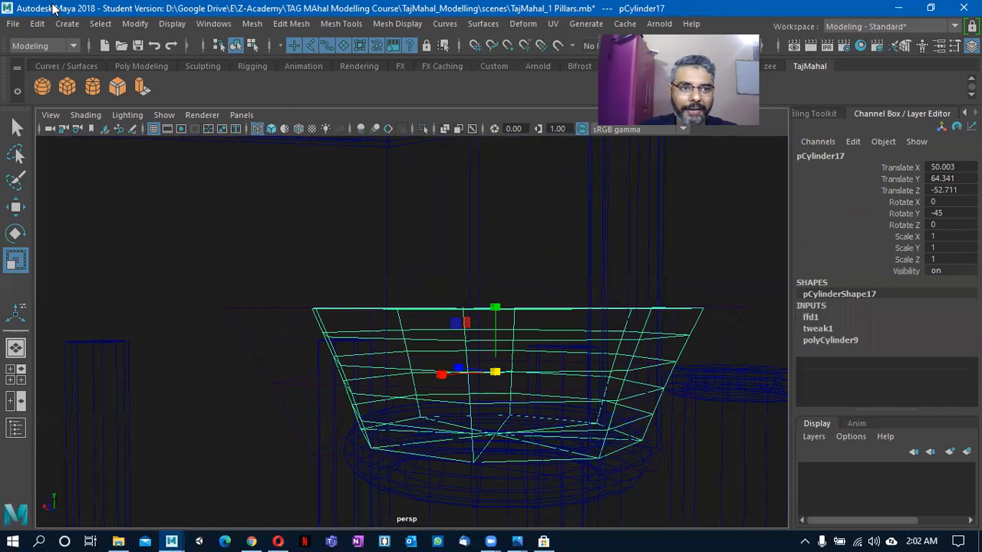
pyautogui.click(37, 23)
pyautogui.moveTo(135, 192)
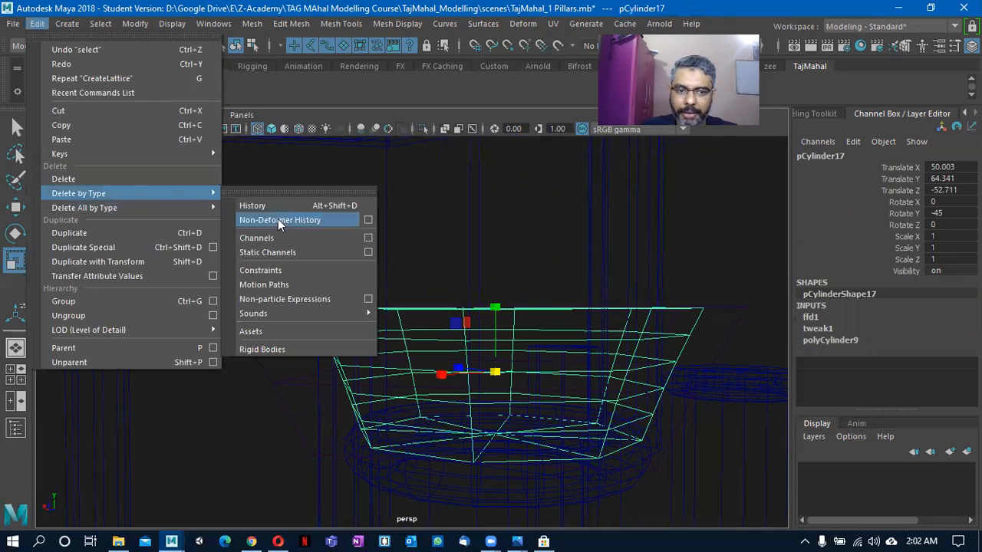
pyautogui.click(372, 398)
pyautogui.click(321, 310)
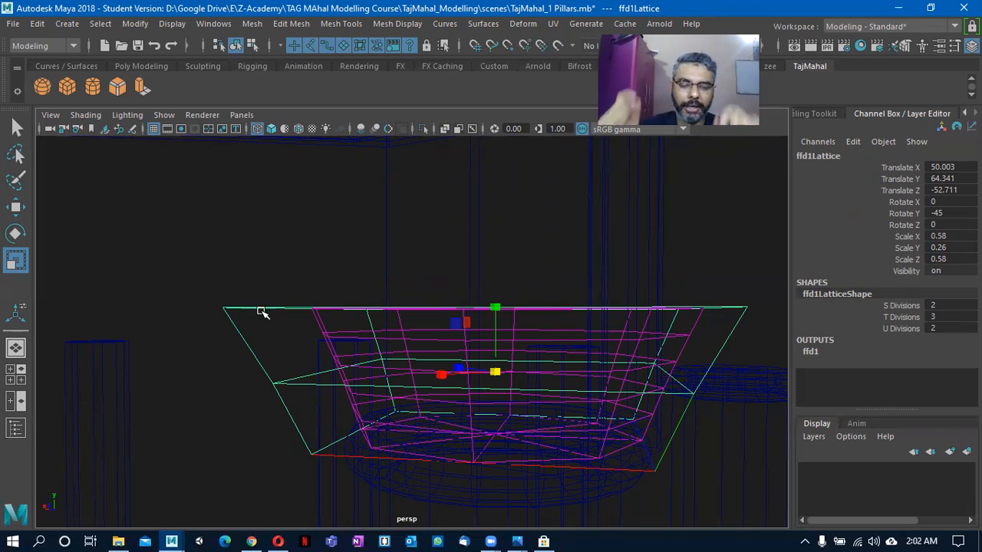
pyautogui.click(323, 320)
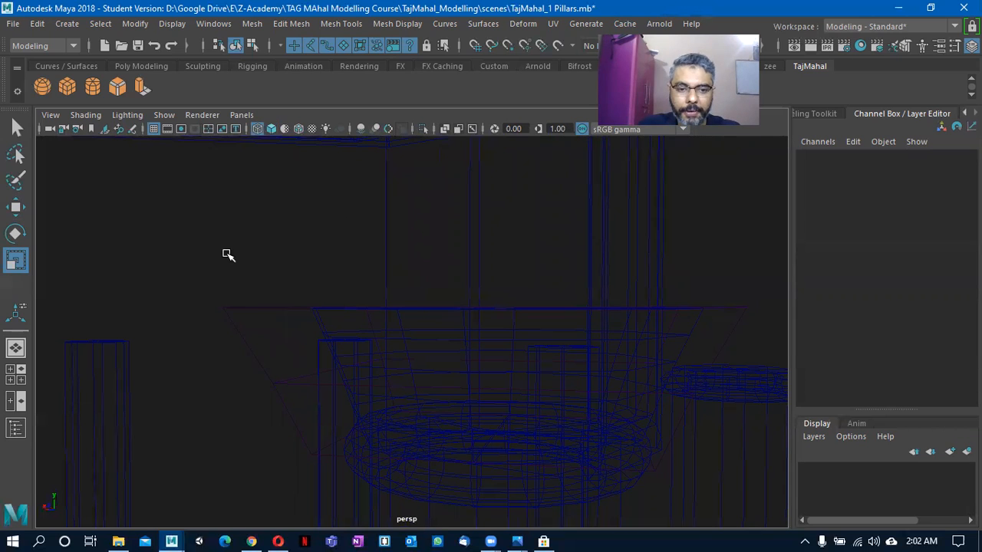
pyautogui.click(325, 323)
pyautogui.click(37, 24)
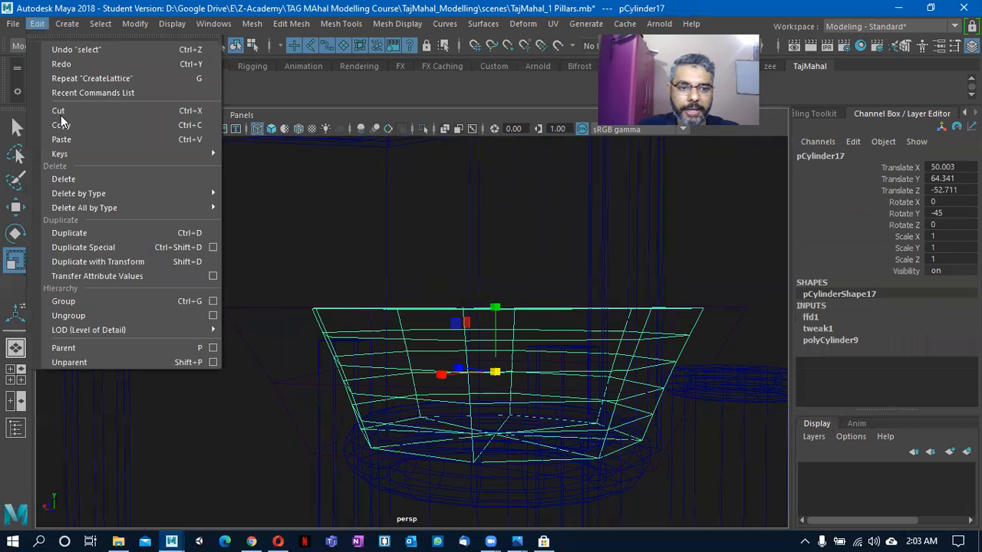
pyautogui.moveTo(167, 192)
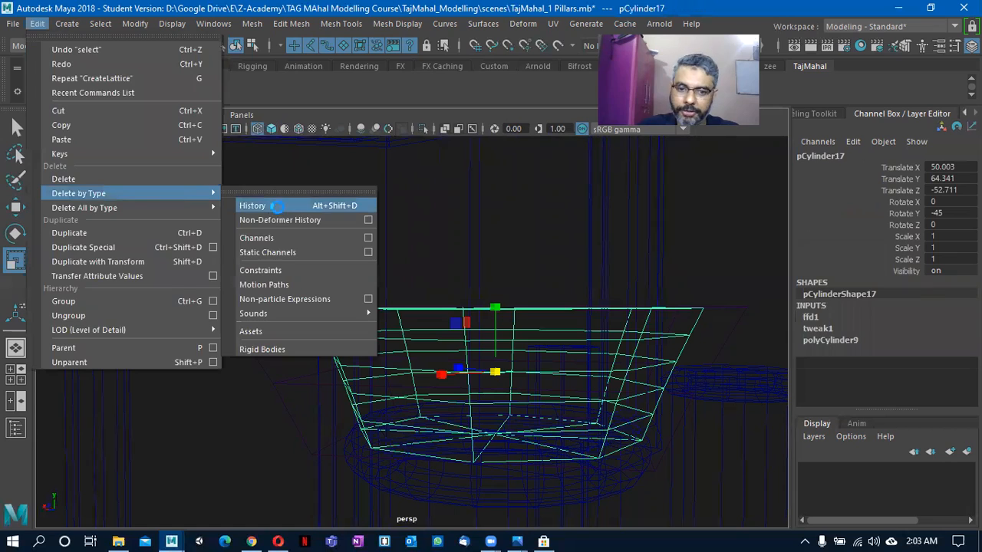
pyautogui.click(277, 207)
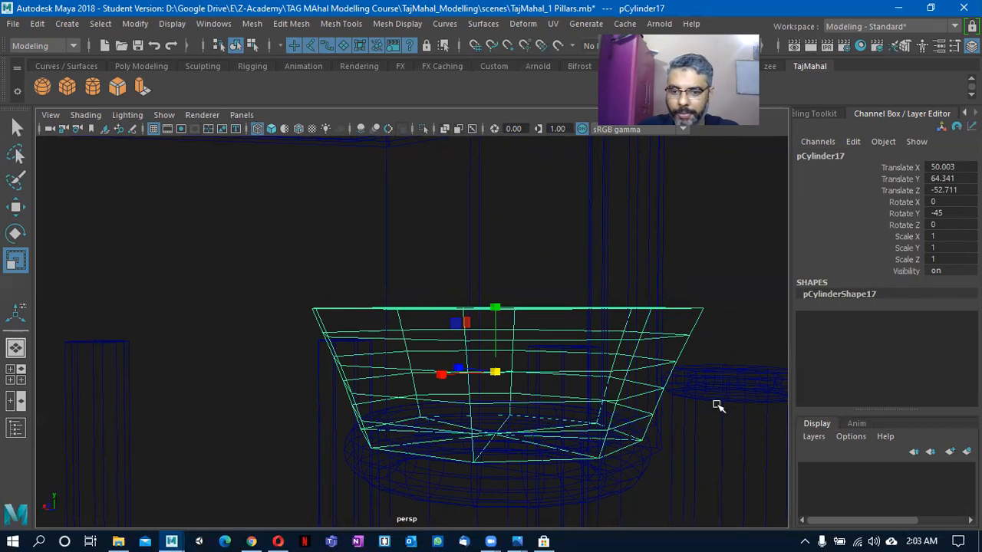
pyautogui.hotkey('ctrl', 'z')
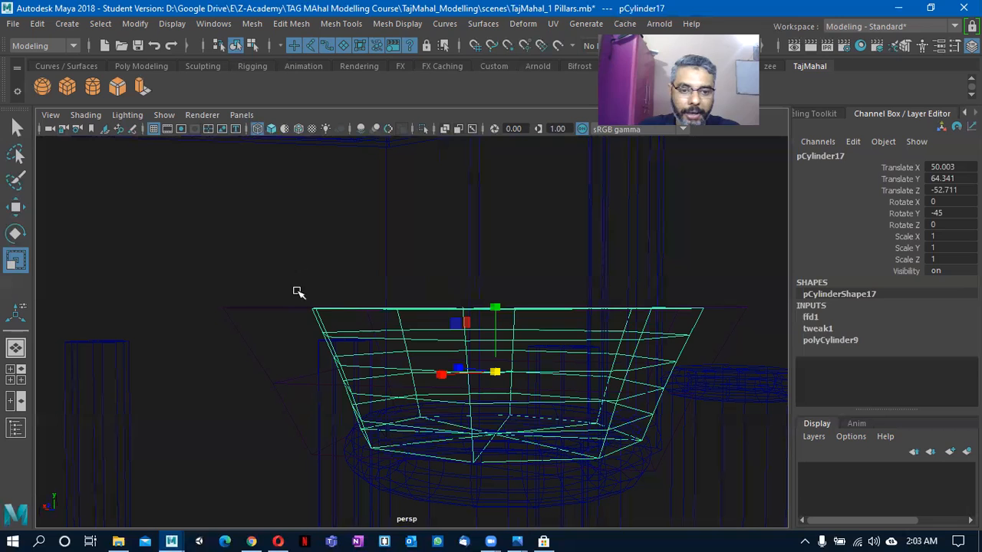
# Delete the flared cylinder's history to bake in its lattice-deformed shape and remove the lattice.
pyautogui.click(330, 307)
pyautogui.click(319, 321)
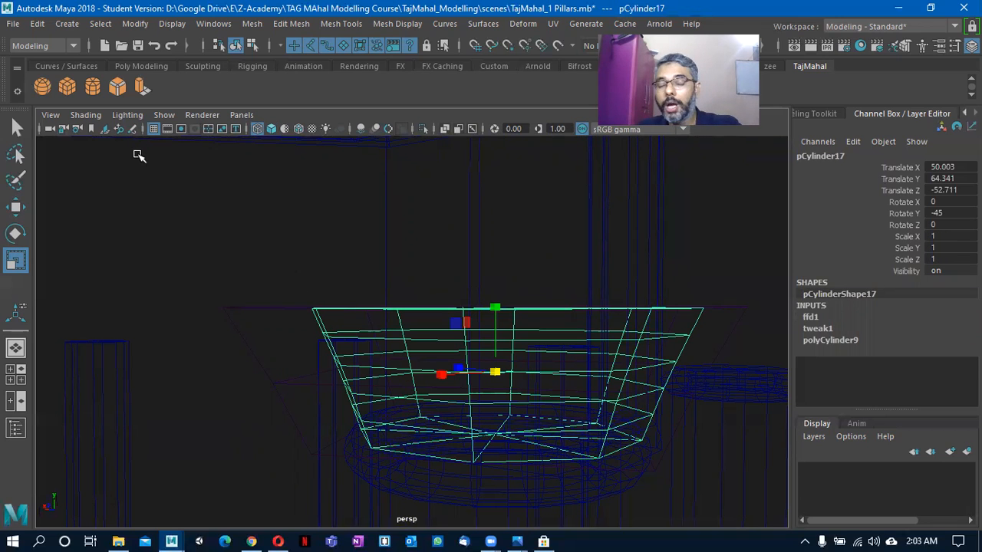
pyautogui.click(37, 23)
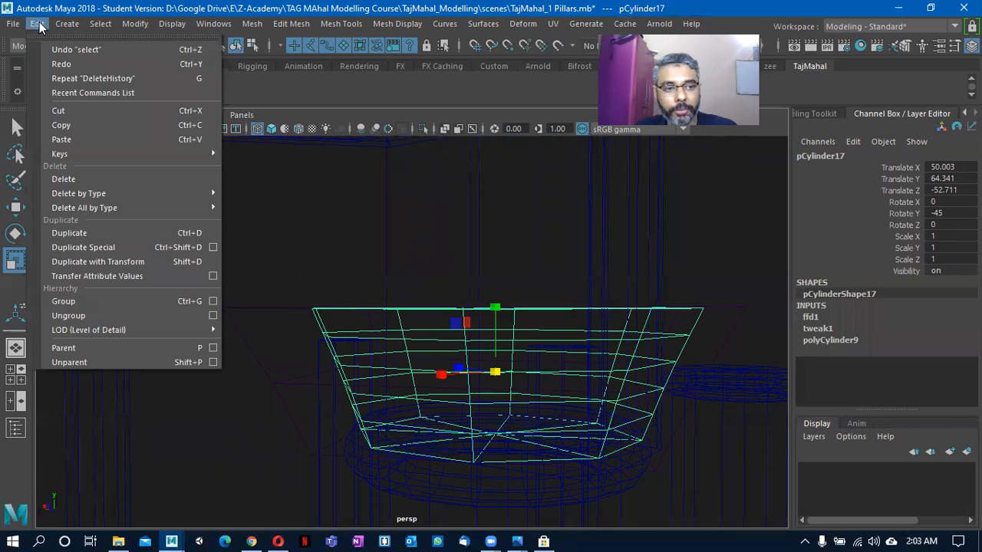
pyautogui.moveTo(168, 196)
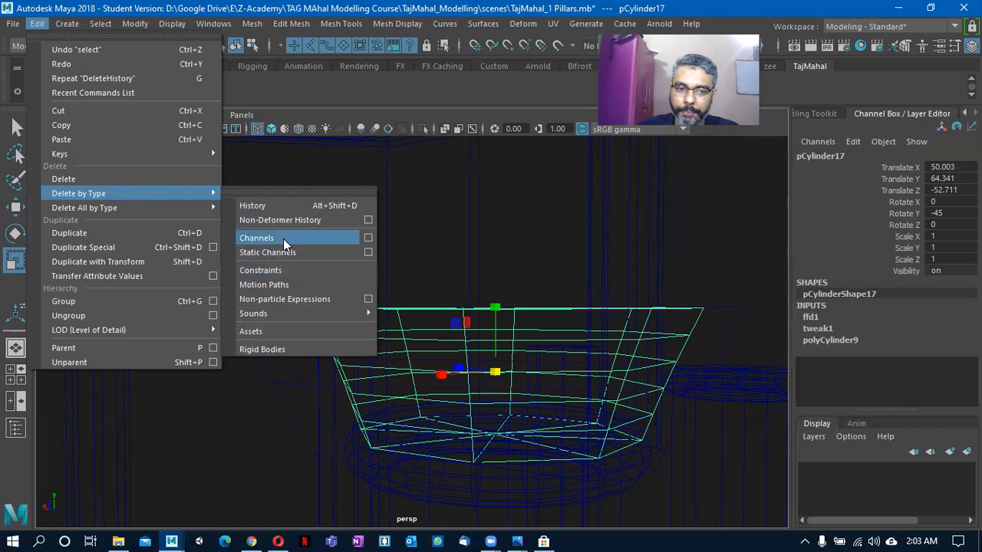
pyautogui.click(281, 210)
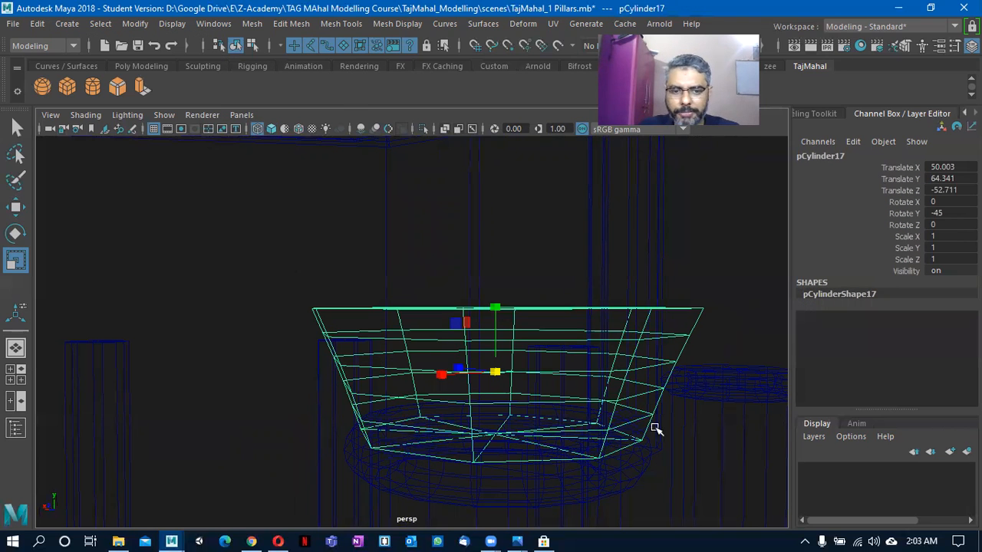
# Compare the capital in shaded display with the tajmahal- Minars.jpg reference photo, and switch the flared cylinder to face selection.
pyautogui.moveTo(550, 407)
pyautogui.keyDown('alt'); pyautogui.mouseDown()
pyautogui.moveTo(517, 406)
pyautogui.moveTo(653, 416)
pyautogui.moveTo(454, 384)
pyautogui.moveTo(451, 409)
pyautogui.moveTo(438, 406)
pyautogui.moveTo(508, 389)
pyautogui.mouseUp(); pyautogui.keyUp('alt')
pyautogui.press('5')
pyautogui.hotkey('alt', 'Tab')
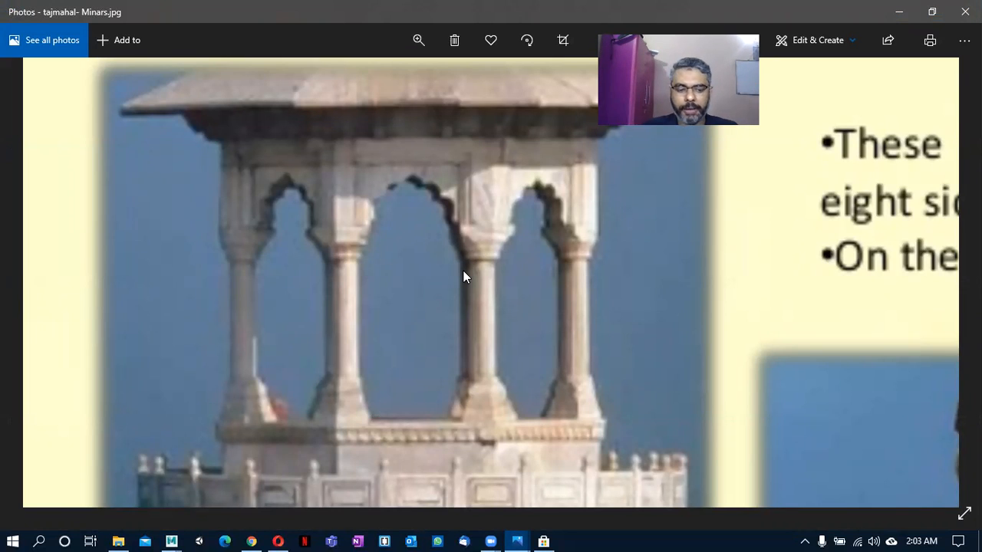
pyautogui.hotkey('alt', 'Tab')
pyautogui.keyDown('alt'); pyautogui.moveTo(371, 364); pyautogui.dragTo(427, 403); pyautogui.keyUp('alt')
pyautogui.moveTo(427, 403); pyautogui.dragTo(395, 373, button='right')
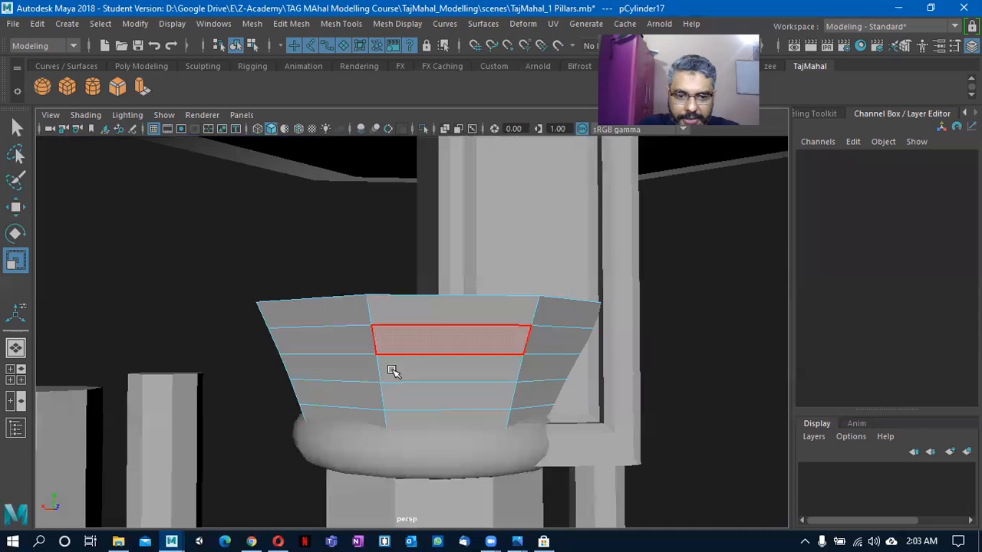
# Select the four full face rings of the capital above its bottom ring.
pyautogui.click(415, 399)
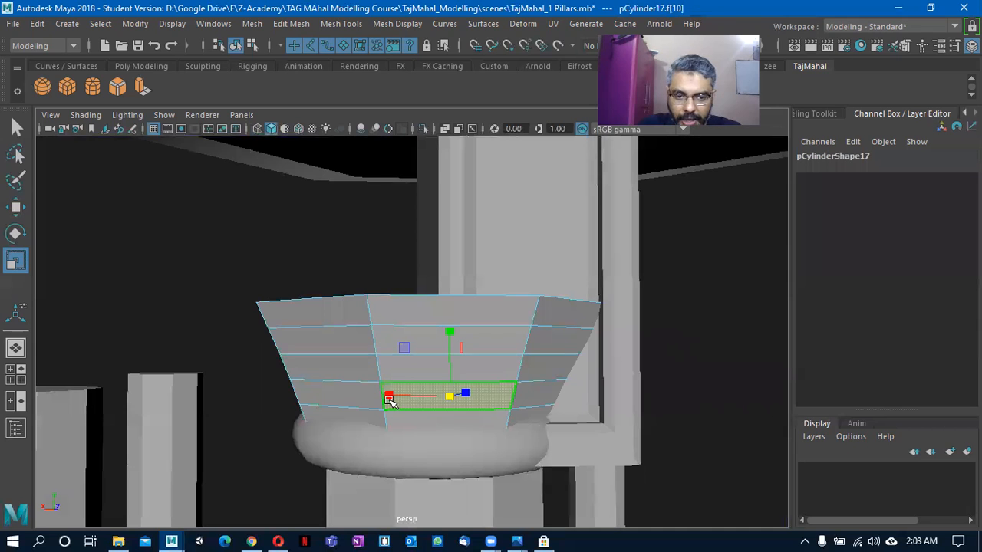
pyautogui.keyDown('shift'); pyautogui.doubleClick(535, 397); pyautogui.keyUp('shift')
pyautogui.keyDown('alt'); pyautogui.moveTo(381, 433); pyautogui.dragTo(459, 434, button='right'); pyautogui.keyUp('alt')
pyautogui.keyDown('alt'); pyautogui.moveTo(423, 427); pyautogui.dragTo(527, 393); pyautogui.keyUp('alt')
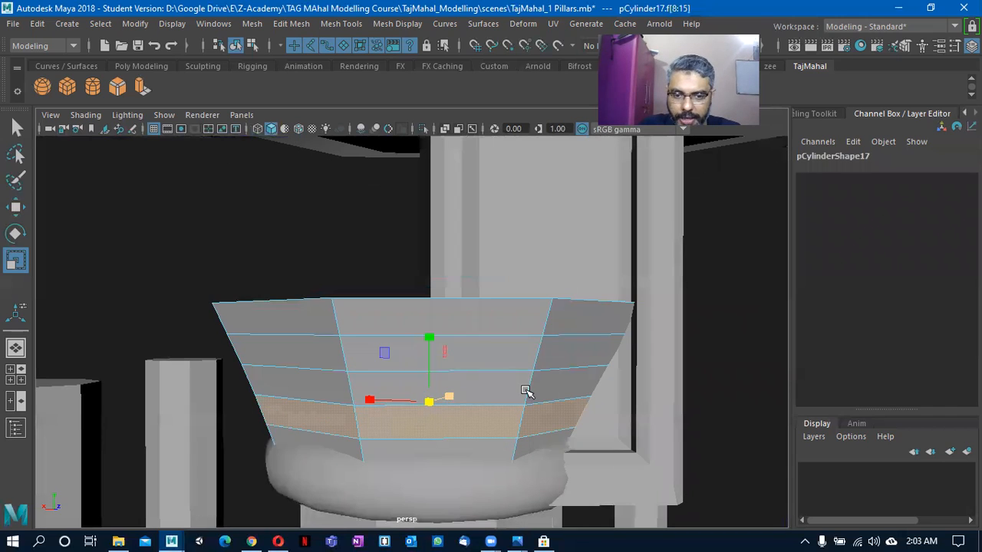
pyautogui.keyDown('shift'); pyautogui.doubleClick(537, 388); pyautogui.keyUp('shift')
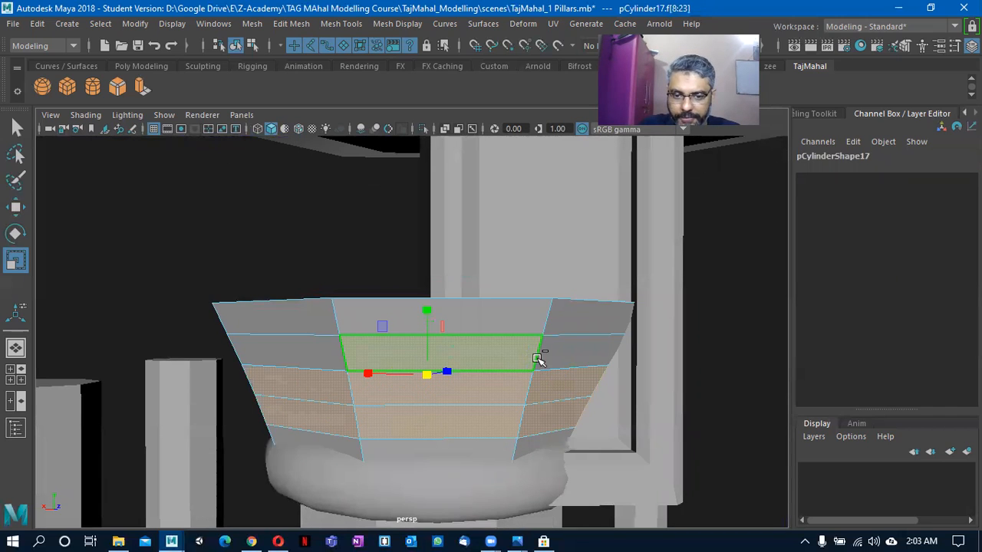
pyautogui.keyDown('shift'); pyautogui.doubleClick(542, 324); pyautogui.keyUp('shift')
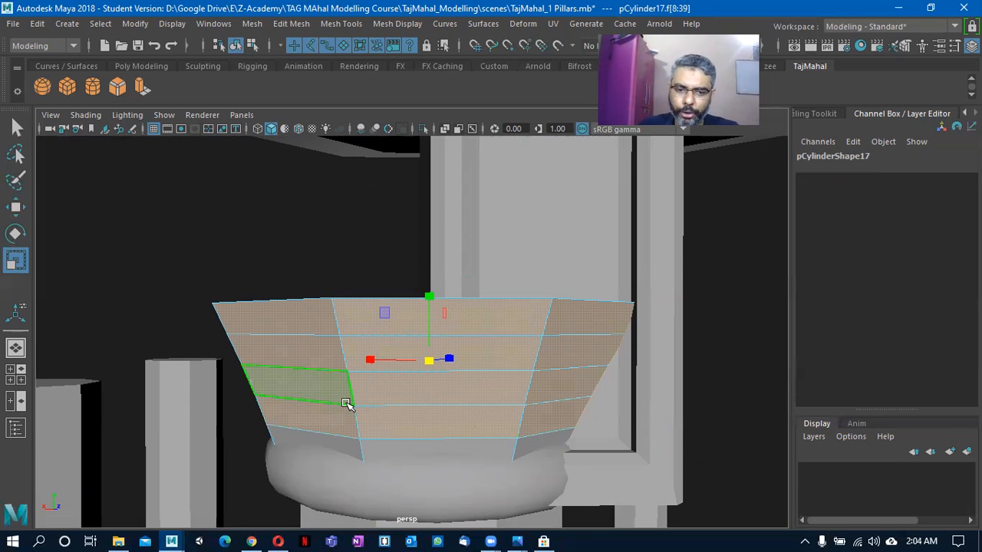
# Extrude the capital's second face ring from the bottom outward with a Local Translate Z of about 0.015.
pyautogui.click(426, 423)
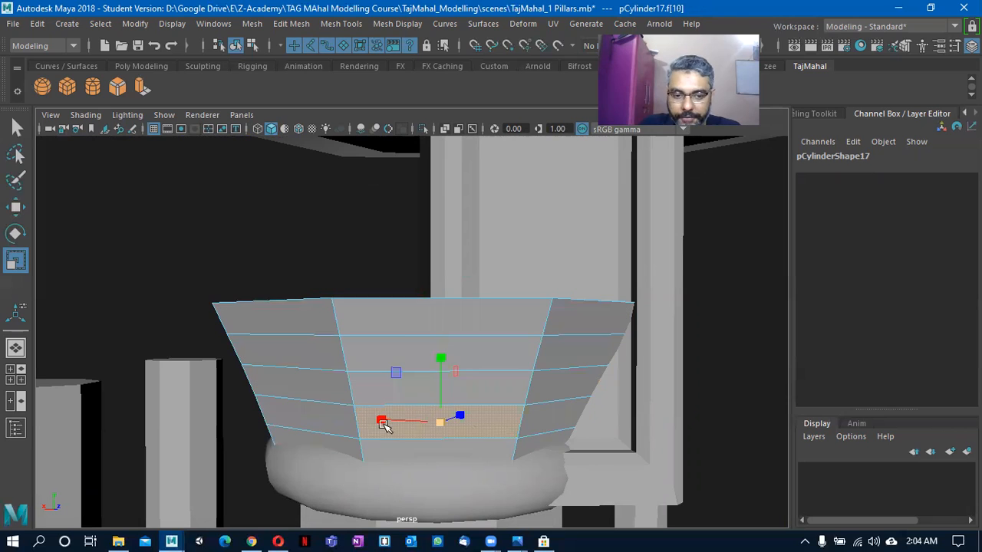
pyautogui.keyDown('shift'); pyautogui.doubleClick(542, 424); pyautogui.keyUp('shift')
pyautogui.keyDown('alt'); pyautogui.moveTo(439, 422); pyautogui.dragTo(468, 423, button='right'); pyautogui.keyUp('alt')
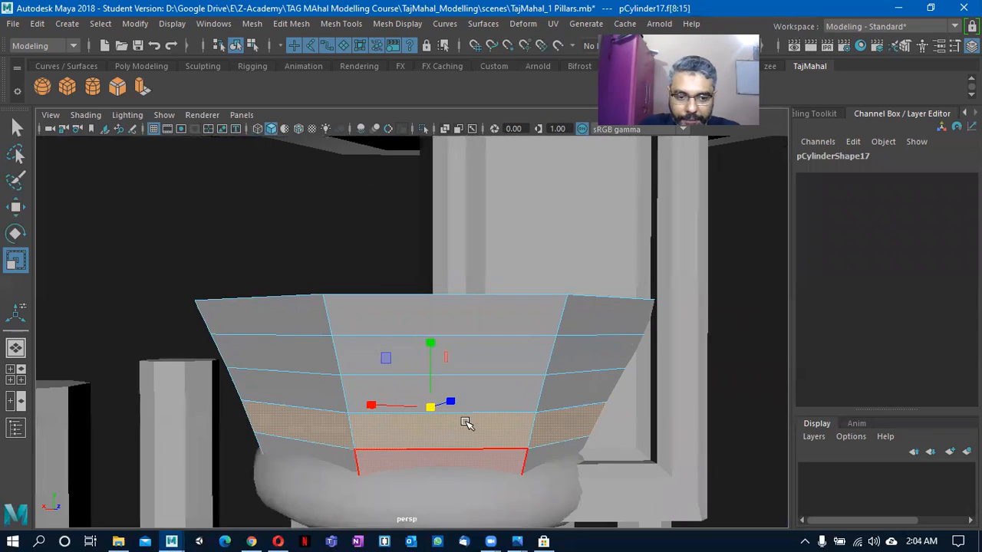
pyautogui.keyDown('alt'); pyautogui.moveTo(467, 423); pyautogui.dragTo(441, 422); pyautogui.keyUp('alt')
pyautogui.click(140, 88)
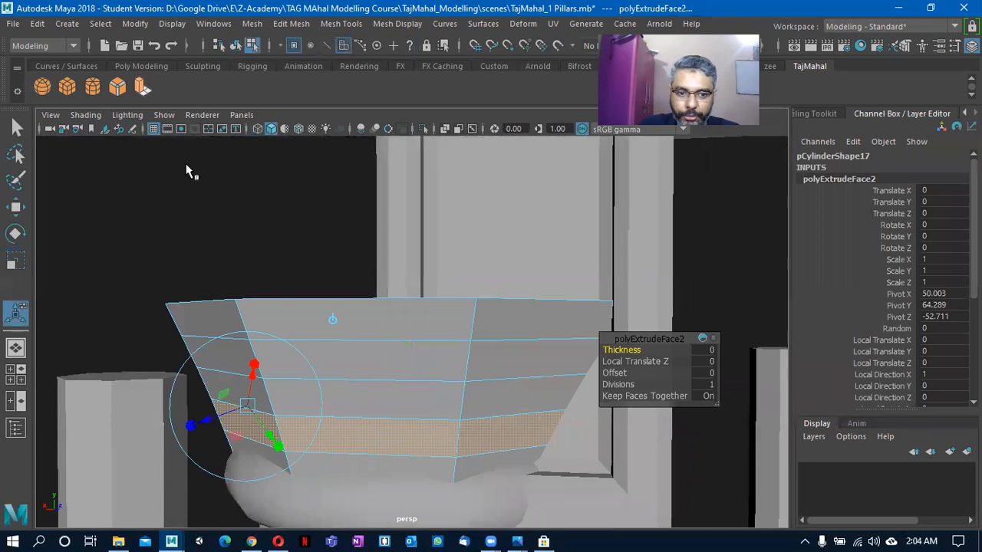
pyautogui.keyDown('alt'); pyautogui.moveTo(235, 405); pyautogui.dragTo(259, 432); pyautogui.keyUp('alt')
pyautogui.keyDown('alt'); pyautogui.moveTo(285, 441); pyautogui.dragTo(357, 440, button='right'); pyautogui.keyUp('alt')
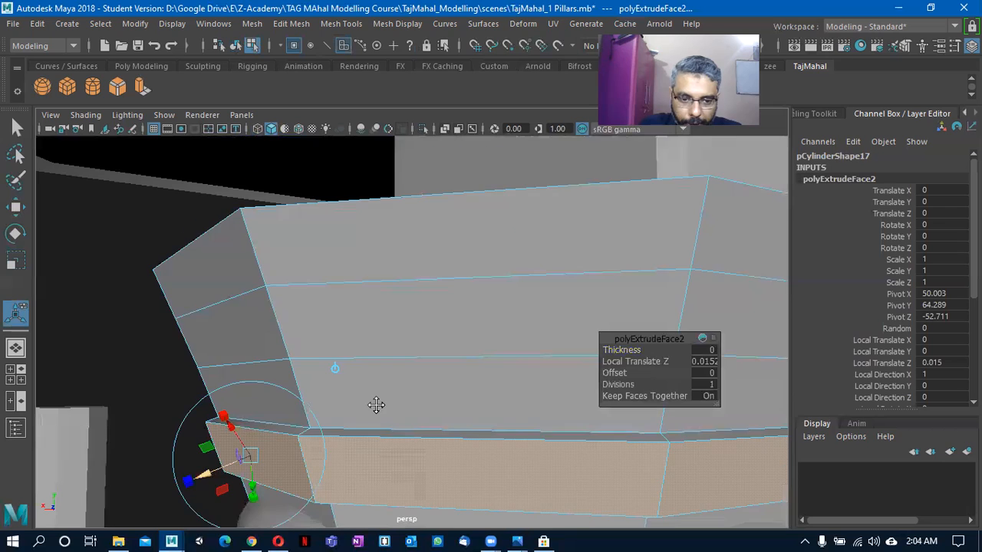
pyautogui.keyDown('alt'); pyautogui.moveTo(376, 405); pyautogui.dragTo(394, 377, button='middle'); pyautogui.keyUp('alt')
pyautogui.keyDown('alt'); pyautogui.moveTo(268, 472); pyautogui.dragTo(441, 376); pyautogui.keyUp('alt')
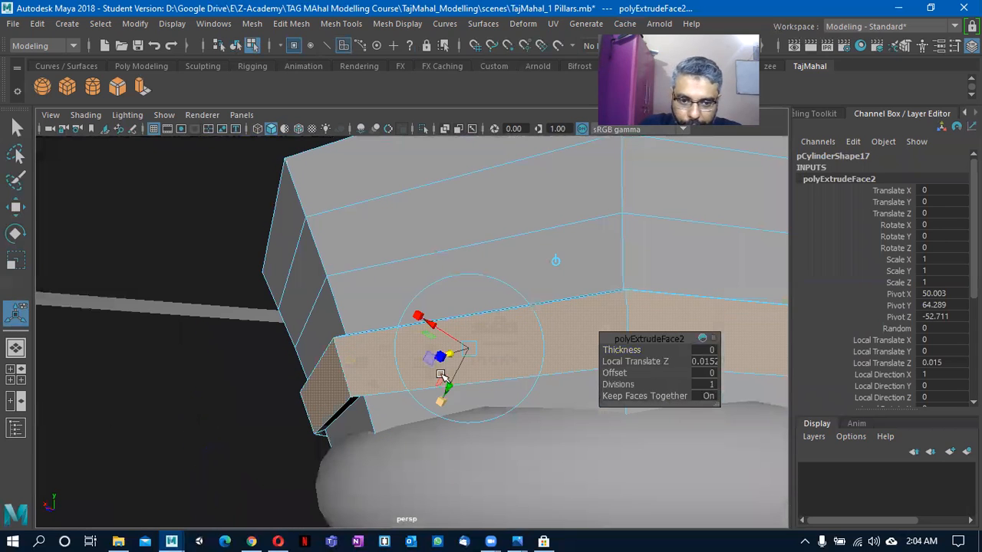
pyautogui.click(418, 316)
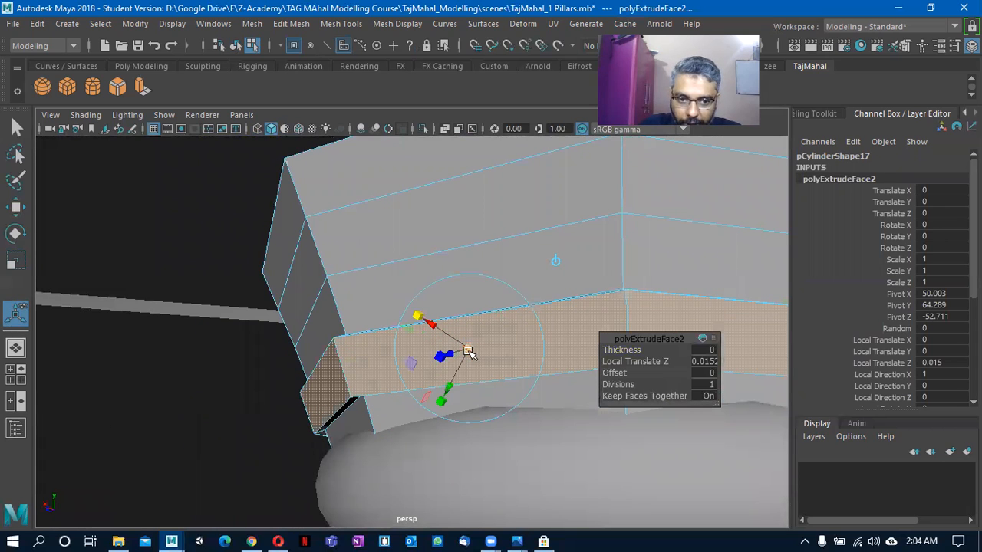
pyautogui.keyDown('alt'); pyautogui.moveTo(487, 399); pyautogui.dragTo(495, 330); pyautogui.keyUp('alt')
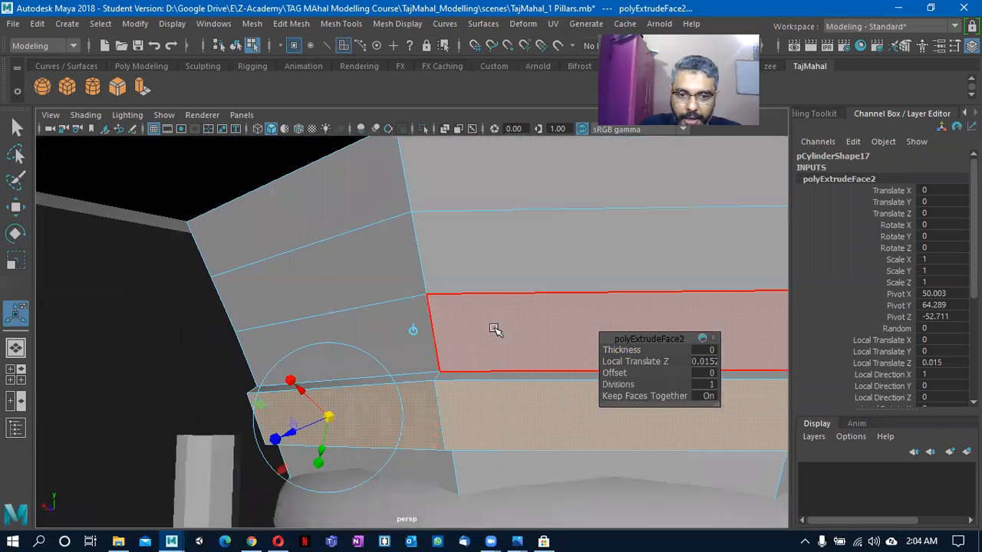
# Try extruding the capital's middle face ring outward with a Local Translate Z of about 0.015.
pyautogui.click(495, 330)
pyautogui.keyDown('shift'); pyautogui.click(421, 324); pyautogui.keyUp('shift')
pyautogui.click(143, 86)
pyautogui.keyDown('alt'); pyautogui.moveTo(445, 284); pyautogui.dragTo(276, 338, button='middle'); pyautogui.keyUp('alt')
pyautogui.moveTo(125, 410); pyautogui.dragTo(100, 421)
pyautogui.scroll(-5, 223, 415)
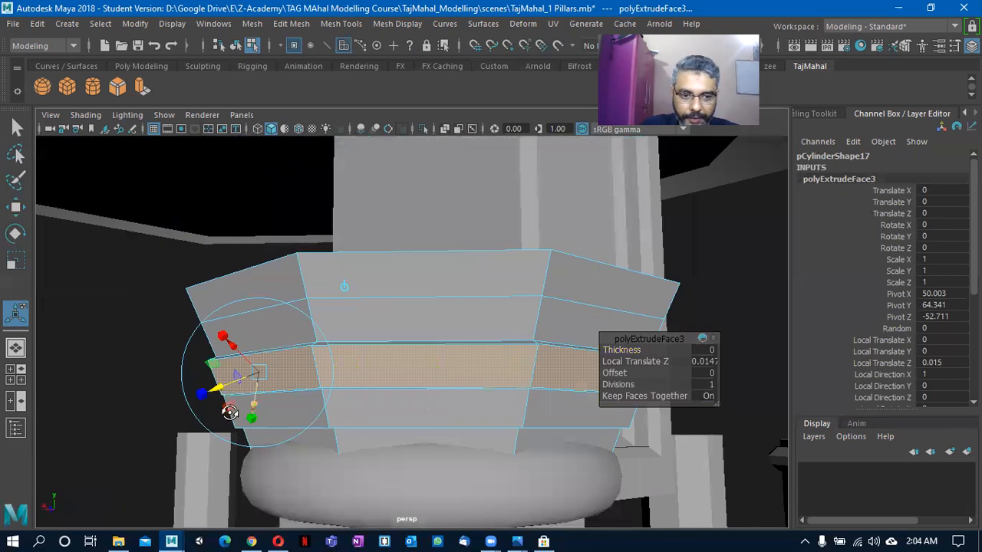
# Try pushing the extruded middle ring out to about 0.017, and undo its whole extrusion.
pyautogui.keyDown('alt'); pyautogui.moveTo(230, 413); pyautogui.dragTo(235, 412); pyautogui.keyUp('alt')
pyautogui.click(224, 335)
pyautogui.moveTo(261, 371); pyautogui.dragTo(254, 367)
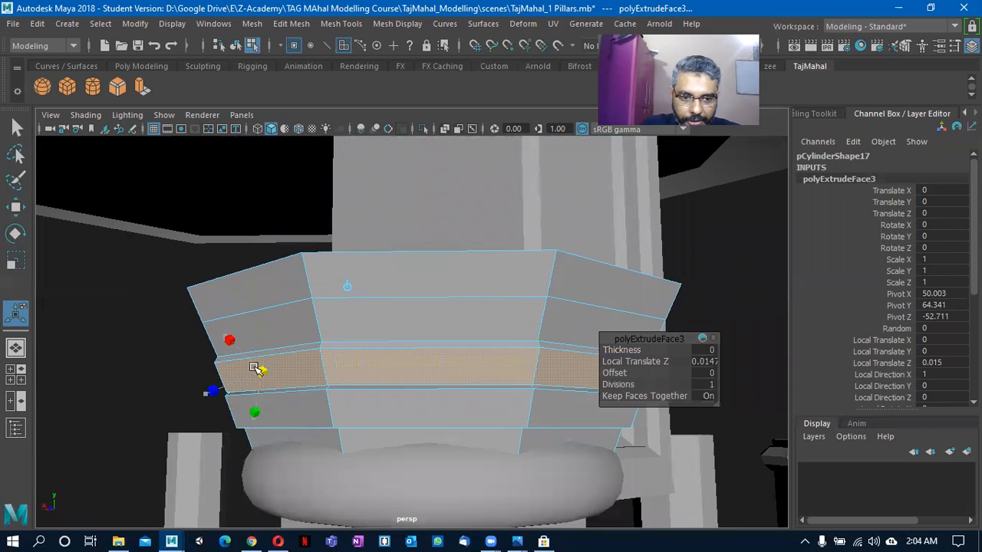
pyautogui.scroll(6, 243, 379)
pyautogui.keyDown('alt'); pyautogui.moveTo(390, 399); pyautogui.dragTo(412, 396); pyautogui.keyUp('alt')
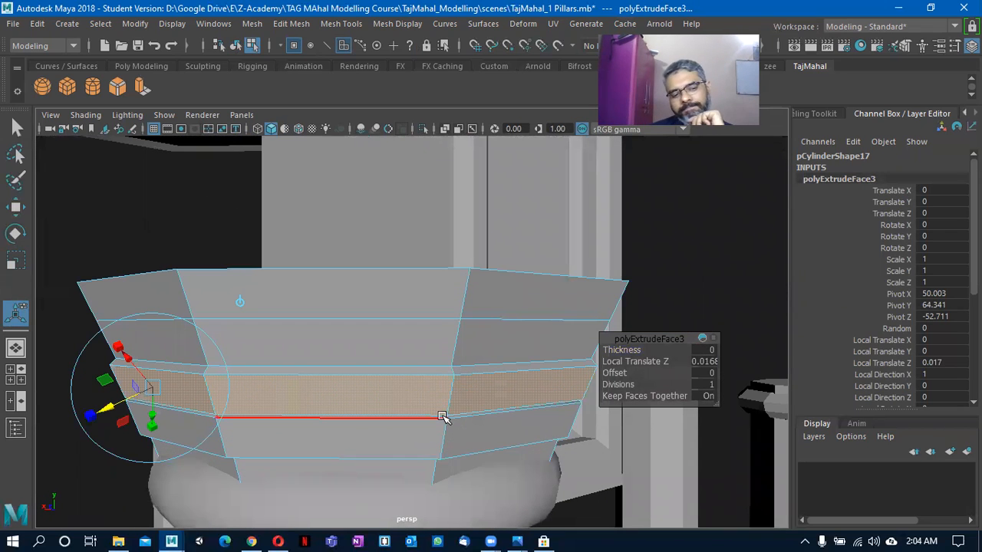
pyautogui.keyDown('alt'); pyautogui.moveTo(323, 423); pyautogui.dragTo(312, 422); pyautogui.keyUp('alt')
pyautogui.hotkey('ctrl', 'z')
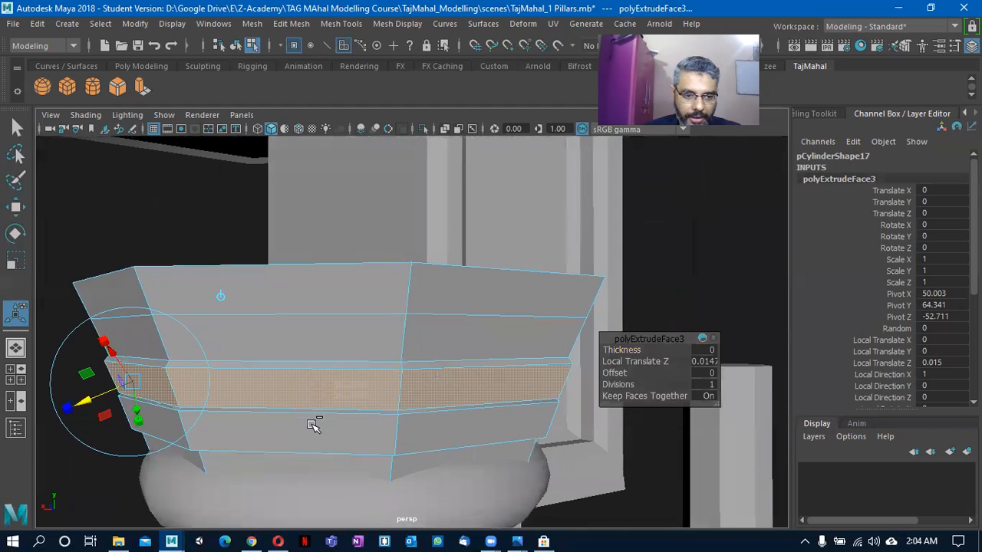
pyautogui.hotkey('ctrl', 'z')
# Extrude the face ring just below the capital's top ring outward by about 0.016, and return to object selection.
pyautogui.keyDown('alt'); pyautogui.moveTo(244, 378); pyautogui.dragTo(256, 340); pyautogui.keyUp('alt')
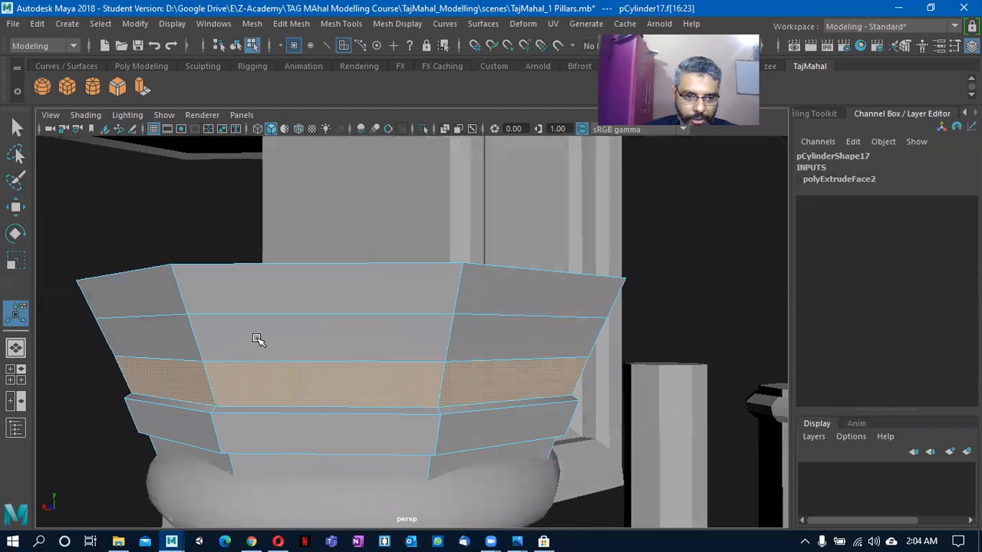
pyautogui.keyDown('alt'); pyautogui.moveTo(308, 364); pyautogui.dragTo(353, 375); pyautogui.keyUp('alt')
pyautogui.hotkey('ctrl', 'e')
pyautogui.keyDown('alt'); pyautogui.moveTo(164, 327); pyautogui.dragTo(107, 376); pyautogui.keyUp('alt')
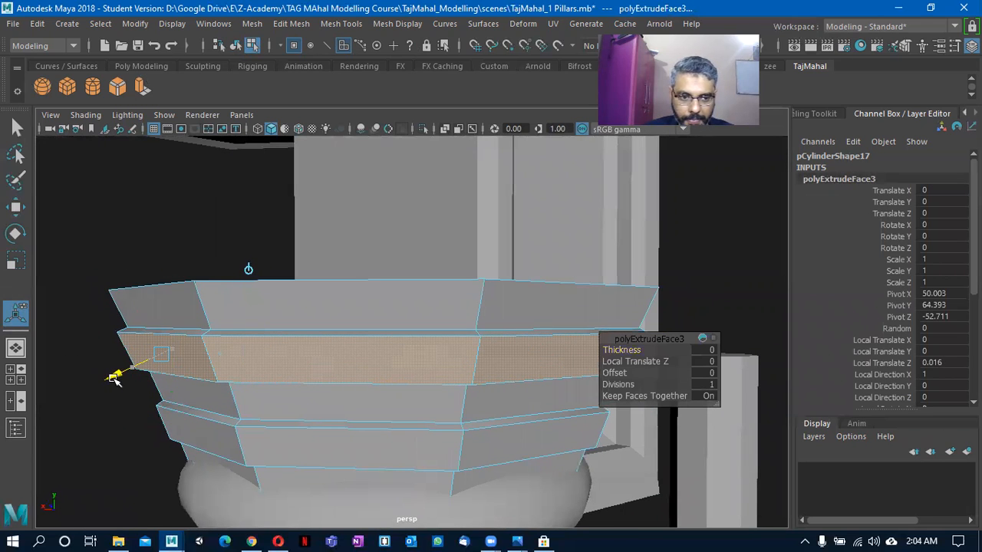
pyautogui.keyDown('alt'); pyautogui.moveTo(189, 376); pyautogui.dragTo(246, 361); pyautogui.keyUp('alt')
pyautogui.scroll(-5, 427, 364)
pyautogui.keyDown('alt'); pyautogui.moveTo(427, 363); pyautogui.dragTo(463, 353); pyautogui.keyUp('alt')
pyautogui.moveTo(462, 353); pyautogui.dragTo(511, 102, button='right')
pyautogui.click(594, 261)
pyautogui.keyDown('alt'); pyautogui.moveTo(594, 261); pyautogui.dragTo(681, 398); pyautogui.keyUp('alt')
# Compare the stepped capital with the pillar capitals in the minaret reference photo.
pyautogui.hotkey('alt', 'Tab')
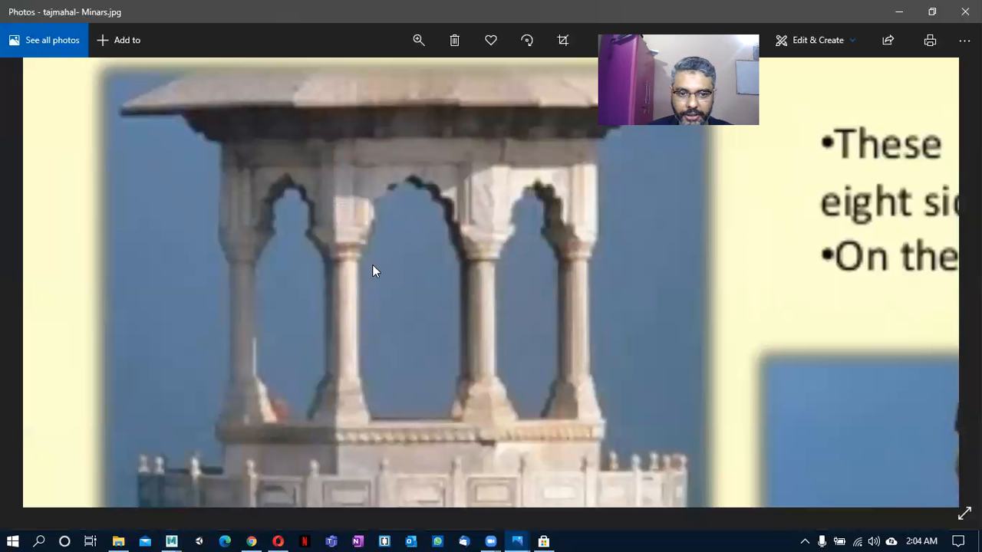
pyautogui.hotkey('alt', 'Tab')
pyautogui.click(432, 422)
pyautogui.moveTo(433, 422)
pyautogui.keyDown('alt'); pyautogui.mouseDown()
pyautogui.moveTo(636, 438)
pyautogui.moveTo(649, 412)
pyautogui.moveTo(552, 406)
pyautogui.moveTo(434, 438)
pyautogui.mouseUp(); pyautogui.keyUp('alt')
pyautogui.hotkey('alt', 'Tab')
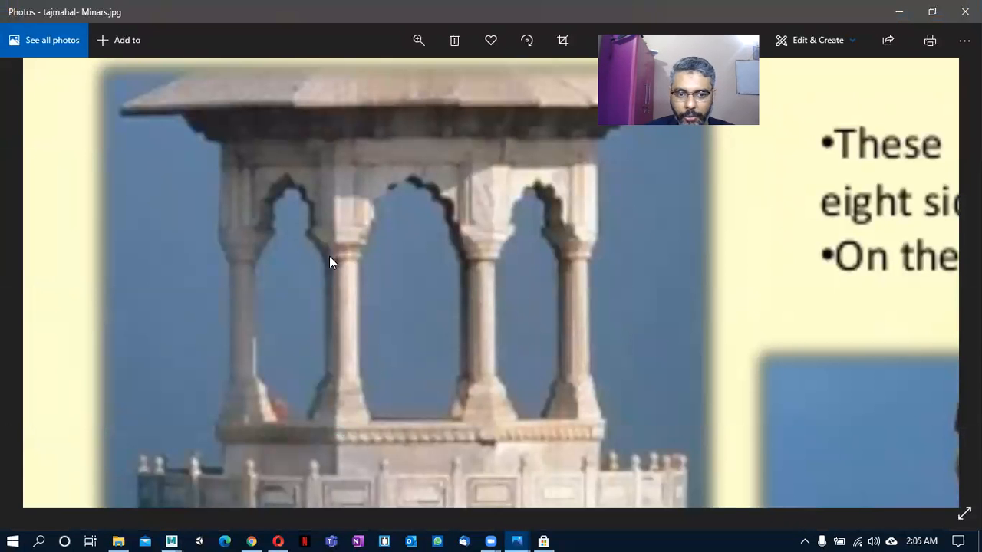
pyautogui.hotkey('alt', 'Tab')
# Try moving the tall vertical panel box behind the capital upward, and undo the move.
pyautogui.keyDown('alt'); pyautogui.moveTo(456, 388); pyautogui.dragTo(434, 361); pyautogui.keyUp('alt')
pyautogui.click(415, 337)
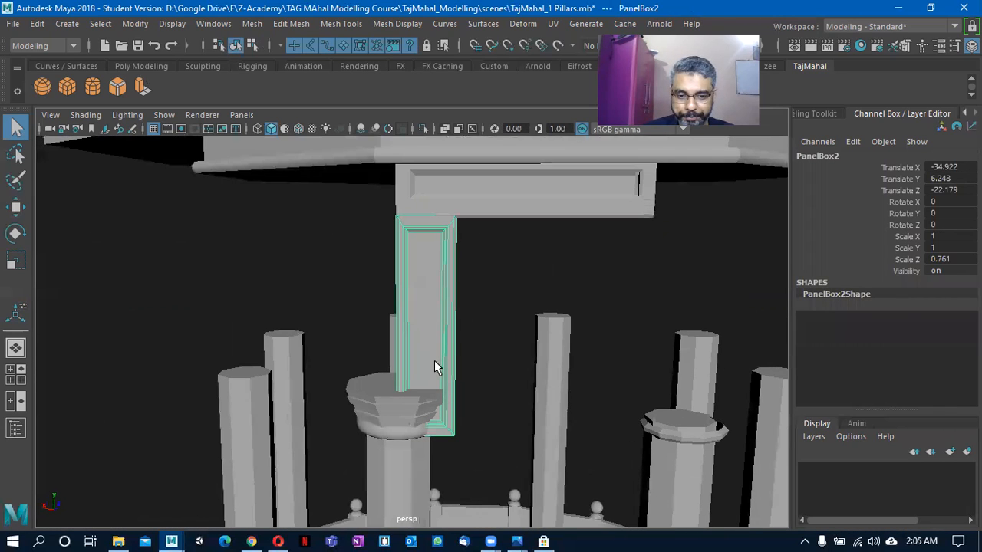
pyautogui.press('w')
pyautogui.moveTo(450, 254); pyautogui.dragTo(449, 212)
pyautogui.hotkey('ctrl', 'z')
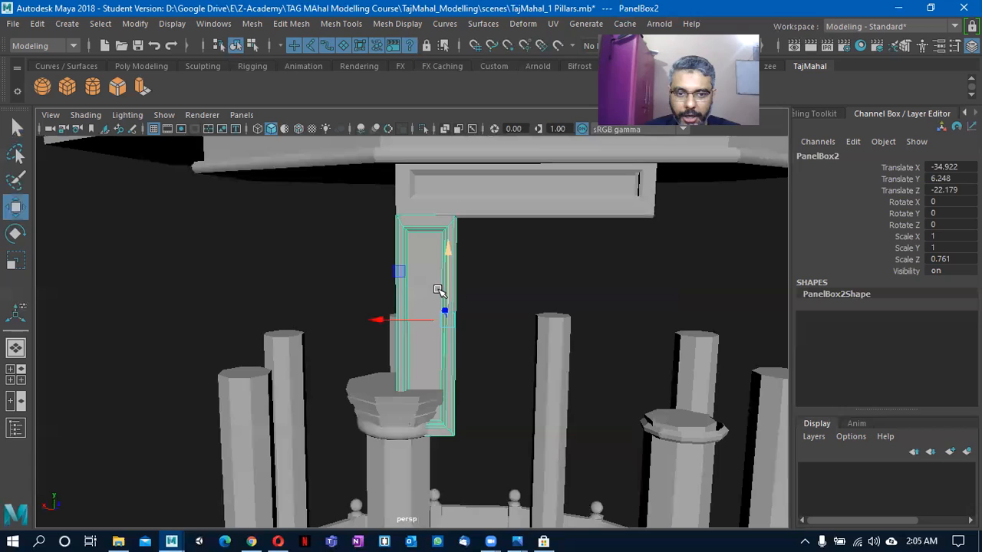
# Raise the bottom vertices of the tall vertical panel box until its base rests on top of the stepped capital, and return to object selection.
pyautogui.keyDown('alt'); pyautogui.moveTo(439, 290); pyautogui.dragTo(455, 302); pyautogui.keyUp('alt')
pyautogui.keyDown('alt'); pyautogui.moveTo(406, 327); pyautogui.dragTo(411, 329); pyautogui.keyUp('alt')
pyautogui.moveTo(410, 330); pyautogui.dragTo(344, 124, button='right')
pyautogui.moveTo(357, 363); pyautogui.dragTo(490, 467)
pyautogui.moveTo(428, 353); pyautogui.dragTo(431, 306)
pyautogui.scroll(1, 427, 340)
pyautogui.moveTo(462, 330); pyautogui.dragTo(440, 190, button='right')
pyautogui.moveTo(437, 130); pyautogui.dragTo(471, 96, button='right')
pyautogui.click(644, 325)
pyautogui.keyDown('alt'); pyautogui.moveTo(645, 325); pyautogui.dragTo(460, 340); pyautogui.keyUp('alt')
pyautogui.click(383, 321)
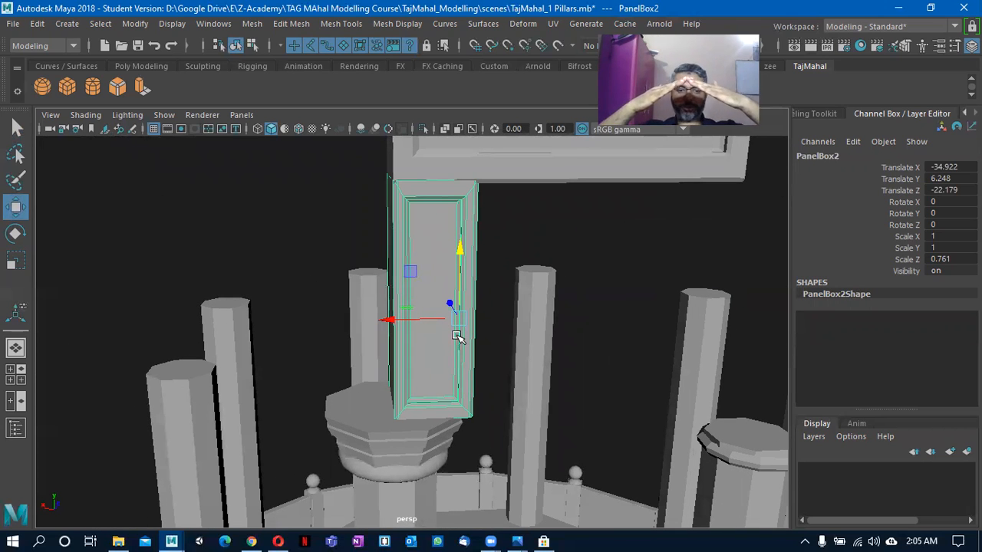
# Select both the horizontal and vertical panel boxes and move them outward, clear of the roof, to about Z -25.08.
pyautogui.keyDown('alt'); pyautogui.moveTo(457, 338); pyautogui.dragTo(554, 308); pyautogui.keyUp('alt')
pyautogui.click(522, 175)
pyautogui.keyDown('alt'); pyautogui.moveTo(395, 237); pyautogui.dragTo(429, 228); pyautogui.keyUp('alt')
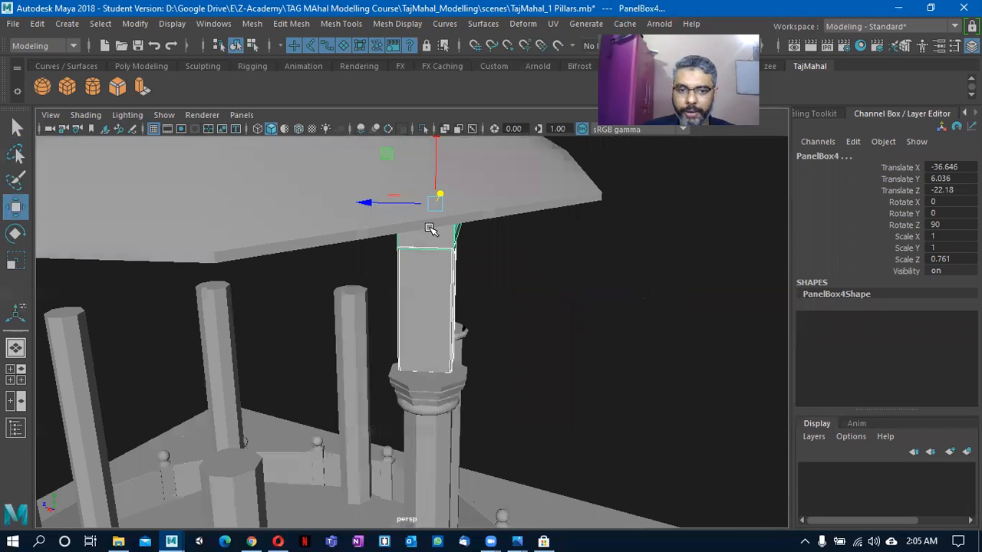
pyautogui.moveTo(368, 199); pyautogui.dragTo(499, 259)
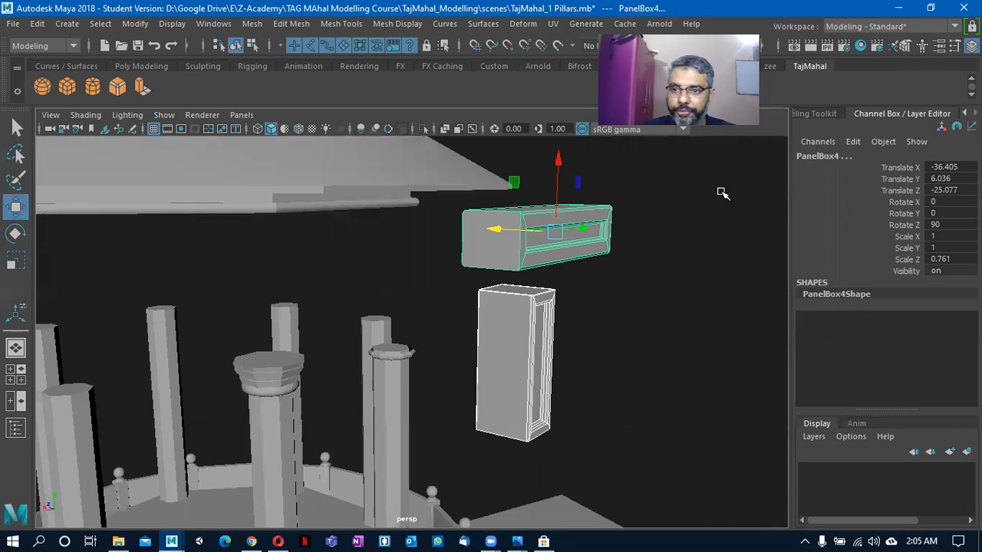
# Reset the Move tool to its default World axis orientation.
pyautogui.click(954, 46)
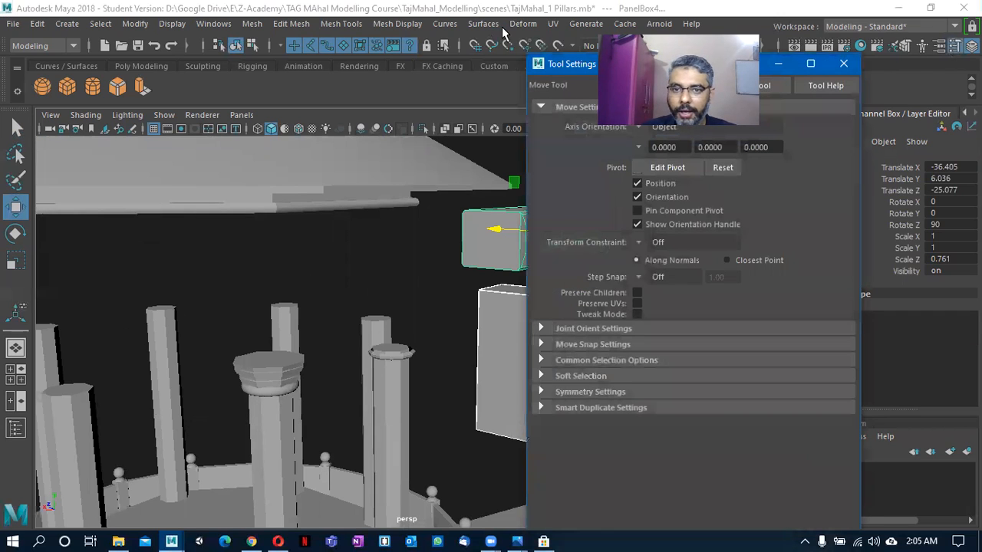
pyautogui.moveTo(568, 63); pyautogui.dragTo(96, 78)
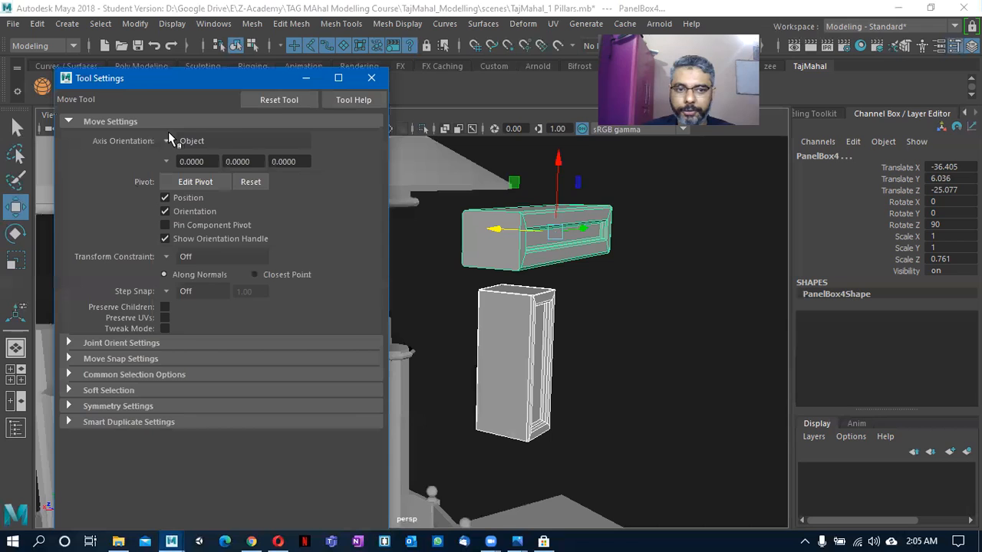
pyautogui.click(280, 100)
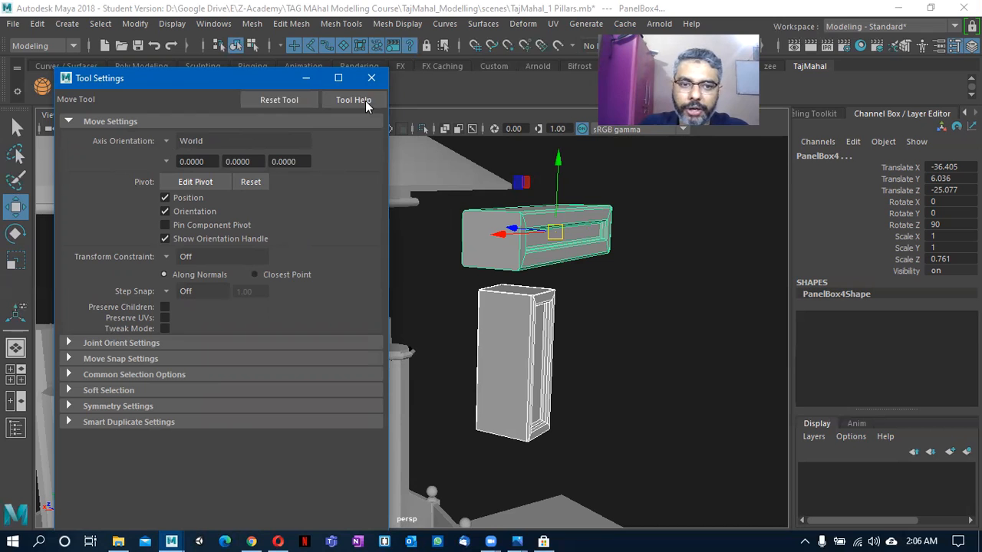
pyautogui.click(371, 79)
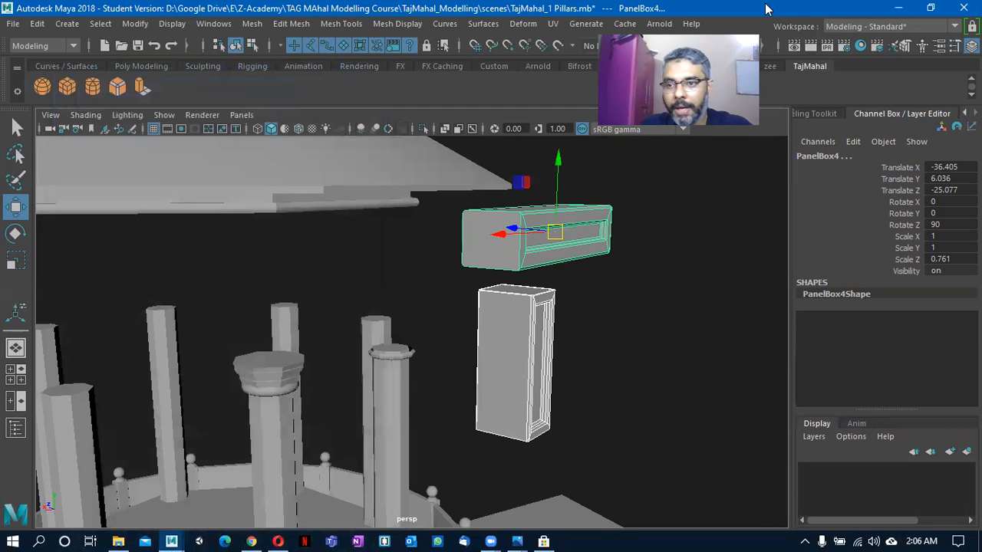
# Frame the panel boxes in a wireframe top view and center the horizontal box's pivot.
pyautogui.keyDown('alt'); pyautogui.moveTo(497, 300); pyautogui.dragTo(434, 300); pyautogui.keyUp('alt')
pyautogui.press('space')
pyautogui.scroll(-6, 379, 366)
pyautogui.press('4')
pyautogui.press('f')
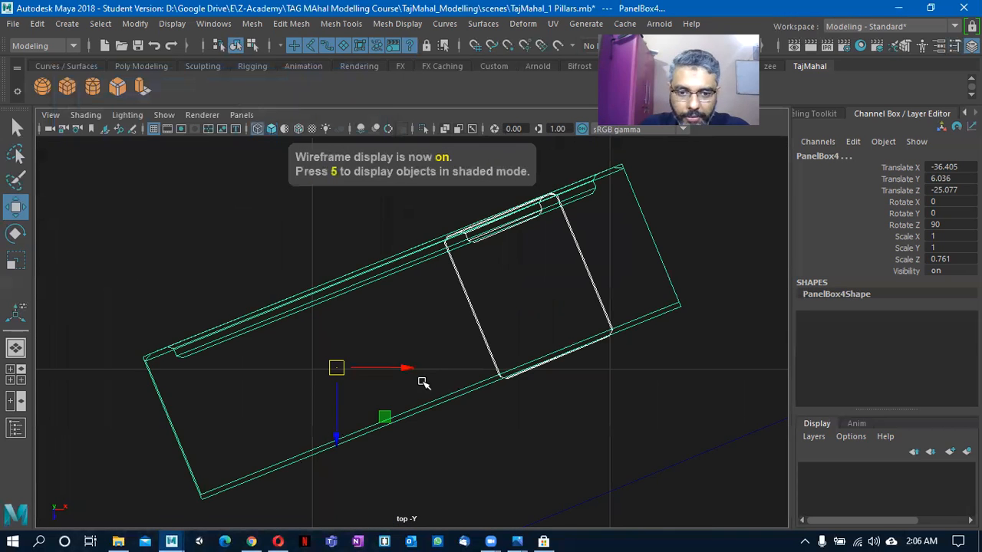
pyautogui.click(391, 266)
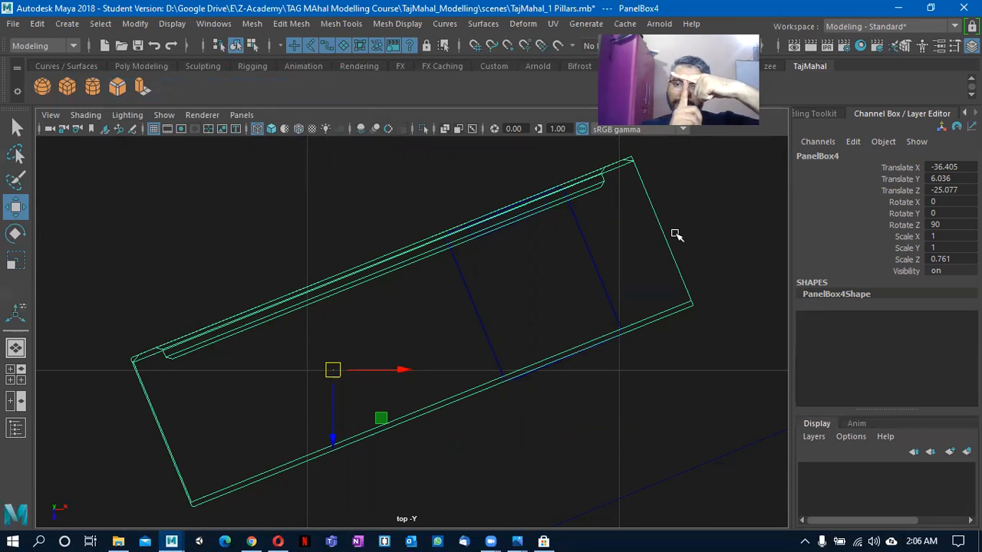
pyautogui.click(135, 23)
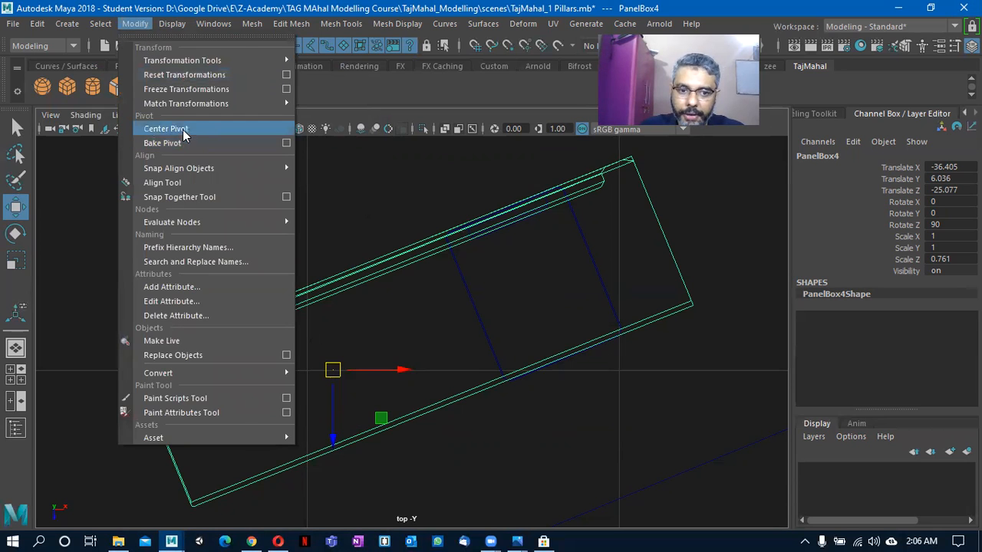
pyautogui.click(173, 128)
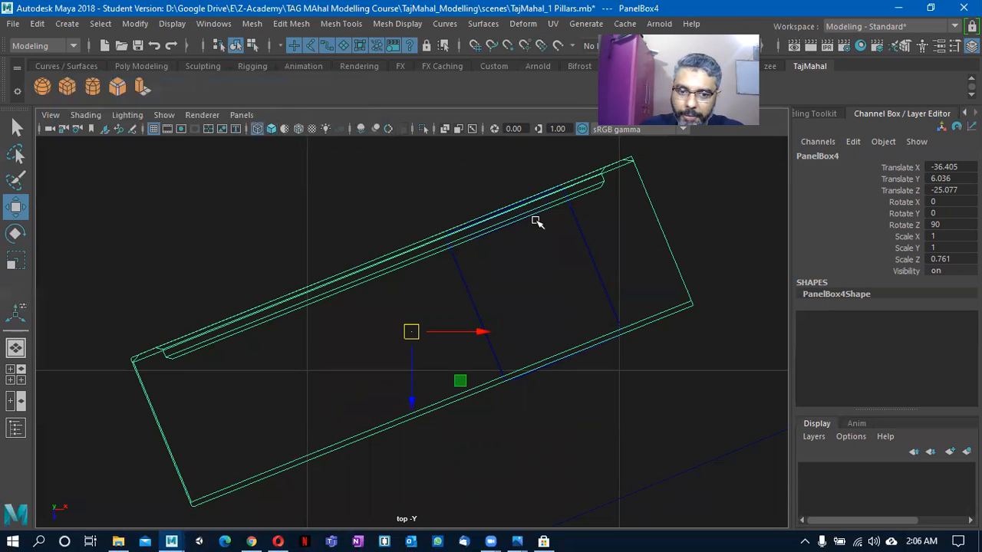
# Set the Move tool's axis orientation to Object and place its settings window clear of the model.
pyautogui.click(956, 47)
pyautogui.click(169, 141)
pyautogui.click(196, 162)
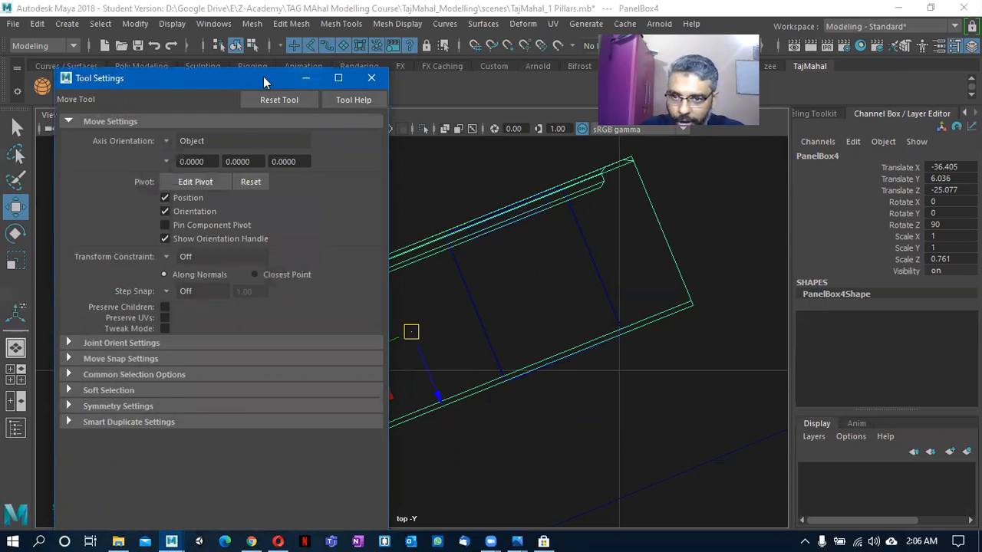
pyautogui.moveTo(263, 76); pyautogui.dragTo(898, 57)
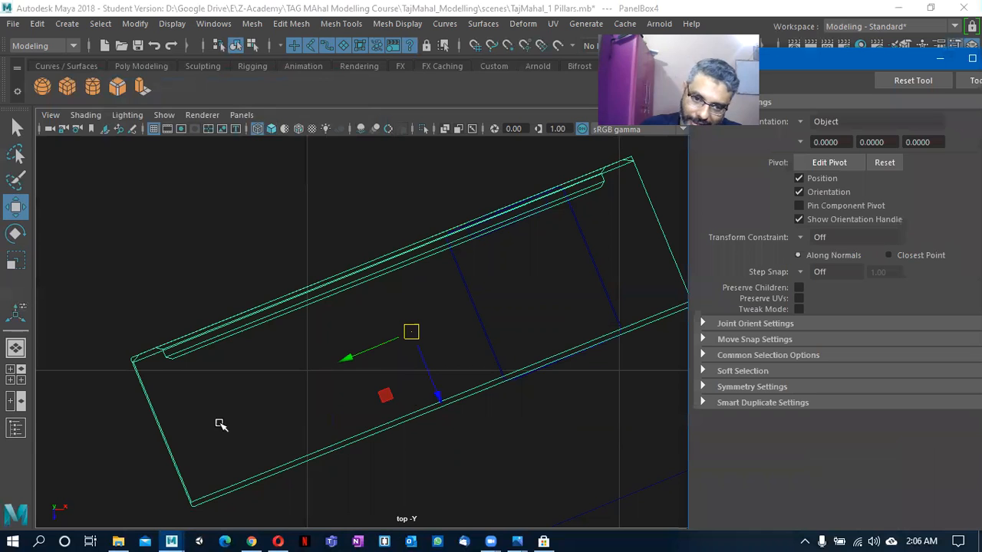
# Nudge the horizontal panel box in top view so its end lines up with the edge of the vertical box.
pyautogui.moveTo(357, 367); pyautogui.dragTo(314, 370)
pyautogui.keyDown('alt'); pyautogui.moveTo(318, 428); pyautogui.dragTo(647, 366, button='right'); pyautogui.keyUp('alt')
pyautogui.keyDown('alt'); pyautogui.moveTo(647, 366); pyautogui.dragTo(562, 517, button='middle'); pyautogui.keyUp('alt')
pyautogui.keyDown('alt'); pyautogui.moveTo(497, 440); pyautogui.dragTo(508, 422, button='middle'); pyautogui.keyUp('alt')
pyautogui.keyDown('alt'); pyautogui.moveTo(508, 423); pyautogui.dragTo(380, 386, button='right'); pyautogui.keyUp('alt')
pyautogui.moveTo(419, 421); pyautogui.dragTo(413, 418)
pyautogui.press('f')
pyautogui.keyDown('alt'); pyautogui.moveTo(444, 357); pyautogui.dragTo(341, 480, button='middle'); pyautogui.keyUp('alt')
pyautogui.keyDown('alt'); pyautogui.moveTo(341, 481); pyautogui.dragTo(828, 376, button='right'); pyautogui.keyUp('alt')
pyautogui.keyDown('alt'); pyautogui.moveTo(453, 412); pyautogui.dragTo(340, 407, button='right'); pyautogui.keyUp('alt')
pyautogui.keyDown('alt'); pyautogui.moveTo(341, 407); pyautogui.dragTo(388, 366, button='middle'); pyautogui.keyUp('alt')
# Duplicate the vertical panel box in the shaded perspective view along its local X axis to the opposite end of the horizontal box.
pyautogui.press('space')
pyautogui.moveTo(405, 357); pyautogui.dragTo(407, 332)
pyautogui.keyDown('alt'); pyautogui.moveTo(480, 313); pyautogui.dragTo(476, 336); pyautogui.keyUp('alt')
pyautogui.keyDown('alt'); pyautogui.moveTo(470, 339); pyautogui.dragTo(311, 316); pyautogui.keyUp('alt')
pyautogui.press('5')
pyautogui.keyDown('alt'); pyautogui.moveTo(311, 317); pyautogui.dragTo(533, 248, button='middle'); pyautogui.keyUp('alt')
pyautogui.keyDown('alt'); pyautogui.moveTo(537, 184); pyautogui.dragTo(542, 228, button='middle'); pyautogui.keyUp('alt')
pyautogui.keyDown('alt'); pyautogui.moveTo(527, 267); pyautogui.dragTo(435, 186); pyautogui.keyUp('alt')
pyautogui.scroll(-5, 381, 377)
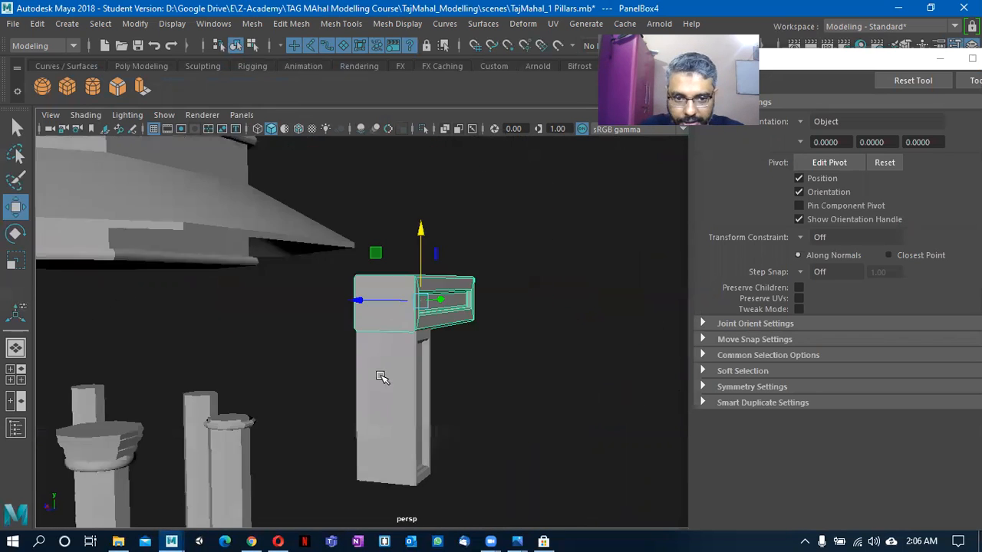
pyautogui.keyDown('alt'); pyautogui.moveTo(381, 376); pyautogui.dragTo(333, 391); pyautogui.keyUp('alt')
pyautogui.click(361, 386)
pyautogui.keyDown('alt'); pyautogui.moveTo(469, 392); pyautogui.dragTo(338, 358, button='middle'); pyautogui.keyUp('alt')
pyautogui.keyDown('alt'); pyautogui.moveTo(337, 357); pyautogui.dragTo(332, 366); pyautogui.keyUp('alt')
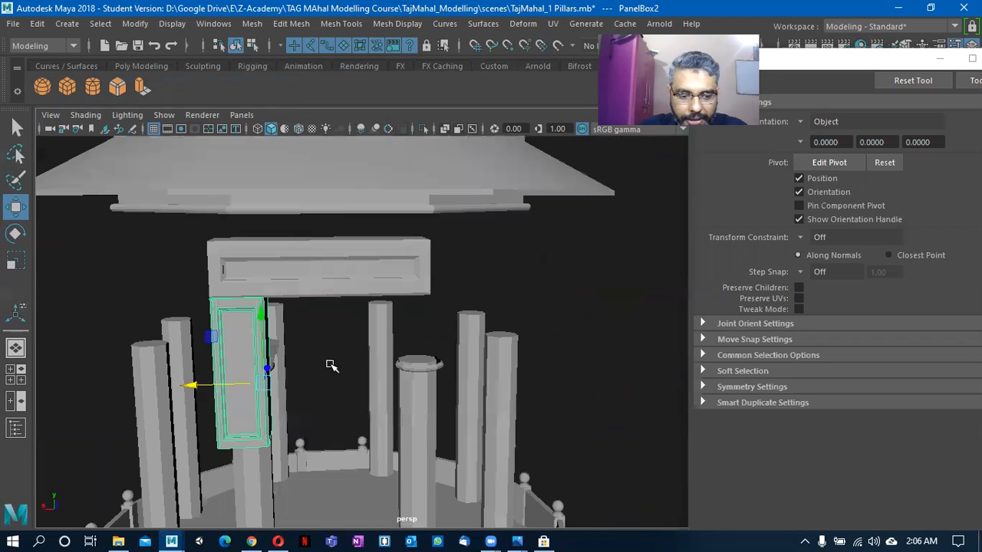
pyautogui.keyDown('shift'); pyautogui.moveTo(194, 386); pyautogui.dragTo(372, 328); pyautogui.keyUp('shift')
# Center the duplicated vertical box's pivot and move it in wireframe top view until its front is flush with the horizontal box.
pyautogui.press('f')
pyautogui.press('space')
pyautogui.moveTo(421, 261); pyautogui.dragTo(368, 276)
pyautogui.press('4')
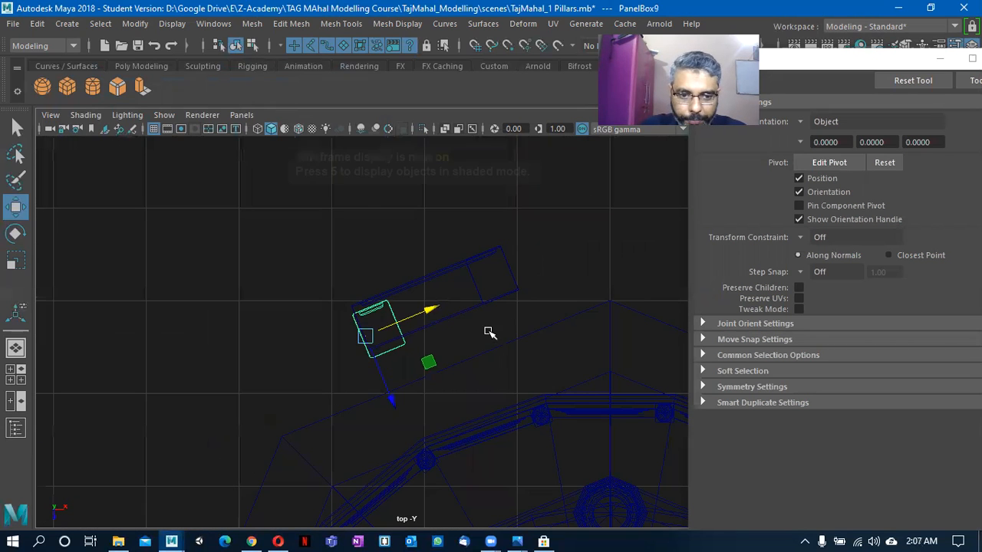
pyautogui.press('f')
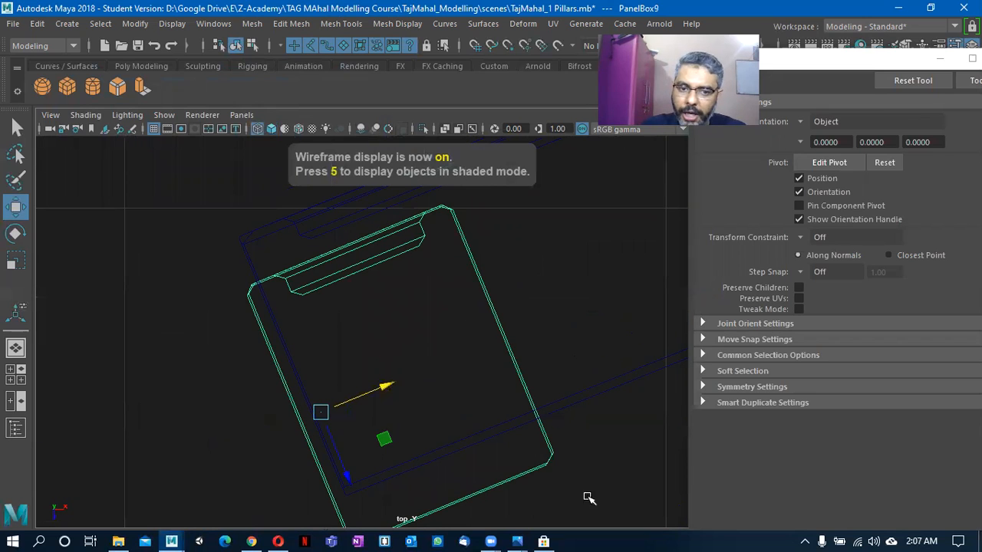
pyautogui.click(132, 24)
pyautogui.click(184, 128)
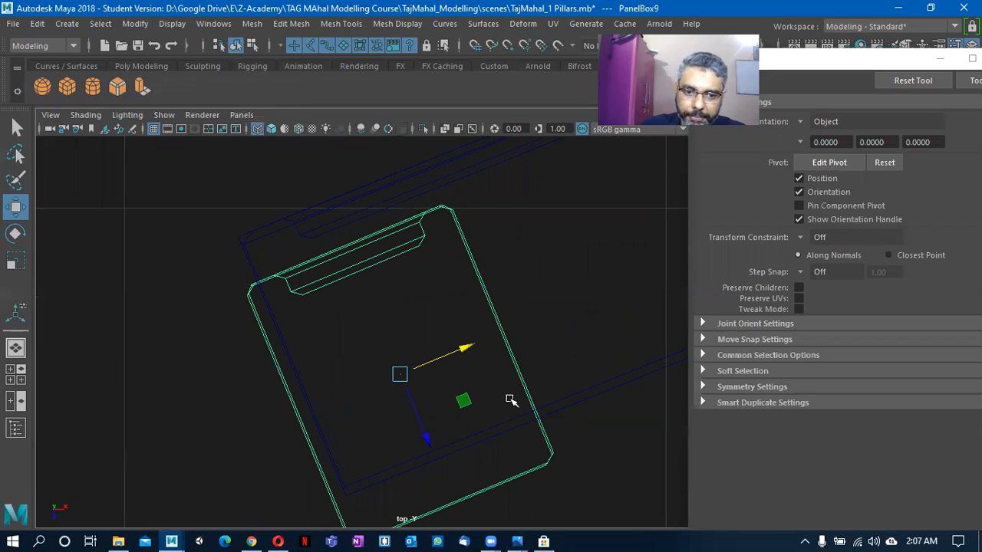
pyautogui.moveTo(427, 433); pyautogui.dragTo(406, 386)
pyautogui.keyDown('alt'); pyautogui.moveTo(456, 285); pyautogui.dragTo(497, 375, button='middle'); pyautogui.keyUp('alt')
pyautogui.keyDown('alt'); pyautogui.moveTo(497, 375); pyautogui.dragTo(706, 383, button='right'); pyautogui.keyUp('alt')
pyautogui.keyDown('alt'); pyautogui.moveTo(488, 343); pyautogui.dragTo(487, 404, button='middle'); pyautogui.keyUp('alt')
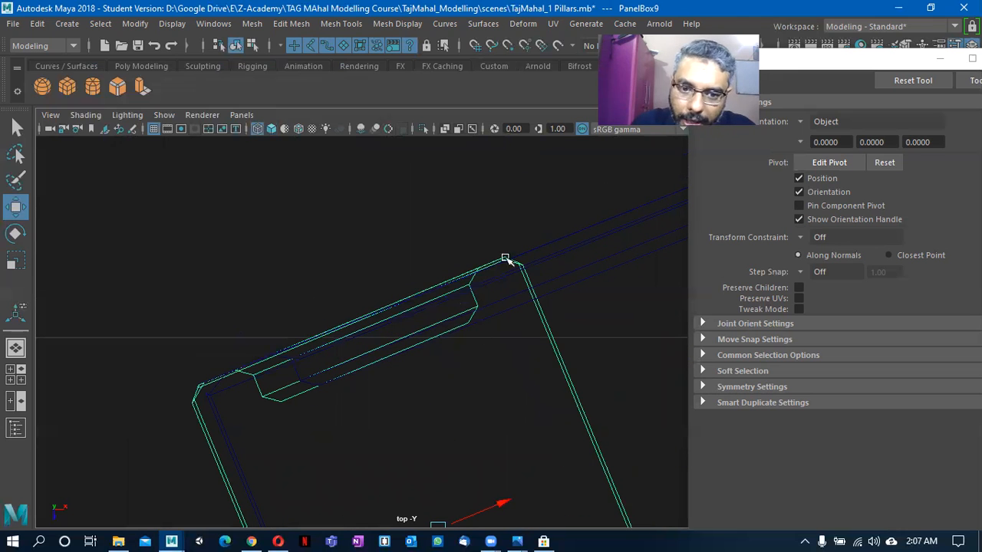
# Rotate the duplicated vertical box slightly to match the horizontal box's angle, and fine-tune its position along the front edge.
pyautogui.press('e')
pyautogui.keyDown('alt'); pyautogui.moveTo(500, 454); pyautogui.dragTo(491, 460, button='middle'); pyautogui.keyUp('alt')
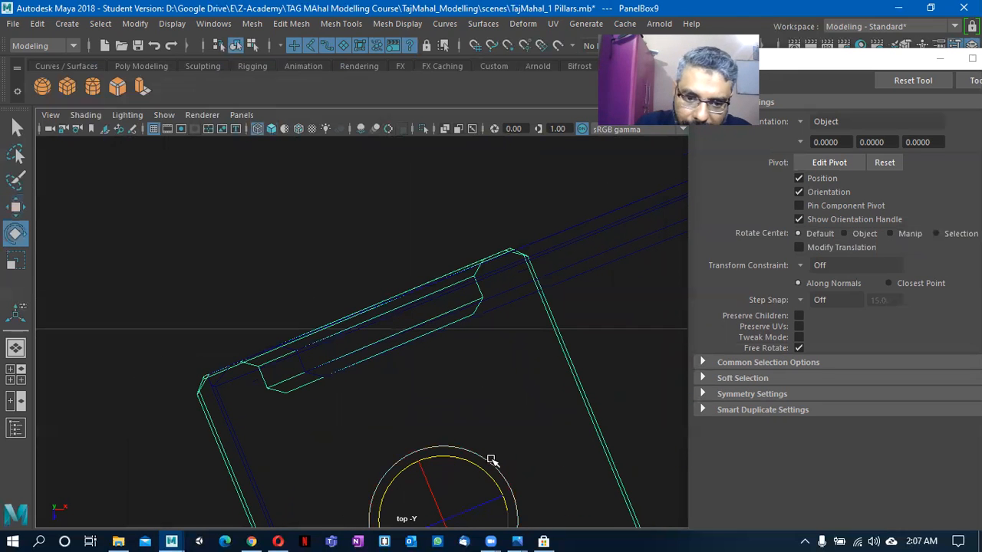
pyautogui.moveTo(478, 468); pyautogui.dragTo(481, 467)
pyautogui.keyDown('alt'); pyautogui.moveTo(487, 408); pyautogui.dragTo(384, 414, button='right'); pyautogui.keyUp('alt')
pyautogui.keyDown('alt'); pyautogui.moveTo(491, 414); pyautogui.dragTo(449, 353, button='middle'); pyautogui.keyUp('alt')
pyautogui.keyDown('alt'); pyautogui.moveTo(329, 368); pyautogui.dragTo(484, 296, button='right'); pyautogui.keyUp('alt')
pyautogui.keyDown('alt'); pyautogui.moveTo(484, 296); pyautogui.dragTo(540, 416, button='middle'); pyautogui.keyUp('alt')
pyautogui.press('w')
pyautogui.moveTo(438, 384); pyautogui.dragTo(438, 381)
pyautogui.keyDown('alt'); pyautogui.moveTo(544, 342); pyautogui.dragTo(257, 456, button='middle'); pyautogui.keyUp('alt')
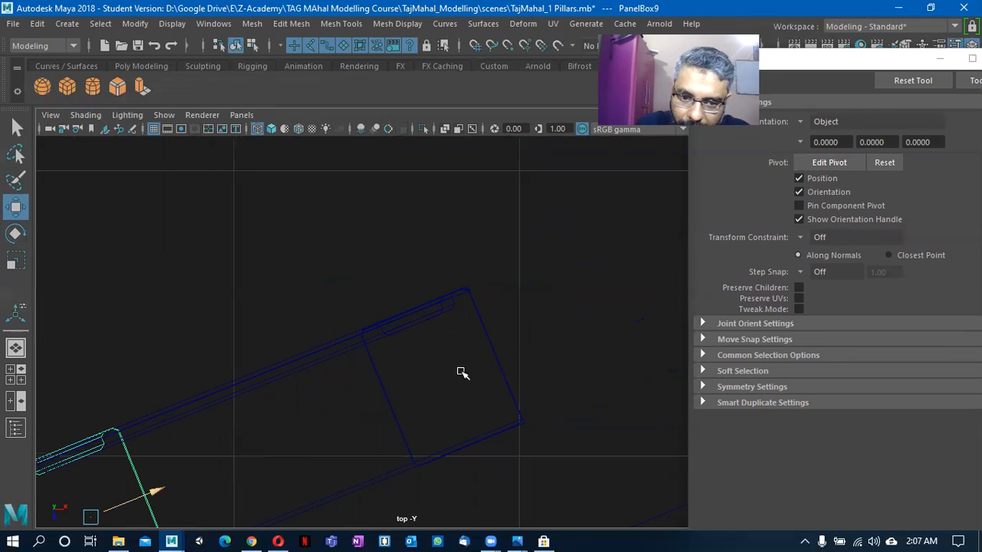
# Select all three panel boxes in the shaded perspective view and center their pivots.
pyautogui.press('space')
pyautogui.moveTo(377, 365); pyautogui.dragTo(377, 326)
pyautogui.keyDown('alt'); pyautogui.moveTo(435, 369); pyautogui.dragTo(469, 373); pyautogui.keyUp('alt')
pyautogui.press('5')
pyautogui.moveTo(465, 373)
pyautogui.keyDown('alt'); pyautogui.mouseDown(button='right')
pyautogui.moveTo(208, 340)
pyautogui.moveTo(310, 284)
pyautogui.mouseUp(button='right'); pyautogui.keyUp('alt')
pyautogui.keyDown('shift'); pyautogui.click(314, 250); pyautogui.keyUp('shift')
pyautogui.keyDown('shift'); pyautogui.click(273, 303); pyautogui.keyUp('shift')
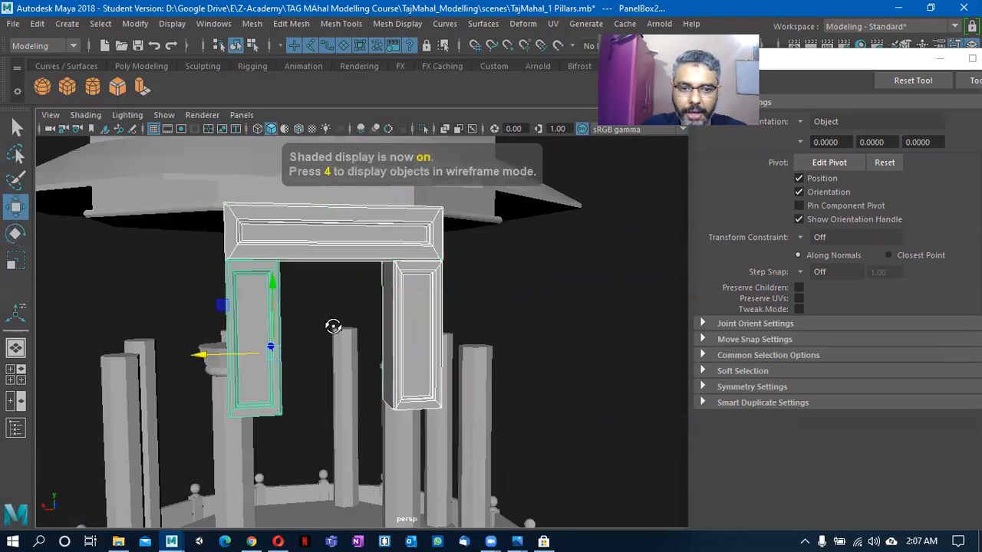
pyautogui.keyDown('alt'); pyautogui.moveTo(333, 329); pyautogui.dragTo(149, 153); pyautogui.keyUp('alt')
pyautogui.click(135, 23)
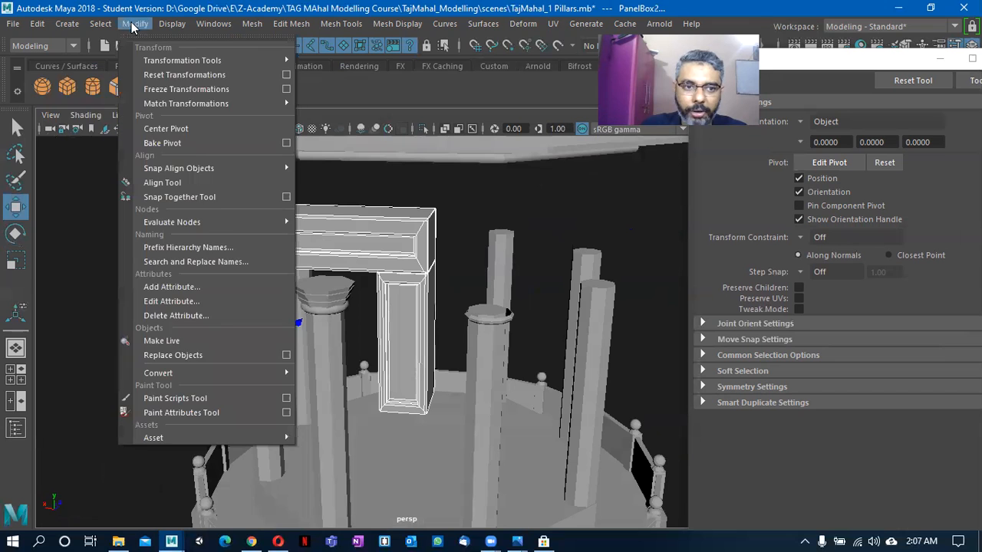
pyautogui.click(192, 132)
pyautogui.keyDown('alt'); pyautogui.moveTo(495, 397); pyautogui.dragTo(463, 391); pyautogui.keyUp('alt')
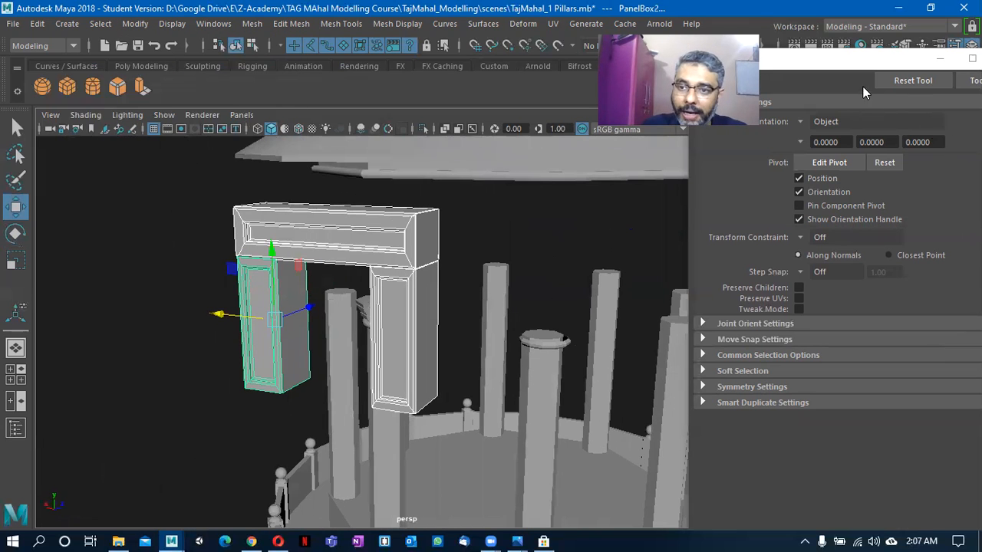
# Reset the Move tool to World axis orientation and close its settings.
pyautogui.click(905, 59)
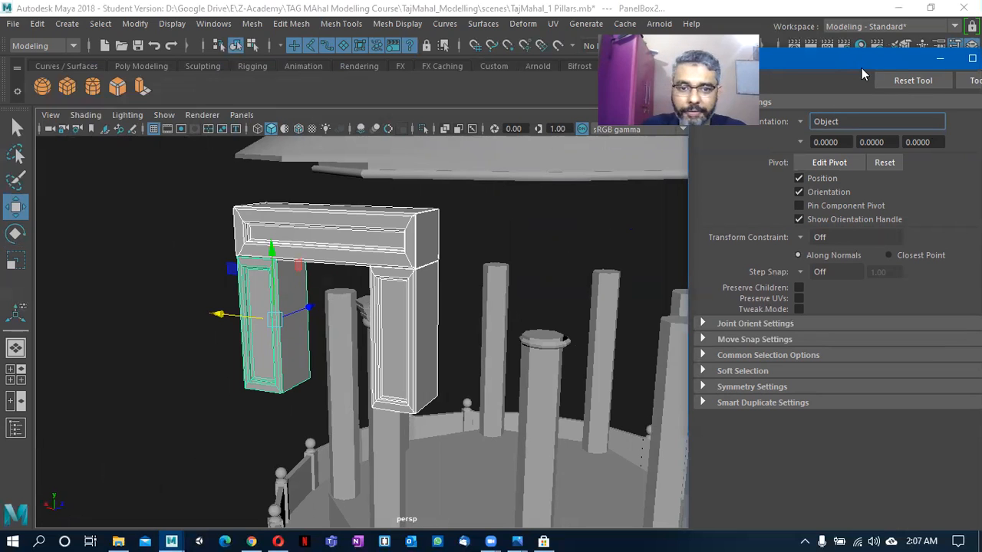
pyautogui.moveTo(862, 68); pyautogui.dragTo(475, 84)
pyautogui.click(957, 46)
pyautogui.click(957, 46)
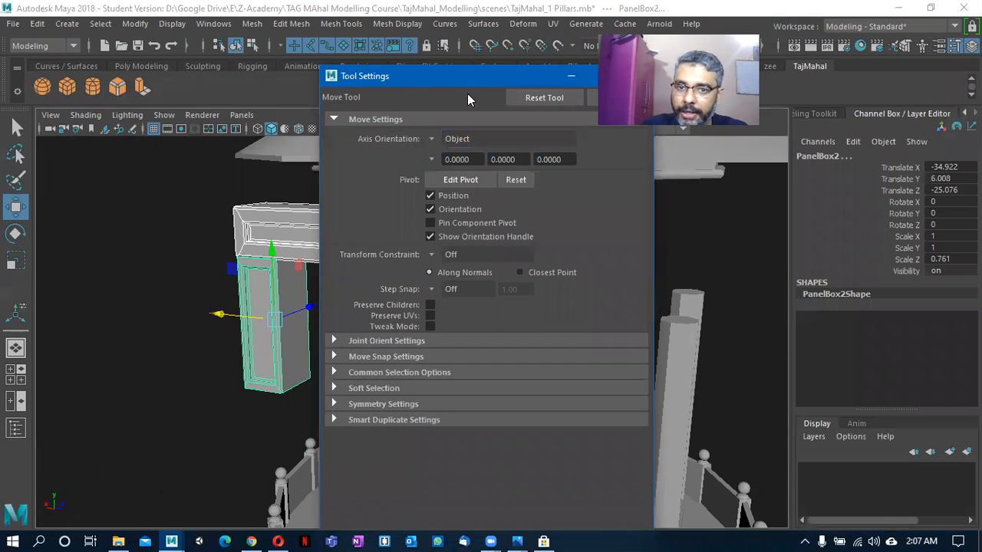
pyautogui.click(519, 99)
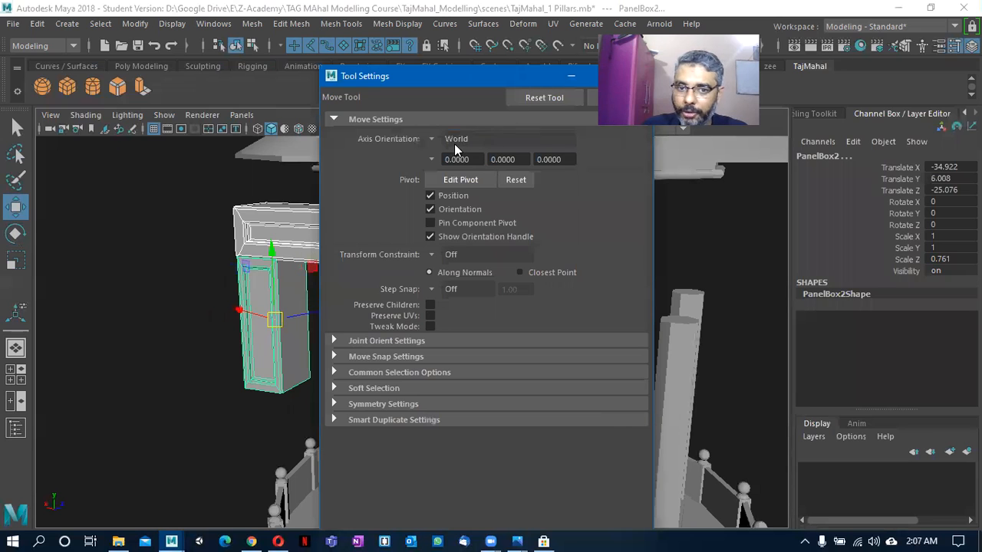
pyautogui.moveTo(498, 83); pyautogui.dragTo(355, 88)
pyautogui.click(504, 83)
# Move the three-box panel frame back toward the balcony pillars, to about X -35.09 and Z -22.68.
pyautogui.keyDown('alt'); pyautogui.moveTo(376, 310); pyautogui.dragTo(302, 344); pyautogui.keyUp('alt')
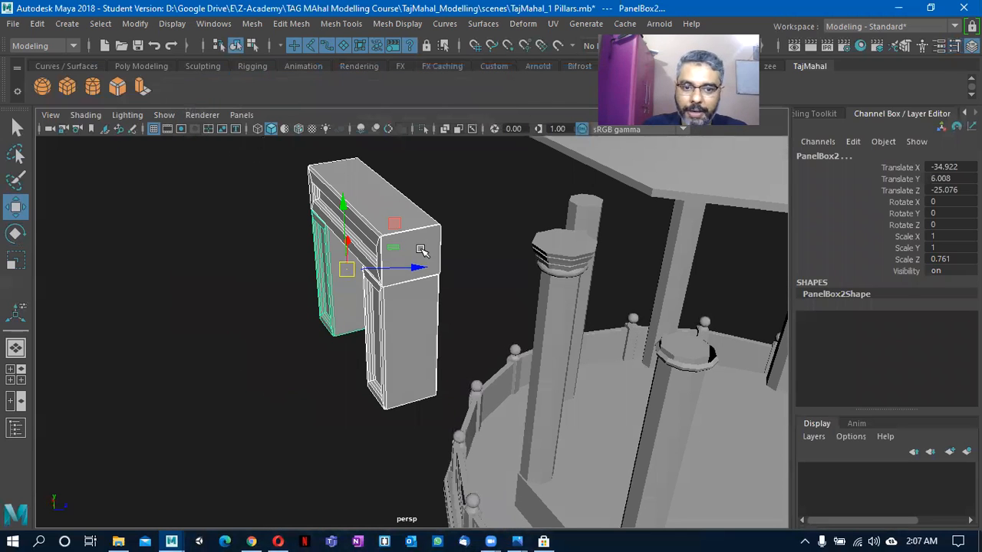
pyautogui.moveTo(419, 274); pyautogui.dragTo(641, 264)
pyautogui.keyDown('alt'); pyautogui.moveTo(525, 345); pyautogui.dragTo(420, 371); pyautogui.keyUp('alt')
pyautogui.moveTo(319, 359); pyautogui.dragTo(599, 226)
pyautogui.keyDown('alt'); pyautogui.moveTo(599, 226); pyautogui.dragTo(592, 301, button='middle'); pyautogui.keyUp('alt')
pyautogui.keyDown('alt'); pyautogui.moveTo(593, 301); pyautogui.dragTo(445, 342); pyautogui.keyUp('alt')
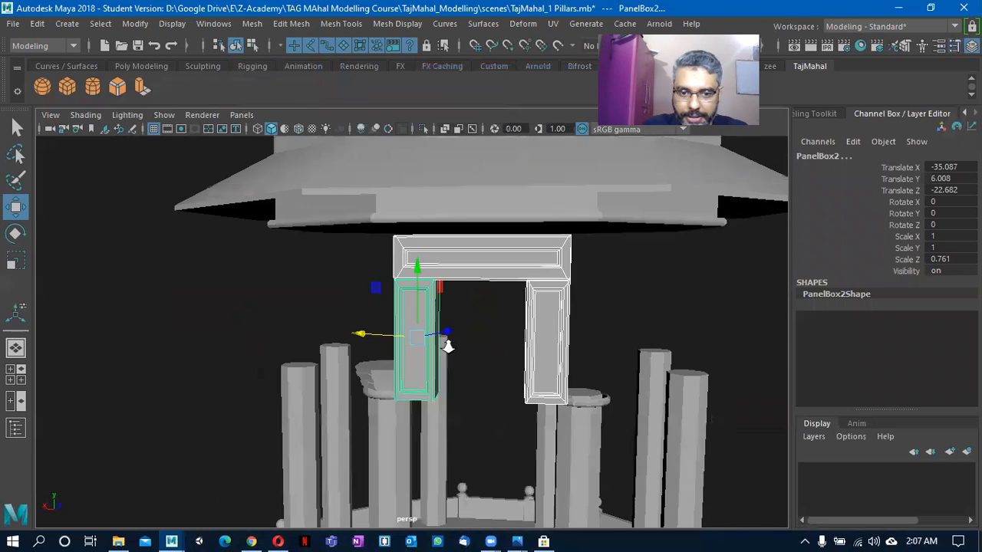
# Fit the panel frame under the roof eave and onto the stepped capital, at about X -34.84, Y 6.24, Z -22.26.
pyautogui.scroll(1, 445, 342)
pyautogui.moveTo(364, 331); pyautogui.dragTo(338, 322)
pyautogui.keyDown('alt'); pyautogui.moveTo(446, 345); pyautogui.dragTo(361, 349); pyautogui.keyUp('alt')
pyautogui.moveTo(595, 330); pyautogui.dragTo(623, 334)
pyautogui.moveTo(562, 282); pyautogui.dragTo(561, 245)
pyautogui.keyDown('alt'); pyautogui.moveTo(511, 300); pyautogui.dragTo(331, 432); pyautogui.keyUp('alt')
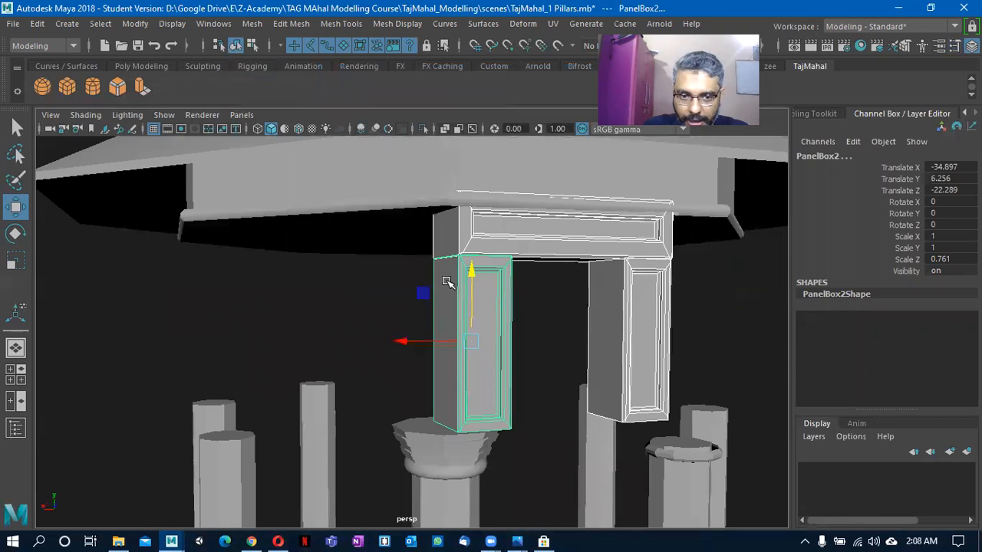
pyautogui.moveTo(472, 276); pyautogui.dragTo(473, 278)
pyautogui.keyDown('alt'); pyautogui.moveTo(474, 286); pyautogui.dragTo(428, 335); pyautogui.keyUp('alt')
pyautogui.keyDown('alt'); pyautogui.moveTo(268, 389); pyautogui.dragTo(462, 364); pyautogui.keyUp('alt')
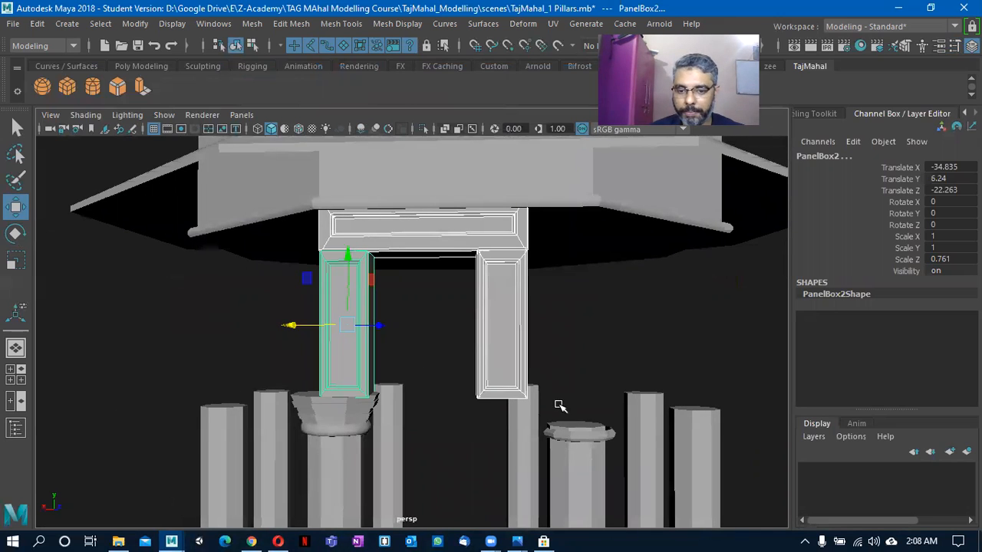
# Delete the torus ring from the top of the neighbouring pillar that has no capital.
pyautogui.keyDown('alt'); pyautogui.moveTo(536, 422); pyautogui.dragTo(366, 313); pyautogui.keyUp('alt')
pyautogui.press('space')
pyautogui.press('space')
pyautogui.moveTo(500, 310); pyautogui.dragTo(506, 269)
pyautogui.scroll(1, 392, 310)
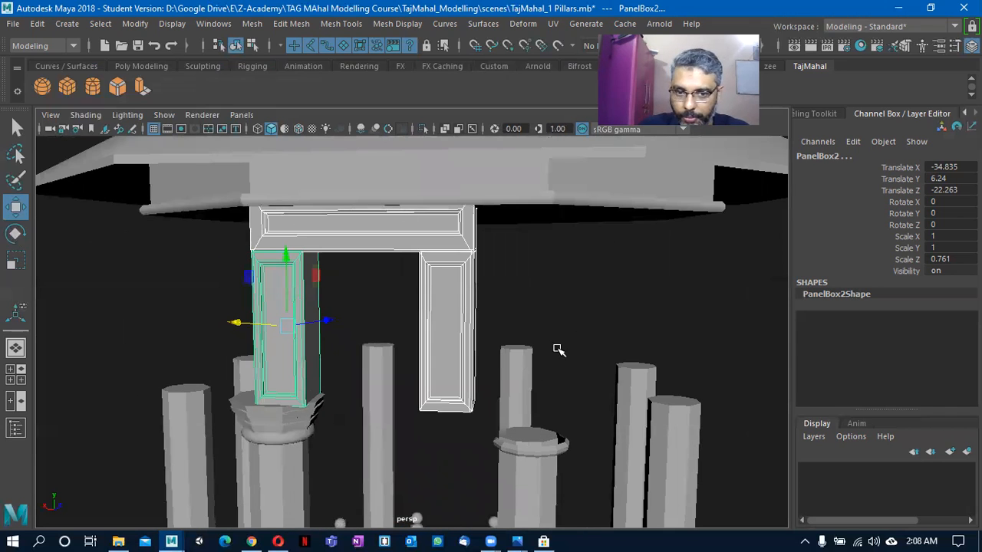
pyautogui.keyDown('alt'); pyautogui.moveTo(558, 350); pyautogui.dragTo(395, 356); pyautogui.keyUp('alt')
pyautogui.click(322, 346)
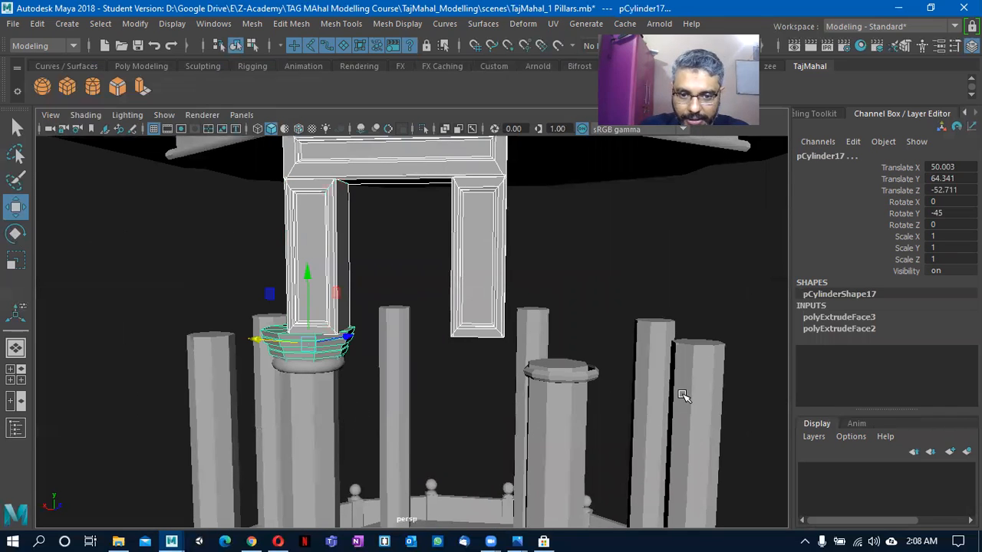
pyautogui.click(327, 362)
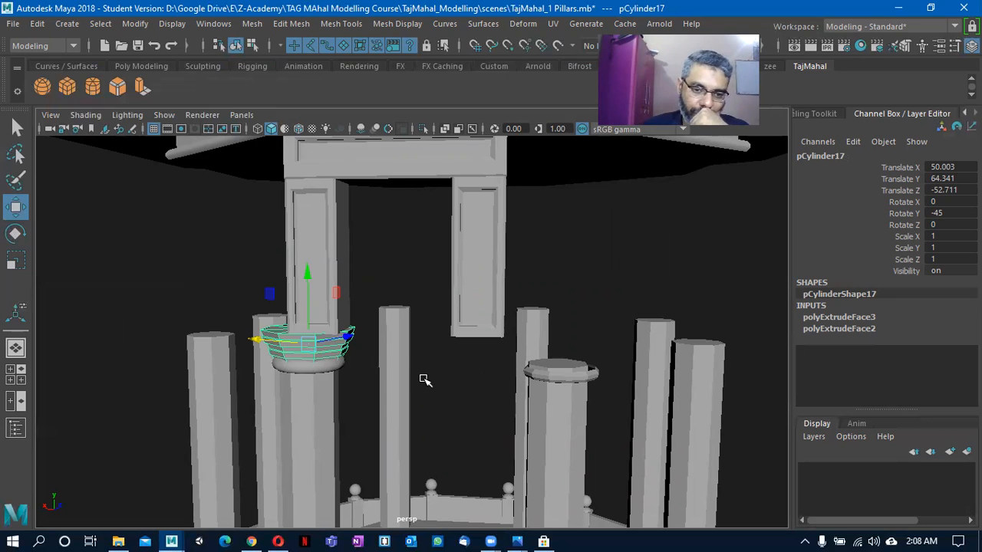
pyautogui.keyDown('alt'); pyautogui.moveTo(352, 388); pyautogui.dragTo(369, 370, button='middle'); pyautogui.keyUp('alt')
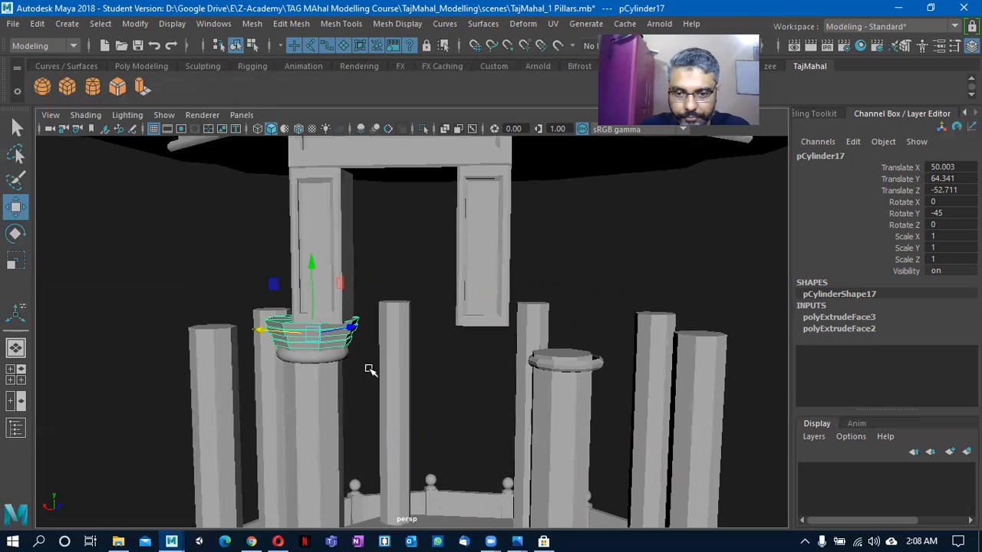
pyautogui.click(554, 367)
pyautogui.press('Delete')
# Show the balcony pillars from above in the top view with wireframe display.
pyautogui.keyDown('alt'); pyautogui.moveTo(365, 392); pyautogui.dragTo(320, 365); pyautogui.keyUp('alt')
pyautogui.click(330, 360)
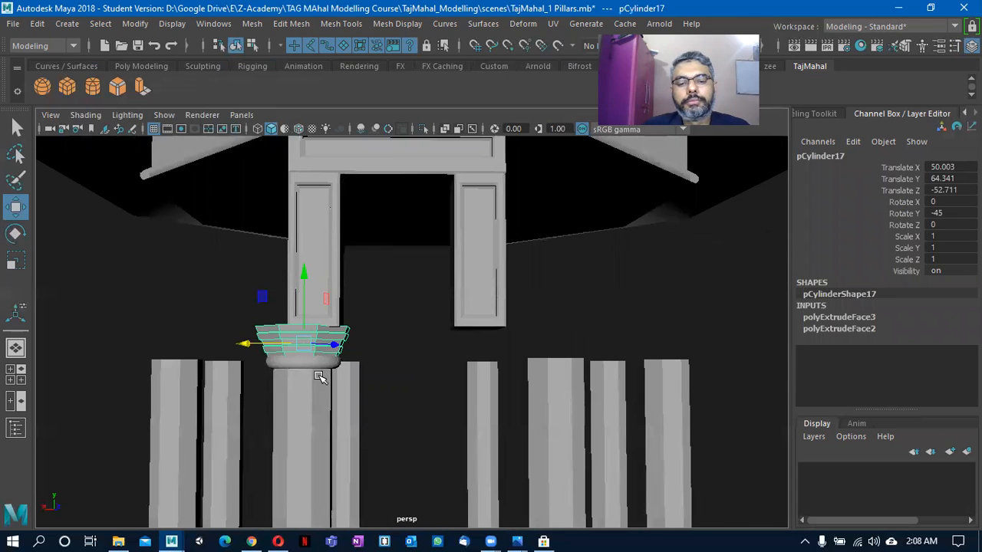
pyautogui.keyDown('alt'); pyautogui.moveTo(478, 410); pyautogui.dragTo(411, 424); pyautogui.keyUp('alt')
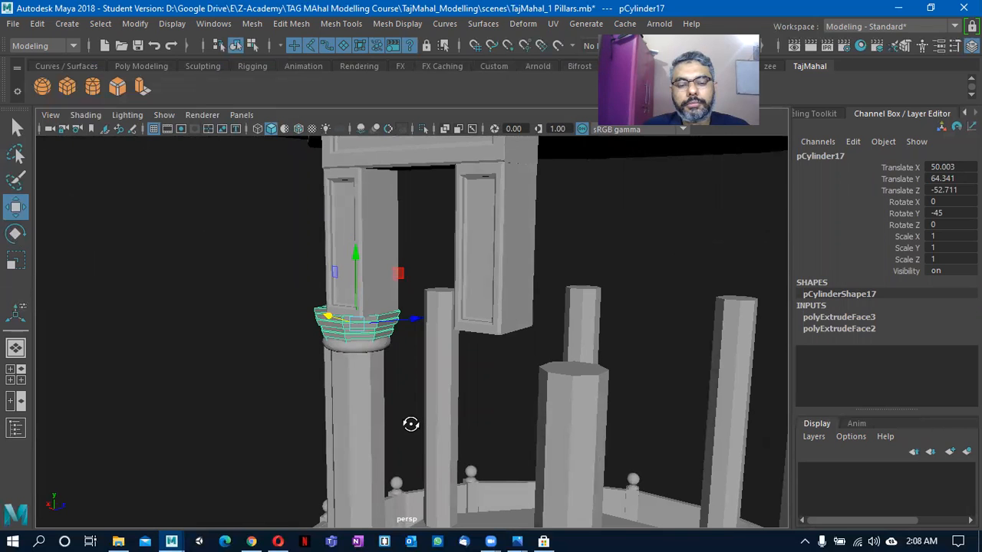
pyautogui.keyDown('alt'); pyautogui.moveTo(346, 376); pyautogui.dragTo(413, 364); pyautogui.keyUp('alt')
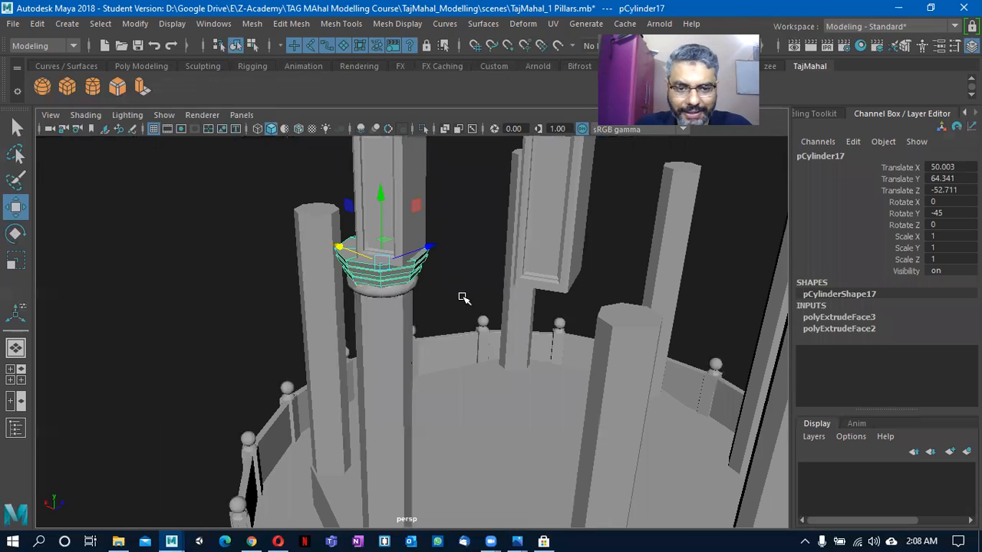
pyautogui.press('space')
pyautogui.moveTo(421, 293); pyautogui.dragTo(388, 287)
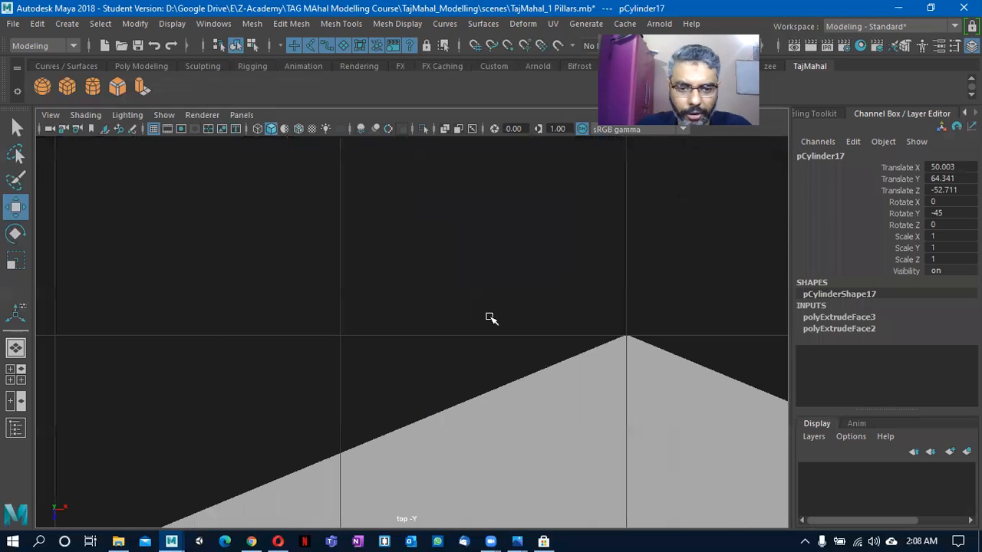
pyautogui.press('t')
pyautogui.keyDown('alt'); pyautogui.moveTo(485, 391); pyautogui.dragTo(400, 303, button='middle'); pyautogui.keyUp('alt')
pyautogui.click(639, 316)
pyautogui.press('5')
pyautogui.moveTo(563, 309)
pyautogui.keyDown('alt'); pyautogui.mouseDown(button='middle')
pyautogui.moveTo(539, 342)
pyautogui.moveTo(551, 318)
pyautogui.mouseUp(button='middle'); pyautogui.keyUp('alt')
pyautogui.press('4')
pyautogui.keyDown('alt'); pyautogui.moveTo(542, 396); pyautogui.dragTo(230, 341, button='right'); pyautogui.keyUp('alt')
pyautogui.keyDown('alt'); pyautogui.moveTo(483, 493); pyautogui.dragTo(475, 364, button='middle'); pyautogui.keyUp('alt')
pyautogui.keyDown('alt'); pyautogui.moveTo(475, 364); pyautogui.dragTo(599, 337, button='right'); pyautogui.keyUp('alt')
pyautogui.keyDown('alt'); pyautogui.moveTo(419, 274); pyautogui.dragTo(419, 298, button='middle'); pyautogui.keyUp('alt')
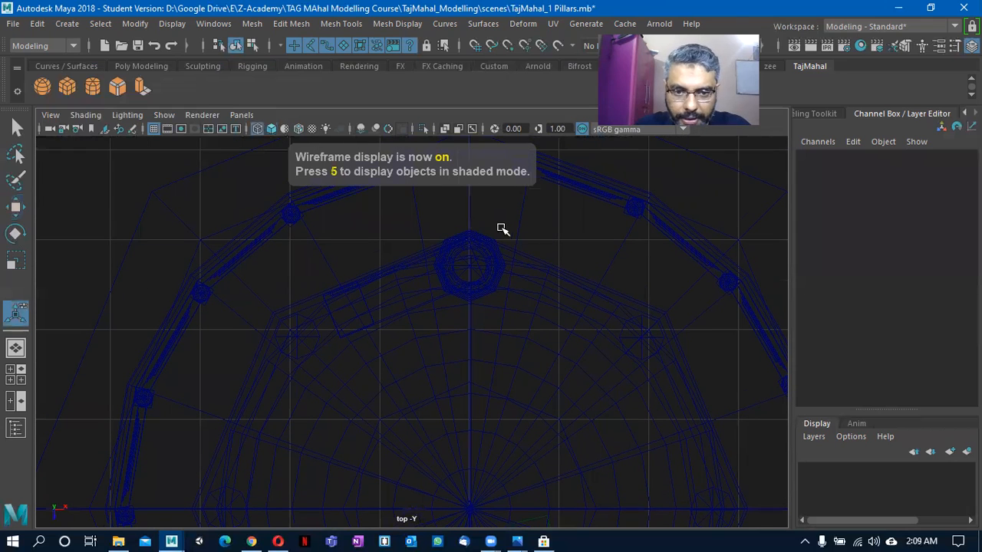
# Select the stepped capital on the rear pillar in the top view and activate the Move tool.
pyautogui.click(466, 231)
pyautogui.click(485, 298)
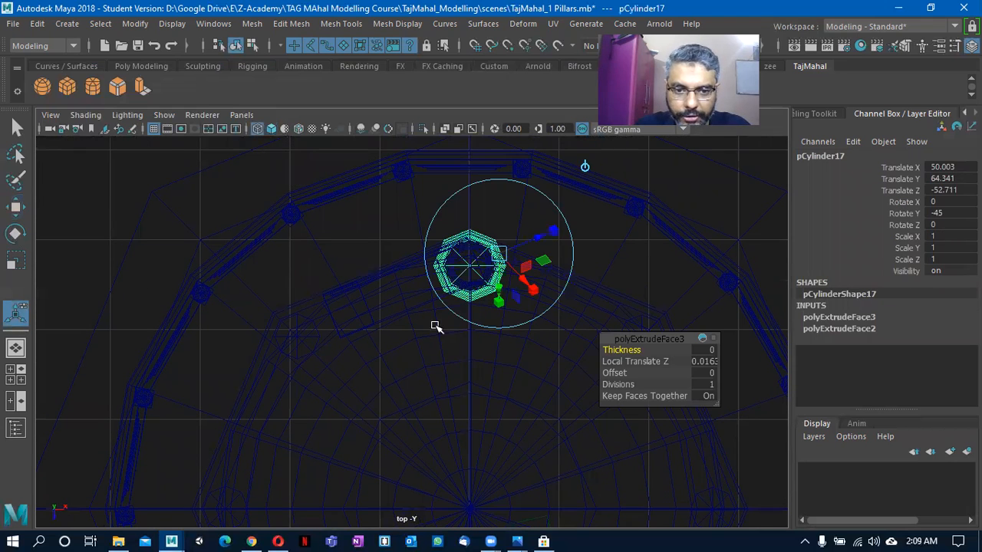
pyautogui.keyDown('alt'); pyautogui.moveTo(435, 327); pyautogui.dragTo(548, 339, button='right'); pyautogui.keyUp('alt')
pyautogui.press('w')
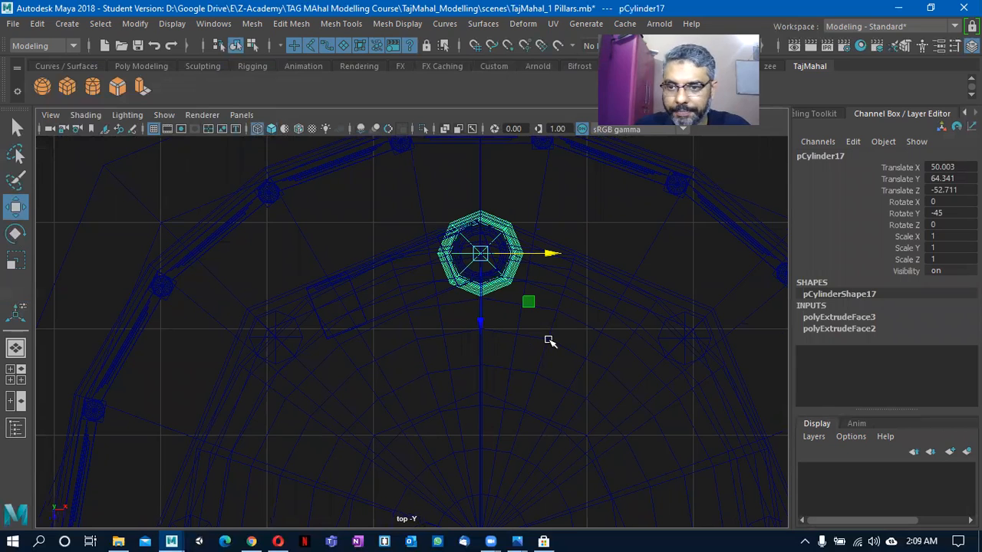
pyautogui.click(590, 338)
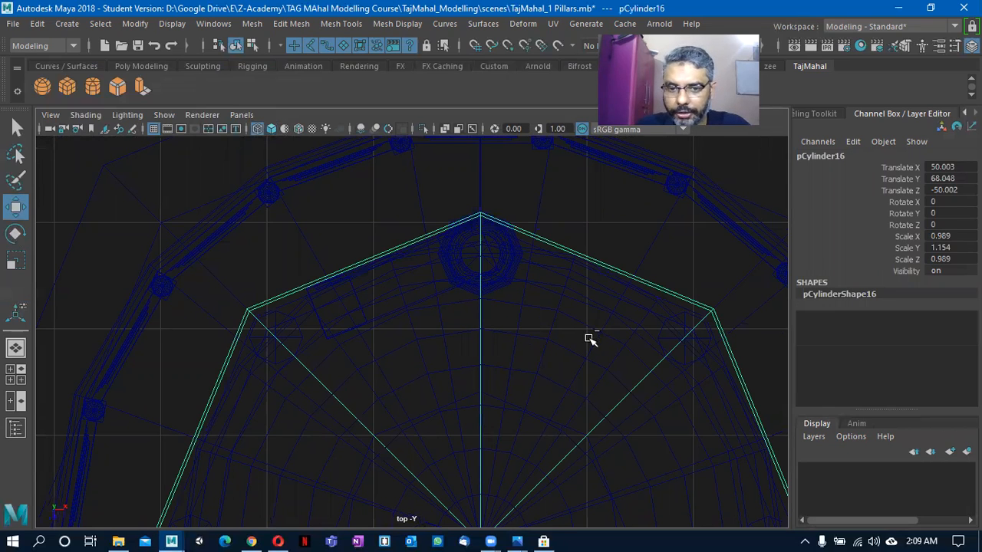
pyautogui.click(497, 290)
pyautogui.press('q')
pyautogui.press('w')
pyautogui.keyDown('alt'); pyautogui.moveTo(490, 321); pyautogui.dragTo(480, 360, button='middle'); pyautogui.keyUp('alt')
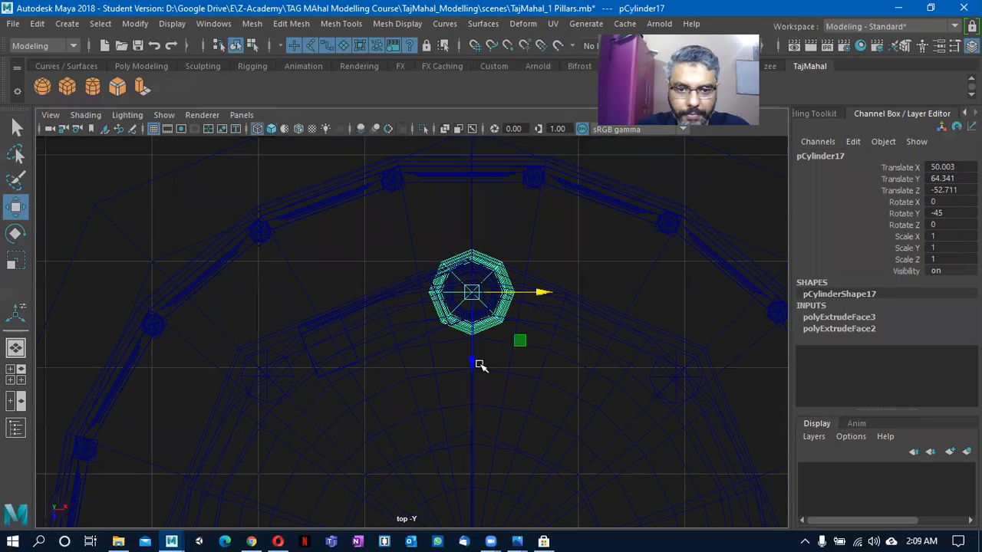
# Nudge the capital freely in plan to about X 49.979, Z -52.718.
pyautogui.keyDown('alt'); pyautogui.moveTo(469, 317); pyautogui.dragTo(525, 266, button='middle'); pyautogui.keyUp('alt')
pyautogui.keyDown('alt'); pyautogui.moveTo(592, 313); pyautogui.dragTo(537, 278, button='middle'); pyautogui.keyUp('alt')
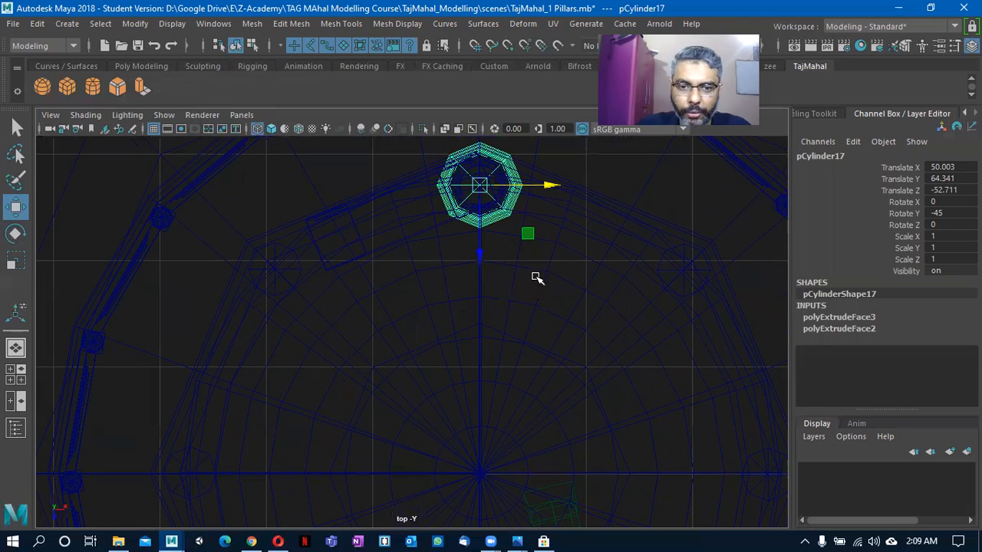
pyautogui.keyDown('alt'); pyautogui.moveTo(517, 233); pyautogui.dragTo(515, 258, button='middle'); pyautogui.keyUp('alt')
pyautogui.keyDown('alt'); pyautogui.moveTo(464, 330); pyautogui.dragTo(435, 455, button='middle'); pyautogui.keyUp('alt')
pyautogui.scroll(12, 435, 456)
pyautogui.keyDown('alt'); pyautogui.moveTo(741, 343); pyautogui.dragTo(870, 372, button='right'); pyautogui.keyUp('alt')
pyautogui.press('f')
pyautogui.keyDown('alt'); pyautogui.moveTo(361, 371); pyautogui.dragTo(524, 369, button='right'); pyautogui.keyUp('alt')
pyautogui.keyDown('alt'); pyautogui.moveTo(420, 293); pyautogui.dragTo(424, 309, button='middle'); pyautogui.keyUp('alt')
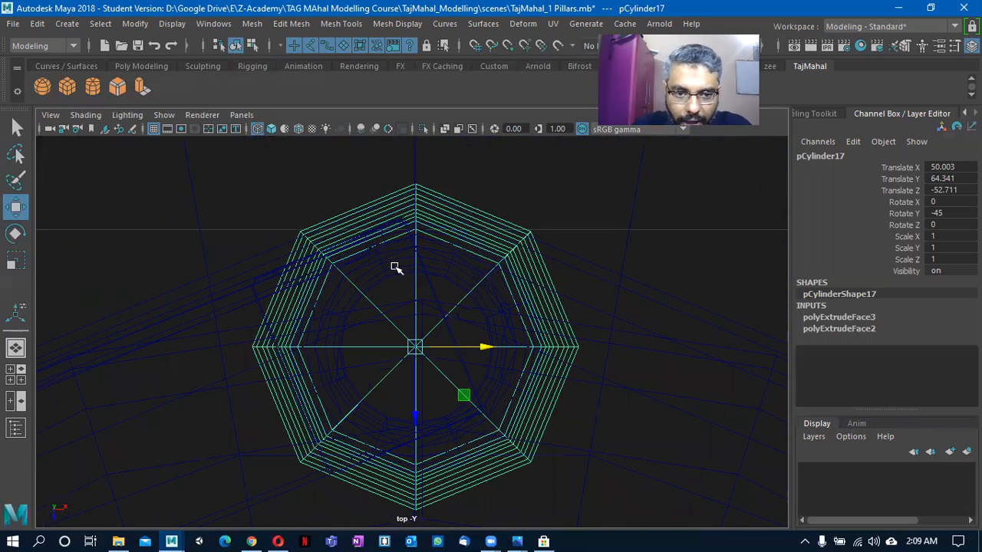
pyautogui.moveTo(415, 347); pyautogui.dragTo(415, 320)
# Isolate the capital and its pillar in the shaded perspective view.
pyautogui.press('space')
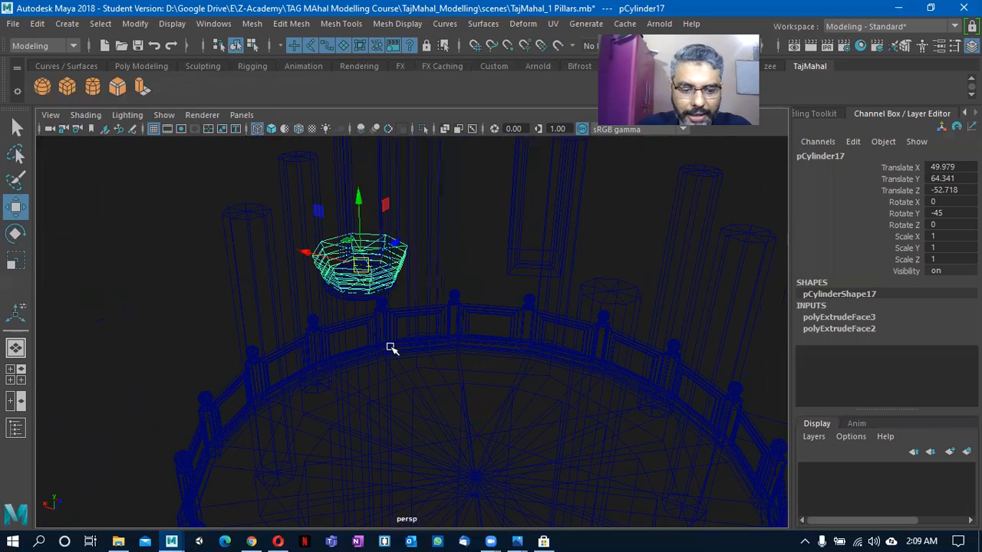
pyautogui.press('5')
pyautogui.click(353, 338)
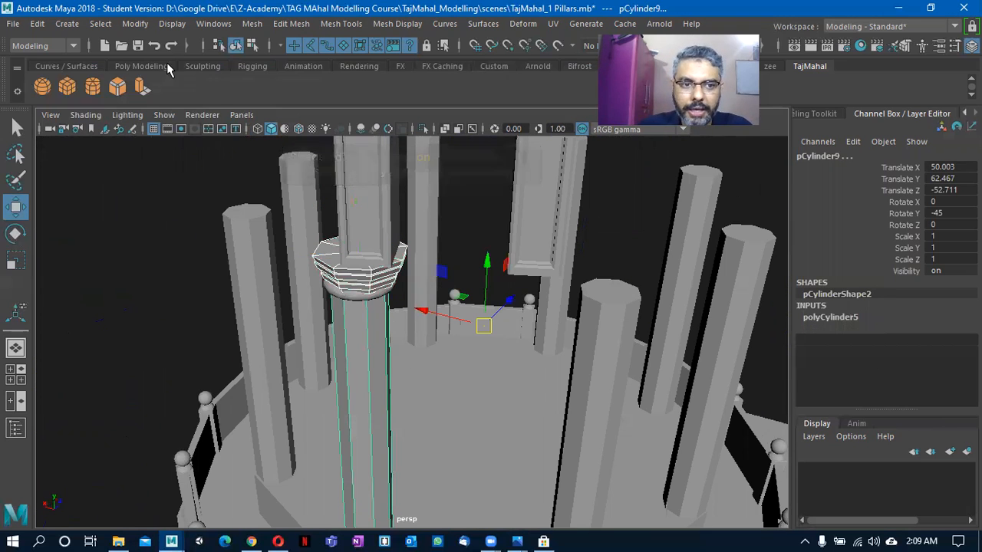
pyautogui.click(244, 115)
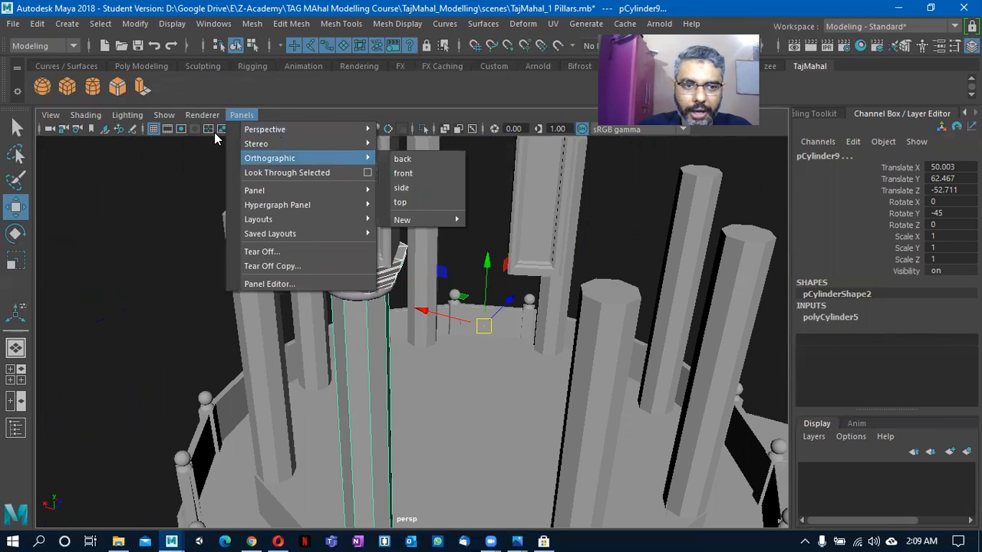
pyautogui.click(167, 117)
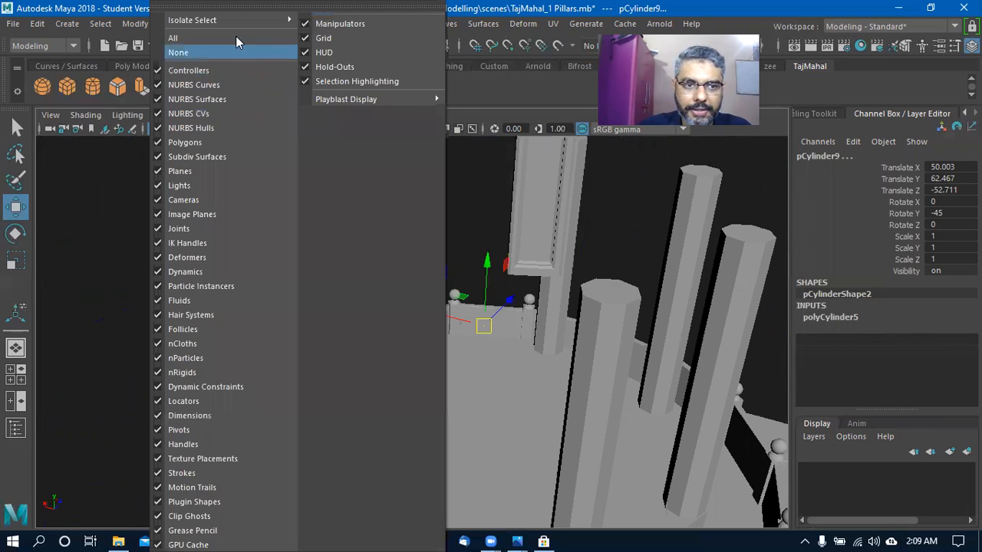
pyautogui.moveTo(254, 20)
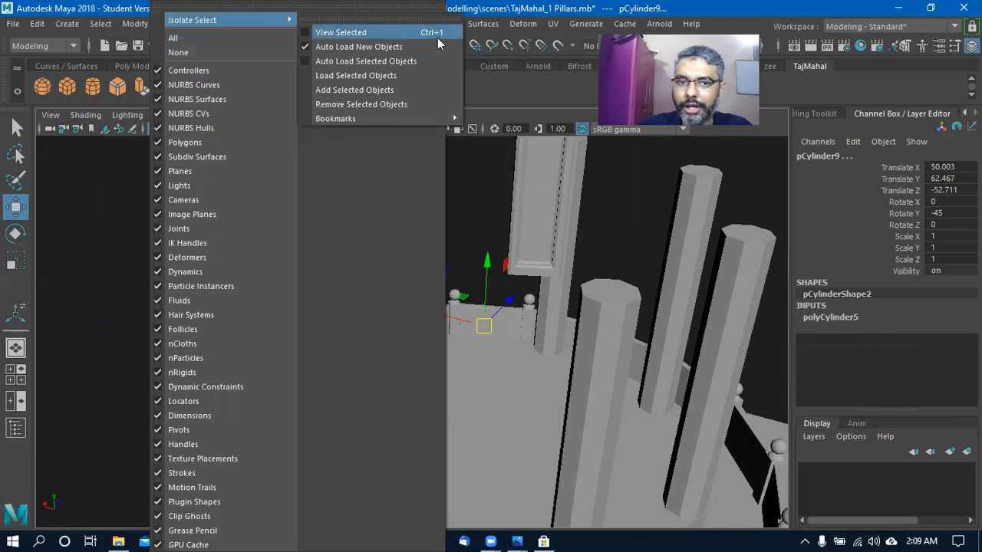
pyautogui.click(341, 32)
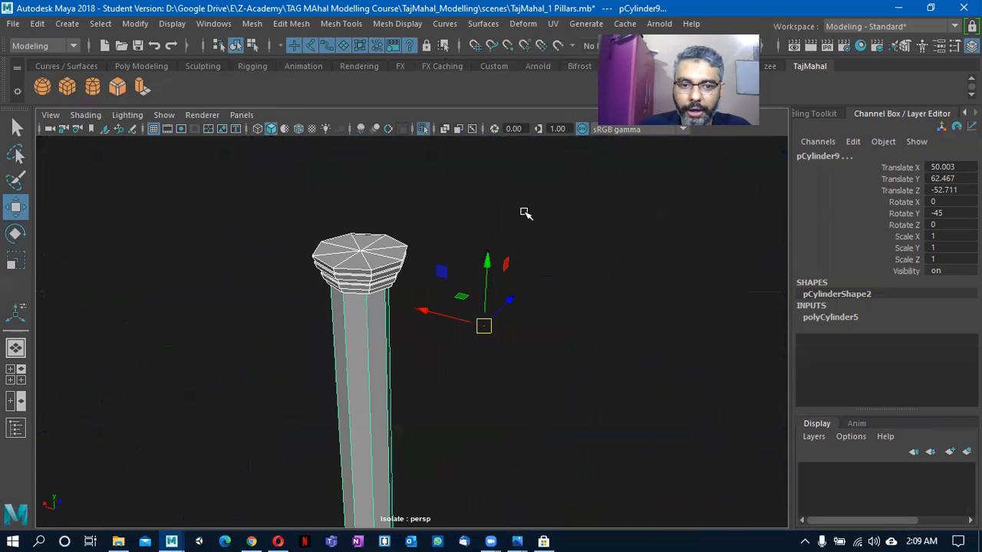
# Select only the isolated capital and align it with the pillar centre in wireframe top view, about X 50.004, Z -52.71.
pyautogui.click(260, 249)
pyautogui.keyDown('alt'); pyautogui.moveTo(259, 250); pyautogui.dragTo(471, 261); pyautogui.keyUp('alt')
pyautogui.click(473, 363)
pyautogui.press('space')
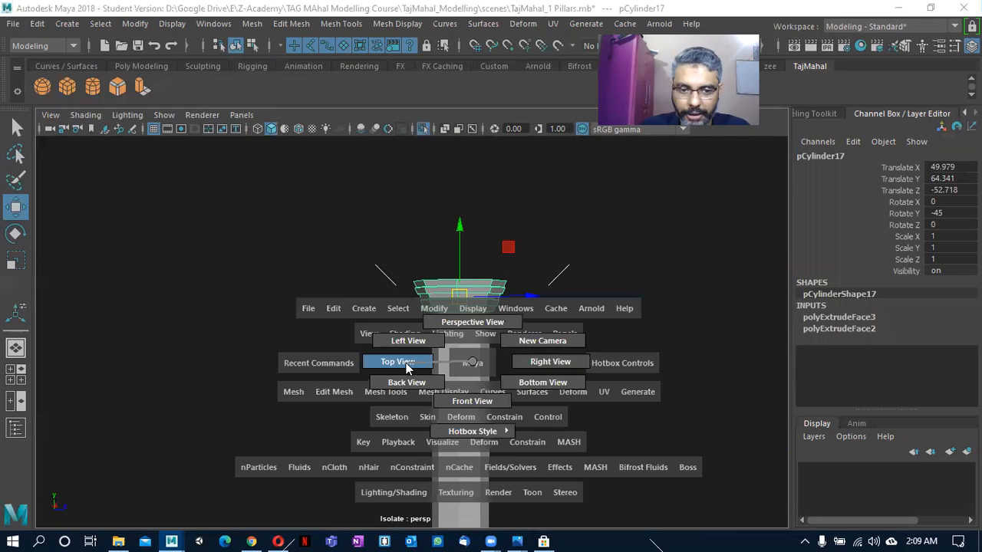
pyautogui.click(409, 369)
pyautogui.press('4')
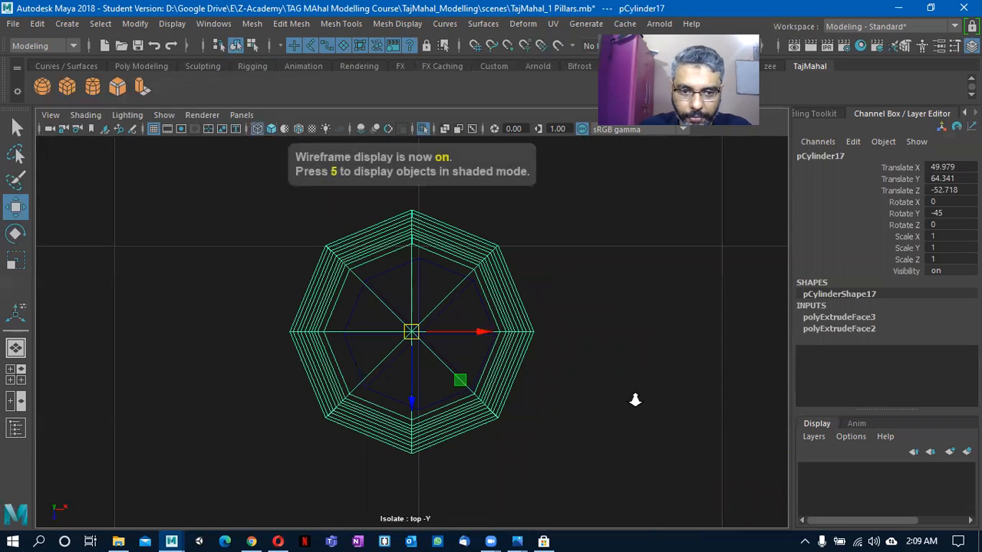
pyautogui.press('f')
pyautogui.moveTo(415, 326); pyautogui.dragTo(427, 329)
pyautogui.keyDown('alt'); pyautogui.moveTo(427, 330); pyautogui.dragTo(700, 411, button='right'); pyautogui.keyUp('alt')
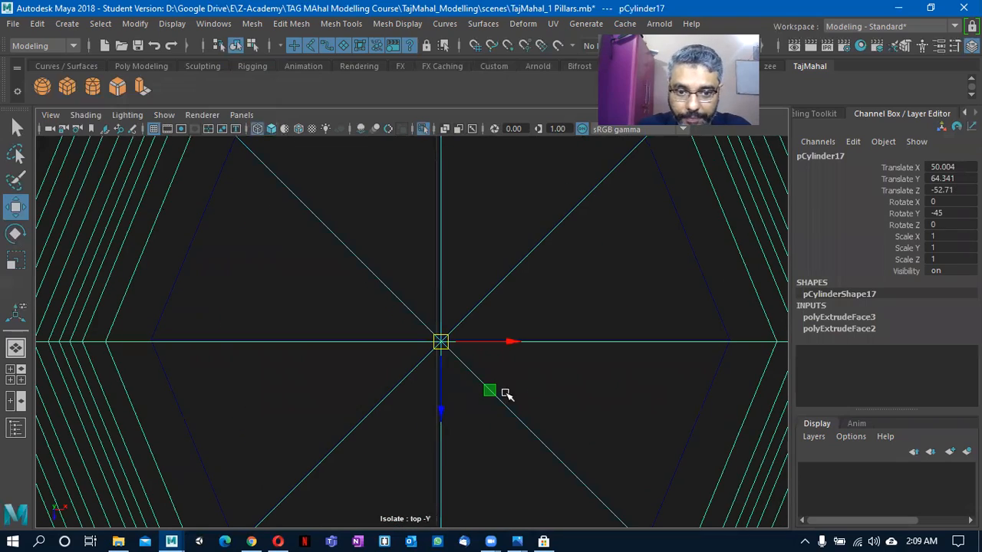
# Try moving the capital sideways away from the pillar in the top view, undoing the large displacement.
pyautogui.moveTo(447, 343)
pyautogui.mouseDown()
pyautogui.moveTo(551, 355)
pyautogui.moveTo(232, 390)
pyautogui.moveTo(71, 369)
pyautogui.mouseUp()
pyautogui.keyDown('alt'); pyautogui.moveTo(591, 402); pyautogui.dragTo(235, 341, button='right'); pyautogui.keyUp('alt')
pyautogui.moveTo(296, 317); pyautogui.dragTo(266, 295)
pyautogui.press('f')
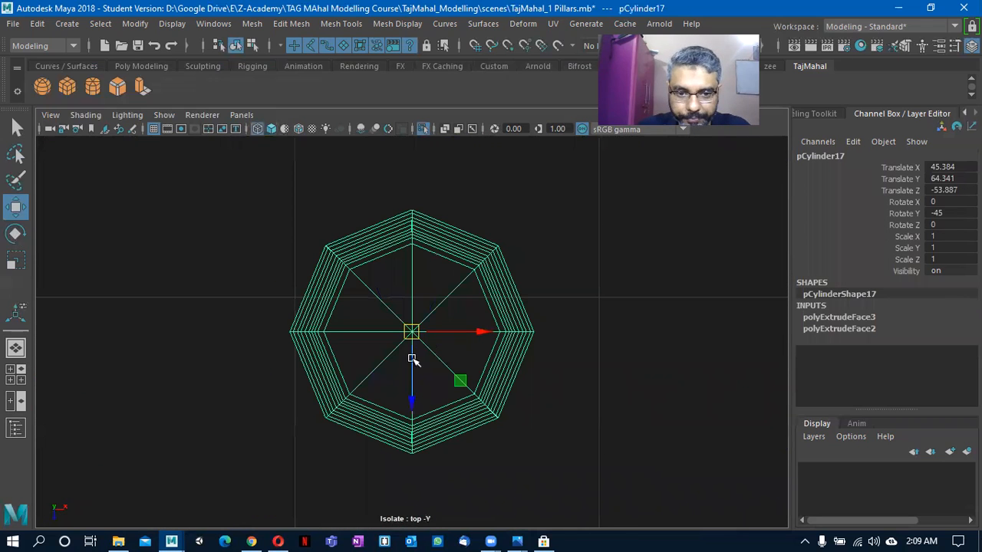
pyautogui.keyDown('alt'); pyautogui.moveTo(512, 365); pyautogui.dragTo(376, 356, button='right'); pyautogui.keyUp('alt')
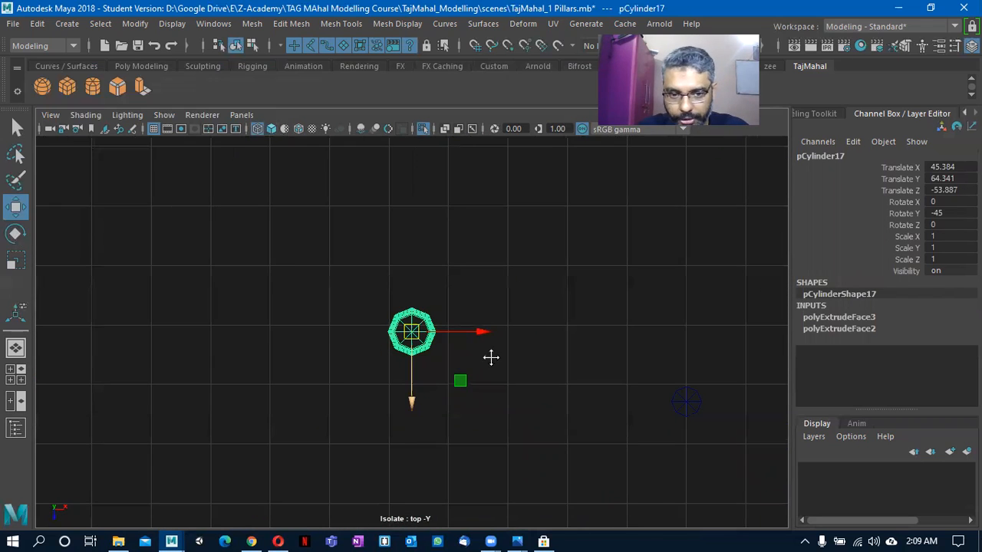
pyautogui.keyDown('alt'); pyautogui.moveTo(492, 358); pyautogui.dragTo(433, 353, button='middle'); pyautogui.keyUp('alt')
pyautogui.hotkey('ctrl', 'z')
pyautogui.press('f')
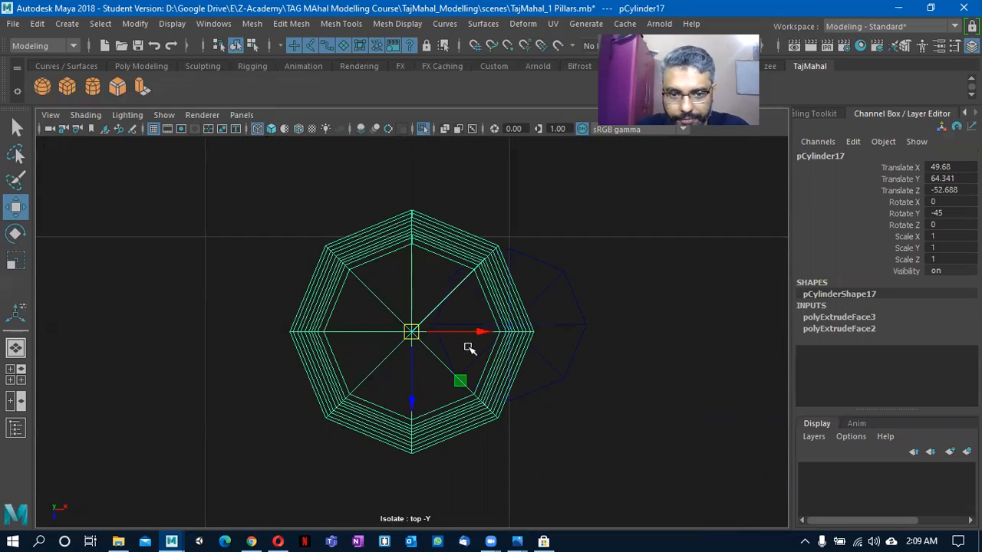
pyautogui.moveTo(414, 332); pyautogui.dragTo(338, 332)
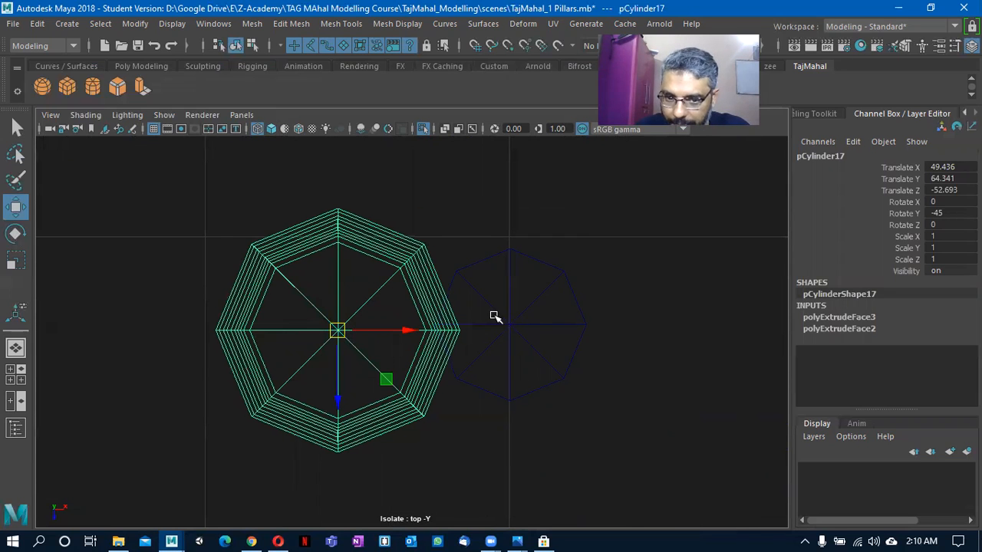
# Move the capital back over the pillar and fine-tune its centre to X 50.003, Z -52.71.
pyautogui.moveTo(349, 340); pyautogui.dragTo(520, 337)
pyautogui.press('f')
pyautogui.keyDown('alt'); pyautogui.moveTo(321, 336); pyautogui.dragTo(399, 324, button='right'); pyautogui.keyUp('alt')
pyautogui.scroll(3, 476, 356)
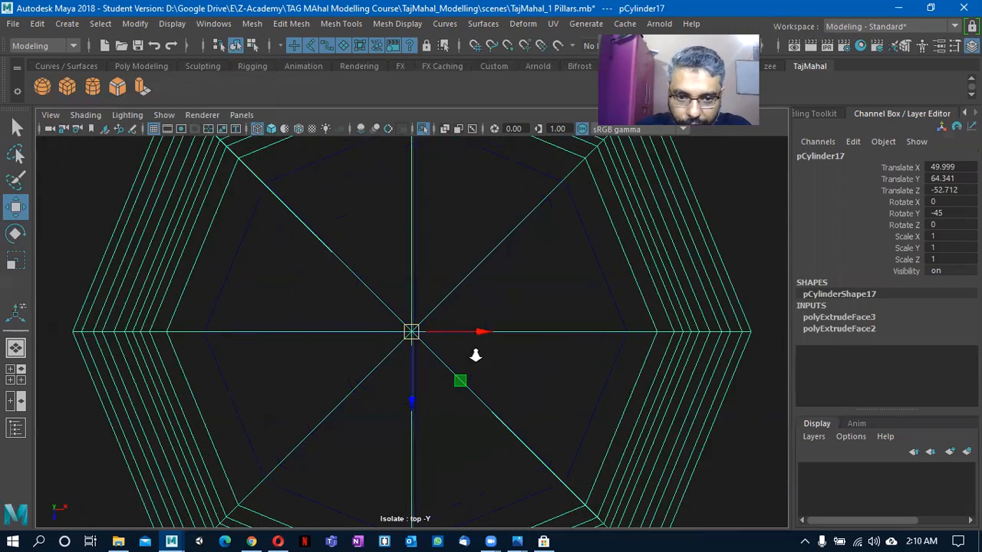
pyautogui.scroll(-2, 428, 370)
pyautogui.moveTo(416, 331); pyautogui.dragTo(412, 335)
pyautogui.scroll(3, 412, 335)
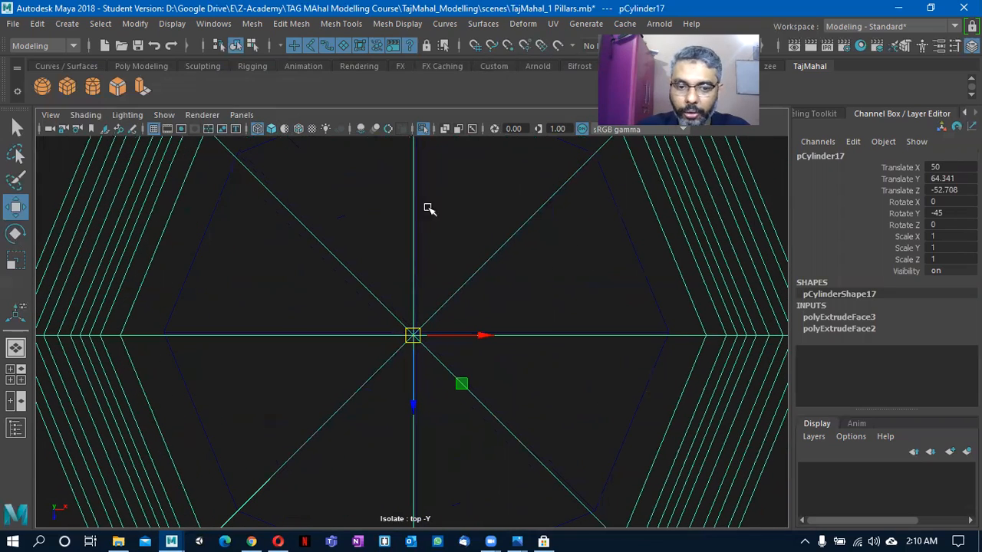
pyautogui.scroll(-2, 415, 334)
pyautogui.scroll(2, 414, 333)
pyautogui.moveTo(485, 335); pyautogui.dragTo(488, 334)
pyautogui.keyDown('alt'); pyautogui.moveTo(519, 322); pyautogui.dragTo(541, 458, button='middle'); pyautogui.keyUp('alt')
pyautogui.keyDown('alt'); pyautogui.moveTo(565, 428); pyautogui.dragTo(575, 370, button='middle'); pyautogui.keyUp('alt')
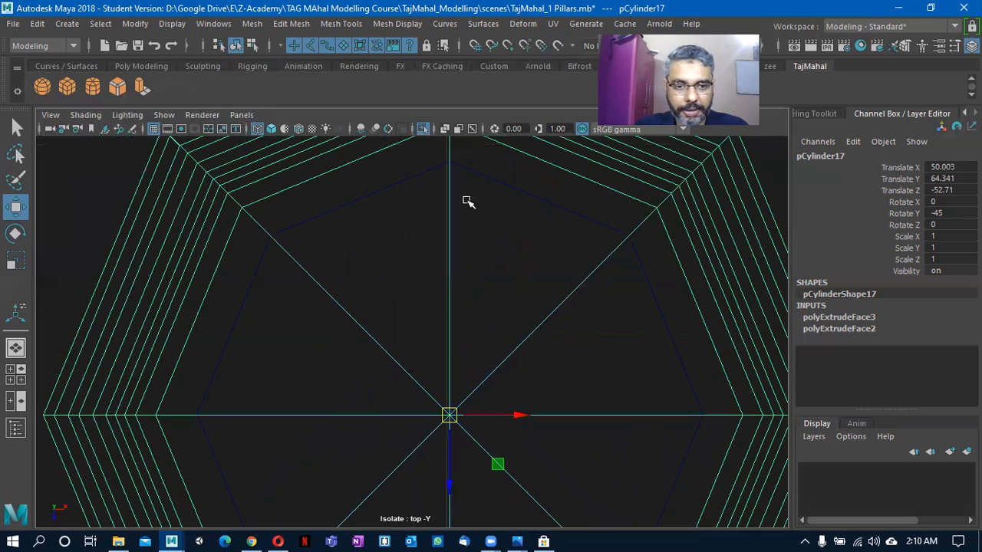
# Return to the shaded perspective view and turn off isolation so the whole scene is shown.
pyautogui.scroll(-4, 613, 395)
pyautogui.press('space')
pyautogui.moveTo(452, 361)
pyautogui.mouseDown()
pyautogui.moveTo(377, 373)
pyautogui.moveTo(395, 391)
pyautogui.moveTo(392, 287)
pyautogui.mouseUp()
pyautogui.press('5')
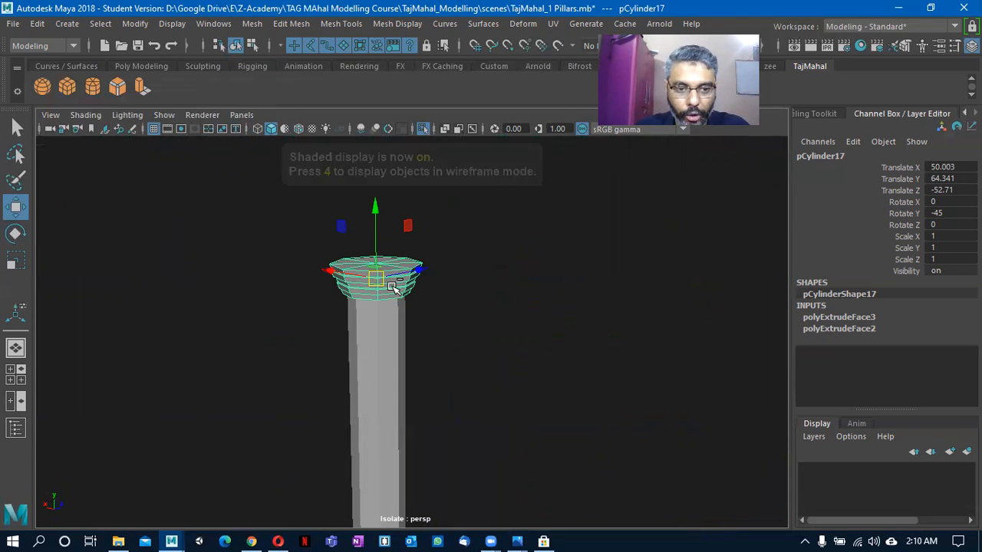
pyautogui.hotkey('ctrl', '1')
# Select the capital, the ring beneath it and the octagonal balcony floor, and isolate them.
pyautogui.keyDown('alt'); pyautogui.moveTo(369, 325); pyautogui.dragTo(430, 327); pyautogui.keyUp('alt')
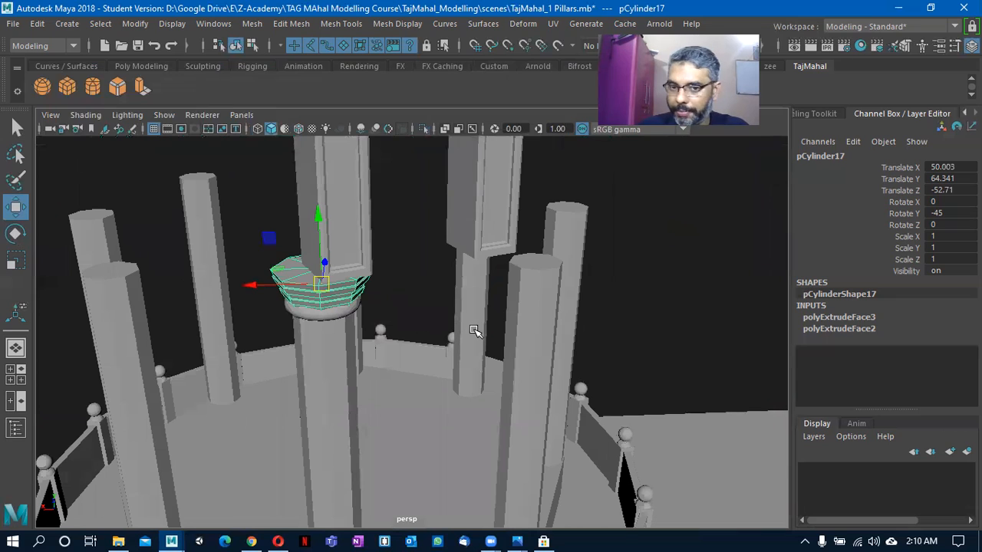
pyautogui.keyDown('alt'); pyautogui.moveTo(453, 349); pyautogui.dragTo(281, 351, button='right'); pyautogui.keyUp('alt')
pyautogui.keyDown('alt'); pyautogui.moveTo(281, 350); pyautogui.dragTo(395, 362); pyautogui.keyUp('alt')
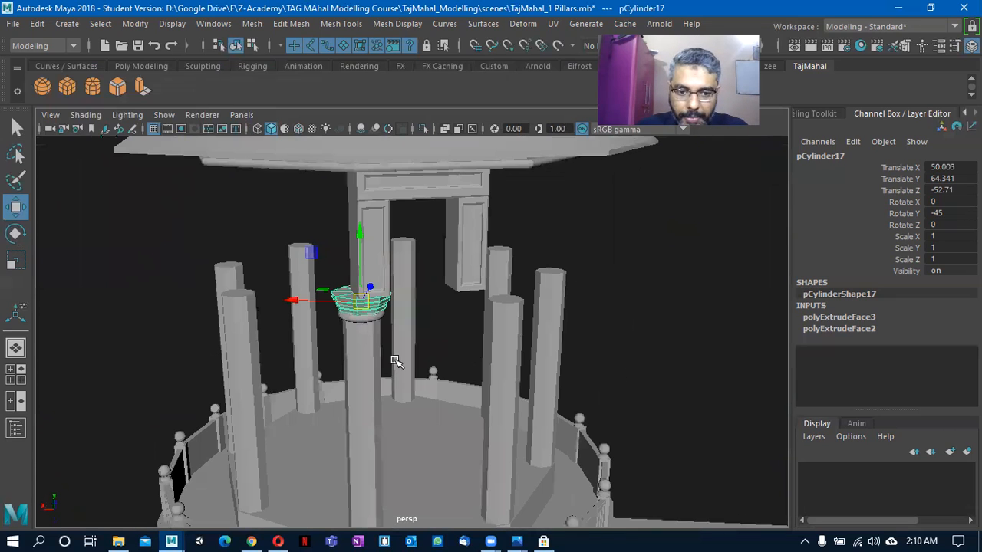
pyautogui.click(369, 321)
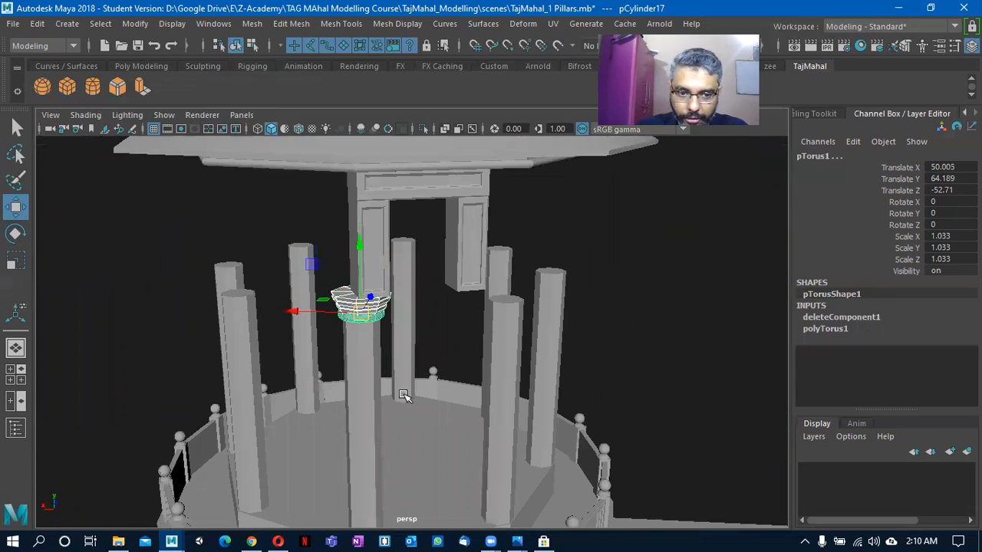
pyautogui.click(429, 456)
pyautogui.keyDown('alt'); pyautogui.moveTo(460, 450); pyautogui.dragTo(400, 435); pyautogui.keyUp('alt')
pyautogui.hotkey('ctrl', '1')
pyautogui.keyDown('alt'); pyautogui.moveTo(500, 407); pyautogui.dragTo(412, 294); pyautogui.keyUp('alt')
pyautogui.keyDown('alt'); pyautogui.moveTo(542, 384); pyautogui.dragTo(563, 429); pyautogui.keyUp('alt')
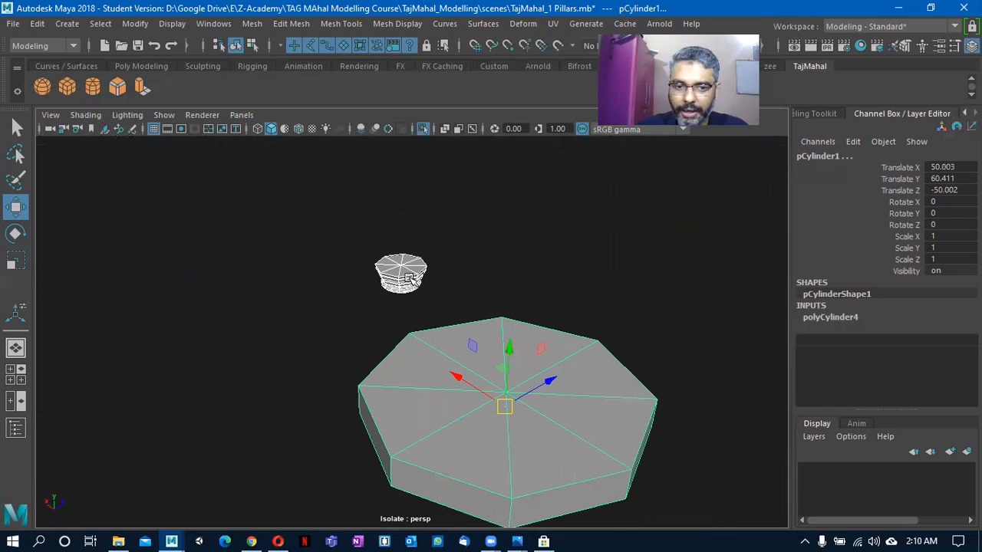
# Select only the capital and show it in the top view with wireframe displayed over the shading.
pyautogui.click(406, 278)
pyautogui.press('space')
pyautogui.moveTo(470, 314); pyautogui.dragTo(408, 322)
pyautogui.keyDown('alt'); pyautogui.moveTo(516, 322); pyautogui.dragTo(512, 327); pyautogui.keyUp('alt')
pyautogui.keyDown('alt'); pyautogui.moveTo(611, 413); pyautogui.dragTo(405, 397, button='right'); pyautogui.keyUp('alt')
pyautogui.keyDown('alt'); pyautogui.moveTo(443, 346); pyautogui.dragTo(431, 253, button='middle'); pyautogui.keyUp('alt')
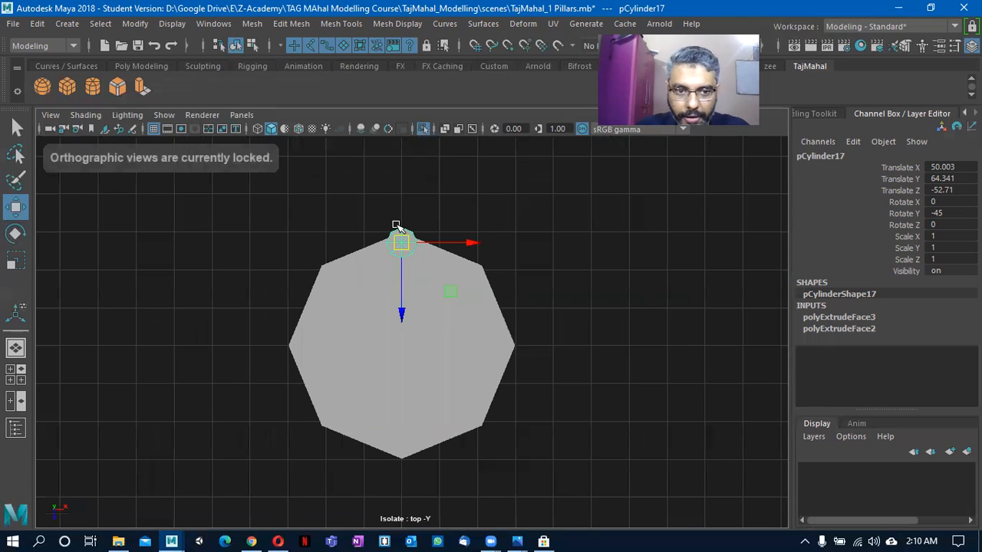
pyautogui.click(298, 128)
pyautogui.scroll(3, 401, 361)
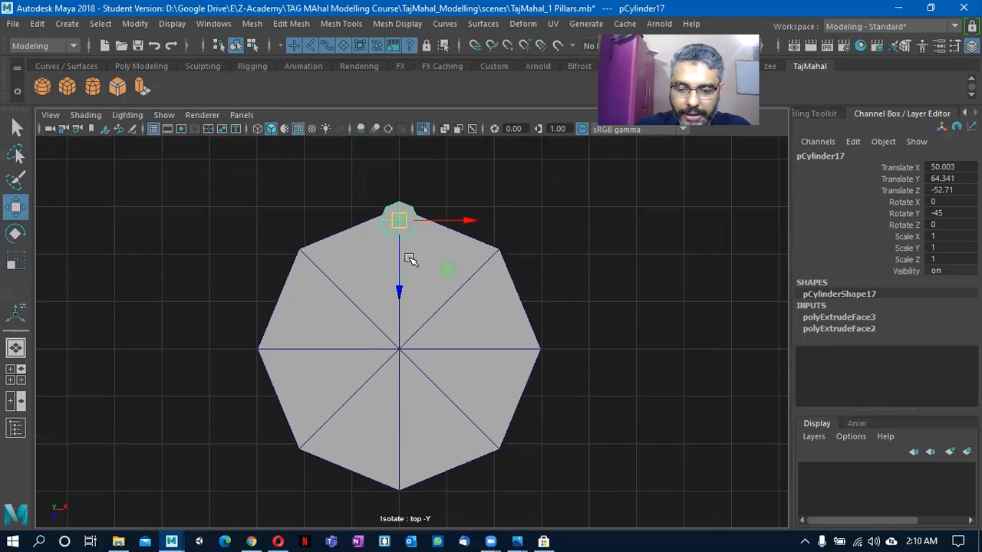
# Move the capital's pivot along Z from the capital to near the centre of the octagonal floor.
pyautogui.press('d')
pyautogui.keyDown('alt'); pyautogui.moveTo(394, 280); pyautogui.dragTo(371, 297, button='middle'); pyautogui.keyUp('alt')
pyautogui.keyDown('alt'); pyautogui.moveTo(371, 297); pyautogui.dragTo(399, 314, button='right'); pyautogui.keyUp('alt')
pyautogui.moveTo(374, 302); pyautogui.dragTo(384, 407)
# Fine-tune the capital's pivot onto the point where the floor's spokes meet and finish the pivot edit.
pyautogui.press('f')
pyautogui.keyDown('alt'); pyautogui.moveTo(507, 420); pyautogui.dragTo(417, 495, button='right'); pyautogui.keyUp('alt')
pyautogui.keyDown('alt'); pyautogui.moveTo(415, 484); pyautogui.dragTo(419, 209, button='middle'); pyautogui.keyUp('alt')
pyautogui.keyDown('alt'); pyautogui.moveTo(419, 209); pyautogui.dragTo(592, 365, button='right'); pyautogui.keyUp('alt')
pyautogui.moveTo(419, 387); pyautogui.dragTo(422, 495)
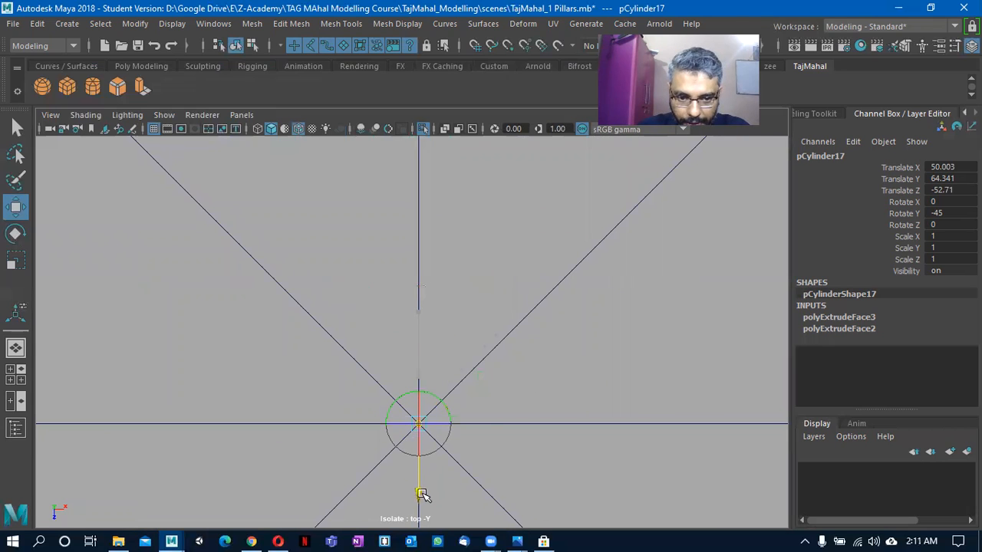
pyautogui.keyDown('alt'); pyautogui.moveTo(529, 440); pyautogui.dragTo(448, 369, button='right'); pyautogui.keyUp('alt')
pyautogui.keyDown('alt'); pyautogui.moveTo(448, 369); pyautogui.dragTo(449, 372, button='middle'); pyautogui.keyUp('alt')
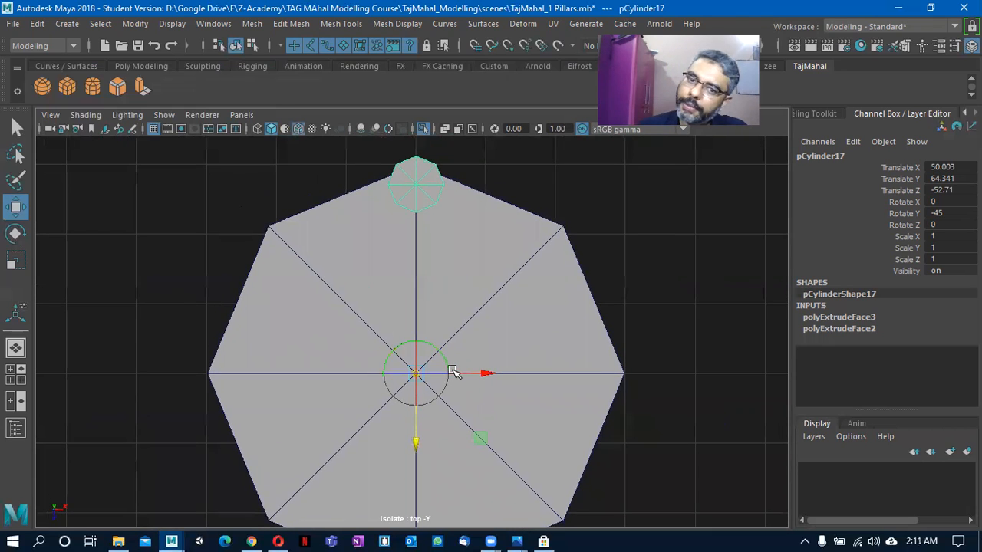
pyautogui.press('5')
pyautogui.press('d')
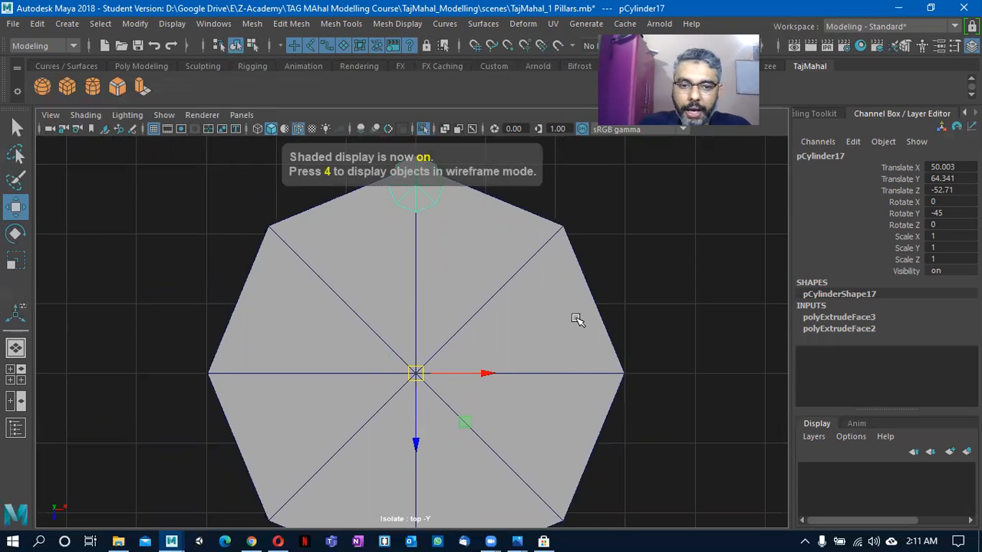
# Try rotating a duplicate of the capital about the floor centre to the adjacent corner, with Rotate Y set to 0.
pyautogui.keyDown('alt'); pyautogui.moveTo(544, 335); pyautogui.dragTo(557, 358, button='middle'); pyautogui.keyUp('alt')
pyautogui.press('e')
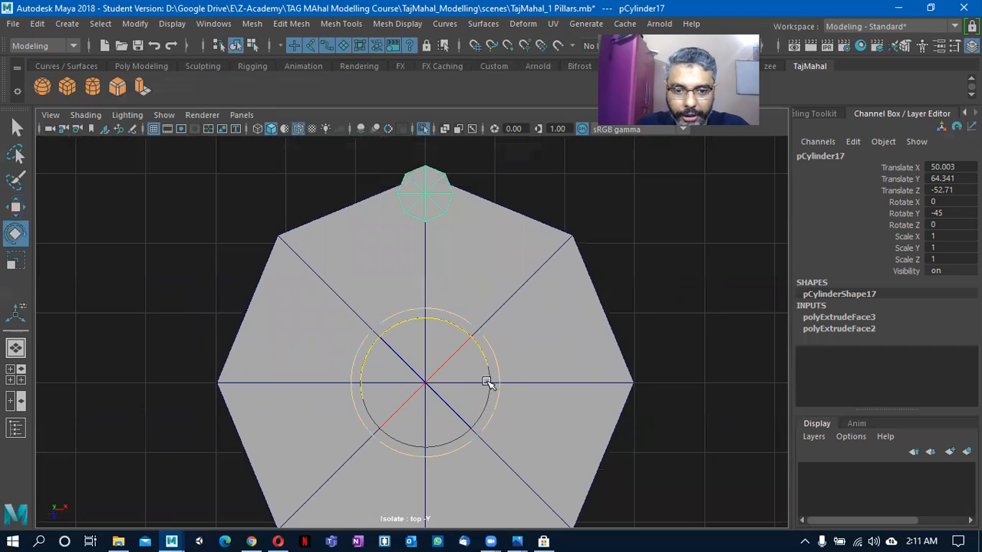
pyautogui.moveTo(476, 346); pyautogui.dragTo(493, 356)
pyautogui.hotkey('ctrl', 'z')
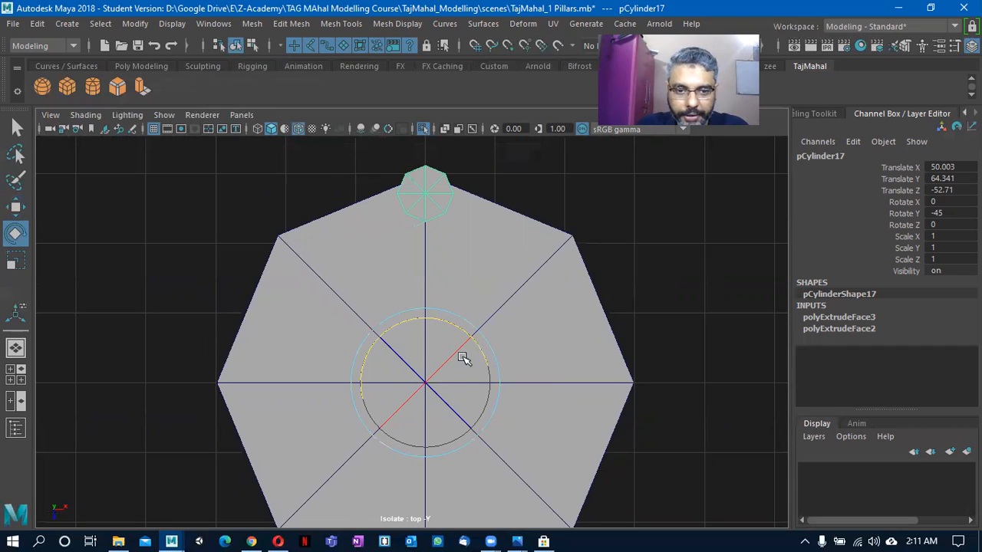
pyautogui.hotkey('ctrl', 'd')
pyautogui.moveTo(422, 318); pyautogui.dragTo(353, 323)
pyautogui.doubleClick(955, 213)
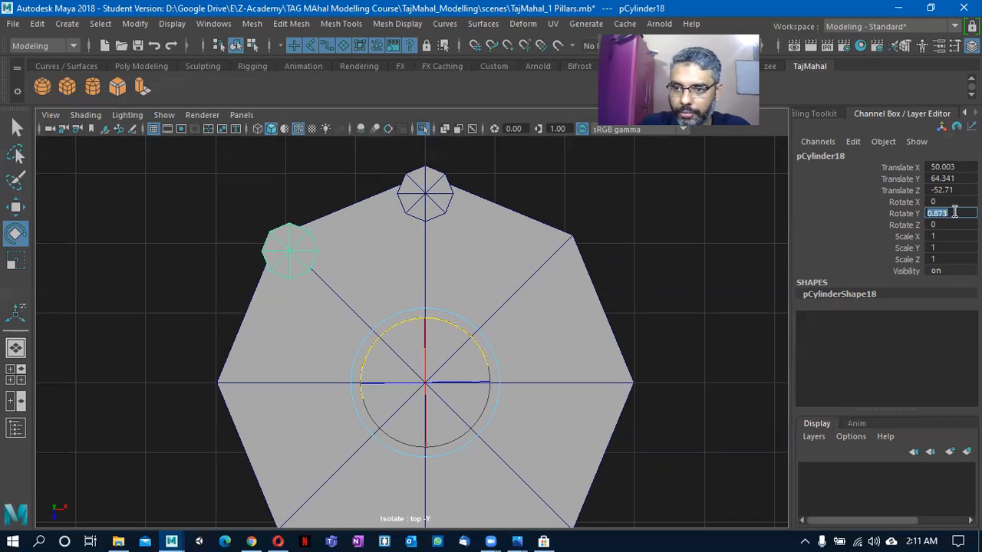
pyautogui.write('0')
pyautogui.press('Return')
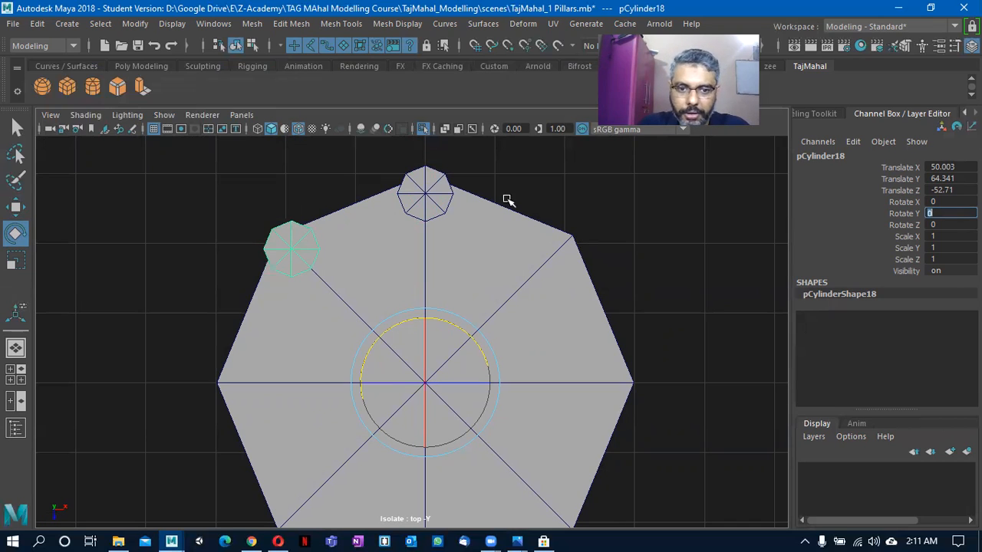
# Try rotating the duplicate capital to the opposite adjacent corner, set its Rotate Y to 90, and delete it.
pyautogui.click(438, 197)
pyautogui.click(290, 230)
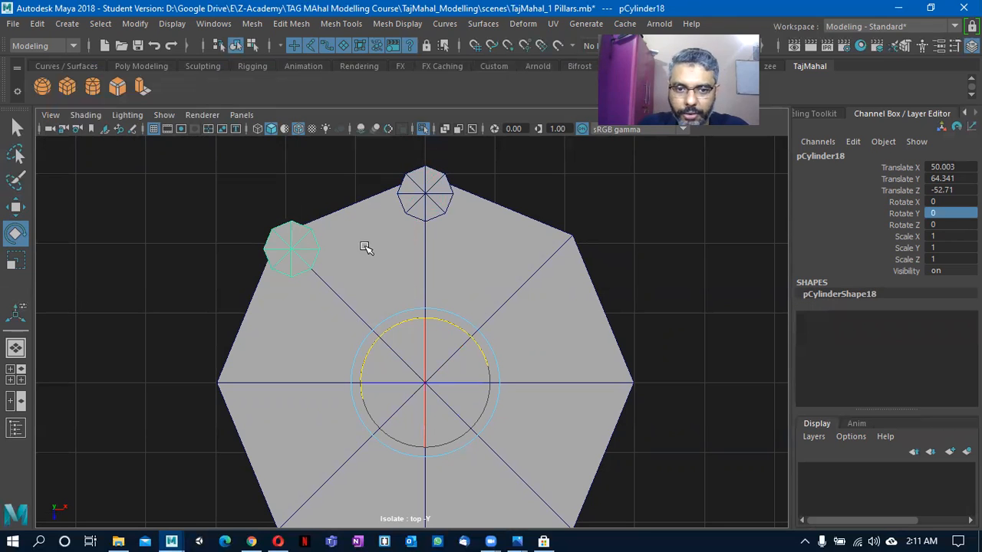
pyautogui.moveTo(458, 325); pyautogui.dragTo(558, 449)
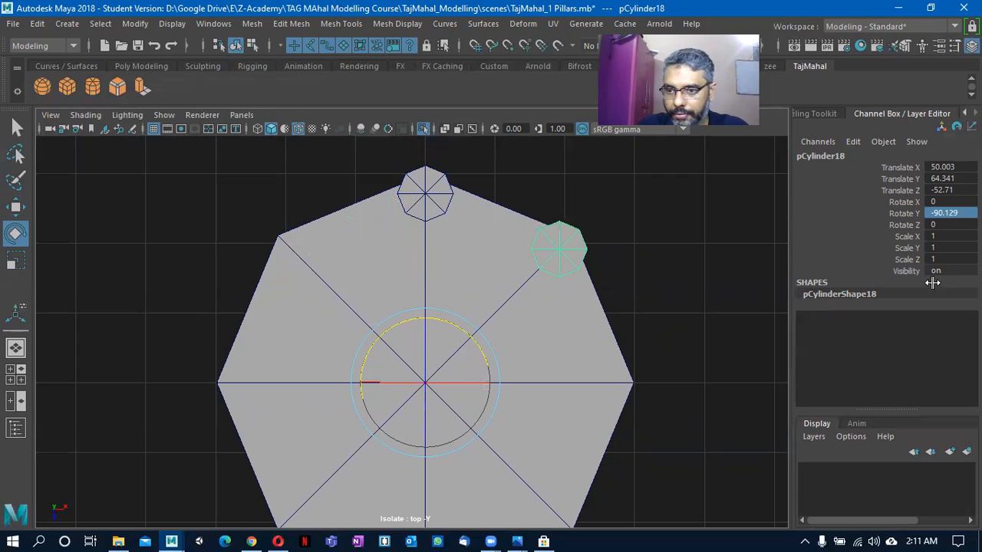
pyautogui.doubleClick(954, 213)
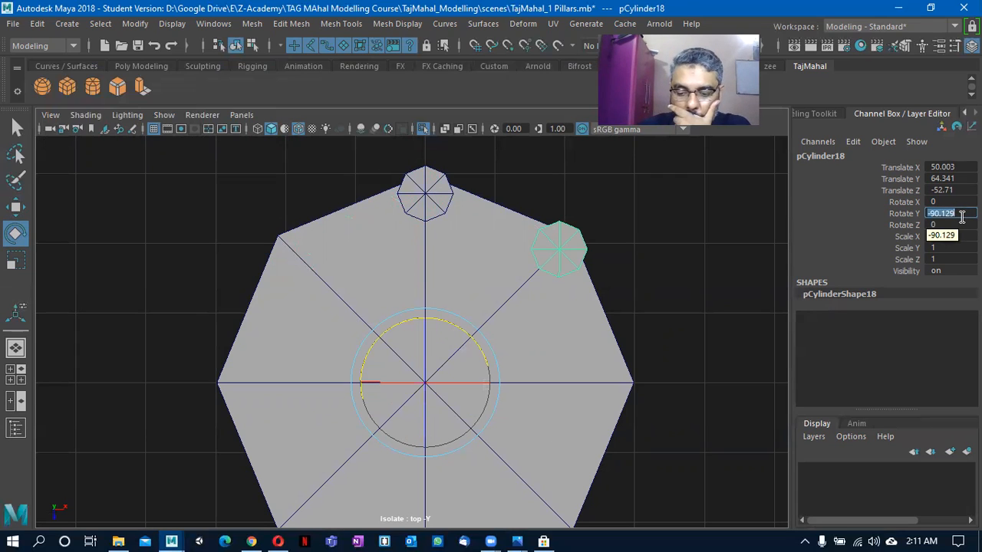
pyautogui.press('Return')
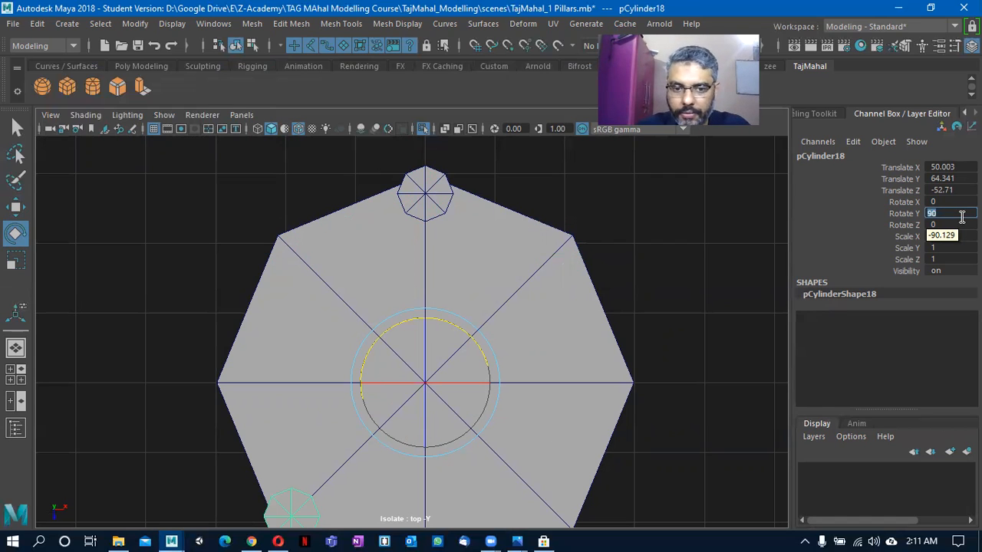
pyautogui.keyDown('alt'); pyautogui.moveTo(531, 295); pyautogui.dragTo(535, 266, button='middle'); pyautogui.keyUp('alt')
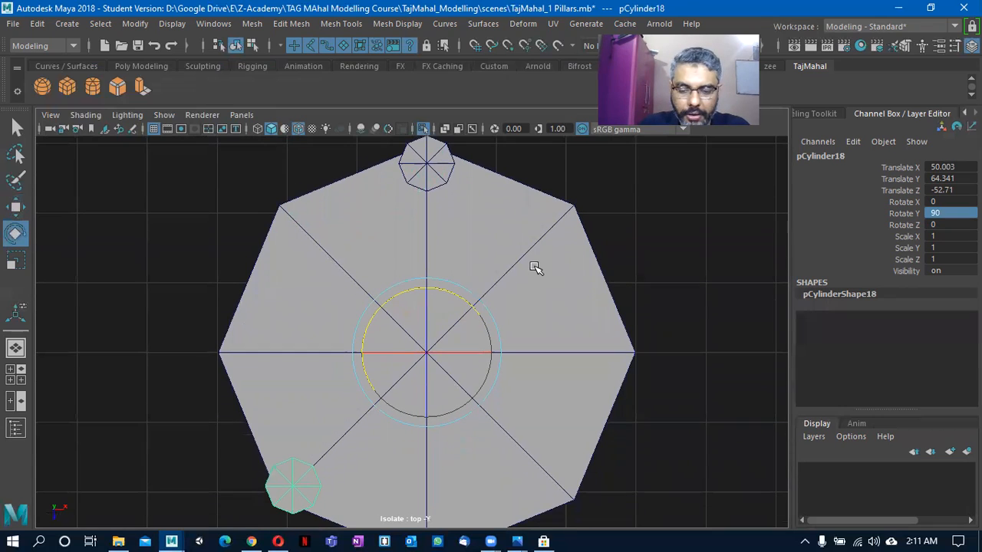
pyautogui.press('Delete')
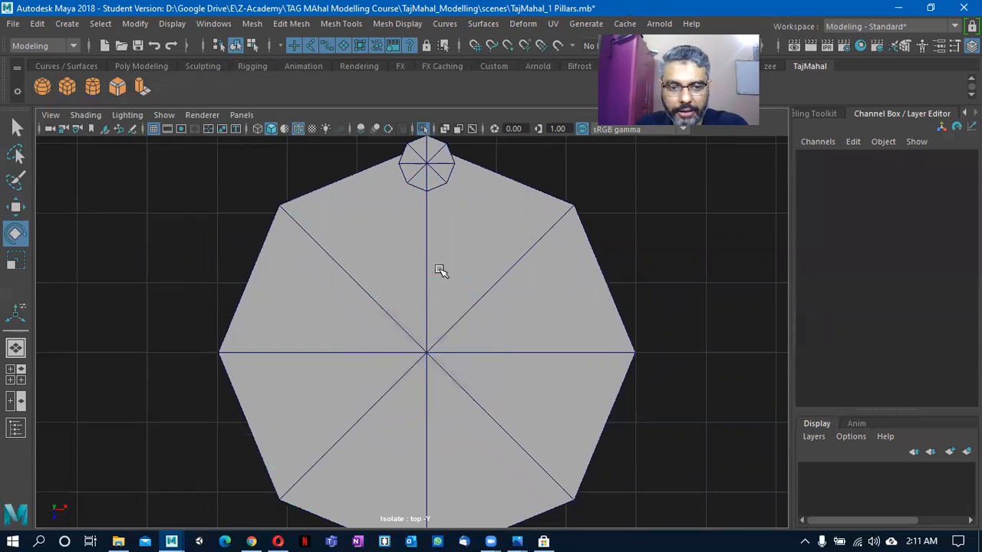
# Open the Duplicate Special options for the original capital, reset them and set the geometry type to Instance.
pyautogui.click(442, 185)
pyautogui.click(67, 24)
pyautogui.moveTo(37, 24)
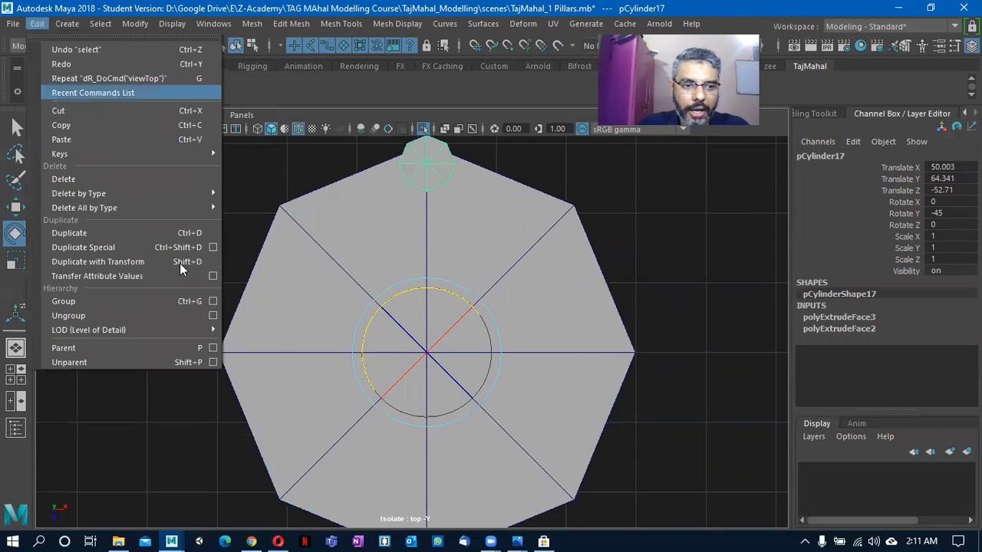
pyautogui.click(212, 247)
pyautogui.click(492, 86)
pyautogui.click(511, 115)
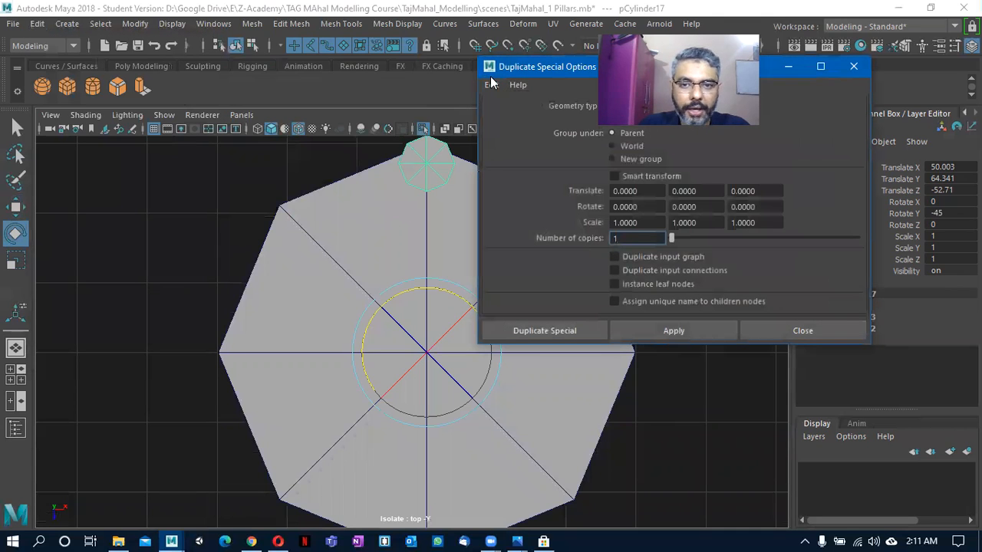
pyautogui.moveTo(549, 67); pyautogui.dragTo(111, 35)
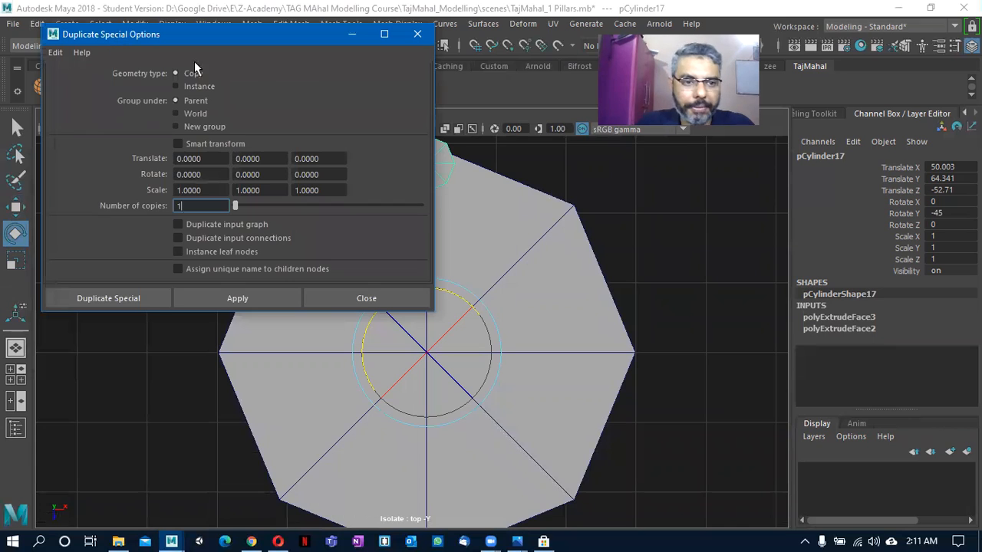
pyautogui.click(200, 87)
pyautogui.keyDown('alt'); pyautogui.moveTo(519, 318); pyautogui.dragTo(685, 316, button='middle'); pyautogui.keyUp('alt')
pyautogui.keyDown('alt'); pyautogui.moveTo(685, 316); pyautogui.dragTo(651, 318, button='right'); pyautogui.keyUp('alt')
pyautogui.keyDown('alt'); pyautogui.moveTo(640, 320); pyautogui.dragTo(655, 309, button='middle'); pyautogui.keyUp('alt')
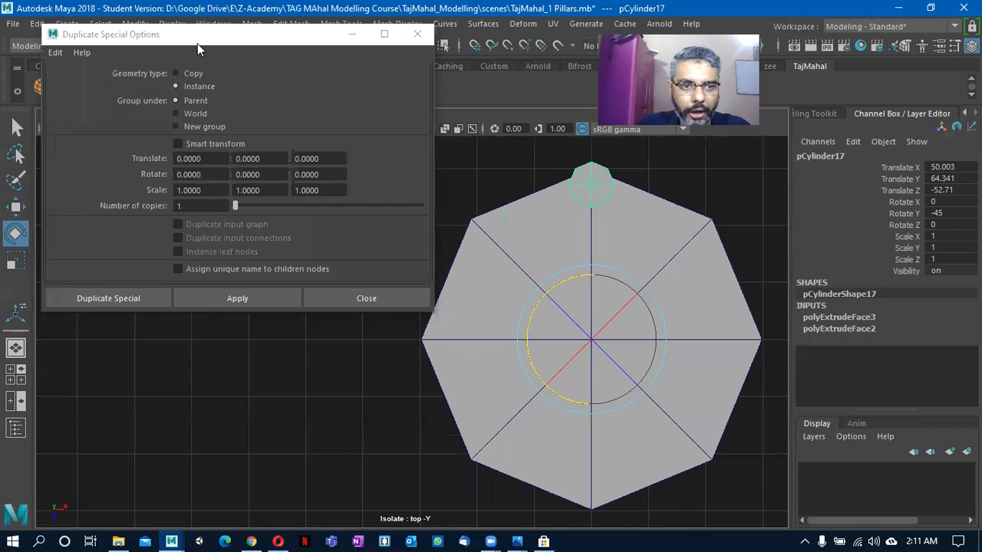
# Create 7 instances of the capital around the floor centre, each rotated 45 degrees in Y.
pyautogui.moveTo(193, 40); pyautogui.dragTo(184, 100)
pyautogui.moveTo(258, 235); pyautogui.dragTo(198, 234)
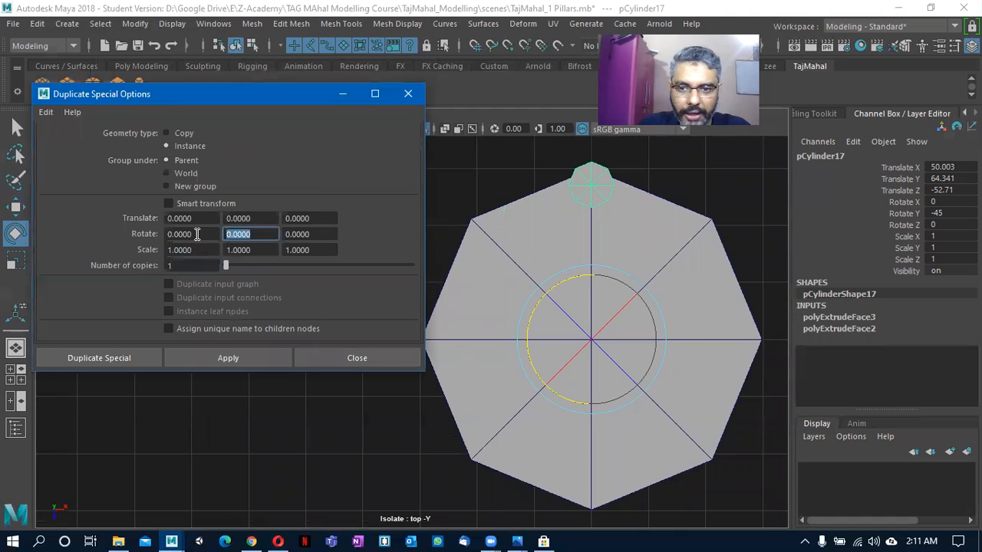
pyautogui.write('45')
pyautogui.press('Tab')
pyautogui.press('Tab')
pyautogui.press('Tab')
pyautogui.press('Tab')
pyautogui.press('Tab')
pyautogui.write('7')
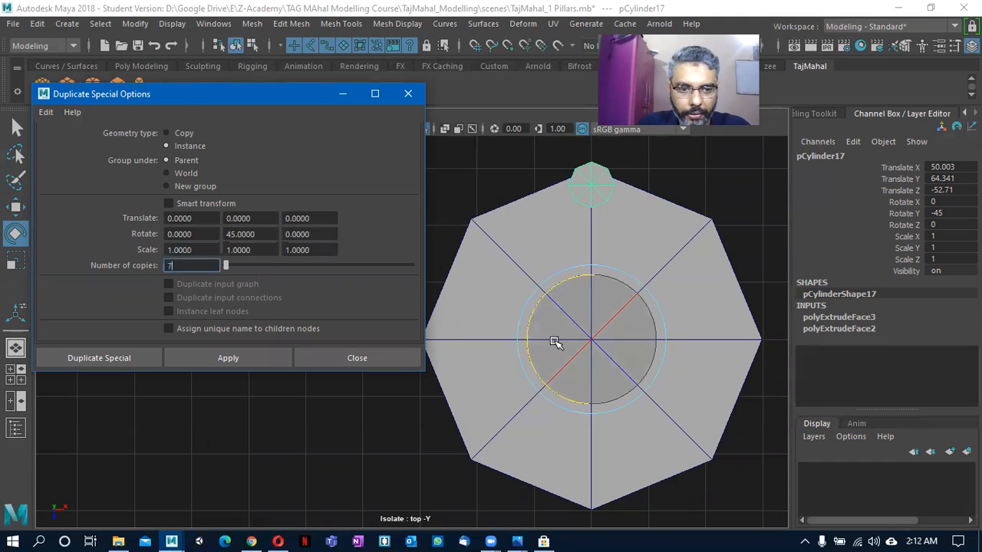
pyautogui.click(276, 358)
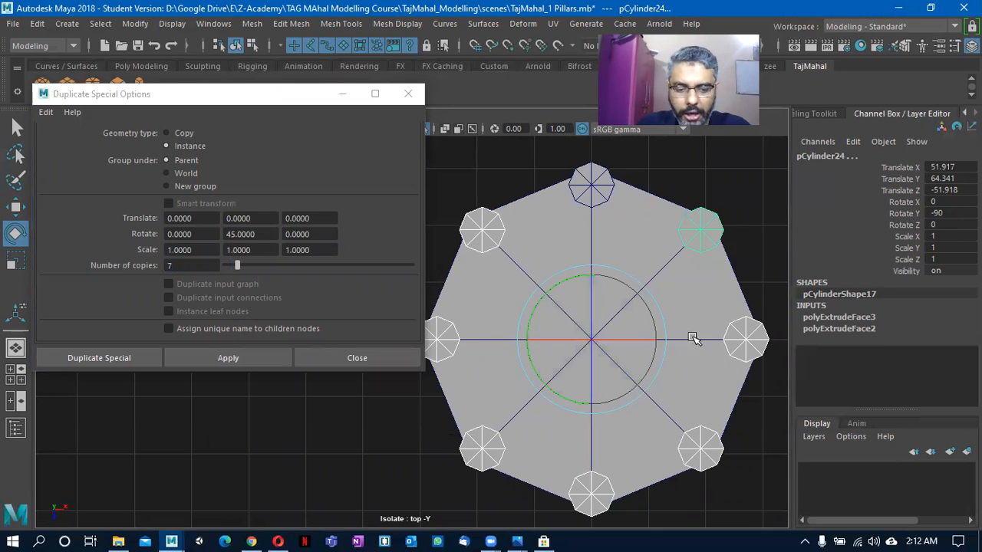
# Return to the perspective view and turn off isolation to check the capitals on the pillars.
pyautogui.press('space')
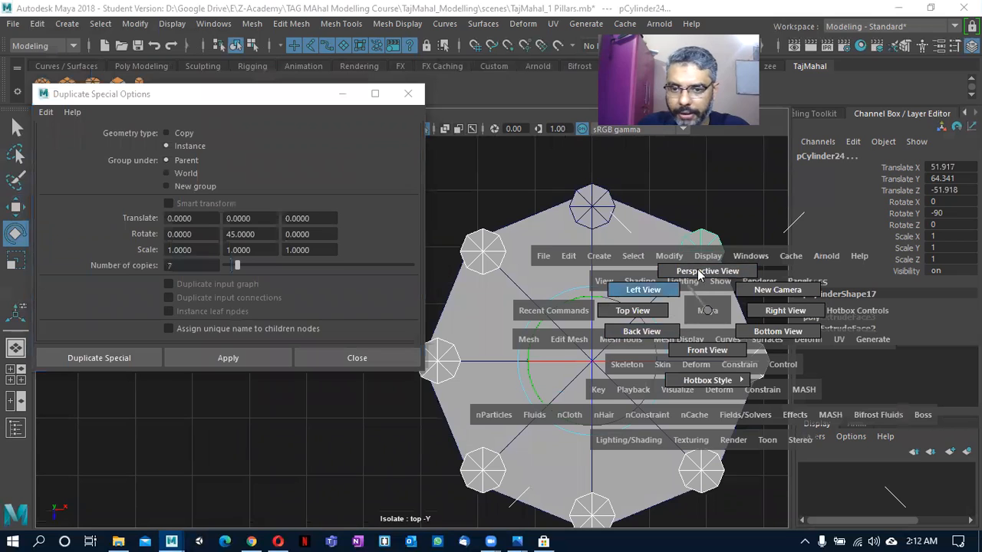
pyautogui.moveTo(700, 275); pyautogui.dragTo(699, 272)
pyautogui.press('f')
pyautogui.keyDown('alt'); pyautogui.moveTo(650, 338); pyautogui.dragTo(438, 406, button='right'); pyautogui.keyUp('alt')
pyautogui.keyDown('alt'); pyautogui.moveTo(438, 406); pyautogui.dragTo(552, 354); pyautogui.keyUp('alt')
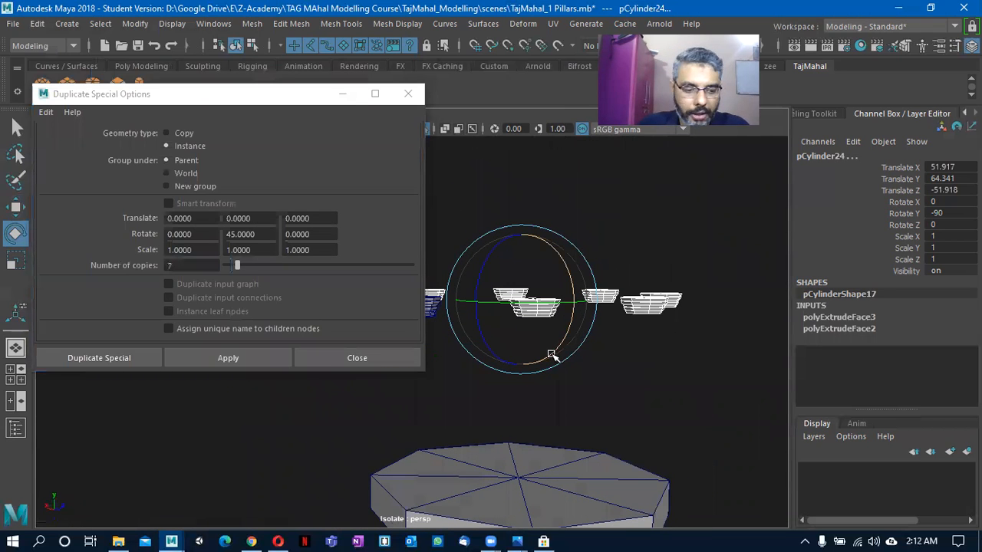
pyautogui.hotkey('ctrl', '1')
pyautogui.keyDown('alt'); pyautogui.moveTo(568, 433); pyautogui.dragTo(591, 296); pyautogui.keyUp('alt')
pyautogui.keyDown('alt'); pyautogui.moveTo(484, 318); pyautogui.dragTo(489, 300); pyautogui.keyUp('alt')
# Isolate the ring together with its pillar and the octagonal floor, and close the Duplicate Special options.
pyautogui.press('q')
pyautogui.click(489, 300)
pyautogui.keyDown('alt'); pyautogui.moveTo(522, 343); pyautogui.dragTo(508, 352); pyautogui.keyUp('alt')
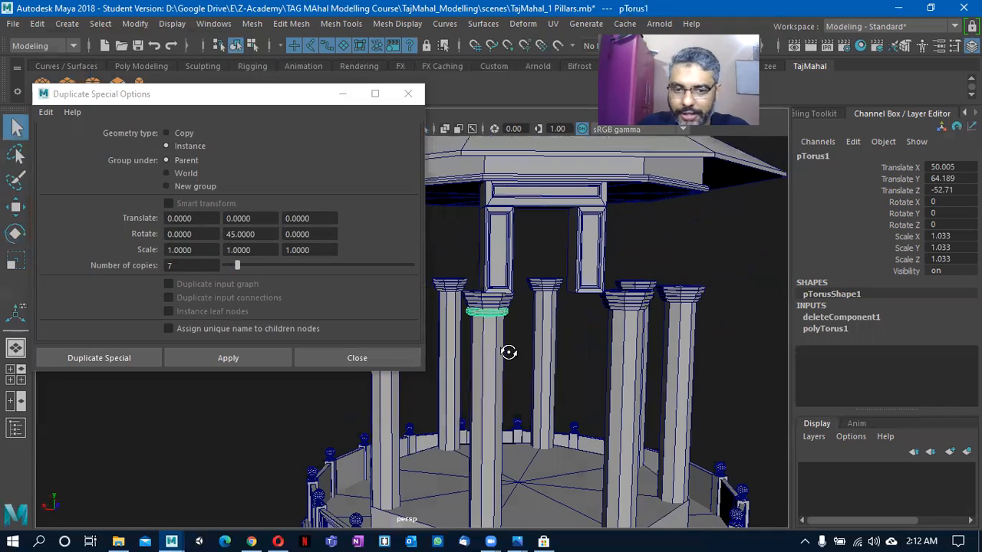
pyautogui.keyDown('shift'); pyautogui.click(486, 399); pyautogui.keyUp('shift')
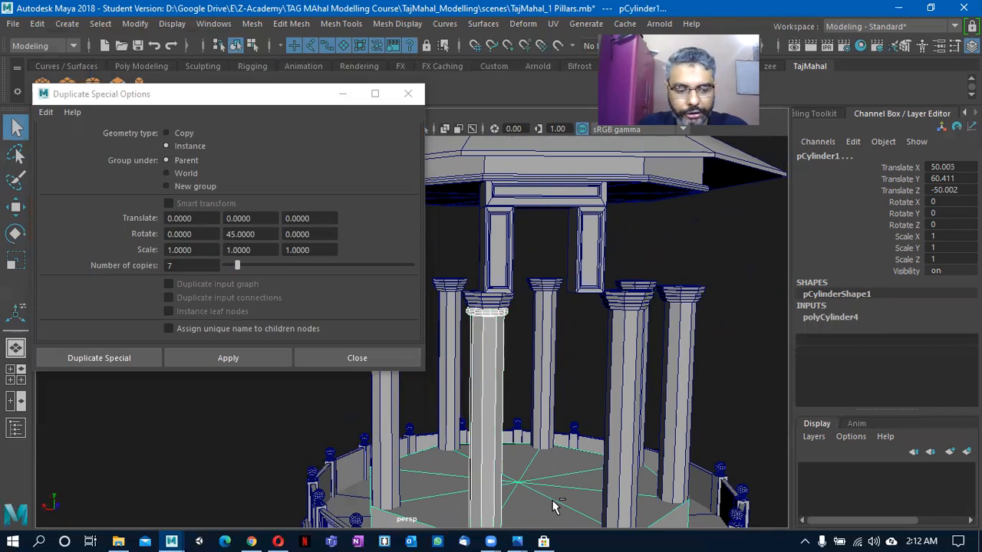
pyautogui.hotkey('ctrl', '1')
pyautogui.click(408, 95)
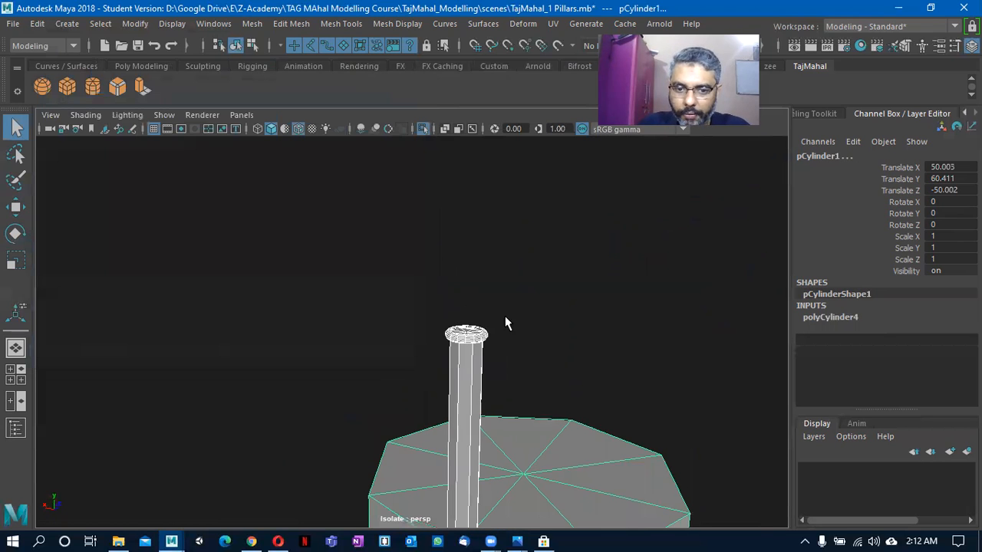
# Select only the ring in the top view and move its pivot along Z to about the floor's centre.
pyautogui.press('space')
pyautogui.moveTo(504, 317); pyautogui.dragTo(432, 323)
pyautogui.click(594, 220)
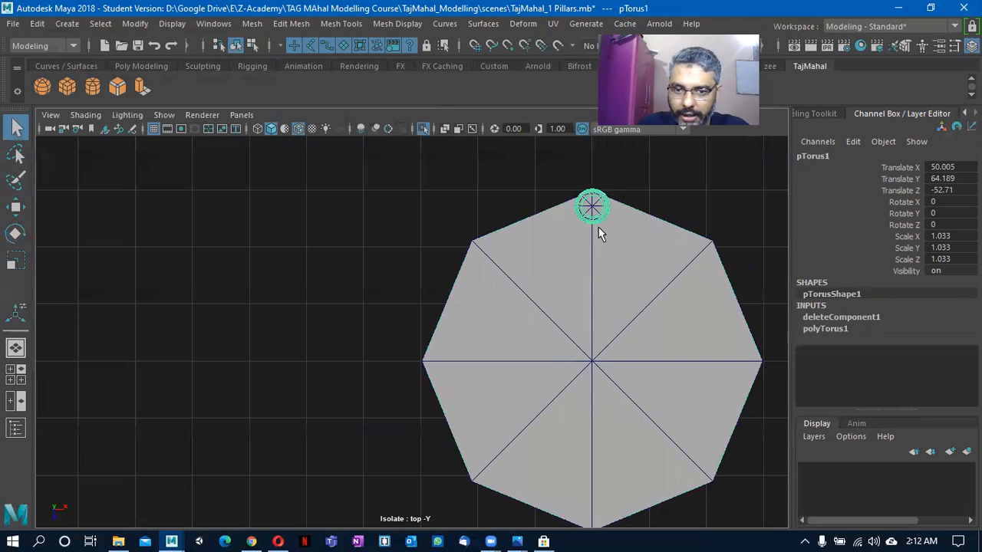
pyautogui.keyDown('alt'); pyautogui.moveTo(562, 302); pyautogui.dragTo(496, 333, button='middle'); pyautogui.keyUp('alt')
pyautogui.keyDown('alt'); pyautogui.moveTo(496, 333); pyautogui.dragTo(517, 333, button='right'); pyautogui.keyUp('alt')
pyautogui.keyDown('alt'); pyautogui.moveTo(517, 333); pyautogui.dragTo(484, 316, button='middle'); pyautogui.keyUp('alt')
pyautogui.press('w')
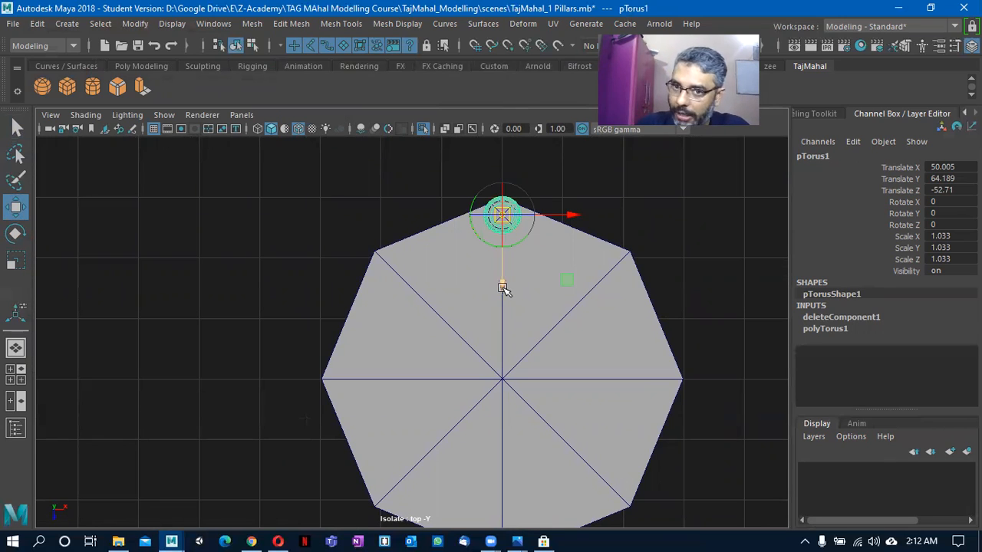
pyautogui.moveTo(502, 290); pyautogui.dragTo(500, 455)
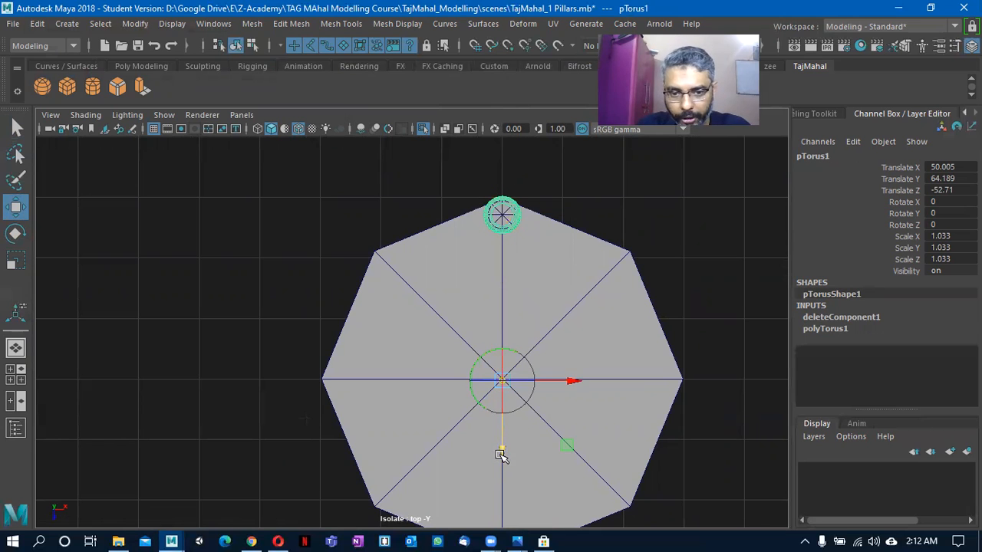
# Fine-tune the ring's pivot along Z onto the point where the floor's spokes meet.
pyautogui.press('f')
pyautogui.keyDown('alt'); pyautogui.moveTo(476, 437); pyautogui.dragTo(509, 101, button='middle'); pyautogui.keyUp('alt')
pyautogui.scroll(-6, 532, 351)
pyautogui.keyDown('alt'); pyautogui.moveTo(474, 400); pyautogui.dragTo(524, 111, button='middle'); pyautogui.keyUp('alt')
pyautogui.scroll(4, 647, 351)
pyautogui.moveTo(522, 300); pyautogui.dragTo(522, 303)
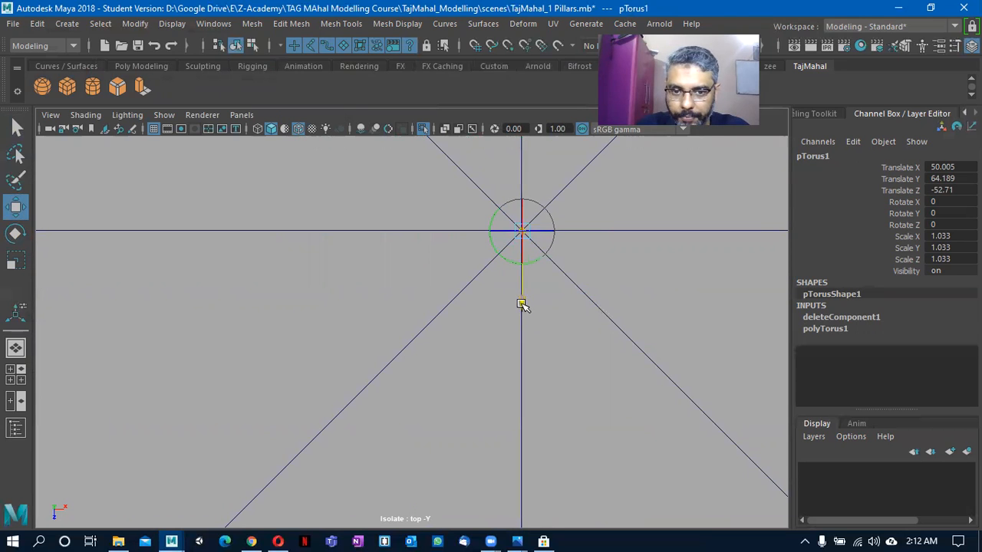
# Try rotating a duplicate of the ring around the floor's centre to the neighbouring spoke, and reset its Y rotation to 0.
pyautogui.scroll(-5, 427, 307)
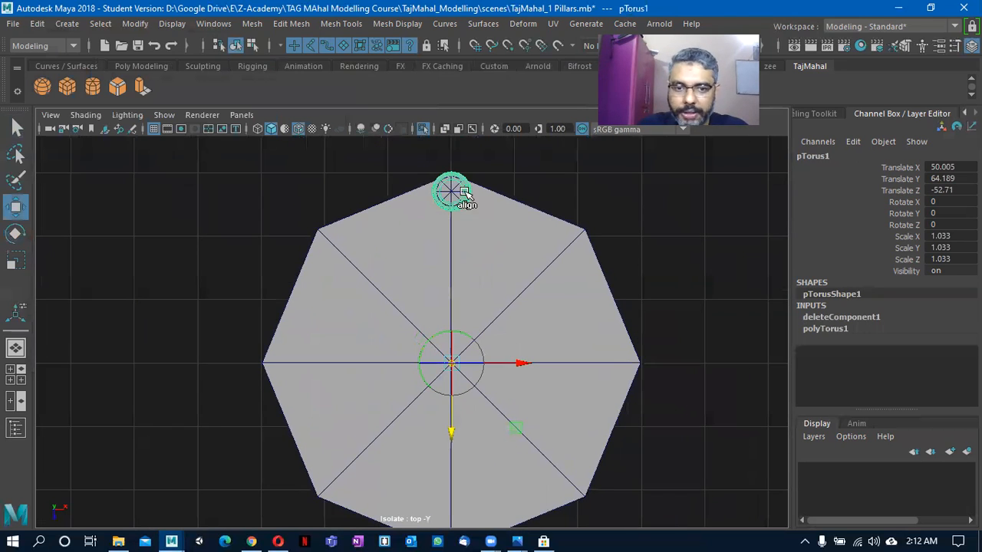
pyautogui.press('d')
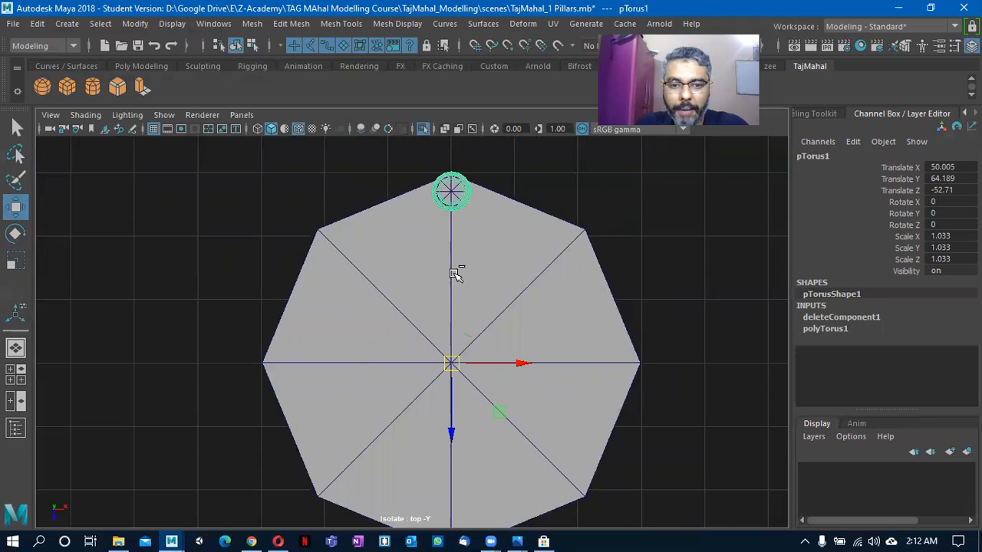
pyautogui.hotkey('ctrl', 'd')
pyautogui.press('e')
pyautogui.moveTo(484, 315); pyautogui.dragTo(438, 304)
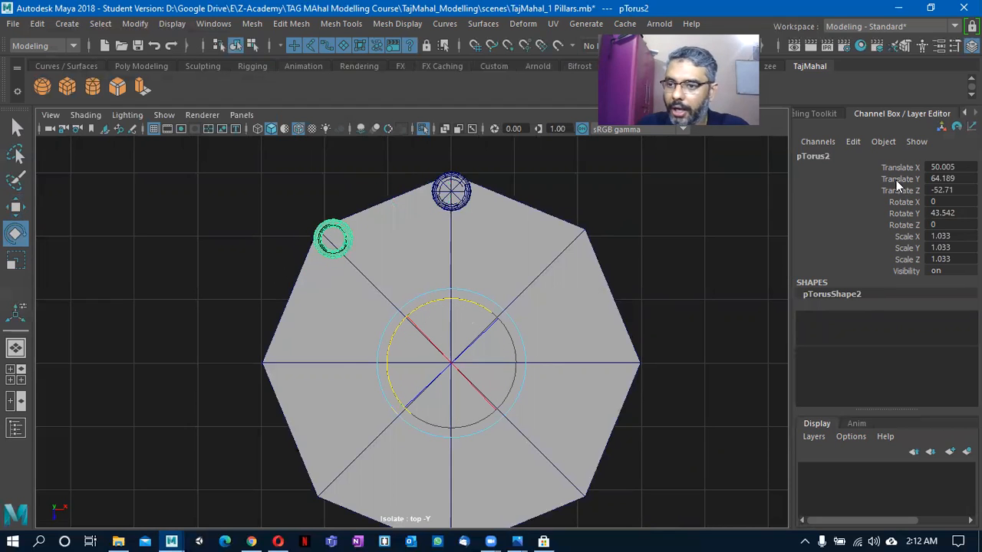
pyautogui.doubleClick(945, 213)
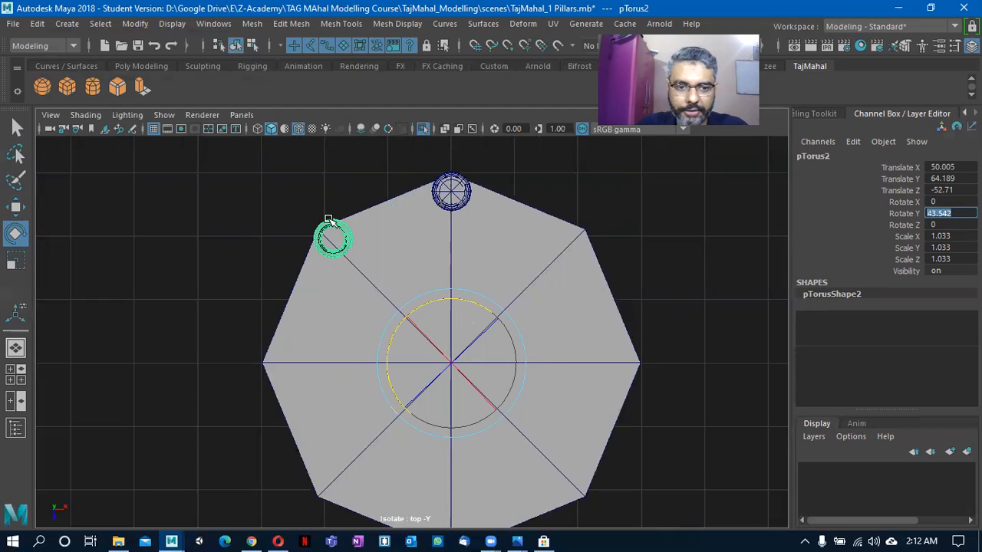
pyautogui.write('0')
pyautogui.press('Return')
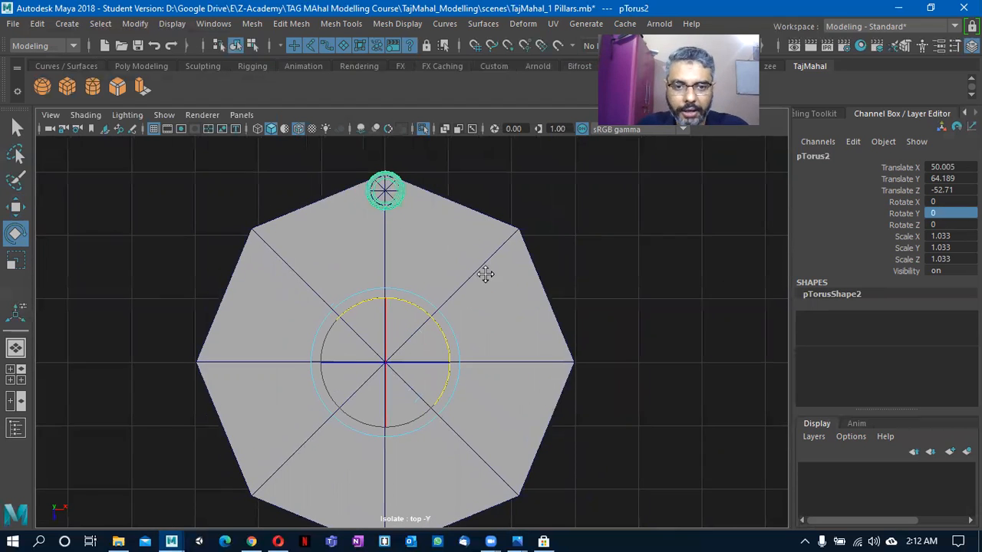
pyautogui.click(481, 276)
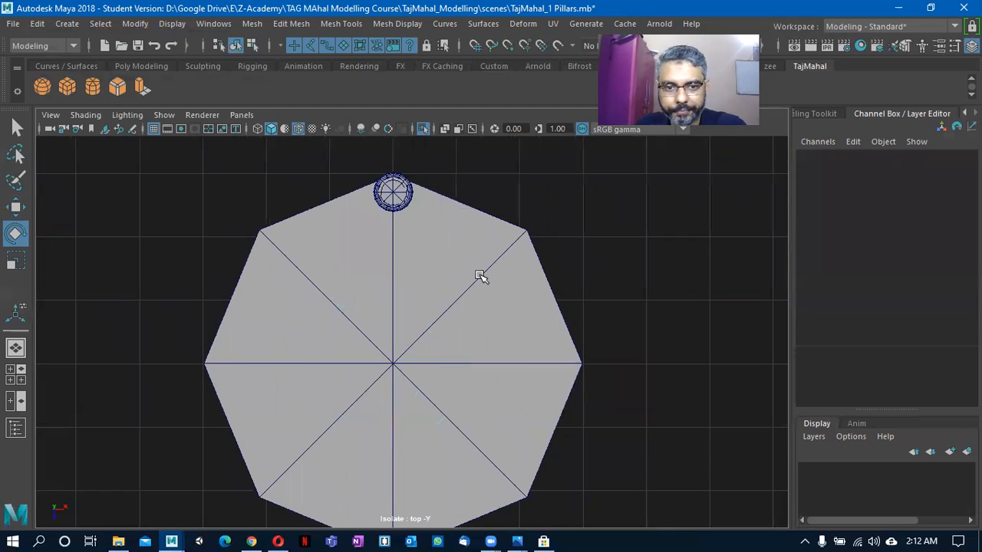
# Create seven instances of the ring under its parent with Duplicate Special, each rotated 45 degrees about Y.
pyautogui.click(411, 202)
pyautogui.click(38, 23)
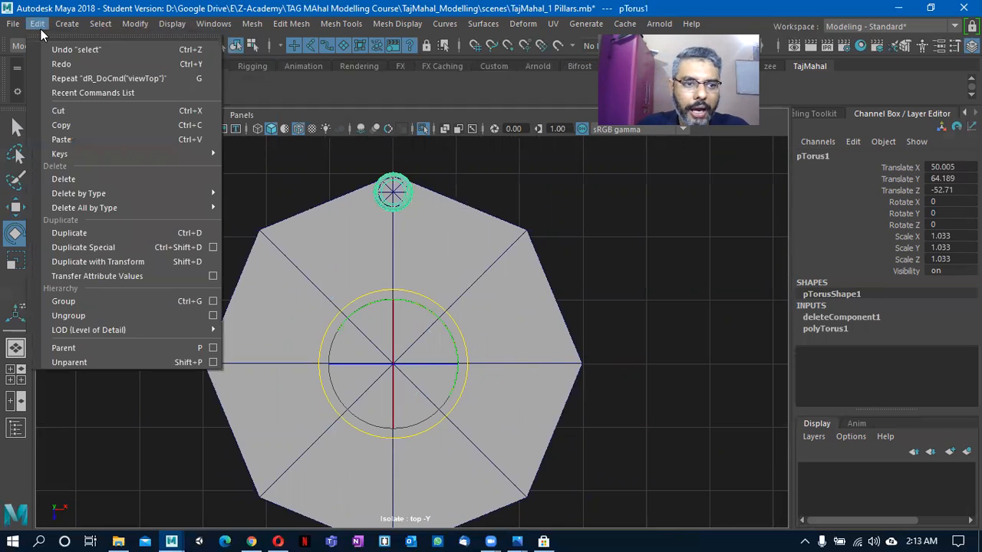
pyautogui.click(213, 249)
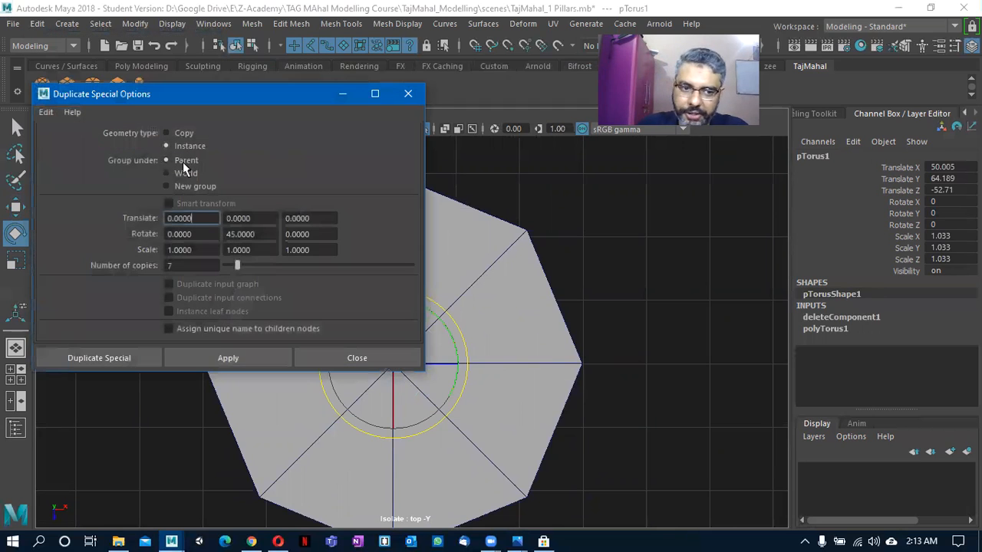
pyautogui.moveTo(273, 236); pyautogui.dragTo(187, 235)
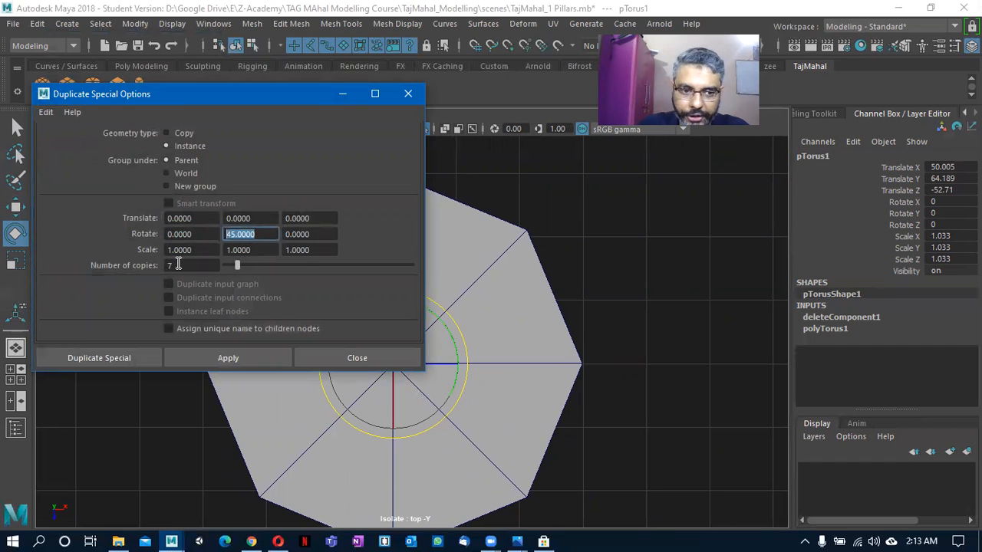
pyautogui.click(256, 360)
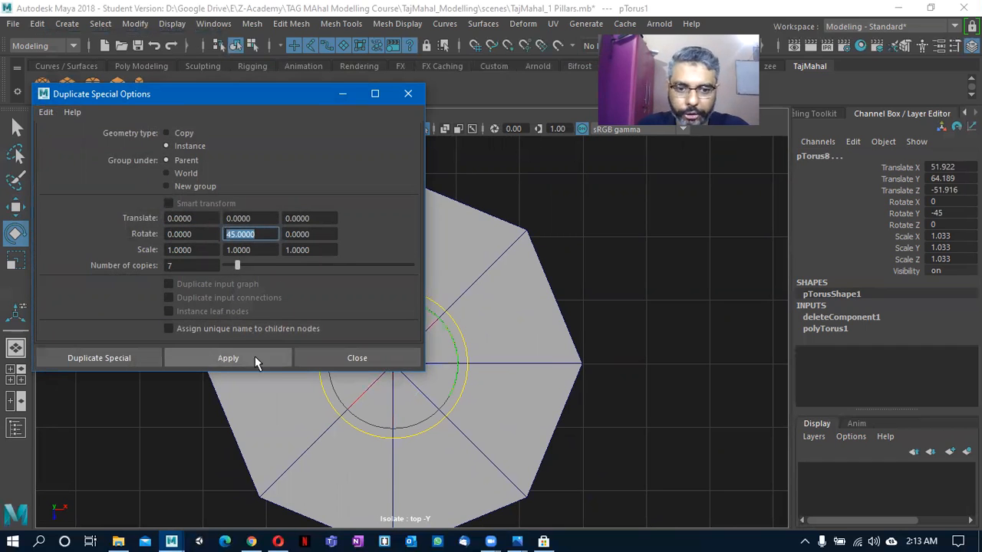
pyautogui.click(409, 94)
# Return to the perspective view and turn off isolation to check the instanced rings on the pillars.
pyautogui.keyDown('alt'); pyautogui.moveTo(500, 297); pyautogui.dragTo(529, 292, button='middle'); pyautogui.keyUp('alt')
pyautogui.press('space')
pyautogui.moveTo(523, 295); pyautogui.dragTo(522, 258)
pyautogui.keyDown('alt'); pyautogui.moveTo(425, 358); pyautogui.dragTo(432, 362); pyautogui.keyUp('alt')
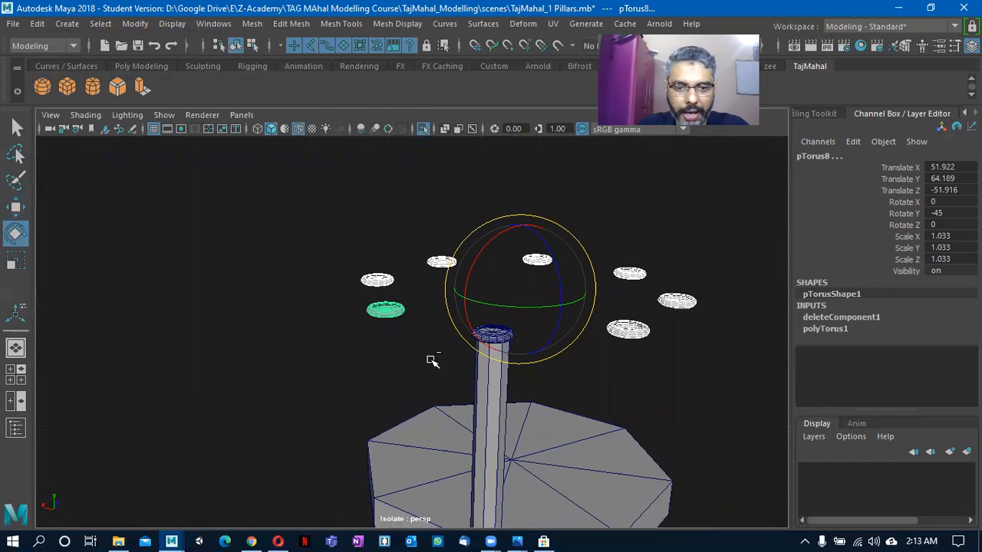
pyautogui.hotkey('ctrl', '1')
pyautogui.keyDown('alt'); pyautogui.moveTo(332, 342); pyautogui.dragTo(357, 332); pyautogui.keyUp('alt')
pyautogui.click(244, 312)
# Isolate the panelled frame's beam and two uprights together with the two pillar capitals beneath them.
pyautogui.keyDown('alt'); pyautogui.moveTo(339, 377); pyautogui.dragTo(391, 397); pyautogui.keyUp('alt')
pyautogui.keyDown('alt'); pyautogui.moveTo(505, 361); pyautogui.dragTo(493, 394, button='middle'); pyautogui.keyUp('alt')
pyautogui.keyDown('alt'); pyautogui.moveTo(515, 392); pyautogui.dragTo(465, 437); pyautogui.keyUp('alt')
pyautogui.click(468, 309)
pyautogui.keyDown('alt'); pyautogui.moveTo(468, 309); pyautogui.dragTo(409, 247); pyautogui.keyUp('alt')
pyautogui.click(414, 247)
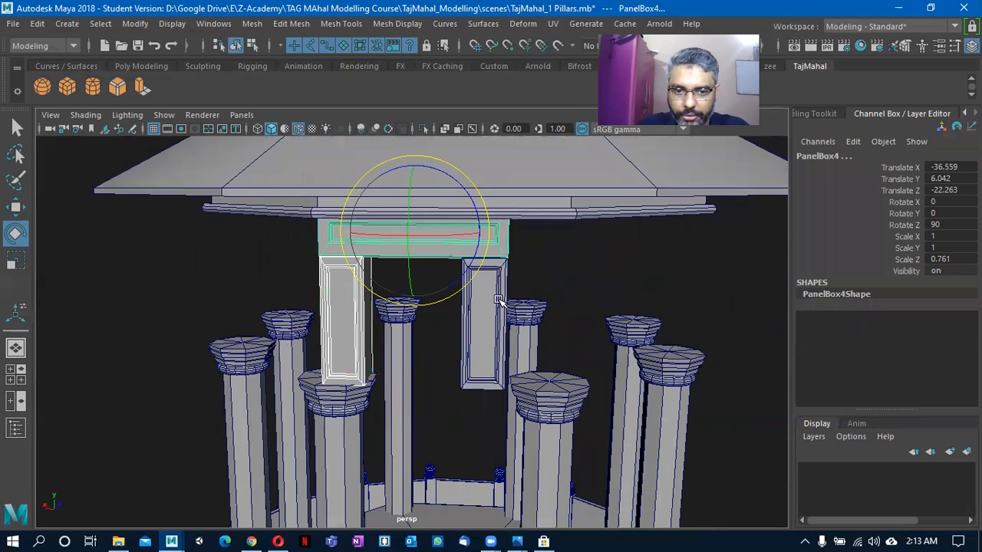
pyautogui.click(499, 301)
pyautogui.click(548, 391)
pyautogui.keyDown('shift'); pyautogui.click(354, 399); pyautogui.keyUp('shift')
pyautogui.keyDown('alt'); pyautogui.moveTo(400, 409); pyautogui.dragTo(520, 329); pyautogui.keyUp('alt')
pyautogui.hotkey('ctrl', '1')
# Examine from the top view how the beam panel's ends line up with the two capitals.
pyautogui.press('space')
pyautogui.moveTo(426, 319); pyautogui.dragTo(433, 326)
pyautogui.keyDown('alt'); pyautogui.moveTo(372, 260); pyautogui.dragTo(432, 350, button='middle'); pyautogui.keyUp('alt')
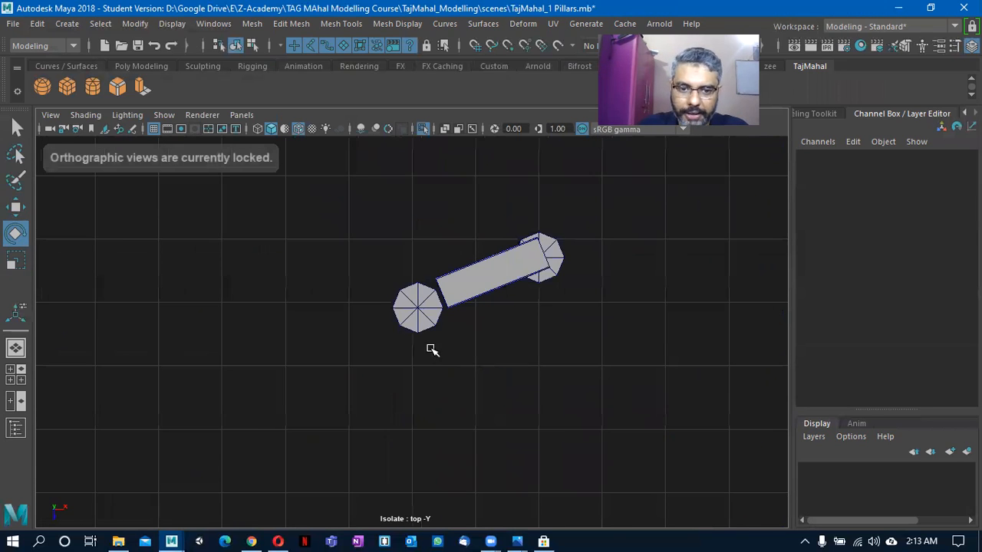
pyautogui.scroll(3, 432, 350)
pyautogui.click(538, 256)
pyautogui.scroll(5, 501, 346)
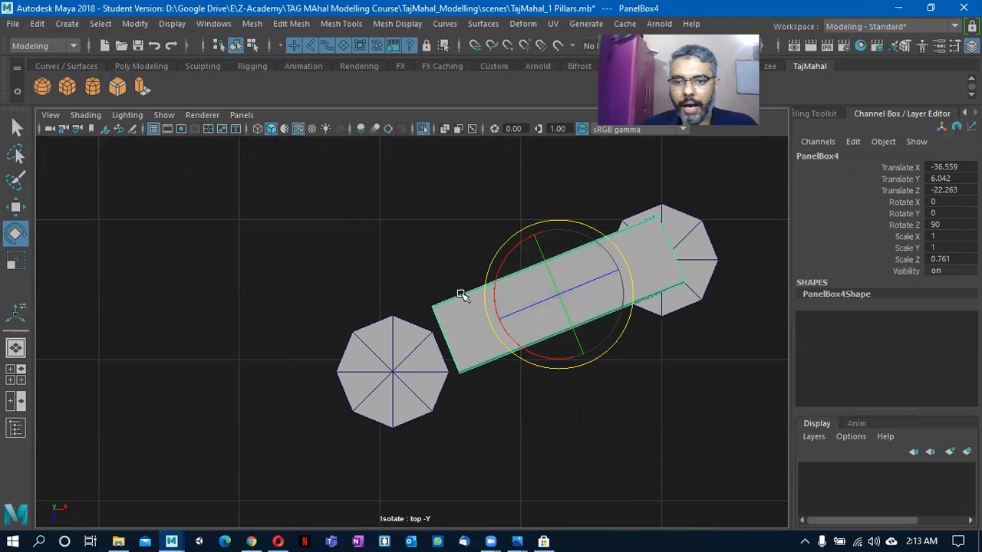
pyautogui.keyDown('alt'); pyautogui.moveTo(511, 309); pyautogui.dragTo(466, 339, button='middle'); pyautogui.keyUp('alt')
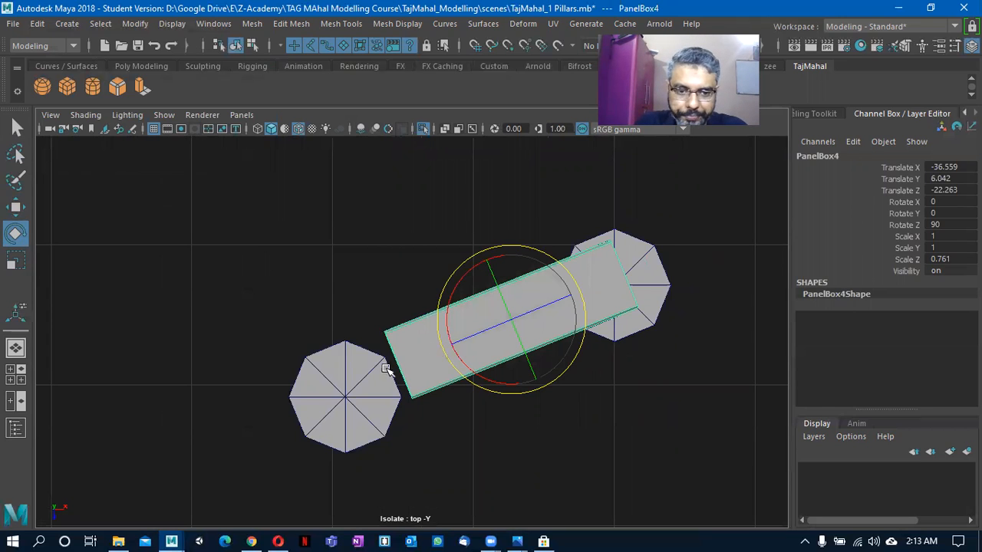
pyautogui.keyDown('alt'); pyautogui.moveTo(506, 399); pyautogui.dragTo(493, 449, button='middle'); pyautogui.keyUp('alt')
pyautogui.click(362, 423)
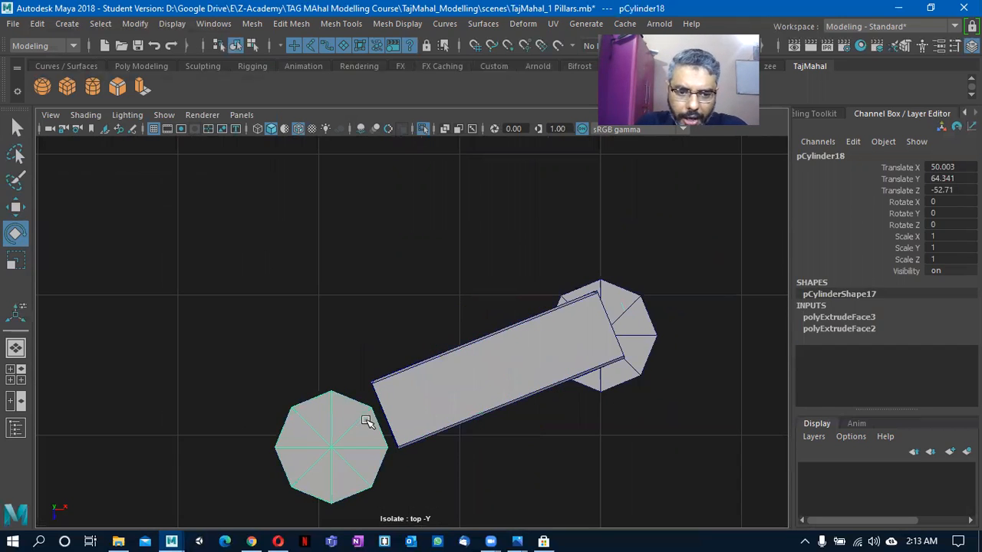
pyautogui.click(642, 305)
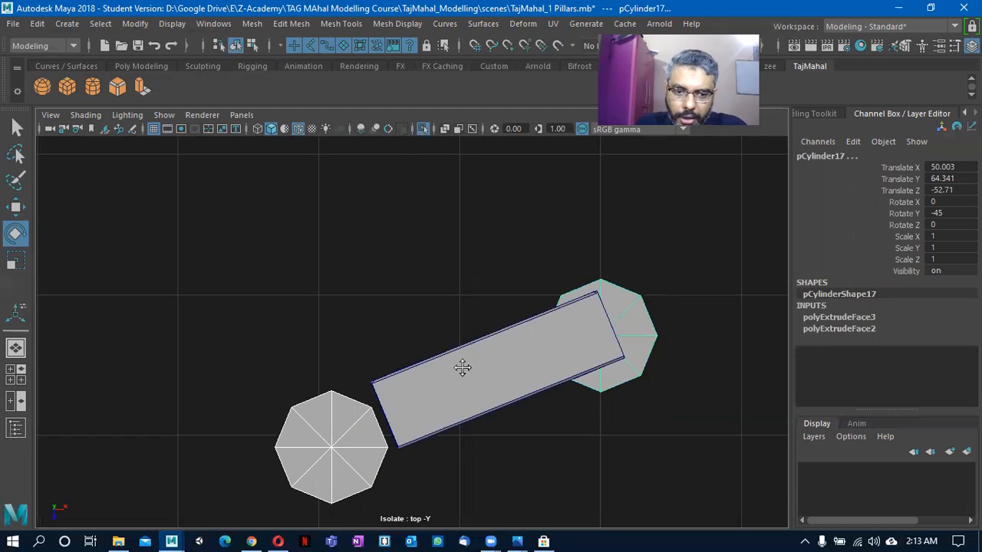
pyautogui.keyDown('alt'); pyautogui.moveTo(462, 368); pyautogui.dragTo(462, 354, button='middle'); pyautogui.keyUp('alt')
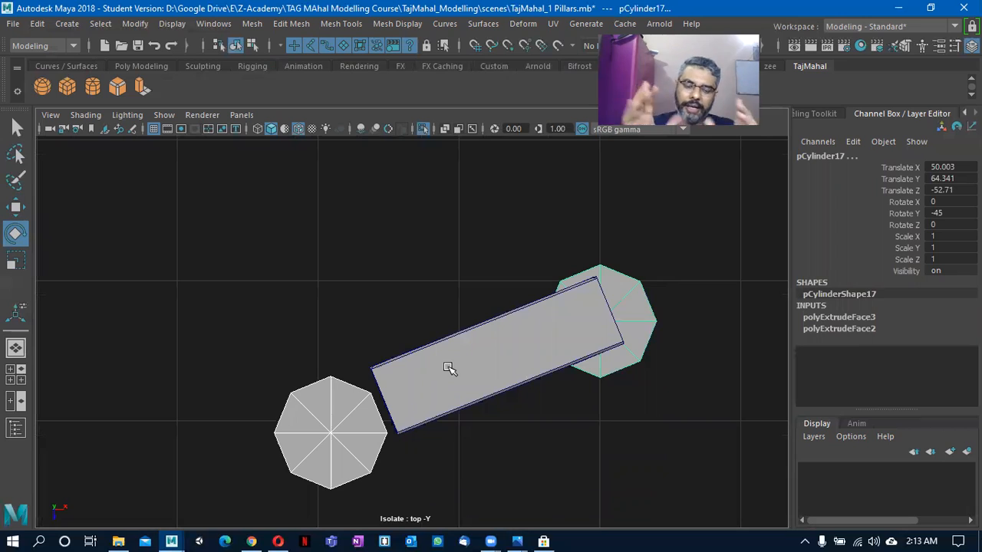
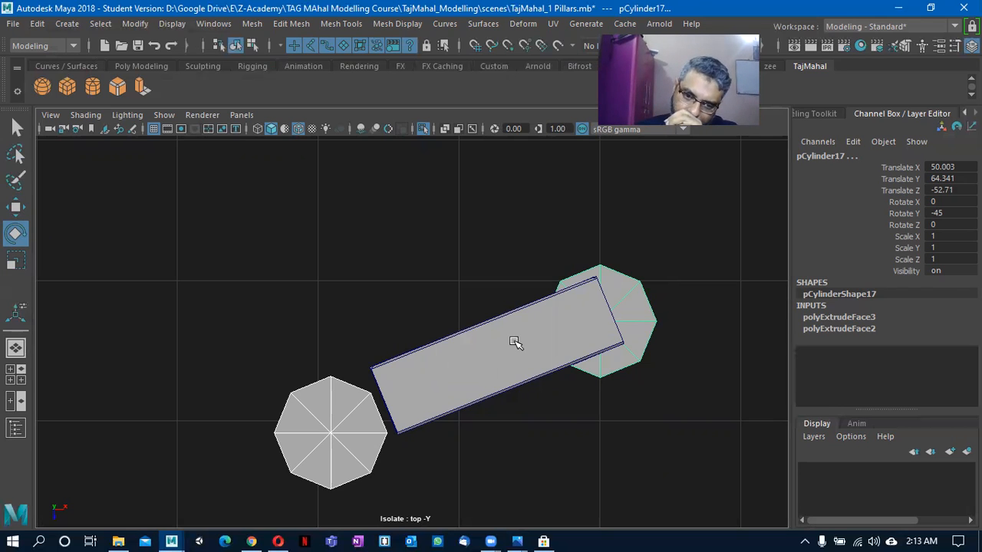
# Select the vertices at the end of the beam panel that falls short of its capital.
pyautogui.press('w')
pyautogui.click(512, 362)
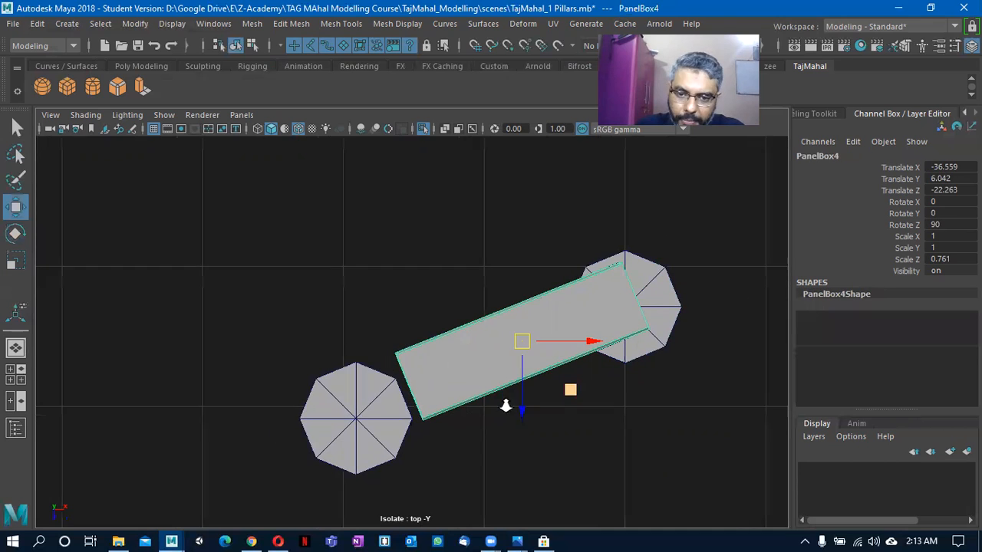
pyautogui.moveTo(464, 129); pyautogui.dragTo(438, 134, button='right')
pyautogui.moveTo(296, 305); pyautogui.dragTo(530, 542)
pyautogui.keyDown('alt'); pyautogui.moveTo(494, 390); pyautogui.dragTo(499, 369, button='middle'); pyautogui.keyUp('alt')
pyautogui.keyDown('alt'); pyautogui.moveTo(520, 312); pyautogui.dragTo(533, 296, button='middle'); pyautogui.keyUp('alt')
pyautogui.scroll(1, 567, 320)
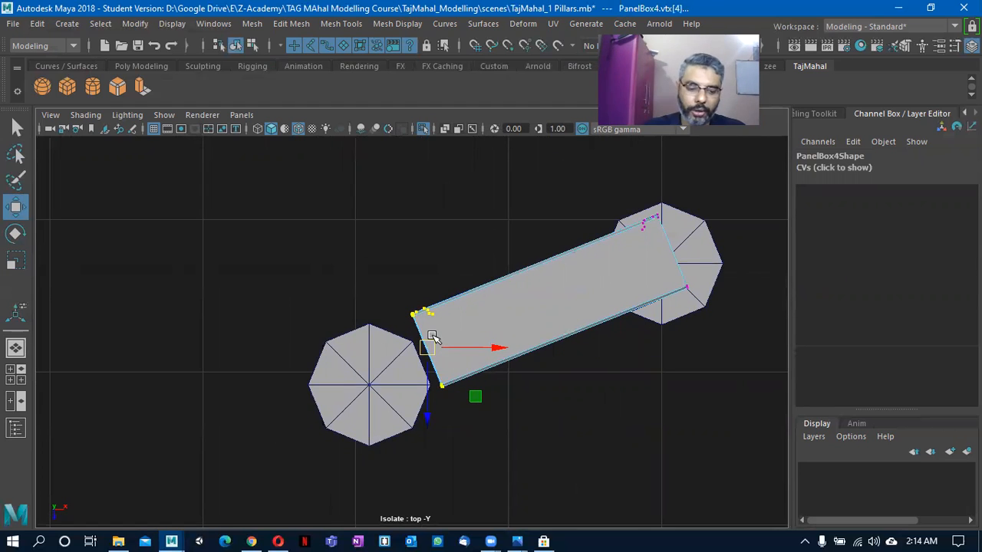
# Set the Move tool's axis orientation to Object and shift its settings window clear of the selected vertices.
pyautogui.click(956, 46)
pyautogui.click(290, 145)
pyautogui.click(315, 149)
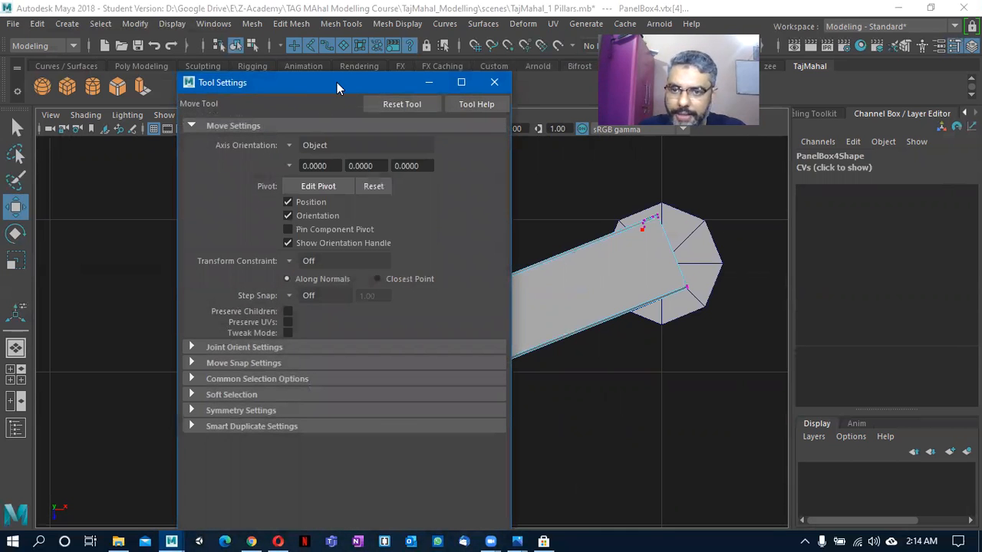
pyautogui.doubleClick(336, 82)
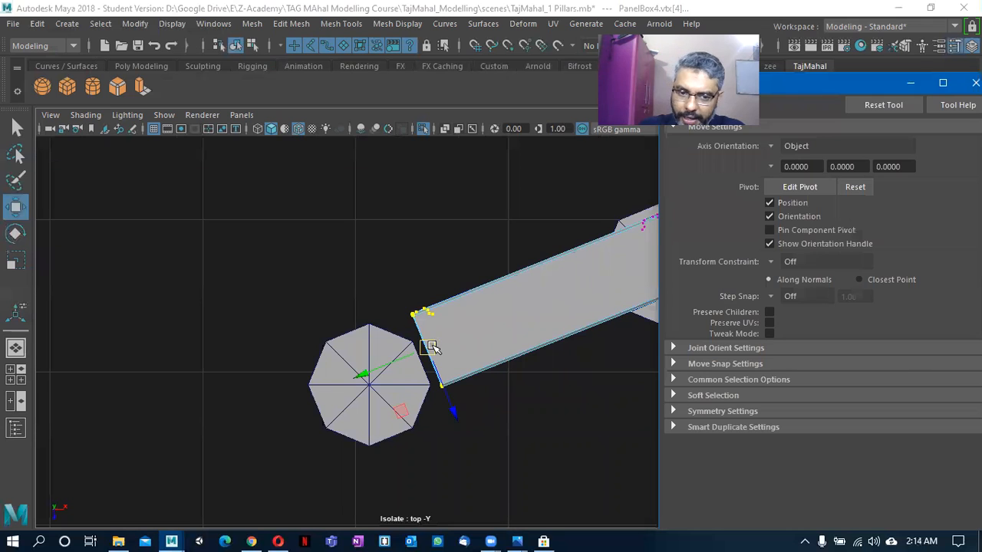
# Extend the beam panel's end along its own length to the capital's centre and return to object mode.
pyautogui.moveTo(353, 378); pyautogui.dragTo(305, 381)
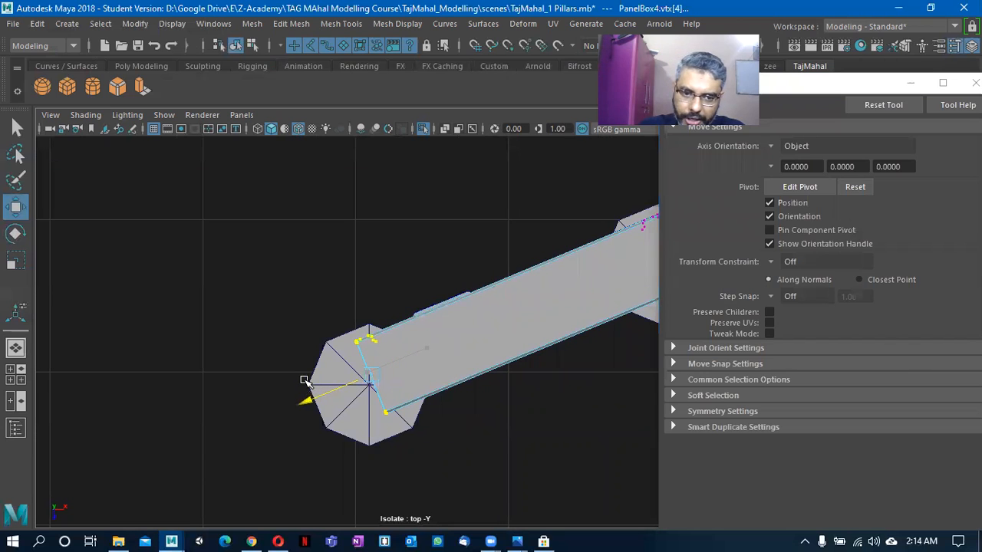
pyautogui.keyDown('alt'); pyautogui.moveTo(377, 363); pyautogui.dragTo(322, 373, button='middle'); pyautogui.keyUp('alt')
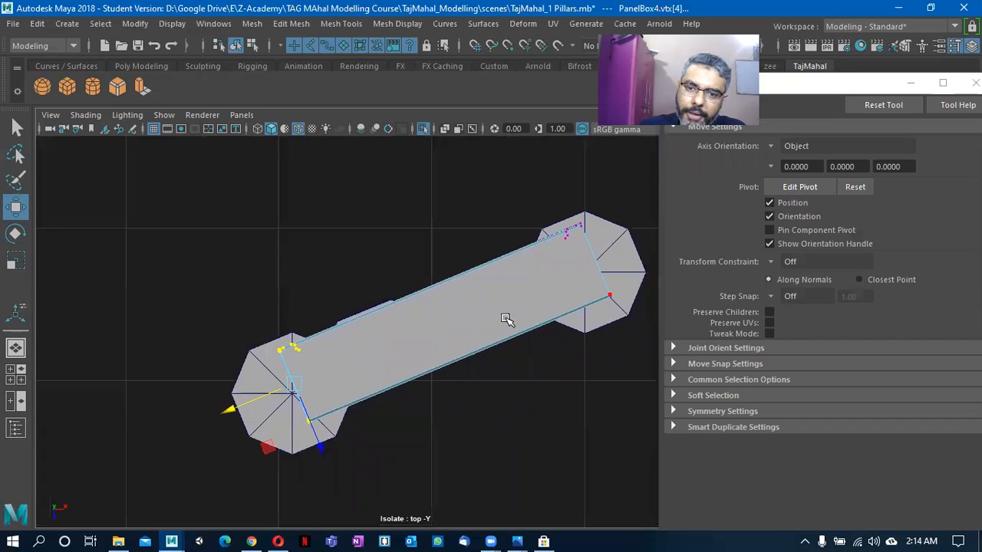
pyautogui.moveTo(248, 394); pyautogui.dragTo(230, 410)
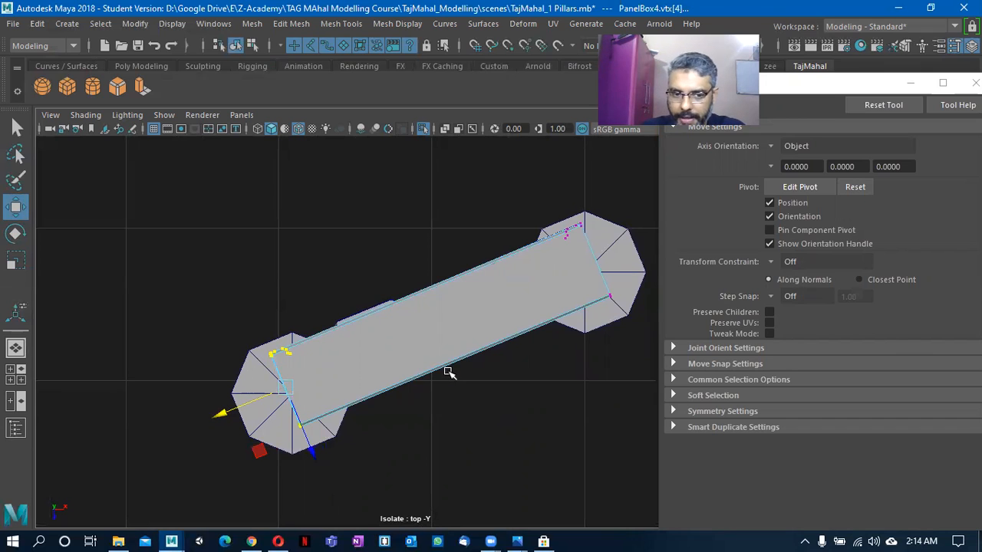
pyautogui.moveTo(408, 356); pyautogui.dragTo(563, 169, button='right')
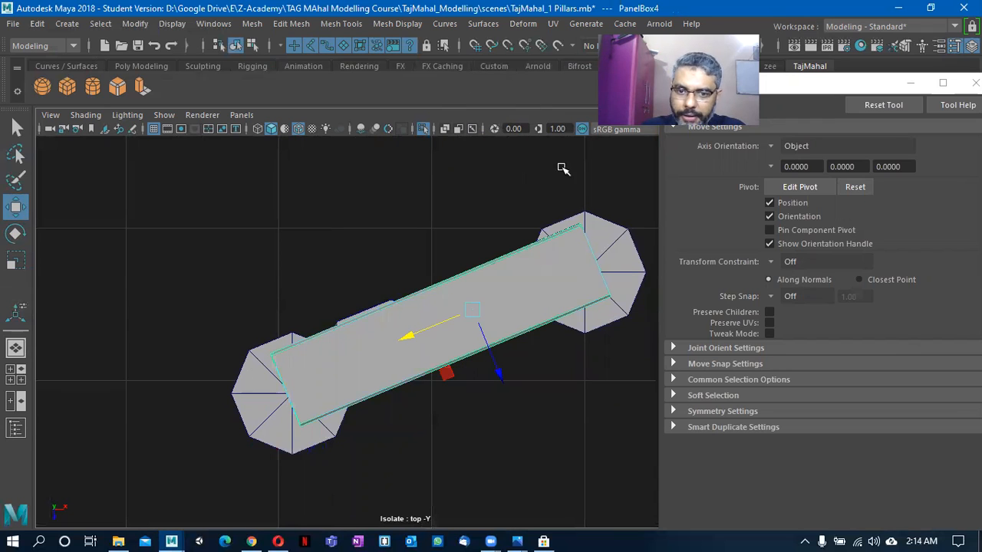
# Duplicate the upright panel that stands on a capital and place the copy directly beside it, outside the frame, along its X axis.
pyautogui.press('space')
pyautogui.moveTo(457, 314); pyautogui.dragTo(463, 265)
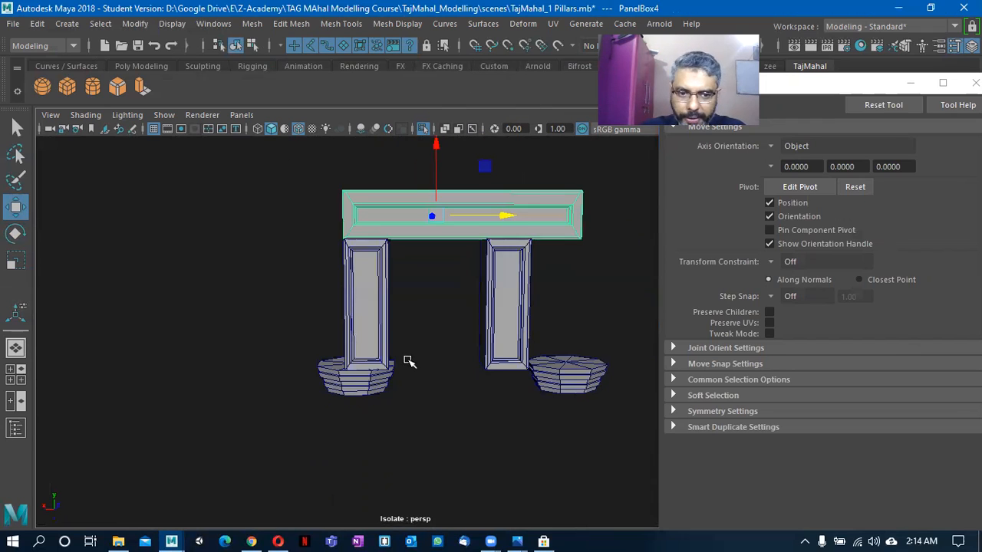
pyautogui.keyDown('alt'); pyautogui.moveTo(408, 359); pyautogui.dragTo(395, 362, button='middle'); pyautogui.keyUp('alt')
pyautogui.click(393, 349)
pyautogui.click(367, 326)
pyautogui.keyDown('alt'); pyautogui.moveTo(367, 327); pyautogui.dragTo(423, 401); pyautogui.keyUp('alt')
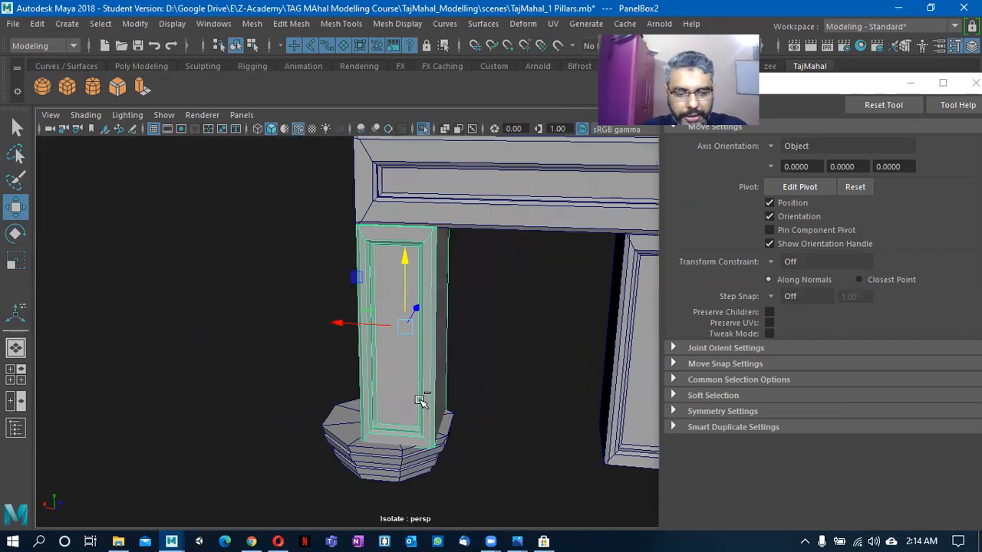
pyautogui.moveTo(339, 325); pyautogui.dragTo(323, 297)
pyautogui.keyDown('alt'); pyautogui.moveTo(525, 242); pyautogui.dragTo(494, 335, button='middle'); pyautogui.keyUp('alt')
pyautogui.scroll(-4, 494, 335)
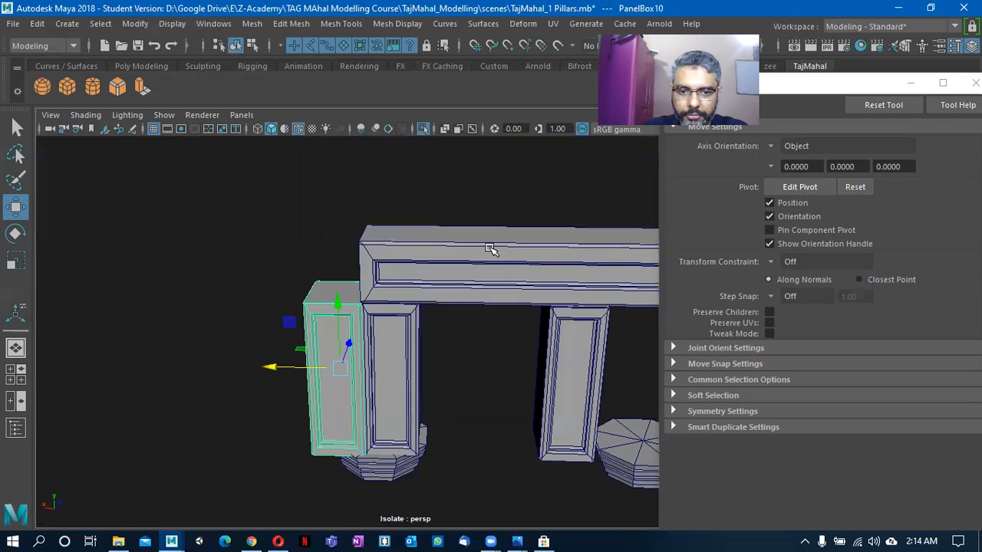
# Move the beam panel along its Z axis clear of the uprights and show the two adjoining uprights in the top view.
pyautogui.click(493, 250)
pyautogui.keyDown('alt'); pyautogui.moveTo(517, 355); pyautogui.dragTo(331, 358); pyautogui.keyUp('alt')
pyautogui.press('space')
pyautogui.keyDown('alt'); pyautogui.moveTo(456, 312); pyautogui.dragTo(144, 348, button='middle'); pyautogui.keyUp('alt')
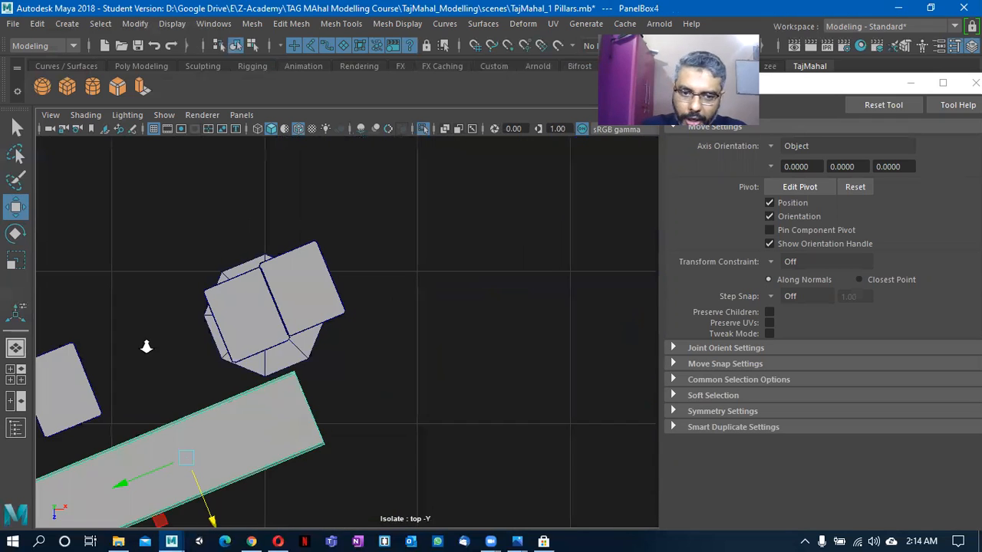
pyautogui.scroll(2, 144, 347)
pyautogui.keyDown('alt'); pyautogui.moveTo(245, 299); pyautogui.dragTo(452, 327, button='middle'); pyautogui.keyUp('alt')
pyautogui.scroll(3, 445, 341)
# Try to rotate the copied upright panel together with the capital in the top view.
pyautogui.click(426, 373)
pyautogui.keyDown('alt'); pyautogui.moveTo(464, 292); pyautogui.dragTo(468, 348, button='middle'); pyautogui.keyUp('alt')
pyautogui.scroll(1, 464, 357)
pyautogui.moveTo(423, 397)
pyautogui.mouseDown()
pyautogui.moveTo(414, 379)
pyautogui.moveTo(422, 396)
pyautogui.mouseUp()
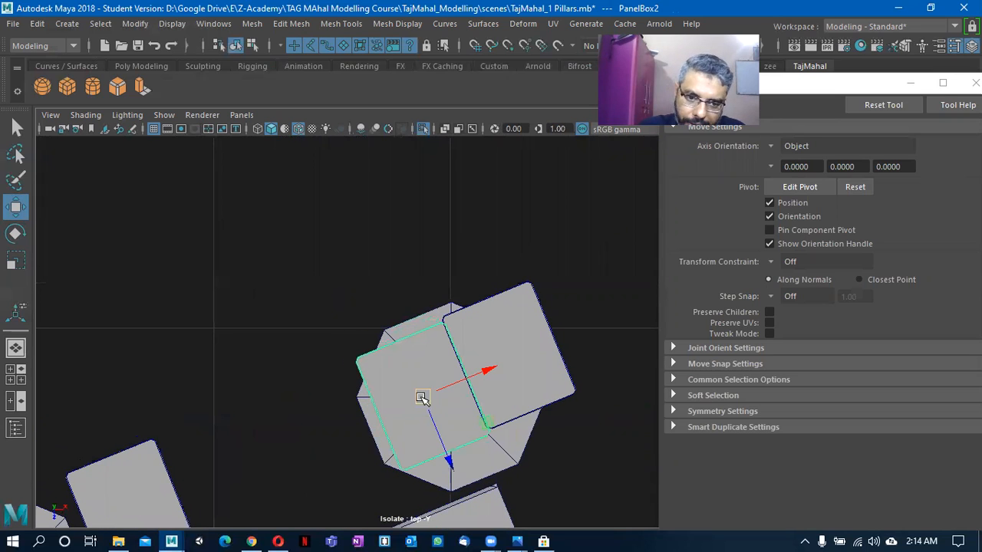
pyautogui.click(501, 347)
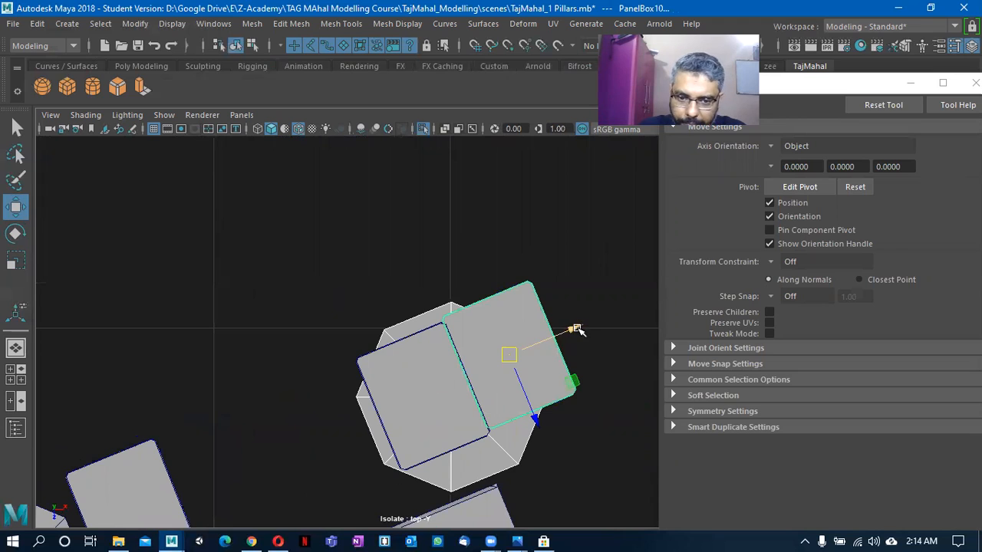
pyautogui.press('e')
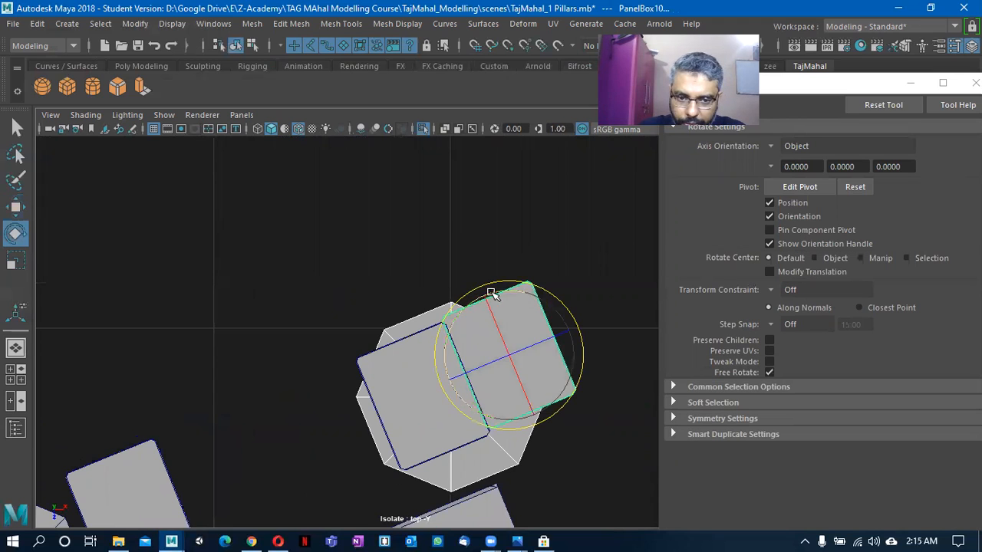
pyautogui.moveTo(493, 286); pyautogui.dragTo(520, 296)
pyautogui.hotkey('ctrl', 'z')
pyautogui.click(566, 237)
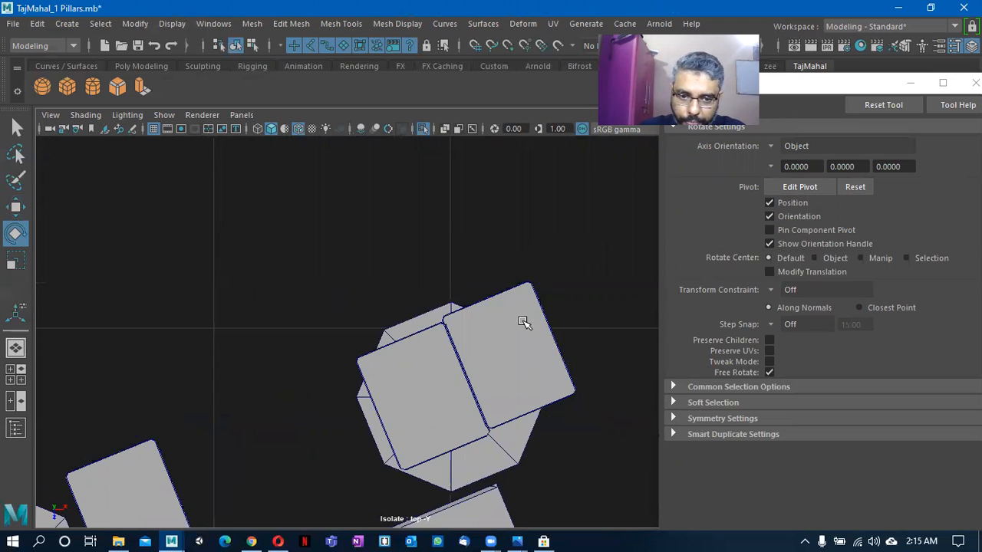
# Try to straighten the copied upright panel by rotation and move it over the capital next to the original upright.
pyautogui.click(495, 334)
pyautogui.moveTo(460, 329); pyautogui.dragTo(467, 307)
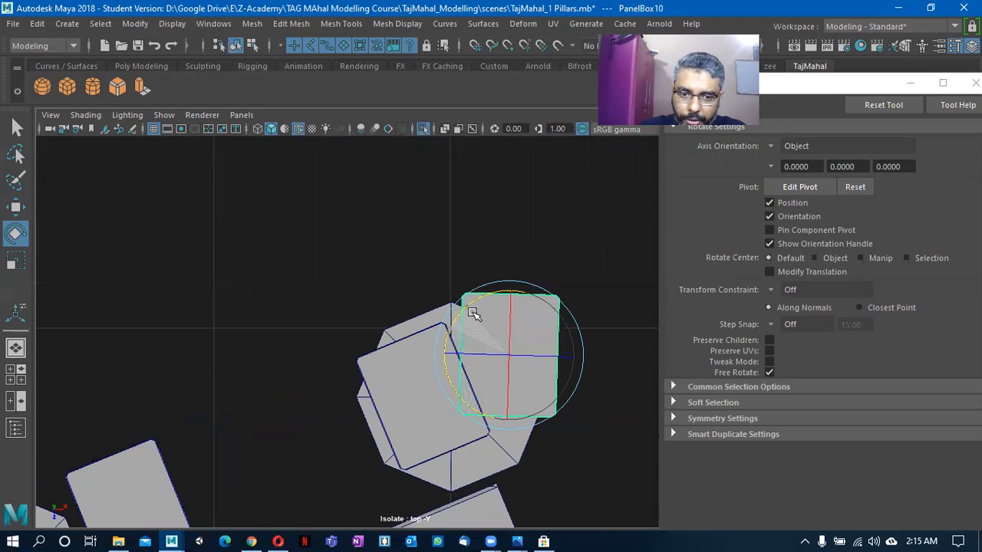
pyautogui.press('w')
pyautogui.moveTo(510, 354); pyautogui.dragTo(489, 382)
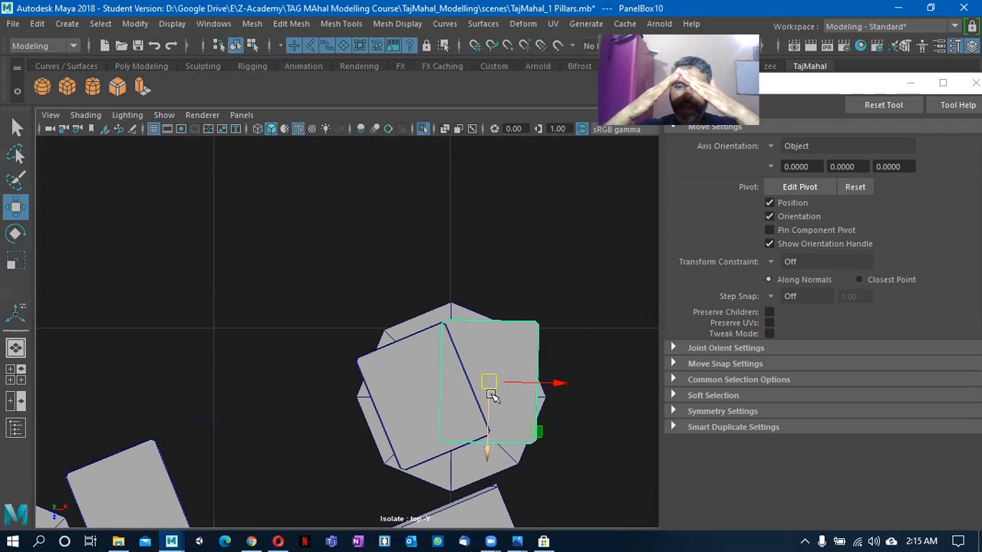
pyautogui.keyDown('alt'); pyautogui.moveTo(446, 397); pyautogui.dragTo(514, 316, button='middle'); pyautogui.keyUp('alt')
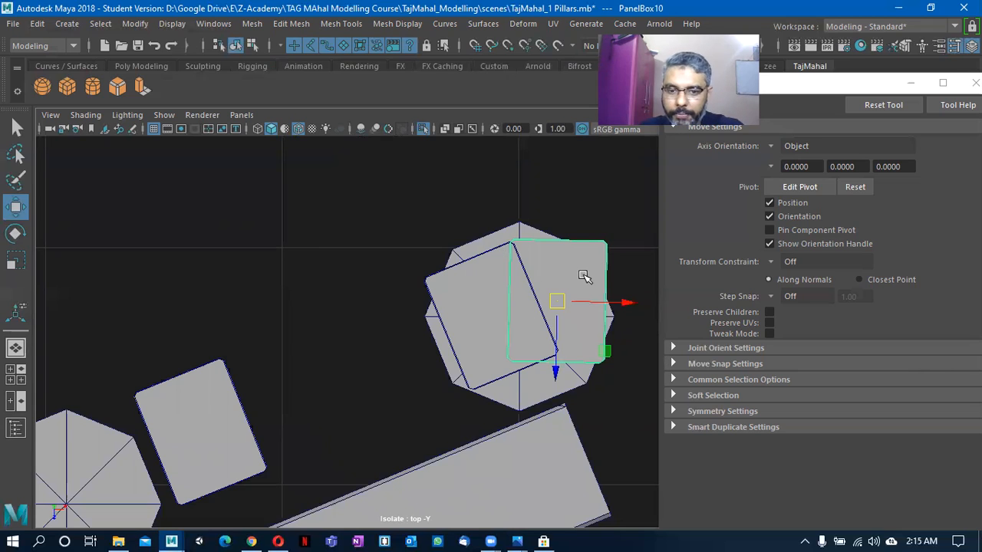
# Delete the copied upright and move the frame's left upright along its X axis onto its capital, near the centre.
pyautogui.press('Delete')
pyautogui.click(536, 307)
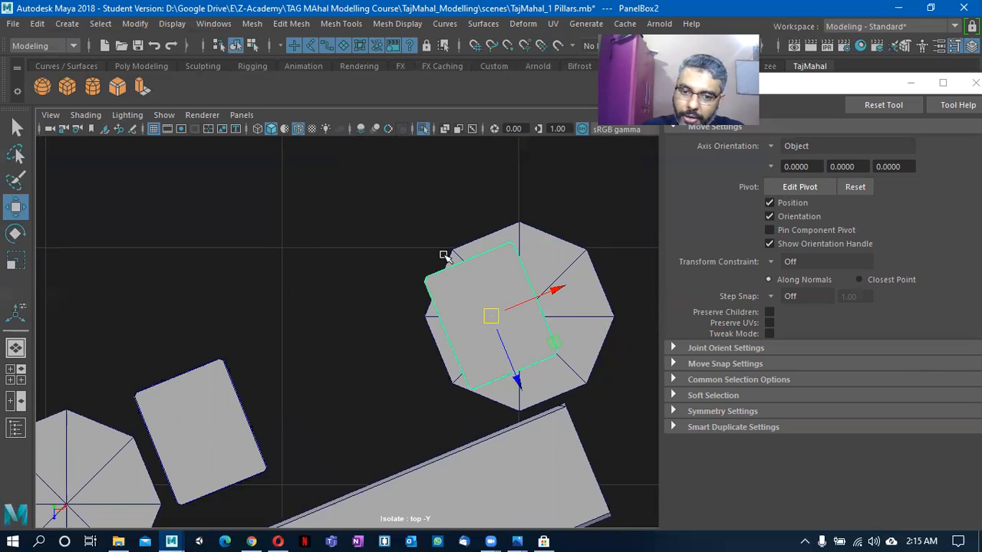
pyautogui.click(219, 434)
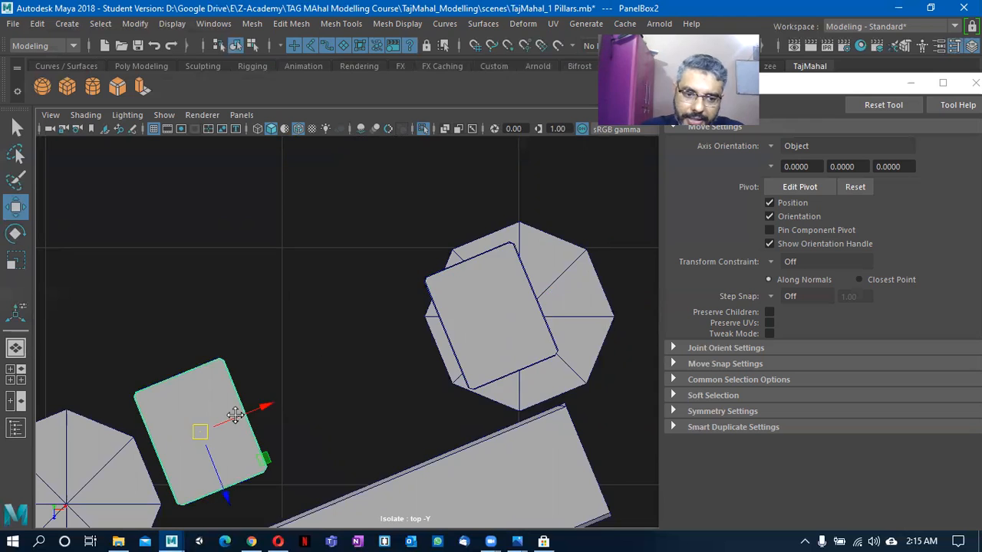
pyautogui.keyDown('alt'); pyautogui.moveTo(235, 416); pyautogui.dragTo(412, 299, button='middle'); pyautogui.keyUp('alt')
pyautogui.moveTo(412, 298); pyautogui.dragTo(324, 339)
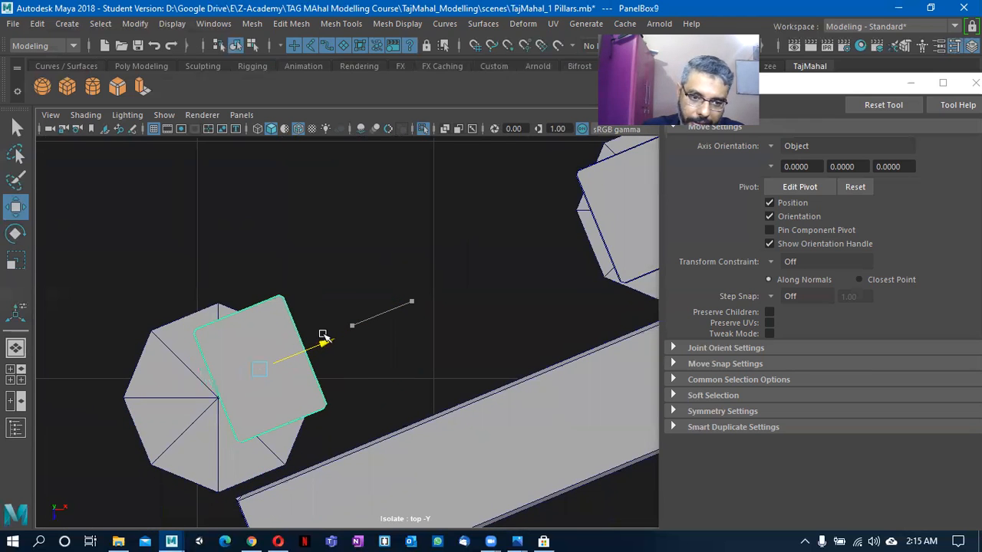
# Shift the right upright along its X and Z axes to meet its capital's centre and outer edge, consulting the tajmahal- Minars.jpg photo.
pyautogui.click(606, 257)
pyautogui.keyDown('alt'); pyautogui.moveTo(606, 257); pyautogui.dragTo(488, 311, button='middle'); pyautogui.keyUp('alt')
pyautogui.moveTo(583, 244); pyautogui.dragTo(566, 253)
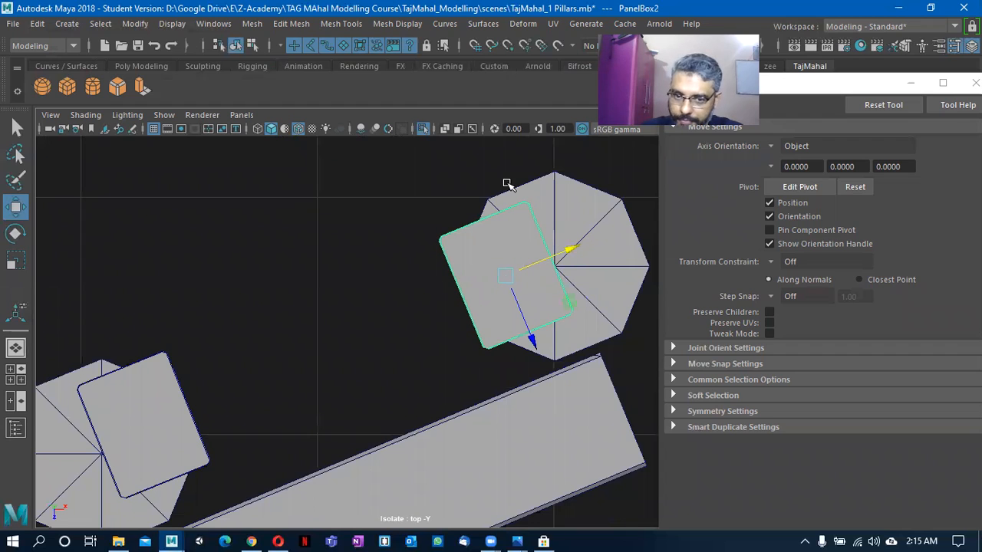
pyautogui.moveTo(533, 343); pyautogui.dragTo(523, 329)
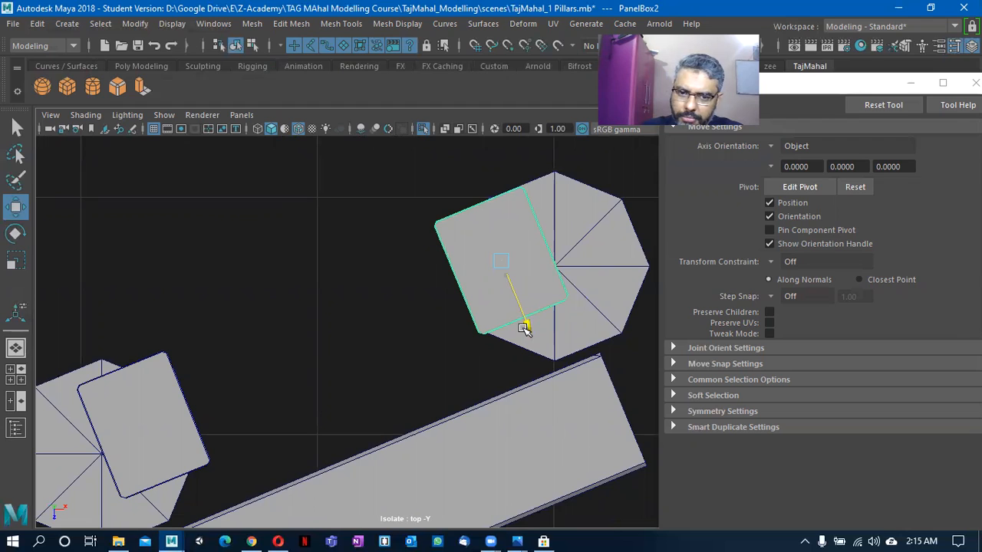
pyautogui.hotkey('alt', 'Tab')
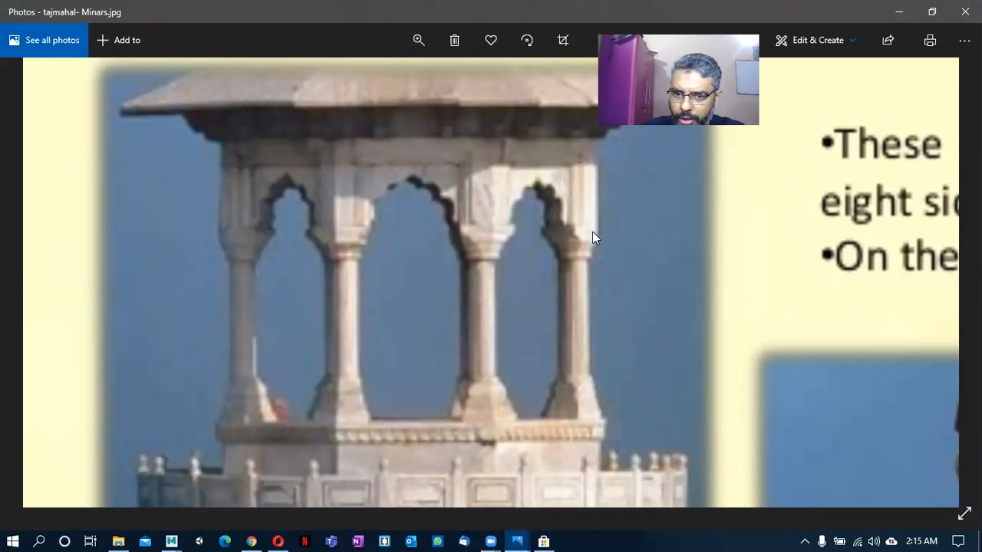
pyautogui.hotkey('alt', 'Tab')
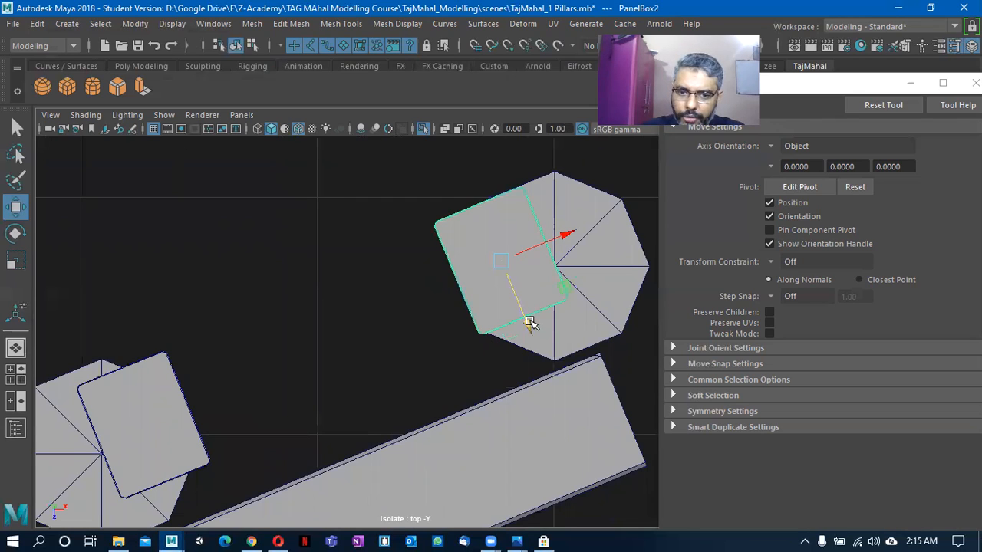
pyautogui.moveTo(529, 326); pyautogui.dragTo(529, 330)
pyautogui.moveTo(567, 238); pyautogui.dragTo(565, 239)
pyautogui.moveTo(528, 330); pyautogui.dragTo(526, 322)
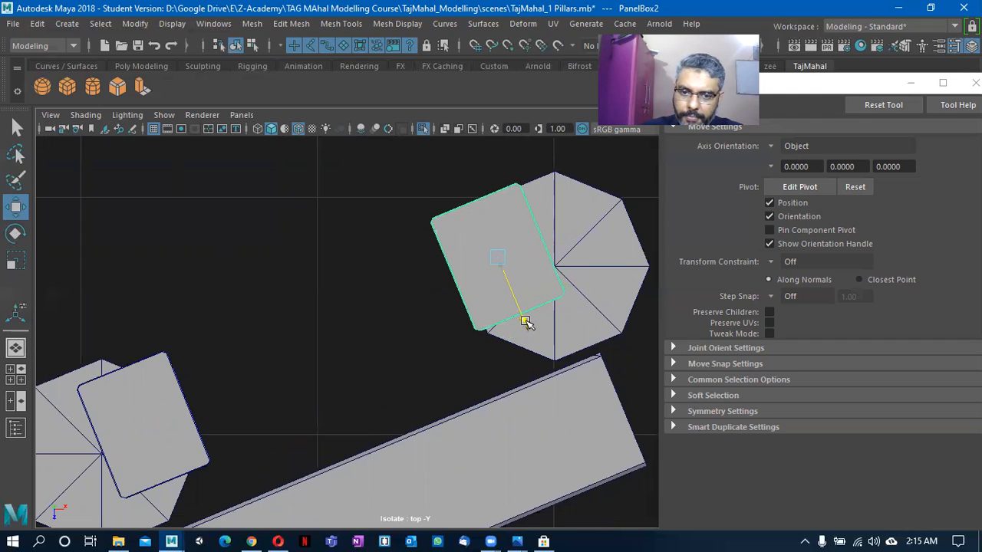
# Move the left upright along its Z and X axes so it meets its capital's centre line and outer edge.
pyautogui.click(157, 390)
pyautogui.press('f')
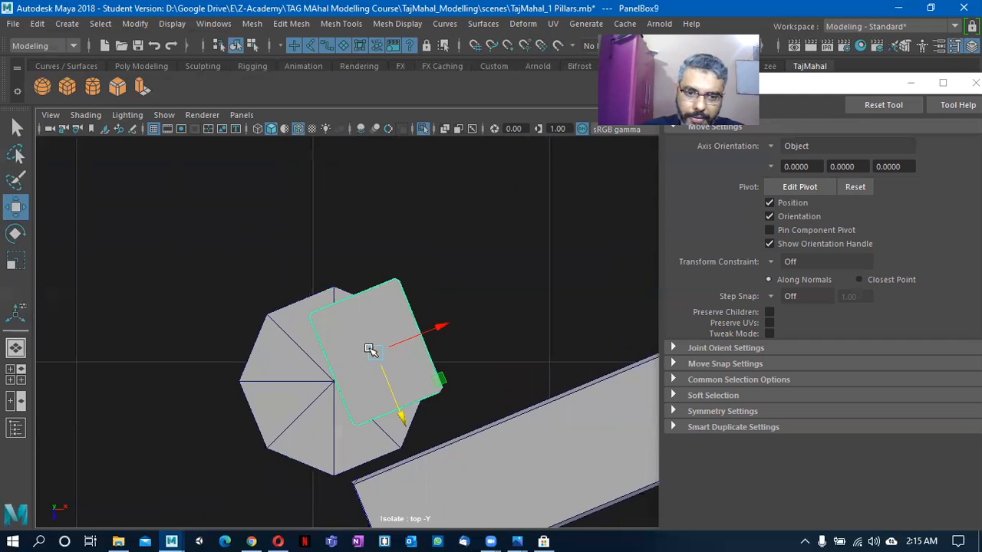
pyautogui.moveTo(397, 413); pyautogui.dragTo(394, 401)
pyautogui.keyDown('alt'); pyautogui.moveTo(513, 306); pyautogui.dragTo(390, 371, button='middle'); pyautogui.keyUp('alt')
pyautogui.moveTo(324, 376); pyautogui.dragTo(322, 373)
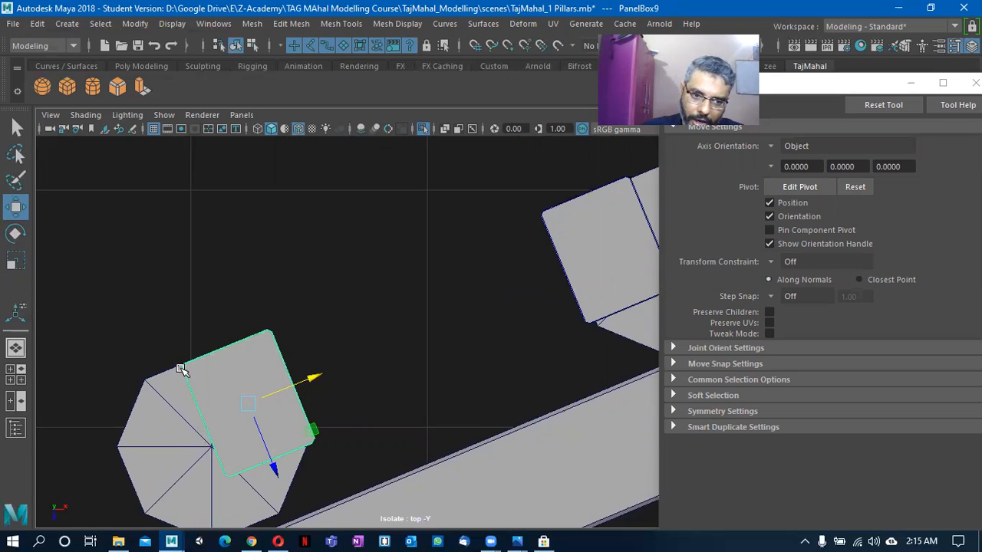
# Fine-tune the right upright along its Z axis so its end sits flush with the capital's outer edge.
pyautogui.keyDown('alt'); pyautogui.moveTo(539, 232); pyautogui.dragTo(412, 302, button='middle'); pyautogui.keyUp('alt')
pyautogui.click(496, 328)
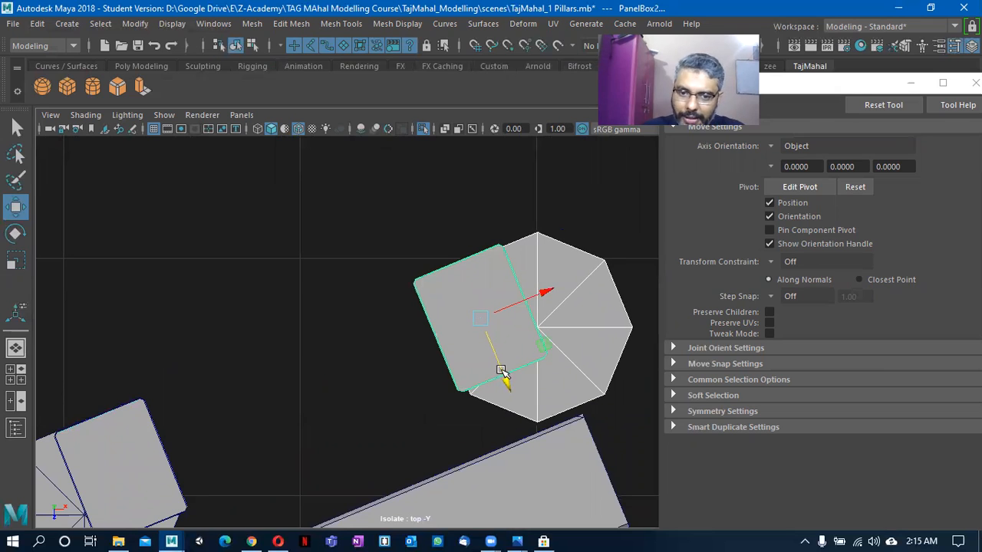
pyautogui.click(429, 282)
pyautogui.moveTo(506, 377); pyautogui.dragTo(507, 377)
# Extend the left upright's plain end vertices along its Z axis to the opposite edge of the capital.
pyautogui.keyDown('alt'); pyautogui.moveTo(199, 438); pyautogui.dragTo(357, 310, button='middle'); pyautogui.keyUp('alt')
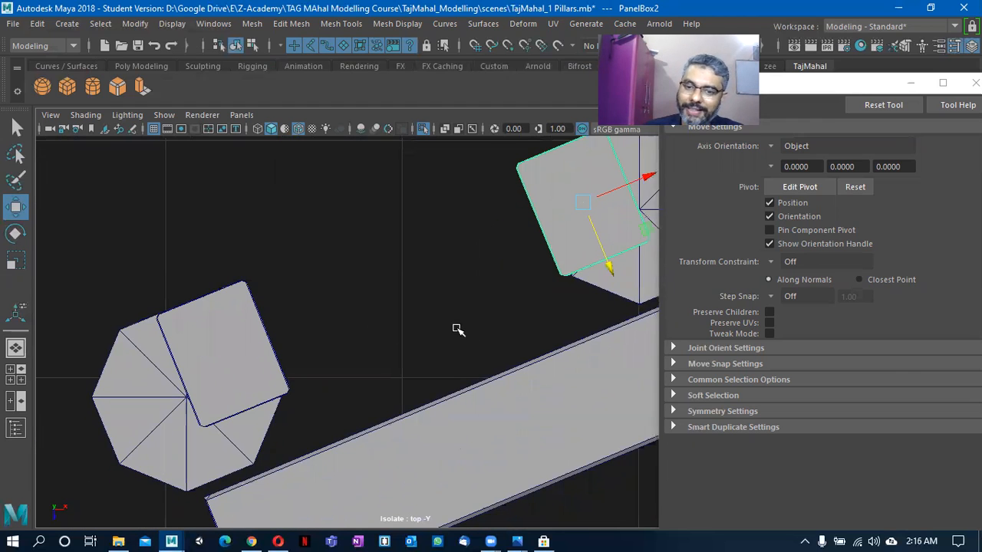
pyautogui.keyDown('alt'); pyautogui.moveTo(458, 330); pyautogui.dragTo(378, 354, button='middle'); pyautogui.keyUp('alt')
pyautogui.click(194, 386)
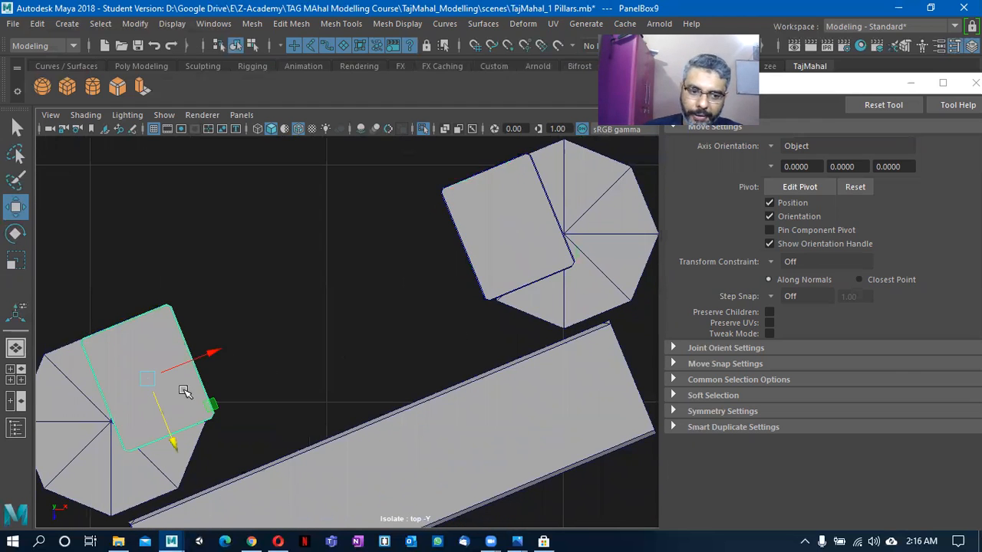
pyautogui.keyDown('alt'); pyautogui.moveTo(188, 393); pyautogui.dragTo(322, 307, button='middle'); pyautogui.keyUp('alt')
pyautogui.moveTo(293, 129); pyautogui.dragTo(227, 129, button='right')
pyautogui.moveTo(285, 361); pyautogui.dragTo(510, 434)
pyautogui.press('4')
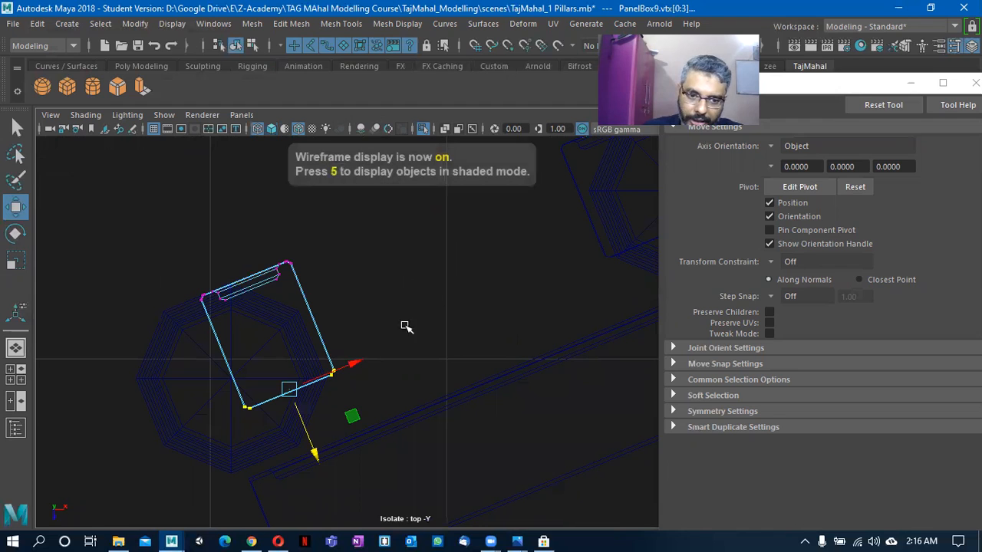
pyautogui.moveTo(308, 448); pyautogui.dragTo(345, 495)
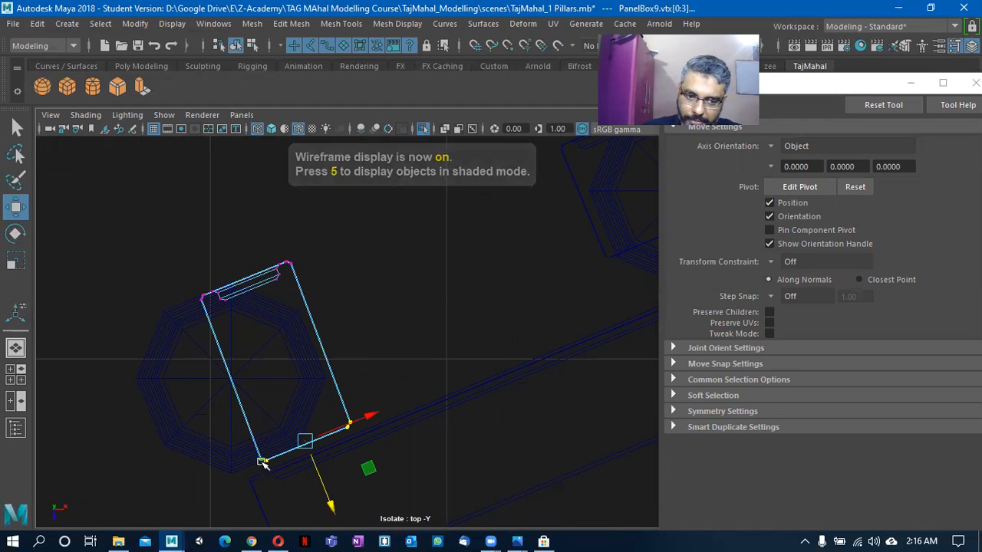
pyautogui.press('5')
# Extend the right upright's plain end vertices along its Z axis to its capital's opposite edge.
pyautogui.keyDown('alt'); pyautogui.moveTo(533, 313); pyautogui.dragTo(307, 376, button='middle'); pyautogui.keyUp('alt')
pyautogui.click(381, 290)
pyautogui.moveTo(381, 290); pyautogui.dragTo(326, 131, button='right')
pyautogui.moveTo(343, 285); pyautogui.dragTo(448, 387)
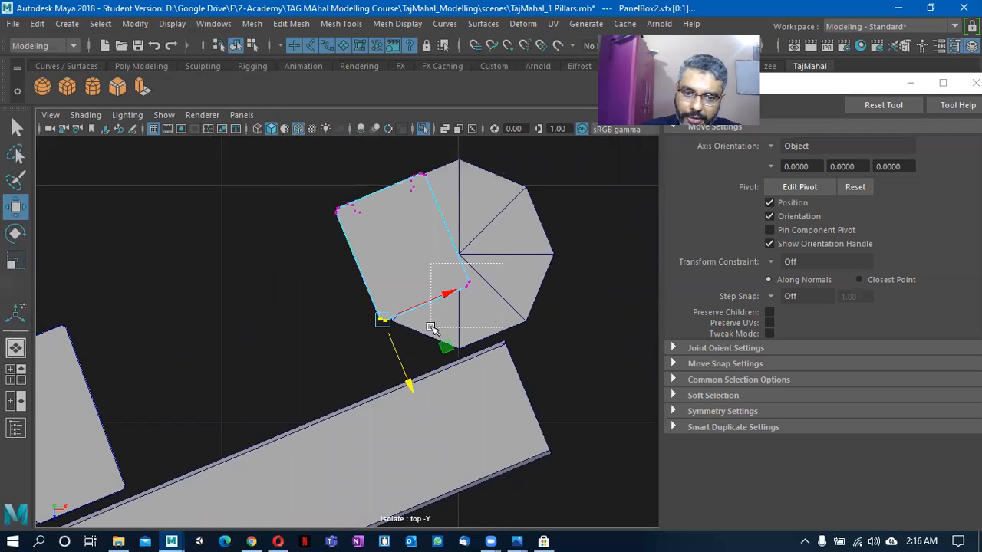
pyautogui.moveTo(452, 367); pyautogui.dragTo(472, 417)
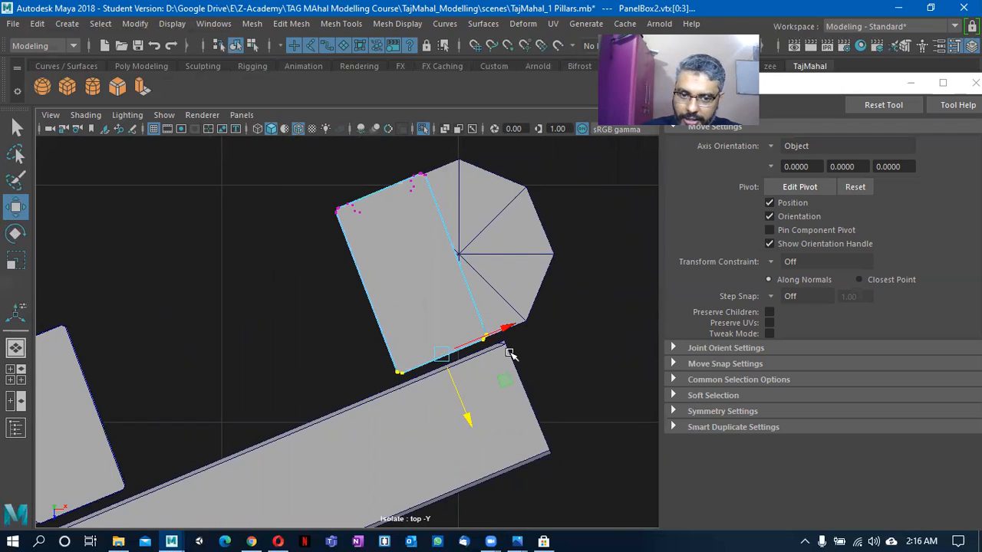
# Move the beam panel along its Z axis back over the two uprights.
pyautogui.click(412, 415)
pyautogui.keyDown('alt'); pyautogui.moveTo(336, 420); pyautogui.dragTo(423, 377, button='middle'); pyautogui.keyUp('alt')
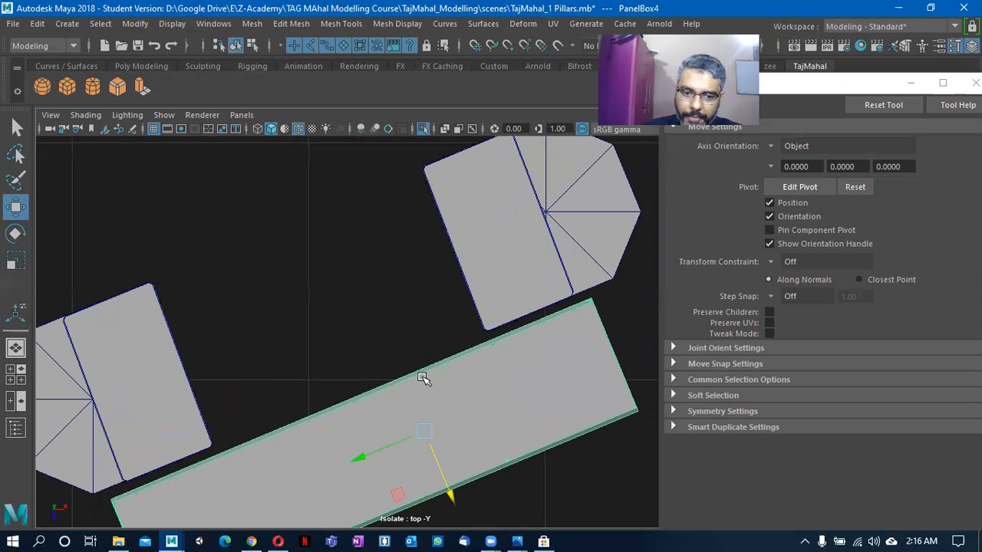
pyautogui.moveTo(456, 503); pyautogui.dragTo(369, 340)
pyautogui.keyDown('alt'); pyautogui.moveTo(334, 331); pyautogui.dragTo(439, 403, button='middle'); pyautogui.keyUp('alt')
pyautogui.keyDown('alt'); pyautogui.moveTo(543, 325); pyautogui.dragTo(357, 357, button='middle'); pyautogui.keyUp('alt')
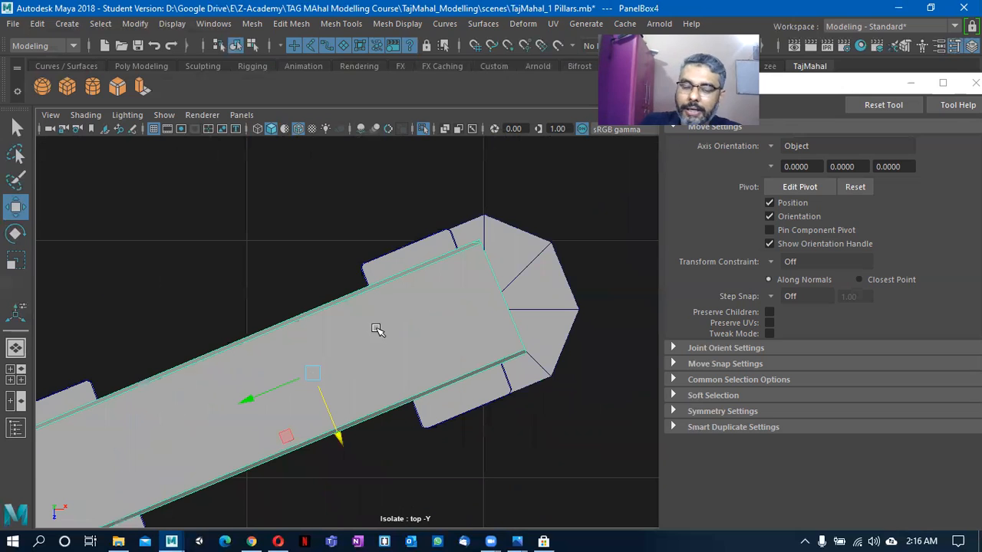
# Align the beam panel's panelled face with the uprights' outer ends by moving the whole beam along its Z axis.
pyautogui.scroll(-3, 465, 311)
pyautogui.moveTo(468, 315); pyautogui.dragTo(395, 129, button='right')
pyautogui.keyDown('alt'); pyautogui.moveTo(569, 284); pyautogui.dragTo(495, 330, button='middle'); pyautogui.keyUp('alt')
pyautogui.moveTo(347, 359); pyautogui.dragTo(384, 87, button='right')
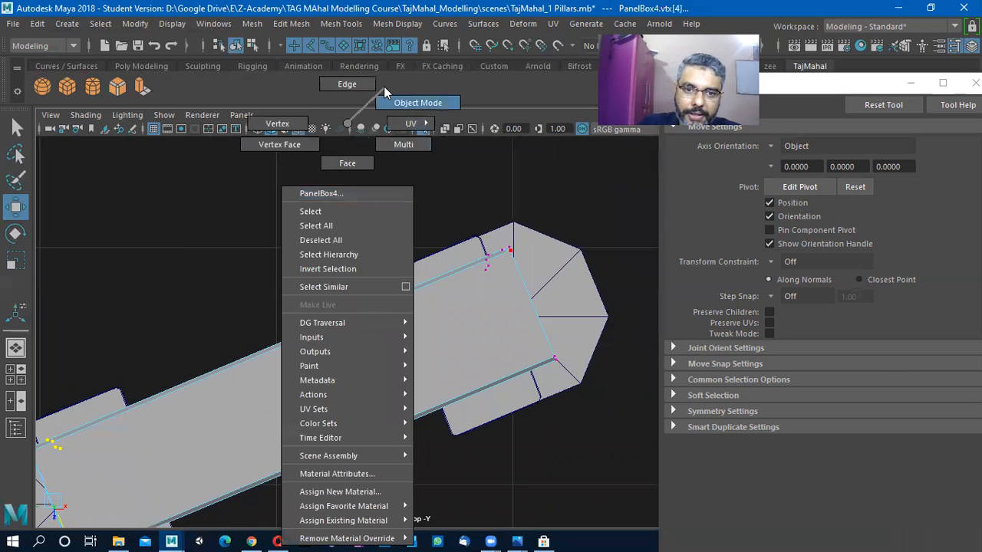
pyautogui.moveTo(374, 143); pyautogui.dragTo(373, 144, button='right')
pyautogui.scroll(2, 471, 435)
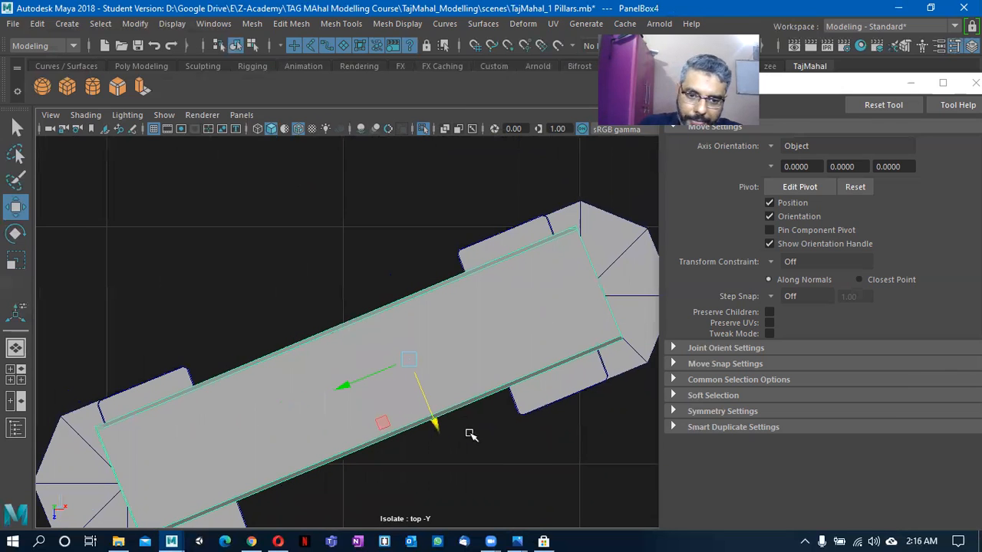
pyautogui.moveTo(435, 424); pyautogui.dragTo(426, 404)
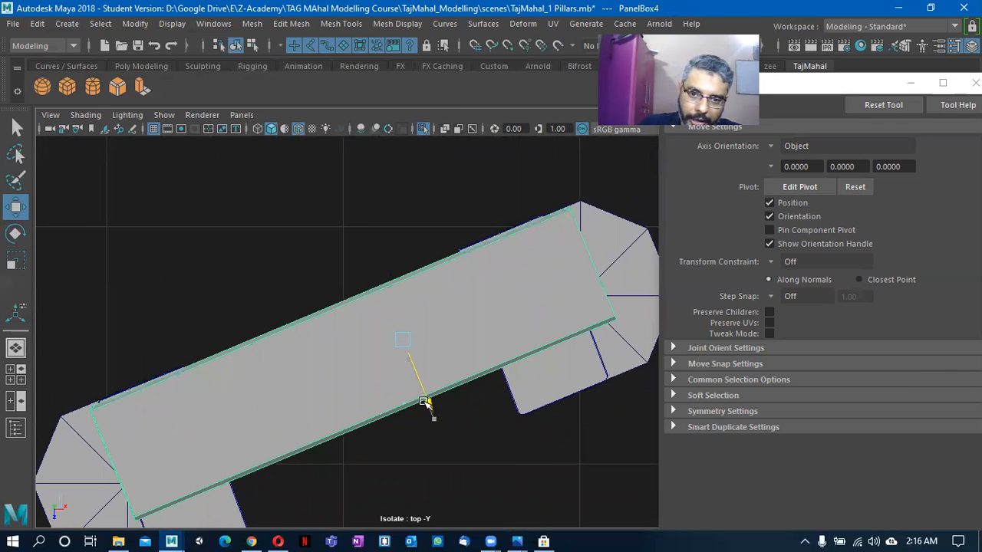
# Pull the beam's right end vertices back along its length to line up with the right upright's outer side.
pyautogui.moveTo(477, 310); pyautogui.dragTo(408, 131, button='right')
pyautogui.scroll(2, 453, 368)
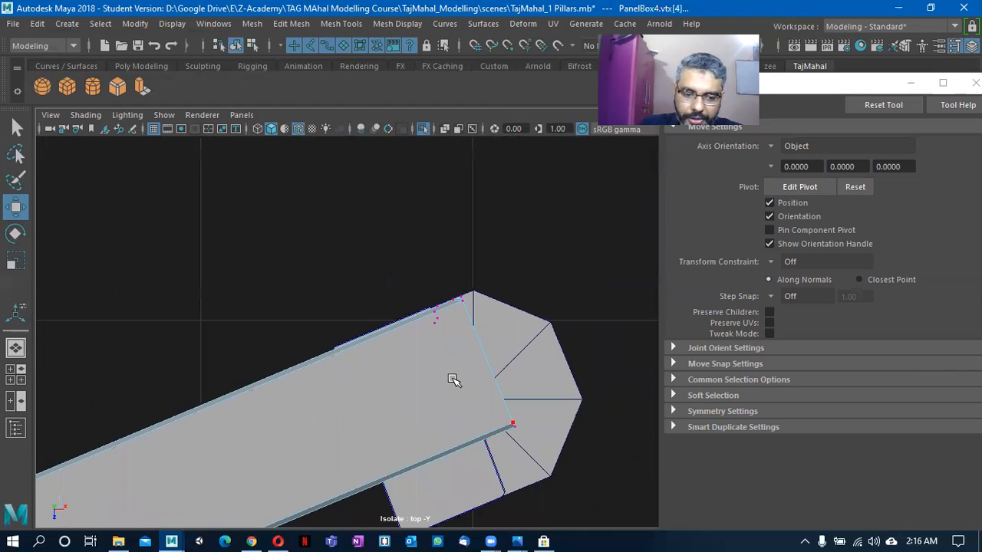
pyautogui.press('4')
pyautogui.scroll(1, 434, 358)
pyautogui.moveTo(366, 247); pyautogui.dragTo(568, 491)
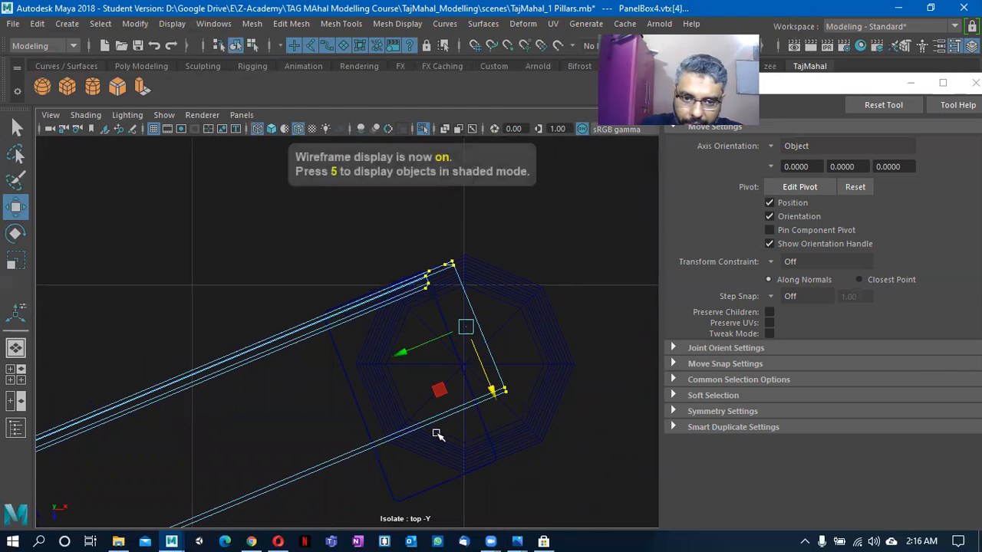
pyautogui.moveTo(412, 351); pyautogui.dragTo(379, 352)
pyautogui.moveTo(379, 352); pyautogui.dragTo(377, 352)
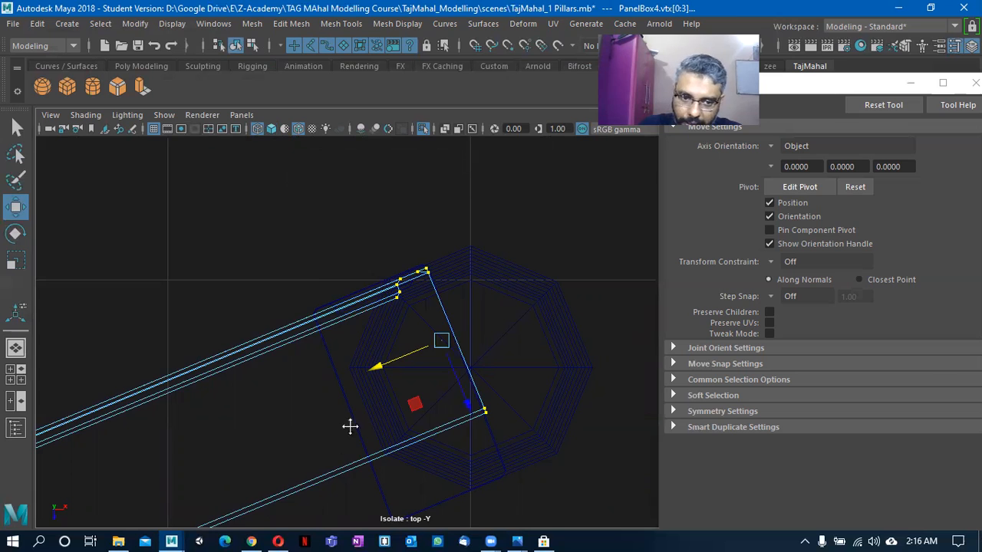
# Align the beam's left end vertices with the left upright's outer side by moving them along the beam's length.
pyautogui.keyDown('alt'); pyautogui.moveTo(350, 427); pyautogui.dragTo(800, 197, button='middle'); pyautogui.keyUp('alt')
pyautogui.moveTo(237, 242); pyautogui.dragTo(421, 477)
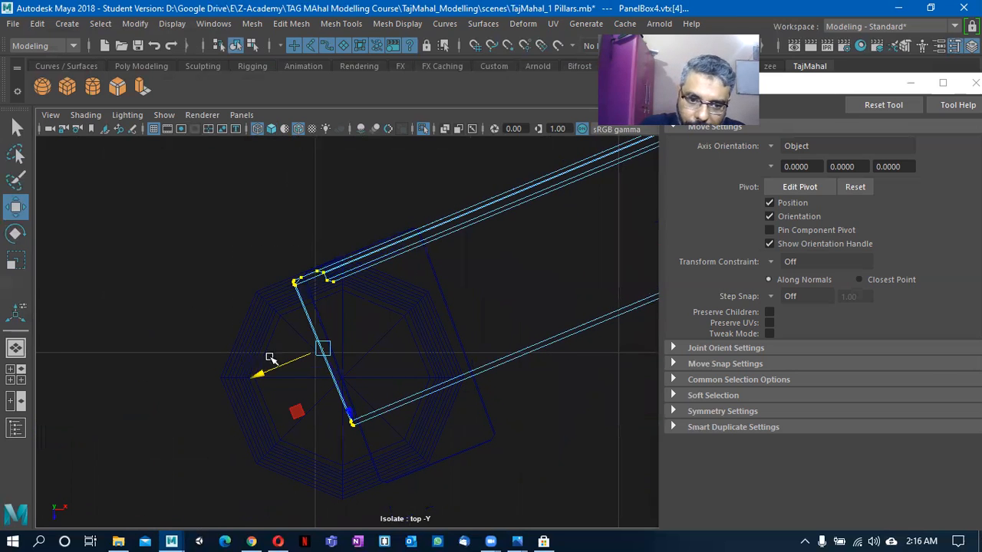
pyautogui.scroll(2, 270, 359)
pyautogui.moveTo(245, 376); pyautogui.dragTo(255, 372)
pyautogui.keyDown('alt'); pyautogui.moveTo(402, 320); pyautogui.dragTo(304, 448, button='middle'); pyautogui.keyUp('alt')
pyautogui.scroll(-4, 445, 319)
# In the perspective view, extend the beam's back vertices along its Z axis to the uprights' back face and return to object mode.
pyautogui.press('space')
pyautogui.moveTo(440, 299); pyautogui.dragTo(436, 277)
pyautogui.press('5')
pyautogui.moveTo(413, 350)
pyautogui.keyDown('alt'); pyautogui.mouseDown()
pyautogui.moveTo(460, 369)
pyautogui.moveTo(391, 333)
pyautogui.moveTo(508, 350)
pyautogui.moveTo(355, 250)
pyautogui.mouseUp(); pyautogui.keyUp('alt')
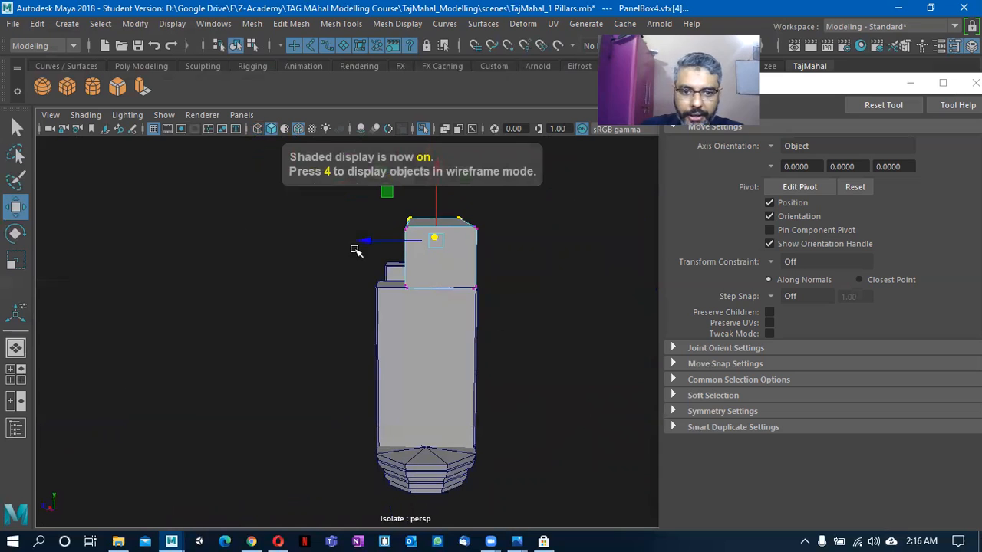
pyautogui.moveTo(339, 196); pyautogui.dragTo(435, 331)
pyautogui.keyDown('alt'); pyautogui.moveTo(428, 292); pyautogui.dragTo(417, 383, button='middle'); pyautogui.keyUp('alt')
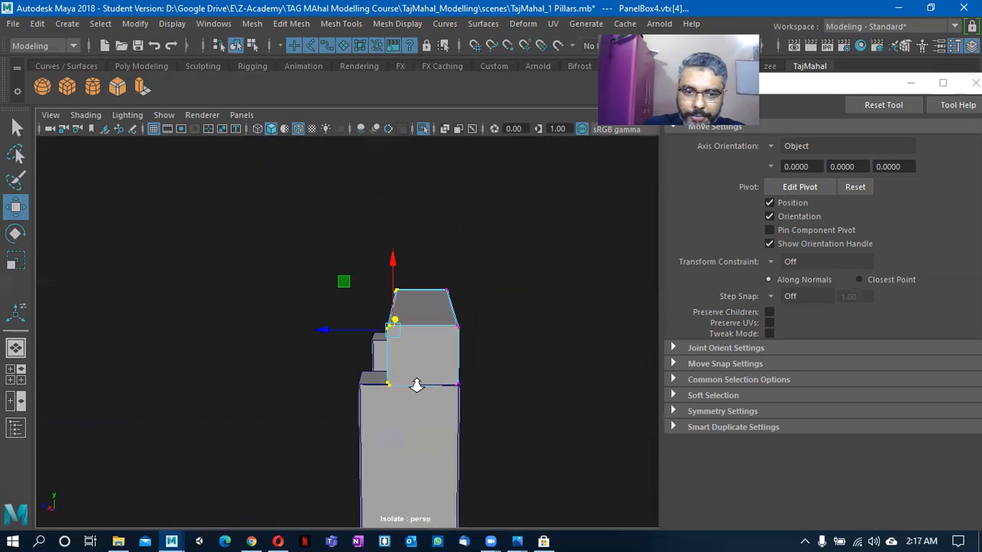
pyautogui.scroll(2, 417, 384)
pyautogui.moveTo(318, 328); pyautogui.dragTo(290, 329)
pyautogui.keyDown('alt'); pyautogui.moveTo(486, 351); pyautogui.dragTo(455, 340); pyautogui.keyUp('alt')
pyautogui.moveTo(456, 339); pyautogui.dragTo(497, 108, button='right')
pyautogui.click(530, 278)
# Combine the two panelled uprights and the beam on top of them into a single mesh.
pyautogui.keyDown('alt'); pyautogui.moveTo(539, 345); pyautogui.dragTo(430, 277); pyautogui.keyUp('alt')
pyautogui.keyDown('alt'); pyautogui.moveTo(543, 421); pyautogui.dragTo(422, 362, button='right'); pyautogui.keyUp('alt')
pyautogui.keyDown('alt'); pyautogui.moveTo(422, 361); pyautogui.dragTo(482, 371); pyautogui.keyUp('alt')
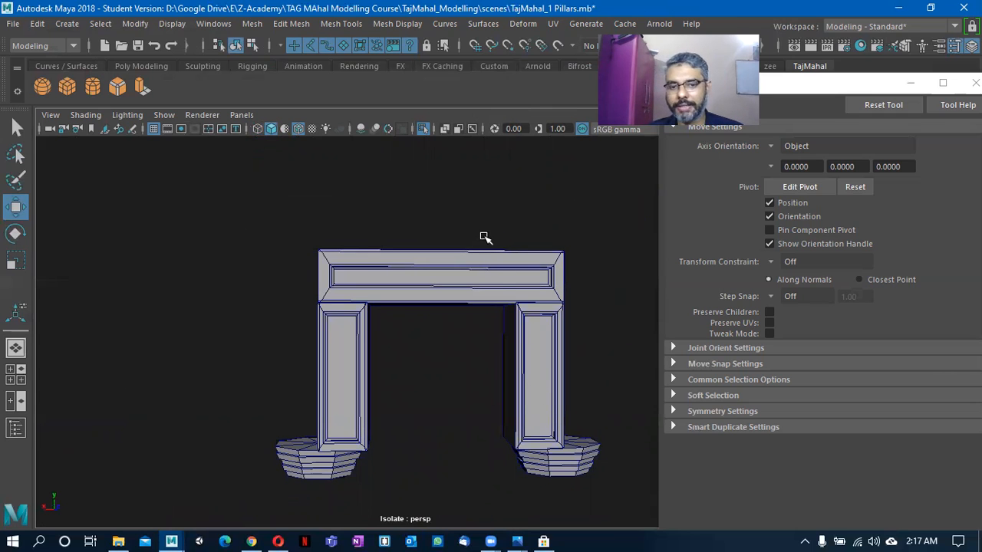
pyautogui.keyDown('alt'); pyautogui.moveTo(435, 379); pyautogui.dragTo(436, 377); pyautogui.keyUp('alt')
pyautogui.click(362, 349)
pyautogui.click(418, 304)
pyautogui.click(499, 379)
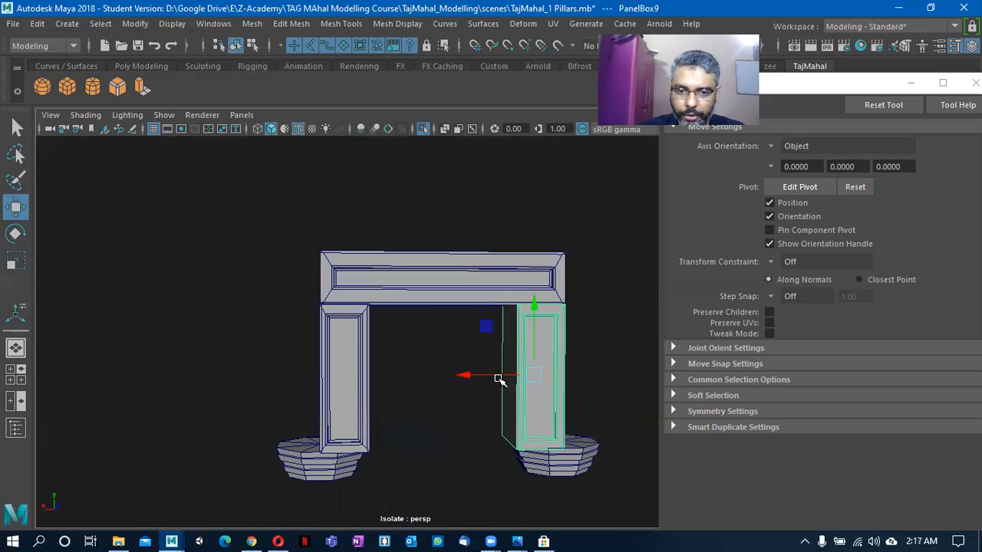
pyautogui.moveTo(416, 315); pyautogui.dragTo(612, 359)
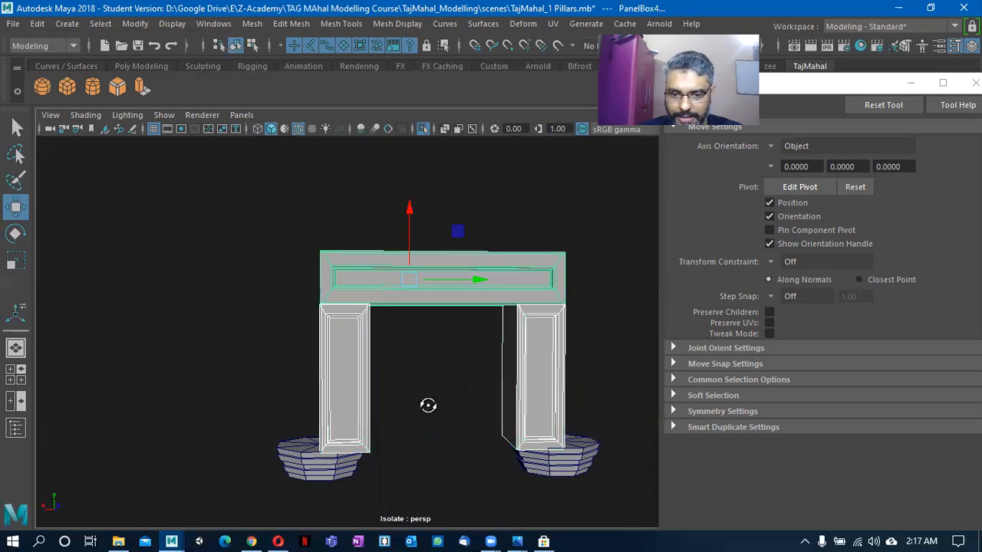
pyautogui.keyDown('alt'); pyautogui.moveTo(427, 406); pyautogui.dragTo(432, 407); pyautogui.keyUp('alt')
pyautogui.click(37, 24)
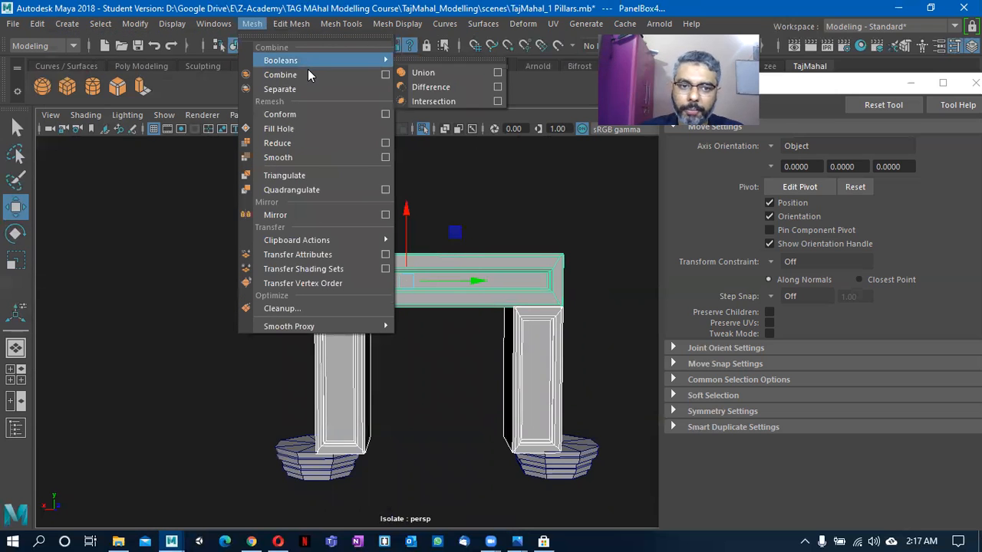
pyautogui.click(308, 74)
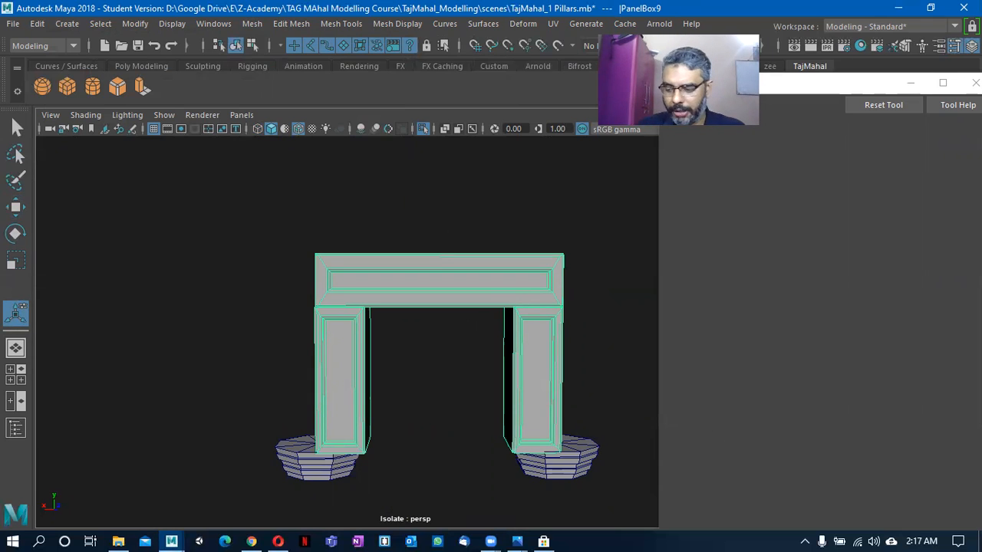
pyautogui.press('w')
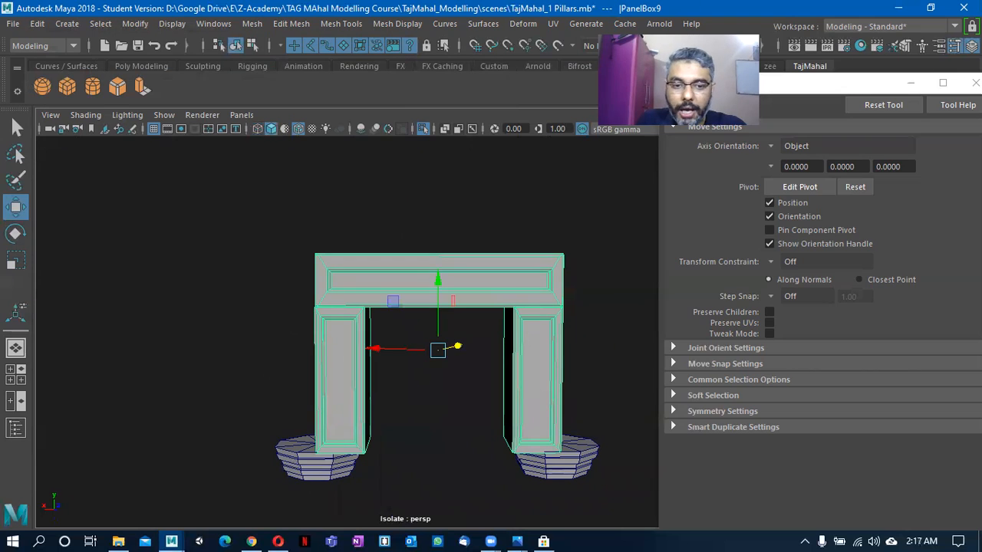
# Add the Center Pivot and Delete by Type History commands to the TajMahal shelf and close the tool settings.
pyautogui.click(135, 23)
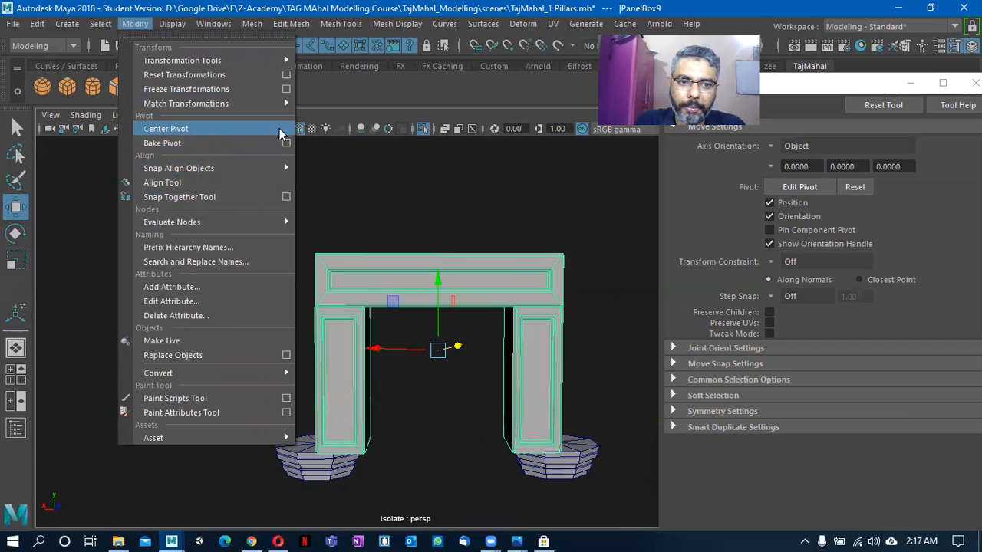
pyautogui.click(345, 86)
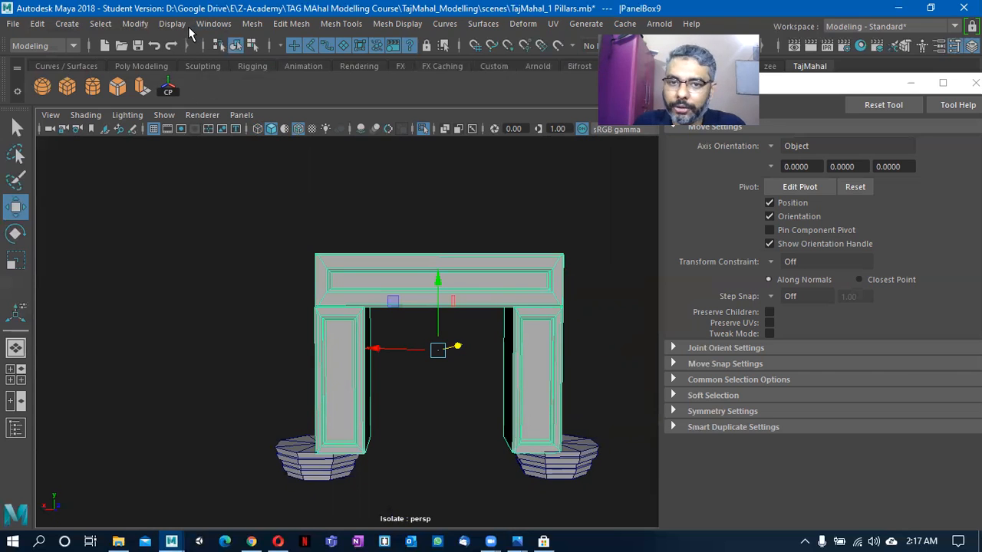
pyautogui.click(37, 23)
pyautogui.moveTo(159, 198)
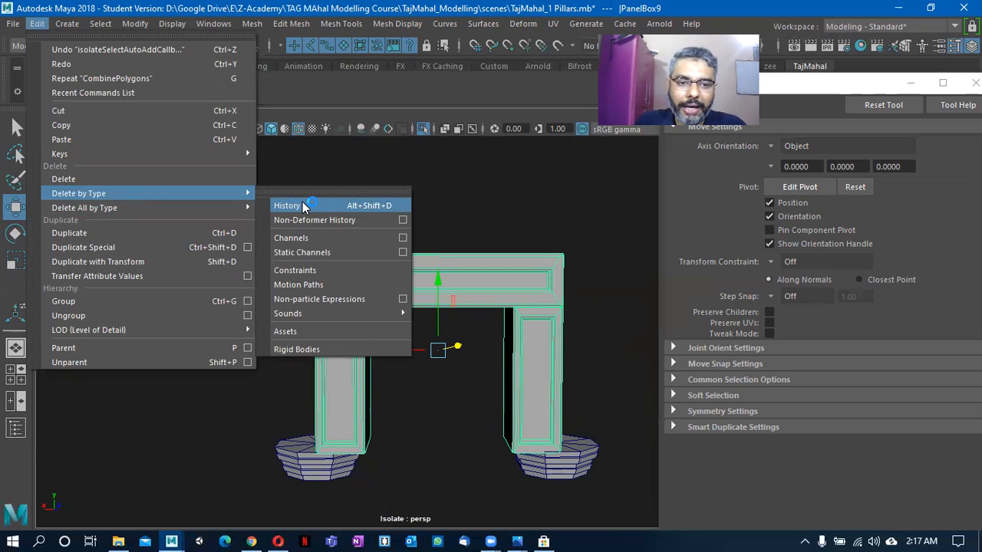
pyautogui.click(302, 205)
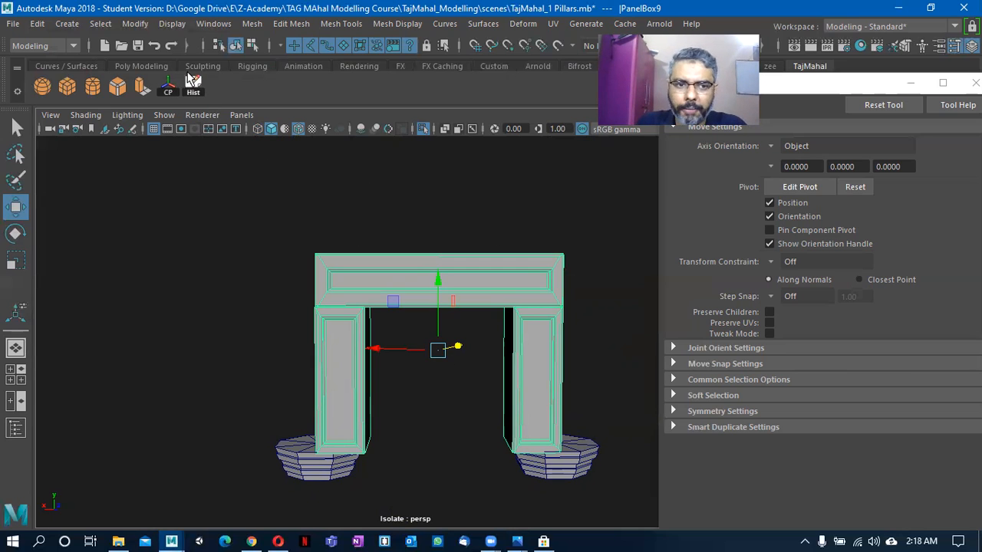
pyautogui.click(974, 83)
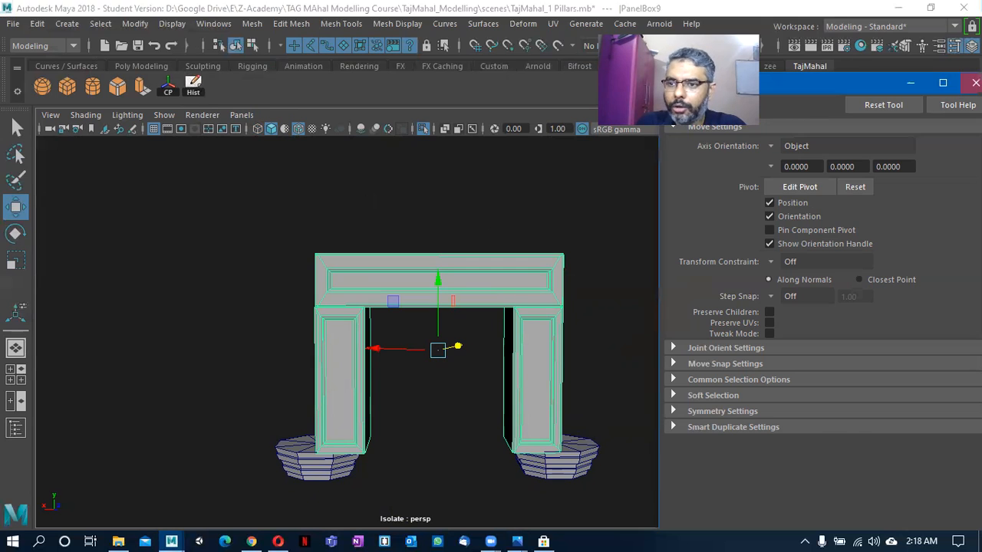
# Turn off isolation and inspect how the combined frame sits between the capitals and the roof.
pyautogui.keyDown('alt'); pyautogui.moveTo(529, 347); pyautogui.dragTo(476, 375); pyautogui.keyUp('alt')
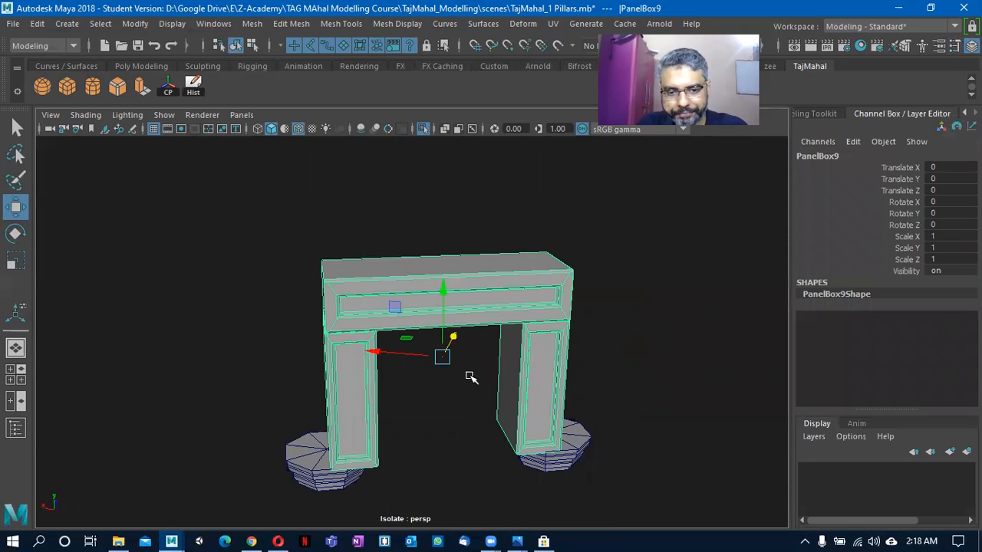
pyautogui.keyDown('alt'); pyautogui.moveTo(454, 354); pyautogui.dragTo(475, 351); pyautogui.keyUp('alt')
pyautogui.keyDown('alt'); pyautogui.moveTo(441, 296); pyautogui.dragTo(433, 336); pyautogui.keyUp('alt')
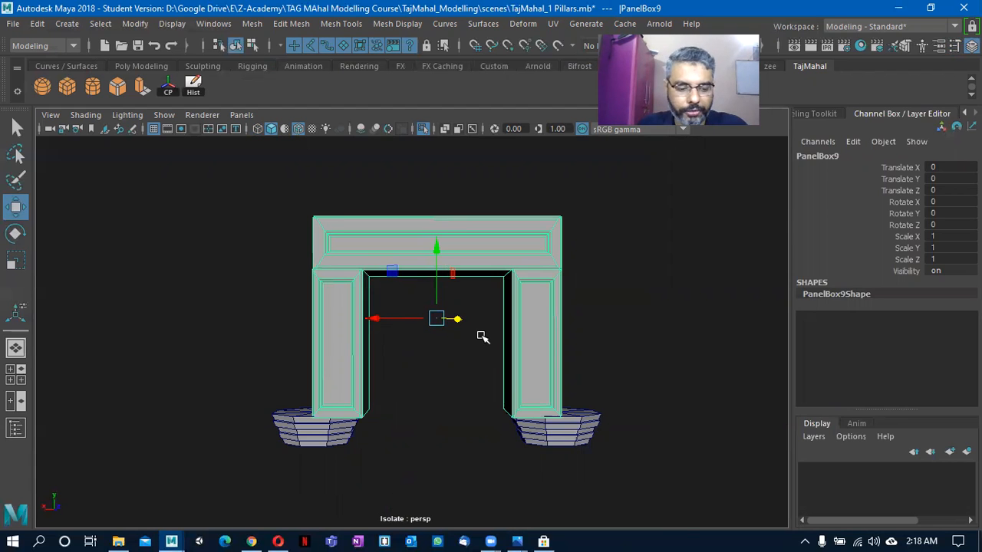
pyautogui.hotkey('ctrl', '1')
pyautogui.moveTo(432, 340)
pyautogui.keyDown('alt'); pyautogui.mouseDown()
pyautogui.moveTo(504, 344)
pyautogui.moveTo(386, 339)
pyautogui.moveTo(449, 335)
pyautogui.mouseUp(); pyautogui.keyUp('alt')
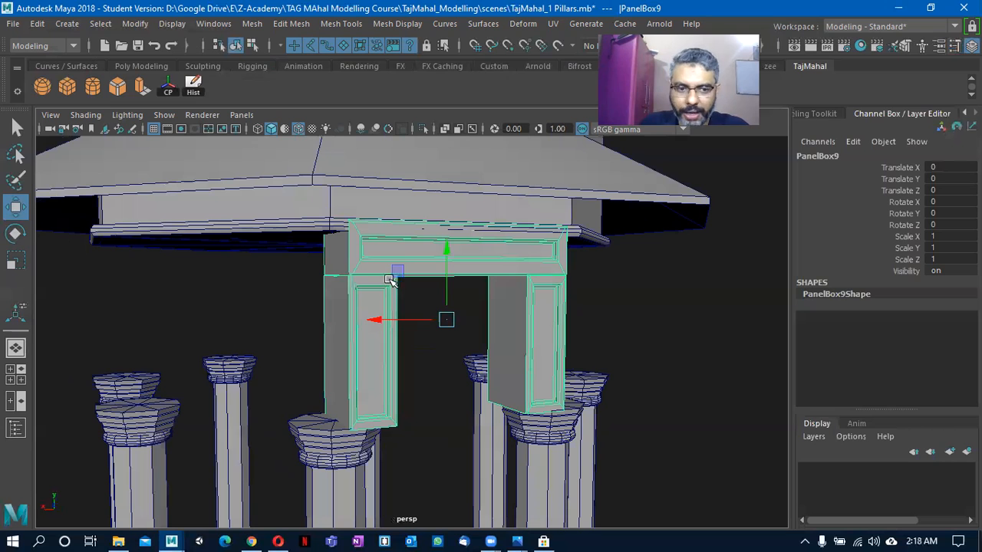
pyautogui.moveTo(388, 281)
pyautogui.keyDown('alt'); pyautogui.mouseDown()
pyautogui.moveTo(432, 295)
pyautogui.moveTo(361, 288)
pyautogui.moveTo(378, 293)
pyautogui.mouseUp(); pyautogui.keyUp('alt')
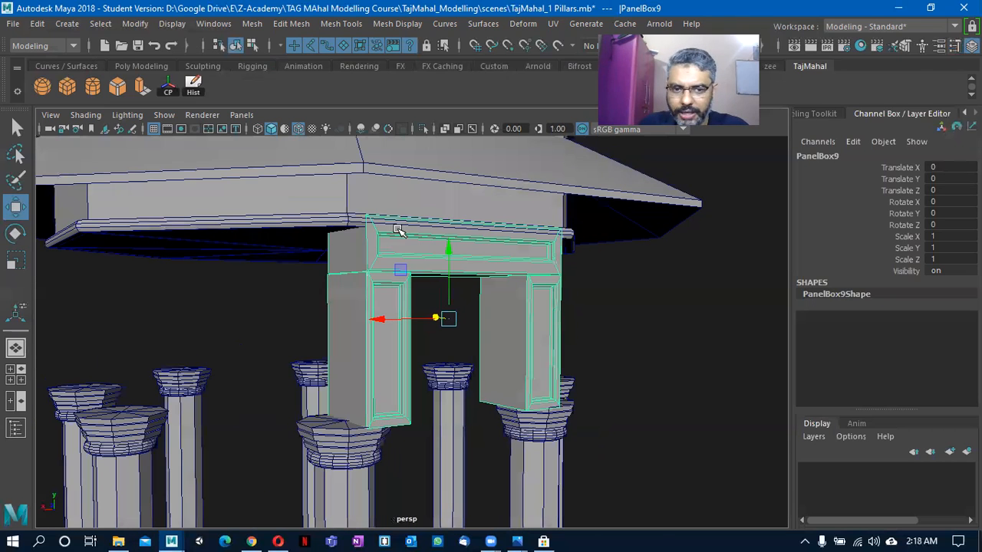
pyautogui.keyDown('alt'); pyautogui.moveTo(443, 250); pyautogui.dragTo(426, 286); pyautogui.keyUp('alt')
# Isolate the combined frame together with all the pillars and the balcony's octagonal floor.
pyautogui.press('space')
pyautogui.moveTo(465, 315); pyautogui.dragTo(476, 342)
pyautogui.keyDown('alt'); pyautogui.moveTo(475, 342); pyautogui.dragTo(342, 359, button='right'); pyautogui.keyUp('alt')
pyautogui.keyDown('alt'); pyautogui.moveTo(341, 359); pyautogui.dragTo(335, 307, button='middle'); pyautogui.keyUp('alt')
pyautogui.keyDown('alt'); pyautogui.moveTo(335, 307); pyautogui.dragTo(709, 422); pyautogui.keyUp('alt')
pyautogui.click(345, 325)
pyautogui.keyDown('alt'); pyautogui.moveTo(438, 397); pyautogui.dragTo(438, 320, button='middle'); pyautogui.keyUp('alt')
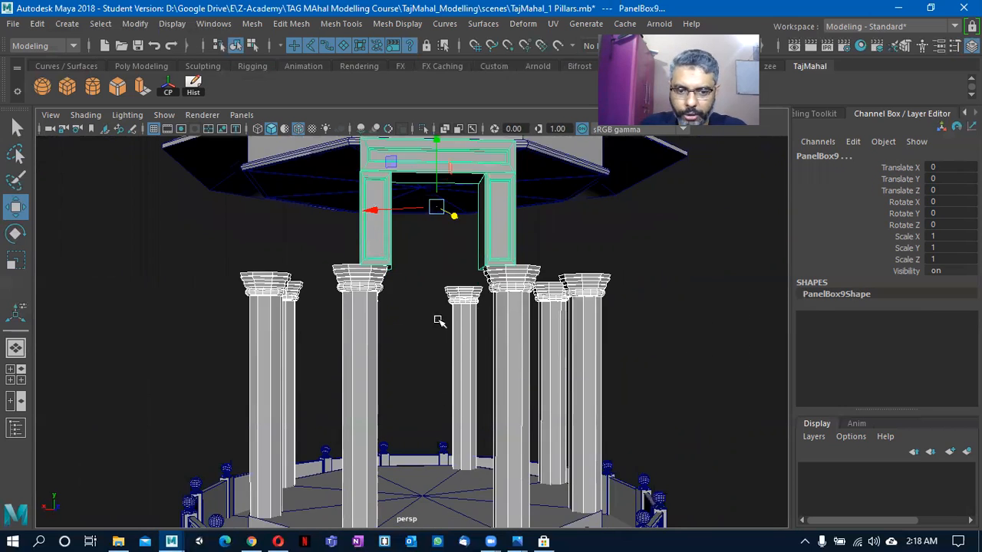
pyautogui.keyDown('alt'); pyautogui.moveTo(438, 320); pyautogui.dragTo(476, 496); pyautogui.keyUp('alt')
pyautogui.keyDown('shift'); pyautogui.click(441, 467); pyautogui.keyUp('shift')
pyautogui.keyDown('alt'); pyautogui.moveTo(441, 467); pyautogui.dragTo(436, 403); pyautogui.keyUp('alt')
pyautogui.keyDown('alt'); pyautogui.moveTo(437, 404); pyautogui.dragTo(442, 467, button='middle'); pyautogui.keyUp('alt')
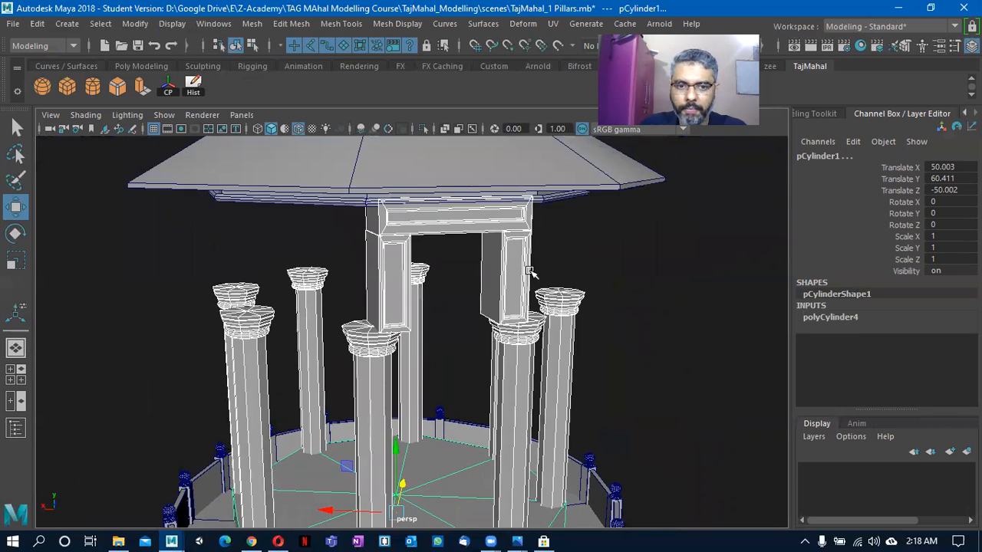
pyautogui.keyDown('alt'); pyautogui.moveTo(530, 274); pyautogui.dragTo(428, 230, button='right'); pyautogui.keyUp('alt')
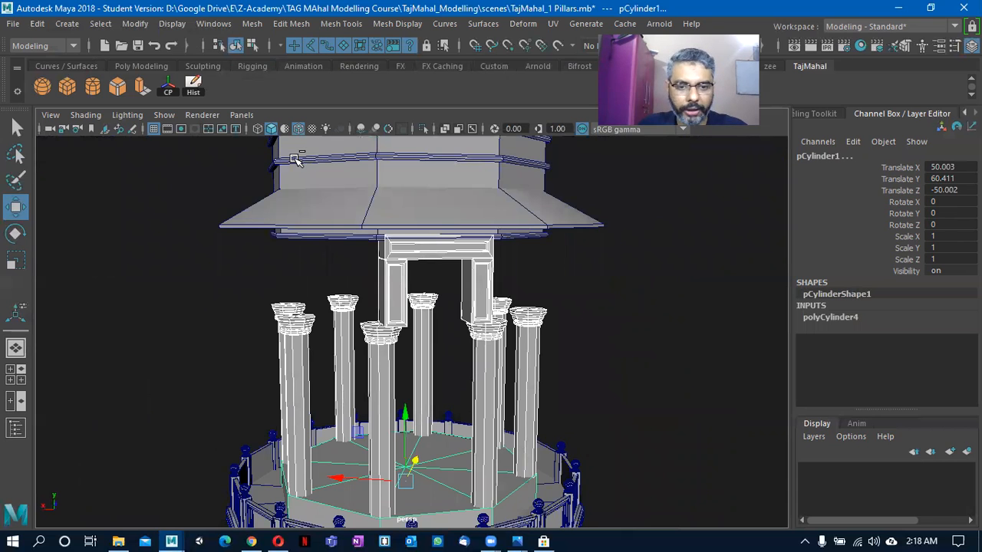
pyautogui.hotkey('ctrl', '1')
# With only the frame selected in the top view, reset the Move tool to World axis orientation.
pyautogui.keyDown('alt'); pyautogui.moveTo(521, 289); pyautogui.dragTo(415, 287); pyautogui.keyUp('alt')
pyautogui.click(350, 251)
pyautogui.keyDown('alt'); pyautogui.moveTo(583, 269); pyautogui.dragTo(376, 287); pyautogui.keyUp('alt')
pyautogui.press('space')
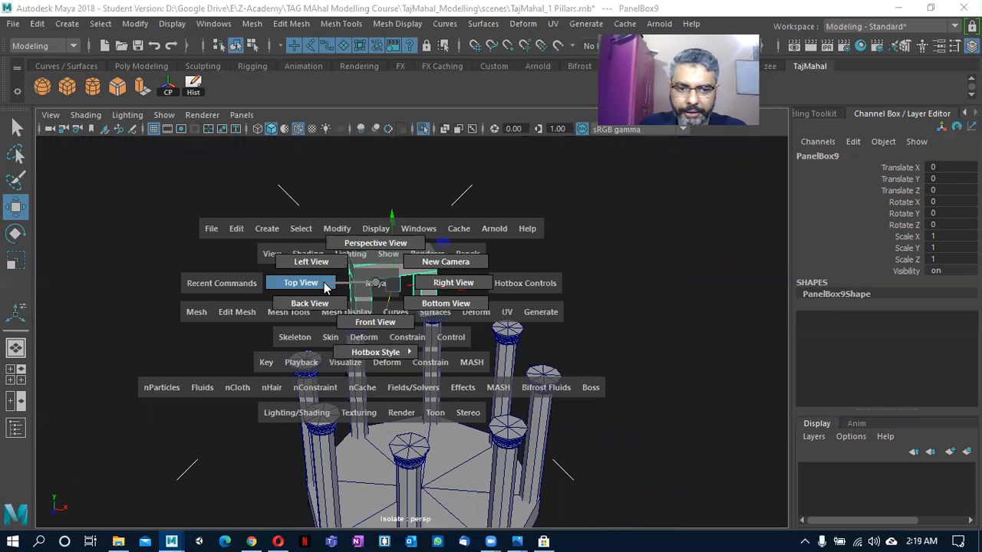
pyautogui.click(324, 286)
pyautogui.click(955, 47)
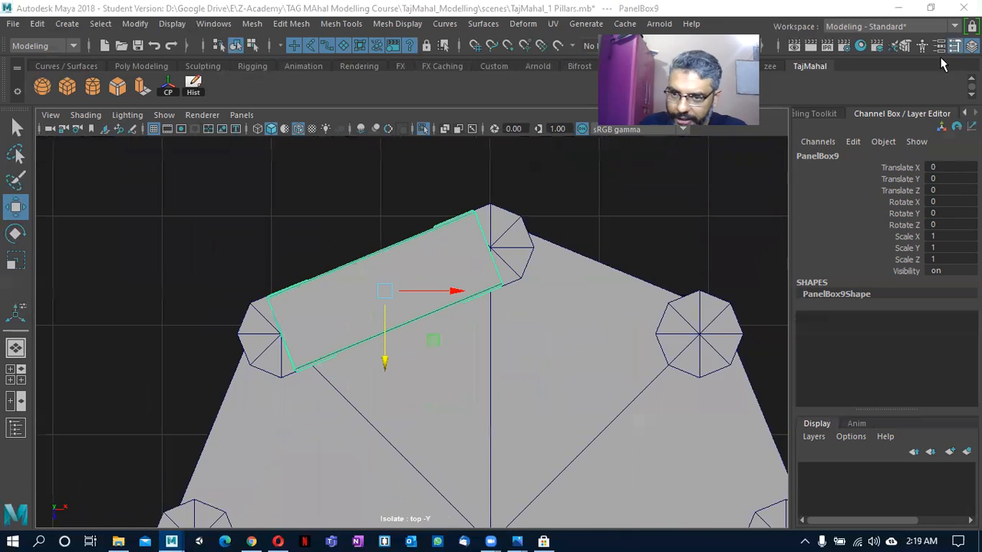
pyautogui.click(863, 105)
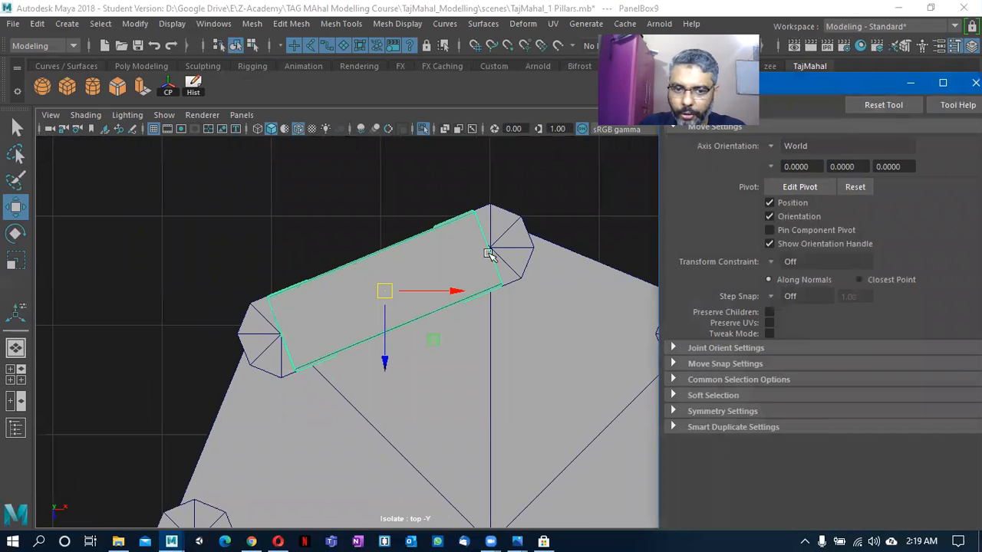
pyautogui.click(975, 83)
# Move the frame's pivot to the centre of the octagonal floor, where its radial edges meet.
pyautogui.scroll(-2, 262, 354)
pyautogui.scroll(-2, 262, 354)
pyautogui.keyDown('alt'); pyautogui.moveTo(328, 369); pyautogui.dragTo(403, 319, button='middle'); pyautogui.keyUp('alt')
pyautogui.scroll(4, 461, 331)
pyautogui.keyDown('alt'); pyautogui.moveTo(431, 237); pyautogui.dragTo(446, 275, button='middle'); pyautogui.keyUp('alt')
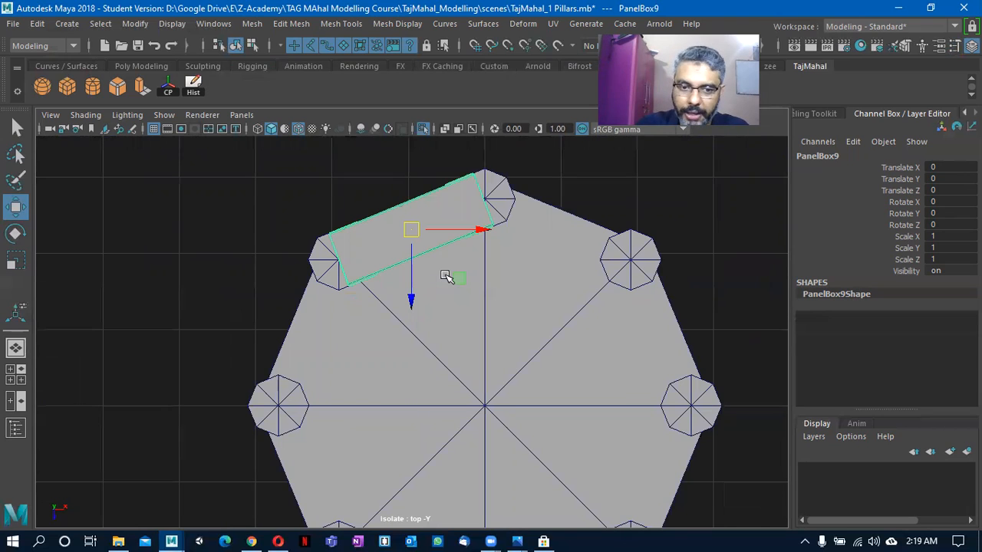
pyautogui.press('d')
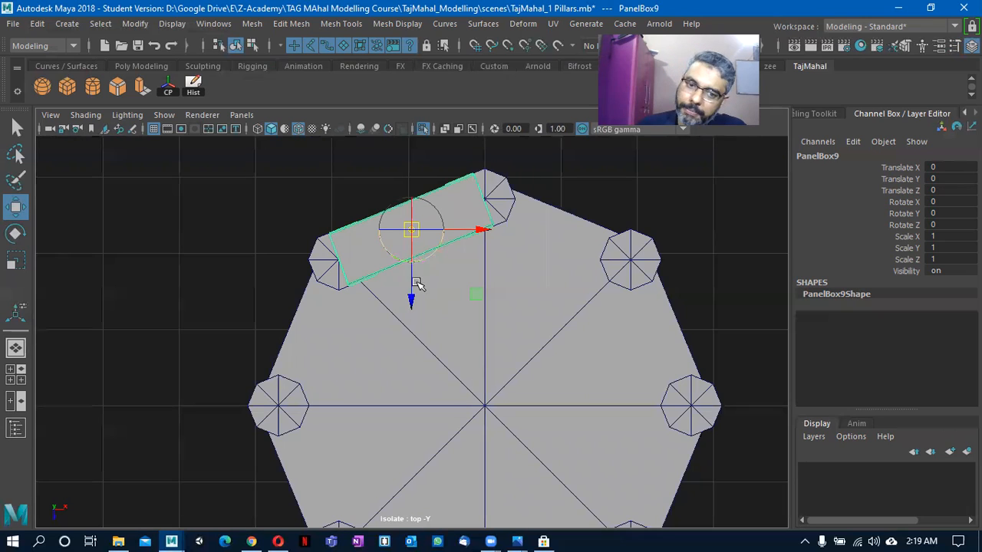
pyautogui.moveTo(489, 316); pyautogui.dragTo(551, 472)
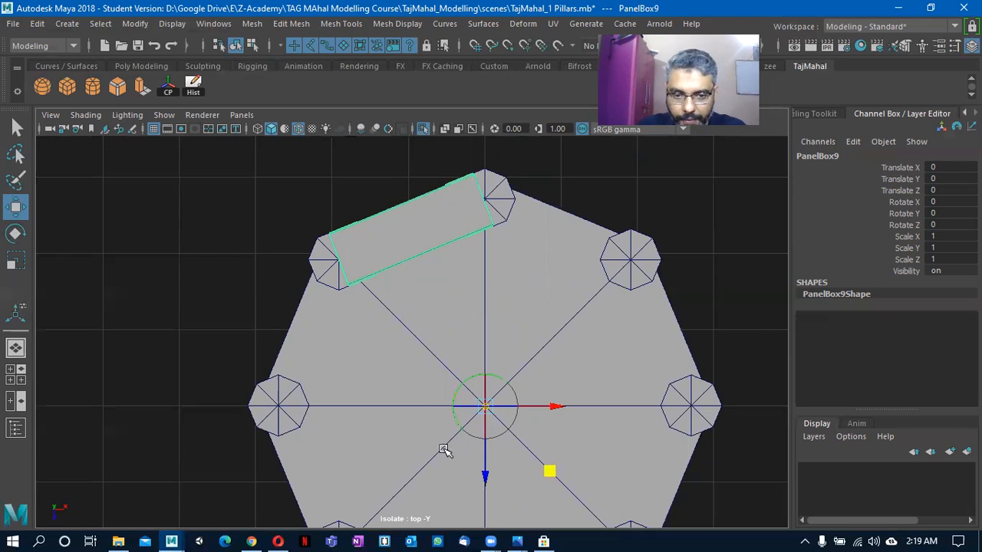
pyautogui.keyDown('alt'); pyautogui.moveTo(445, 449); pyautogui.dragTo(581, 449, button='right'); pyautogui.keyUp('alt')
pyautogui.keyDown('alt'); pyautogui.moveTo(581, 449); pyautogui.dragTo(565, 345, button='middle'); pyautogui.keyUp('alt')
pyautogui.keyDown('alt'); pyautogui.moveTo(326, 336); pyautogui.dragTo(651, 355, button='right'); pyautogui.keyUp('alt')
pyautogui.keyDown('alt'); pyautogui.moveTo(651, 356); pyautogui.dragTo(504, 386, button='middle'); pyautogui.keyUp('alt')
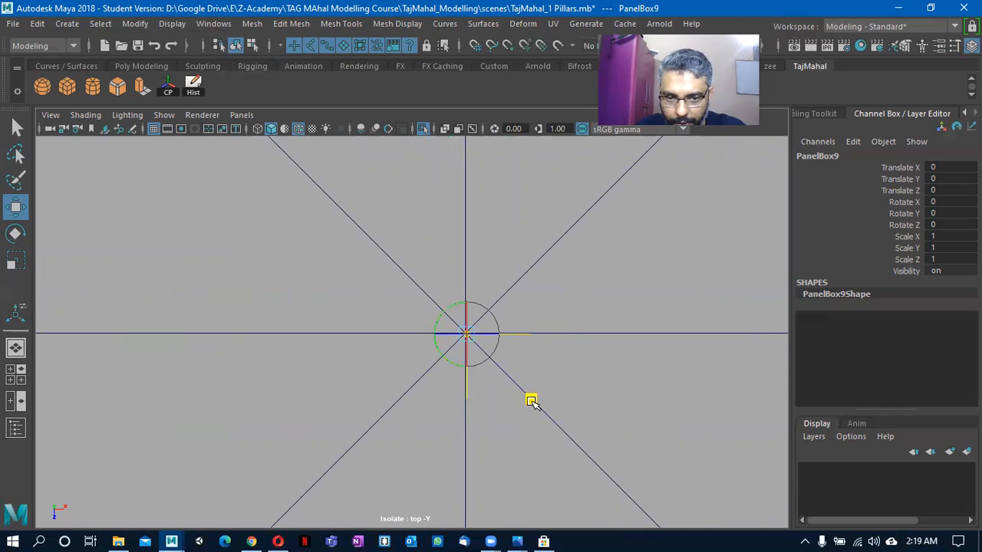
pyautogui.keyDown('alt'); pyautogui.moveTo(460, 366); pyautogui.dragTo(369, 342, button='right'); pyautogui.keyUp('alt')
pyautogui.keyDown('alt'); pyautogui.moveTo(409, 337); pyautogui.dragTo(439, 379, button='middle'); pyautogui.keyUp('alt')
pyautogui.keyDown('alt'); pyautogui.moveTo(442, 382); pyautogui.dragTo(636, 394, button='right'); pyautogui.keyUp('alt')
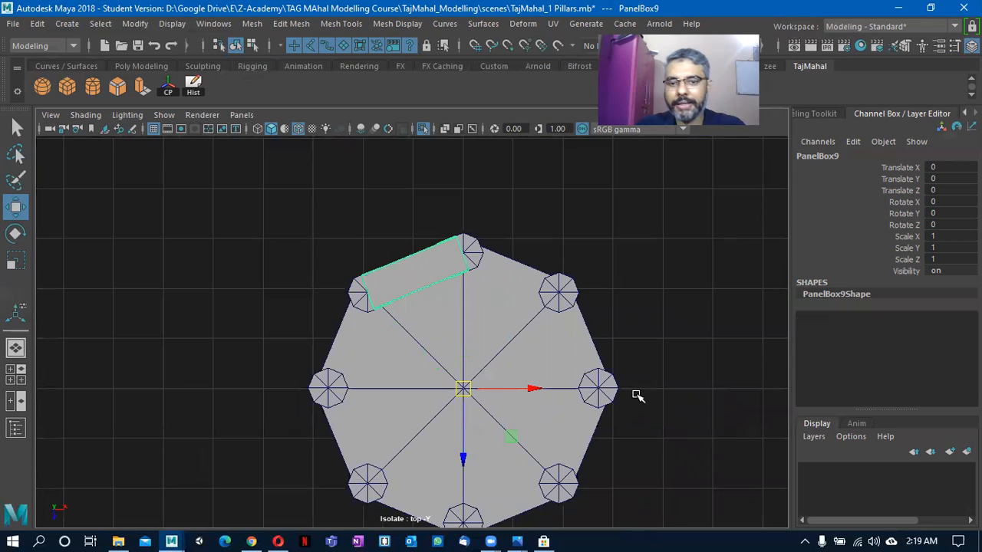
# Duplicate the frame and set the copy's Rotate Y to 45 around the floor's centre.
pyautogui.keyDown('alt'); pyautogui.moveTo(543, 362); pyautogui.dragTo(479, 352, button='middle'); pyautogui.keyUp('alt')
pyautogui.keyDown('alt'); pyautogui.moveTo(479, 352); pyautogui.dragTo(457, 380, button='right'); pyautogui.keyUp('alt')
pyautogui.press('e')
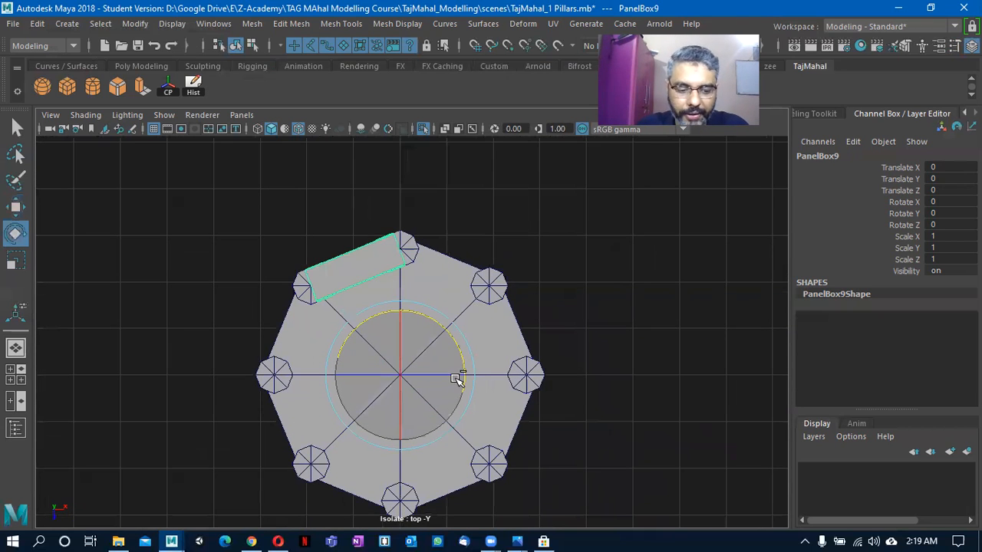
pyautogui.hotkey('ctrl', 'd')
pyautogui.moveTo(450, 335); pyautogui.dragTo(492, 375)
pyautogui.doubleClick(953, 213)
pyautogui.click(956, 213)
pyautogui.press('Return')
pyautogui.doubleClick(959, 213)
pyautogui.write('45')
pyautogui.press('Return')
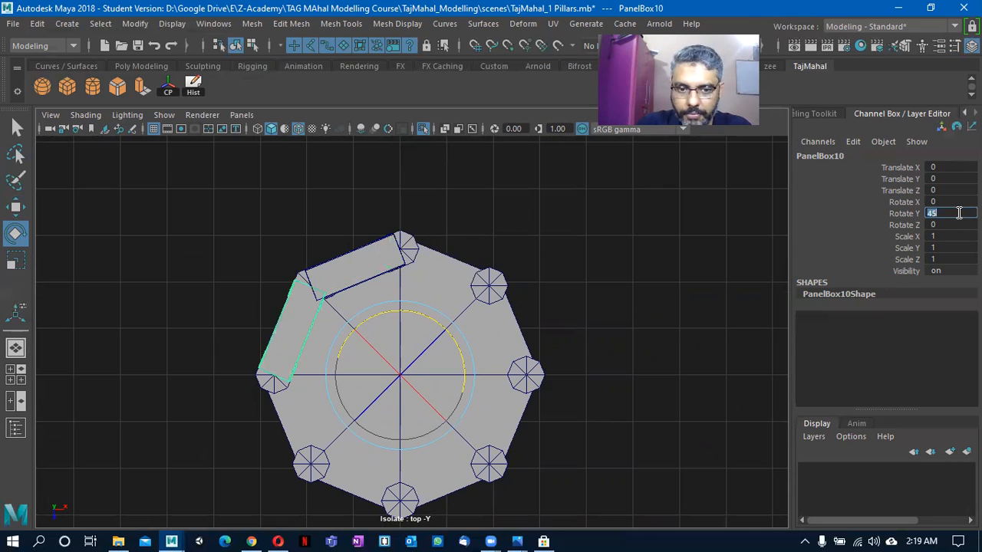
# Examine in the perspective view how the two neighbouring frames meet above their shared pillar.
pyautogui.keyDown('alt'); pyautogui.moveTo(251, 369); pyautogui.dragTo(414, 364, button='middle'); pyautogui.keyUp('alt')
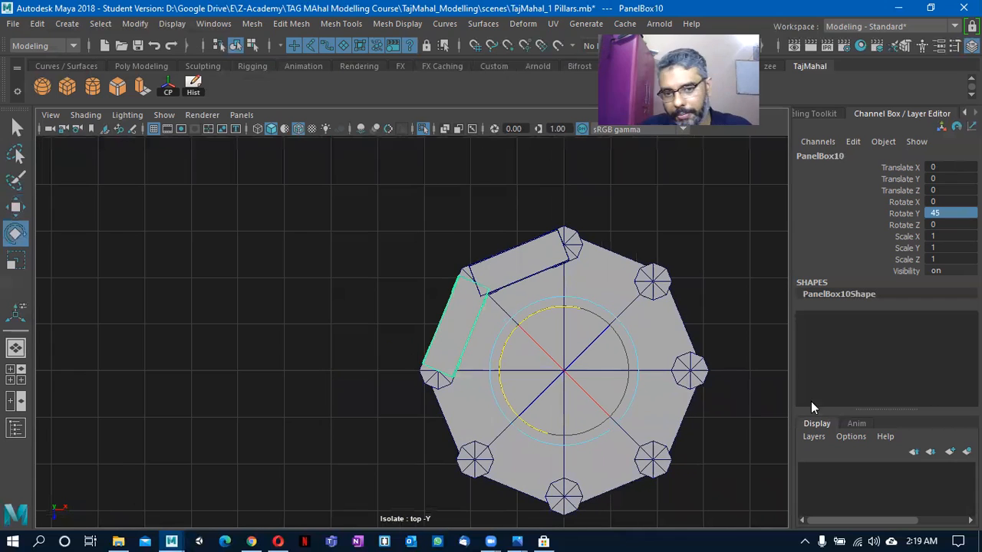
pyautogui.keyDown('alt'); pyautogui.moveTo(495, 357); pyautogui.dragTo(410, 351, button='middle'); pyautogui.keyUp('alt')
pyautogui.keyDown('alt'); pyautogui.moveTo(410, 350); pyautogui.dragTo(513, 300, button='right'); pyautogui.keyUp('alt')
pyautogui.press('space')
pyautogui.moveTo(514, 259); pyautogui.dragTo(512, 261)
pyautogui.keyDown('alt'); pyautogui.moveTo(381, 346); pyautogui.dragTo(501, 353); pyautogui.keyUp('alt')
pyautogui.keyDown('alt'); pyautogui.moveTo(501, 353); pyautogui.dragTo(612, 363, button='right'); pyautogui.keyUp('alt')
pyautogui.press('5')
pyautogui.keyDown('alt'); pyautogui.moveTo(582, 336); pyautogui.dragTo(426, 347); pyautogui.keyUp('alt')
pyautogui.keyDown('alt'); pyautogui.moveTo(427, 348); pyautogui.dragTo(372, 402, button='middle'); pyautogui.keyUp('alt')
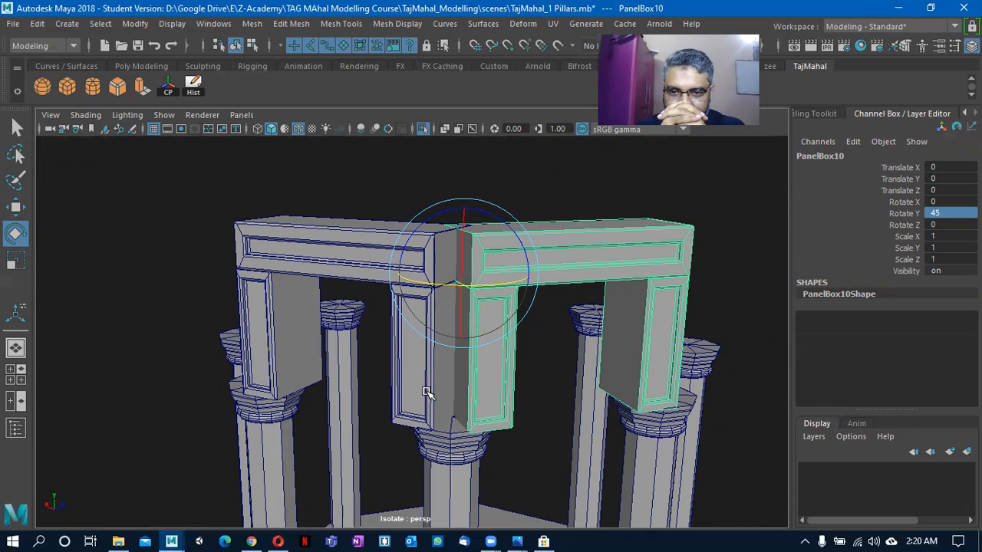
pyautogui.keyDown('alt'); pyautogui.moveTo(483, 393); pyautogui.dragTo(535, 398); pyautogui.keyUp('alt')
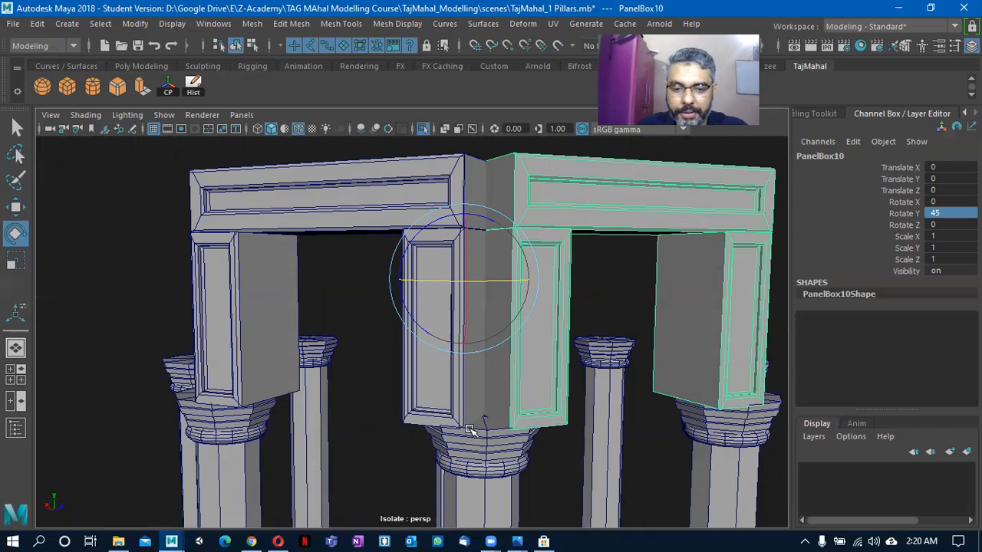
pyautogui.keyDown('alt'); pyautogui.moveTo(399, 422); pyautogui.dragTo(286, 500); pyautogui.keyUp('alt')
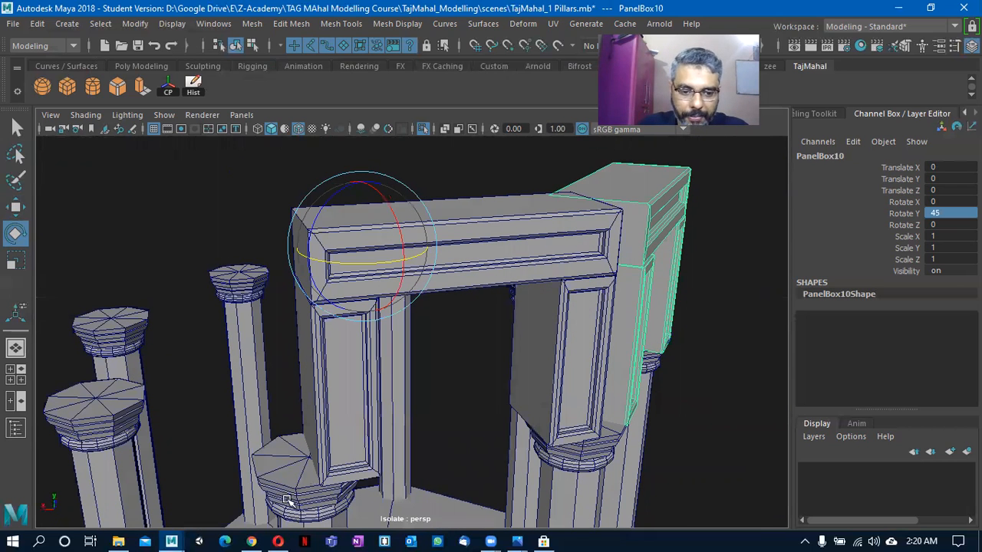
pyautogui.keyDown('alt'); pyautogui.moveTo(488, 475); pyautogui.dragTo(465, 393); pyautogui.keyUp('alt')
pyautogui.press('space')
pyautogui.click(461, 334)
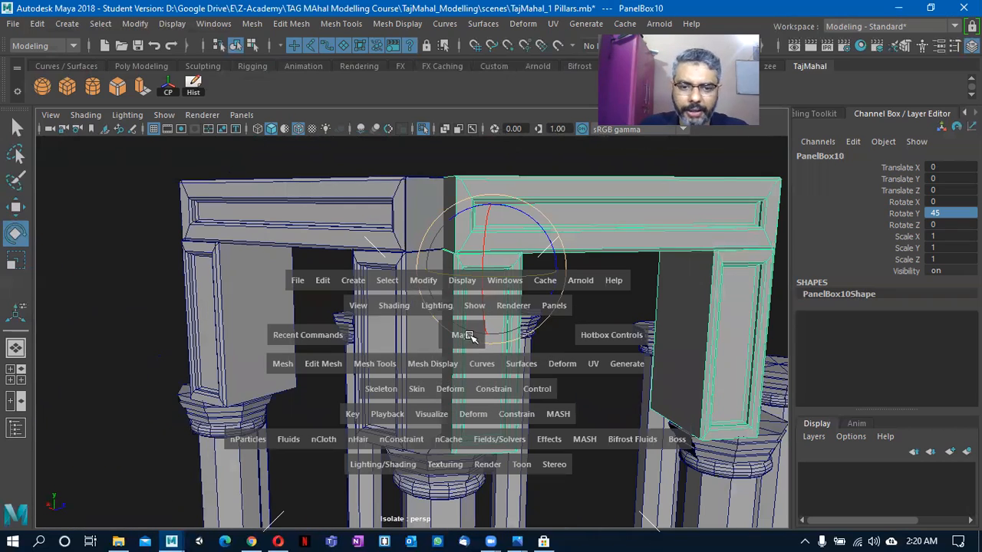
# Undo the rotated frame copy, the pivot move and the isolation of the frame with the pillars and floor.
pyautogui.scroll(-4, 476, 348)
pyautogui.hotkey('ctrl', 'z')
pyautogui.hotkey('ctrl', 'z')
pyautogui.hotkey('ctrl', 'z')
pyautogui.hotkey('ctrl', 'z')
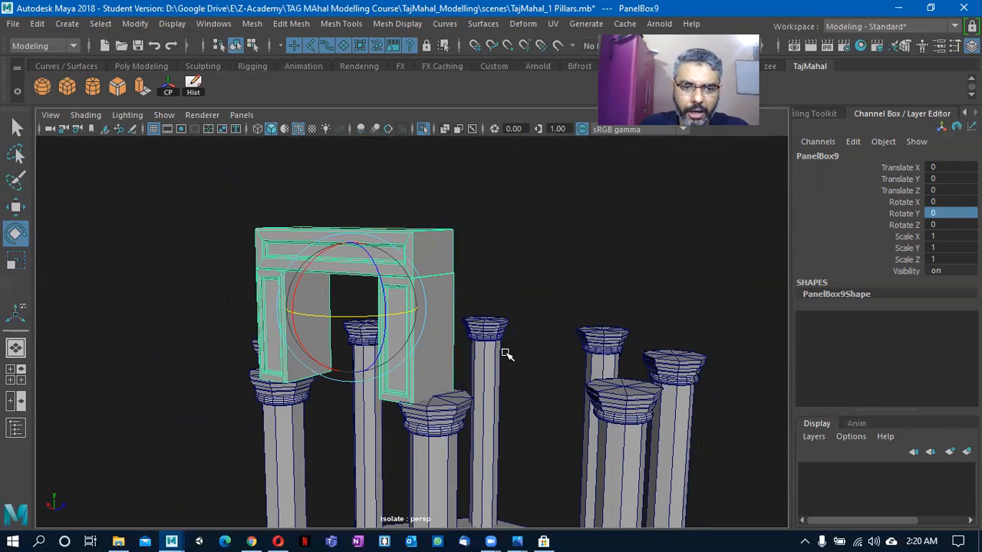
pyautogui.hotkey('ctrl', 'z')
pyautogui.hotkey('ctrl', 'z')
pyautogui.hotkey('ctrl', 'z')
pyautogui.hotkey('ctrl', 'z')
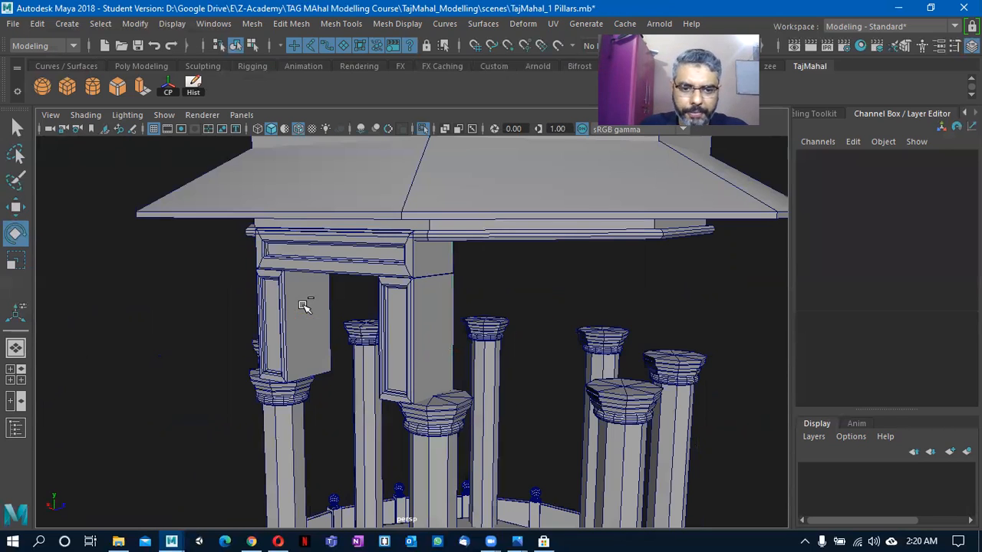
# Undo the combining of the frame, back to separate uprights and beam isolated with the two pillar capitals.
pyautogui.hotkey('ctrl', 'z')
pyautogui.hotkey('ctrl', 'z')
pyautogui.hotkey('ctrl', 'z')
pyautogui.hotkey('ctrl', 'z')
pyautogui.hotkey('ctrl', 'z')
pyautogui.hotkey('ctrl', 'z')
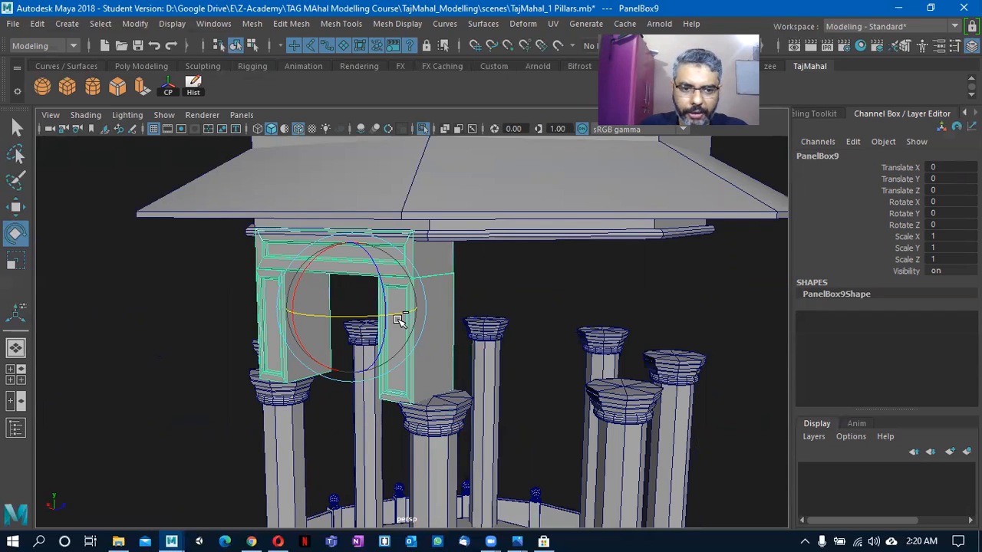
pyautogui.hotkey('ctrl', '1')
pyautogui.hotkey('ctrl', 'z')
pyautogui.hotkey('ctrl', 'z')
pyautogui.click(402, 322)
pyautogui.keyDown('alt'); pyautogui.moveTo(358, 357); pyautogui.dragTo(382, 329); pyautogui.keyUp('alt')
pyautogui.keyDown('alt'); pyautogui.moveTo(323, 326); pyautogui.dragTo(370, 314, button='middle'); pyautogui.keyUp('alt')
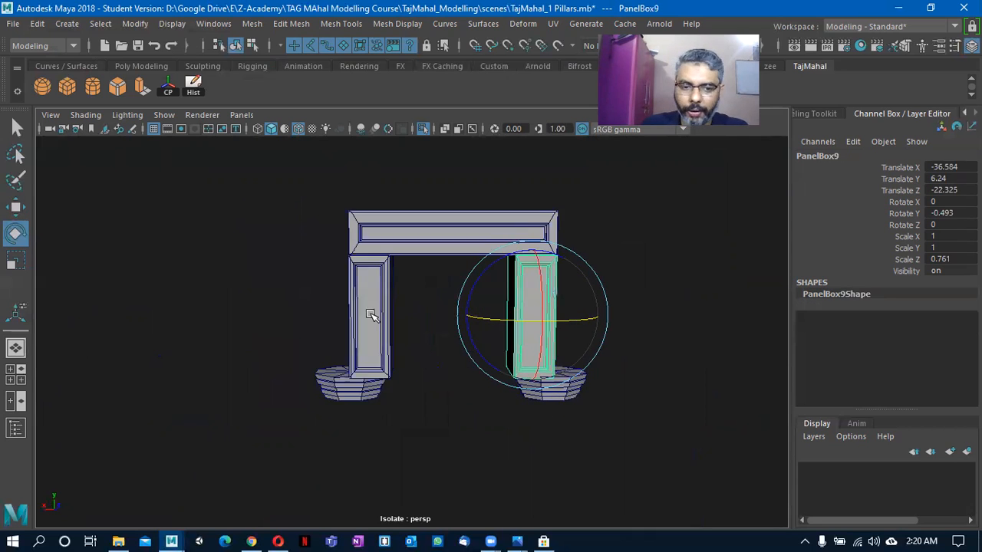
# Examine from above, in wireframe and shaded display, how the beam and uprights line up with the octagonal capitals.
pyautogui.press('space')
pyautogui.moveTo(368, 310); pyautogui.dragTo(492, 366)
pyautogui.keyDown('alt'); pyautogui.moveTo(490, 366); pyautogui.dragTo(451, 414, button='middle'); pyautogui.keyUp('alt')
pyautogui.keyDown('alt'); pyautogui.moveTo(553, 392); pyautogui.dragTo(708, 267, button='right'); pyautogui.keyUp('alt')
pyautogui.keyDown('alt'); pyautogui.moveTo(575, 257); pyautogui.dragTo(509, 330, button='middle'); pyautogui.keyUp('alt')
pyautogui.keyDown('alt'); pyautogui.moveTo(509, 329); pyautogui.dragTo(583, 311, button='right'); pyautogui.keyUp('alt')
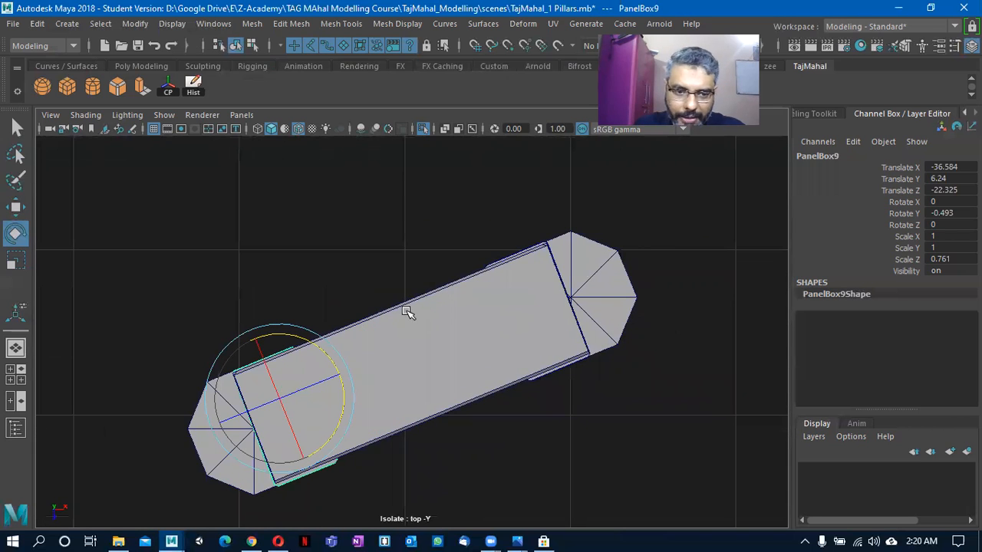
pyautogui.click(461, 381)
pyautogui.press('w')
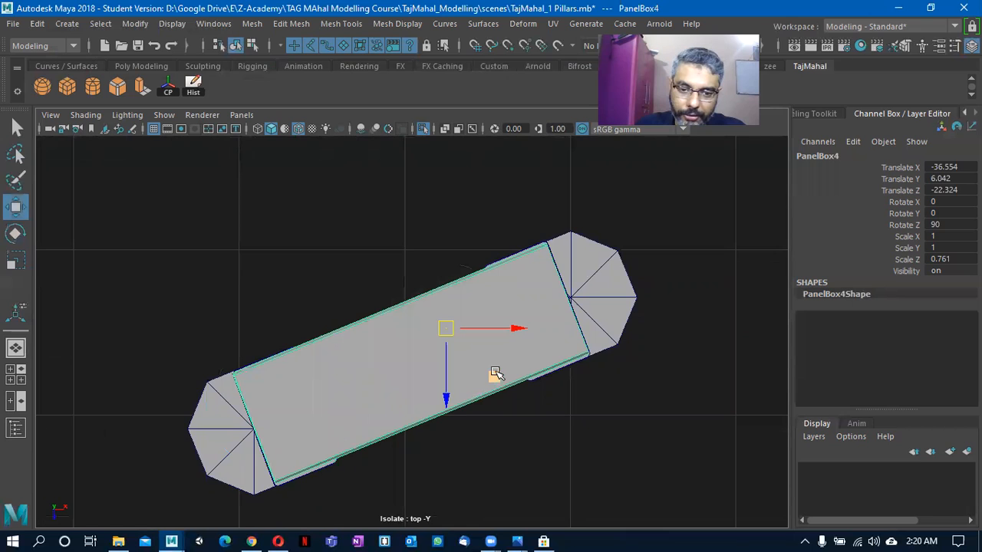
pyautogui.keyDown('alt'); pyautogui.moveTo(421, 348); pyautogui.dragTo(416, 361, button='middle'); pyautogui.keyUp('alt')
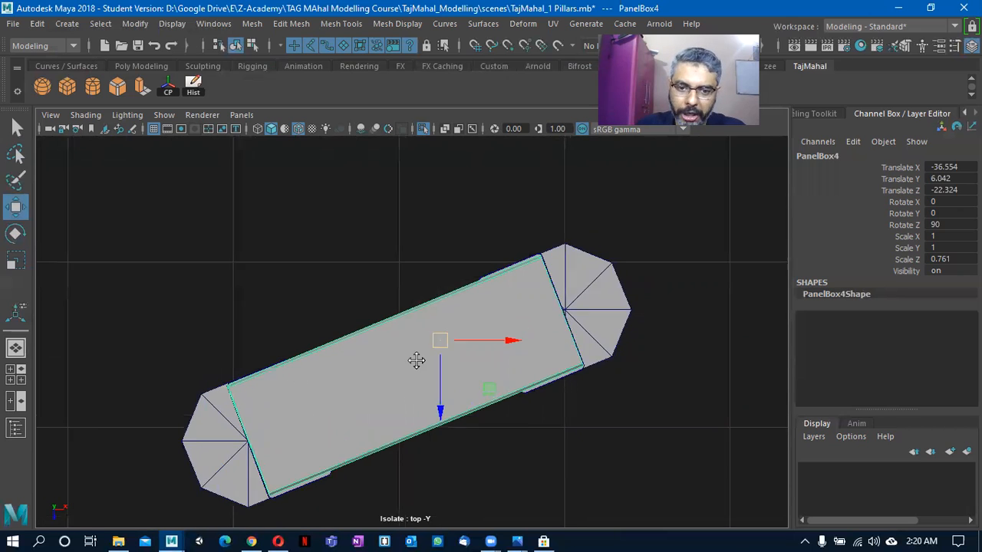
pyautogui.keyDown('alt'); pyautogui.moveTo(415, 361); pyautogui.dragTo(504, 313, button='right'); pyautogui.keyUp('alt')
pyautogui.press('4')
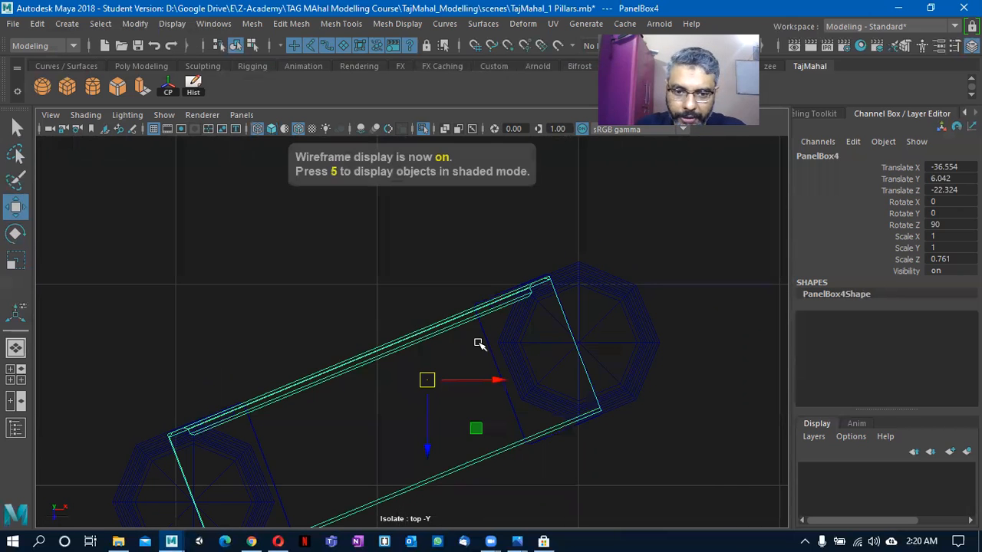
pyautogui.click(480, 343)
pyautogui.click(493, 344)
pyautogui.keyDown('alt'); pyautogui.moveTo(441, 361); pyautogui.dragTo(676, 364, button='right'); pyautogui.keyUp('alt')
pyautogui.keyDown('alt'); pyautogui.moveTo(652, 340); pyautogui.dragTo(491, 362, button='middle'); pyautogui.keyUp('alt')
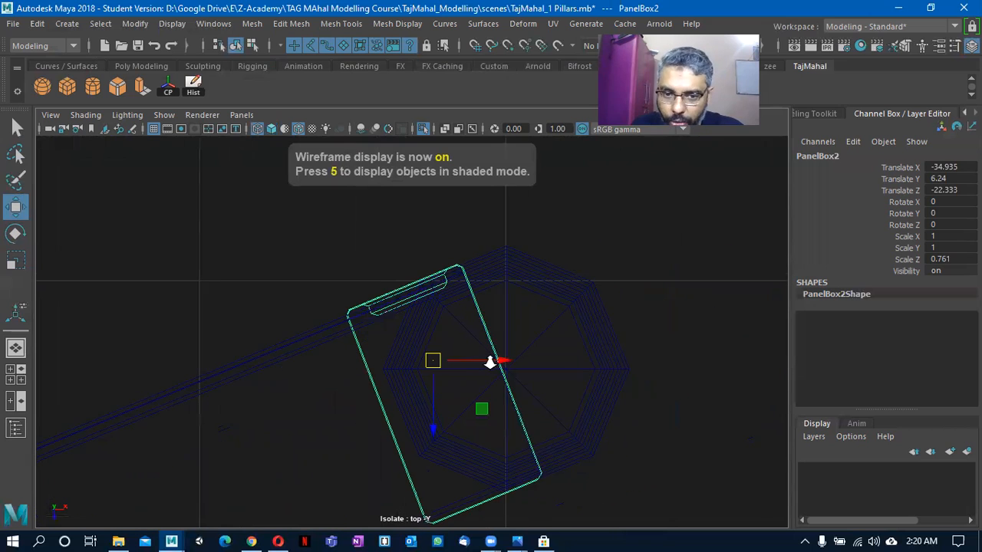
pyautogui.keyDown('alt'); pyautogui.moveTo(490, 362); pyautogui.dragTo(555, 368, button='right'); pyautogui.keyUp('alt')
pyautogui.press('5')
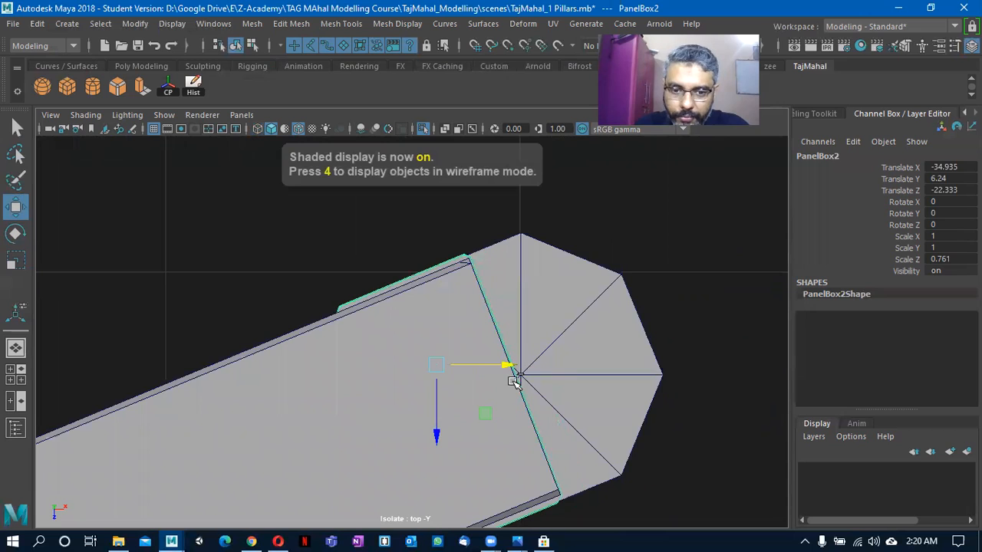
# Set the Move tool's axis orientation to Object and slide the selected upright outward along its X axis to the capital's corner.
pyautogui.click(954, 46)
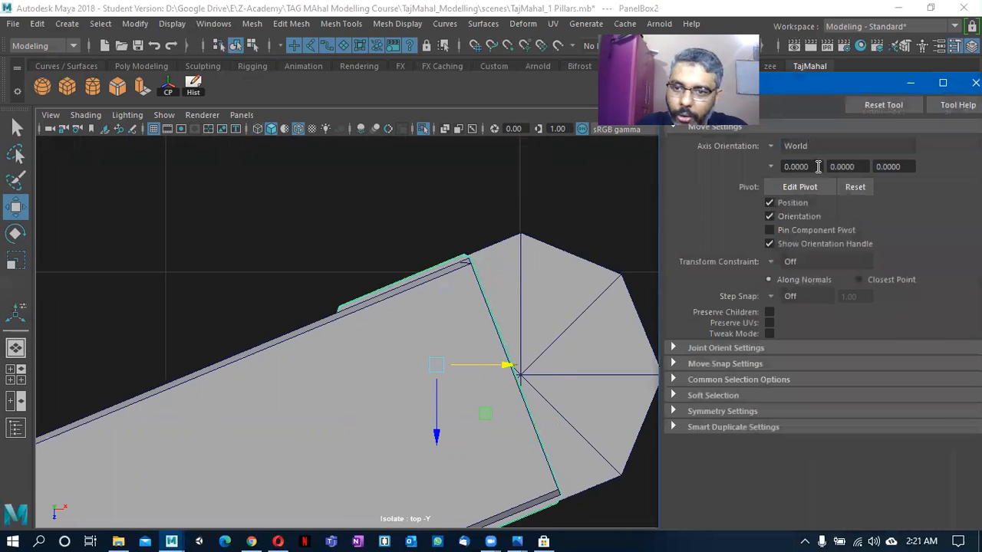
pyautogui.click(781, 146)
pyautogui.click(802, 167)
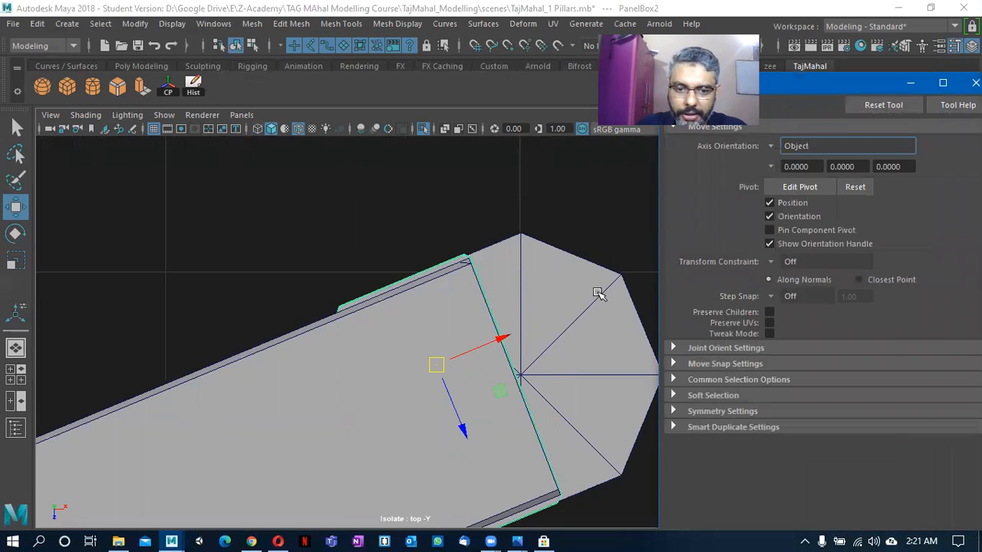
pyautogui.moveTo(532, 323); pyautogui.dragTo(553, 316)
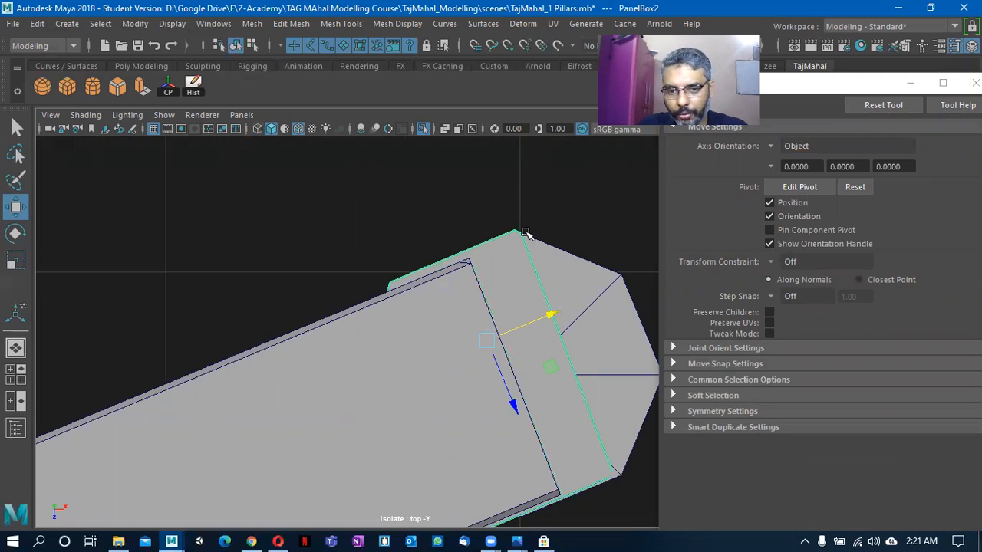
# Slide the opposite upright outward along its own X axis to its capital's corner and fine-tune its depth position.
pyautogui.keyDown('alt'); pyautogui.moveTo(532, 372); pyautogui.dragTo(401, 277, button='middle'); pyautogui.keyUp('alt')
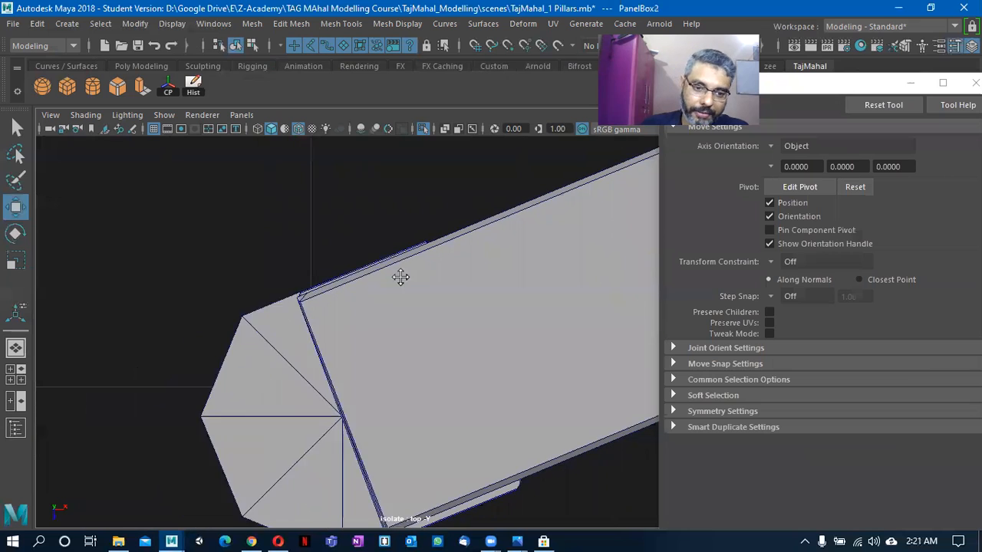
pyautogui.press('4')
pyautogui.click(531, 336)
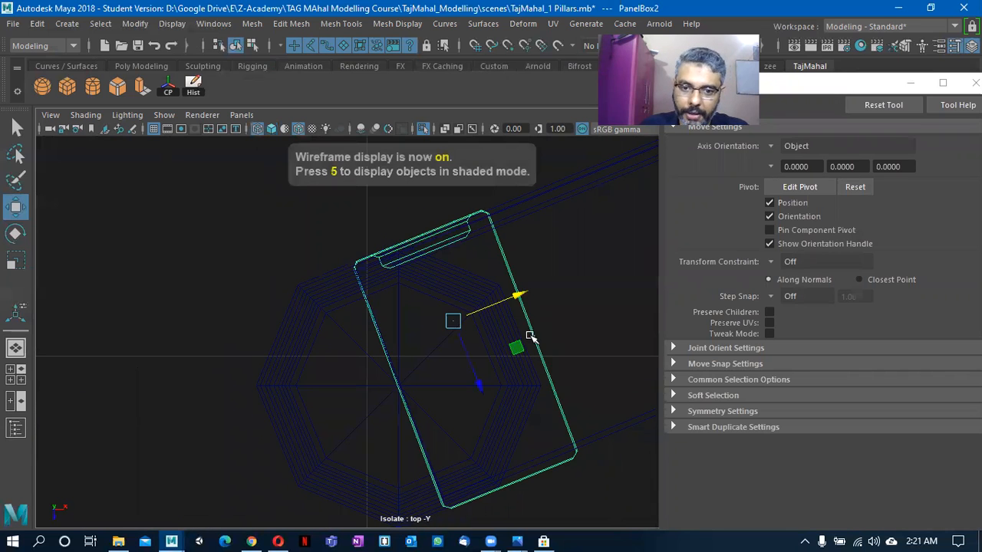
pyautogui.press('5')
pyautogui.moveTo(522, 296)
pyautogui.mouseDown()
pyautogui.moveTo(468, 304)
pyautogui.moveTo(552, 281)
pyautogui.moveTo(567, 288)
pyautogui.moveTo(470, 314)
pyautogui.moveTo(561, 297)
pyautogui.moveTo(473, 292)
pyautogui.moveTo(554, 287)
pyautogui.moveTo(470, 291)
pyautogui.mouseUp()
pyautogui.moveTo(432, 404); pyautogui.dragTo(468, 317)
pyautogui.moveTo(427, 409); pyautogui.dragTo(430, 408)
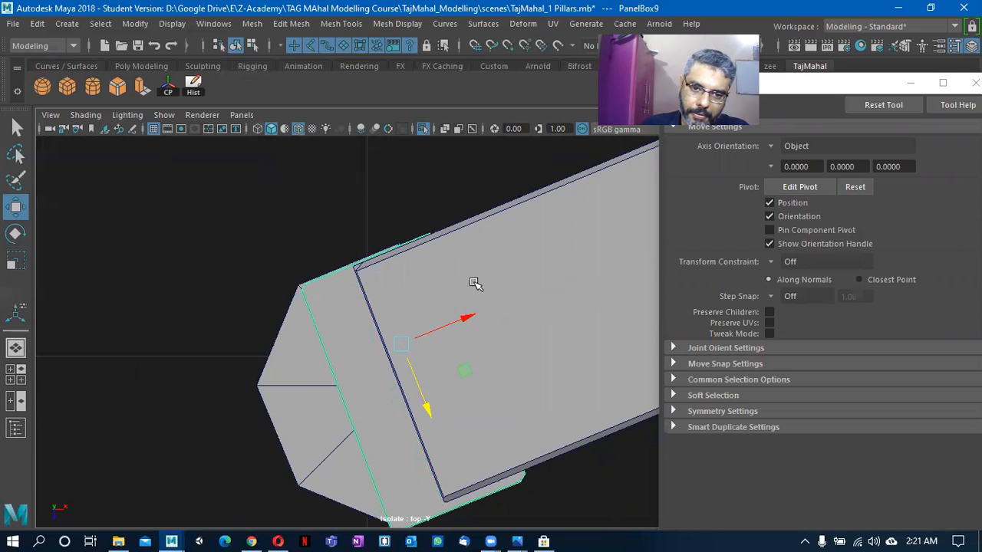
# Rotate the beam slightly in the top view and nudge it into line with the two uprights.
pyautogui.click(523, 249)
pyautogui.keyDown('alt'); pyautogui.moveTo(528, 249); pyautogui.dragTo(496, 342, button='middle'); pyautogui.keyUp('alt')
pyautogui.press('e')
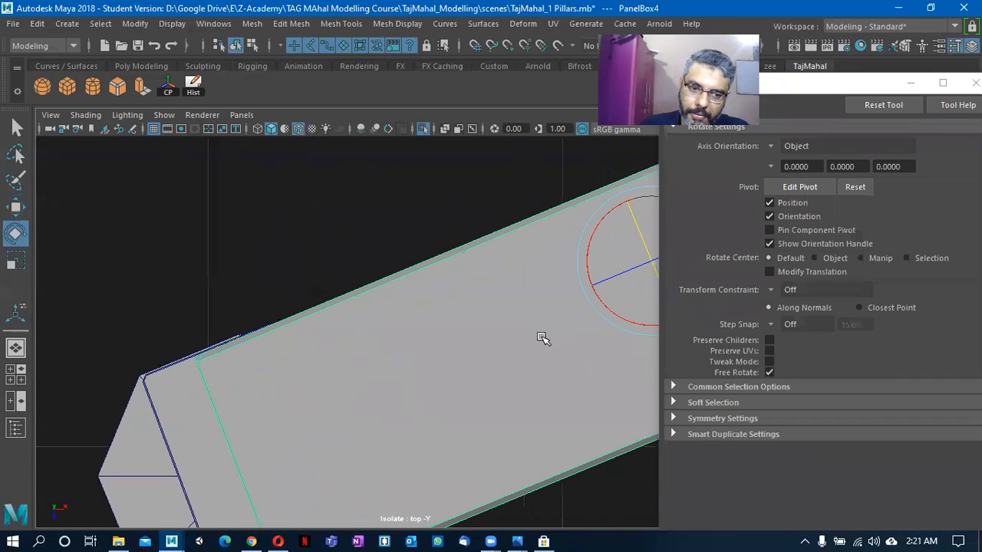
pyautogui.press('r')
pyautogui.press('e')
pyautogui.keyDown('alt'); pyautogui.moveTo(588, 258); pyautogui.dragTo(569, 286, button='middle'); pyautogui.keyUp('alt')
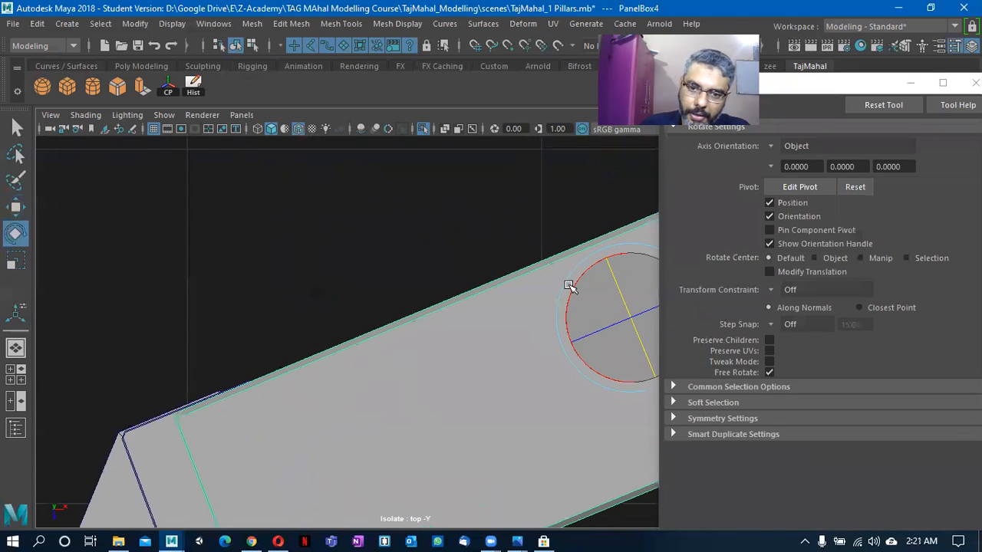
pyautogui.keyDown('alt'); pyautogui.moveTo(465, 306); pyautogui.dragTo(719, 339, button='right'); pyautogui.keyUp('alt')
pyautogui.moveTo(396, 295); pyautogui.dragTo(398, 297)
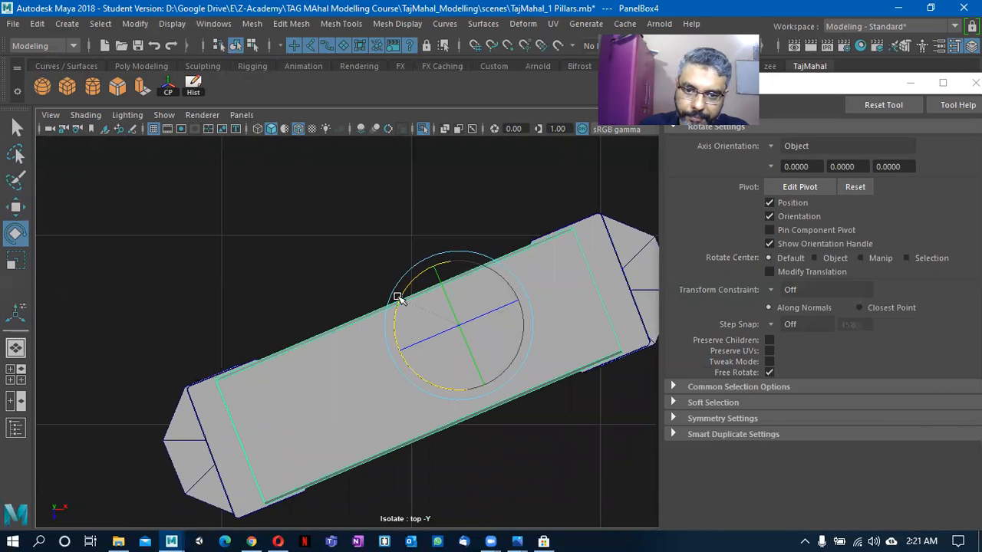
pyautogui.keyDown('alt'); pyautogui.moveTo(392, 342); pyautogui.dragTo(439, 350, button='right'); pyautogui.keyUp('alt')
pyautogui.press('w')
pyautogui.moveTo(497, 383); pyautogui.dragTo(495, 382)
pyautogui.keyDown('alt'); pyautogui.moveTo(522, 346); pyautogui.dragTo(385, 368, button='middle'); pyautogui.keyUp('alt')
# Examine in the perspective view how the beam ends meet the uprights and how the uprights sit on their capitals.
pyautogui.press('space')
pyautogui.moveTo(465, 298); pyautogui.dragTo(465, 275)
pyautogui.keyDown('alt'); pyautogui.moveTo(390, 344); pyautogui.dragTo(417, 369); pyautogui.keyUp('alt')
pyautogui.keyDown('alt'); pyautogui.moveTo(417, 368); pyautogui.dragTo(468, 384, button='right'); pyautogui.keyUp('alt')
pyautogui.keyDown('alt'); pyautogui.moveTo(468, 384); pyautogui.dragTo(342, 364); pyautogui.keyUp('alt')
pyautogui.scroll(5, 300, 409)
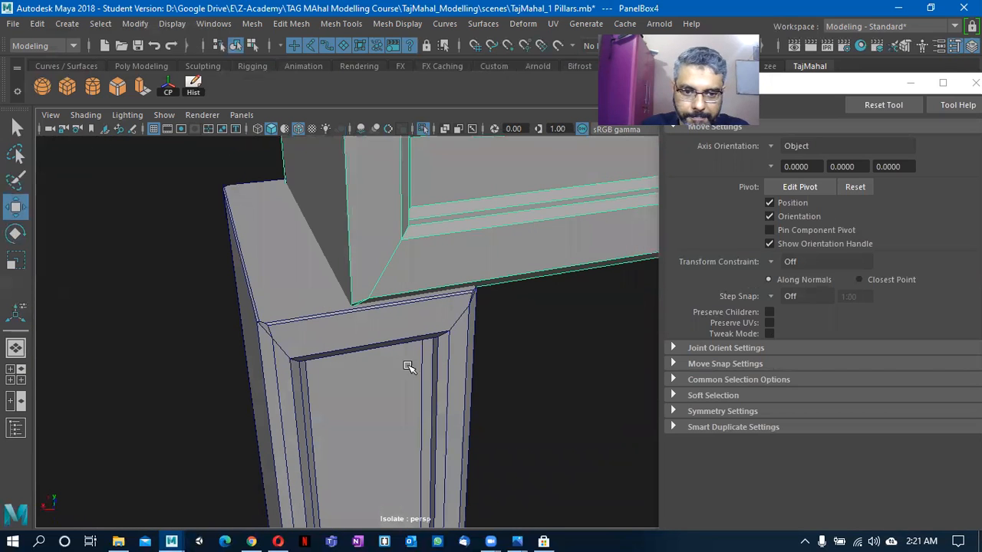
pyautogui.keyDown('alt'); pyautogui.moveTo(409, 367); pyautogui.dragTo(320, 386, button='right'); pyautogui.keyUp('alt')
pyautogui.keyDown('alt'); pyautogui.moveTo(320, 386); pyautogui.dragTo(307, 234, button='middle'); pyautogui.keyUp('alt')
pyautogui.keyDown('alt'); pyautogui.moveTo(364, 293); pyautogui.dragTo(360, 292); pyautogui.keyUp('alt')
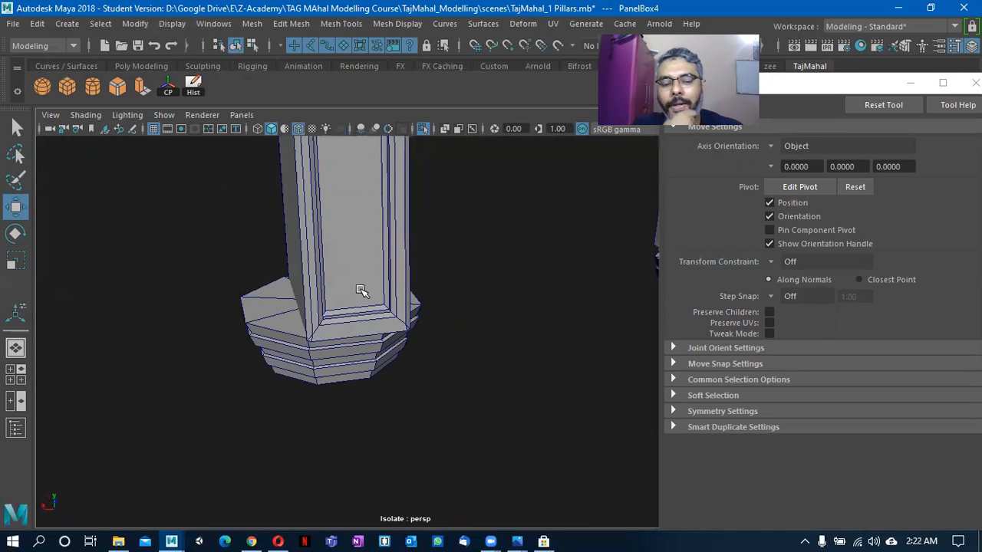
pyautogui.keyDown('alt'); pyautogui.moveTo(598, 329); pyautogui.dragTo(274, 358, button='middle'); pyautogui.keyUp('alt')
pyautogui.keyDown('alt'); pyautogui.moveTo(351, 351); pyautogui.dragTo(308, 357); pyautogui.keyUp('alt')
pyautogui.keyDown('alt'); pyautogui.moveTo(366, 407); pyautogui.dragTo(513, 366); pyautogui.keyUp('alt')
pyautogui.keyDown('alt'); pyautogui.moveTo(462, 297); pyautogui.dragTo(445, 307); pyautogui.keyUp('alt')
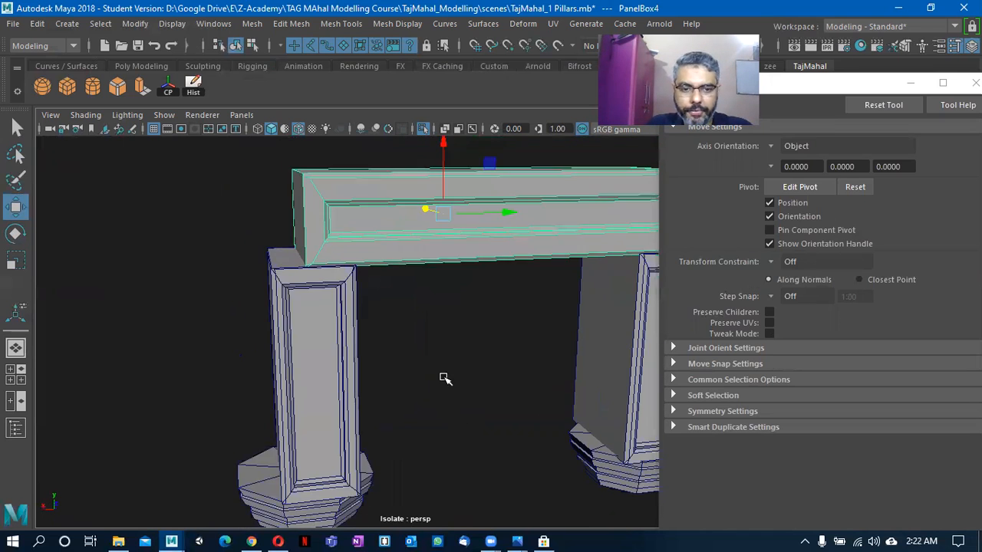
pyautogui.keyDown('alt'); pyautogui.moveTo(444, 378); pyautogui.dragTo(424, 359); pyautogui.keyUp('alt')
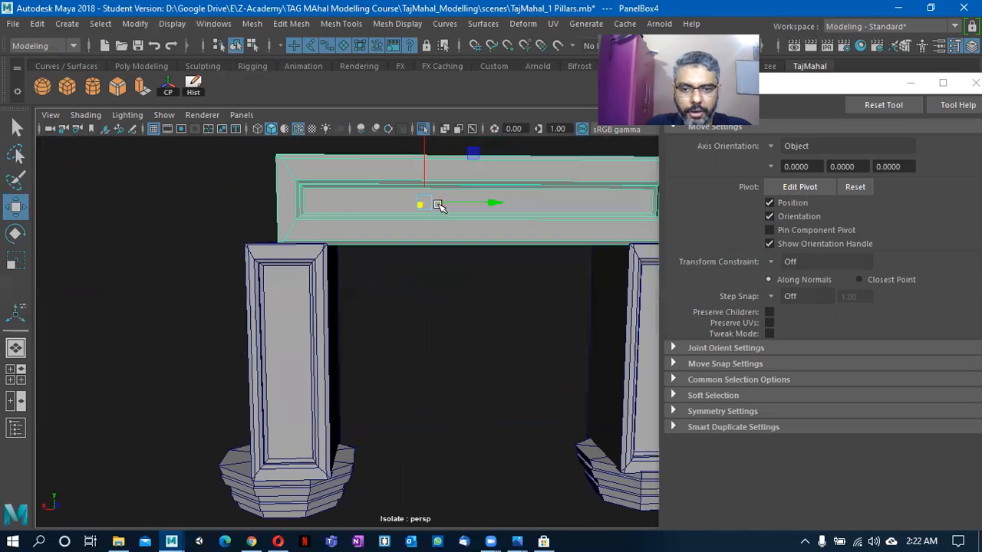
# Move the vertices at both ends of the beam outward until they are flush with the outer edges of the uprights.
pyautogui.moveTo(330, 213); pyautogui.dragTo(259, 125, button='right')
pyautogui.keyDown('alt'); pyautogui.moveTo(259, 130); pyautogui.dragTo(438, 394); pyautogui.keyUp('alt')
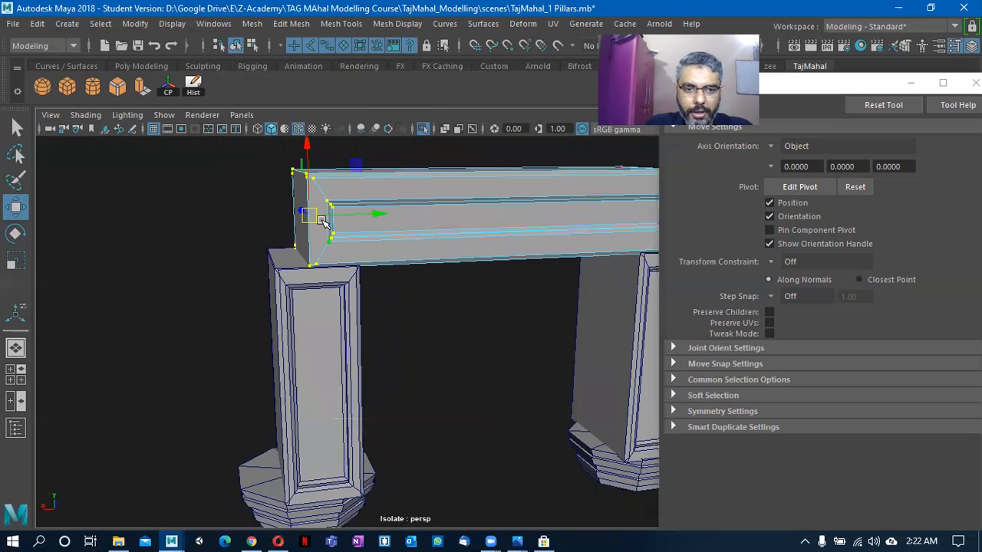
pyautogui.moveTo(376, 212); pyautogui.dragTo(373, 328)
pyautogui.moveTo(417, 188); pyautogui.dragTo(537, 346)
pyautogui.moveTo(514, 279); pyautogui.dragTo(359, 333)
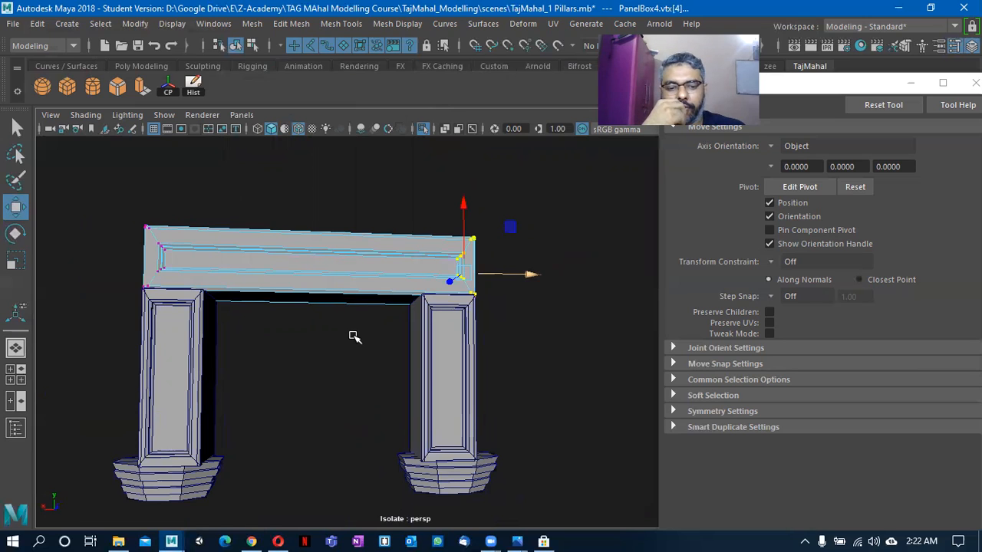
# Examine the widened frame from the front, checking each upright against the beam's end and its capital.
pyautogui.keyDown('alt'); pyautogui.moveTo(344, 364); pyautogui.dragTo(332, 395); pyautogui.keyUp('alt')
pyautogui.keyDown('alt'); pyautogui.moveTo(274, 438); pyautogui.dragTo(222, 414); pyautogui.keyUp('alt')
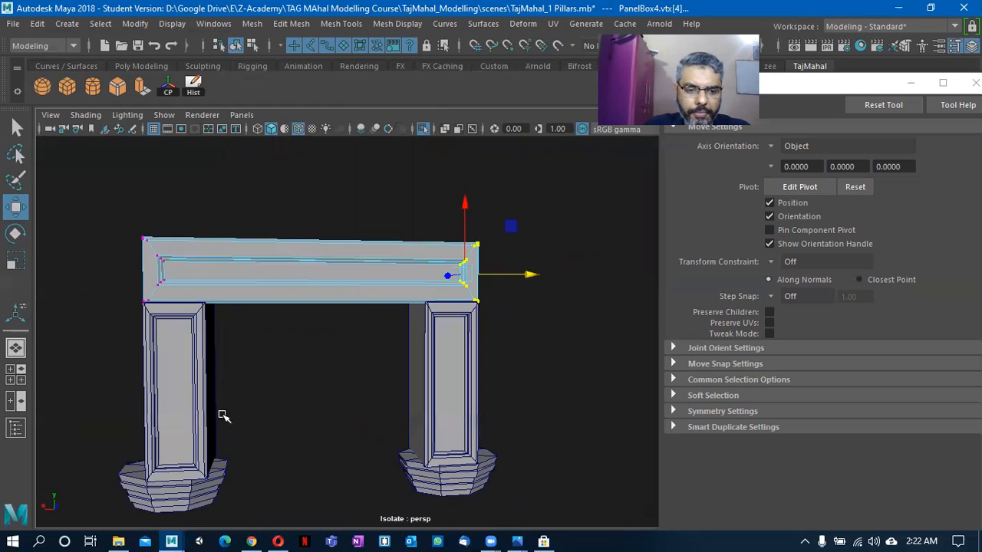
pyautogui.click(213, 415)
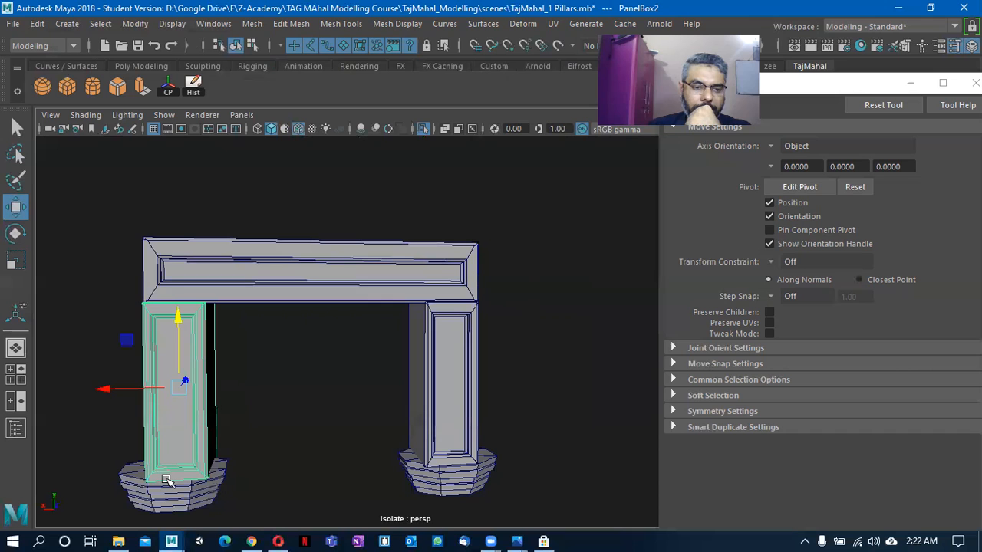
pyautogui.moveTo(169, 479)
pyautogui.keyDown('alt'); pyautogui.mouseDown()
pyautogui.moveTo(205, 462)
pyautogui.moveTo(172, 482)
pyautogui.mouseUp(); pyautogui.keyUp('alt')
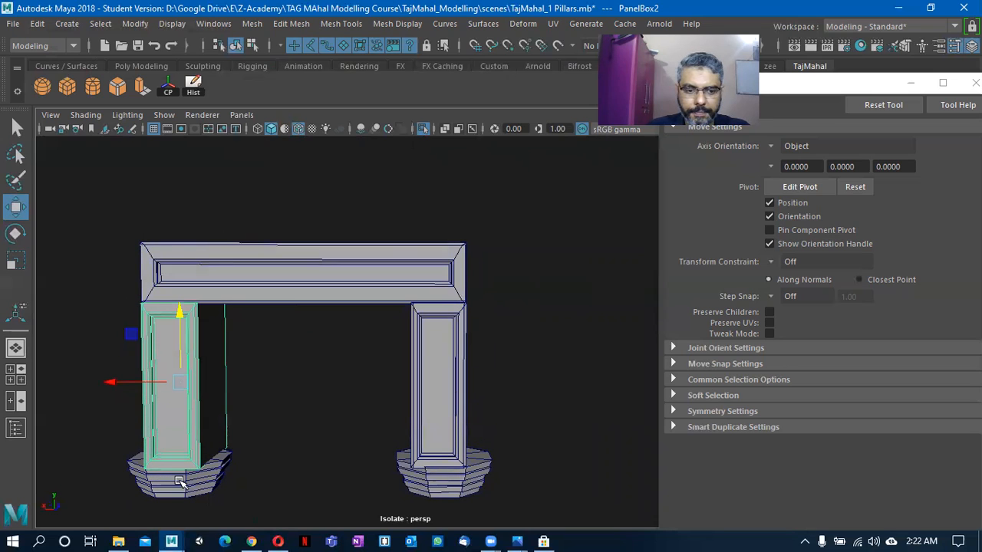
pyautogui.click(438, 452)
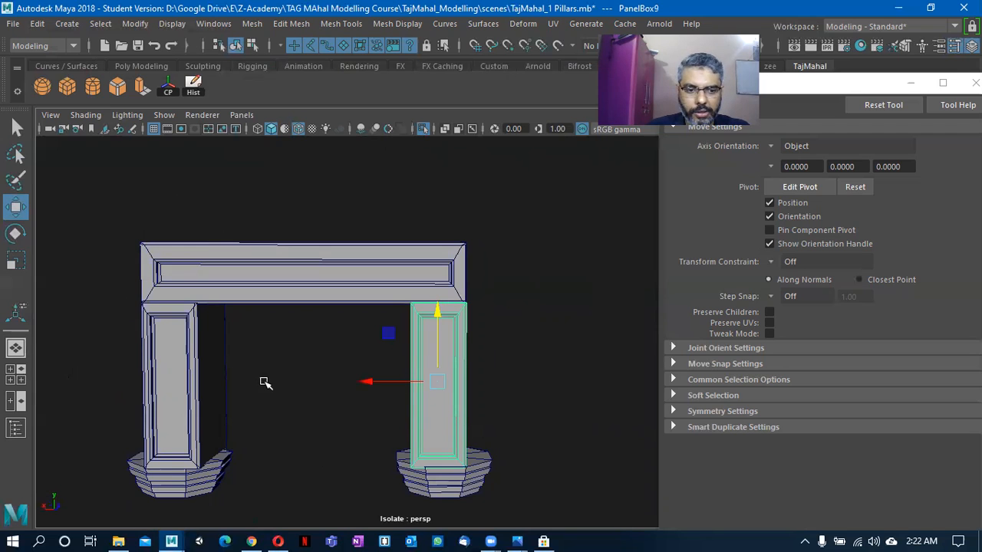
pyautogui.moveTo(404, 396)
pyautogui.keyDown('alt'); pyautogui.mouseDown()
pyautogui.moveTo(298, 397)
pyautogui.moveTo(405, 392)
pyautogui.mouseUp(); pyautogui.keyUp('alt')
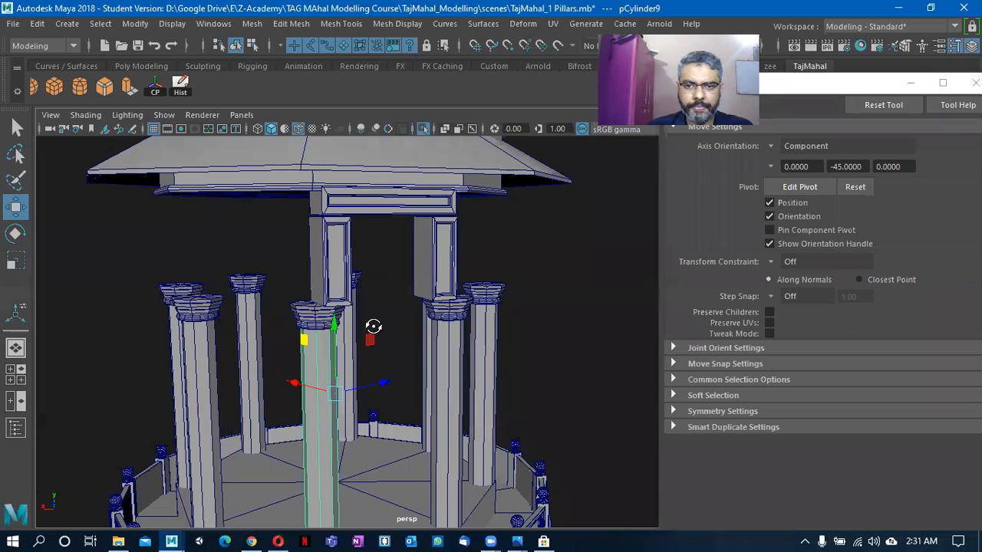
# Select the frame's beam and both uprights above the pillars, ready for a mesh operation.
pyautogui.keyDown('alt'); pyautogui.moveTo(373, 327); pyautogui.dragTo(327, 319); pyautogui.keyUp('alt')
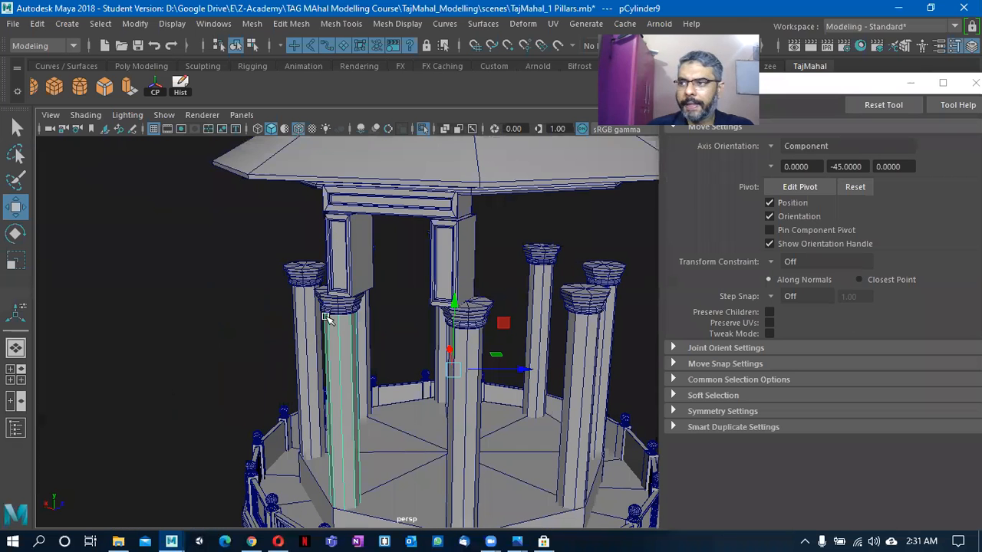
pyautogui.keyDown('alt'); pyautogui.moveTo(273, 268); pyautogui.dragTo(365, 349); pyautogui.keyUp('alt')
pyautogui.click(364, 349)
pyautogui.click(342, 23)
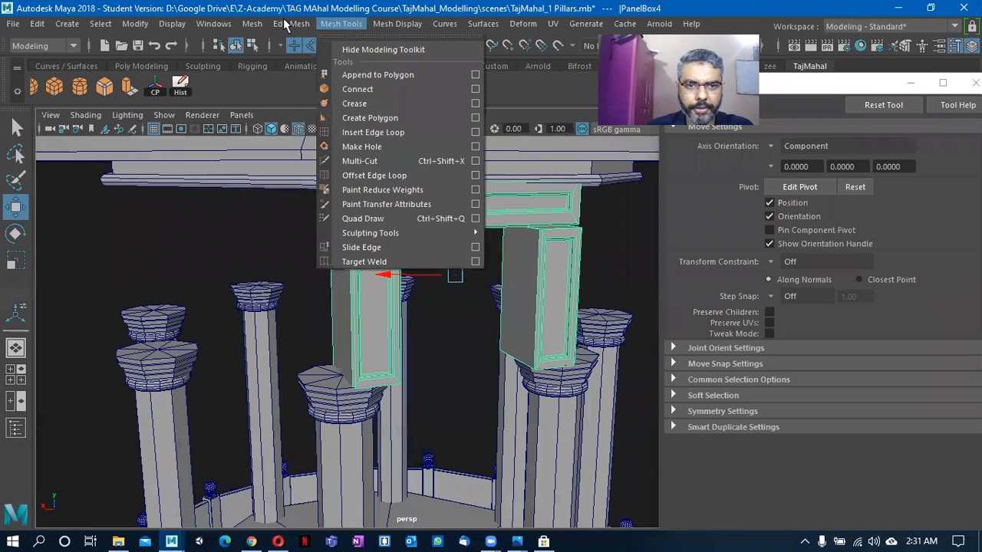
# Separate the combined panel frame mesh into its individual boxes.
pyautogui.moveTo(291, 23)
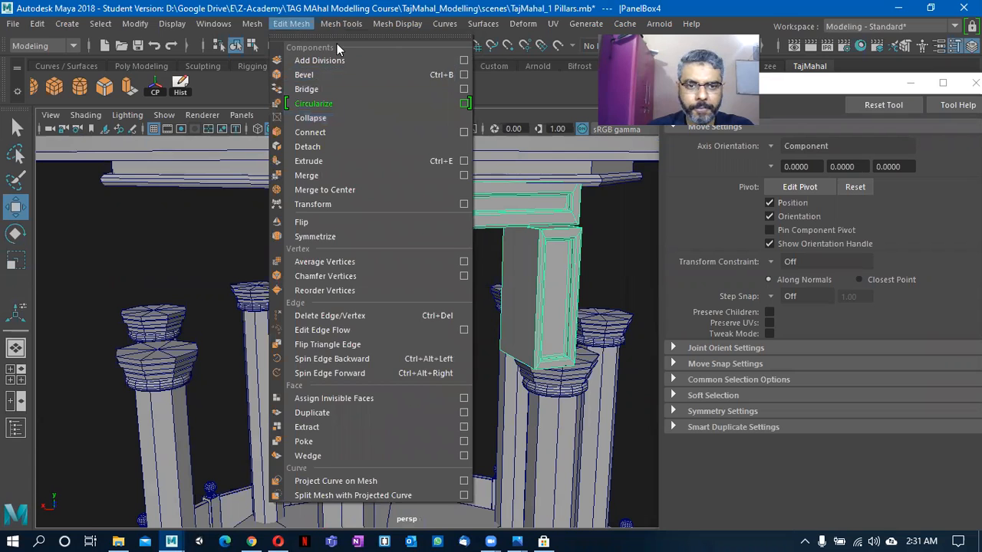
pyautogui.moveTo(333, 23)
pyautogui.moveTo(251, 23)
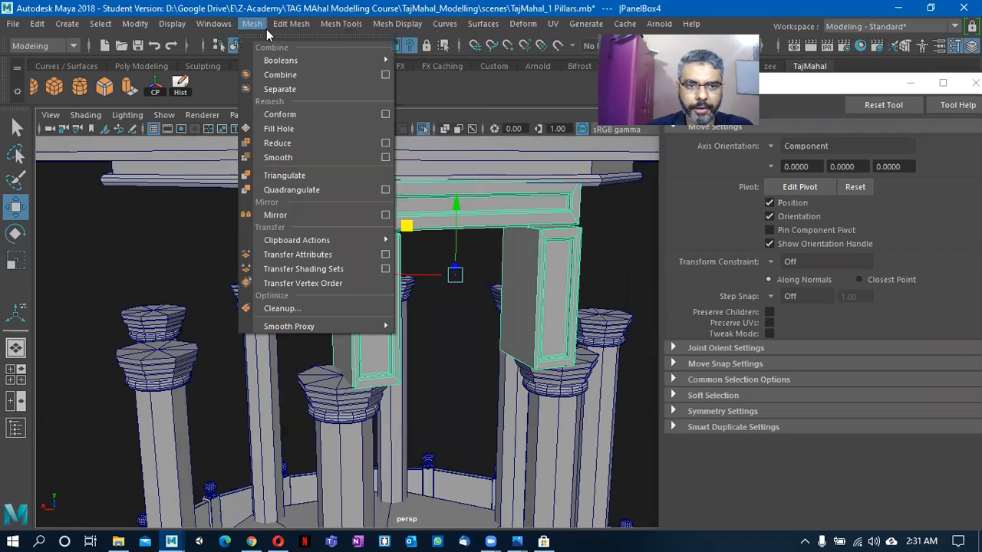
pyautogui.click(318, 89)
# Center the pivot of the vertical panel box standing on the front-left pillar capital.
pyautogui.keyDown('alt'); pyautogui.moveTo(344, 299); pyautogui.dragTo(379, 324); pyautogui.keyUp('alt')
pyautogui.click(379, 325)
pyautogui.keyDown('alt'); pyautogui.moveTo(379, 325); pyautogui.dragTo(478, 417, button='right'); pyautogui.keyUp('alt')
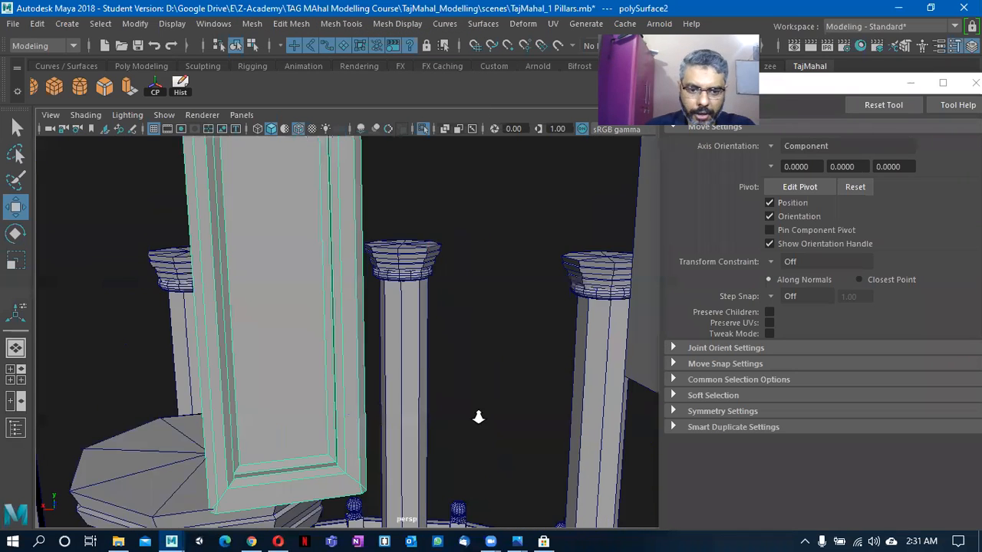
pyautogui.keyDown('alt'); pyautogui.moveTo(478, 417); pyautogui.dragTo(457, 355, button='middle'); pyautogui.keyUp('alt')
pyautogui.keyDown('alt'); pyautogui.moveTo(456, 355); pyautogui.dragTo(363, 352, button='right'); pyautogui.keyUp('alt')
pyautogui.moveTo(381, 340)
pyautogui.keyDown('alt'); pyautogui.mouseDown()
pyautogui.moveTo(419, 329)
pyautogui.moveTo(381, 334)
pyautogui.mouseUp(); pyautogui.keyUp('alt')
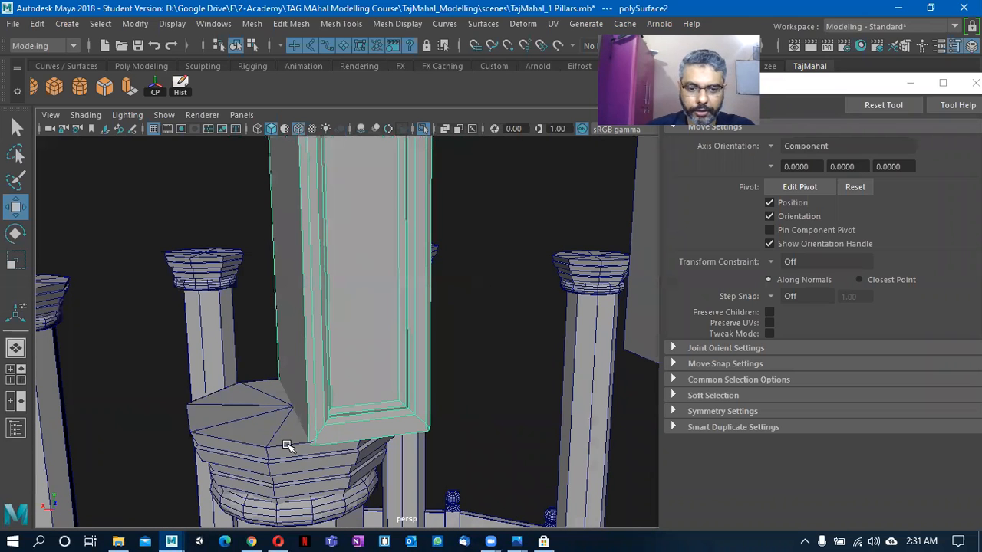
pyautogui.click(155, 91)
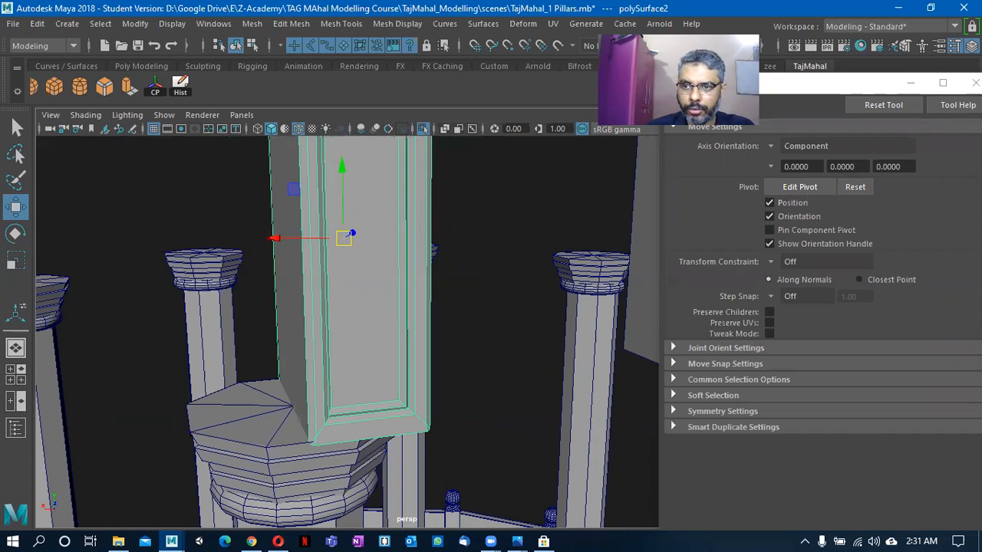
# Set the Move tool's axis orientation to Object for the vertical panel box.
pyautogui.click(955, 48)
pyautogui.click(955, 48)
pyautogui.click(801, 147)
pyautogui.click(803, 153)
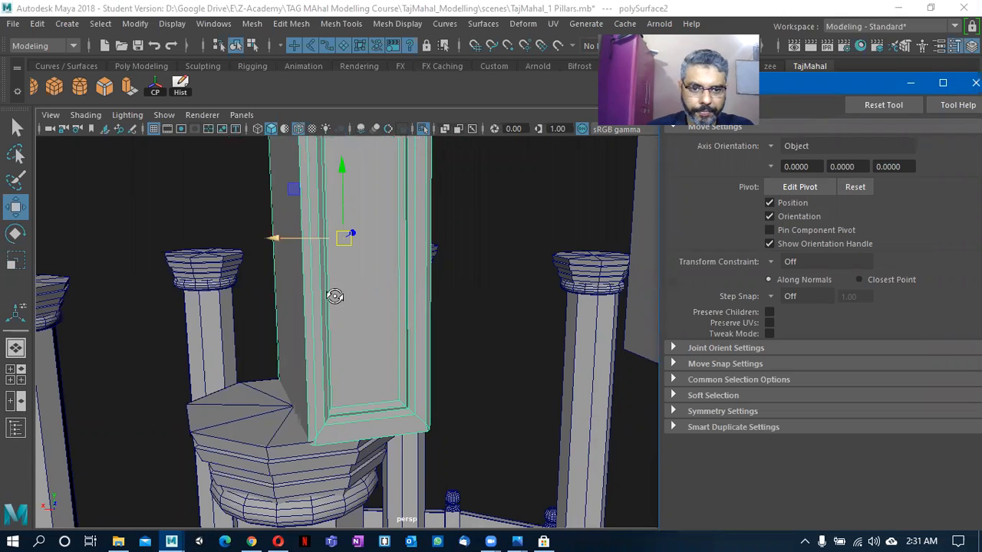
pyautogui.keyDown('alt'); pyautogui.moveTo(335, 296); pyautogui.dragTo(317, 281); pyautogui.keyUp('alt')
pyautogui.click(790, 153)
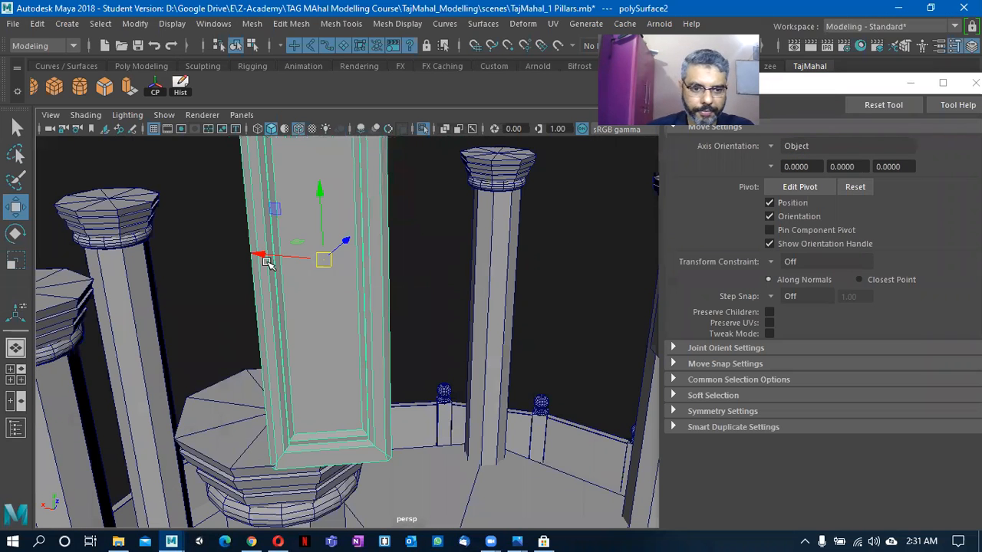
# Try the World axis orientation on the vertical panel box and return the Move tool to Object.
pyautogui.moveTo(272, 248); pyautogui.dragTo(239, 253)
pyautogui.moveTo(303, 256); pyautogui.dragTo(942, 151)
pyautogui.click(884, 105)
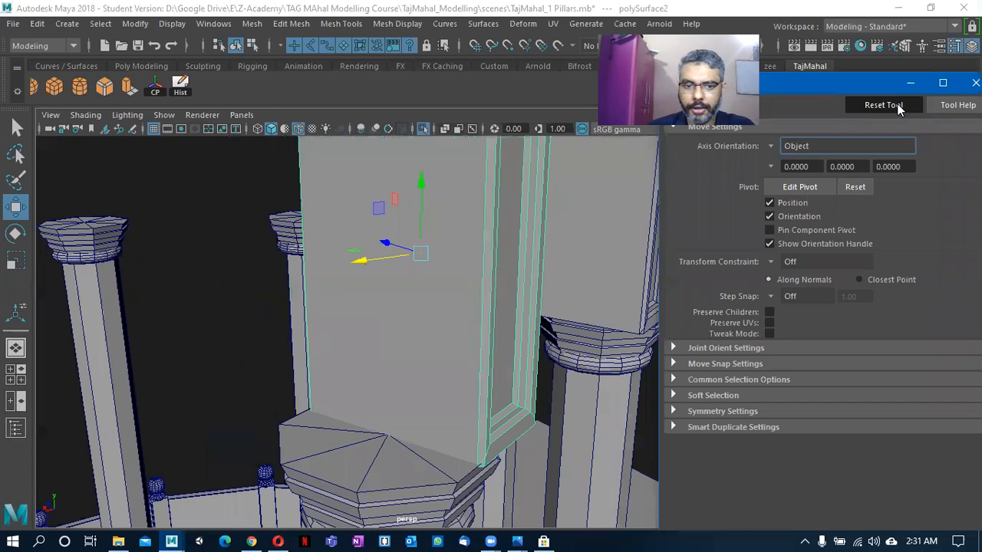
pyautogui.keyDown('alt'); pyautogui.moveTo(369, 338); pyautogui.dragTo(329, 346); pyautogui.keyUp('alt')
pyautogui.click(791, 127)
pyautogui.click(800, 129)
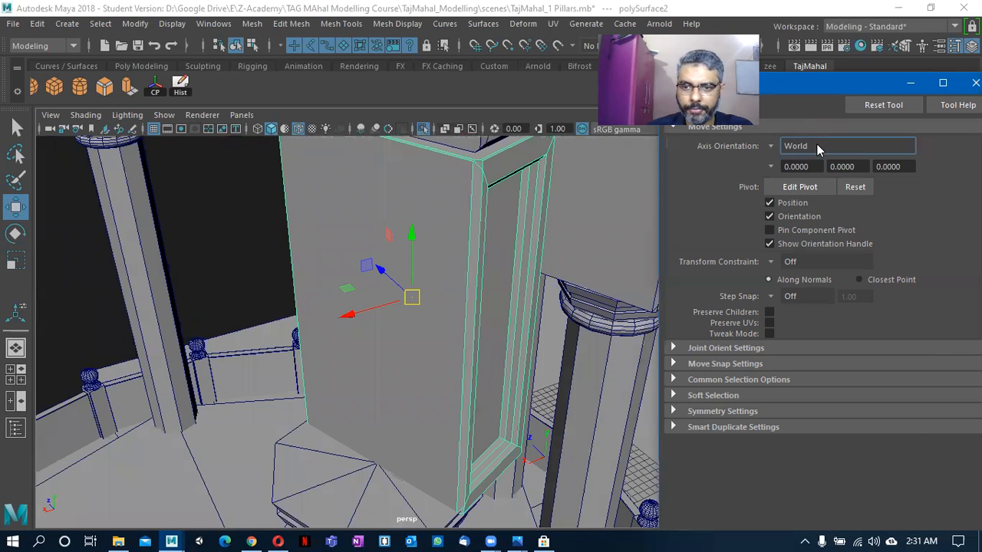
pyautogui.click(786, 146)
pyautogui.click(798, 158)
pyautogui.keyDown('alt'); pyautogui.moveTo(361, 307); pyautogui.dragTo(384, 297); pyautogui.keyUp('alt')
pyautogui.press('e')
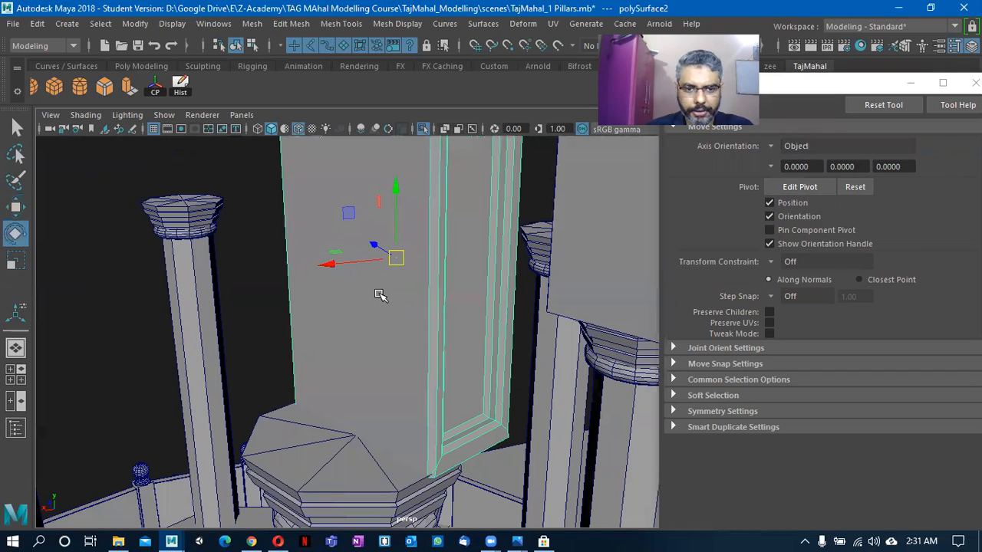
pyautogui.press('r')
pyautogui.press('w')
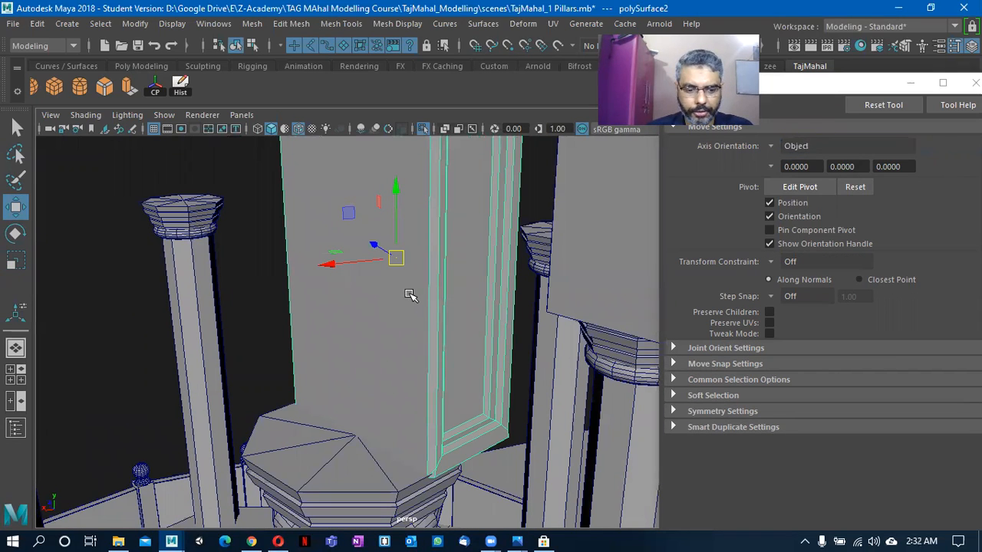
# Isolate the three panel boxes together with the pillars and the octagonal base.
pyautogui.keyDown('alt'); pyautogui.moveTo(442, 311); pyautogui.dragTo(321, 329); pyautogui.keyUp('alt')
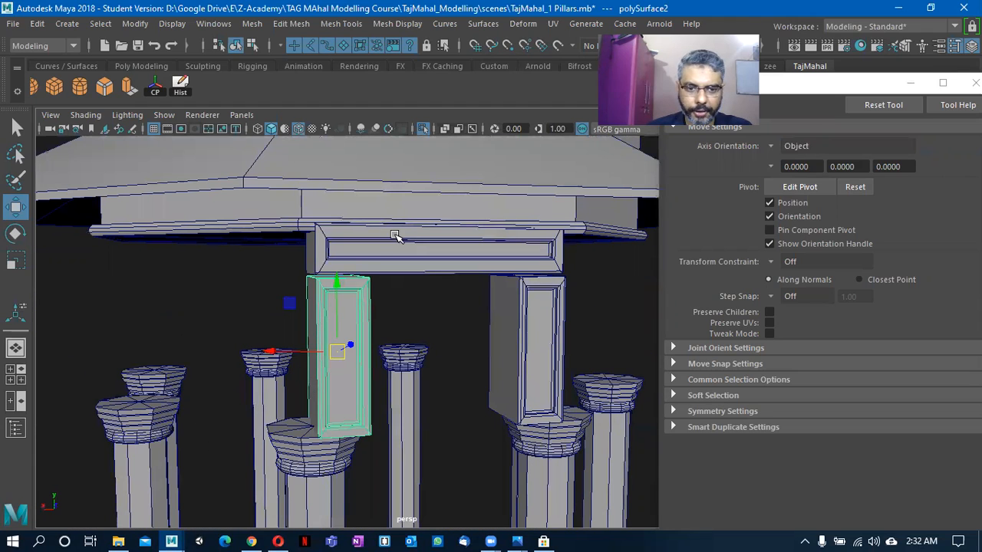
pyautogui.keyDown('shift'); pyautogui.click(519, 268); pyautogui.keyUp('shift')
pyautogui.keyDown('shift'); pyautogui.click(523, 345); pyautogui.keyUp('shift')
pyautogui.keyDown('alt'); pyautogui.moveTo(432, 453); pyautogui.dragTo(212, 410); pyautogui.keyUp('alt')
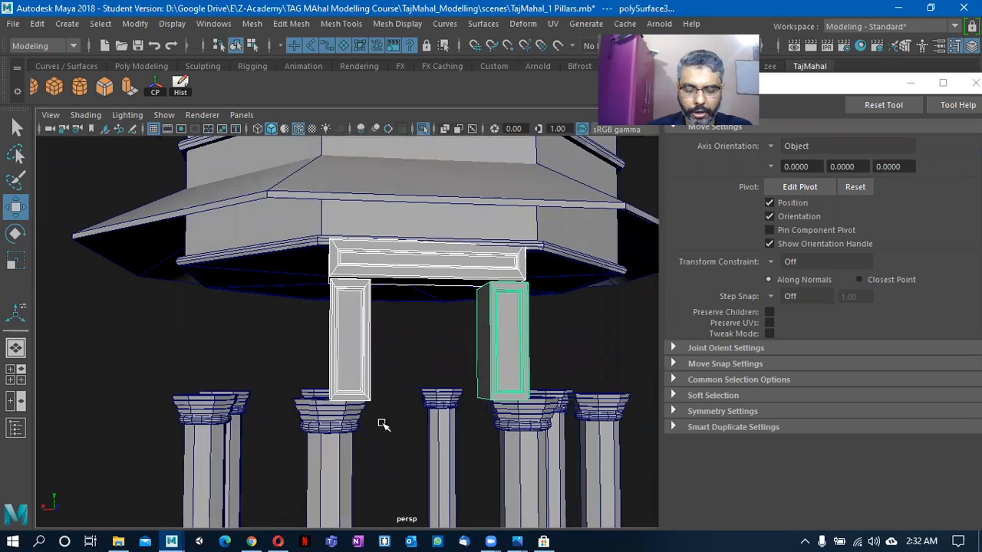
pyautogui.scroll(-3, 383, 425)
pyautogui.keyDown('shift'); pyautogui.moveTo(519, 445); pyautogui.dragTo(575, 461); pyautogui.keyUp('shift')
pyautogui.press('f')
pyautogui.keyDown('alt'); pyautogui.moveTo(498, 452); pyautogui.dragTo(505, 384); pyautogui.keyUp('alt')
pyautogui.hotkey('ctrl', '1')
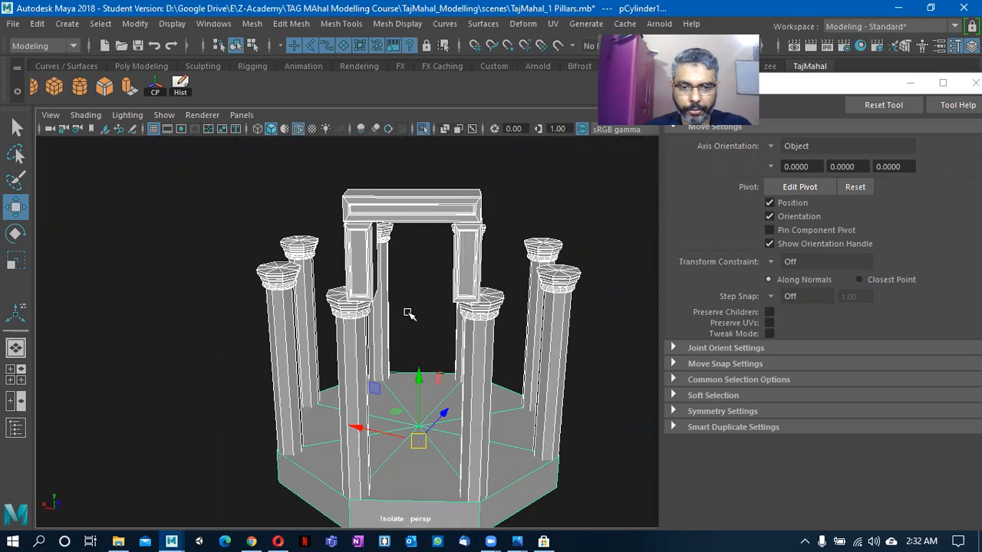
# Examine how the first vertical panel box sits on its pillar capital from several angles.
pyautogui.keyDown('alt'); pyautogui.moveTo(346, 268); pyautogui.dragTo(387, 218); pyautogui.keyUp('alt')
pyautogui.click(336, 202)
pyautogui.scroll(3, 398, 323)
pyautogui.keyDown('alt'); pyautogui.moveTo(399, 323); pyautogui.dragTo(379, 330, button='middle'); pyautogui.keyUp('alt')
pyautogui.keyDown('alt'); pyautogui.moveTo(379, 328); pyautogui.dragTo(412, 397); pyautogui.keyUp('alt')
pyautogui.click(375, 322)
pyautogui.scroll(3, 412, 396)
pyautogui.keyDown('alt'); pyautogui.moveTo(412, 397); pyautogui.dragTo(329, 370, button='middle'); pyautogui.keyUp('alt')
pyautogui.keyDown('alt'); pyautogui.moveTo(329, 371); pyautogui.dragTo(362, 359); pyautogui.keyUp('alt')
pyautogui.keyDown('alt'); pyautogui.moveTo(326, 317); pyautogui.dragTo(270, 340); pyautogui.keyUp('alt')
pyautogui.keyDown('alt'); pyautogui.moveTo(281, 373); pyautogui.dragTo(373, 344); pyautogui.keyUp('alt')
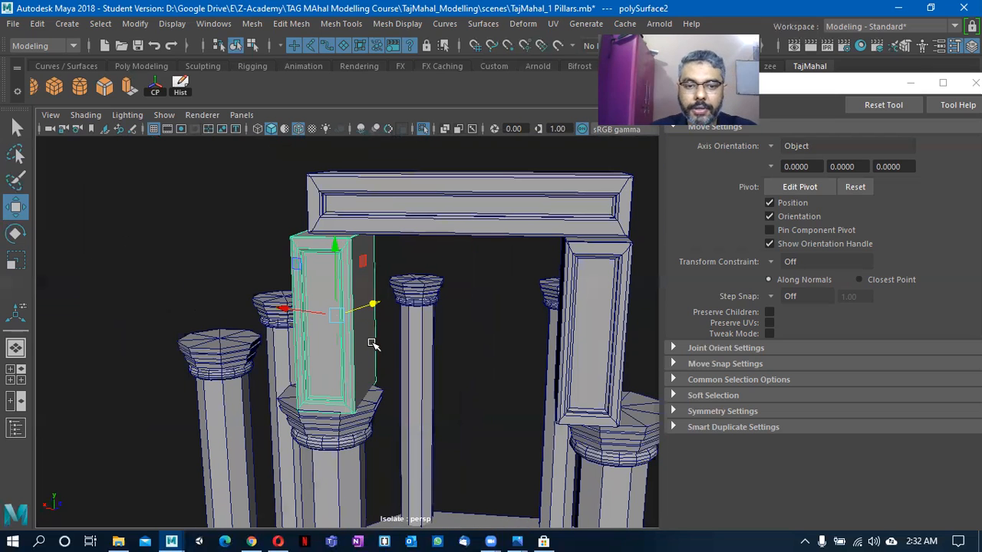
# Center the pivot of the horizontal panel box and move it outward, clear of the pillars and vertical boxes.
pyautogui.click(456, 216)
pyautogui.keyDown('alt'); pyautogui.moveTo(453, 338); pyautogui.dragTo(194, 378); pyautogui.keyUp('alt')
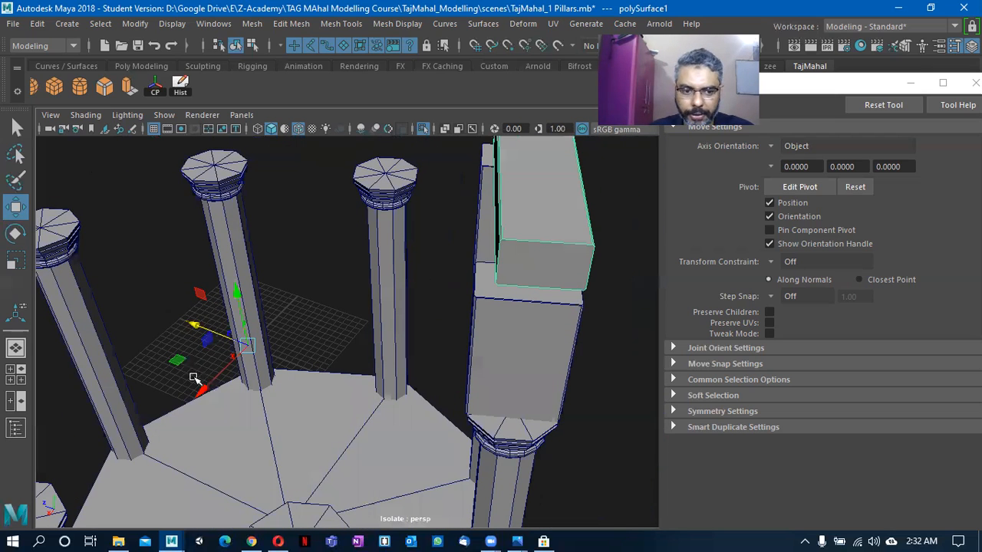
pyautogui.click(164, 89)
pyautogui.moveTo(472, 198); pyautogui.dragTo(613, 208)
pyautogui.keyDown('alt'); pyautogui.moveTo(549, 250); pyautogui.dragTo(468, 276, button='middle'); pyautogui.keyUp('alt')
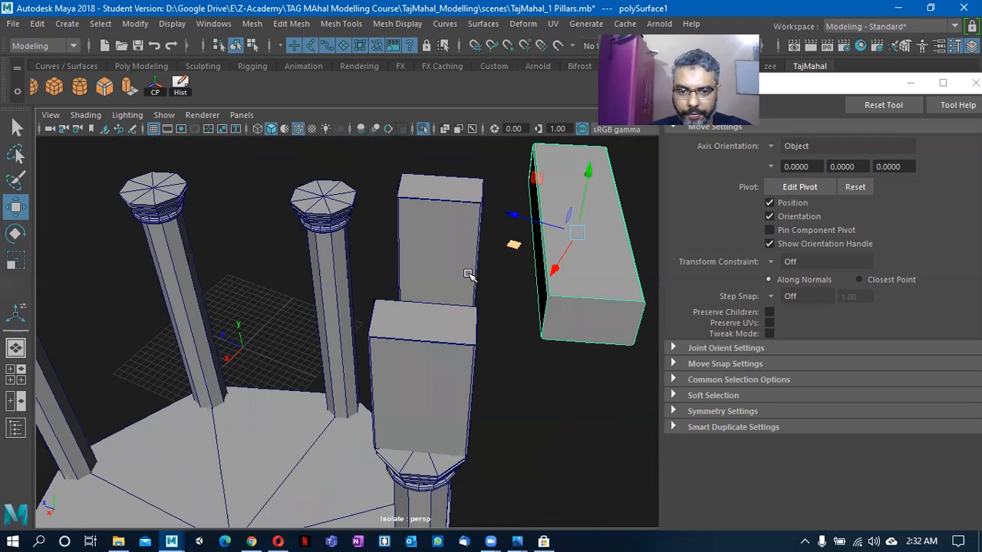
# In the top view, nudge the vertical panel box so its outer corner meets the pillar capital's vertex.
pyautogui.press('space')
pyautogui.moveTo(466, 282); pyautogui.dragTo(368, 284)
pyautogui.press('f')
pyautogui.scroll(-6, 531, 307)
pyautogui.keyDown('alt'); pyautogui.moveTo(491, 296); pyautogui.dragTo(181, 158, button='middle'); pyautogui.keyUp('alt')
pyautogui.scroll(1, 215, 282)
pyautogui.click(201, 260)
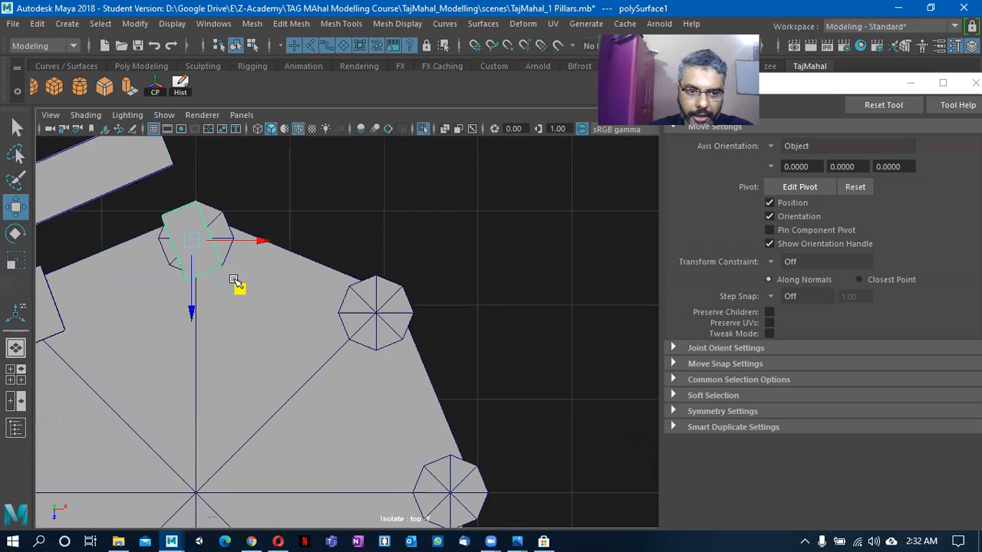
pyautogui.press('f')
pyautogui.keyDown('alt'); pyautogui.moveTo(354, 294); pyautogui.dragTo(356, 317, button='middle'); pyautogui.keyUp('alt')
pyautogui.scroll(1, 423, 315)
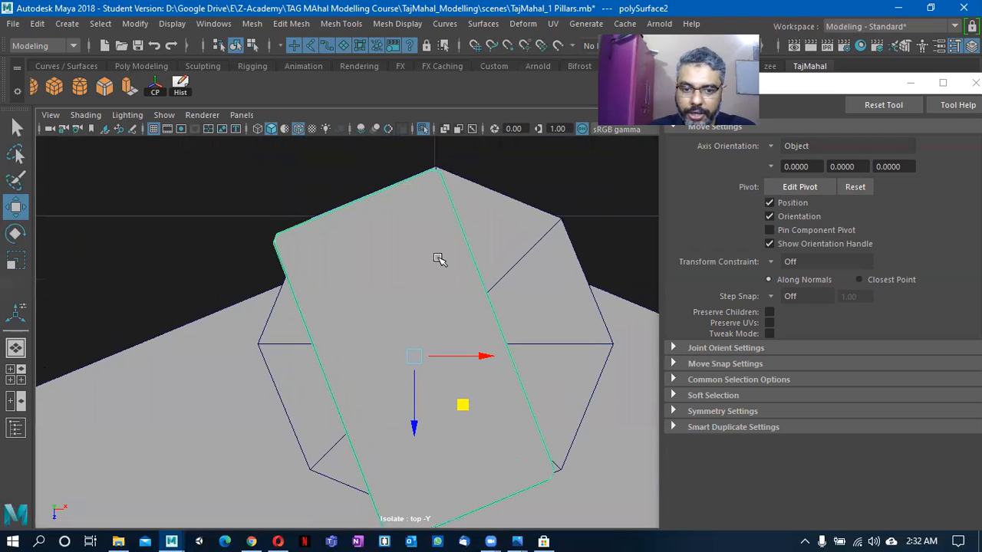
pyautogui.press('d')
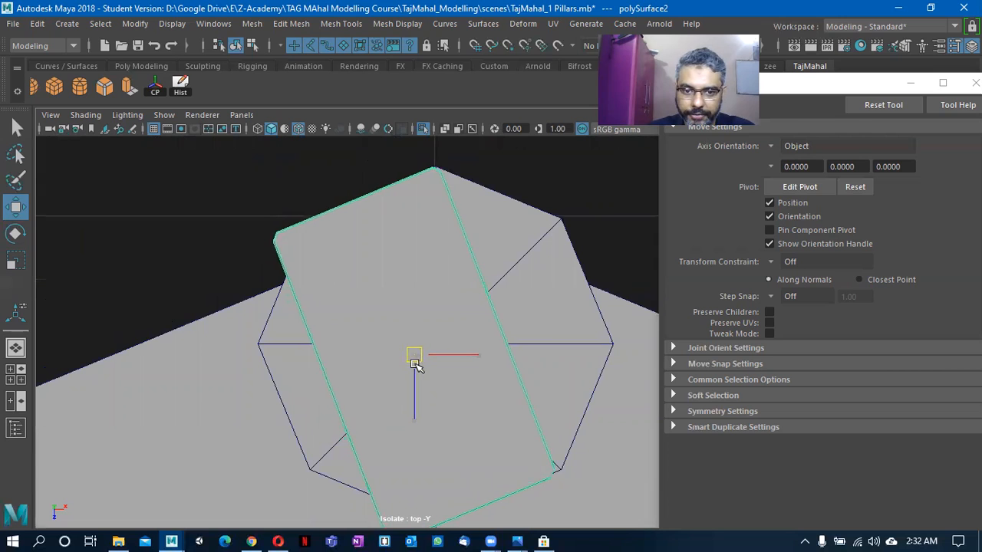
pyautogui.moveTo(416, 364); pyautogui.dragTo(415, 364)
# Center the other vertical panel box's pivot and move the box onto its pillar capital, matching the outer corner.
pyautogui.keyDown('alt'); pyautogui.moveTo(175, 415); pyautogui.dragTo(599, 384, button='middle'); pyautogui.keyUp('alt')
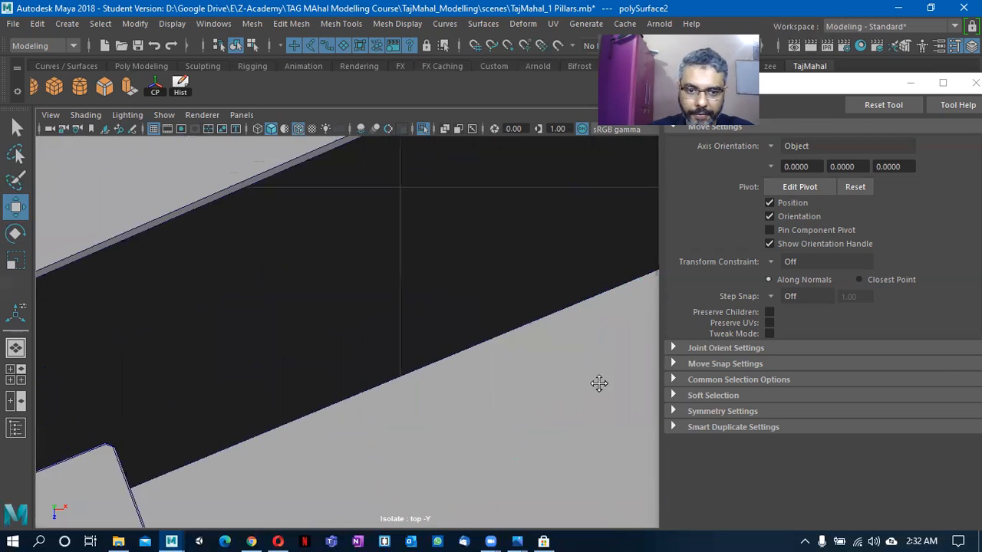
pyautogui.keyDown('alt'); pyautogui.moveTo(598, 384); pyautogui.dragTo(283, 379, button='right'); pyautogui.keyUp('alt')
pyautogui.keyDown('alt'); pyautogui.moveTo(382, 405); pyautogui.dragTo(415, 353, button='middle'); pyautogui.keyUp('alt')
pyautogui.keyDown('alt'); pyautogui.moveTo(415, 353); pyautogui.dragTo(581, 373, button='right'); pyautogui.keyUp('alt')
pyautogui.click(379, 370)
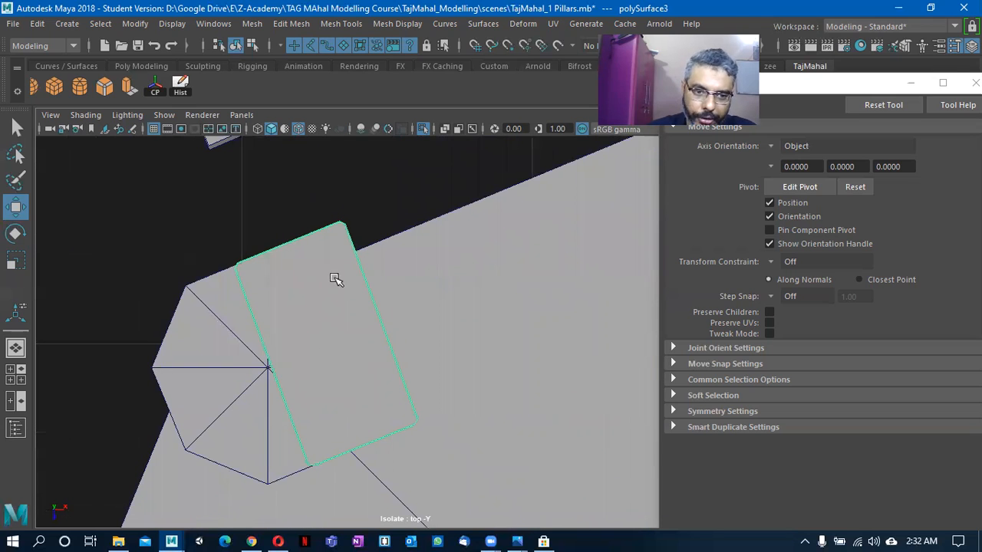
pyautogui.click(157, 95)
pyautogui.moveTo(317, 340); pyautogui.dragTo(274, 366)
pyautogui.scroll(1, 296, 390)
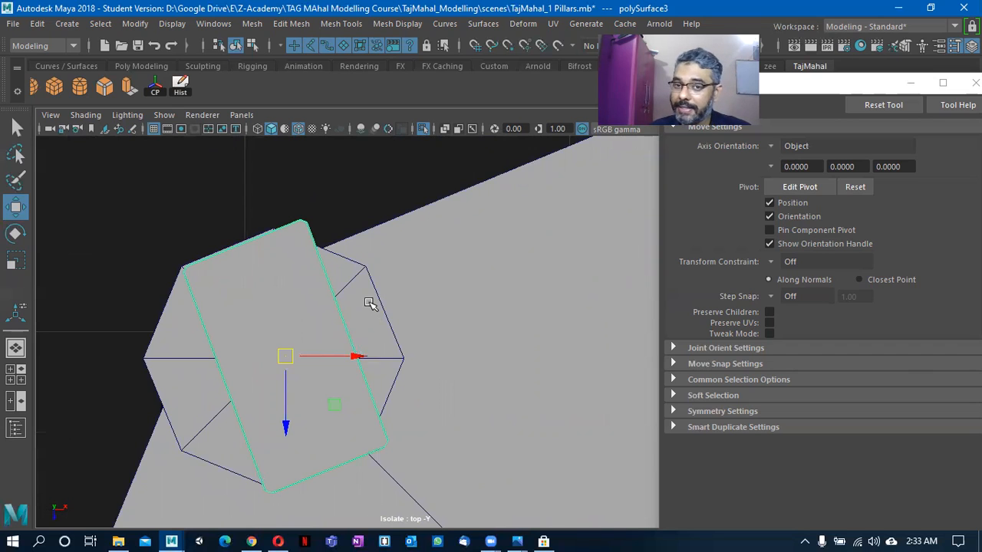
# Set the axis orientation to Component and shorten this box by moving its inner-end vertices toward the outer end.
pyautogui.moveTo(304, 302); pyautogui.dragTo(224, 145, button='right')
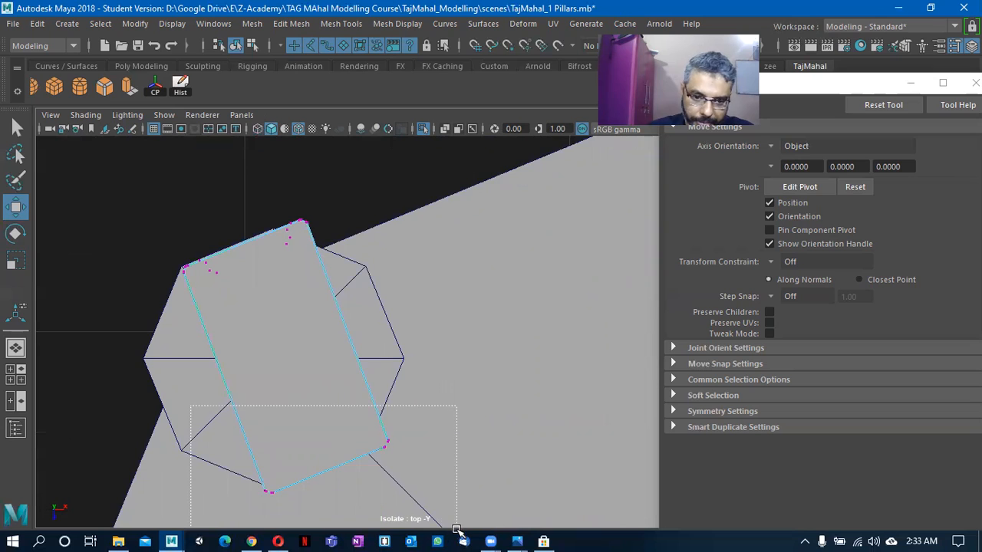
pyautogui.moveTo(456, 529); pyautogui.dragTo(456, 530)
pyautogui.keyDown('alt'); pyautogui.moveTo(401, 377); pyautogui.dragTo(445, 348, button='middle'); pyautogui.keyUp('alt')
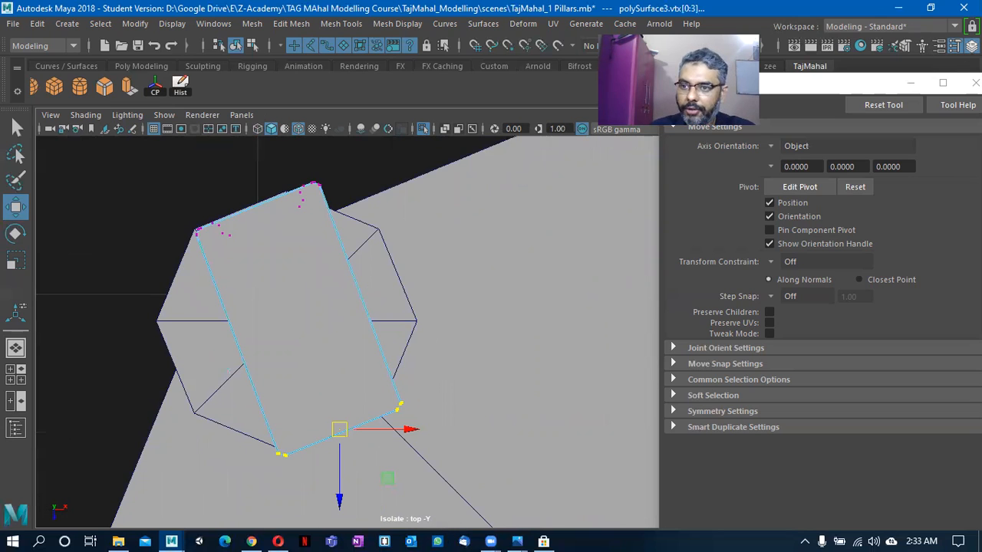
pyautogui.click(961, 46)
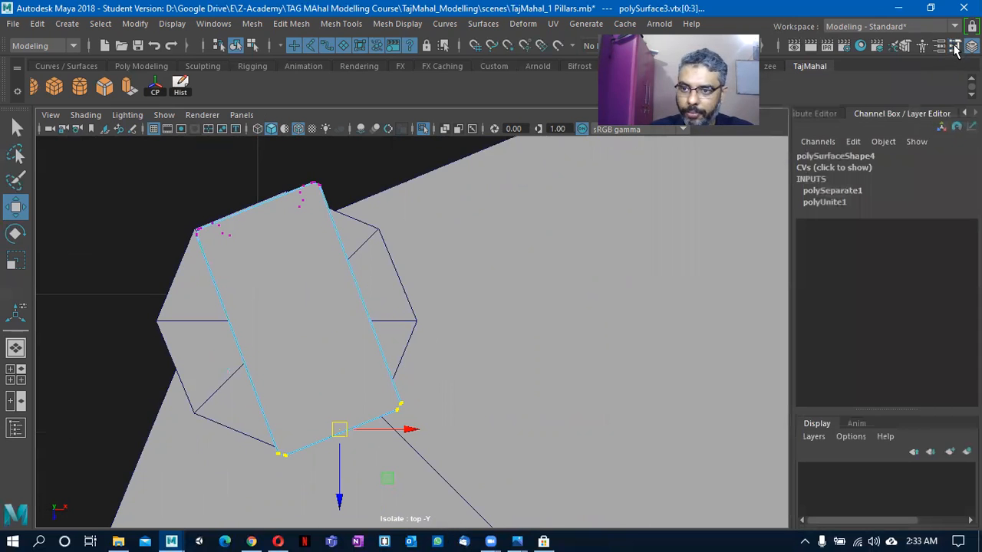
pyautogui.click(956, 48)
pyautogui.click(798, 145)
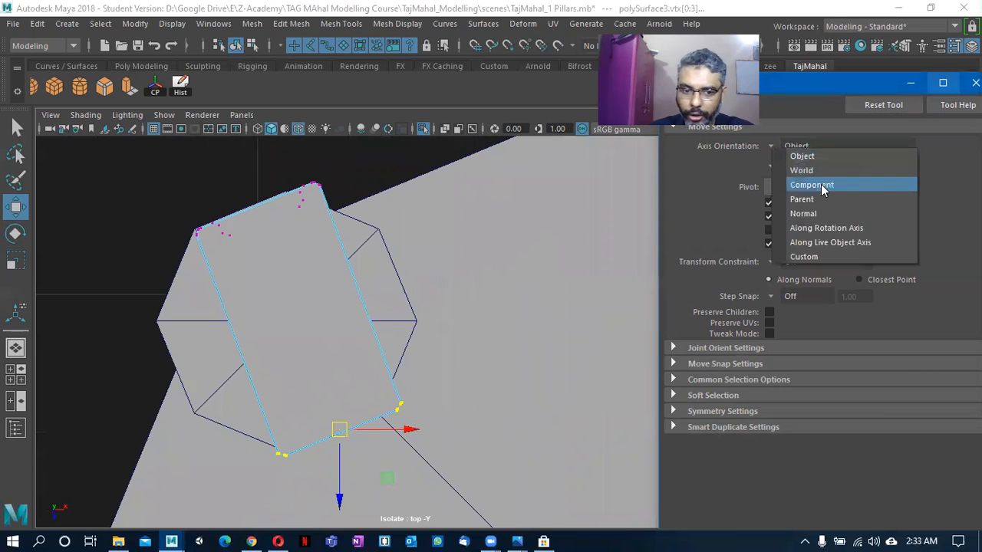
pyautogui.click(823, 190)
pyautogui.moveTo(364, 496); pyautogui.dragTo(335, 408)
pyautogui.keyDown('alt'); pyautogui.moveTo(404, 404); pyautogui.dragTo(407, 435, button='middle'); pyautogui.keyUp('alt')
# Shorten the opposite vertical panel box by moving its inner-end vertices outward, and return to object selection.
pyautogui.keyDown('alt'); pyautogui.moveTo(449, 370); pyautogui.dragTo(338, 339, button='middle'); pyautogui.keyUp('alt')
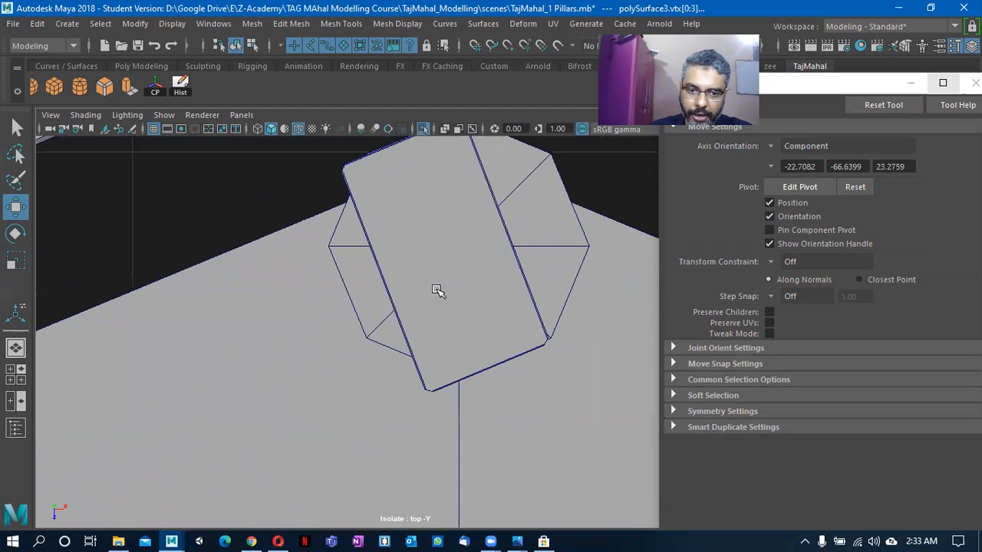
pyautogui.click(441, 303)
pyautogui.moveTo(439, 161); pyautogui.dragTo(438, 125, button='right')
pyautogui.moveTo(382, 296); pyautogui.dragTo(645, 485)
pyautogui.moveTo(509, 428); pyautogui.dragTo(479, 356)
pyautogui.keyDown('alt'); pyautogui.moveTo(243, 382); pyautogui.dragTo(334, 441, button='middle'); pyautogui.keyUp('alt')
pyautogui.moveTo(568, 201); pyautogui.dragTo(577, 197, button='right')
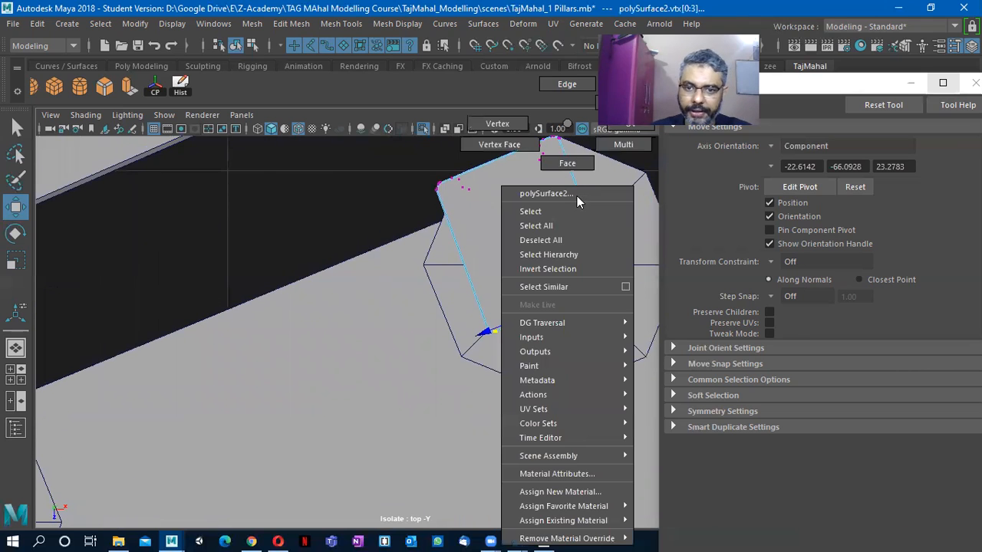
pyautogui.moveTo(630, 104); pyautogui.dragTo(631, 103, button='right')
# Move the horizontal panel box back over the two vertical boxes so it spans both pillar capitals.
pyautogui.keyDown('alt'); pyautogui.moveTo(362, 282); pyautogui.dragTo(283, 285, button='right'); pyautogui.keyUp('alt')
pyautogui.keyDown('alt'); pyautogui.moveTo(283, 285); pyautogui.dragTo(297, 279, button='middle'); pyautogui.keyUp('alt')
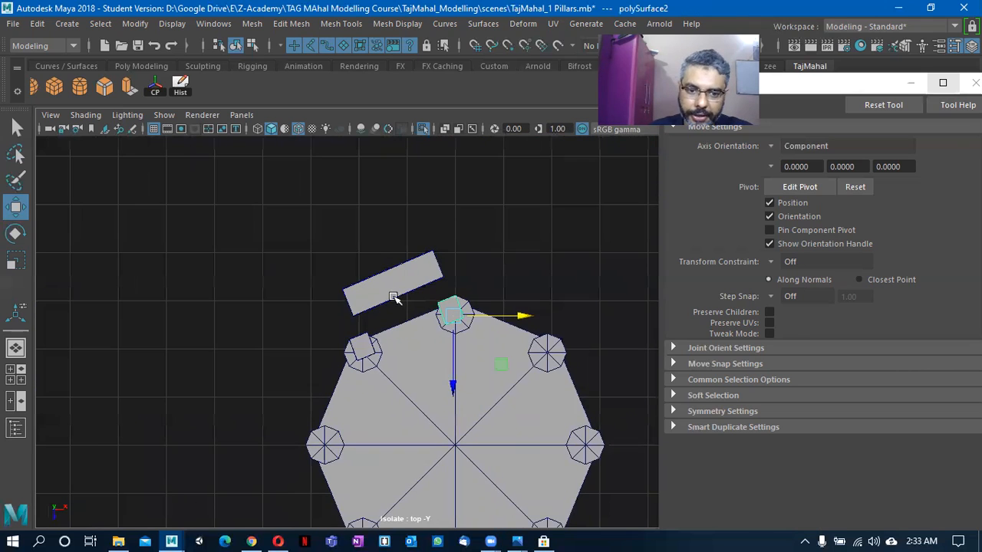
pyautogui.click(393, 294)
pyautogui.press('f')
pyautogui.keyDown('alt'); pyautogui.moveTo(490, 356); pyautogui.dragTo(419, 332, button='right'); pyautogui.keyUp('alt')
pyautogui.keyDown('alt'); pyautogui.moveTo(421, 325); pyautogui.dragTo(403, 283, button='middle'); pyautogui.keyUp('alt')
pyautogui.keyDown('alt'); pyautogui.moveTo(460, 312); pyautogui.dragTo(465, 324, button='right'); pyautogui.keyUp('alt')
pyautogui.moveTo(442, 335); pyautogui.dragTo(500, 450, button='middle')
pyautogui.scroll(3, 497, 451)
pyautogui.scroll(-2, 476, 400)
# Rotate the horizontal panel box about -0.96° around the vertical axis to align it with the pillar boxes.
pyautogui.press('4')
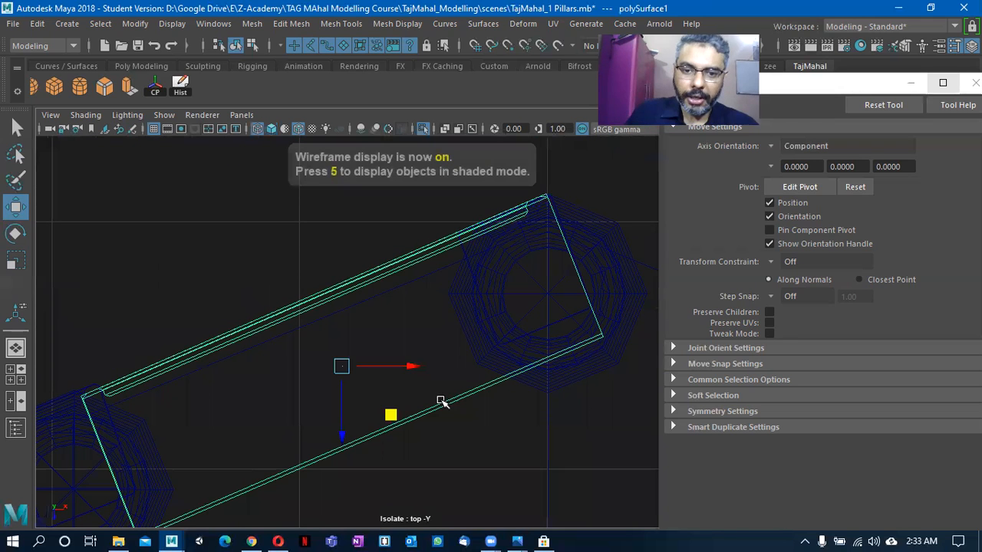
pyautogui.scroll(6, 432, 362)
pyautogui.press('5')
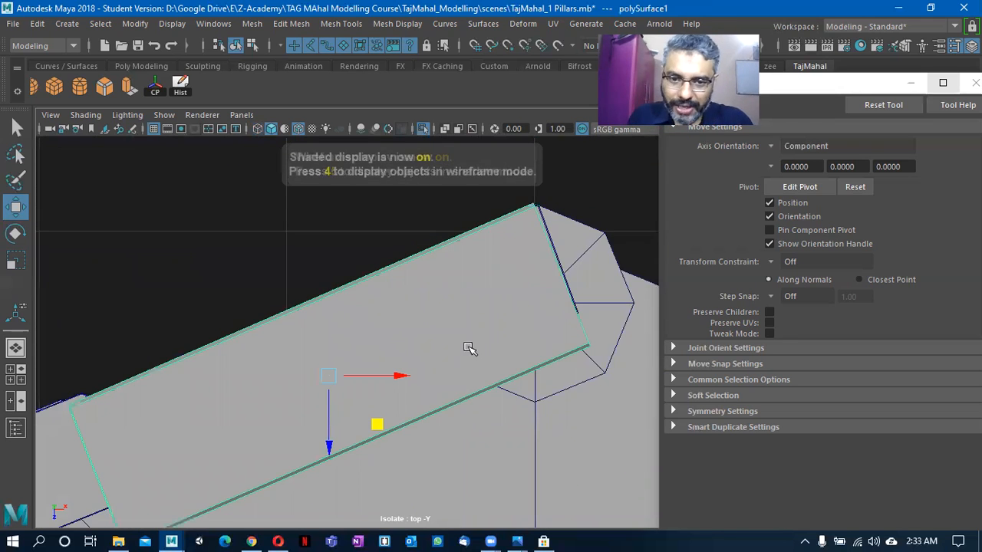
pyautogui.keyDown('alt'); pyautogui.moveTo(644, 420); pyautogui.dragTo(481, 211, button='middle'); pyautogui.keyUp('alt')
pyautogui.keyDown('alt'); pyautogui.moveTo(517, 320); pyautogui.dragTo(546, 344, button='middle'); pyautogui.keyUp('alt')
pyautogui.press('e')
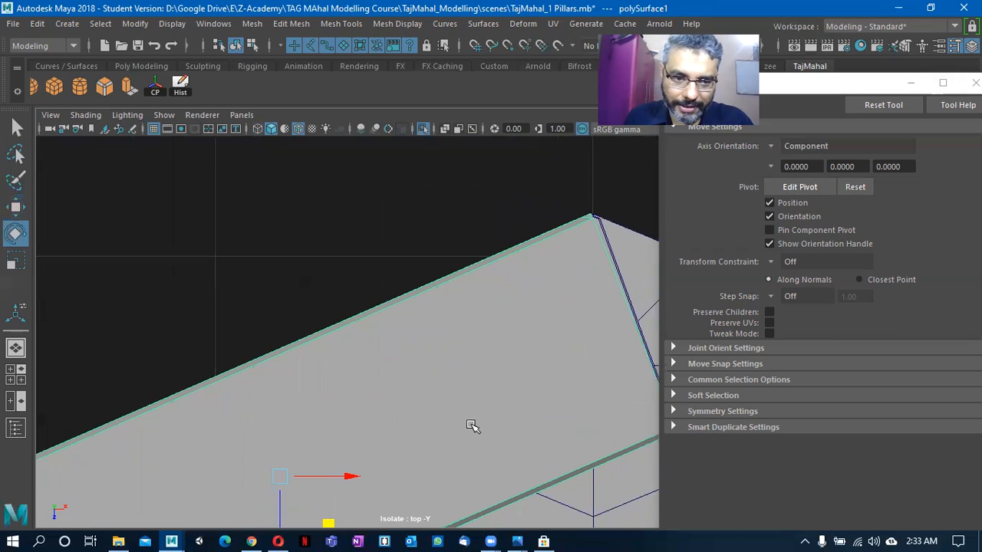
pyautogui.keyDown('alt'); pyautogui.moveTo(537, 309); pyautogui.dragTo(430, 298, button='middle'); pyautogui.keyUp('alt')
pyautogui.keyDown('alt'); pyautogui.moveTo(446, 300); pyautogui.dragTo(411, 308, button='right'); pyautogui.keyUp('alt')
pyautogui.scroll(-3, 411, 308)
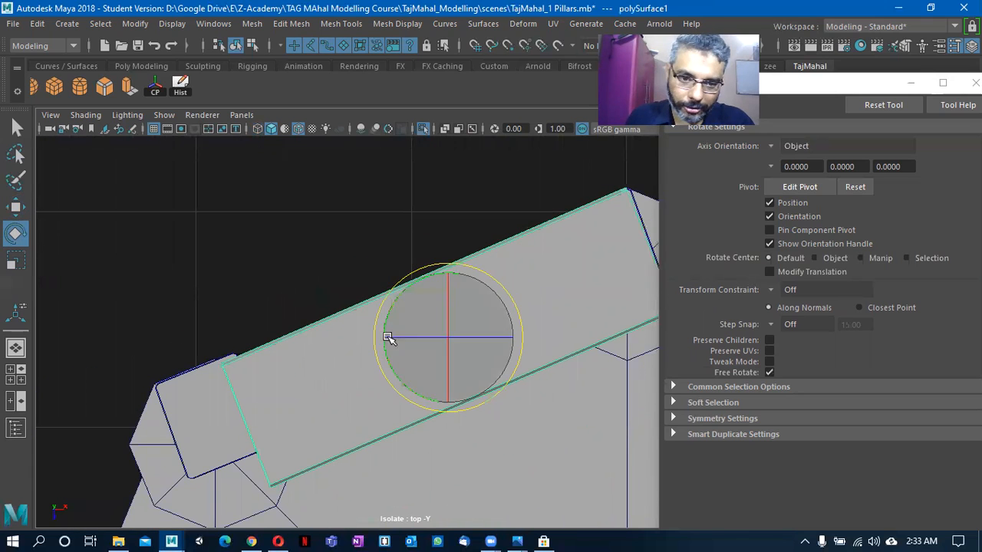
pyautogui.moveTo(386, 322); pyautogui.dragTo(384, 317)
pyautogui.press('w')
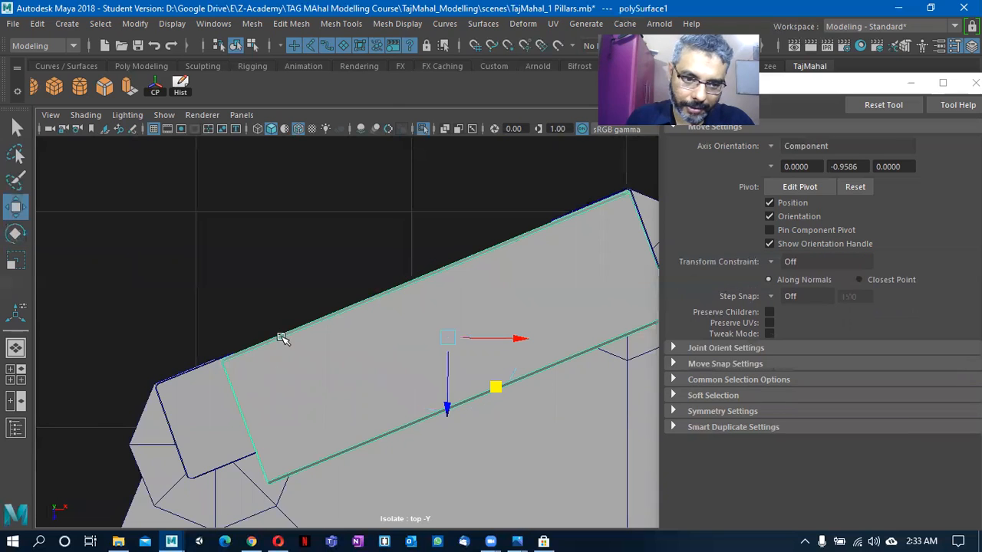
# Select the end vertices of the horizontal panel box and compare the Object and Component axis orientations for moving them.
pyautogui.rightClick(205, 221)
pyautogui.click(211, 124)
pyautogui.moveTo(169, 324); pyautogui.dragTo(331, 525)
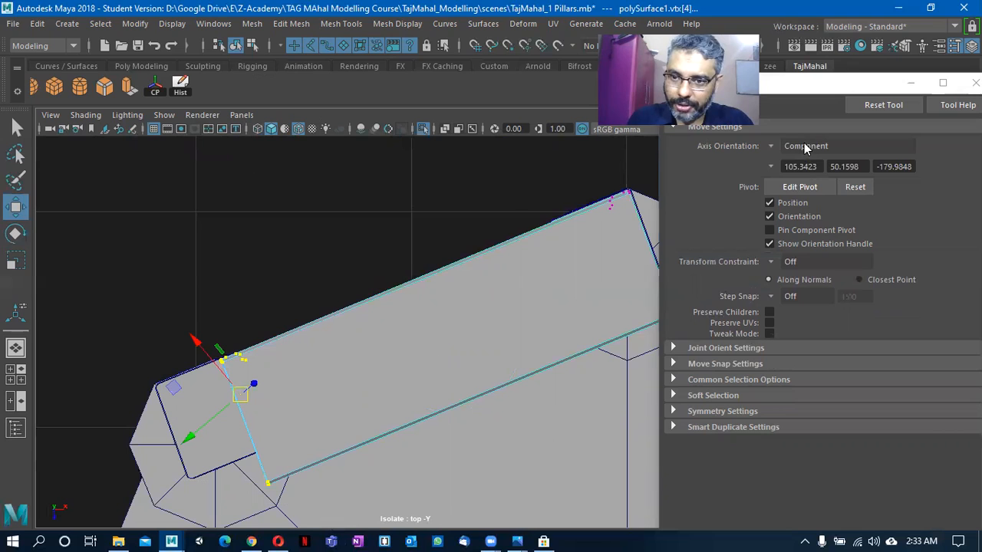
pyautogui.click(773, 144)
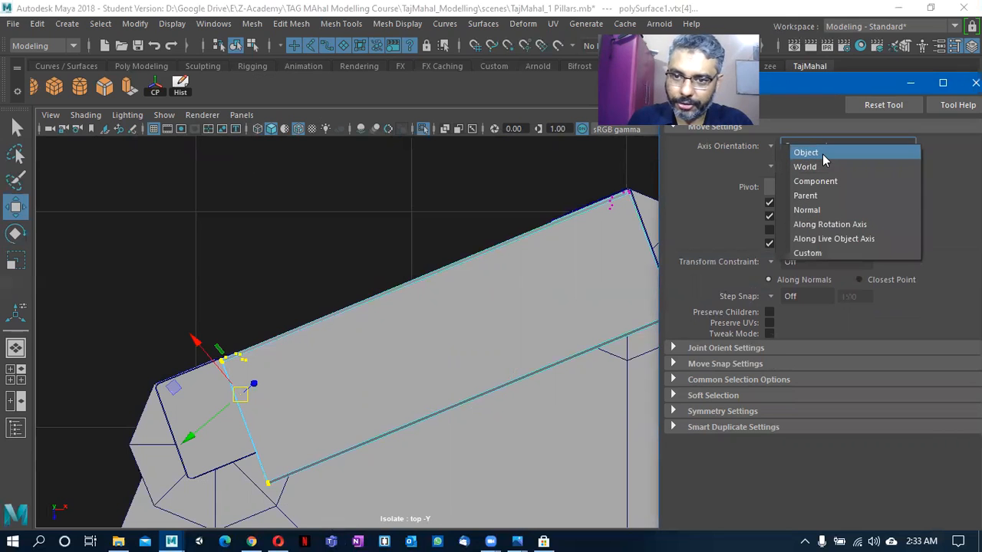
pyautogui.click(823, 154)
pyautogui.click(827, 148)
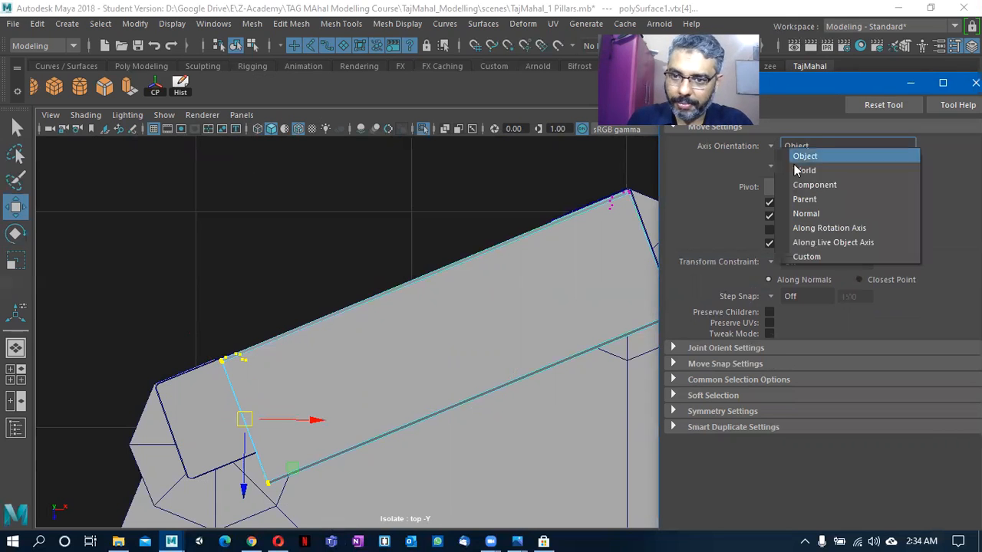
pyautogui.click(809, 185)
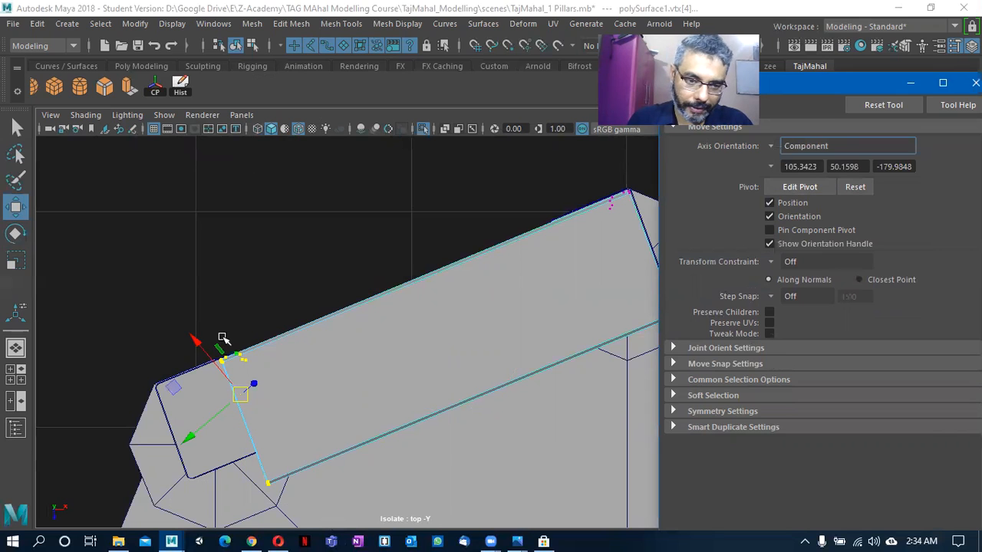
pyautogui.moveTo(173, 320); pyautogui.dragTo(307, 541)
# Examine in perspective how the horizontal panel box sits on the two vertical boxes from several sides.
pyautogui.keyDown('alt'); pyautogui.moveTo(345, 432); pyautogui.dragTo(462, 364, button='middle'); pyautogui.keyUp('alt')
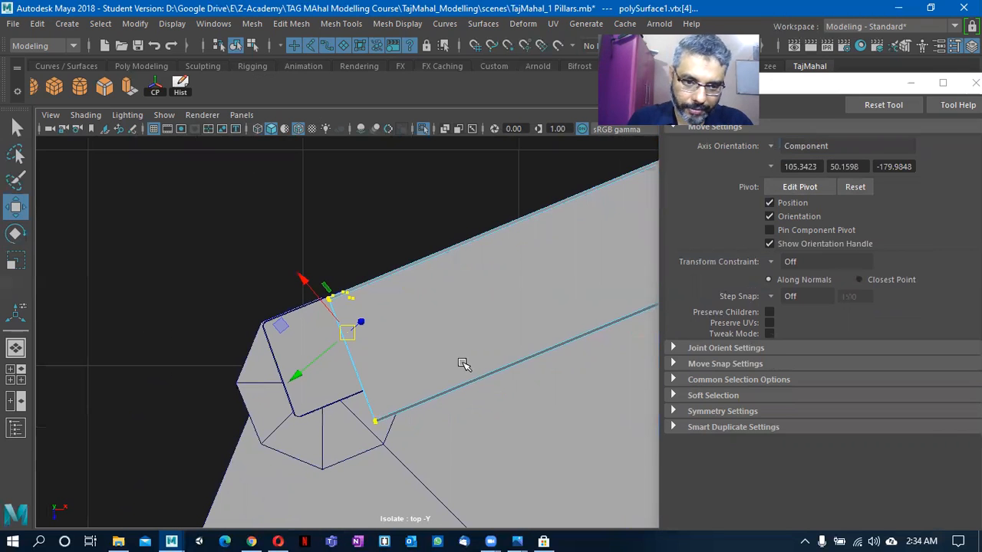
pyautogui.press('space')
pyautogui.moveTo(362, 349); pyautogui.dragTo(362, 311)
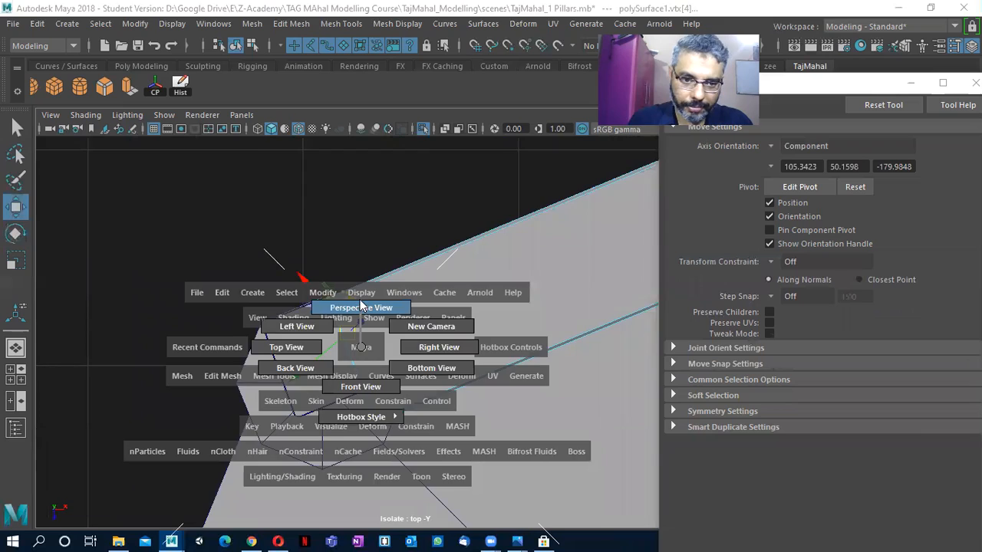
pyautogui.keyDown('alt'); pyautogui.moveTo(434, 345); pyautogui.dragTo(304, 286); pyautogui.keyUp('alt')
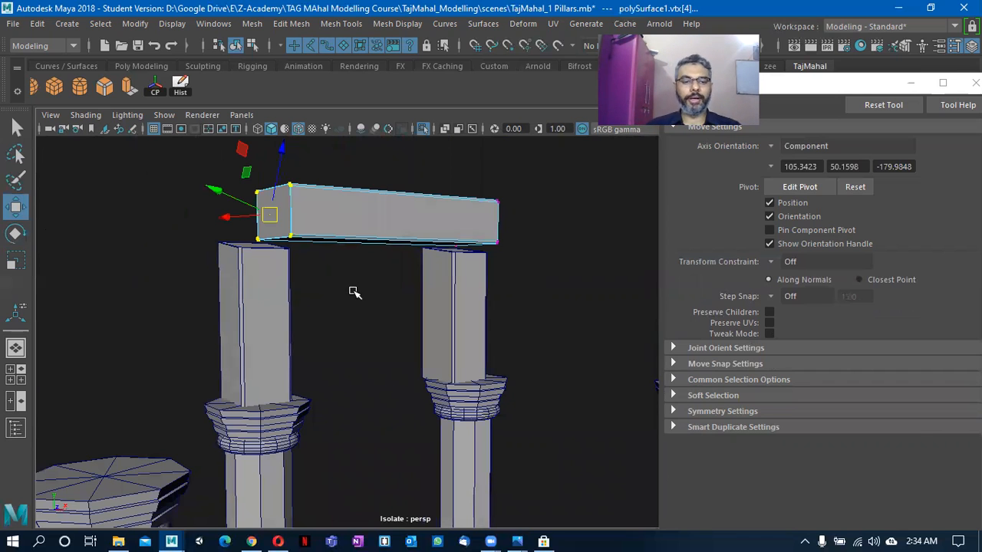
pyautogui.keyDown('alt'); pyautogui.moveTo(376, 289); pyautogui.dragTo(583, 294); pyautogui.keyUp('alt')
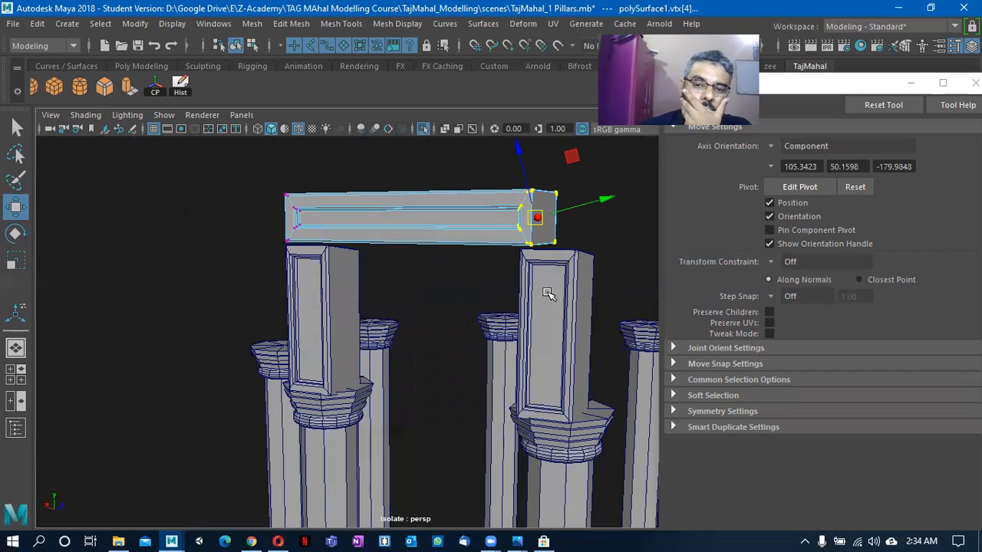
pyautogui.keyDown('alt'); pyautogui.moveTo(382, 330); pyautogui.dragTo(419, 345); pyautogui.keyUp('alt')
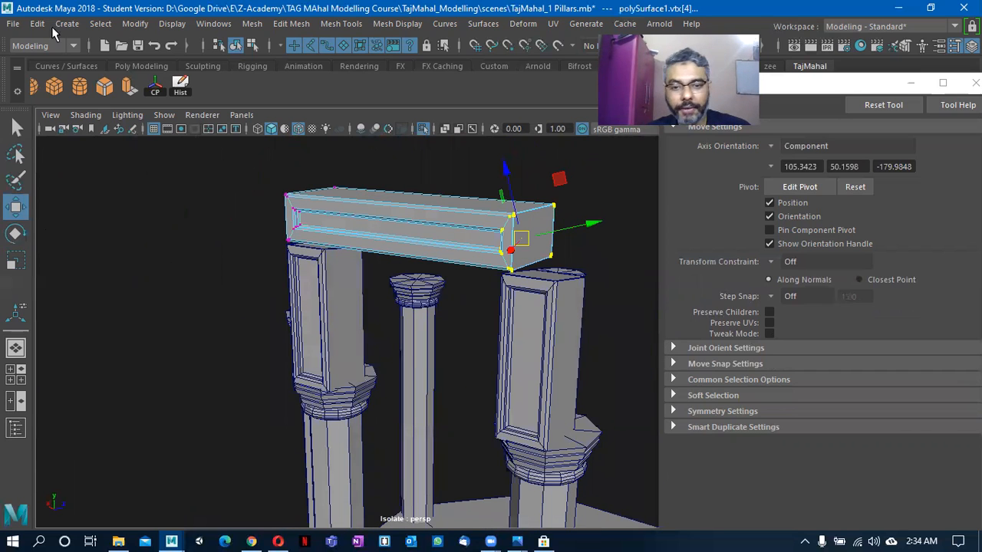
pyautogui.keyDown('alt'); pyautogui.moveTo(409, 300); pyautogui.dragTo(494, 297); pyautogui.keyUp('alt')
pyautogui.keyDown('alt'); pyautogui.moveTo(394, 267); pyautogui.dragTo(377, 279); pyautogui.keyUp('alt')
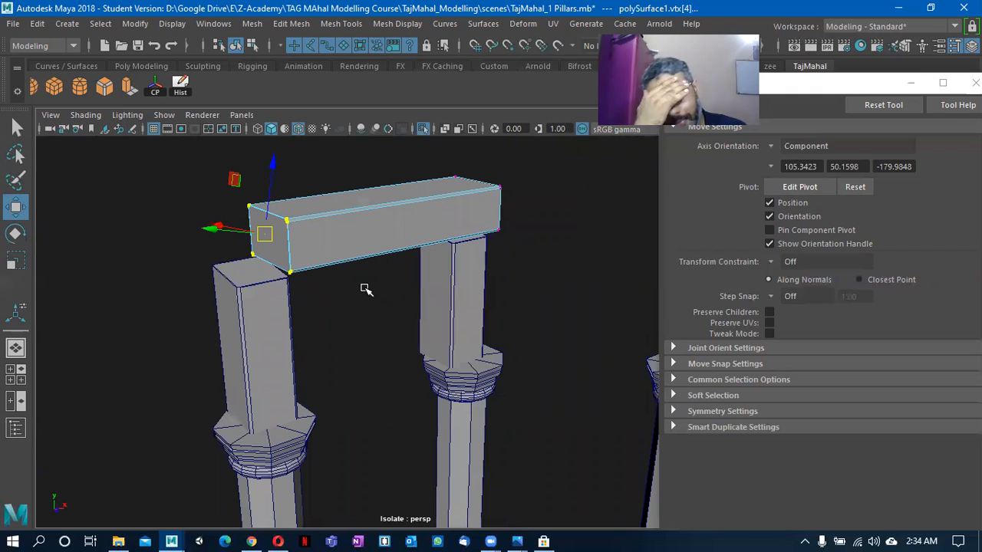
# Return to object selection and delete the horizontal panel box and both vertical boxes above the pillars.
pyautogui.click(366, 289)
pyautogui.moveTo(378, 250); pyautogui.dragTo(438, 103, button='right')
pyautogui.click(364, 270)
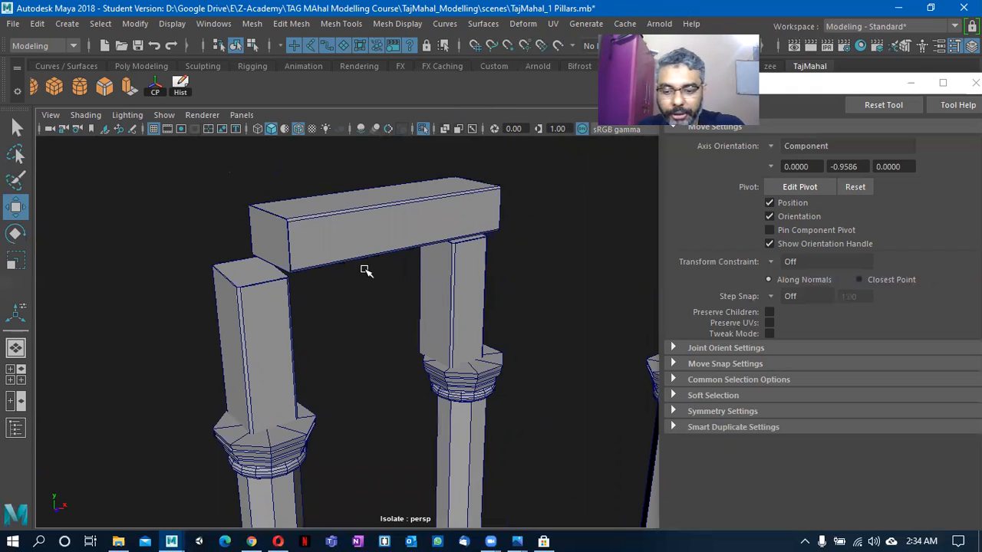
pyautogui.click(375, 233)
pyautogui.press('Delete')
pyautogui.click(438, 297)
pyautogui.press('Delete')
pyautogui.click(274, 323)
pyautogui.press('Delete')
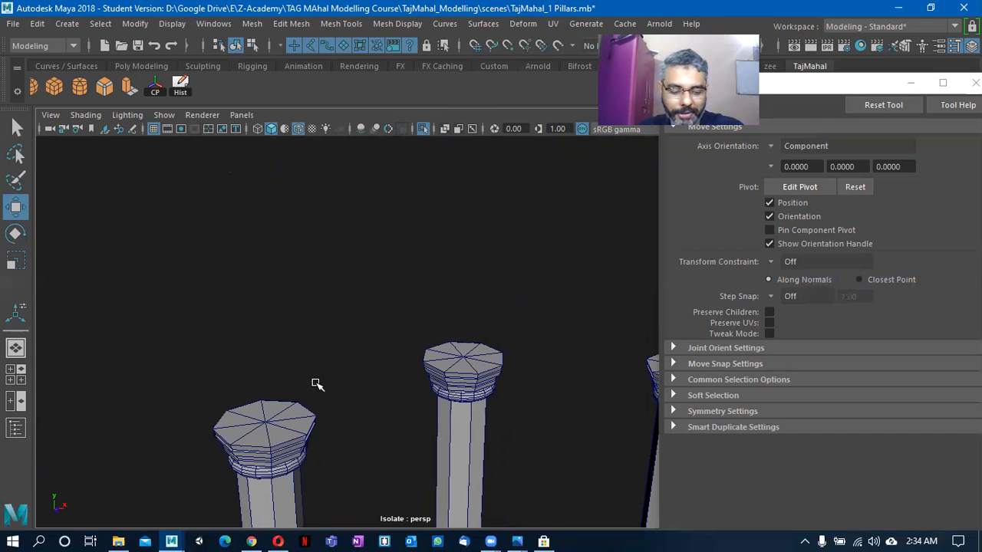
# Try to create a polygon cube on the grid while the pillars and base are isolated.
pyautogui.keyDown('alt'); pyautogui.moveTo(316, 384); pyautogui.dragTo(294, 375, button='right'); pyautogui.keyUp('alt')
pyautogui.keyDown('alt'); pyautogui.moveTo(294, 375); pyautogui.dragTo(427, 355); pyautogui.keyUp('alt')
pyautogui.keyDown('alt'); pyautogui.moveTo(428, 356); pyautogui.dragTo(458, 291, button='middle'); pyautogui.keyUp('alt')
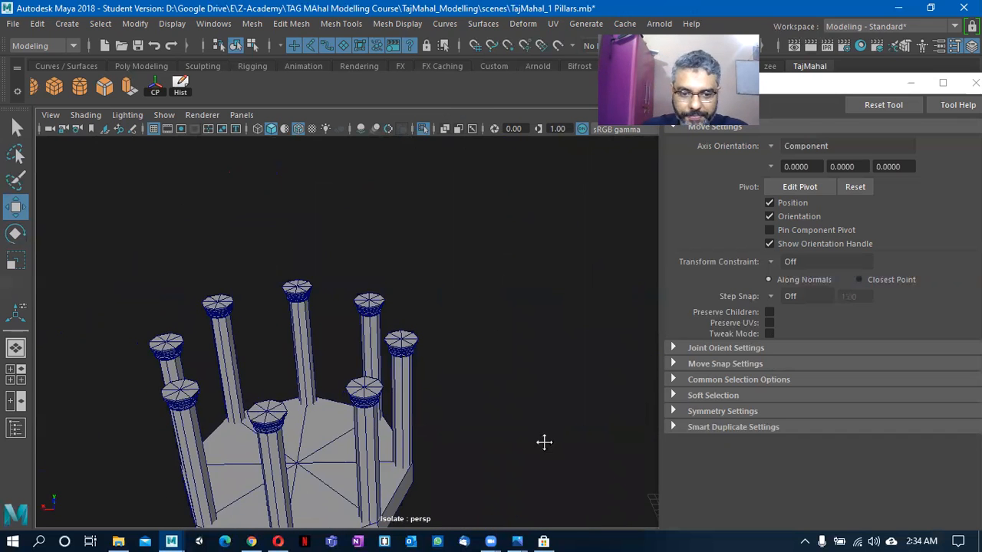
pyautogui.keyDown('alt'); pyautogui.moveTo(458, 292); pyautogui.dragTo(295, 287); pyautogui.keyUp('alt')
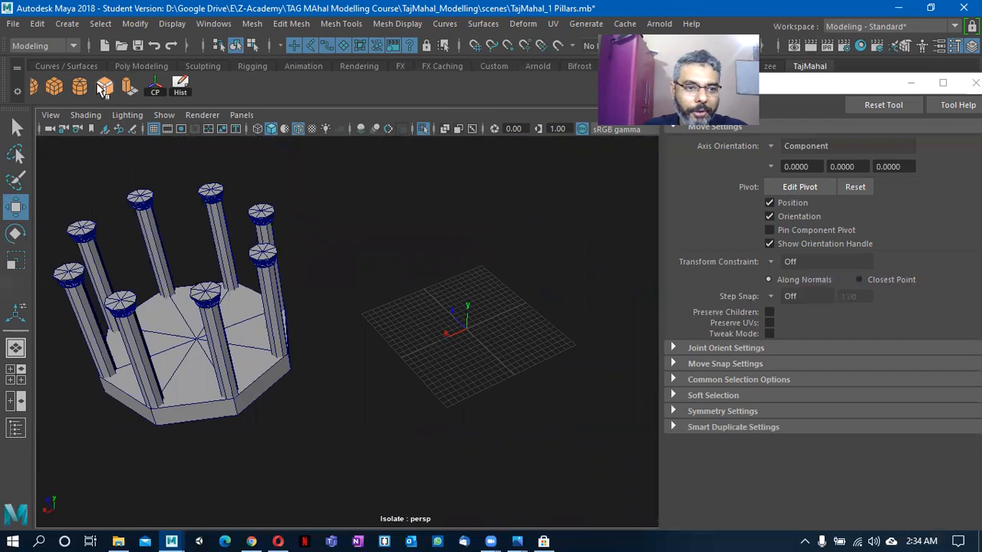
pyautogui.click(141, 66)
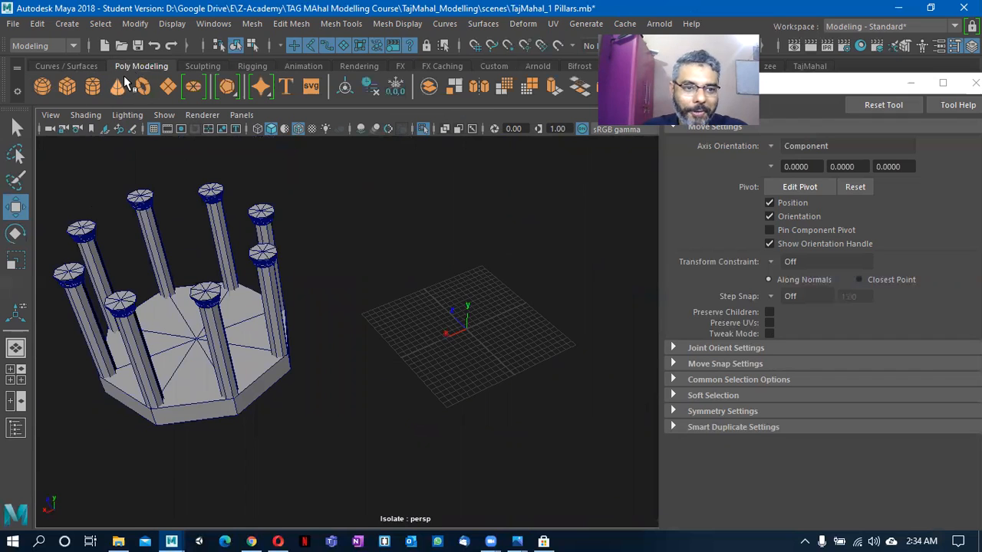
pyautogui.click(67, 87)
pyautogui.click(464, 373)
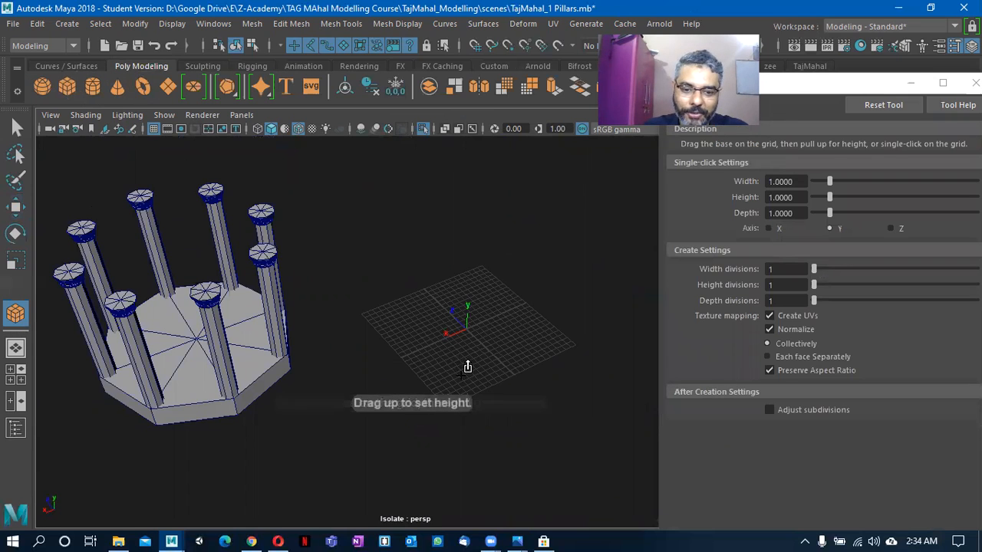
pyautogui.press('w')
pyautogui.moveTo(465, 373); pyautogui.dragTo(468, 326)
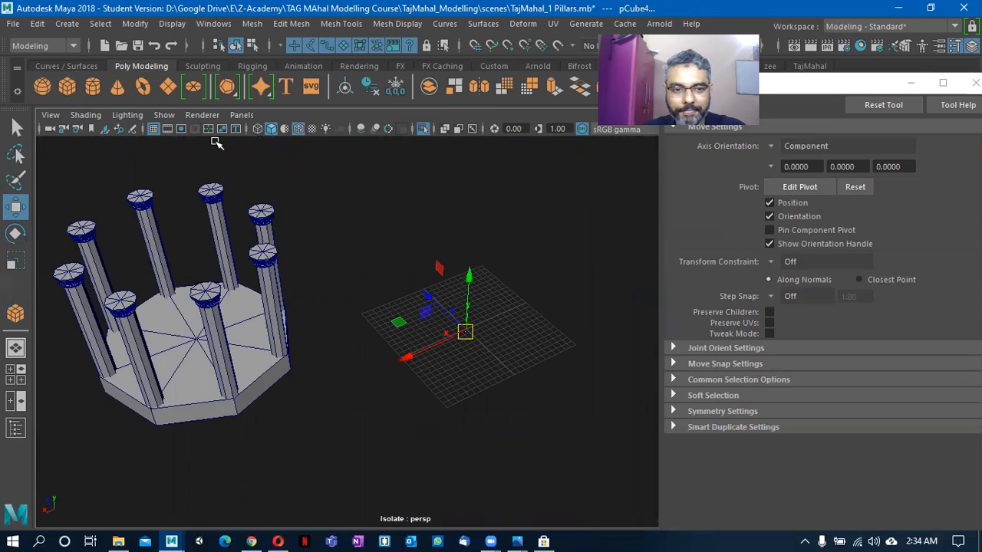
pyautogui.click(445, 320)
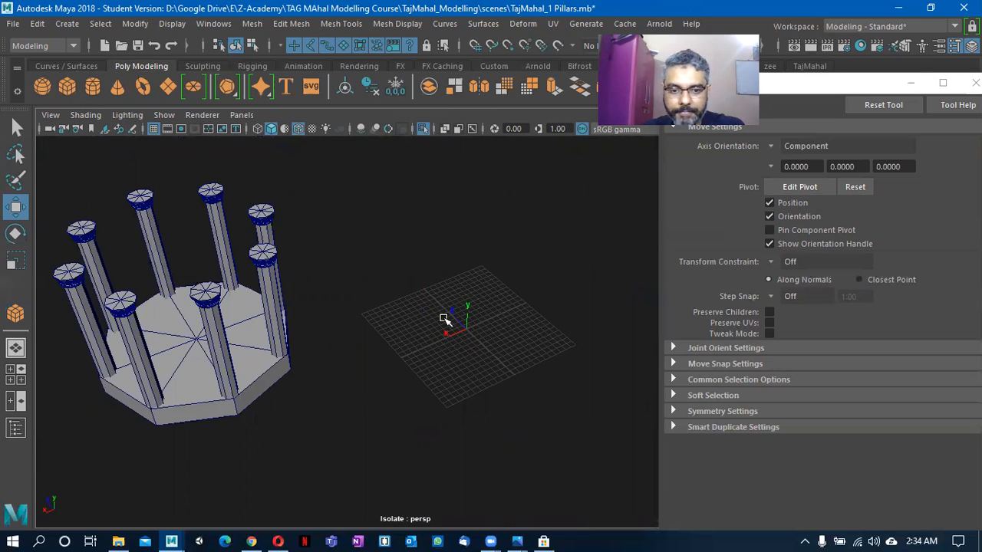
# Check the Isolate Select options for automatically loading new objects into the view.
pyautogui.click(242, 114)
pyautogui.click(164, 114)
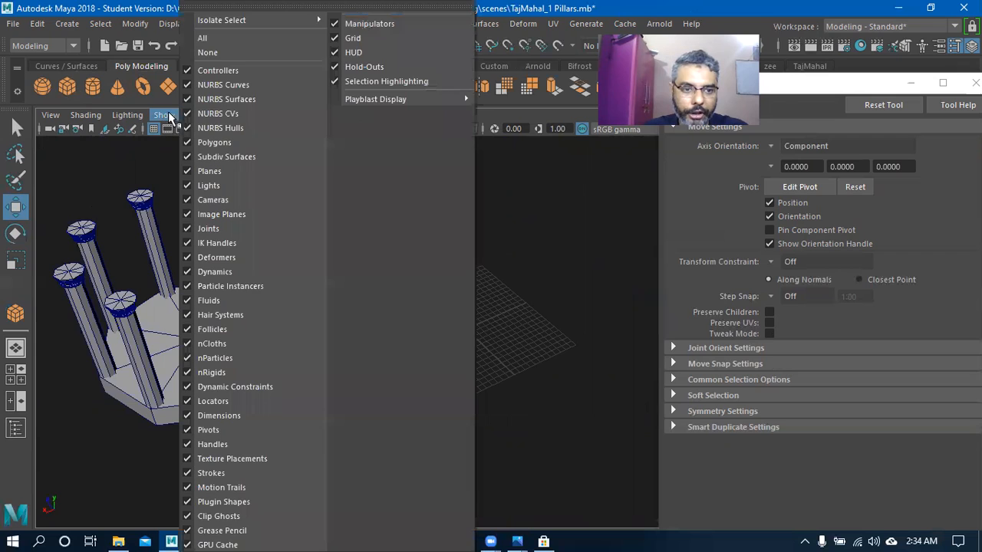
pyautogui.moveTo(292, 20)
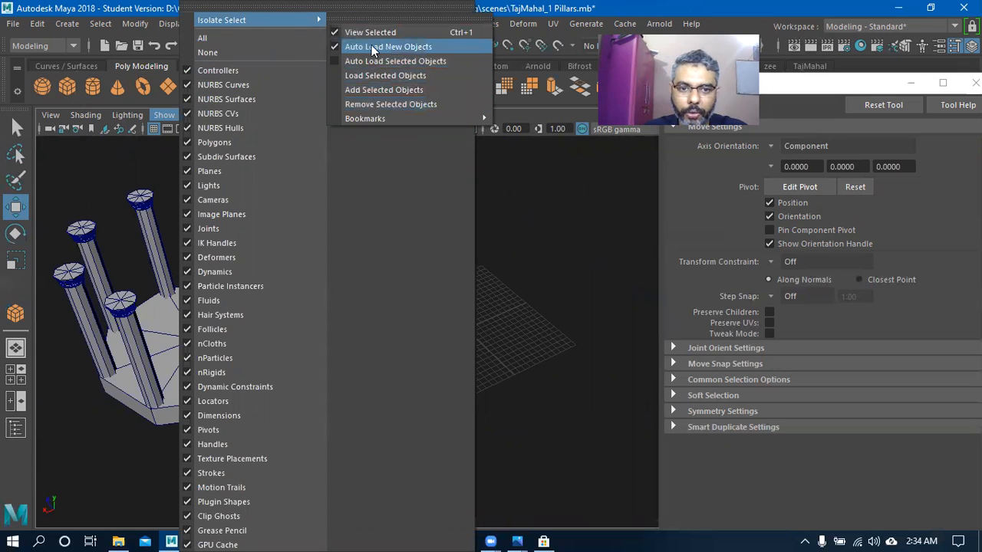
pyautogui.click(160, 117)
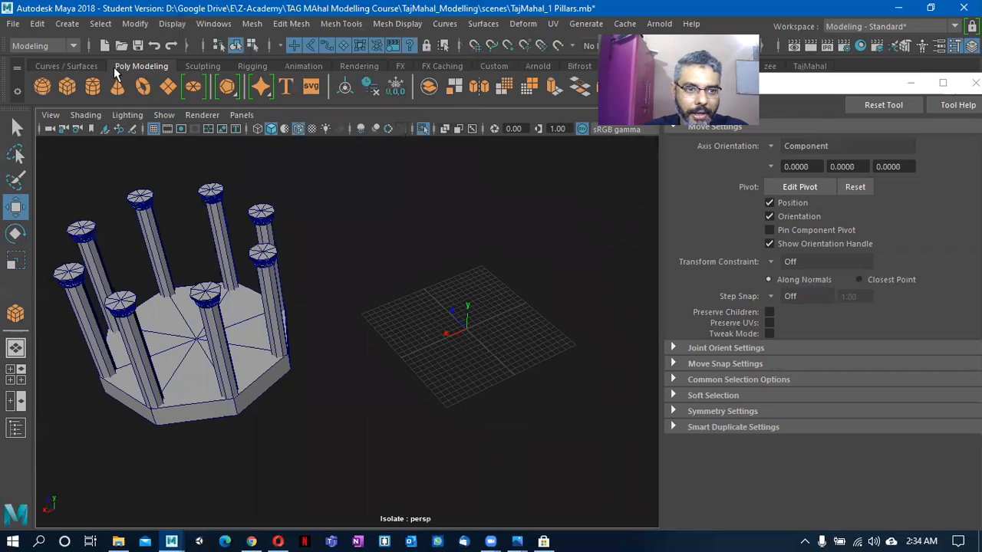
# Try once more to create an interactive polygon cube on the grid in the isolated view.
pyautogui.click(61, 24)
pyautogui.moveTo(146, 76)
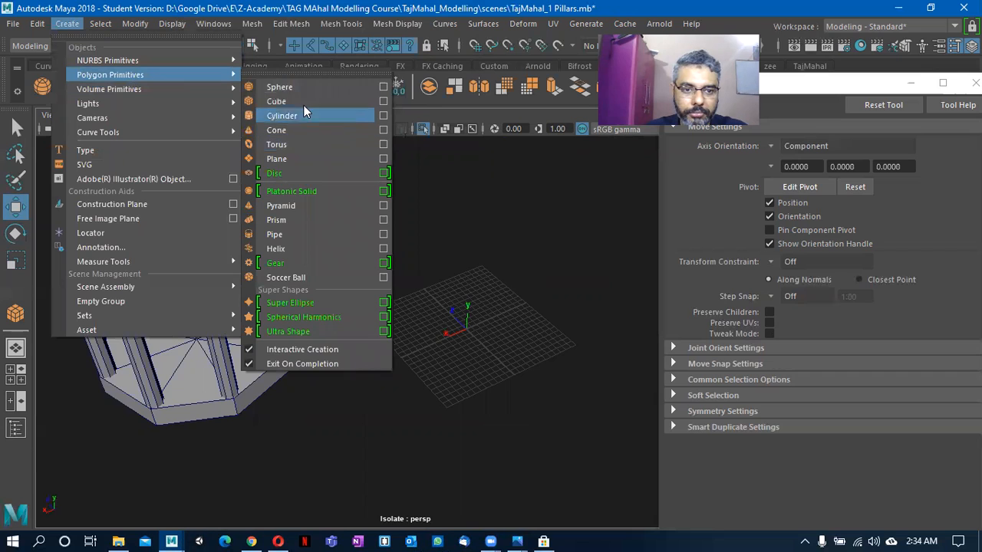
pyautogui.click(314, 102)
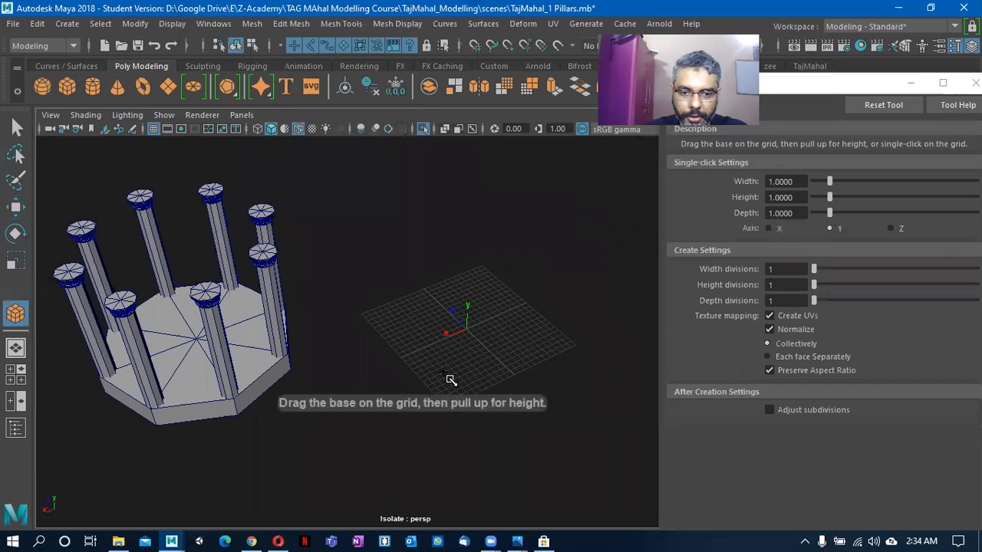
pyautogui.moveTo(443, 378); pyautogui.dragTo(419, 274)
pyautogui.click(419, 274)
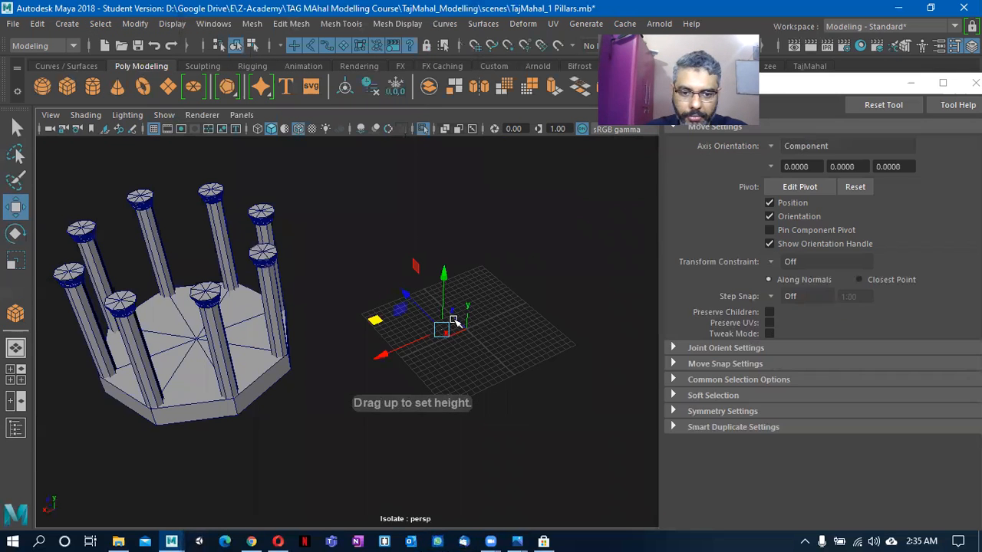
pyautogui.click(484, 353)
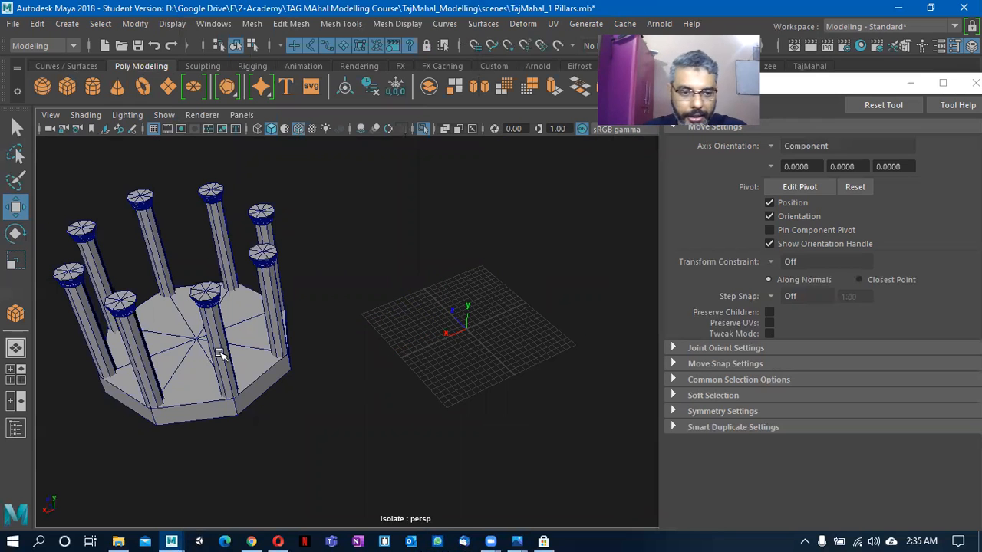
# Turn off view isolation and create a tall polygon cube about 1.27 wide, 8.65 high and 1.81 deep.
pyautogui.hotkey('ctrl', '1')
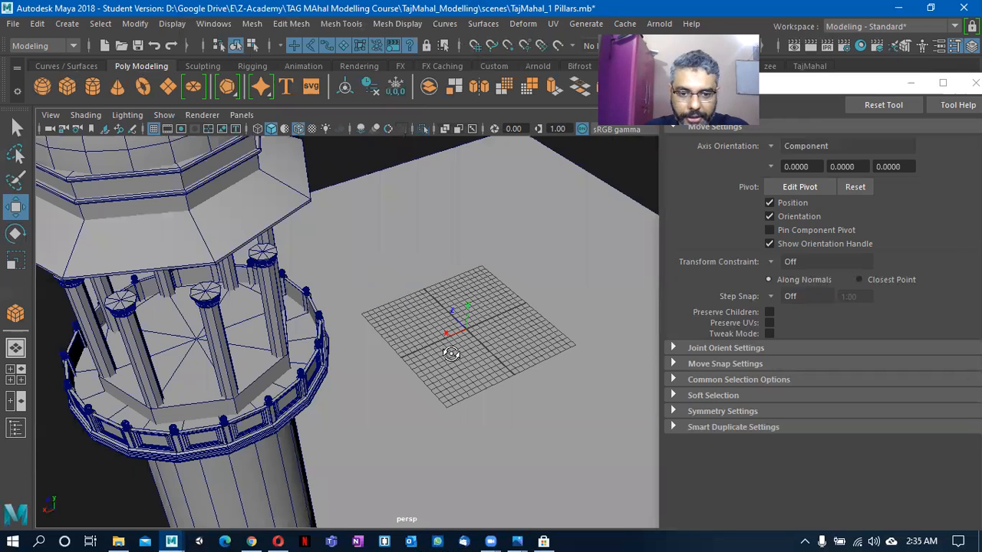
pyautogui.keyDown('alt'); pyautogui.moveTo(451, 354); pyautogui.dragTo(88, 127); pyautogui.keyUp('alt')
pyautogui.keyDown('shift'); pyautogui.moveTo(520, 386); pyautogui.dragTo(324, 342, button='right'); pyautogui.keyUp('shift')
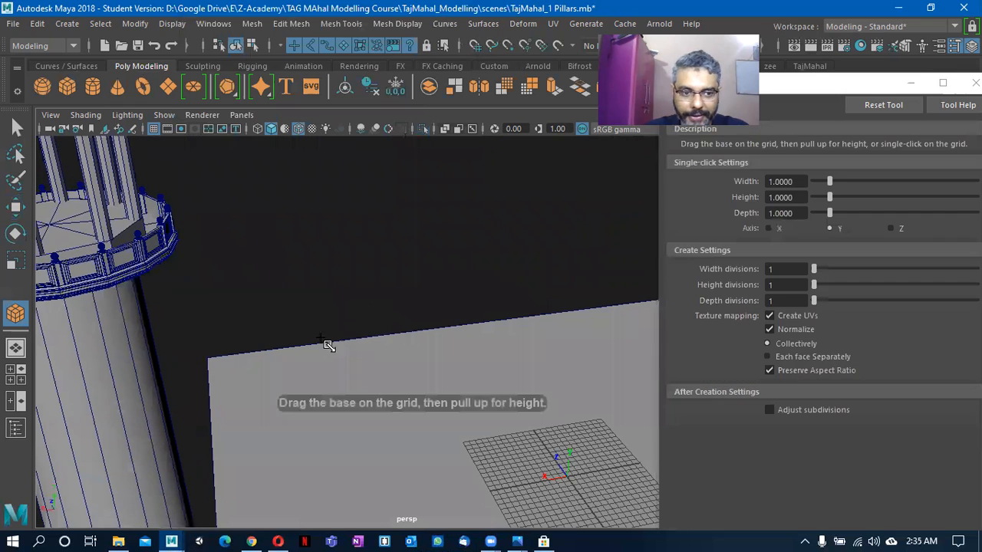
pyautogui.keyDown('alt'); pyautogui.moveTo(267, 388); pyautogui.dragTo(405, 454); pyautogui.keyUp('alt')
pyautogui.moveTo(332, 356); pyautogui.dragTo(564, 409)
pyautogui.moveTo(558, 363); pyautogui.dragTo(560, 202)
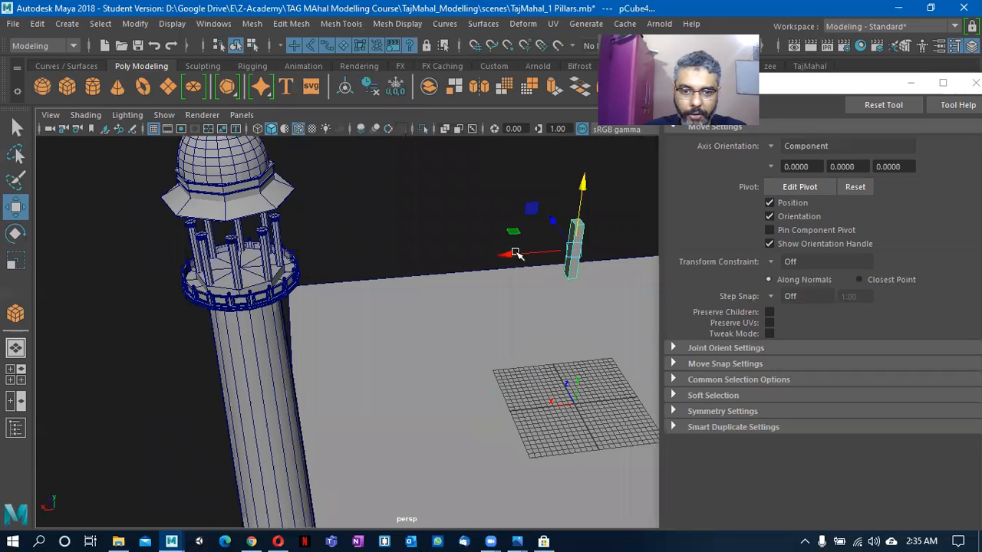
# Move the new box along X toward the minaret and set the move axis orientation to World.
pyautogui.moveTo(498, 255); pyautogui.dragTo(347, 264)
pyautogui.press('space')
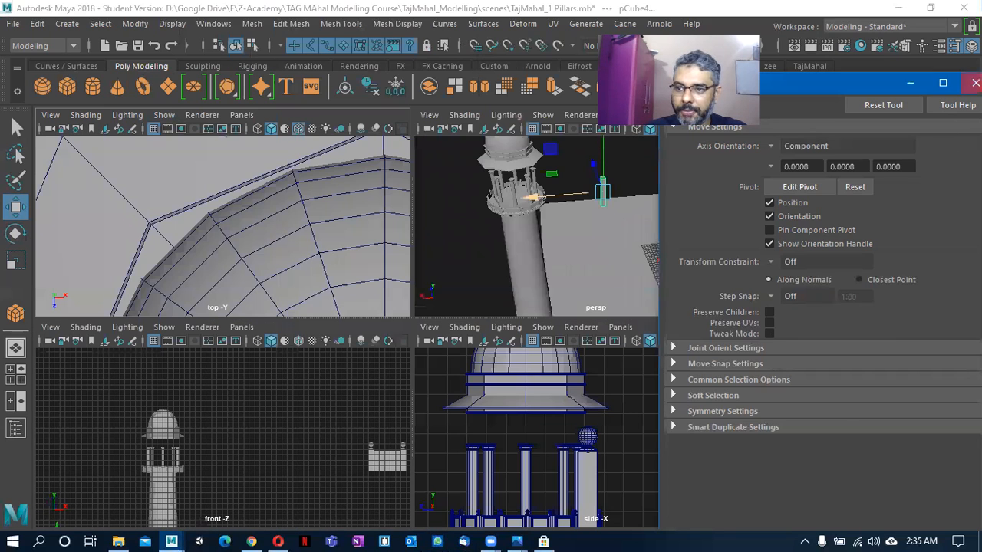
pyautogui.click(949, 84)
pyautogui.click(950, 84)
pyautogui.click(871, 101)
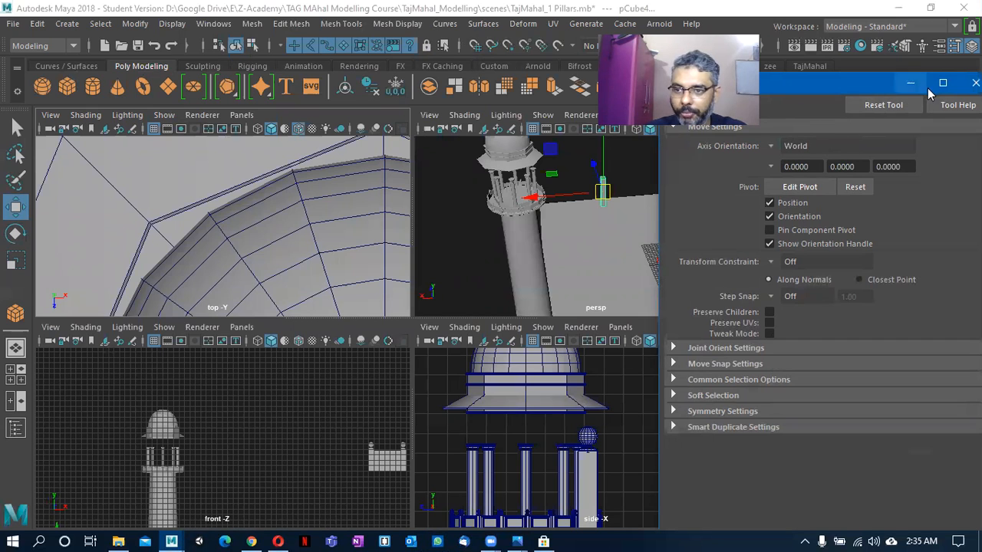
pyautogui.click(976, 82)
# Move the box in the front view up to the minaret's pillar gallery, at about X 50.44 and Y 63.40.
pyautogui.scroll(-2, 284, 424)
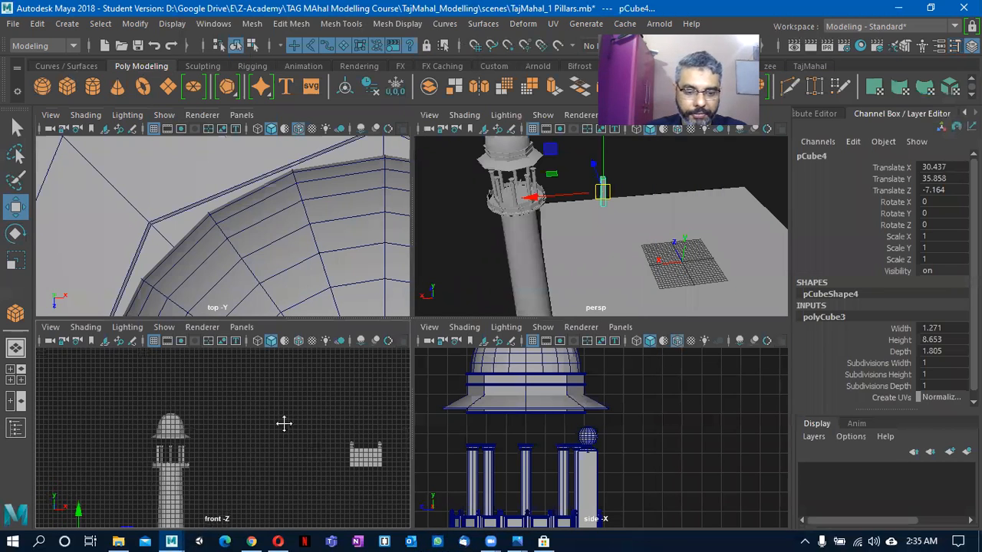
pyautogui.press('f')
pyautogui.scroll(-3, 299, 452)
pyautogui.scroll(2, 285, 432)
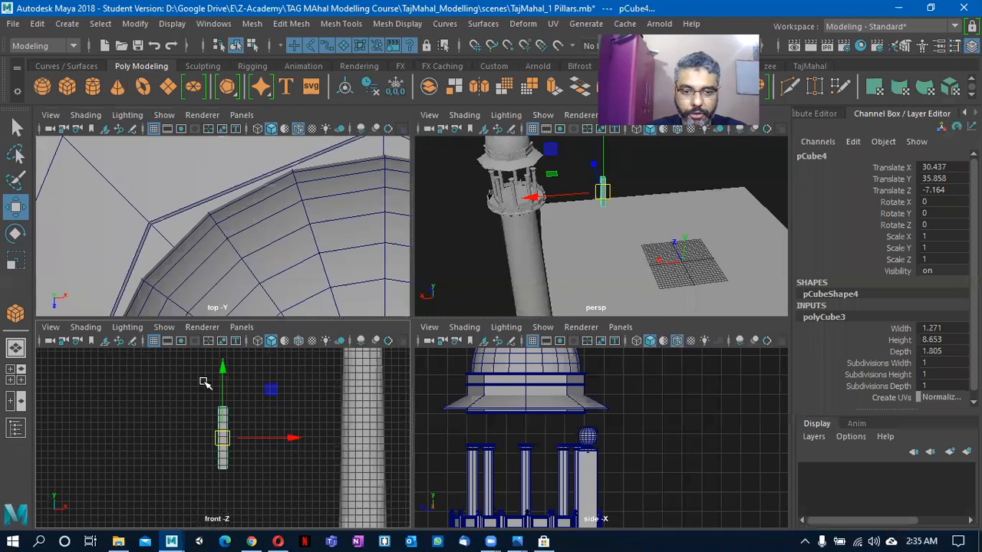
pyautogui.press('space')
pyautogui.scroll(-2, 460, 383)
pyautogui.scroll(2, 541, 361)
pyautogui.scroll(-1, 462, 457)
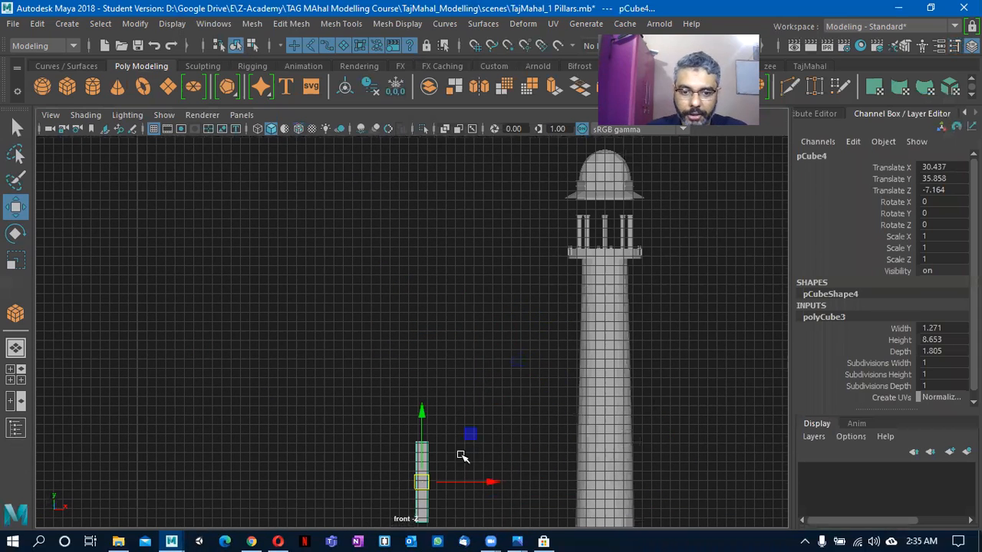
pyautogui.moveTo(422, 483); pyautogui.dragTo(609, 225)
pyautogui.keyDown('alt'); pyautogui.moveTo(356, 351); pyautogui.dragTo(410, 336, button='middle'); pyautogui.keyUp('alt')
# Move the box in the side view into the minaret's pillar gallery, at about Y 63.64 and Z -48.71.
pyautogui.press('space')
pyautogui.moveTo(409, 336); pyautogui.dragTo(452, 339)
pyautogui.scroll(-5, 390, 390)
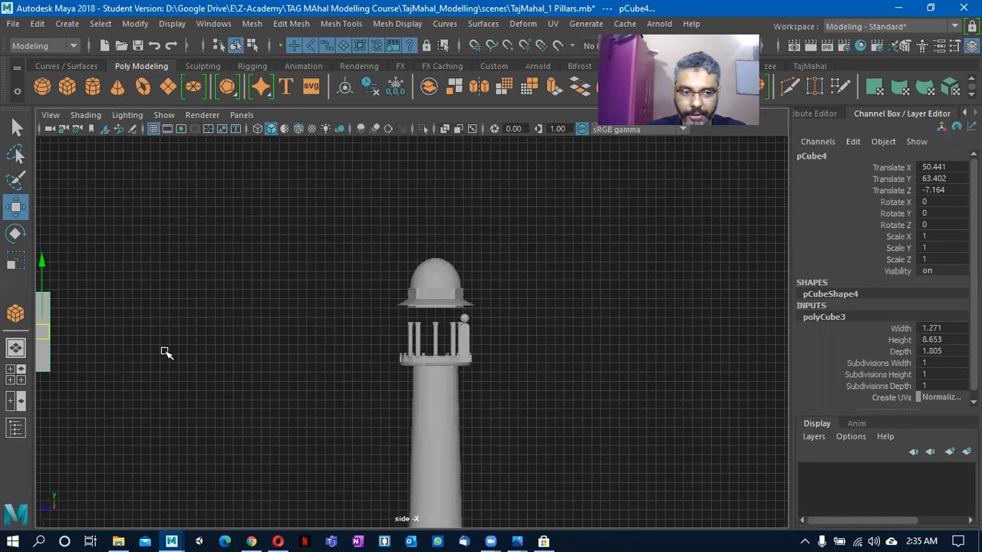
pyautogui.moveTo(44, 337); pyautogui.dragTo(388, 338)
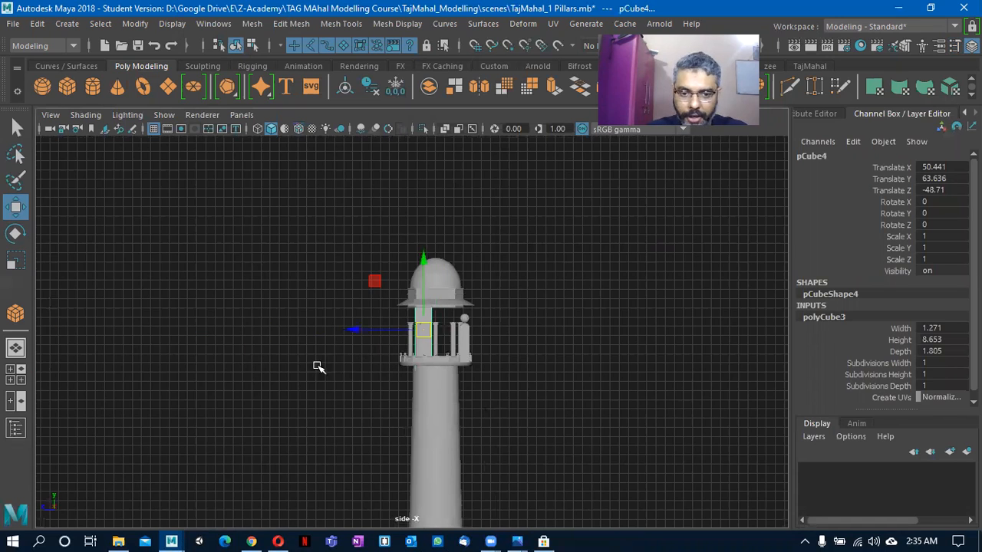
# Examine how the new box sits among the minaret's pillars, first in the side view and close up in the perspective view.
pyautogui.scroll(2, 478, 369)
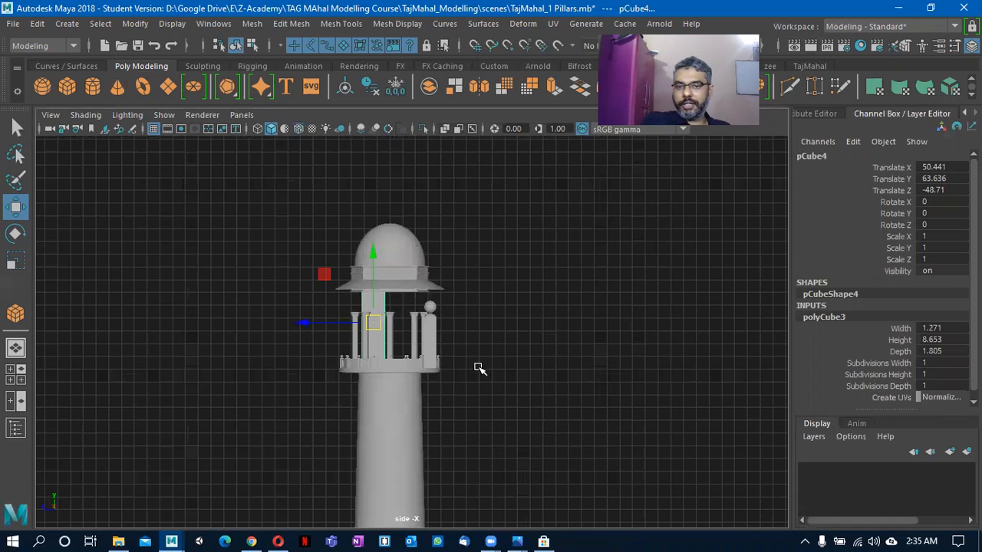
pyautogui.scroll(3, 522, 384)
pyautogui.keyDown('alt'); pyautogui.moveTo(581, 407); pyautogui.dragTo(499, 377); pyautogui.keyUp('alt')
pyautogui.press('space')
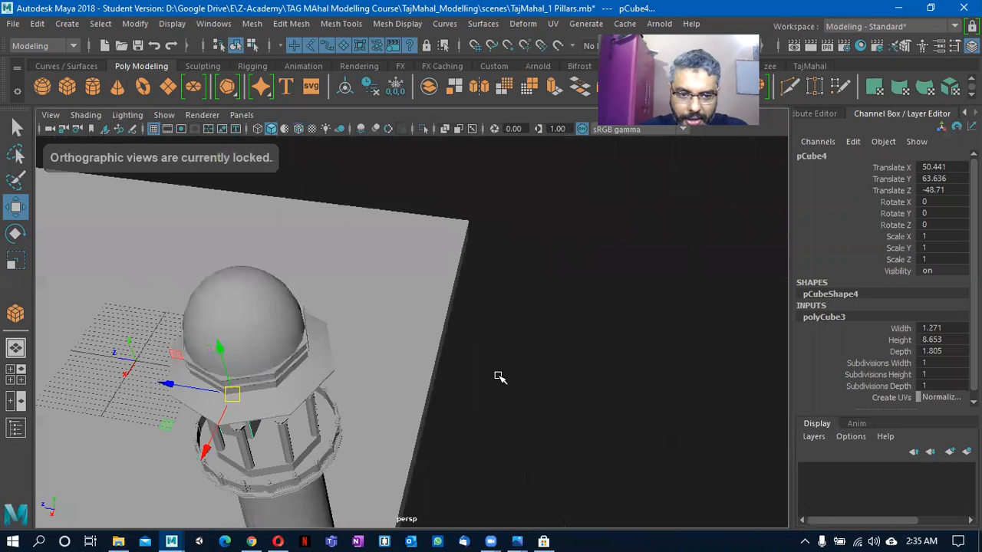
pyautogui.press('f')
pyautogui.keyDown('alt'); pyautogui.moveTo(373, 368); pyautogui.dragTo(471, 342); pyautogui.keyUp('alt')
pyautogui.scroll(3, 480, 376)
pyautogui.moveTo(483, 414)
pyautogui.keyDown('alt'); pyautogui.mouseDown()
pyautogui.moveTo(511, 410)
pyautogui.moveTo(468, 418)
pyautogui.mouseUp(); pyautogui.keyUp('alt')
pyautogui.click(899, 329)
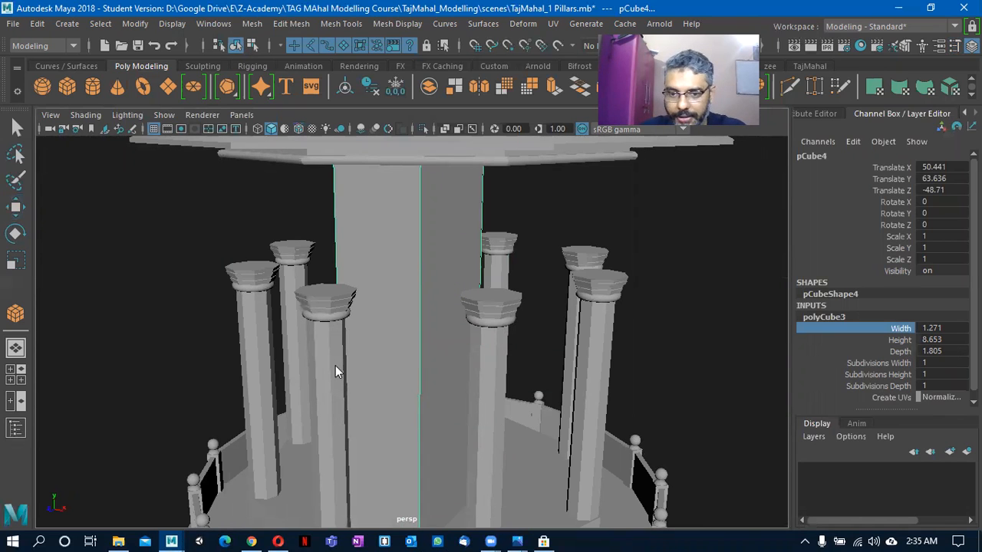
pyautogui.press('2')
pyautogui.keyDown('alt'); pyautogui.moveTo(430, 345); pyautogui.dragTo(506, 356); pyautogui.keyUp('alt')
pyautogui.hotkey('alt', 'Tab')
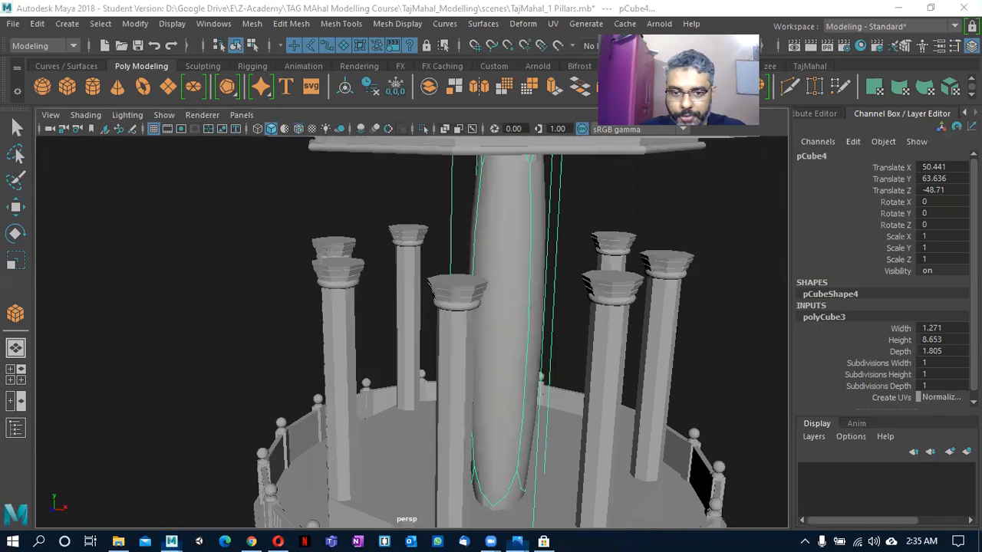
pyautogui.keyDown('alt'); pyautogui.moveTo(537, 215); pyautogui.dragTo(583, 338); pyautogui.keyUp('alt')
pyautogui.press('1')
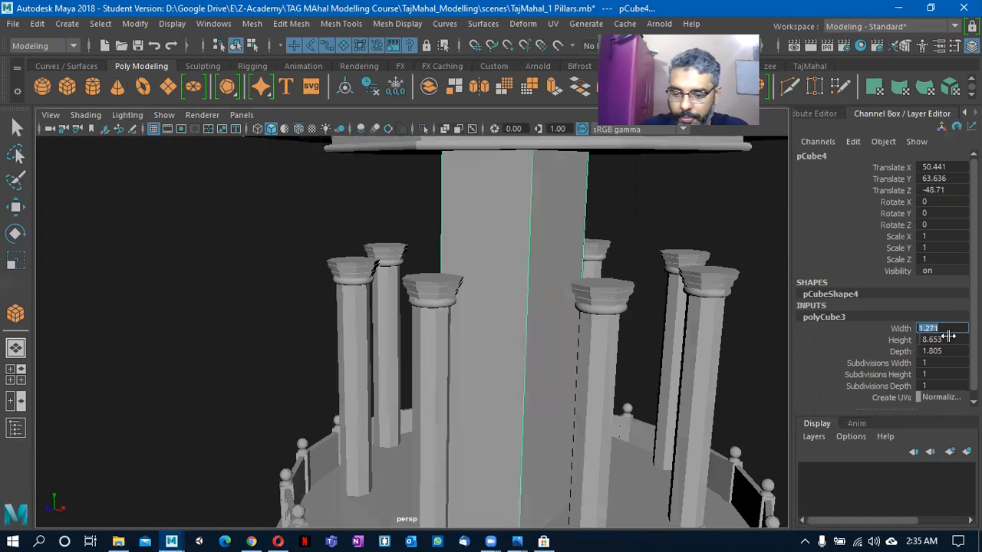
# Set the box's width and height to 0.01.
pyautogui.write('0.01')
pyautogui.press('Tab')
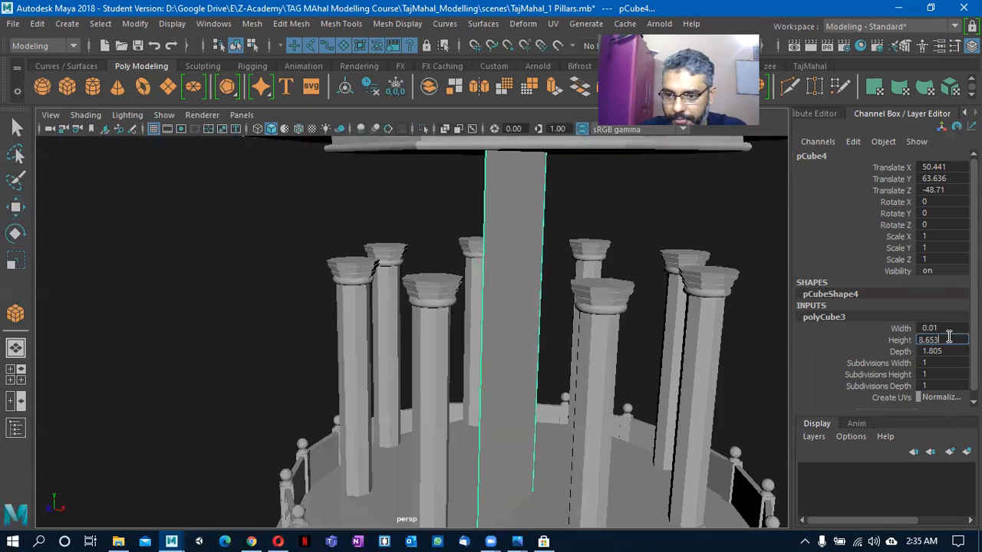
pyautogui.write('0.01')
pyautogui.press('Tab')
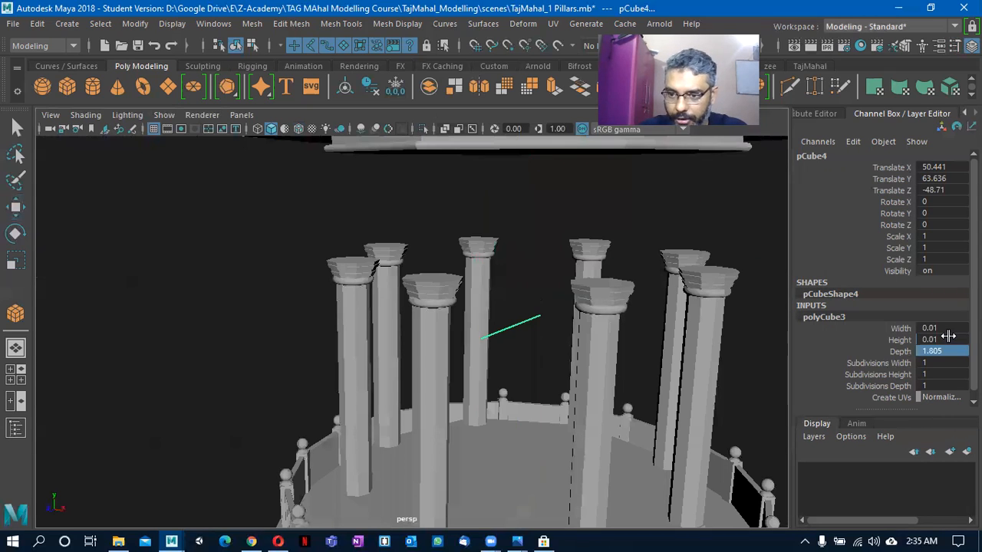
# Set the box's width and depth to 1 and its height to 0.5.
pyautogui.click(950, 350)
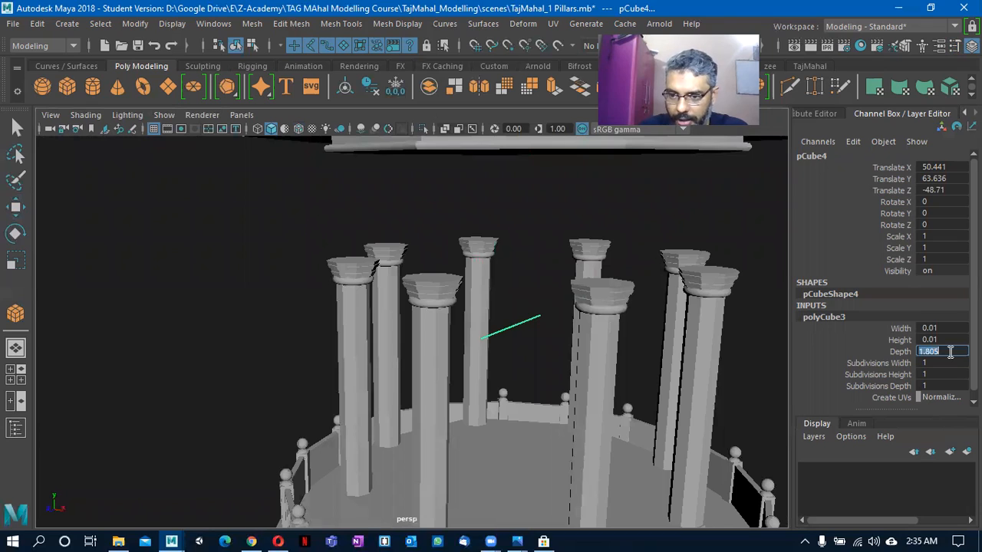
pyautogui.click(949, 328)
pyautogui.write('1')
pyautogui.press('Return')
pyautogui.click(950, 339)
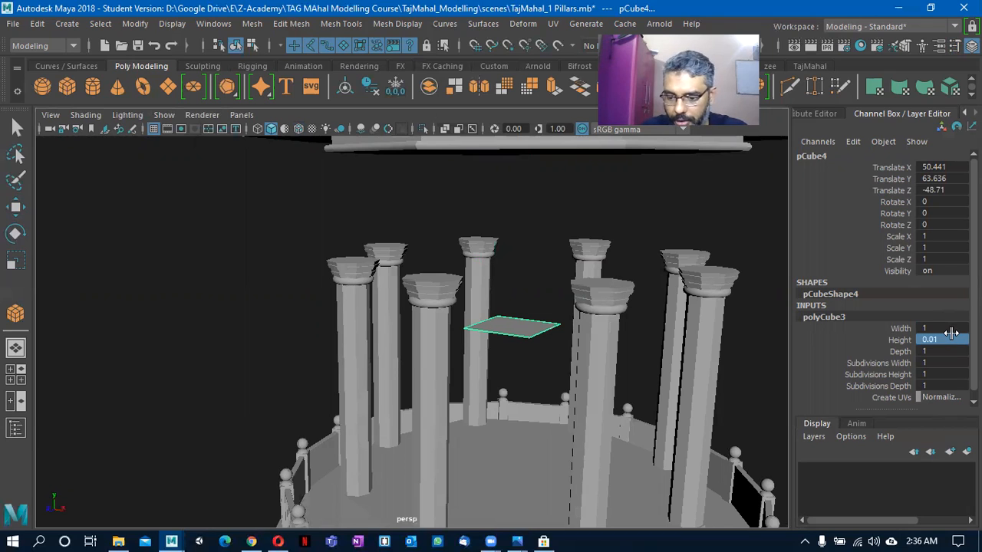
pyautogui.press('5')
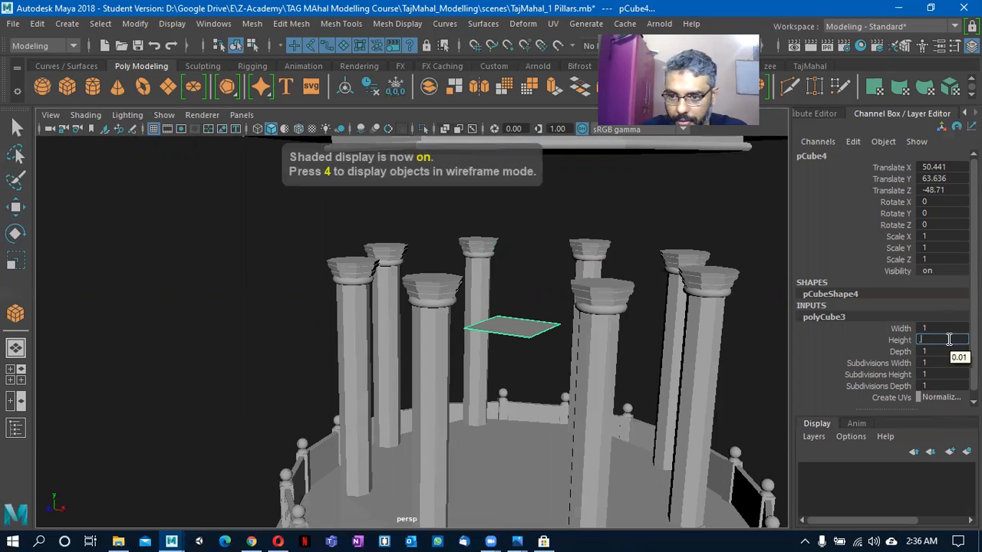
pyautogui.write('0.5')
pyautogui.press('Return')
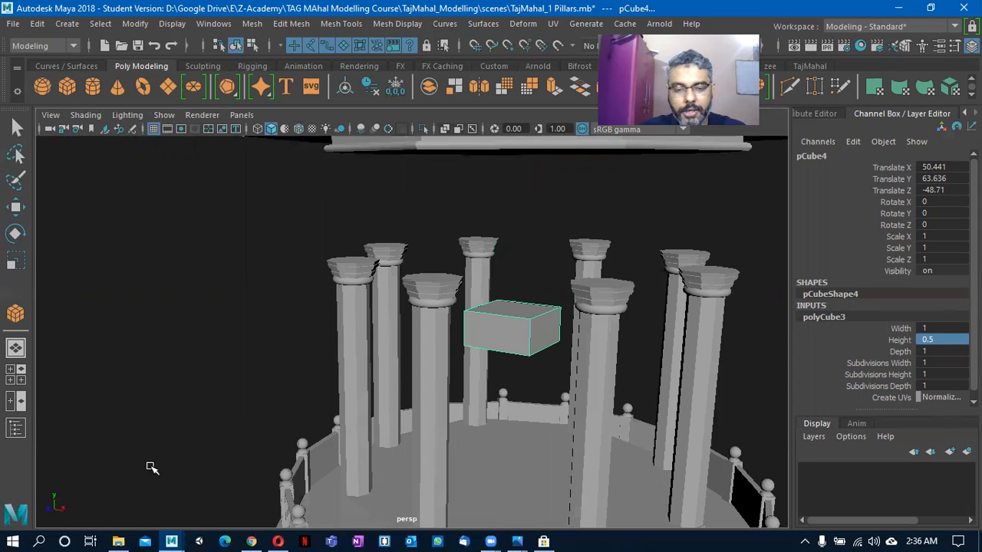
# Move the box up to the nearest pillar's capital, at about X 50.29, Y 64.75 and Z -47.49.
pyautogui.keyDown('alt'); pyautogui.moveTo(445, 413); pyautogui.dragTo(375, 421); pyautogui.keyUp('alt')
pyautogui.press('w')
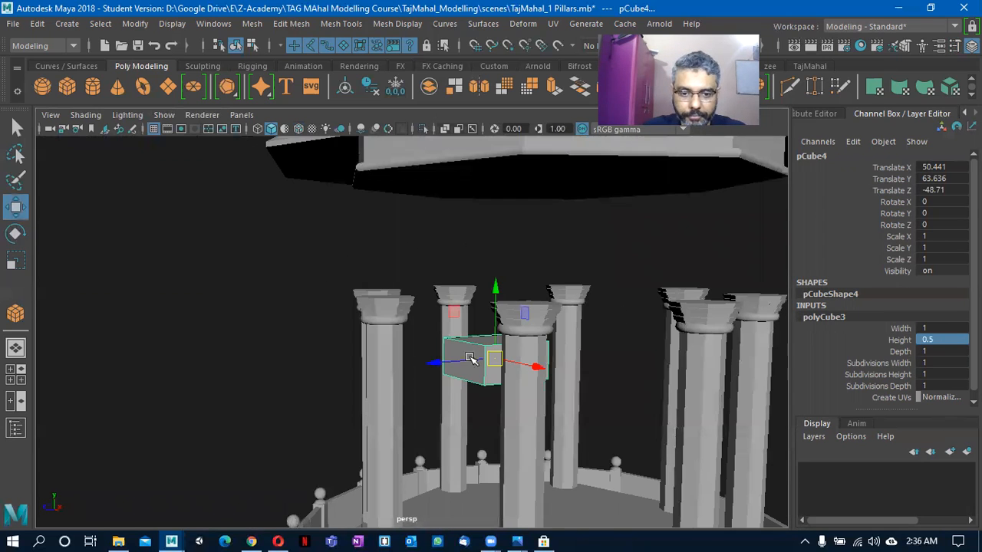
pyautogui.moveTo(399, 364); pyautogui.dragTo(373, 366)
pyautogui.moveTo(412, 303); pyautogui.dragTo(416, 211)
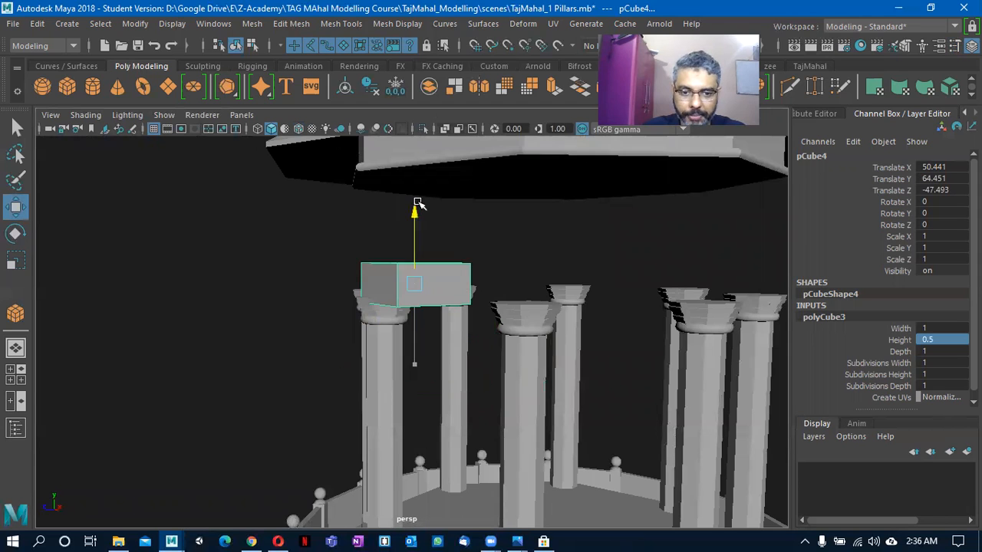
pyautogui.press('f')
pyautogui.keyDown('alt'); pyautogui.moveTo(385, 330); pyautogui.dragTo(355, 378); pyautogui.keyUp('alt')
pyautogui.scroll(-1, 454, 354)
pyautogui.scroll(-2, 372, 341)
pyautogui.scroll(-2, 322, 357)
# Set the box's width and depth to 0.5.
pyautogui.click(919, 328)
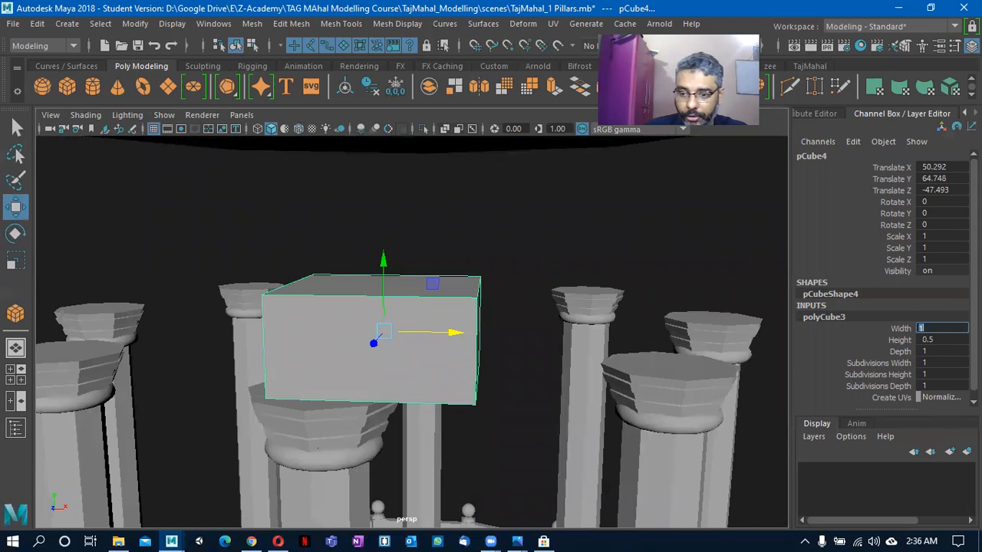
pyautogui.write('.5')
pyautogui.press('Return')
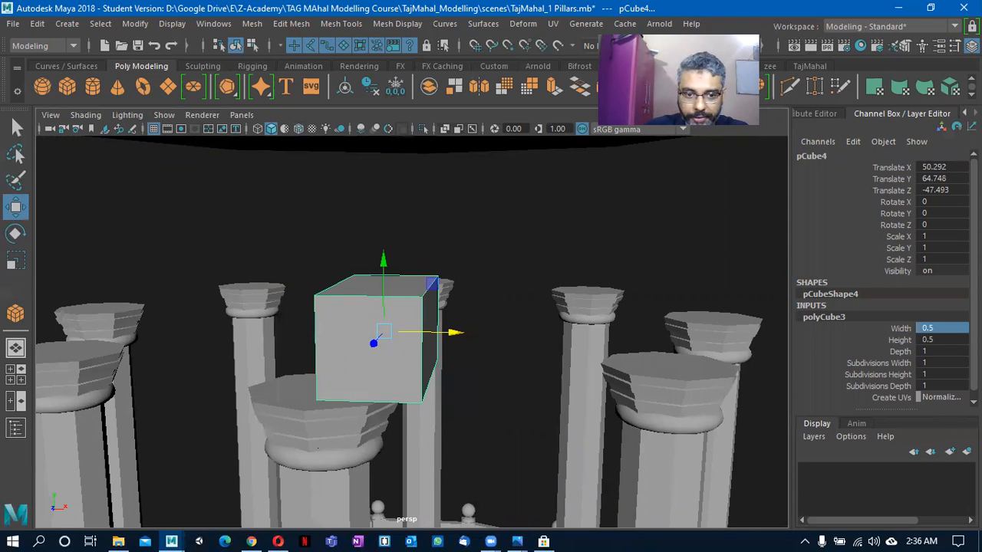
pyautogui.click(940, 352)
pyautogui.write('.5')
pyautogui.press('Return')
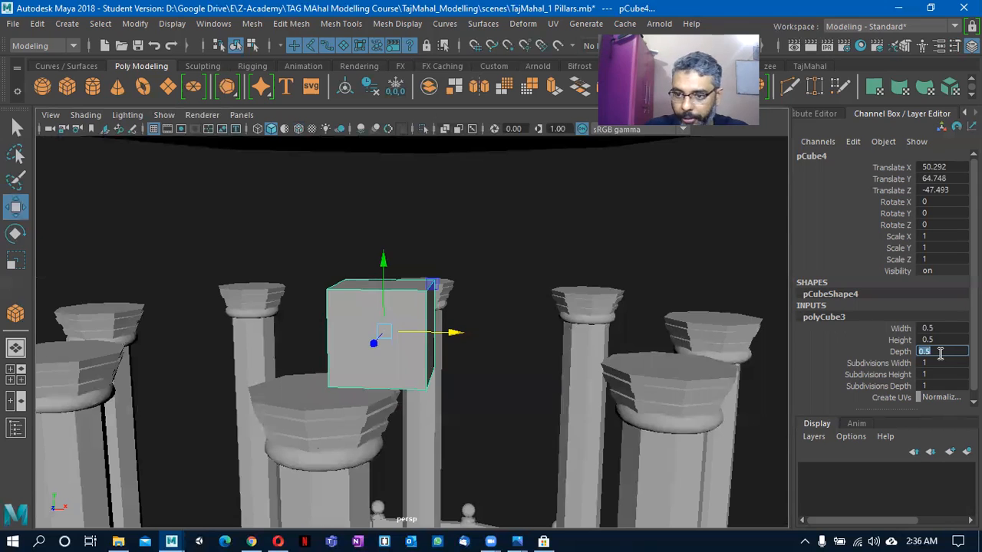
# Move the box over the pillar capital to about X 50.23 and Z -47.10, and display wireframe on the shaded models.
pyautogui.keyDown('alt'); pyautogui.moveTo(454, 352); pyautogui.dragTo(303, 285); pyautogui.keyUp('alt')
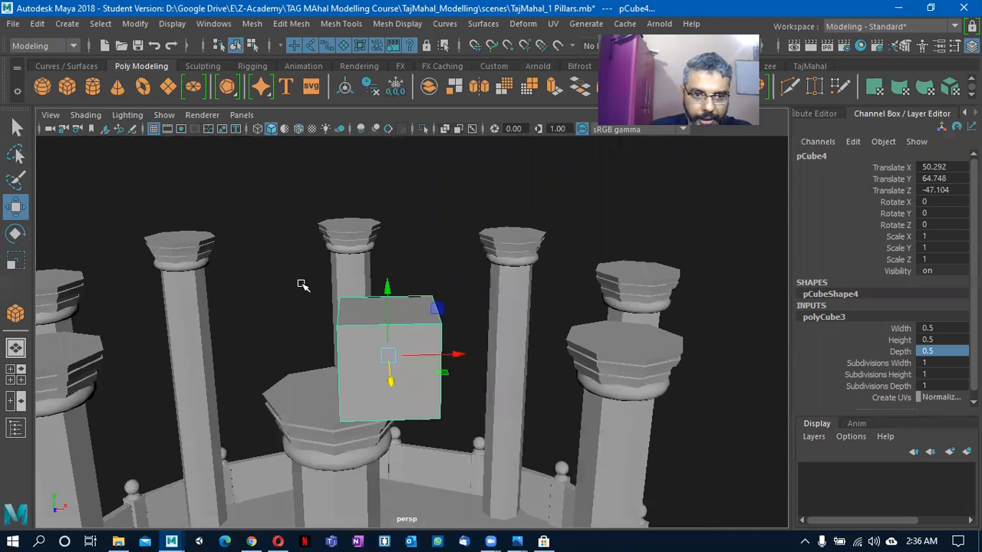
pyautogui.click(299, 129)
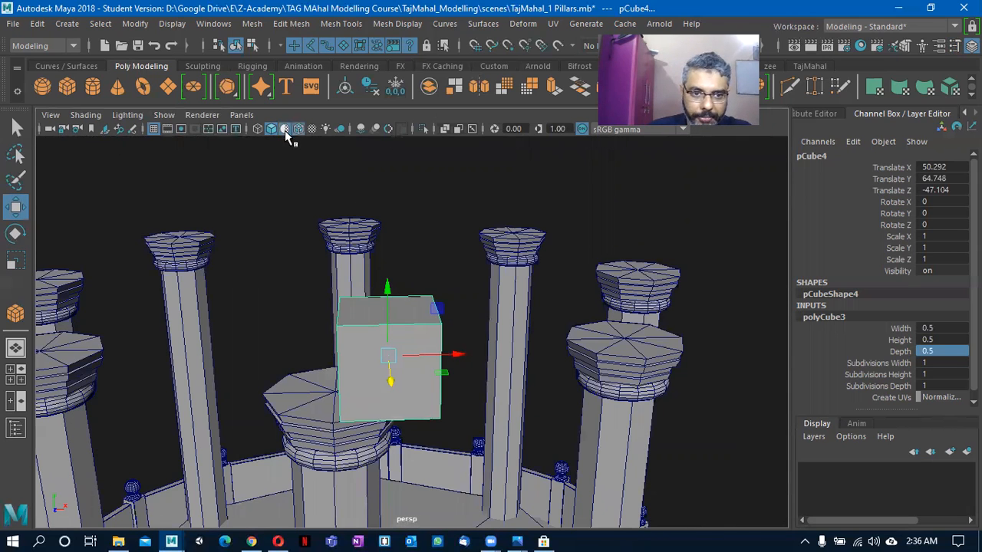
pyautogui.moveTo(317, 373)
pyautogui.keyDown('alt'); pyautogui.mouseDown()
pyautogui.moveTo(410, 399)
pyautogui.moveTo(394, 395)
pyautogui.mouseUp(); pyautogui.keyUp('alt')
pyautogui.moveTo(454, 355); pyautogui.dragTo(438, 355)
# Examine the box's placement over the pillar capital from several angles, including its alignment with the capital's edges.
pyautogui.keyDown('alt'); pyautogui.moveTo(390, 395); pyautogui.dragTo(366, 366); pyautogui.keyUp('alt')
pyautogui.keyDown('alt'); pyautogui.moveTo(366, 366); pyautogui.dragTo(1, 361, button='right'); pyautogui.keyUp('alt')
pyautogui.keyDown('alt'); pyautogui.moveTo(392, 388); pyautogui.dragTo(398, 422); pyautogui.keyUp('alt')
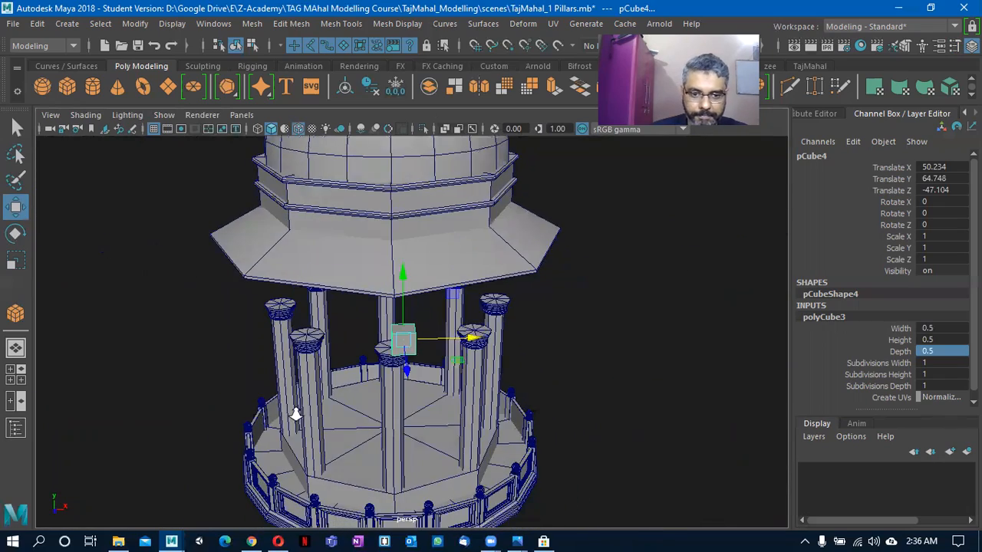
pyautogui.keyDown('alt'); pyautogui.moveTo(296, 415); pyautogui.dragTo(608, 415, button='right'); pyautogui.keyUp('alt')
pyautogui.keyDown('alt'); pyautogui.moveTo(408, 436); pyautogui.dragTo(426, 409); pyautogui.keyUp('alt')
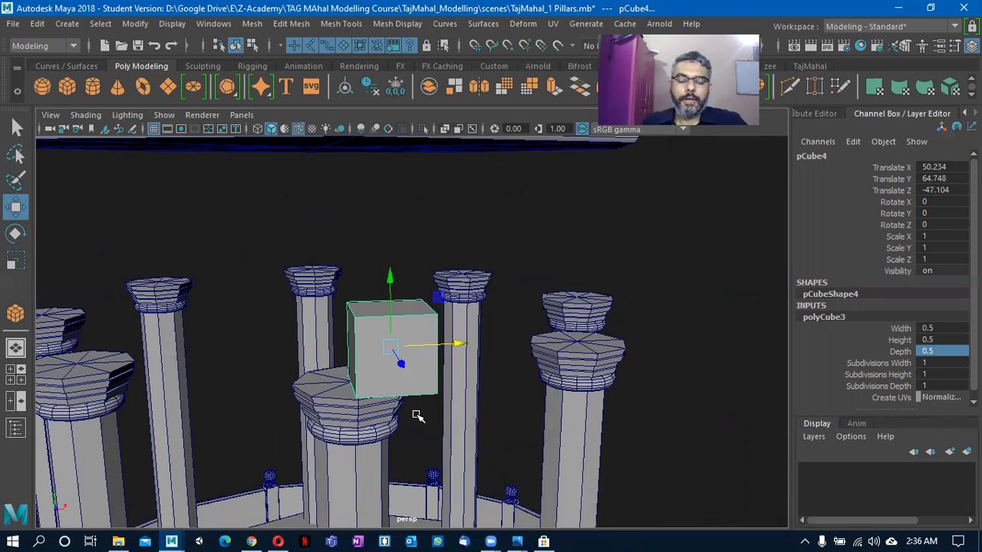
pyautogui.keyDown('alt'); pyautogui.moveTo(420, 415); pyautogui.dragTo(469, 349); pyautogui.keyUp('alt')
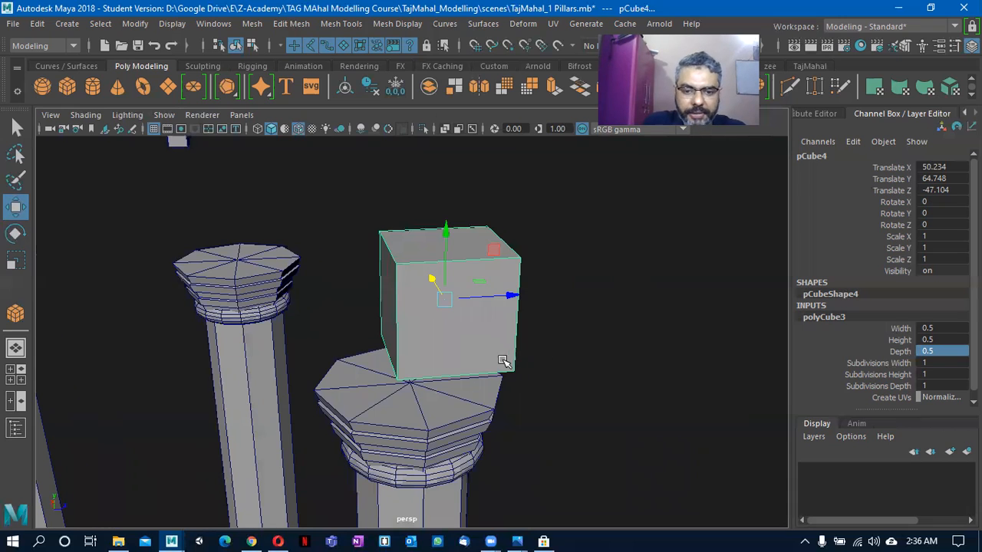
pyautogui.keyDown('alt'); pyautogui.moveTo(502, 361); pyautogui.dragTo(369, 345); pyautogui.keyUp('alt')
pyautogui.keyDown('alt'); pyautogui.moveTo(494, 381); pyautogui.dragTo(575, 376, button='right'); pyautogui.keyUp('alt')
pyautogui.keyDown('alt'); pyautogui.moveTo(274, 308); pyautogui.dragTo(376, 302, button='middle'); pyautogui.keyUp('alt')
pyautogui.keyDown('alt'); pyautogui.moveTo(376, 330); pyautogui.dragTo(448, 309, button='right'); pyautogui.keyUp('alt')
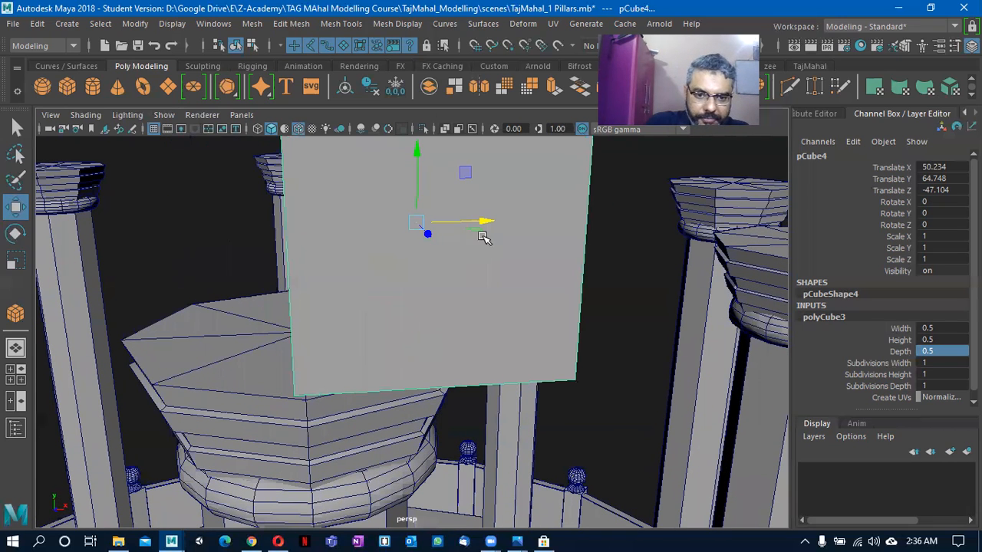
# Try shifting the box sideways along X over the pillar capital, and undo the moves.
pyautogui.moveTo(484, 216); pyautogui.dragTo(381, 354)
pyautogui.moveTo(440, 251); pyautogui.dragTo(349, 229)
pyautogui.keyDown('alt'); pyautogui.moveTo(360, 257); pyautogui.dragTo(329, 286); pyautogui.keyUp('alt')
pyautogui.hotkey('ctrl', 'z')
pyautogui.hotkey('ctrl', 'z')
pyautogui.hotkey('ctrl', 'z')
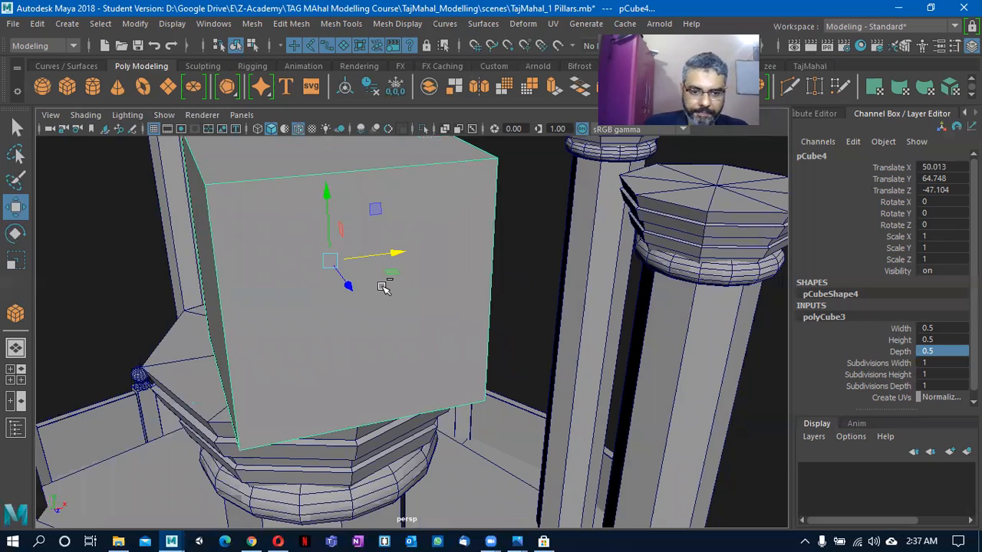
pyautogui.keyDown('alt'); pyautogui.moveTo(419, 290); pyautogui.dragTo(295, 290, button='right'); pyautogui.keyUp('alt')
pyautogui.keyDown('alt'); pyautogui.moveTo(295, 290); pyautogui.dragTo(265, 257); pyautogui.keyUp('alt')
pyautogui.keyDown('alt'); pyautogui.moveTo(418, 285); pyautogui.dragTo(336, 280, button='right'); pyautogui.keyUp('alt')
pyautogui.keyDown('alt'); pyautogui.moveTo(277, 329); pyautogui.dragTo(256, 329, button='right'); pyautogui.keyUp('alt')
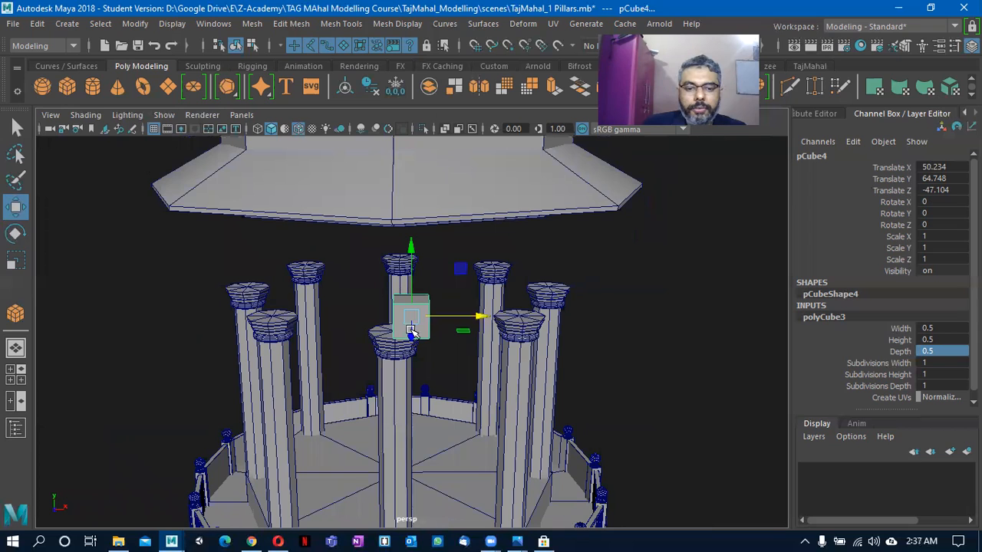
# Try pulling the box out of the gallery along Z to about -43.34, and undo the move.
pyautogui.moveTo(411, 333); pyautogui.dragTo(483, 461)
pyautogui.keyDown('alt'); pyautogui.moveTo(406, 361); pyautogui.dragTo(317, 348, button='right'); pyautogui.keyUp('alt')
pyautogui.moveTo(408, 360); pyautogui.dragTo(411, 330)
pyautogui.hotkey('ctrl', 'z')
pyautogui.keyDown('alt'); pyautogui.moveTo(390, 373); pyautogui.dragTo(456, 379, button='right'); pyautogui.keyUp('alt')
pyautogui.keyDown('alt'); pyautogui.moveTo(456, 379); pyautogui.dragTo(489, 404); pyautogui.keyUp('alt')
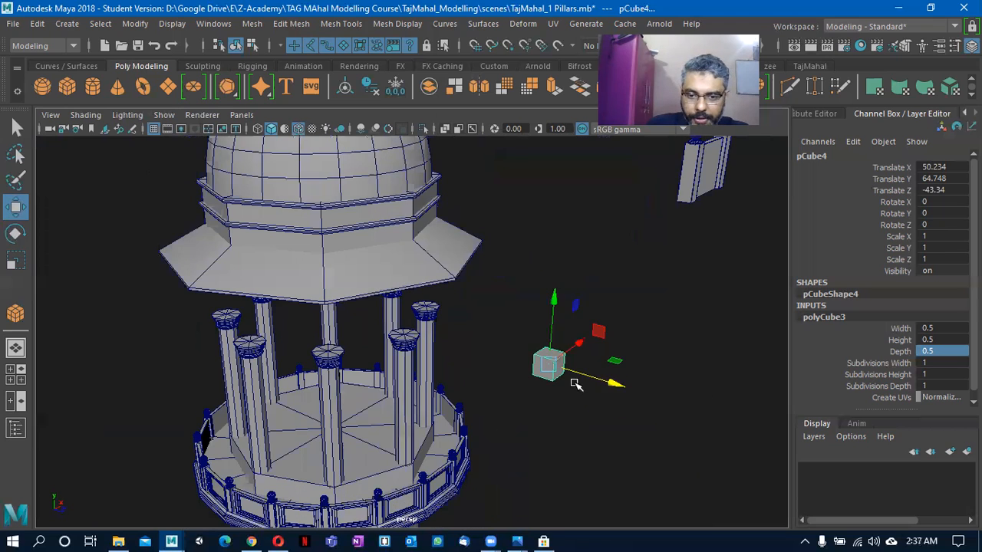
pyautogui.hotkey('ctrl', 'z')
# Lower the box slightly onto the pillar capital, to about Y 64.72.
pyautogui.keyDown('alt'); pyautogui.moveTo(558, 385); pyautogui.dragTo(511, 402); pyautogui.keyUp('alt')
pyautogui.keyDown('alt'); pyautogui.moveTo(330, 368); pyautogui.dragTo(575, 389, button='right'); pyautogui.keyUp('alt')
pyautogui.keyDown('alt'); pyautogui.moveTo(575, 389); pyautogui.dragTo(465, 356); pyautogui.keyUp('alt')
pyautogui.moveTo(409, 233); pyautogui.dragTo(409, 244)
pyautogui.keyDown('alt'); pyautogui.moveTo(408, 292); pyautogui.dragTo(427, 361); pyautogui.keyUp('alt')
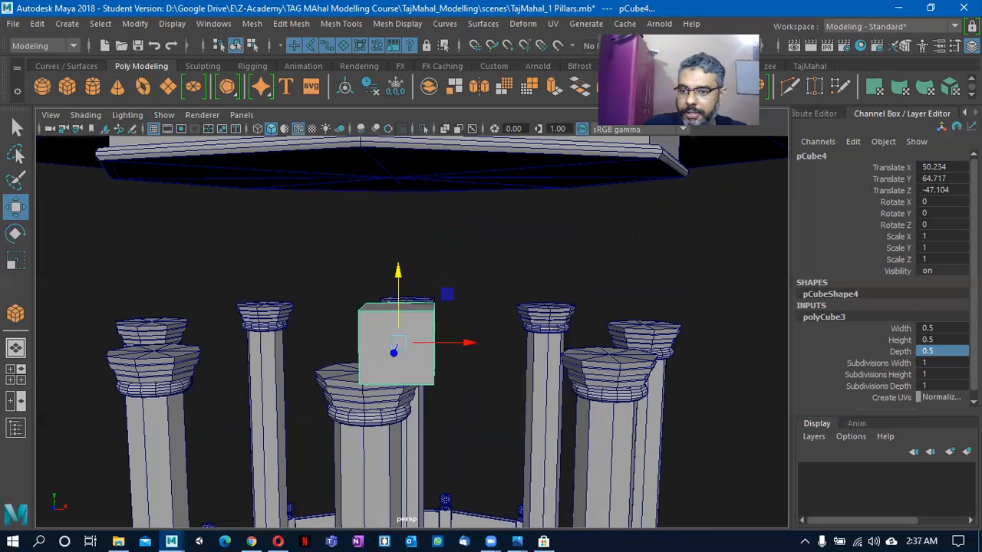
# Increase the box's height to 1.38 and raise it to stand on the pillar capital at about Y 65.16.
pyautogui.doubleClick(937, 340)
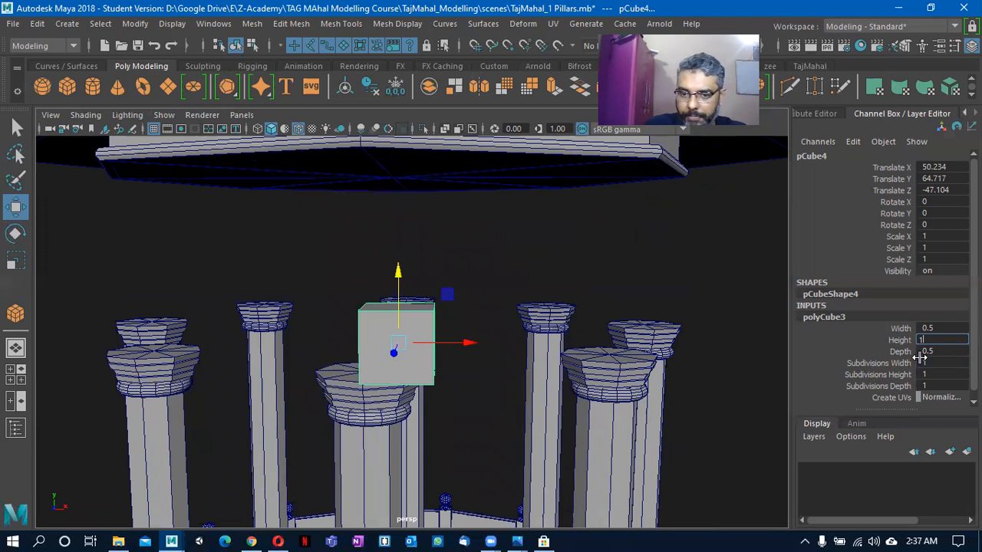
pyautogui.click(924, 352)
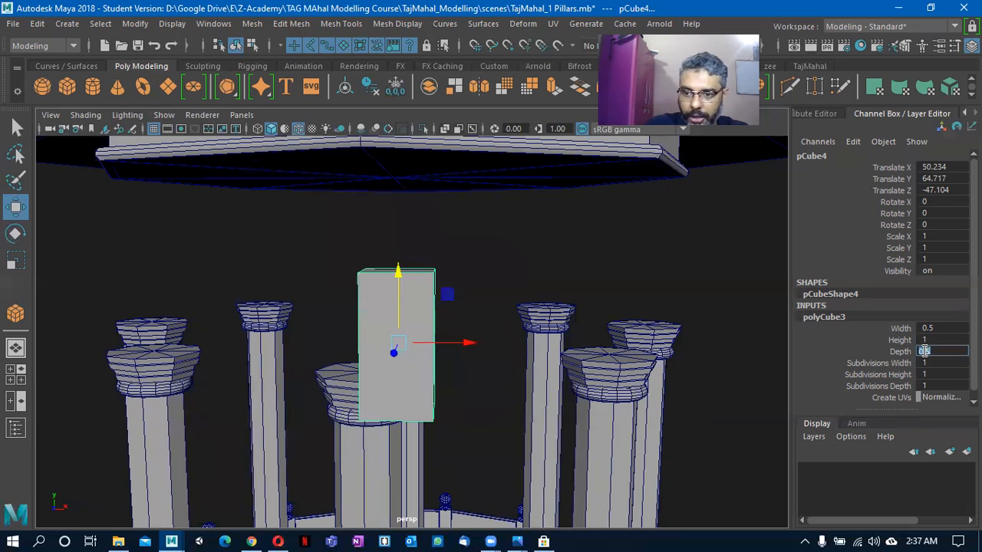
pyautogui.click(899, 340)
pyautogui.moveTo(495, 359); pyautogui.dragTo(531, 359, button='middle')
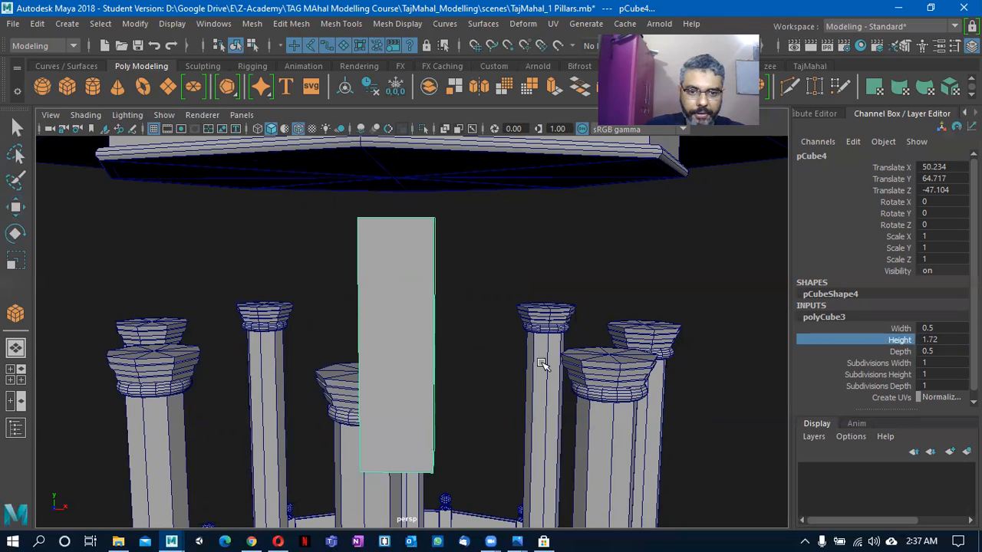
pyautogui.press('w')
pyautogui.moveTo(402, 269); pyautogui.dragTo(411, 200)
pyautogui.click(901, 340)
pyautogui.moveTo(591, 338); pyautogui.dragTo(554, 338, button='middle')
pyautogui.press('w')
pyautogui.moveTo(396, 193); pyautogui.dragTo(400, 205)
pyautogui.moveTo(457, 282)
pyautogui.keyDown('alt'); pyautogui.mouseDown()
pyautogui.moveTo(471, 285)
pyautogui.moveTo(397, 305)
pyautogui.moveTo(364, 283)
pyautogui.moveTo(435, 270)
pyautogui.moveTo(421, 239)
pyautogui.moveTo(379, 207)
pyautogui.moveTo(472, 254)
pyautogui.moveTo(498, 287)
pyautogui.moveTo(441, 284)
pyautogui.mouseUp(); pyautogui.keyUp('alt')
# Set the box's width and depth to 0.35.
pyautogui.doubleClick(950, 321)
pyautogui.click(944, 328)
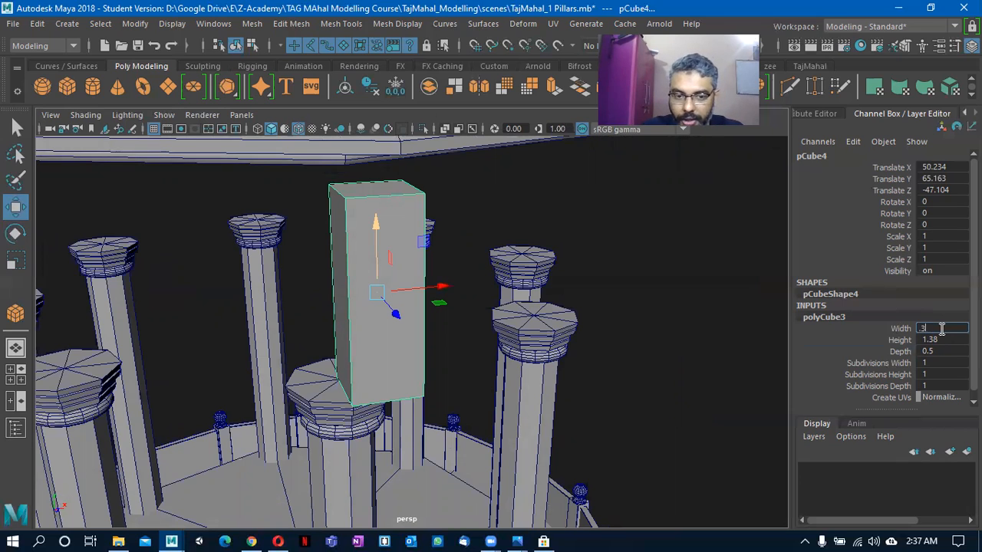
pyautogui.write('.3')
pyautogui.press('Tab')
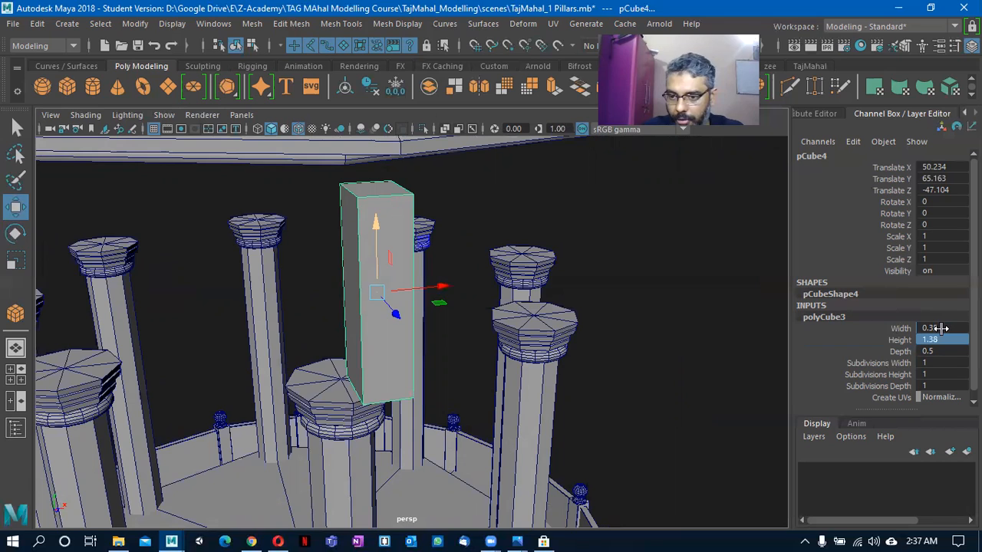
pyautogui.click(925, 351)
pyautogui.write('18')
pyautogui.press('Return')
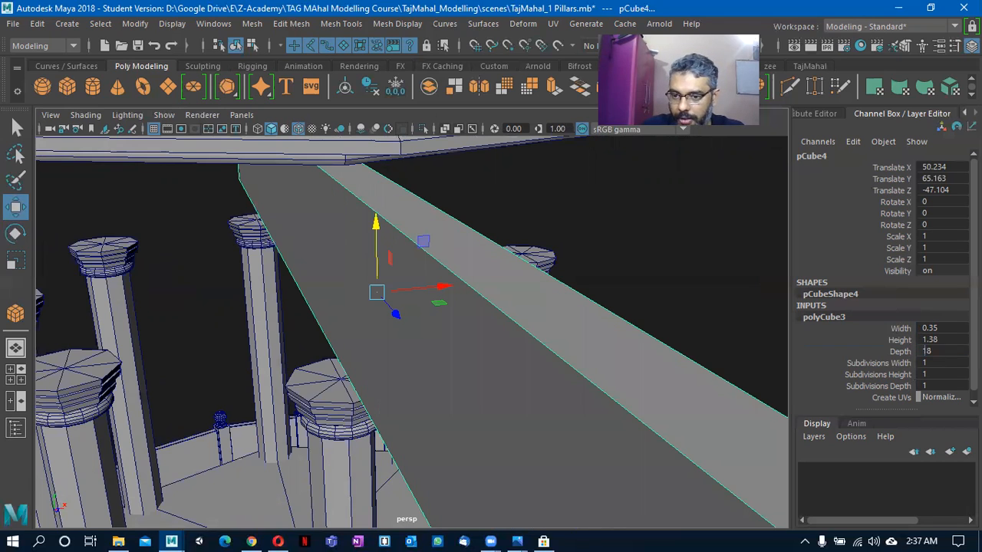
pyautogui.click(958, 351)
pyautogui.write('.35')
pyautogui.press('Return')
# Nudge the box along X over its capital and place a duplicate on the neighbouring pillar, at about X 51.62 and Z -47.17.
pyautogui.keyDown('alt'); pyautogui.moveTo(390, 361); pyautogui.dragTo(427, 347); pyautogui.keyUp('alt')
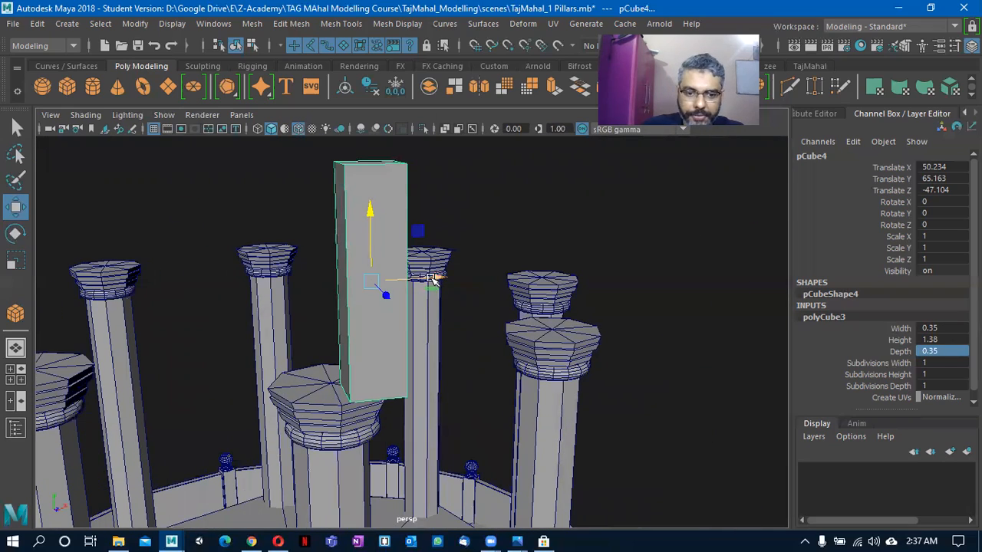
pyautogui.moveTo(431, 278); pyautogui.dragTo(423, 278)
pyautogui.keyDown('alt'); pyautogui.moveTo(415, 314); pyautogui.dragTo(434, 347); pyautogui.keyUp('alt')
pyautogui.hotkey('ctrl', 'd')
pyautogui.moveTo(409, 314); pyautogui.dragTo(495, 374)
# Rotate the duplicate box at the neighbouring pillar 90 degrees about Z to lie horizontally.
pyautogui.press('e')
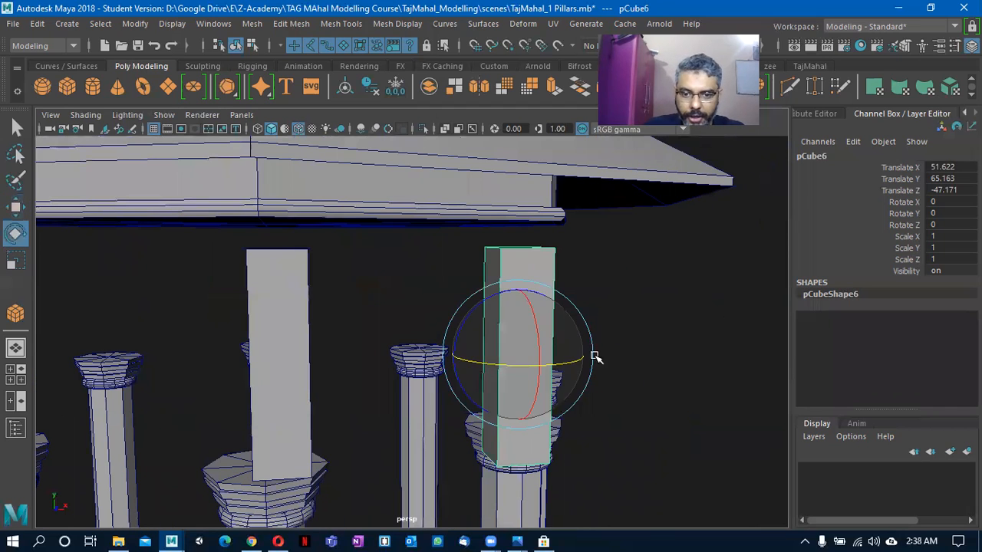
pyautogui.moveTo(470, 332); pyautogui.dragTo(444, 459)
pyautogui.click(942, 225)
pyautogui.write('90')
pyautogui.press('Return')
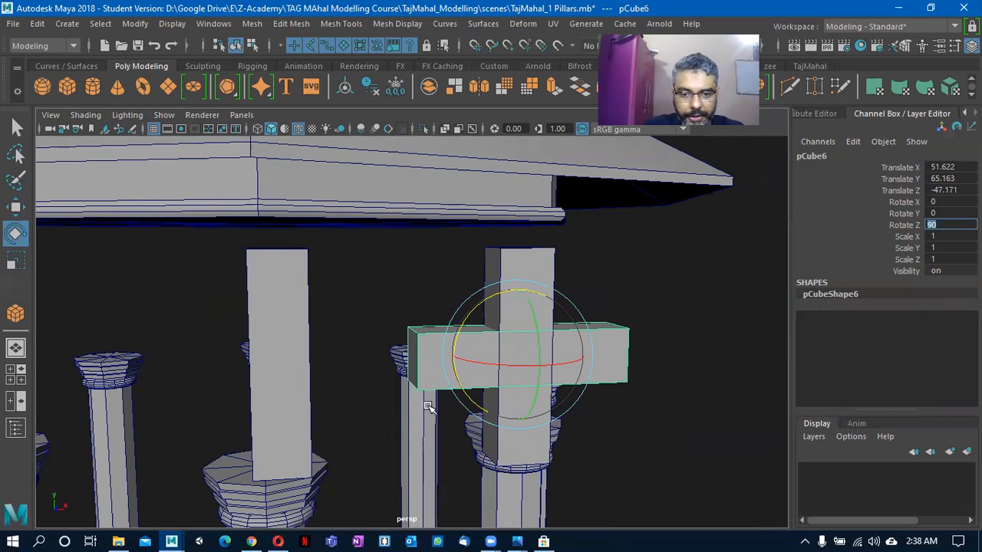
# Move the horizontal beam between the two uprights and level with their tops, at about X 50.97 and Y 65.68.
pyautogui.keyDown('alt'); pyautogui.moveTo(431, 408); pyautogui.dragTo(365, 396); pyautogui.keyUp('alt')
pyautogui.press('w')
pyautogui.moveTo(508, 359); pyautogui.dragTo(476, 368)
pyautogui.moveTo(415, 299); pyautogui.dragTo(415, 217)
pyautogui.press('f')
pyautogui.keyDown('alt'); pyautogui.moveTo(304, 316); pyautogui.dragTo(380, 313, button='middle'); pyautogui.keyUp('alt')
pyautogui.moveTo(485, 260); pyautogui.dragTo(528, 260)
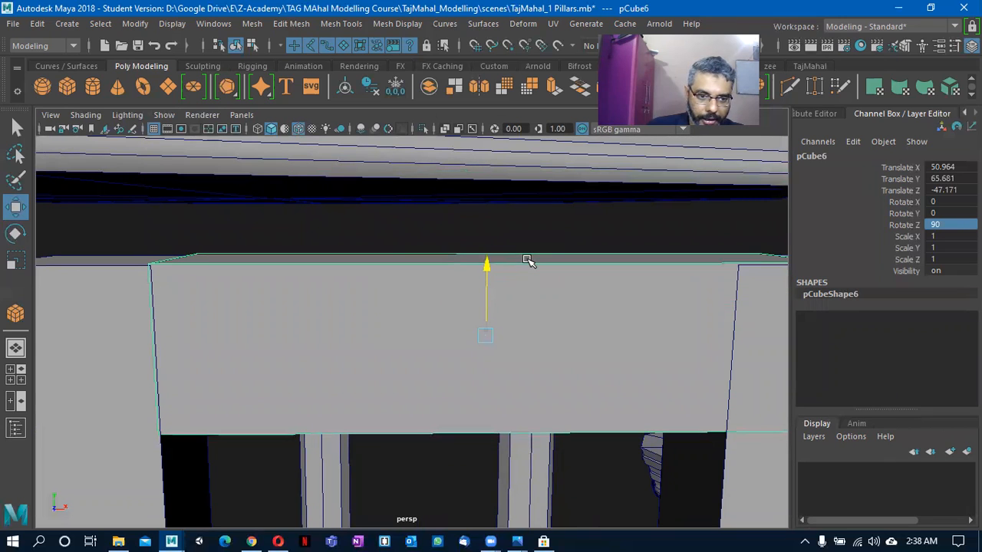
pyautogui.keyDown('alt'); pyautogui.moveTo(528, 258); pyautogui.dragTo(489, 343); pyautogui.keyUp('alt')
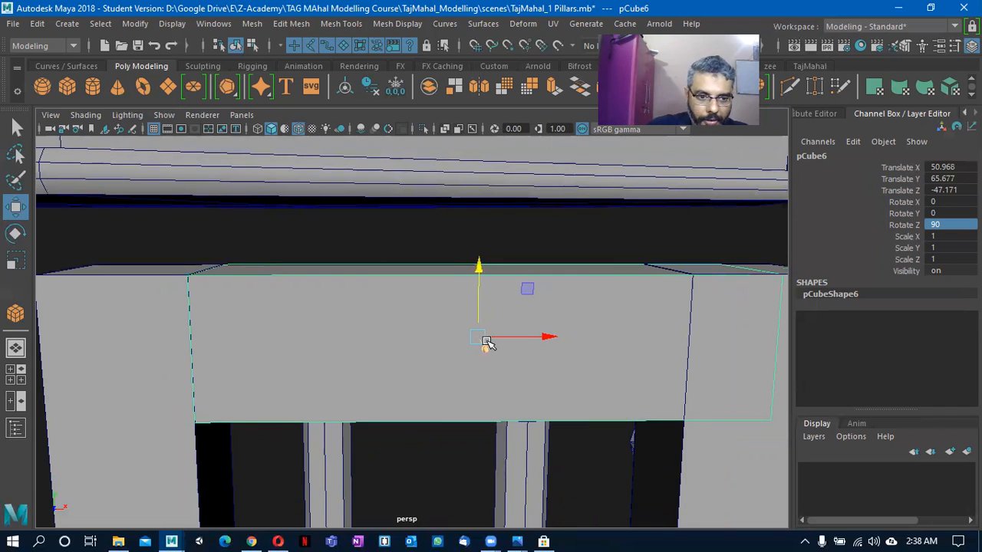
# Move the upright at the beam's +X end outward along X to about 51.83.
pyautogui.keyDown('alt'); pyautogui.moveTo(613, 326); pyautogui.dragTo(351, 340, button='right'); pyautogui.keyUp('alt')
pyautogui.click(500, 372)
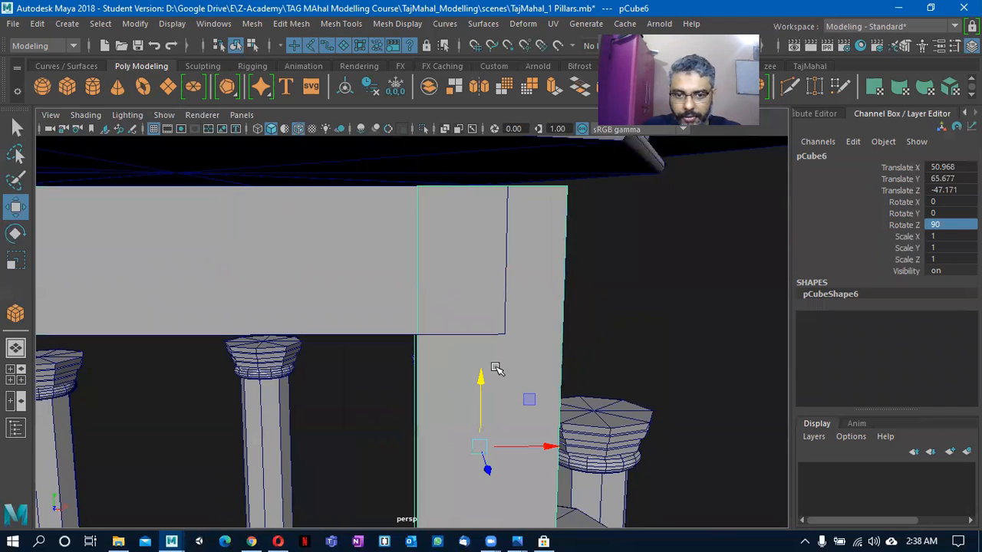
pyautogui.moveTo(549, 449); pyautogui.dragTo(583, 429)
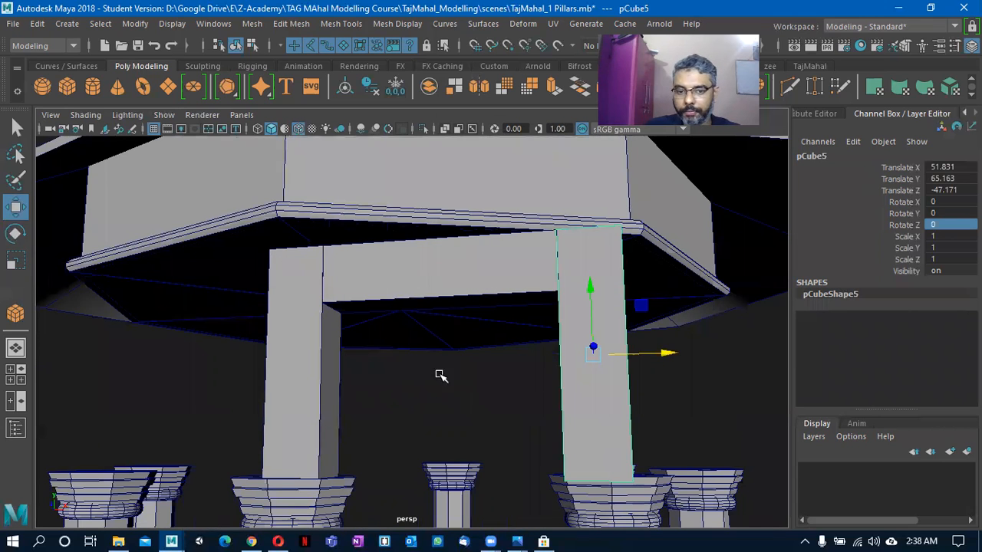
# Check the pillar spacing in the tajmahal- Minars.jpg reference photo and move the +X upright further outward, to about X 52.00.
pyautogui.keyDown('alt'); pyautogui.moveTo(441, 376); pyautogui.dragTo(458, 407); pyautogui.keyUp('alt')
pyautogui.moveTo(516, 542)
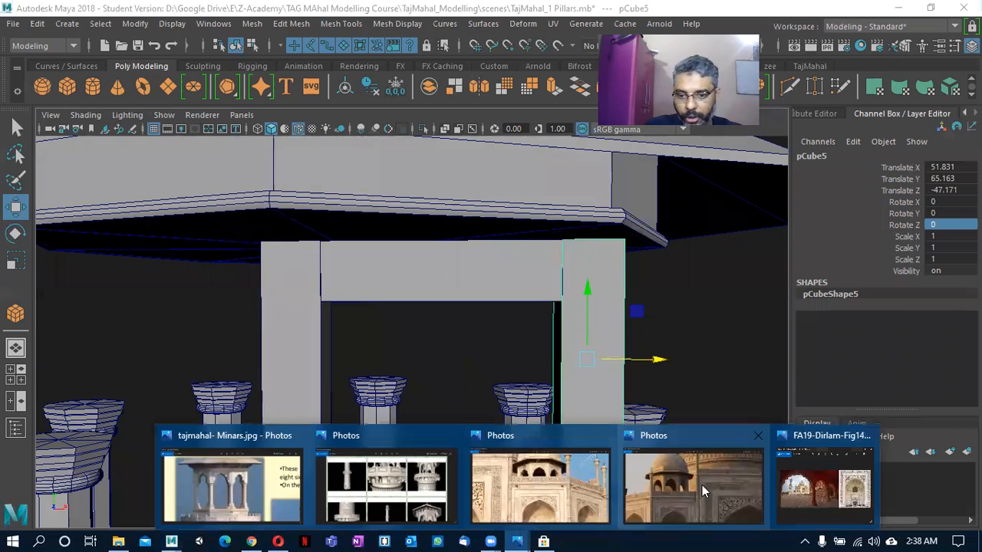
pyautogui.click(262, 464)
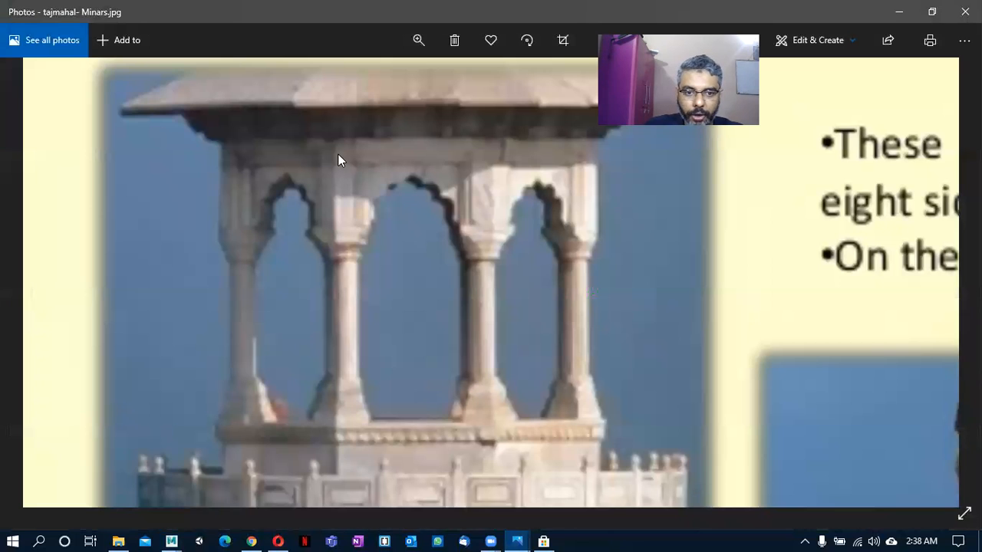
pyautogui.moveTo(476, 191); pyautogui.dragTo(478, 223)
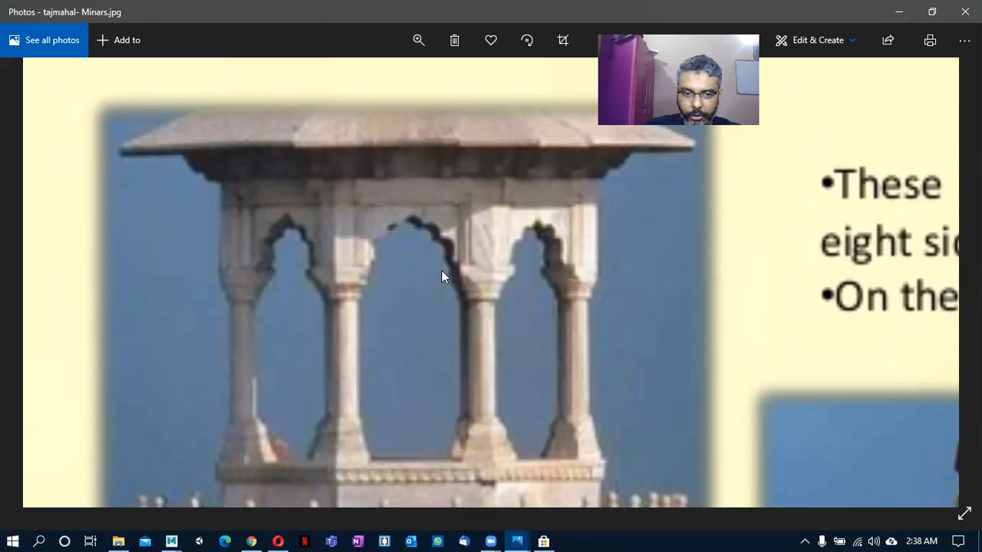
pyautogui.hotkey('alt', 'Tab')
pyautogui.keyDown('alt'); pyautogui.moveTo(440, 350); pyautogui.dragTo(492, 364); pyautogui.keyUp('alt')
pyautogui.keyDown('alt'); pyautogui.moveTo(458, 226); pyautogui.dragTo(518, 358); pyautogui.keyUp('alt')
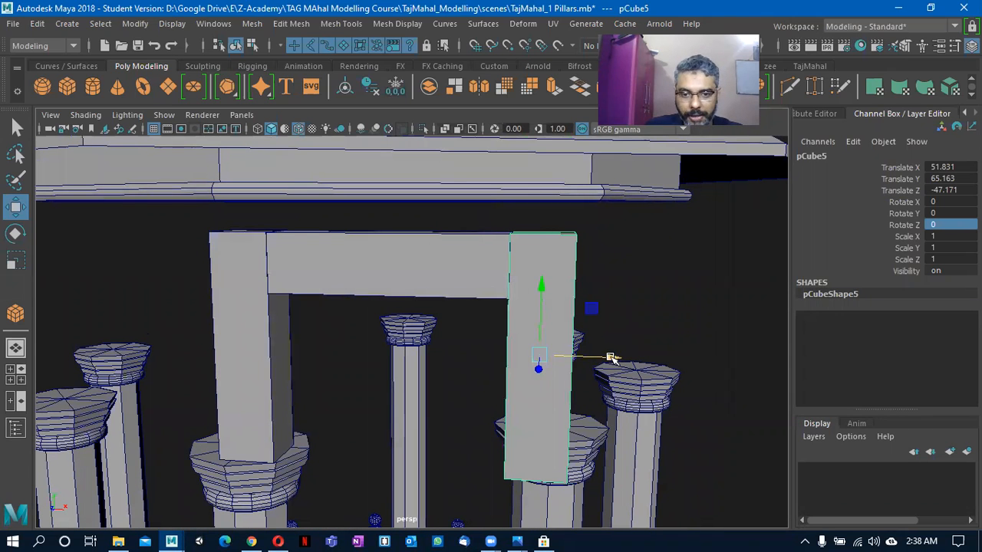
pyautogui.moveTo(611, 357); pyautogui.dragTo(643, 363)
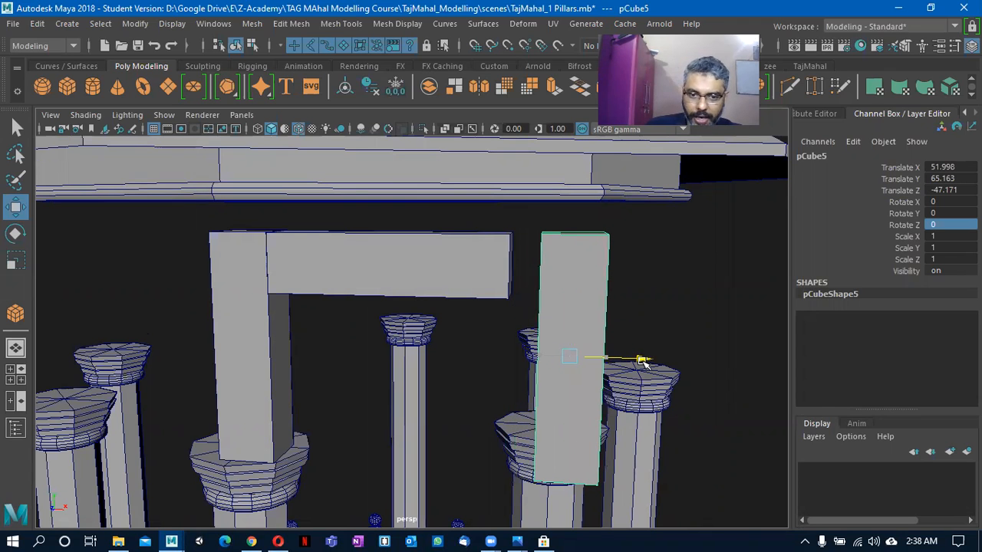
pyautogui.keyDown('alt'); pyautogui.moveTo(588, 389); pyautogui.dragTo(348, 382); pyautogui.keyUp('alt')
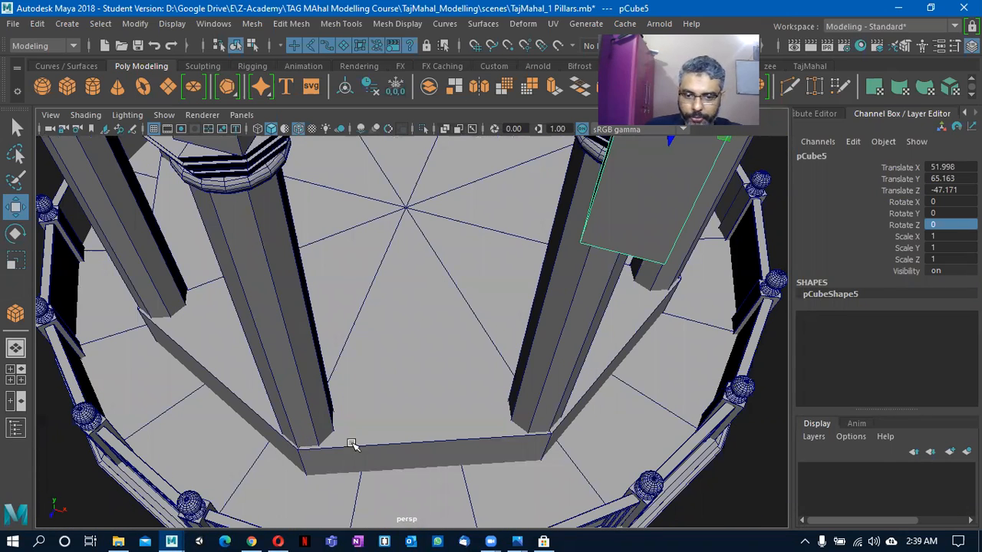
# Extend the beam by moving its +X end vertices along X until they meet the outer upright.
pyautogui.keyDown('alt'); pyautogui.moveTo(444, 290); pyautogui.dragTo(369, 268); pyautogui.keyUp('alt')
pyautogui.keyDown('alt'); pyautogui.moveTo(373, 272); pyautogui.dragTo(383, 350, button='middle'); pyautogui.keyUp('alt')
pyautogui.click(382, 314)
pyautogui.keyDown('alt'); pyautogui.moveTo(544, 268); pyautogui.dragTo(450, 340); pyautogui.keyUp('alt')
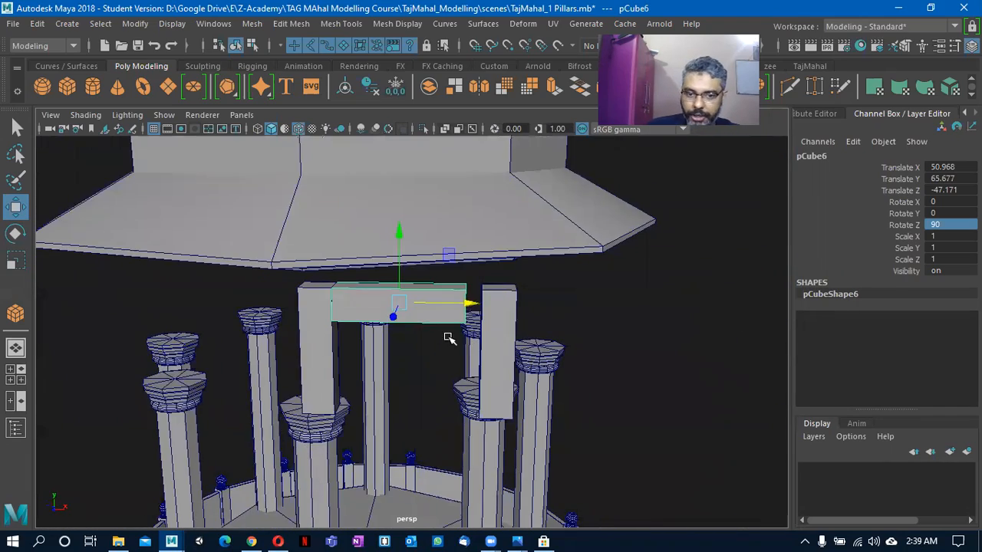
pyautogui.keyDown('alt'); pyautogui.moveTo(449, 340); pyautogui.dragTo(503, 366, button='right'); pyautogui.keyUp('alt')
pyautogui.moveTo(495, 271); pyautogui.dragTo(453, 121, button='right')
pyautogui.moveTo(566, 349); pyautogui.dragTo(506, 223)
pyautogui.moveTo(591, 272); pyautogui.dragTo(629, 275)
pyautogui.moveTo(535, 259); pyautogui.dragTo(583, 111, button='right')
pyautogui.click(691, 311)
# Compare the upright-and-beam frame with the arches and pillars in the minaret reference photo.
pyautogui.keyDown('alt'); pyautogui.moveTo(690, 311); pyautogui.dragTo(287, 320); pyautogui.keyUp('alt')
pyautogui.scroll(3, 421, 374)
pyautogui.hotkey('alt', 'Tab')
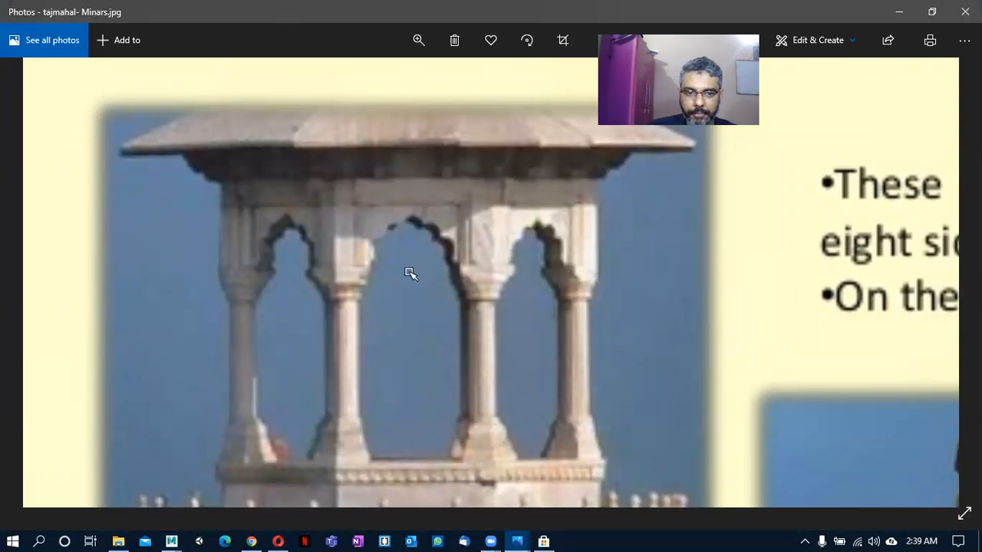
pyautogui.hotkey('alt', 'Tab')
pyautogui.hotkey('alt', 'Tab')
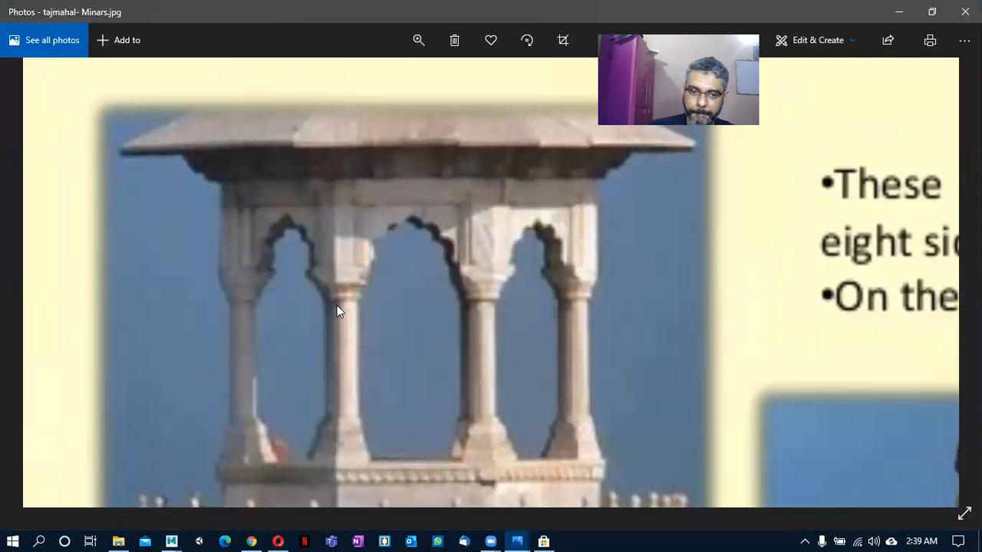
pyautogui.hotkey('alt', 'Tab')
pyautogui.scroll(5, 432, 368)
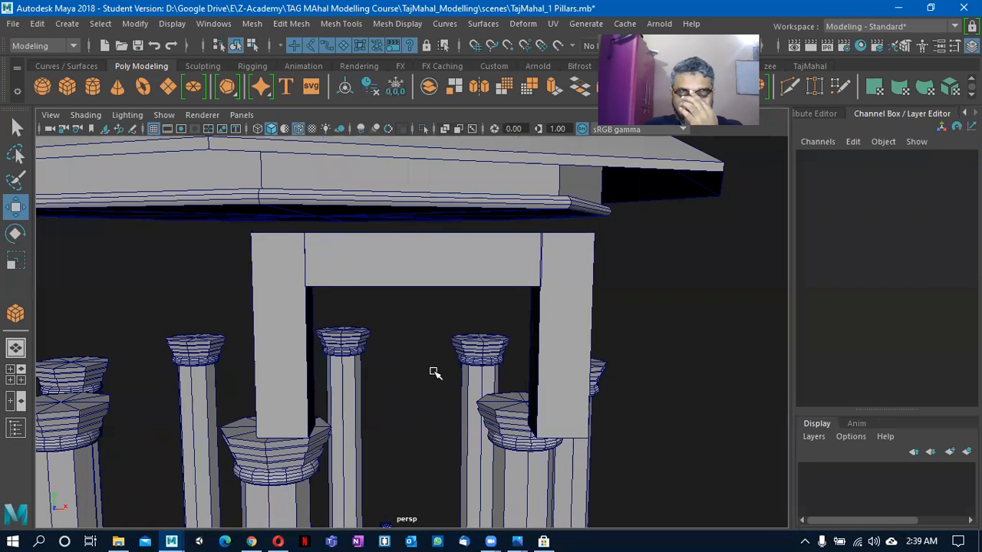
# Select the top vertices of both uprights and the beam together and raise them toward the roof's lower moulding.
pyautogui.keyDown('alt'); pyautogui.moveTo(421, 369); pyautogui.dragTo(360, 314); pyautogui.keyUp('alt')
pyautogui.click(297, 308)
pyautogui.keyDown('shift'); pyautogui.click(388, 269); pyautogui.keyUp('shift')
pyautogui.keyDown('shift'); pyautogui.click(588, 277); pyautogui.keyUp('shift')
pyautogui.hotkey('alt', 'Tab')
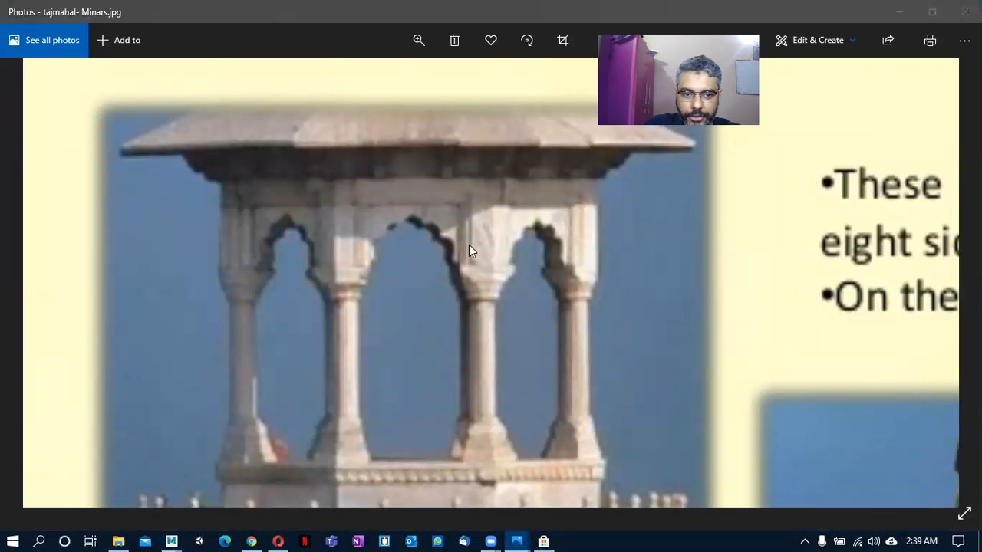
pyautogui.hotkey('alt', 'Tab')
pyautogui.moveTo(358, 254); pyautogui.dragTo(308, 126, button='right')
pyautogui.keyDown('alt'); pyautogui.moveTo(423, 344); pyautogui.dragTo(422, 400, button='middle'); pyautogui.keyUp('alt')
pyautogui.moveTo(280, 312)
pyautogui.keyDown('alt'); pyautogui.mouseDown()
pyautogui.moveTo(291, 312)
pyautogui.moveTo(274, 296)
pyautogui.mouseUp(); pyautogui.keyUp('alt')
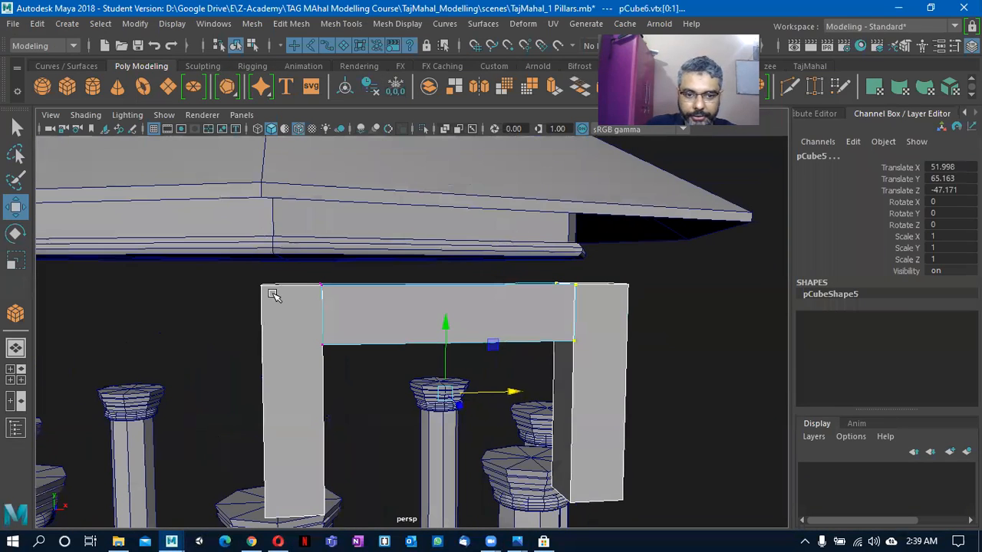
pyautogui.moveTo(260, 281); pyautogui.dragTo(205, 132, button='right')
pyautogui.moveTo(582, 286); pyautogui.dragTo(523, 134, button='right')
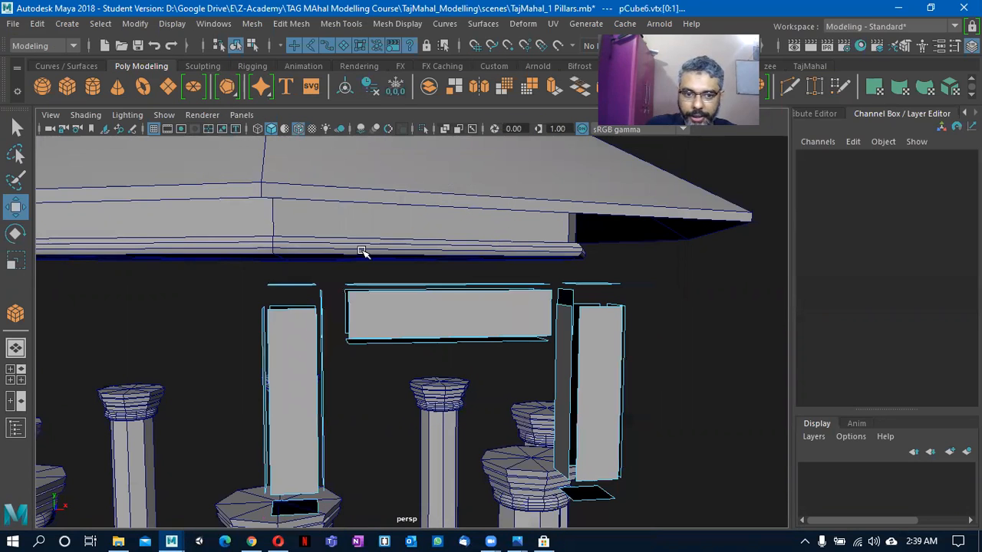
pyautogui.moveTo(583, 157); pyautogui.dragTo(537, 126, button='right')
pyautogui.moveTo(191, 250); pyautogui.dragTo(659, 310)
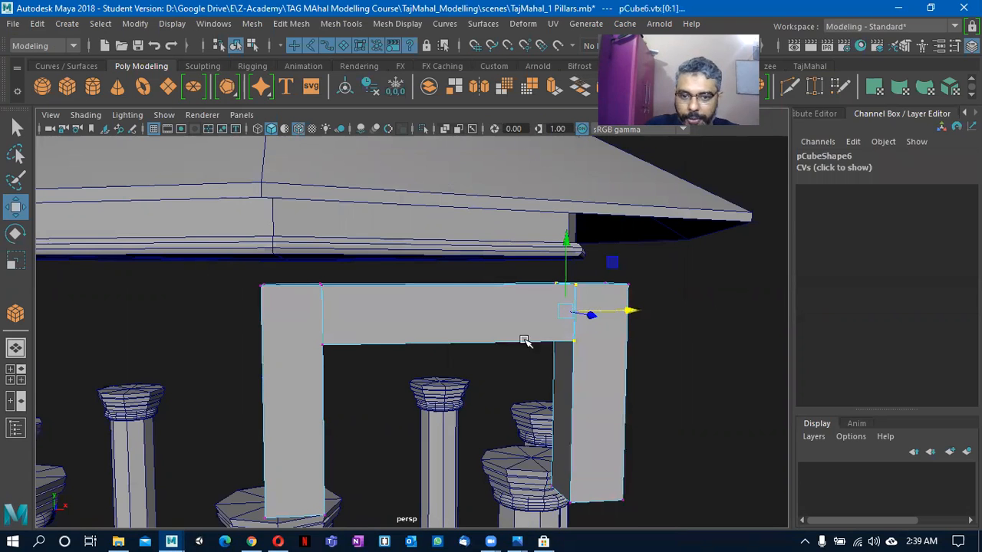
pyautogui.keyDown('alt'); pyautogui.moveTo(527, 340); pyautogui.dragTo(489, 388); pyautogui.keyUp('alt')
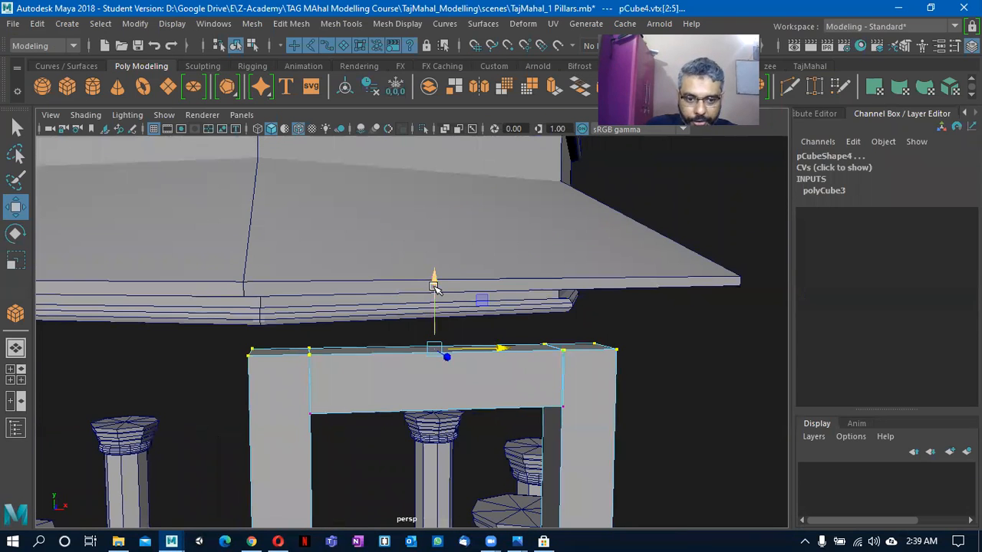
pyautogui.moveTo(434, 278); pyautogui.dragTo(434, 259)
# Return from vertex editing to object mode with the horizontal beam selected.
pyautogui.keyDown('alt'); pyautogui.moveTo(620, 439); pyautogui.dragTo(437, 352); pyautogui.keyUp('alt')
pyautogui.moveTo(436, 352); pyautogui.dragTo(475, 110, button='right')
pyautogui.keyDown('alt'); pyautogui.moveTo(416, 281); pyautogui.dragTo(437, 353); pyautogui.keyUp('alt')
pyautogui.moveTo(438, 352); pyautogui.dragTo(499, 101, button='right')
pyautogui.keyDown('alt'); pyautogui.moveTo(429, 360); pyautogui.dragTo(424, 355); pyautogui.keyUp('alt')
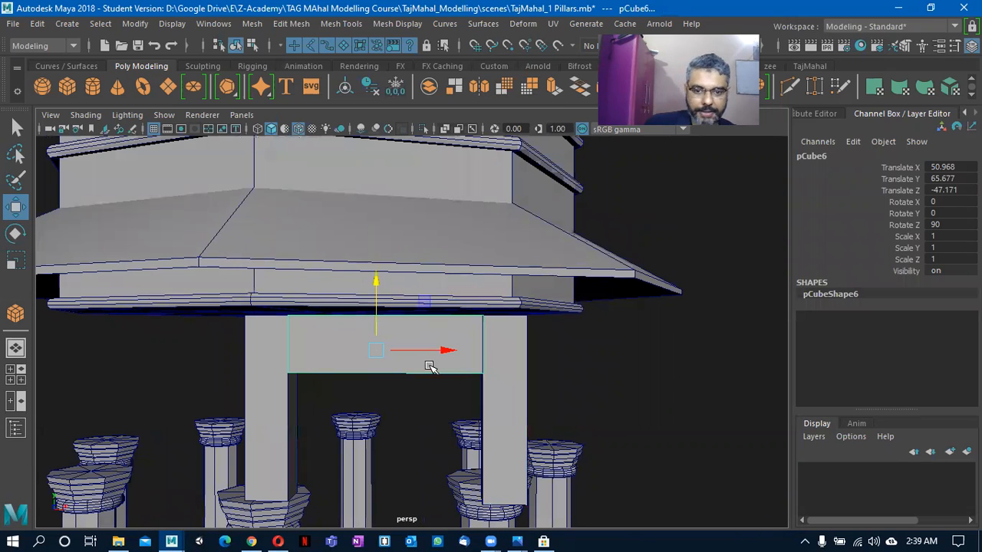
# Raise the horizontal beam above the uprights' tops, to about Y 65.92.
pyautogui.keyDown('alt'); pyautogui.moveTo(428, 411); pyautogui.dragTo(384, 319); pyautogui.keyUp('alt')
pyautogui.moveTo(381, 234); pyautogui.dragTo(386, 195)
pyautogui.keyDown('alt'); pyautogui.moveTo(384, 318); pyautogui.dragTo(319, 427); pyautogui.keyUp('alt')
pyautogui.hotkey('ctrl', 'z')
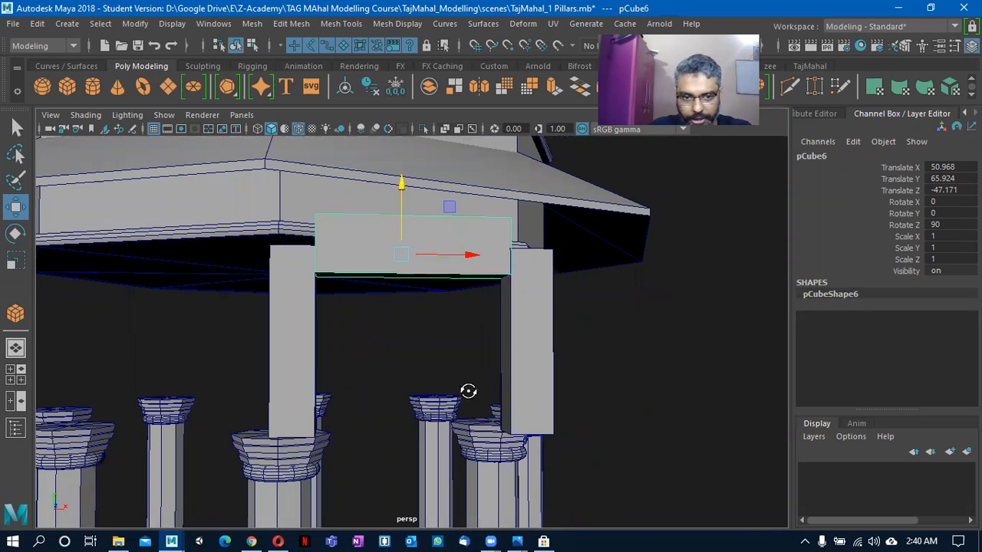
pyautogui.keyDown('alt'); pyautogui.moveTo(468, 392); pyautogui.dragTo(462, 406); pyautogui.keyUp('alt')
pyautogui.keyDown('alt'); pyautogui.moveTo(309, 338); pyautogui.dragTo(317, 355, button='middle'); pyautogui.keyUp('alt')
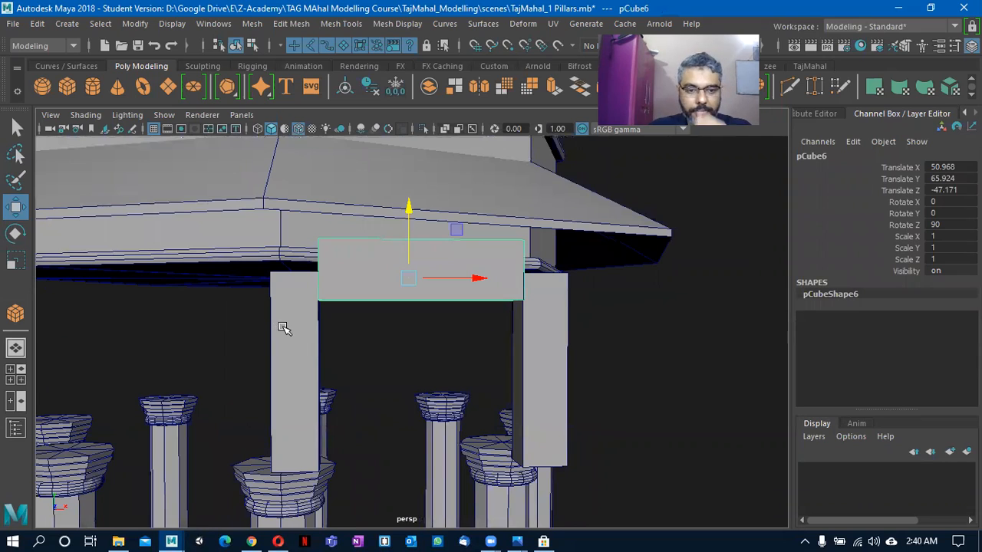
# Select the top vertices of both uprights and raise them level with the top of the raised beam.
pyautogui.click(291, 327)
pyautogui.rightClick(296, 124)
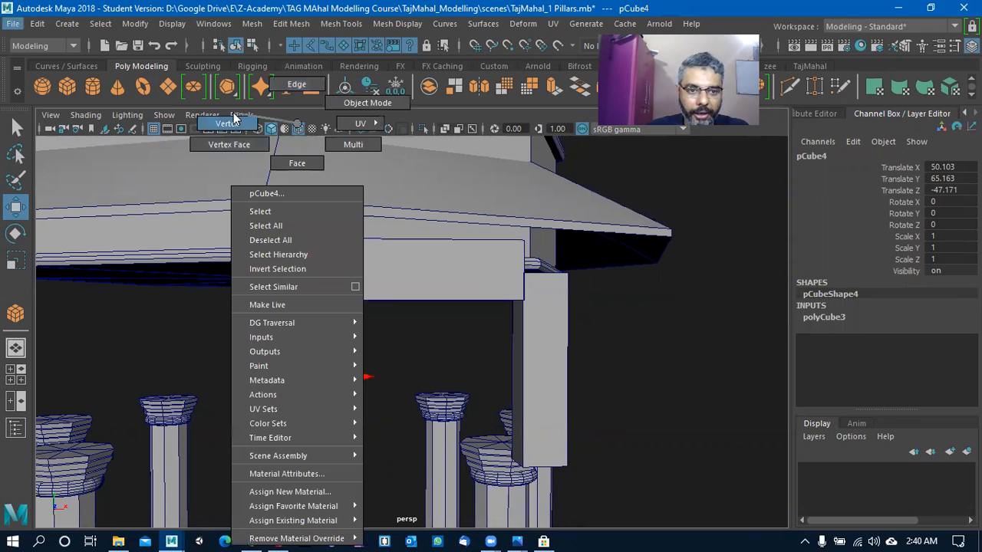
pyautogui.click(227, 125)
pyautogui.moveTo(237, 235); pyautogui.dragTo(355, 300)
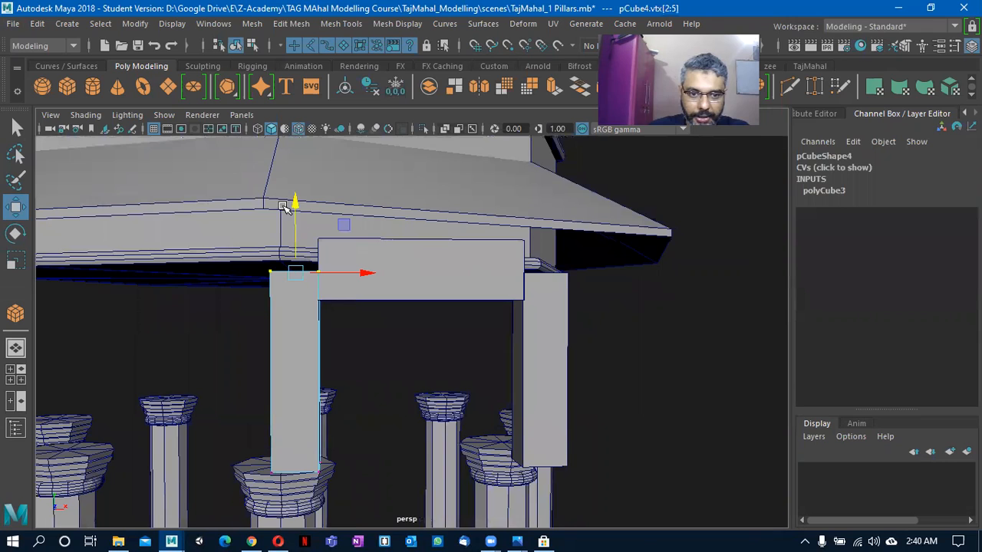
pyautogui.keyDown('alt'); pyautogui.moveTo(245, 349); pyautogui.dragTo(250, 351); pyautogui.keyUp('alt')
pyautogui.keyDown('alt'); pyautogui.moveTo(250, 351); pyautogui.dragTo(389, 324, button='right'); pyautogui.keyUp('alt')
pyautogui.keyDown('alt'); pyautogui.moveTo(388, 324); pyautogui.dragTo(408, 349, button='middle'); pyautogui.keyUp('alt')
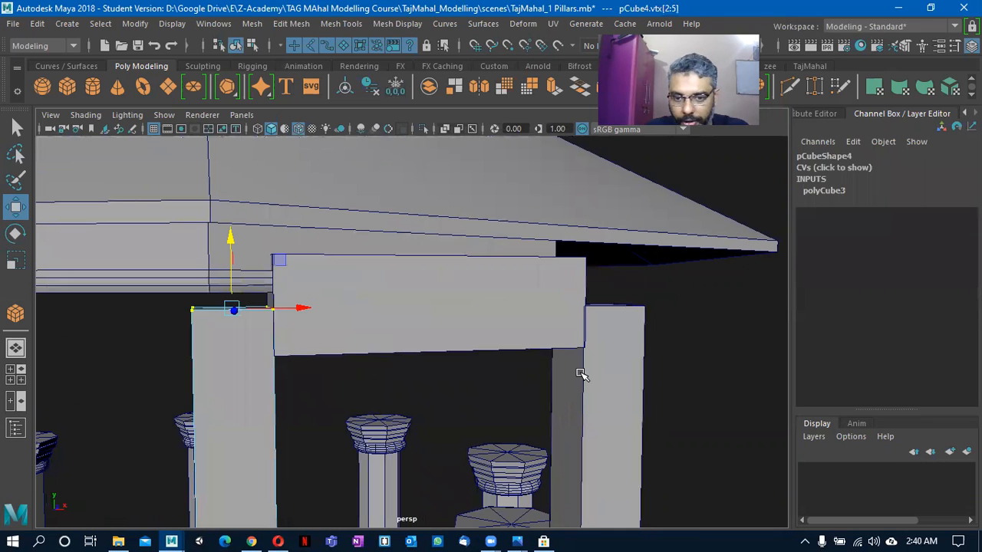
pyautogui.click(603, 360)
pyautogui.moveTo(584, 124); pyautogui.dragTo(552, 91, button='right')
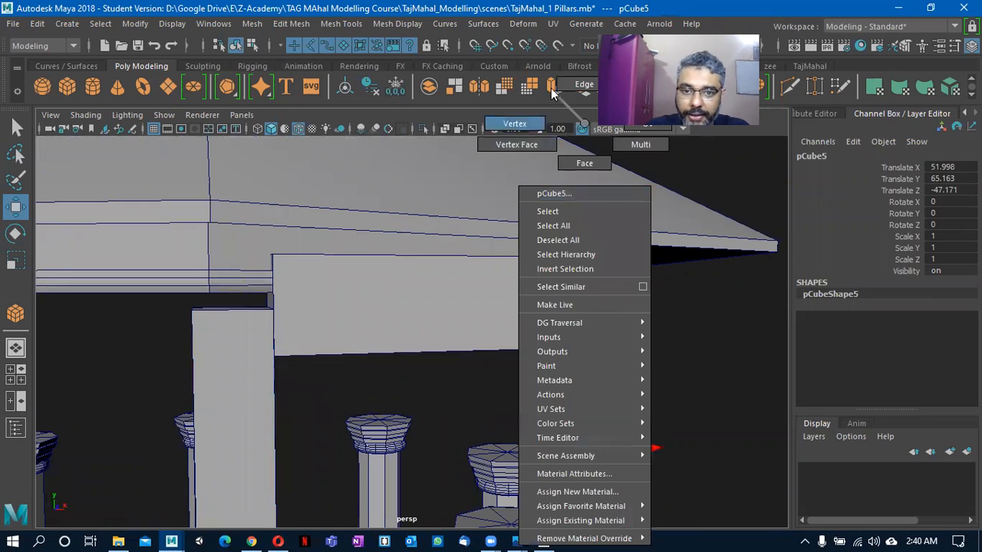
pyautogui.moveTo(525, 126); pyautogui.dragTo(519, 125, button='right')
pyautogui.click(237, 335)
pyautogui.moveTo(219, 184); pyautogui.dragTo(165, 125, button='right')
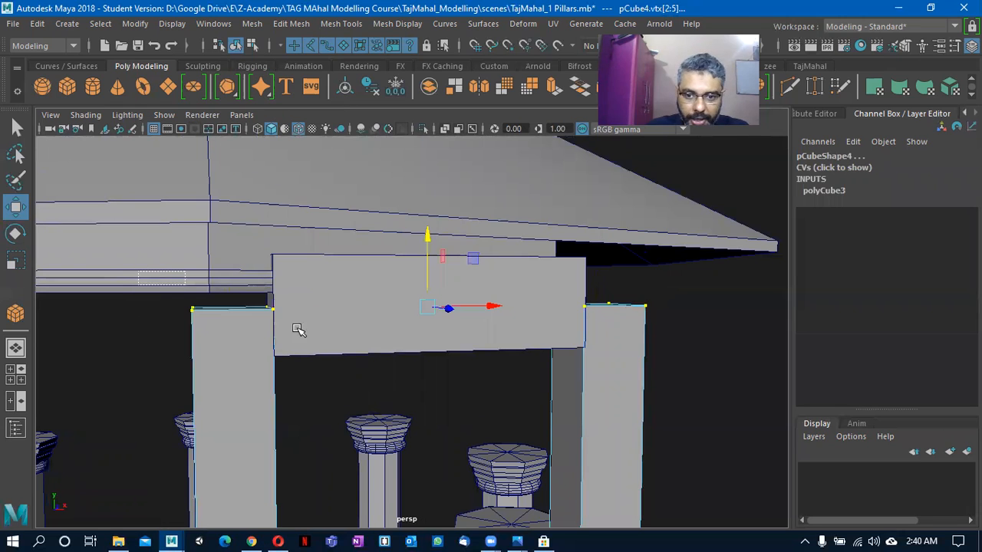
pyautogui.hotkey('ctrl', 'z')
pyautogui.keyDown('shift'); pyautogui.moveTo(135, 290); pyautogui.dragTo(292, 346); pyautogui.keyUp('shift')
pyautogui.keyDown('alt'); pyautogui.moveTo(475, 377); pyautogui.dragTo(297, 292); pyautogui.keyUp('alt')
pyautogui.moveTo(265, 257); pyautogui.dragTo(266, 206)
# Return both uprights to object mode and select the one at the beam's -X end.
pyautogui.keyDown('alt'); pyautogui.moveTo(254, 372); pyautogui.dragTo(587, 332); pyautogui.keyUp('alt')
pyautogui.moveTo(647, 321); pyautogui.dragTo(697, 102, button='right')
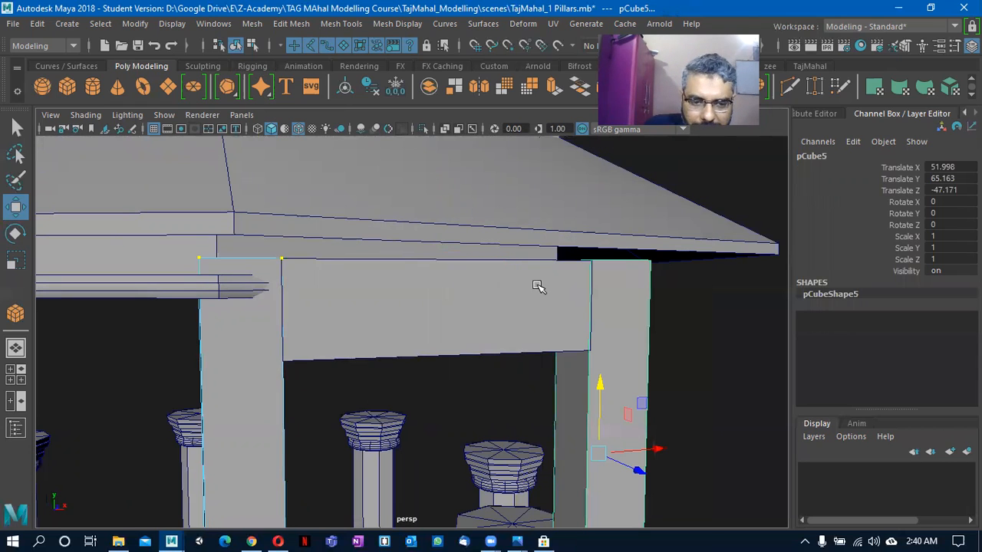
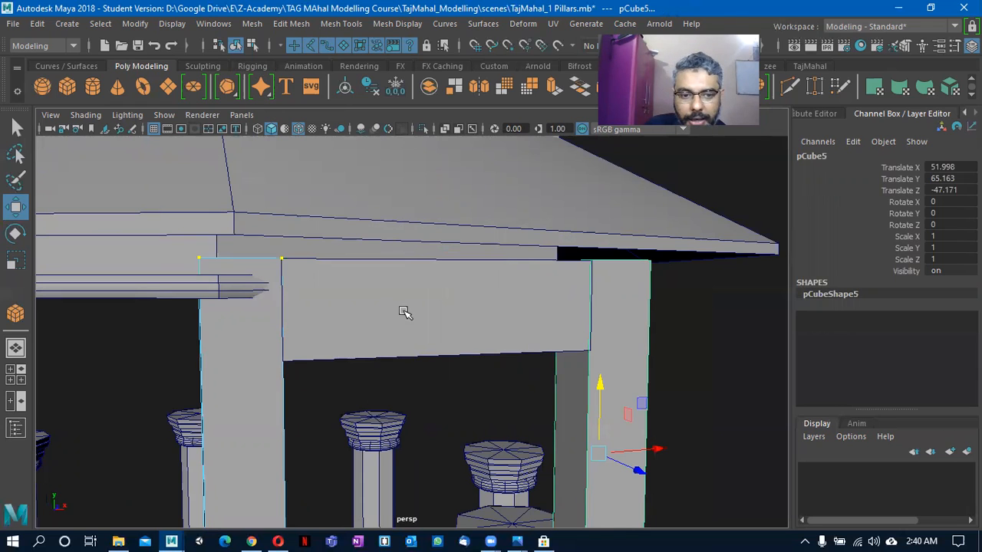
pyautogui.keyDown('alt'); pyautogui.moveTo(355, 316); pyautogui.dragTo(203, 375); pyautogui.keyUp('alt')
pyautogui.click(206, 336)
pyautogui.moveTo(208, 333); pyautogui.dragTo(288, 107, button='right')
pyautogui.keyDown('alt'); pyautogui.moveTo(319, 380); pyautogui.dragTo(341, 369); pyautogui.keyUp('alt')
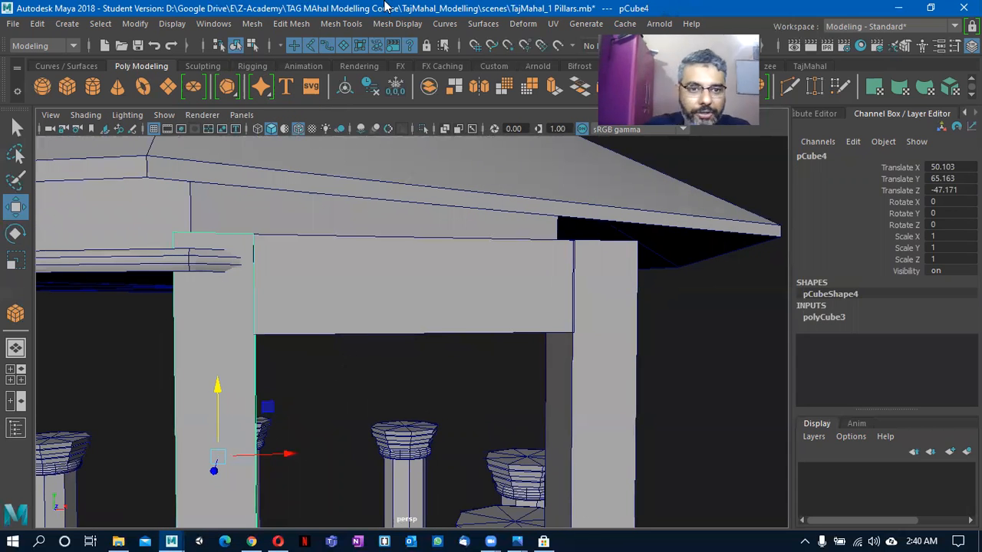
# Insert an edge loop around the -X upright level with the beam's lower edge.
pyautogui.click(397, 23)
pyautogui.moveTo(342, 23)
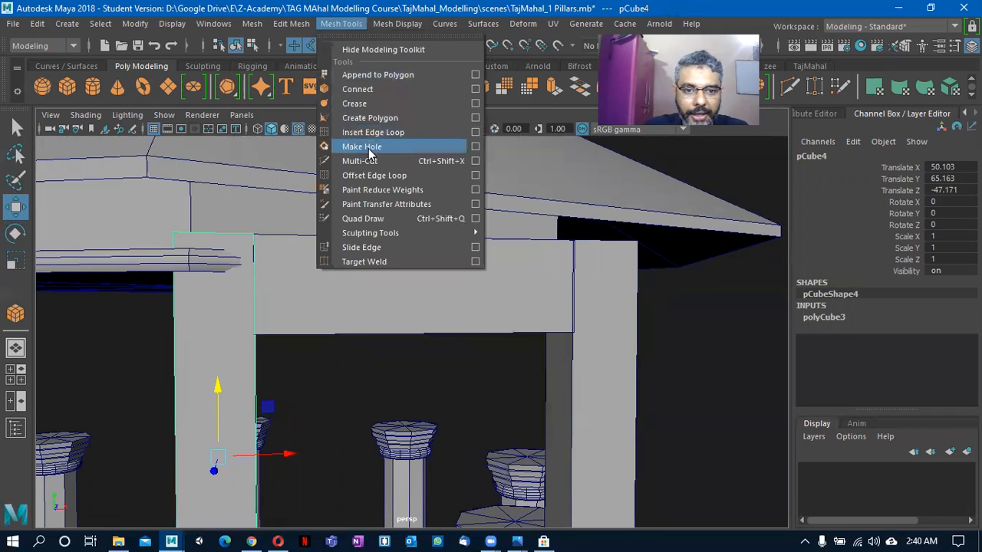
pyautogui.click(391, 132)
pyautogui.scroll(4, 281, 432)
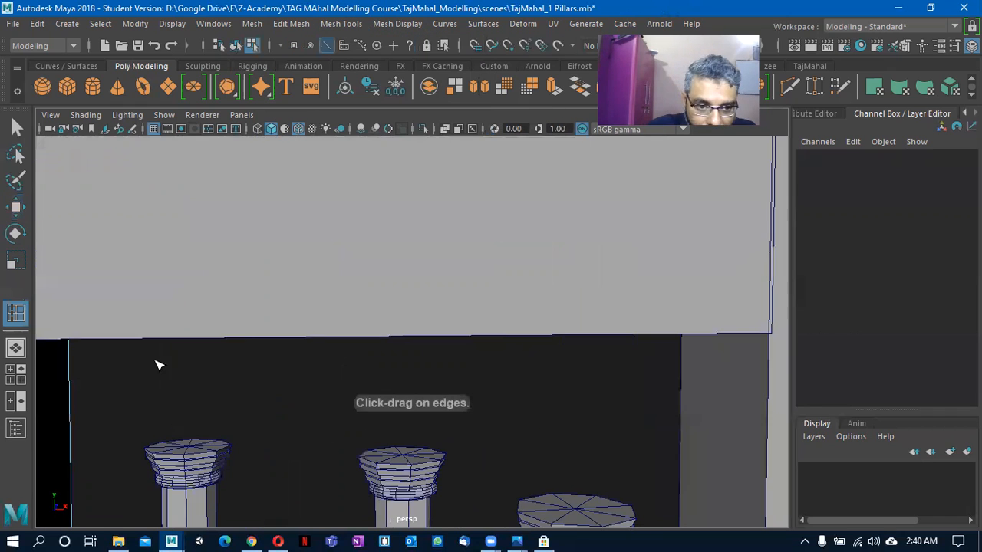
pyautogui.keyDown('alt'); pyautogui.moveTo(156, 362); pyautogui.dragTo(343, 352, button='middle'); pyautogui.keyUp('alt')
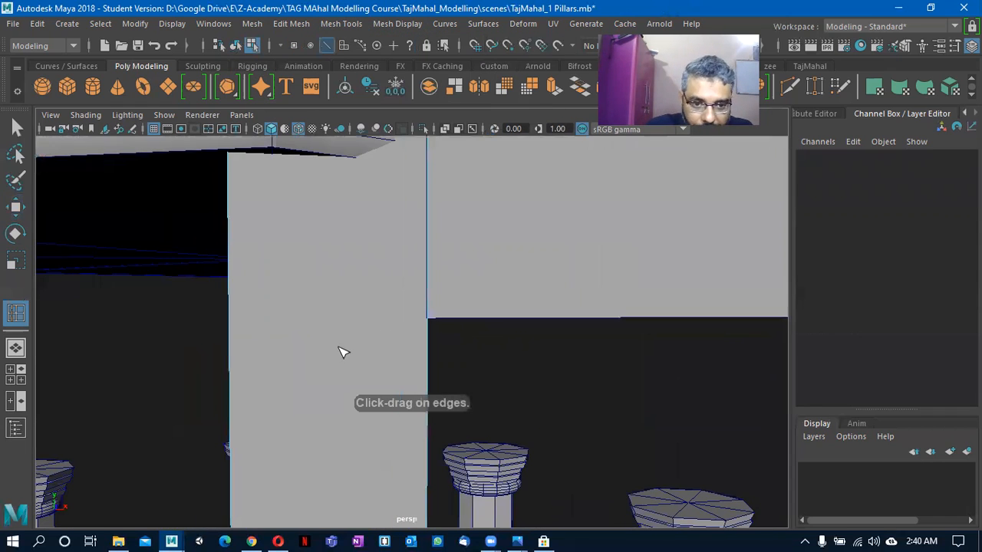
pyautogui.click(428, 323)
pyautogui.keyDown('alt'); pyautogui.moveTo(466, 324); pyautogui.dragTo(379, 345); pyautogui.keyUp('alt')
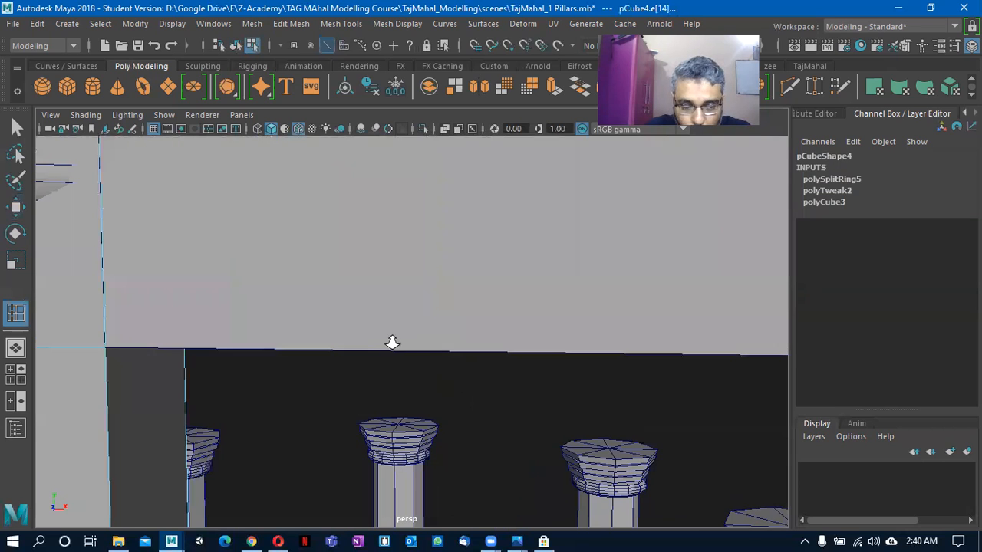
pyautogui.scroll(-5, 365, 342)
pyautogui.keyDown('alt'); pyautogui.moveTo(425, 337); pyautogui.dragTo(292, 319, button='middle'); pyautogui.keyUp('alt')
pyautogui.scroll(3, 512, 345)
pyautogui.scroll(-5, 369, 347)
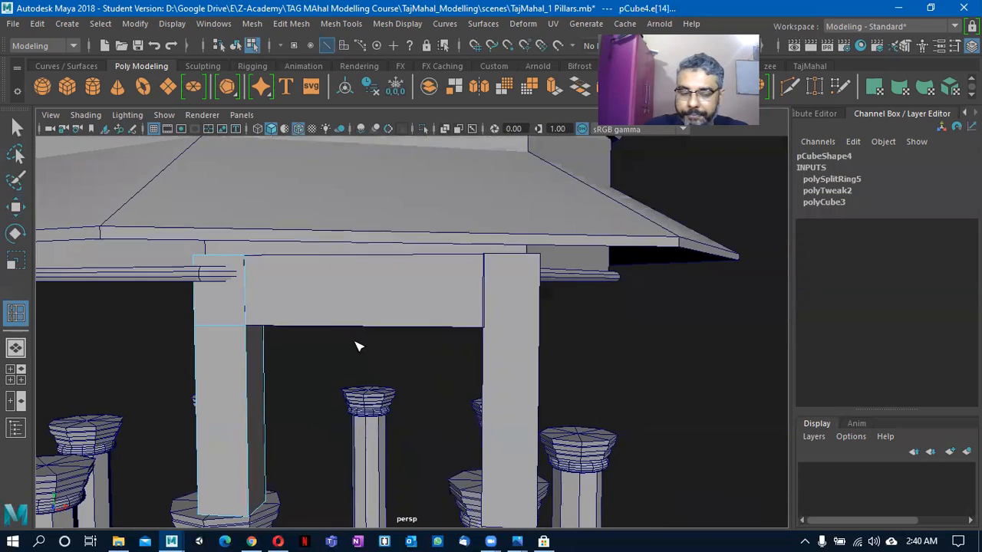
# Select the separate horizontal beam between the two uprights and delete it.
pyautogui.keyDown('alt'); pyautogui.moveTo(355, 342); pyautogui.dragTo(396, 340, button='middle'); pyautogui.keyUp('alt')
pyautogui.scroll(3, 407, 342)
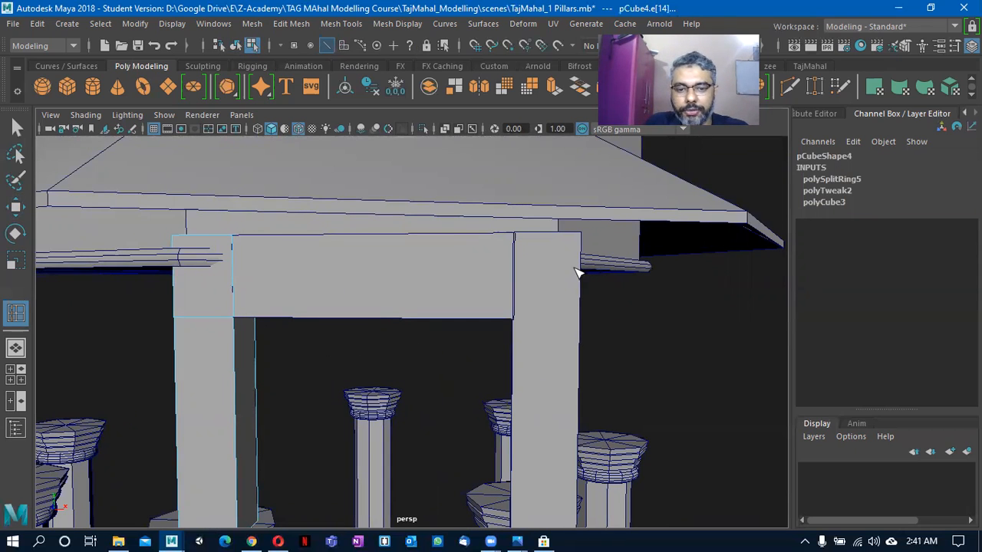
pyautogui.keyDown('alt'); pyautogui.moveTo(280, 359); pyautogui.dragTo(314, 346); pyautogui.keyUp('alt')
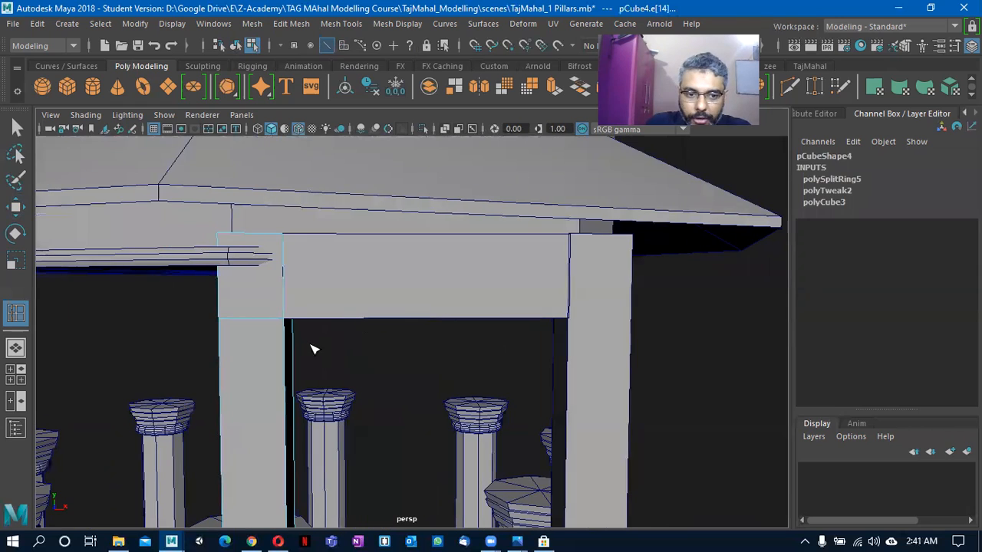
pyautogui.press('q')
pyautogui.moveTo(518, 297); pyautogui.dragTo(560, 107, button='right')
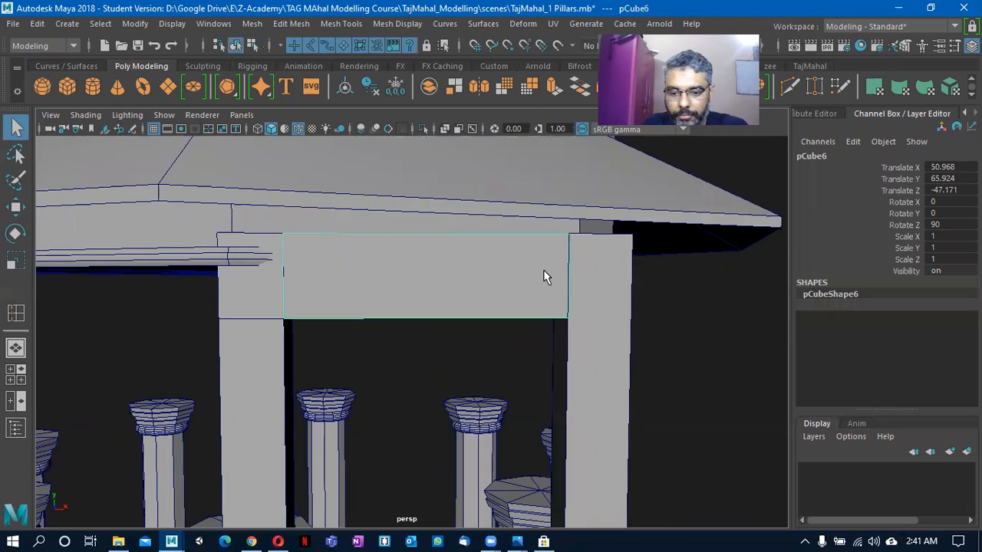
pyautogui.press('Delete')
# Extrude the -X upright's inner face above the edge loop across to the outer side of the +X upright, about 1.891.
pyautogui.moveTo(274, 123); pyautogui.dragTo(273, 174, button='right')
pyautogui.keyDown('alt'); pyautogui.moveTo(272, 200); pyautogui.dragTo(252, 296); pyautogui.keyUp('alt')
pyautogui.click(252, 298)
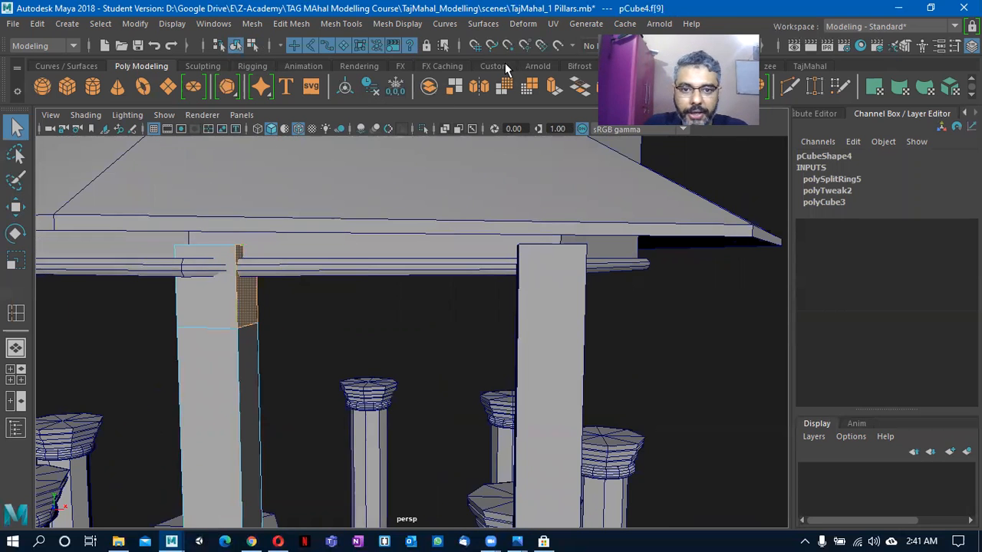
pyautogui.click(812, 66)
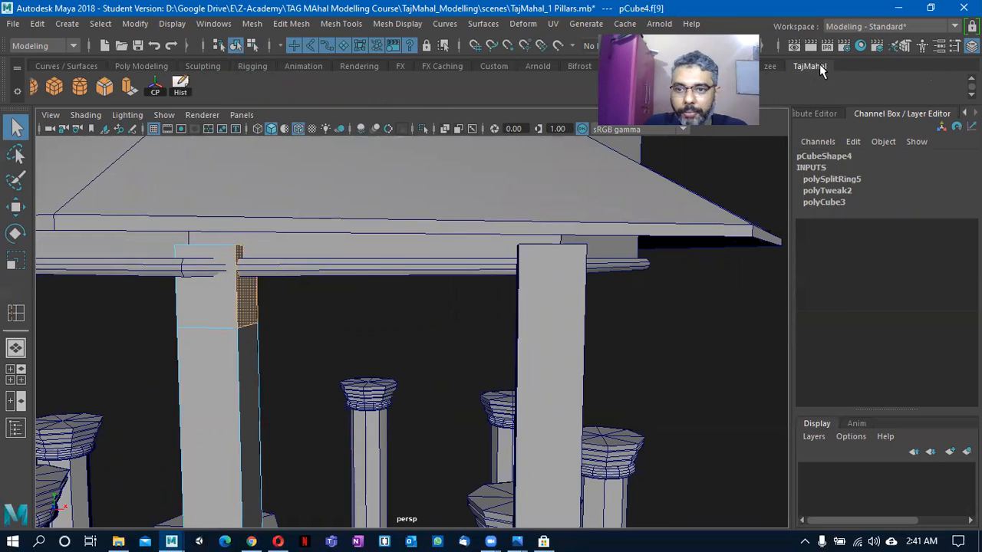
pyautogui.click(132, 89)
pyautogui.moveTo(306, 287); pyautogui.dragTo(638, 317)
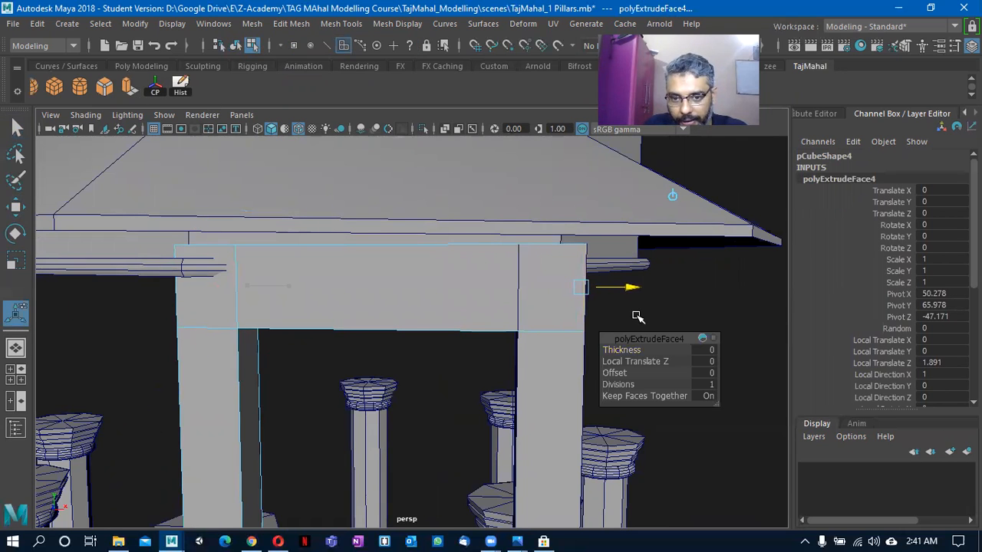
# Fine-tune the extruded beam's end to line up with the +X upright's outer side, and return to object mode.
pyautogui.keyDown('alt'); pyautogui.moveTo(517, 369); pyautogui.dragTo(407, 386, button='middle'); pyautogui.keyUp('alt')
pyautogui.keyDown('alt'); pyautogui.moveTo(407, 386); pyautogui.dragTo(618, 368, button='right'); pyautogui.keyUp('alt')
pyautogui.keyDown('alt'); pyautogui.moveTo(618, 368); pyautogui.dragTo(421, 424, button='middle'); pyautogui.keyUp('alt')
pyautogui.keyDown('alt'); pyautogui.moveTo(421, 425); pyautogui.dragTo(504, 418, button='right'); pyautogui.keyUp('alt')
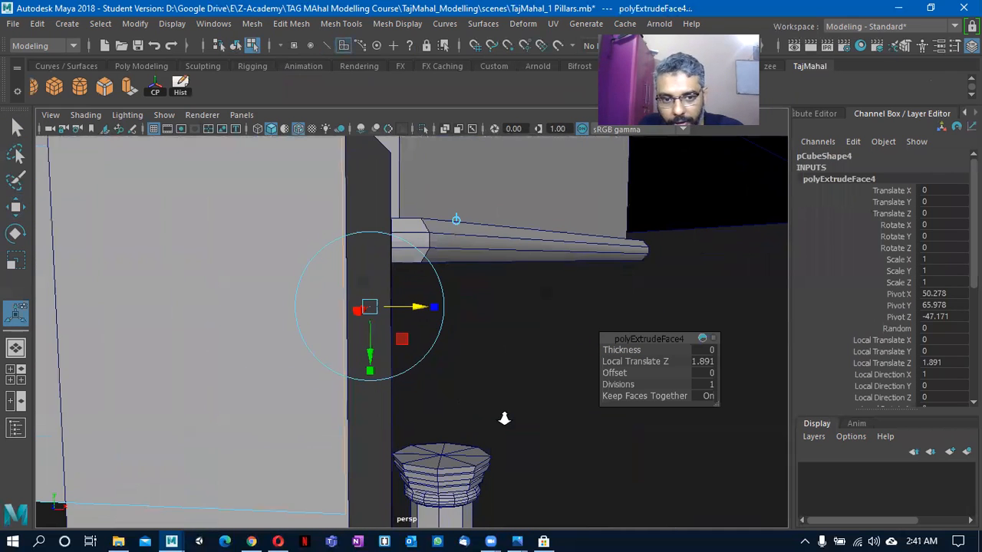
pyautogui.moveTo(416, 306); pyautogui.dragTo(421, 308)
pyautogui.keyDown('alt'); pyautogui.moveTo(414, 316); pyautogui.dragTo(460, 320, button='right'); pyautogui.keyUp('alt')
pyautogui.click(383, 318)
pyautogui.moveTo(384, 124); pyautogui.dragTo(442, 106, button='right')
pyautogui.keyDown('alt'); pyautogui.moveTo(422, 316); pyautogui.dragTo(444, 293, button='middle'); pyautogui.keyUp('alt')
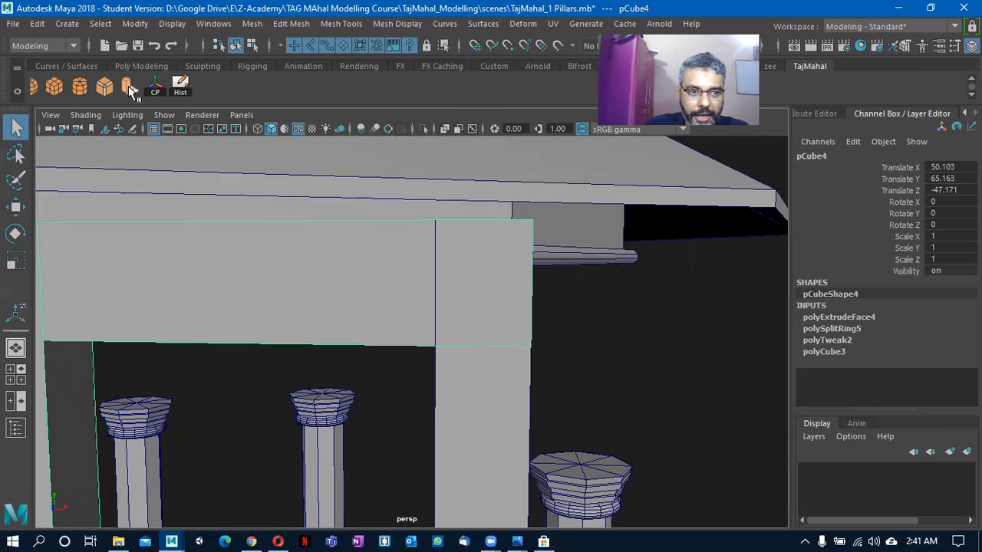
# Insert an edge loop across the extruded beam in line with the +X upright's inner side.
pyautogui.click(341, 24)
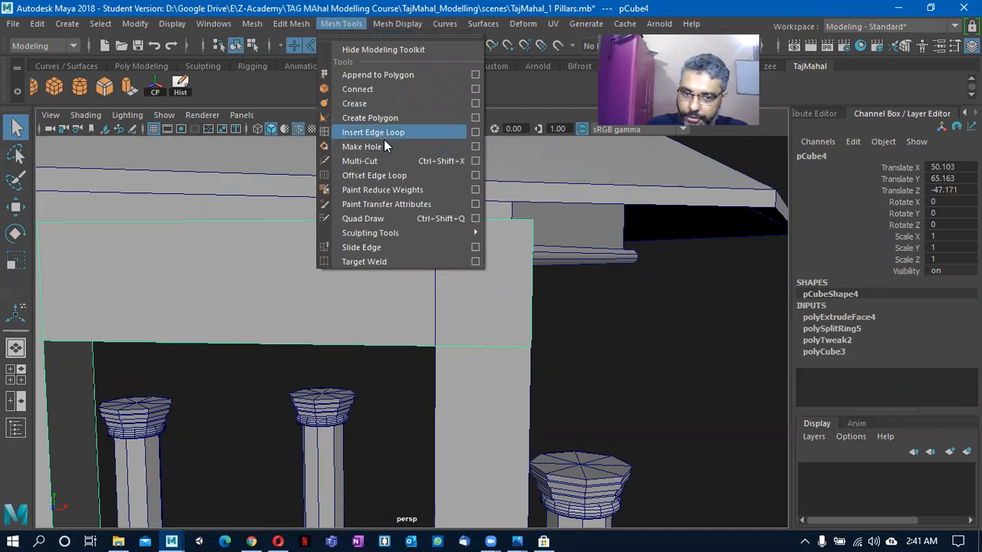
pyautogui.click(378, 132)
pyautogui.keyDown('alt'); pyautogui.moveTo(411, 327); pyautogui.dragTo(392, 228); pyautogui.keyUp('alt')
pyautogui.keyDown('alt'); pyautogui.moveTo(378, 344); pyautogui.dragTo(491, 356, button='right'); pyautogui.keyUp('alt')
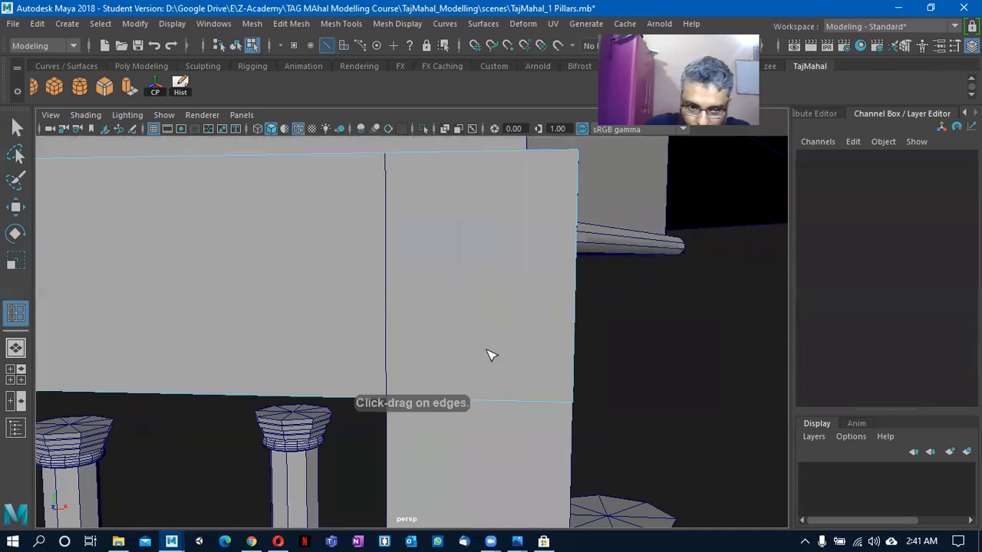
pyautogui.keyDown('alt'); pyautogui.moveTo(355, 325); pyautogui.dragTo(406, 330); pyautogui.keyUp('alt')
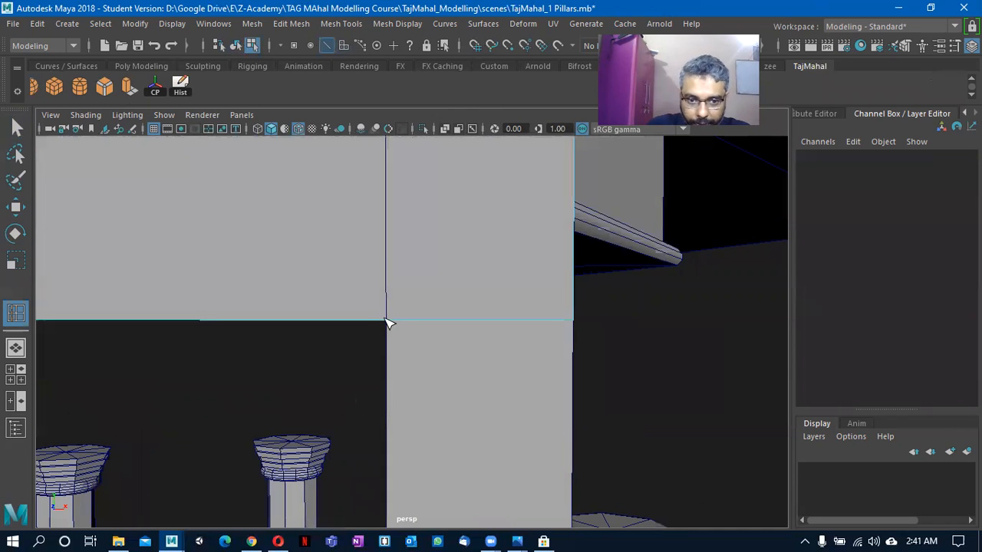
pyautogui.click(388, 322)
pyautogui.moveTo(519, 356); pyautogui.dragTo(522, 354)
pyautogui.moveTo(522, 354)
pyautogui.keyDown('alt'); pyautogui.mouseDown()
pyautogui.moveTo(563, 346)
pyautogui.moveTo(451, 356)
pyautogui.moveTo(509, 342)
pyautogui.mouseUp(); pyautogui.keyUp('alt')
pyautogui.hotkey('ctrl', 'z')
pyautogui.keyDown('alt'); pyautogui.moveTo(509, 342); pyautogui.dragTo(472, 350, button='middle'); pyautogui.keyUp('alt')
pyautogui.keyDown('alt'); pyautogui.moveTo(472, 349); pyautogui.dragTo(619, 357, button='right'); pyautogui.keyUp('alt')
pyautogui.keyDown('alt'); pyautogui.moveTo(618, 357); pyautogui.dragTo(536, 379, button='middle'); pyautogui.keyUp('alt')
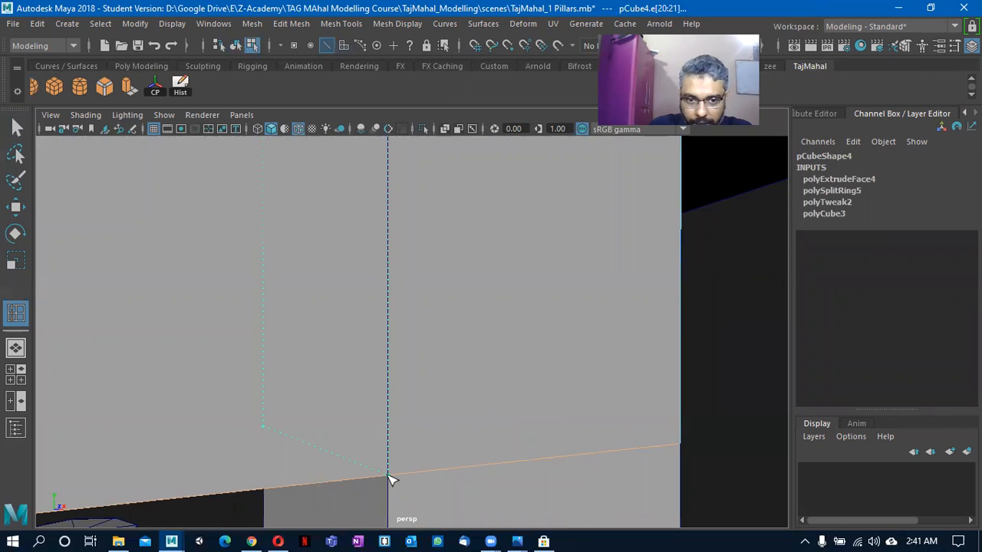
pyautogui.click(390, 479)
pyautogui.keyDown('alt'); pyautogui.moveTo(297, 407); pyautogui.dragTo(421, 351, button='right'); pyautogui.keyUp('alt')
# Switch to object mode and delete the separate upright at the beam's +X end.
pyautogui.click(437, 372)
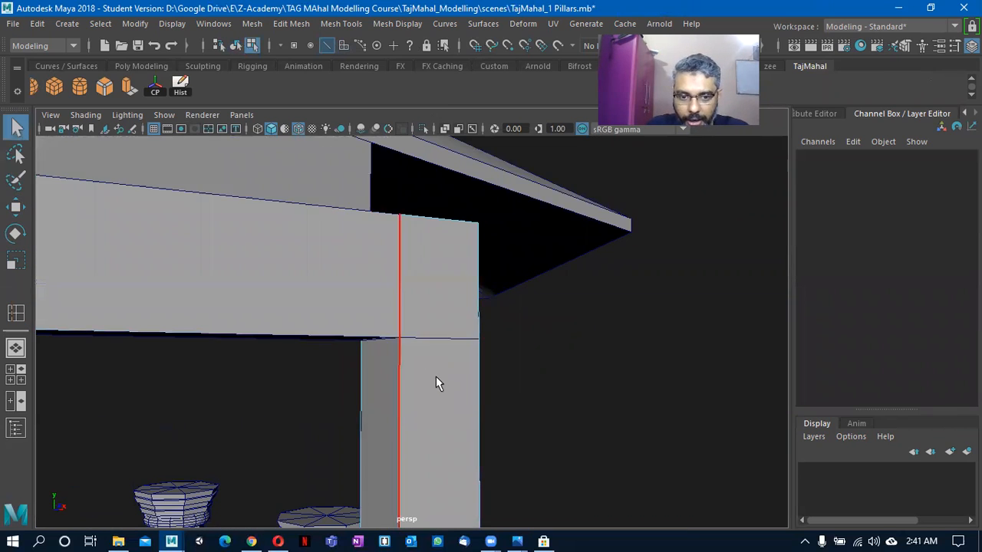
pyautogui.moveTo(438, 378); pyautogui.dragTo(508, 96, button='right')
pyautogui.keyDown('alt'); pyautogui.moveTo(444, 372); pyautogui.dragTo(371, 343); pyautogui.keyUp('alt')
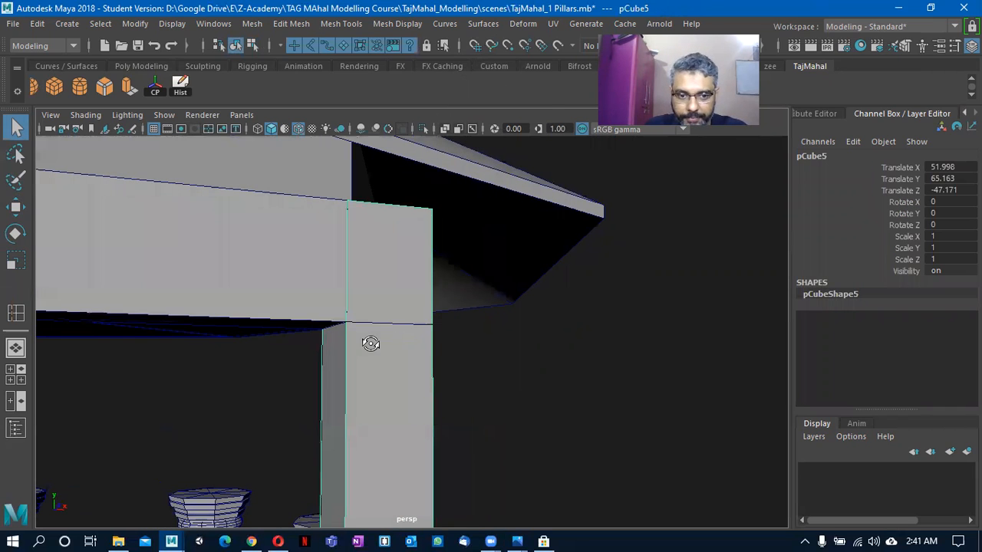
pyautogui.press('Delete')
# Extrude the underside face at the beam's +X end down to the pillar capital, about 1.274.
pyautogui.click(346, 309)
pyautogui.keyDown('alt'); pyautogui.moveTo(346, 309); pyautogui.dragTo(418, 230); pyautogui.keyUp('alt')
pyautogui.click(366, 246)
pyautogui.moveTo(418, 230); pyautogui.dragTo(417, 160, button='right')
pyautogui.click(420, 288)
pyautogui.keyDown('alt'); pyautogui.moveTo(427, 351); pyautogui.dragTo(223, 63); pyautogui.keyUp('alt')
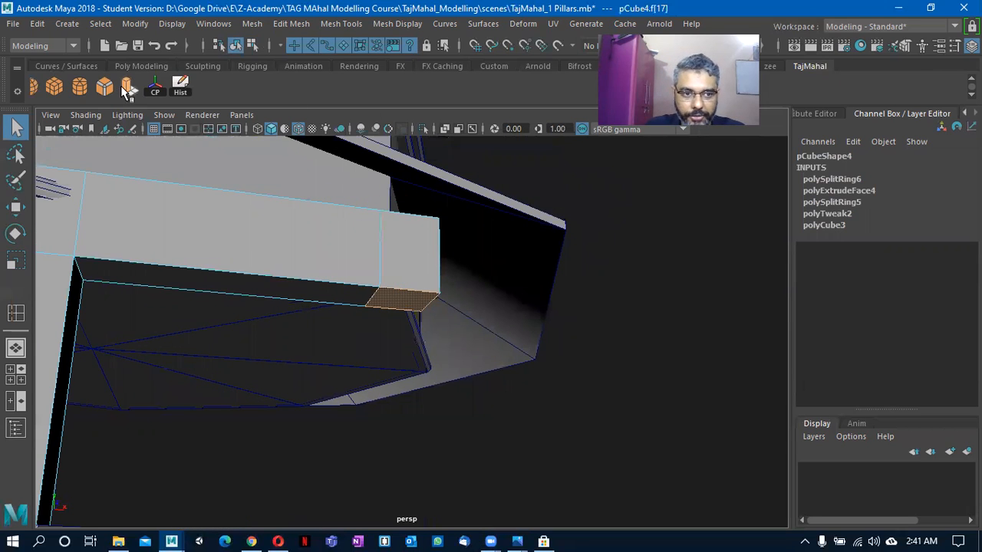
pyautogui.hotkey('ctrl', 'e')
pyautogui.keyDown('alt'); pyautogui.moveTo(401, 384); pyautogui.dragTo(458, 416); pyautogui.keyUp('alt')
pyautogui.press('space')
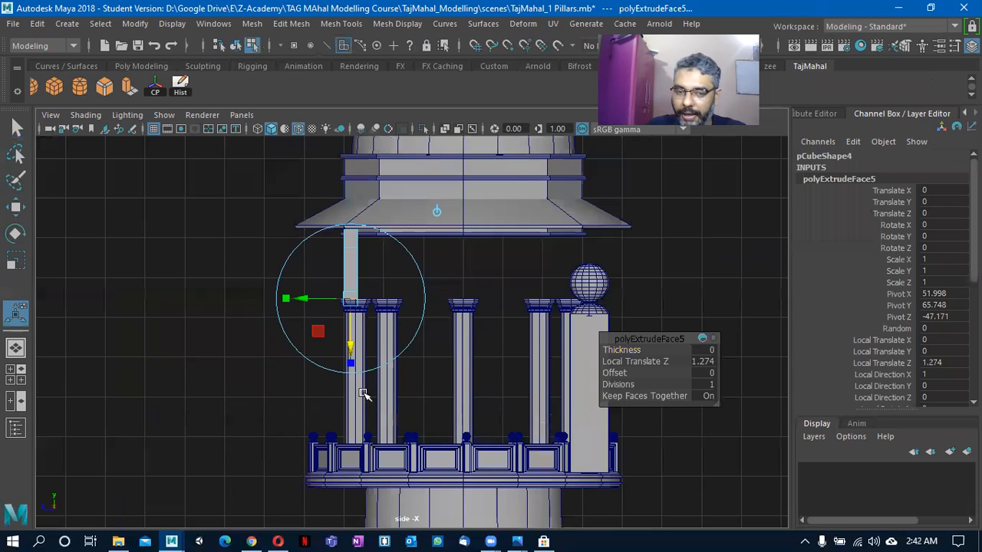
# Examine in wireframe side and front views how the extruded upright's lower end meets the pillar capital.
pyautogui.scroll(4, 258, 245)
pyautogui.keyDown('alt'); pyautogui.moveTo(258, 246); pyautogui.dragTo(361, 325, button='middle'); pyautogui.keyUp('alt')
pyautogui.press('4')
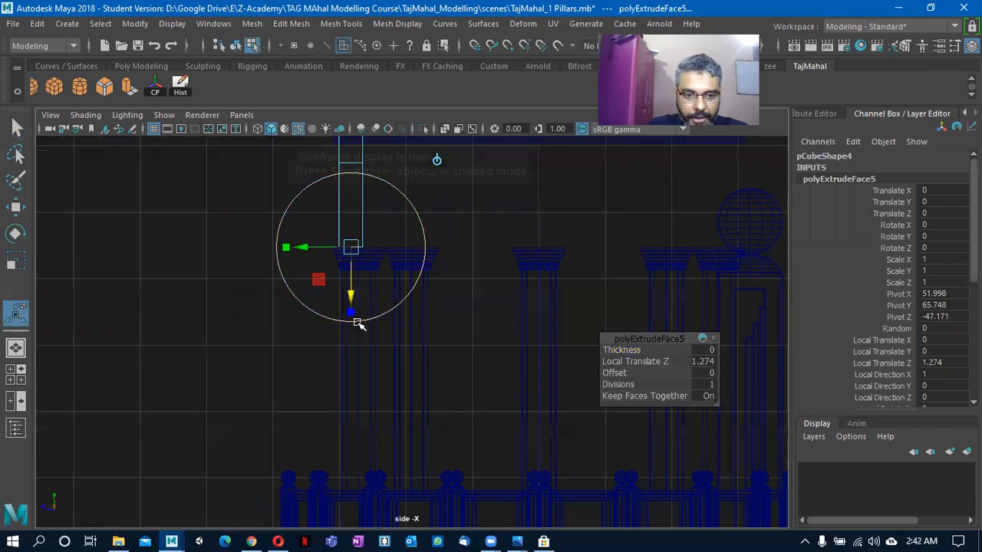
pyautogui.press('f')
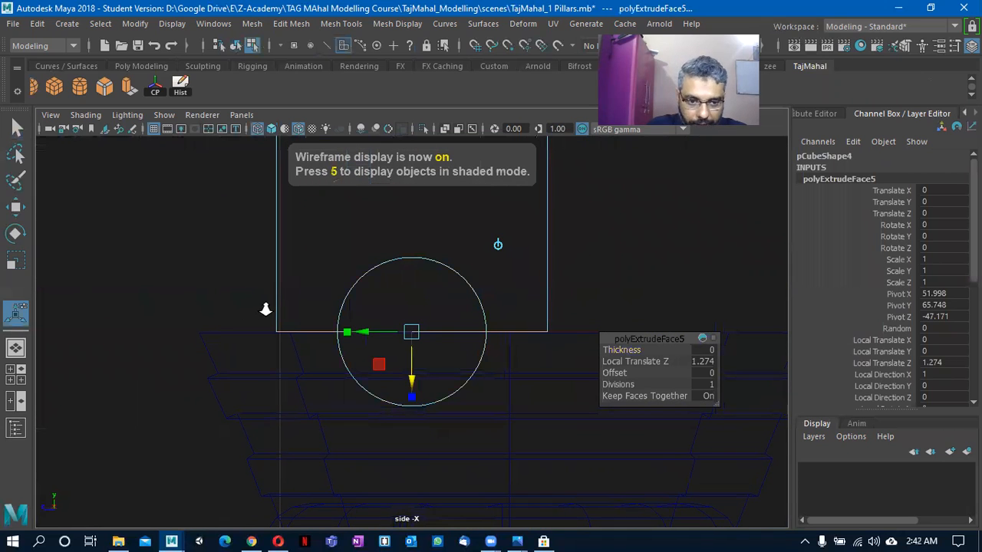
pyautogui.keyDown('alt'); pyautogui.moveTo(460, 326); pyautogui.dragTo(315, 381, button='middle'); pyautogui.keyUp('alt')
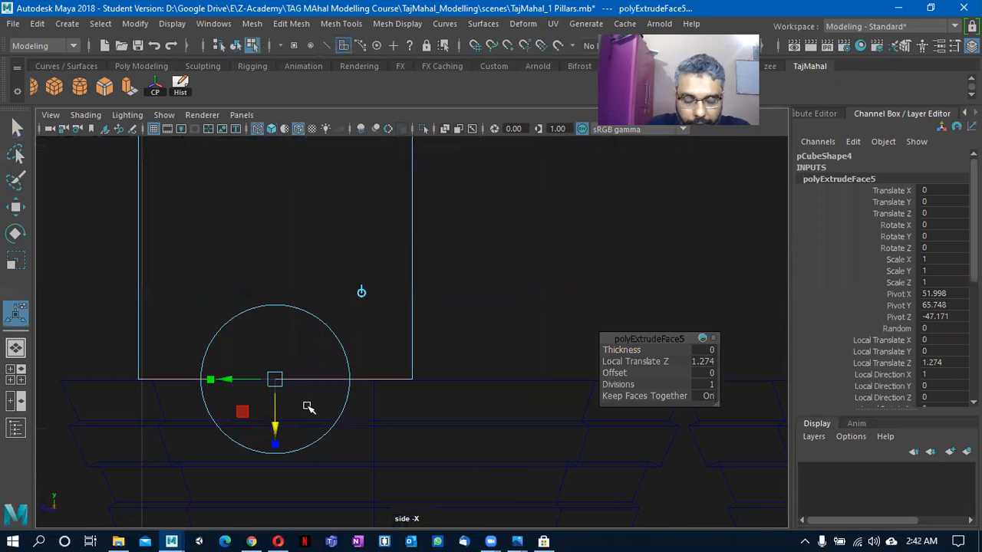
pyautogui.press('space')
pyautogui.moveTo(375, 347); pyautogui.dragTo(386, 382)
pyautogui.keyDown('alt'); pyautogui.moveTo(122, 373); pyautogui.dragTo(480, 377, button='middle'); pyautogui.keyUp('alt')
pyautogui.keyDown('alt'); pyautogui.moveTo(480, 377); pyautogui.dragTo(452, 369, button='right'); pyautogui.keyUp('alt')
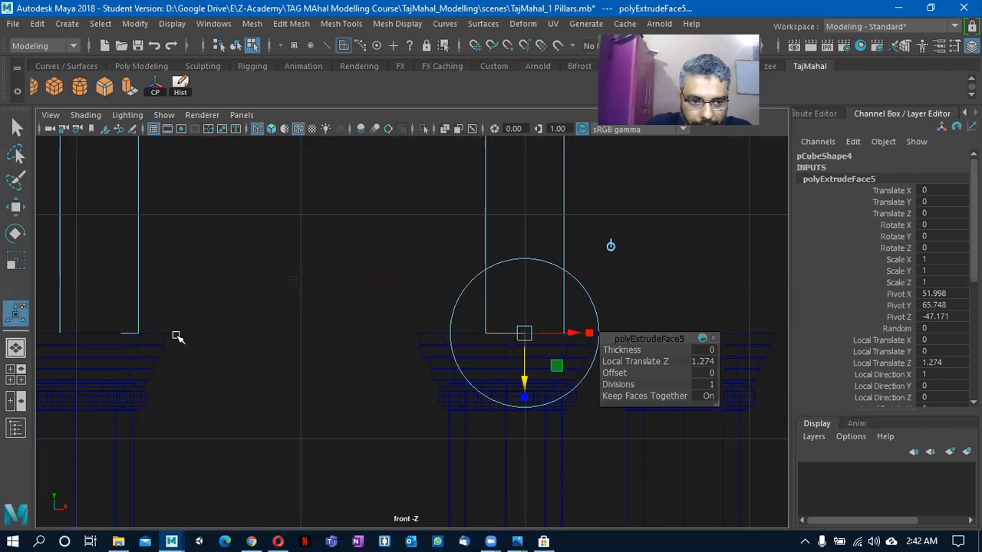
# Return the one-piece frame to object mode and display it shaded in the perspective view.
pyautogui.moveTo(554, 110); pyautogui.dragTo(554, 109, button='right')
pyautogui.keyDown('alt'); pyautogui.moveTo(451, 276); pyautogui.dragTo(457, 338, button='middle'); pyautogui.keyUp('alt')
pyautogui.press('space')
pyautogui.moveTo(436, 277); pyautogui.dragTo(435, 243)
pyautogui.keyDown('alt'); pyautogui.moveTo(492, 347); pyautogui.dragTo(269, 376); pyautogui.keyUp('alt')
pyautogui.press('5')
pyautogui.keyDown('alt'); pyautogui.moveTo(346, 370); pyautogui.dragTo(341, 398); pyautogui.keyUp('alt')
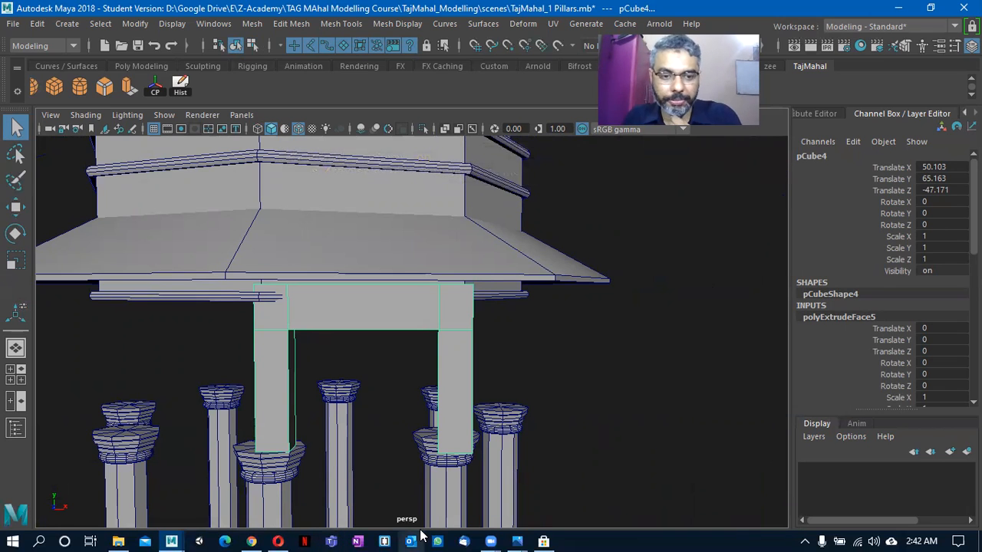
# Examine the one-piece frame from several angles for its fit against the pillars and the roof.
pyautogui.keyDown('alt'); pyautogui.moveTo(385, 419); pyautogui.dragTo(433, 153, button='middle'); pyautogui.keyUp('alt')
pyautogui.keyDown('alt'); pyautogui.moveTo(433, 487); pyautogui.dragTo(417, 357, button='middle'); pyautogui.keyUp('alt')
pyautogui.keyDown('alt'); pyautogui.moveTo(421, 299); pyautogui.dragTo(453, 541, button='middle'); pyautogui.keyUp('alt')
pyautogui.moveTo(443, 373)
pyautogui.keyDown('alt'); pyautogui.mouseDown(button='middle')
pyautogui.moveTo(446, 355)
pyautogui.moveTo(441, 377)
pyautogui.mouseUp(button='middle'); pyautogui.keyUp('alt')
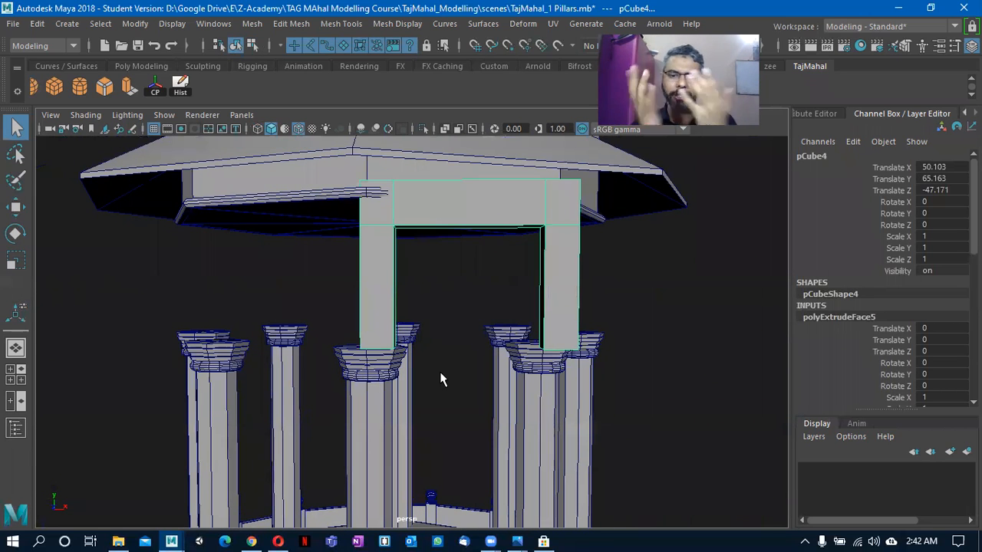
pyautogui.keyDown('alt'); pyautogui.moveTo(448, 330); pyautogui.dragTo(474, 373); pyautogui.keyUp('alt')
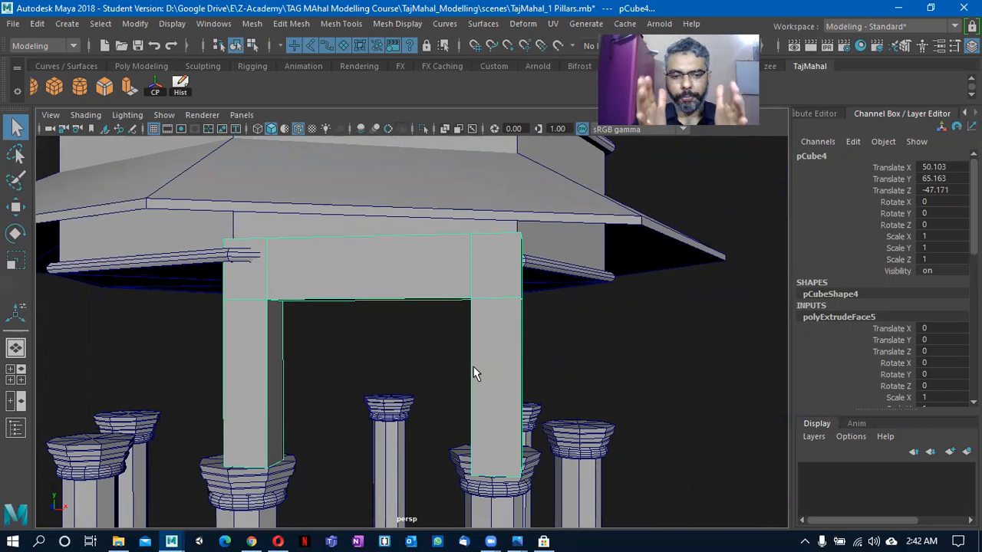
pyautogui.keyDown('alt'); pyautogui.moveTo(474, 373); pyautogui.dragTo(370, 306); pyautogui.keyUp('alt')
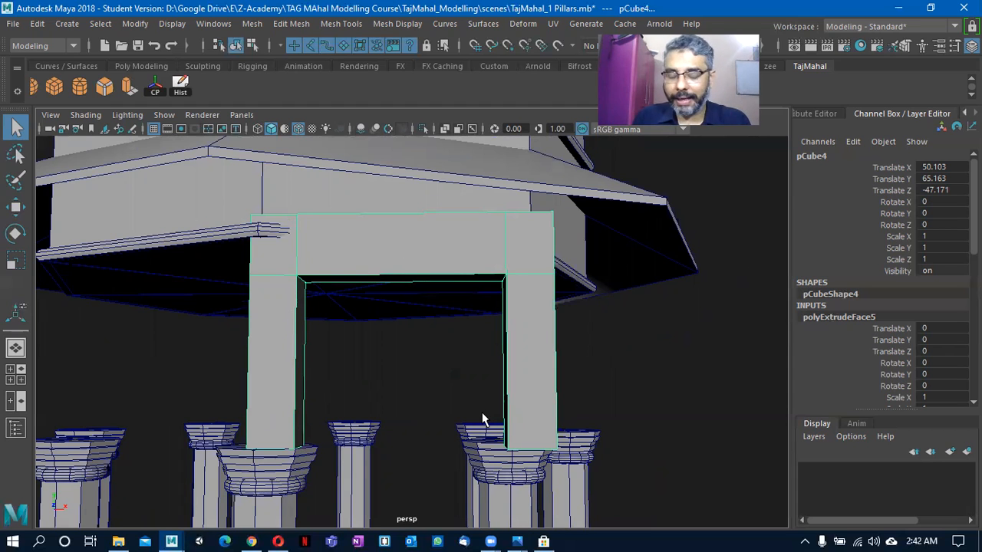
pyautogui.keyDown('alt'); pyautogui.moveTo(445, 400); pyautogui.dragTo(459, 299); pyautogui.keyUp('alt')
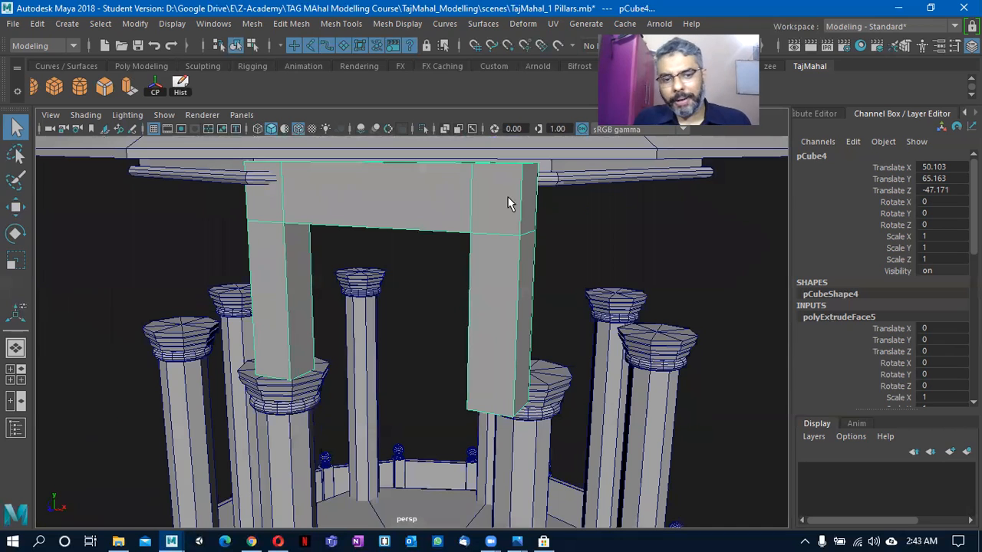
pyautogui.keyDown('alt'); pyautogui.moveTo(390, 357); pyautogui.dragTo(374, 330); pyautogui.keyUp('alt')
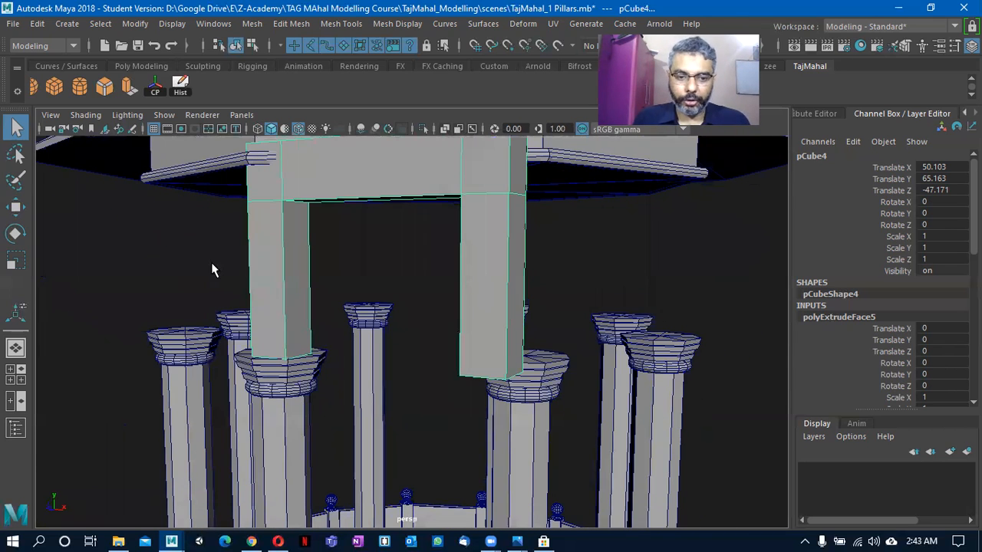
# Select the frame, the pillars and the octagonal floor and isolate them in the view.
pyautogui.scroll(-5, 211, 270)
pyautogui.keyDown('alt'); pyautogui.moveTo(281, 323); pyautogui.dragTo(312, 340); pyautogui.keyUp('alt')
pyautogui.moveTo(255, 327); pyautogui.dragTo(596, 380)
pyautogui.keyDown('alt'); pyautogui.moveTo(488, 382); pyautogui.dragTo(448, 435); pyautogui.keyUp('alt')
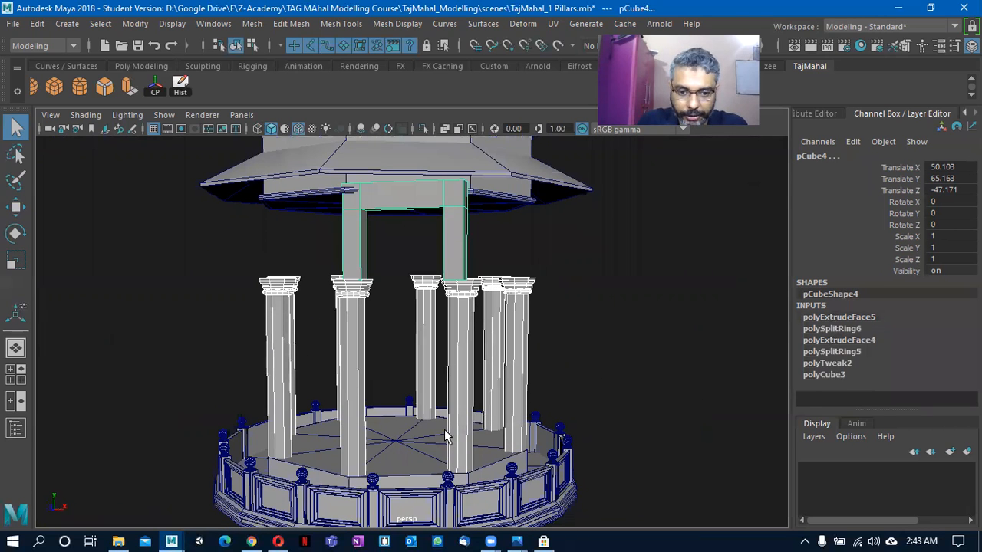
pyautogui.click(416, 469)
pyautogui.hotkey('ctrl', '1')
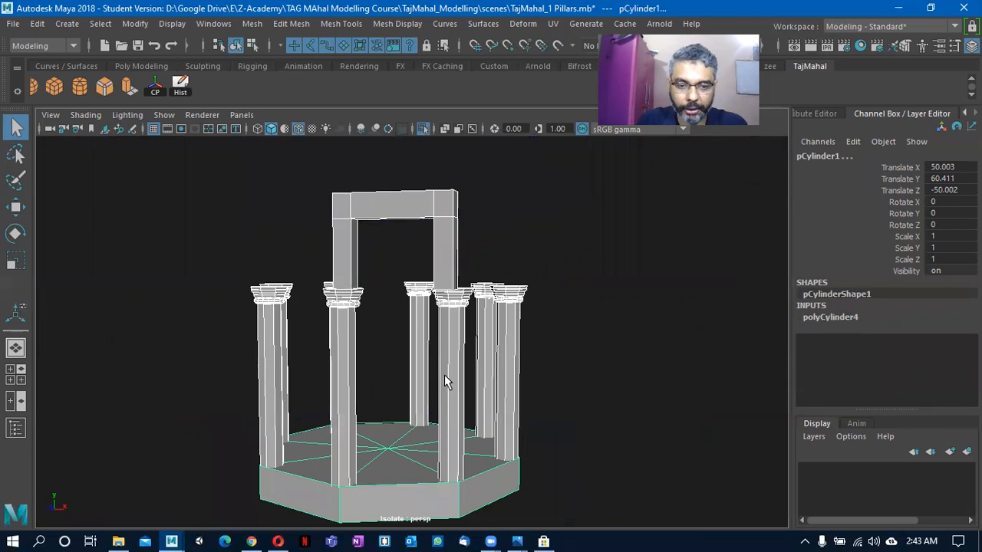
pyautogui.keyDown('alt'); pyautogui.moveTo(444, 375); pyautogui.dragTo(296, 290); pyautogui.keyUp('alt')
# Duplicate the frame in the top view, move the copy along +X clear of the floor, and select the original.
pyautogui.click(337, 268)
pyautogui.press('space')
pyautogui.moveTo(371, 302); pyautogui.dragTo(334, 290)
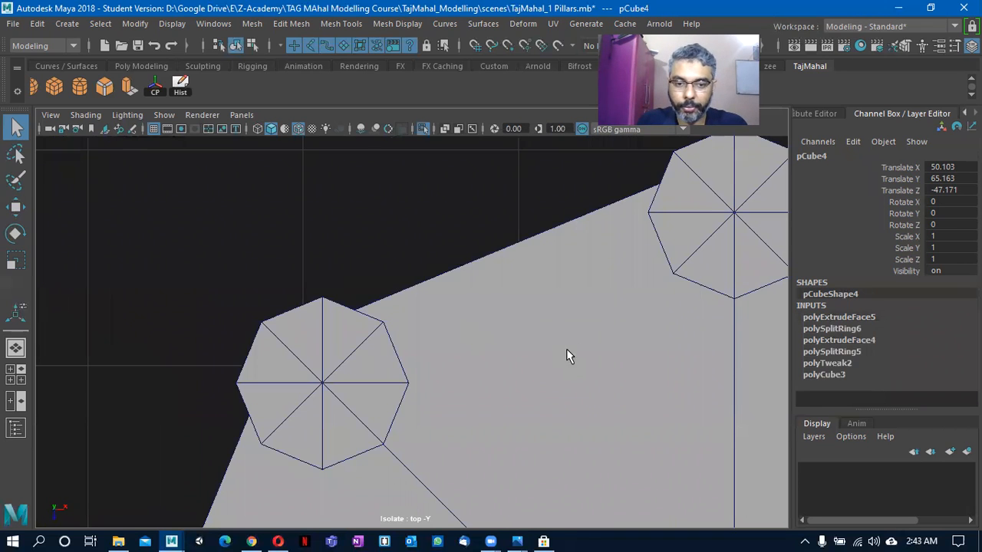
pyautogui.keyDown('alt'); pyautogui.moveTo(548, 331); pyautogui.dragTo(465, 296, button='right'); pyautogui.keyUp('alt')
pyautogui.keyDown('alt'); pyautogui.moveTo(465, 391); pyautogui.dragTo(463, 354, button='middle'); pyautogui.keyUp('alt')
pyautogui.keyDown('alt'); pyautogui.moveTo(425, 287); pyautogui.dragTo(402, 205, button='middle'); pyautogui.keyUp('alt')
pyautogui.keyDown('alt'); pyautogui.moveTo(614, 341); pyautogui.dragTo(698, 336, button='right'); pyautogui.keyUp('alt')
pyautogui.keyDown('alt'); pyautogui.moveTo(546, 331); pyautogui.dragTo(513, 393, button='middle'); pyautogui.keyUp('alt')
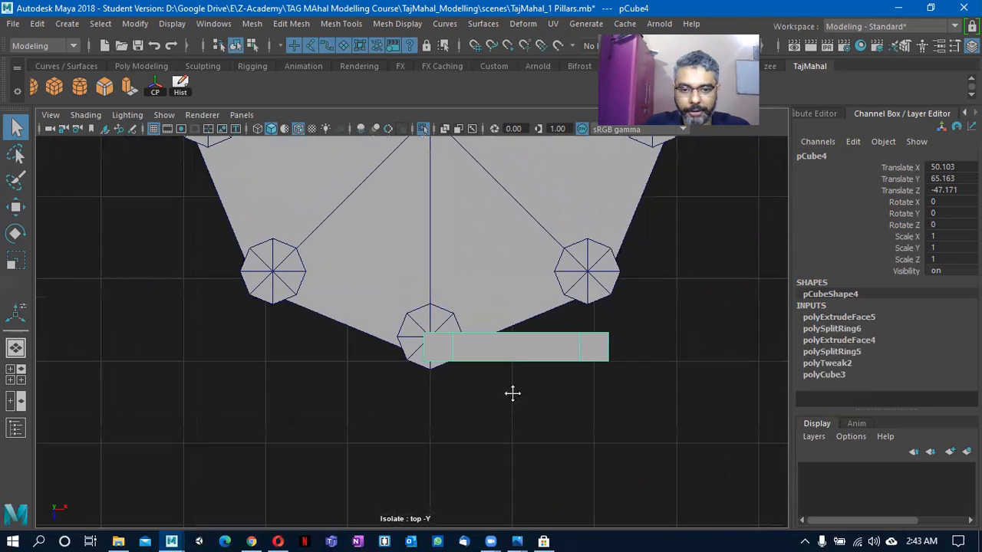
pyautogui.hotkey('ctrl', 'd')
pyautogui.press('w')
pyautogui.moveTo(475, 371); pyautogui.dragTo(772, 373)
pyautogui.keyDown('alt'); pyautogui.moveTo(621, 389); pyautogui.dragTo(449, 402, button='middle'); pyautogui.keyUp('alt')
pyautogui.moveTo(541, 387); pyautogui.dragTo(673, 359)
pyautogui.click(340, 380)
# Center the original frame's pivot and delete its construction history.
pyautogui.keyDown('alt'); pyautogui.moveTo(330, 439); pyautogui.dragTo(444, 467, button='middle'); pyautogui.keyUp('alt')
pyautogui.keyDown('alt'); pyautogui.moveTo(427, 349); pyautogui.dragTo(417, 320, button='middle'); pyautogui.keyUp('alt')
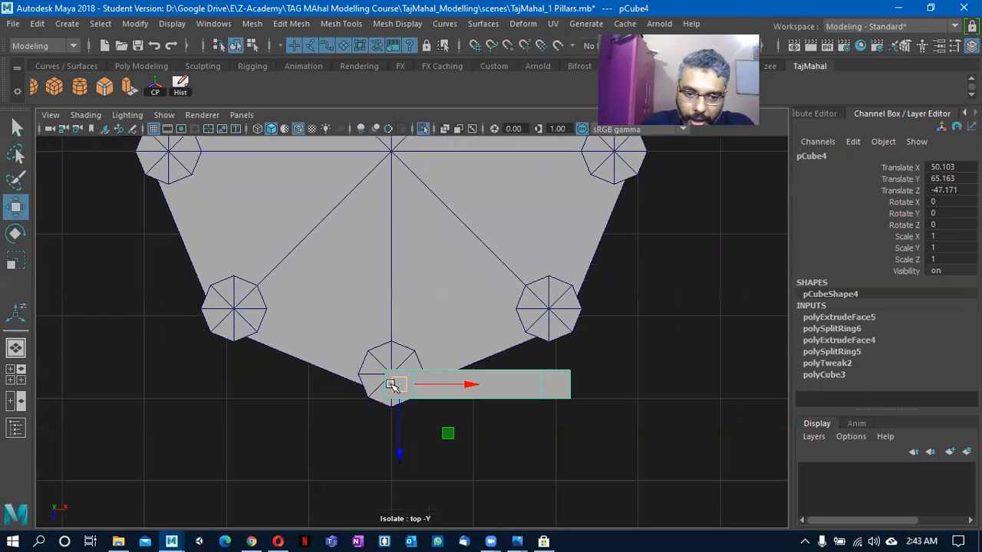
pyautogui.keyDown('alt'); pyautogui.moveTo(390, 388); pyautogui.dragTo(468, 388, button='right'); pyautogui.keyUp('alt')
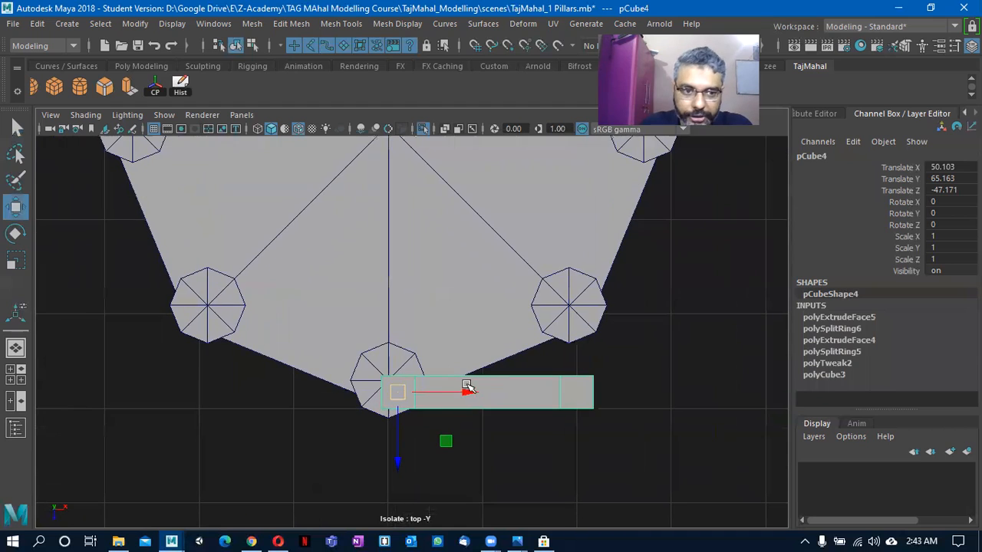
pyautogui.click(154, 86)
pyautogui.click(184, 90)
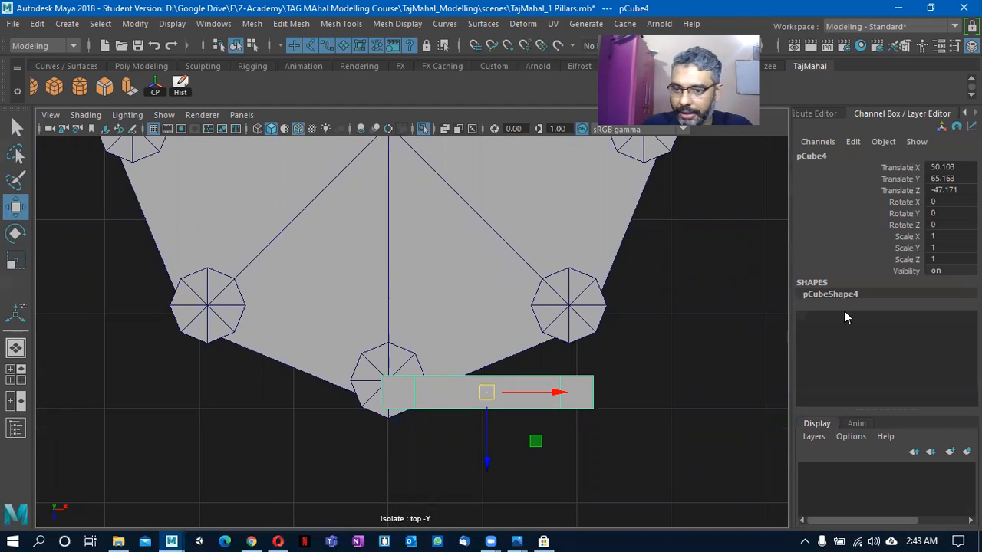
# Rotate the frame to about 22.03 in Y and move it onto two adjacent pillars, at about X 50.059, Z -47.66.
pyautogui.press('e')
pyautogui.scroll(1, 394, 402)
pyautogui.moveTo(454, 350)
pyautogui.mouseDown()
pyautogui.moveTo(428, 362)
pyautogui.moveTo(449, 361)
pyautogui.moveTo(427, 361)
pyautogui.moveTo(456, 366)
pyautogui.mouseUp()
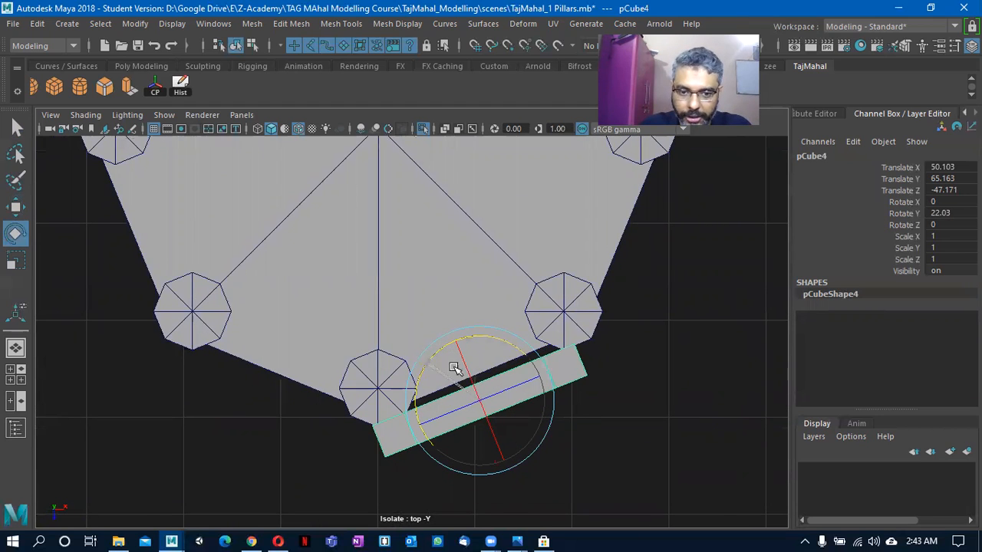
pyautogui.press('w')
pyautogui.moveTo(481, 399); pyautogui.dragTo(476, 350)
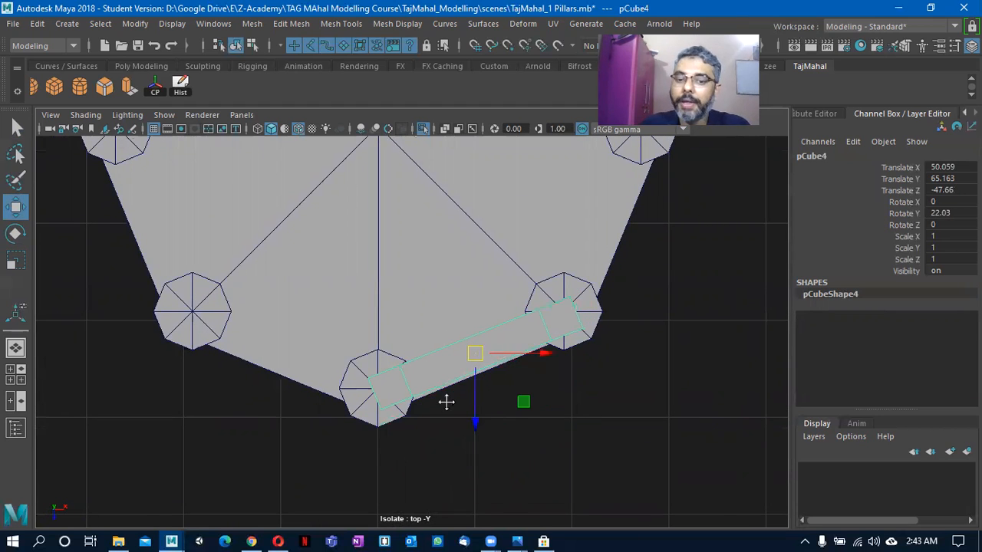
# Reset the Move tool's settings to their defaults.
pyautogui.scroll(1, 463, 408)
pyautogui.click(954, 47)
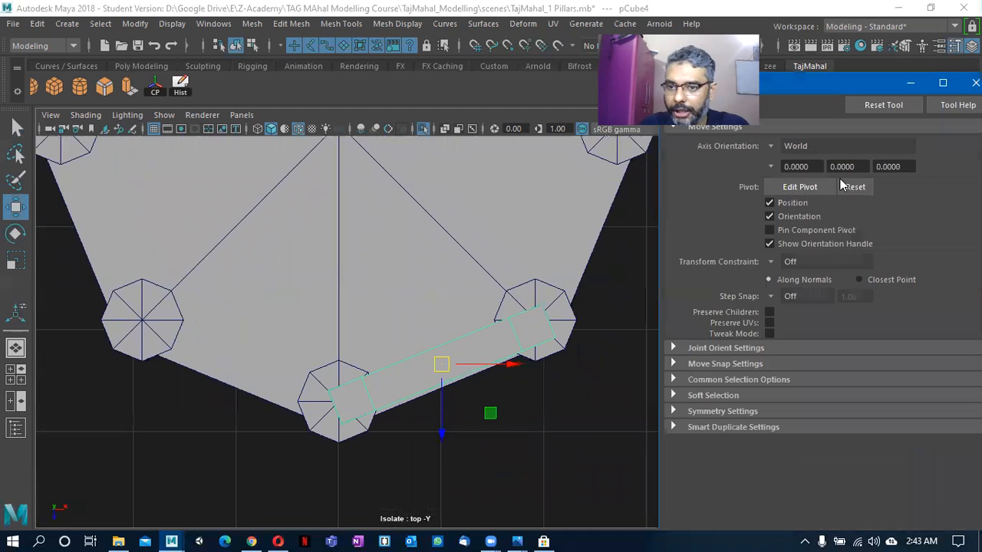
pyautogui.click(872, 109)
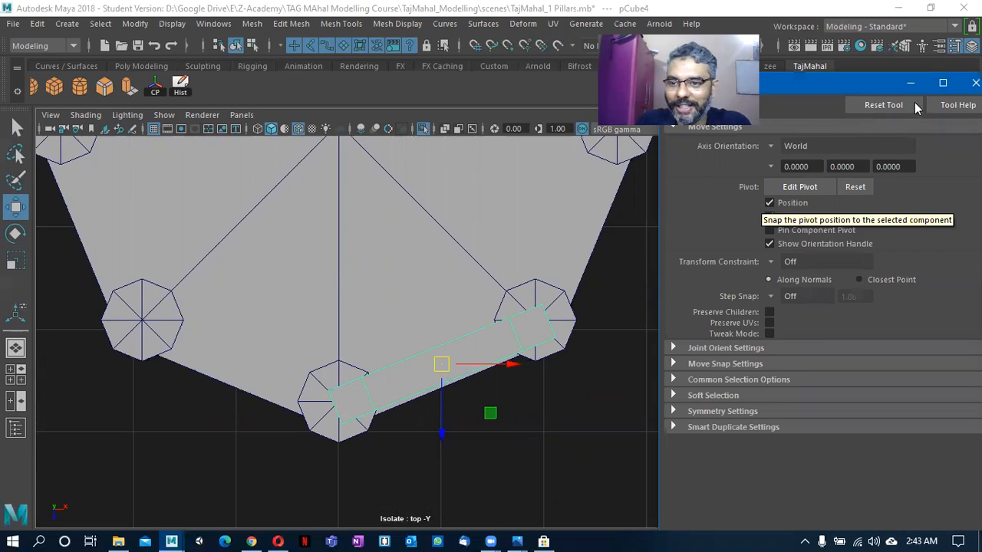
pyautogui.click(974, 83)
# Move the frame outward until its outer face lines up with the octagon's side, at about X 50.032, Z -47.488.
pyautogui.scroll(-5, 356, 373)
pyautogui.keyDown('alt'); pyautogui.moveTo(355, 373); pyautogui.dragTo(295, 304, button='middle'); pyautogui.keyUp('alt')
pyautogui.scroll(2, 484, 350)
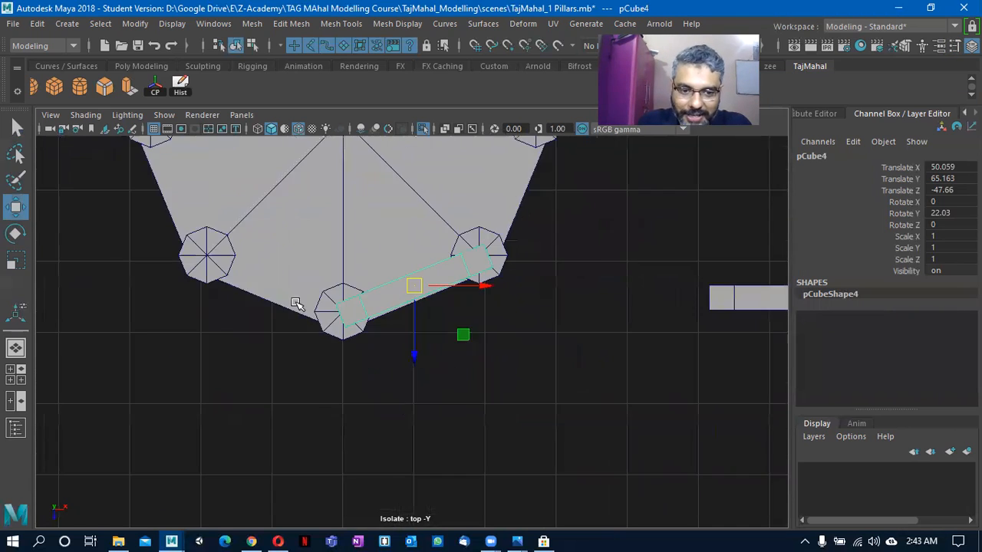
pyautogui.scroll(4, 463, 309)
pyautogui.keyDown('alt'); pyautogui.moveTo(452, 308); pyautogui.dragTo(458, 368, button='middle'); pyautogui.keyUp('alt')
pyautogui.scroll(1, 520, 383)
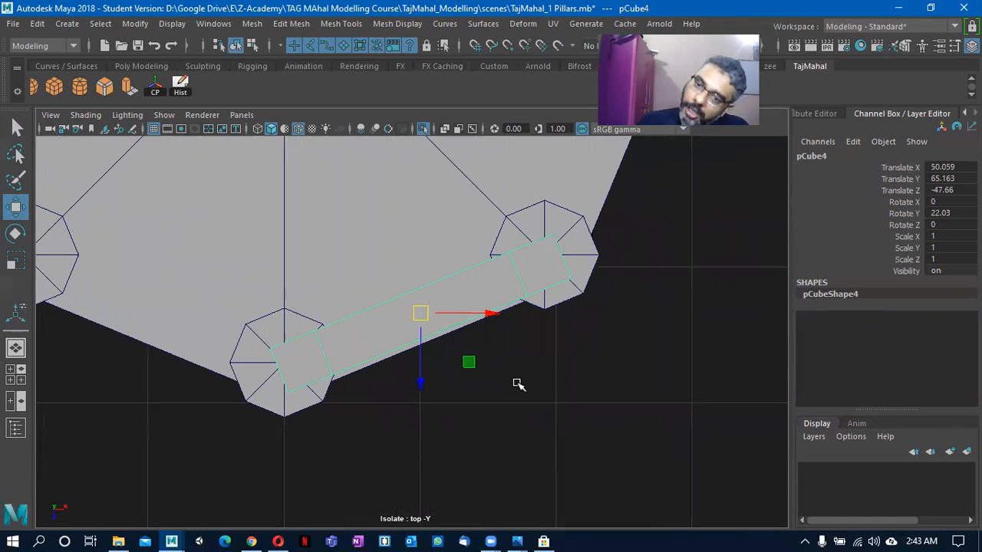
pyautogui.scroll(1, 445, 340)
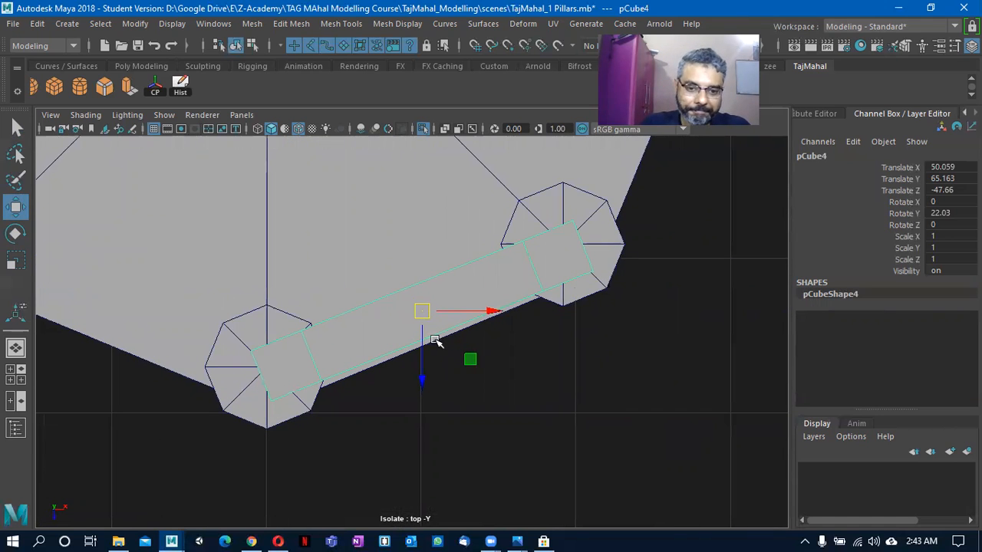
pyautogui.keyDown('alt'); pyautogui.moveTo(432, 319); pyautogui.dragTo(459, 313, button='middle'); pyautogui.keyUp('alt')
pyautogui.moveTo(450, 310); pyautogui.dragTo(445, 338)
pyautogui.keyDown('alt'); pyautogui.moveTo(444, 338); pyautogui.dragTo(368, 340, button='middle'); pyautogui.keyUp('alt')
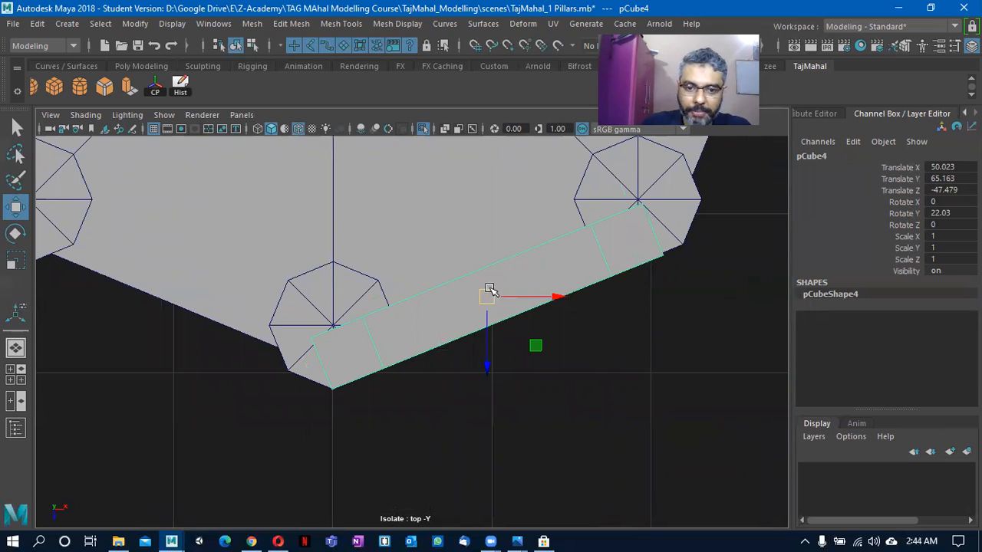
pyautogui.moveTo(486, 291); pyautogui.dragTo(456, 199)
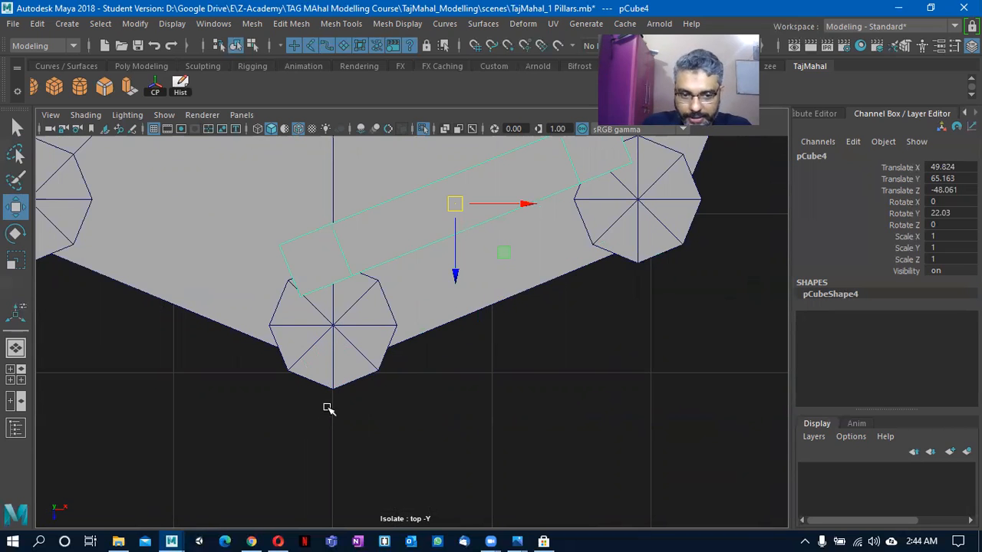
pyautogui.moveTo(460, 206); pyautogui.dragTo(500, 294)
pyautogui.keyDown('alt'); pyautogui.moveTo(524, 280); pyautogui.dragTo(416, 326, button='middle'); pyautogui.keyUp('alt')
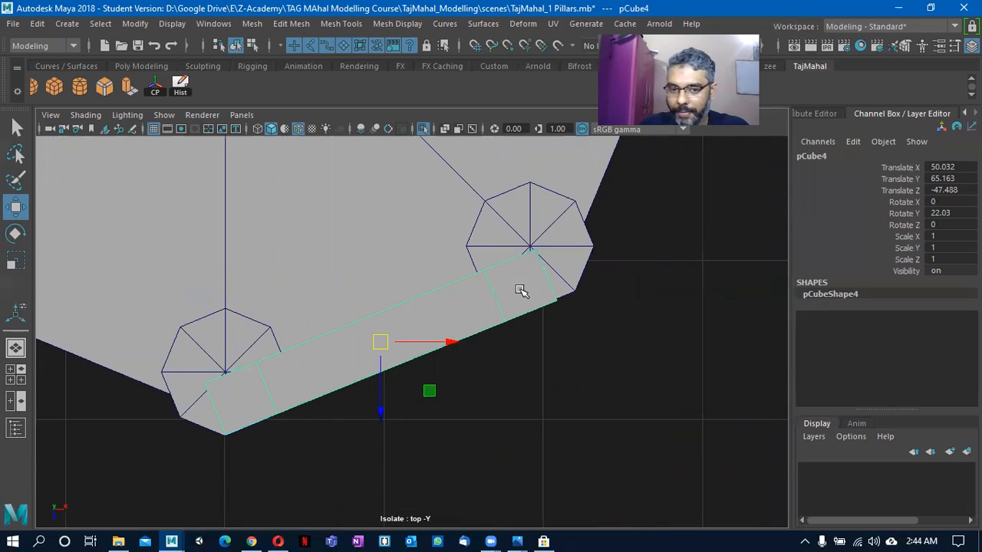
# Select the vertices of the frame's end upright above the +X pillar and set the Move axis orientation to Component.
pyautogui.moveTo(515, 296); pyautogui.dragTo(449, 125, button='right')
pyautogui.moveTo(415, 221); pyautogui.dragTo(585, 368)
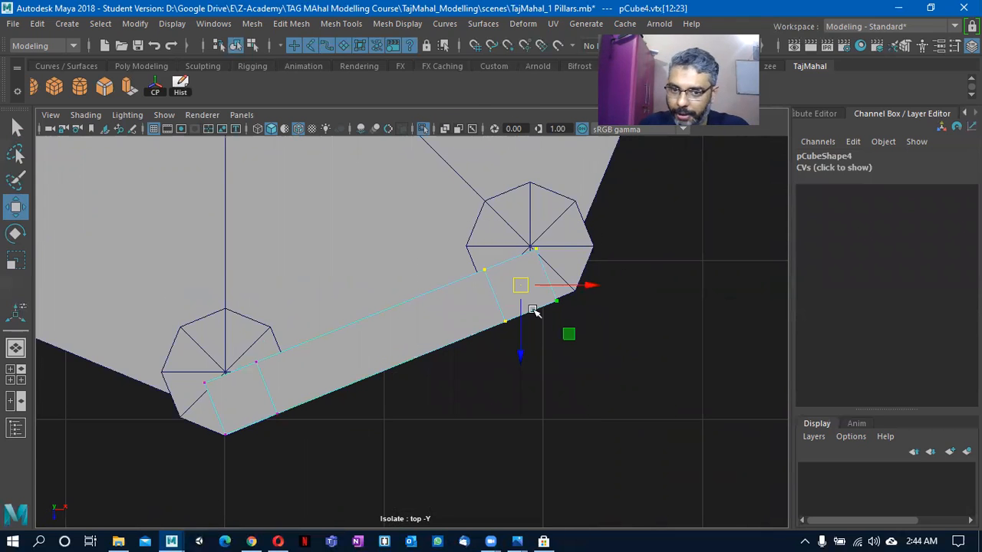
pyautogui.click(957, 47)
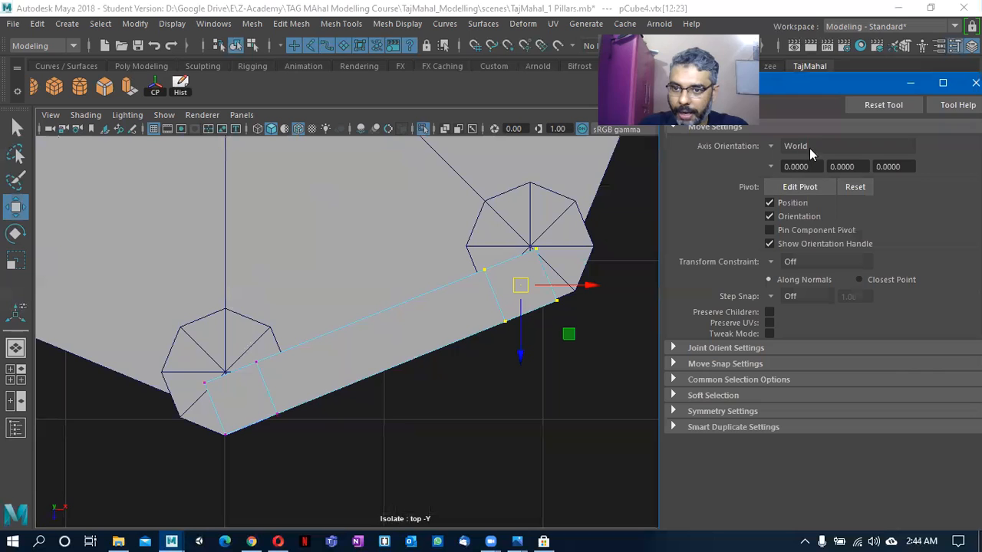
pyautogui.click(773, 149)
pyautogui.click(802, 184)
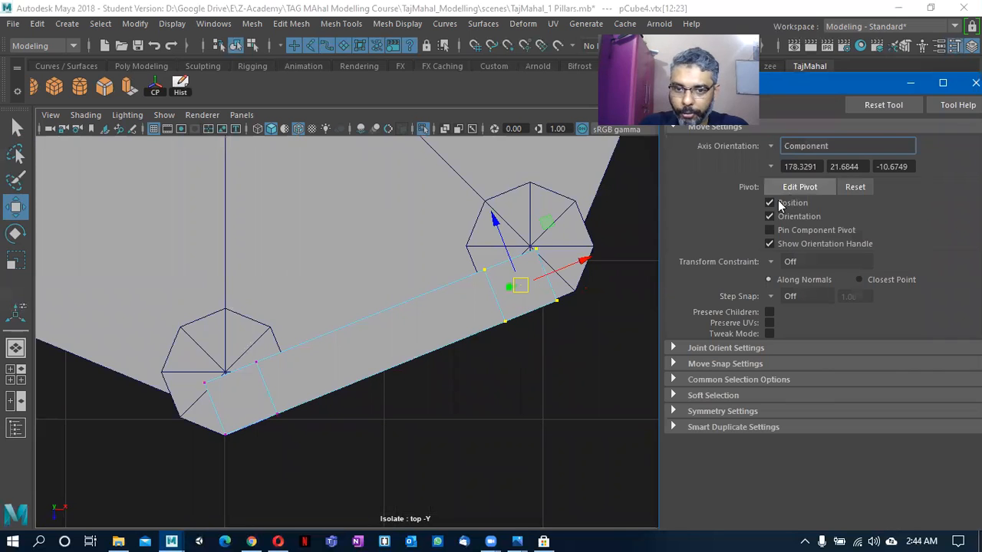
# Move the selected end vertices along the frame's length to the pillar's outer corner, return to object mode and check the fit in wireframe.
pyautogui.scroll(2, 491, 261)
pyautogui.moveTo(554, 259); pyautogui.dragTo(575, 253)
pyautogui.keyDown('alt'); pyautogui.moveTo(375, 306); pyautogui.dragTo(294, 311, button='middle'); pyautogui.keyUp('alt')
pyautogui.keyDown('alt'); pyautogui.moveTo(318, 311); pyautogui.dragTo(591, 312, button='right'); pyautogui.keyUp('alt')
pyautogui.keyDown('alt'); pyautogui.moveTo(492, 270); pyautogui.dragTo(511, 280, button='middle'); pyautogui.keyUp('alt')
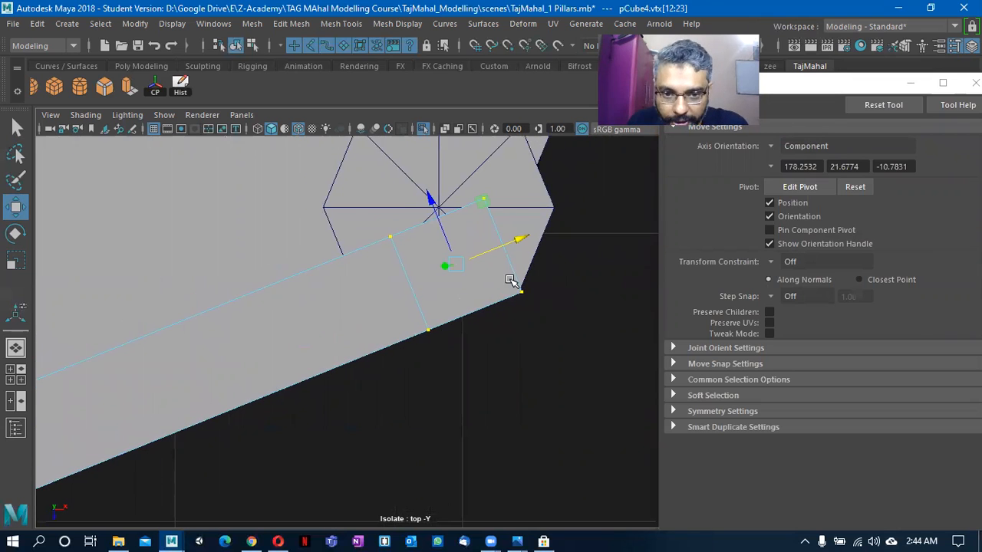
pyautogui.moveTo(412, 124); pyautogui.dragTo(444, 117, button='right')
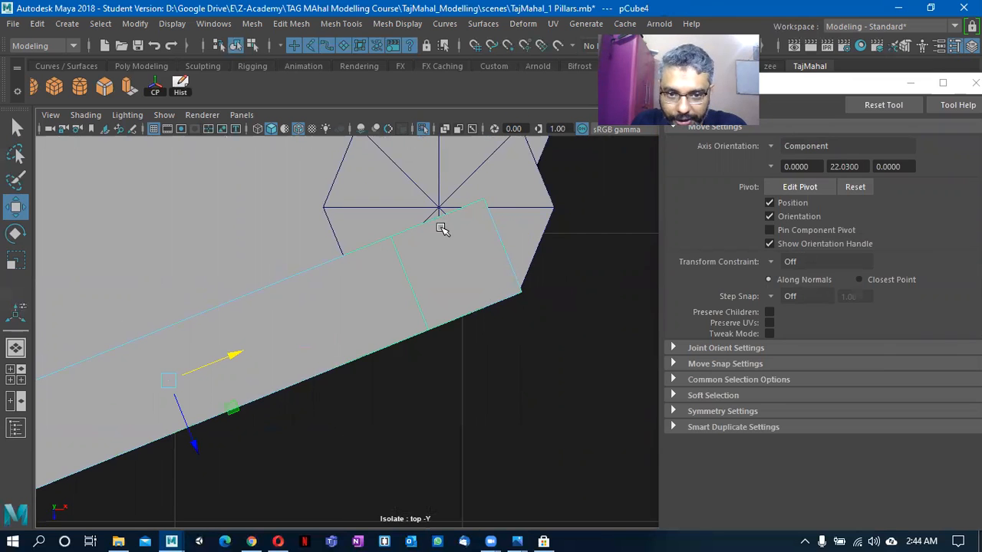
pyautogui.press('4')
pyautogui.scroll(-5, 407, 311)
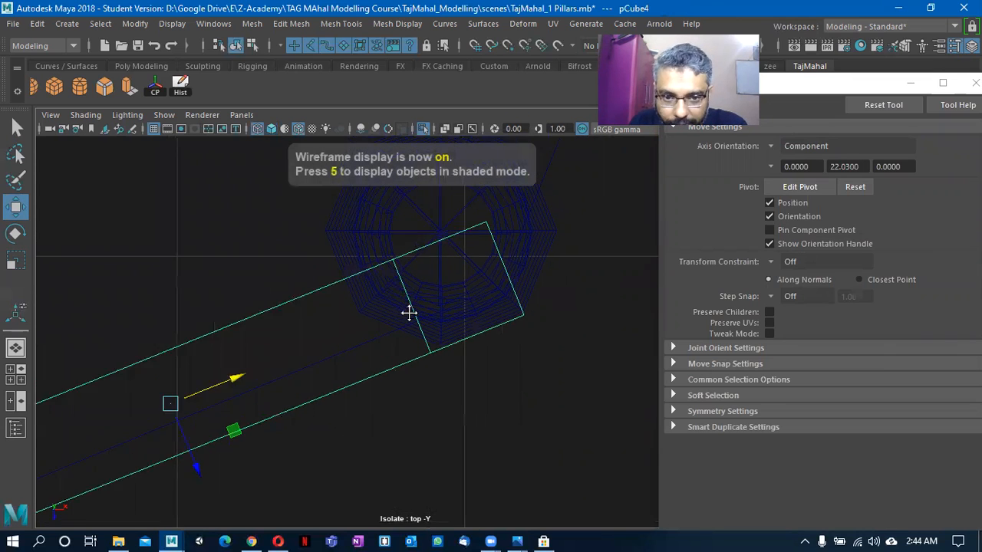
pyautogui.scroll(-1, 384, 366)
pyautogui.press('5')
pyautogui.scroll(2, 406, 390)
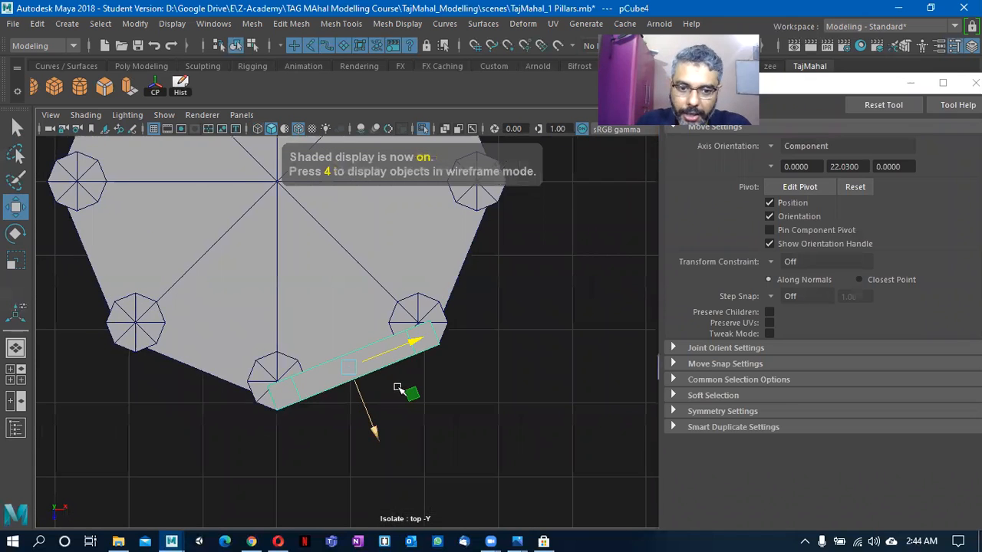
# Move the frame's pivot along its local Z axis to near the center of the octagonal floor.
pyautogui.keyDown('alt'); pyautogui.moveTo(435, 400); pyautogui.dragTo(485, 439, button='middle'); pyautogui.keyUp('alt')
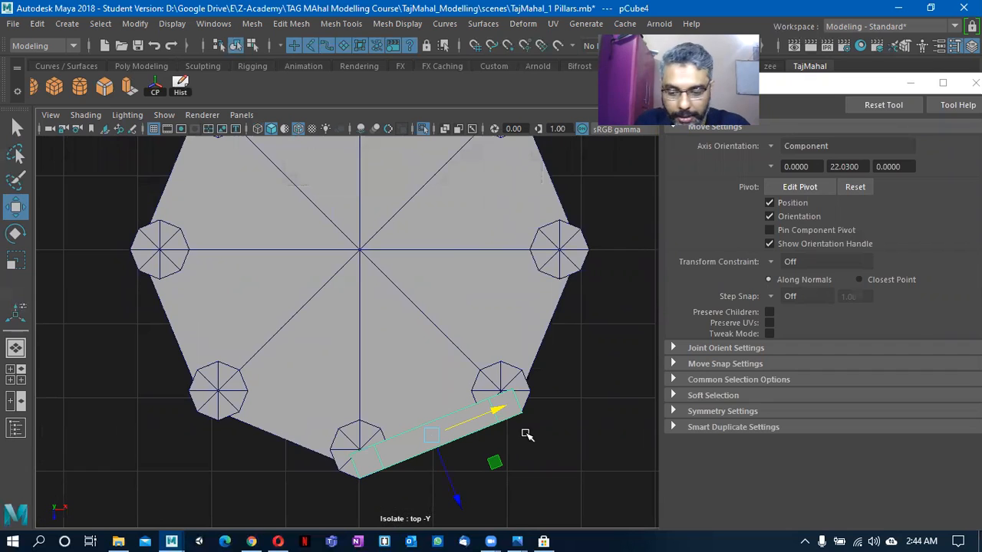
pyautogui.press('d')
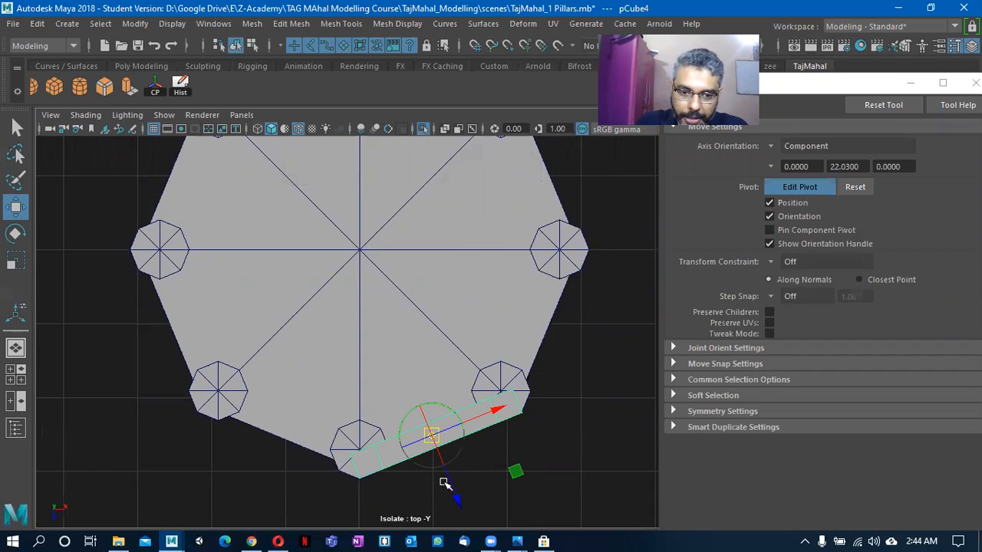
pyautogui.moveTo(458, 498); pyautogui.dragTo(405, 312)
pyautogui.keyDown('alt'); pyautogui.moveTo(534, 366); pyautogui.dragTo(563, 438, button='middle'); pyautogui.keyUp('alt')
pyautogui.scroll(5, 385, 329)
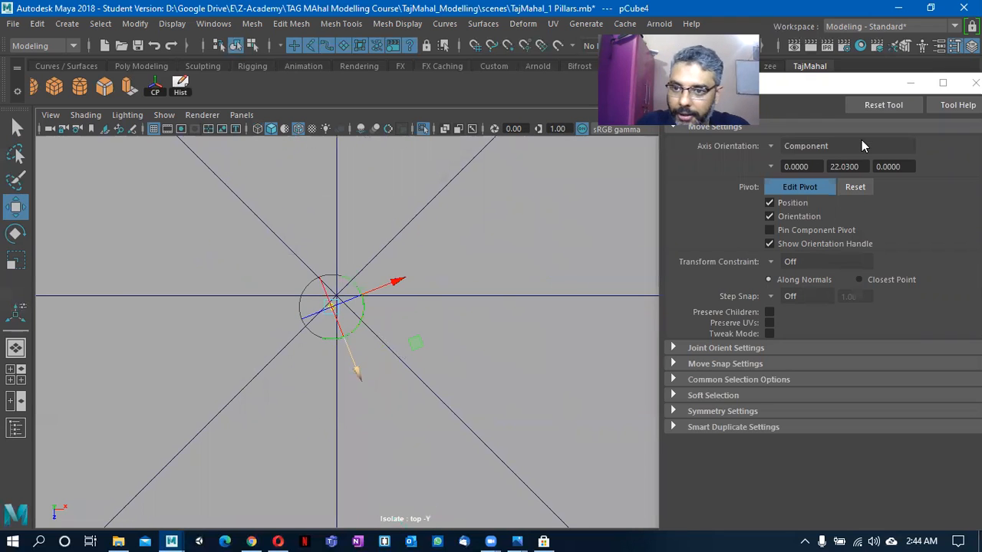
# Reset the Move tool to World orientation and place the frame's pivot exactly on the floor's center point.
pyautogui.click(880, 103)
pyautogui.keyDown('alt'); pyautogui.moveTo(475, 365); pyautogui.dragTo(451, 355, button='middle'); pyautogui.keyUp('alt')
pyautogui.moveTo(373, 363); pyautogui.dragTo(380, 351)
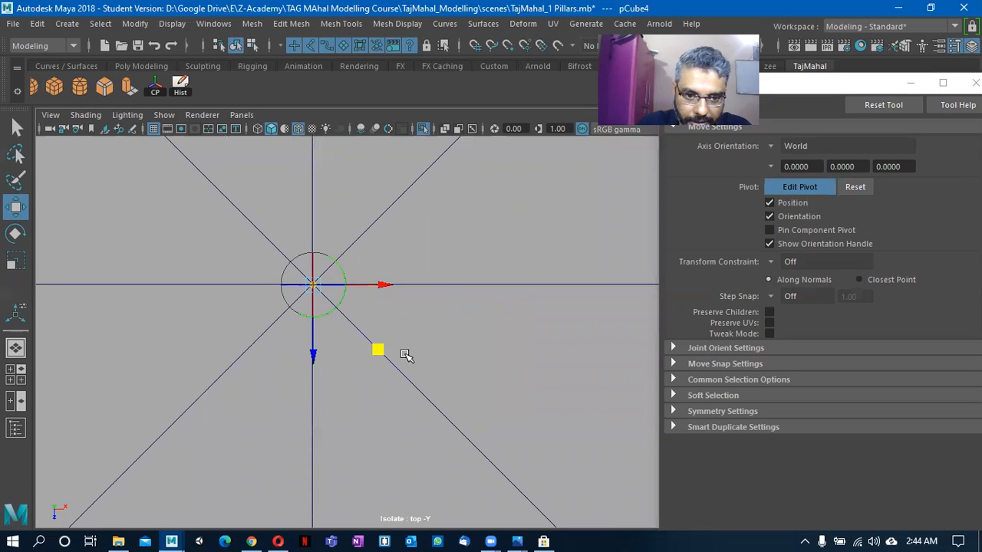
pyautogui.keyDown('alt'); pyautogui.moveTo(403, 355); pyautogui.dragTo(459, 381, button='middle'); pyautogui.keyUp('alt')
pyautogui.press('Insert')
pyautogui.keyDown('alt'); pyautogui.moveTo(419, 375); pyautogui.dragTo(350, 294, button='right'); pyautogui.keyUp('alt')
pyautogui.keyDown('alt'); pyautogui.moveTo(403, 420); pyautogui.dragTo(369, 376, button='middle'); pyautogui.keyUp('alt')
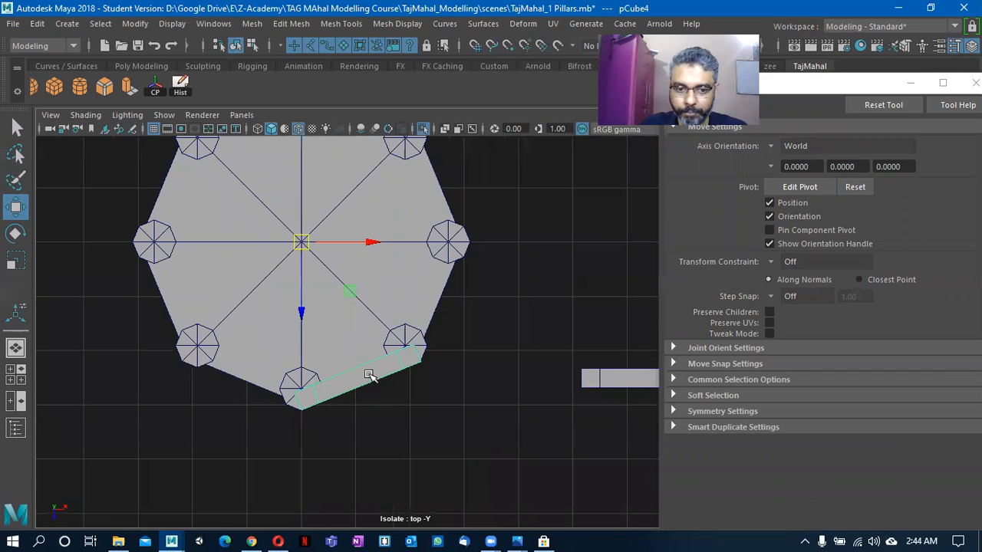
pyautogui.click(975, 82)
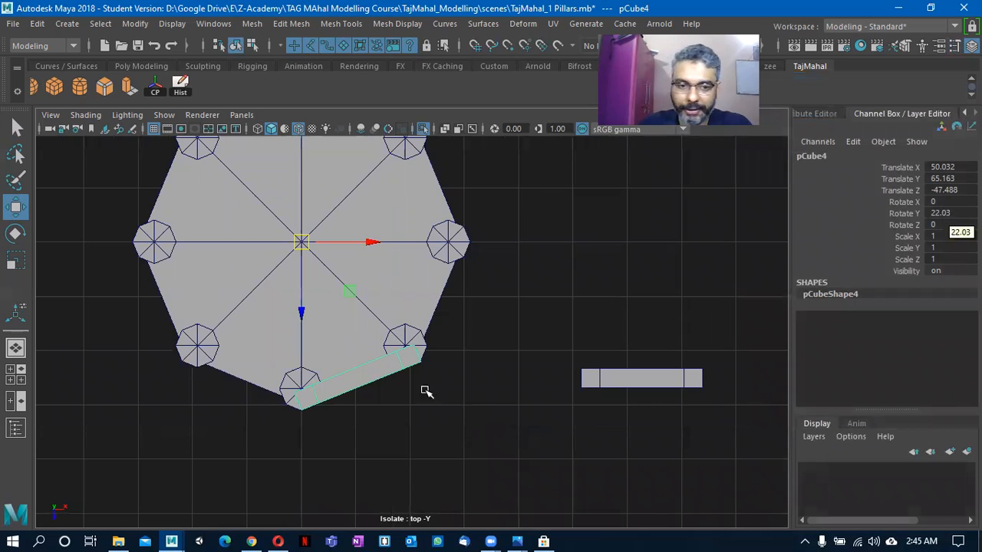
# Freeze the frame's transformations.
pyautogui.keyDown('alt'); pyautogui.moveTo(394, 333); pyautogui.dragTo(395, 343, button='middle'); pyautogui.keyUp('alt')
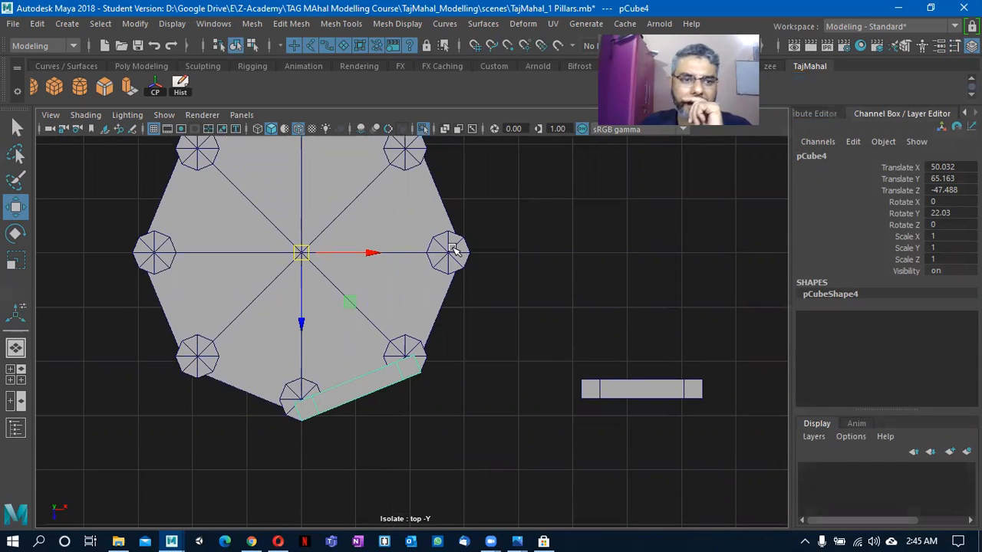
pyautogui.click(138, 23)
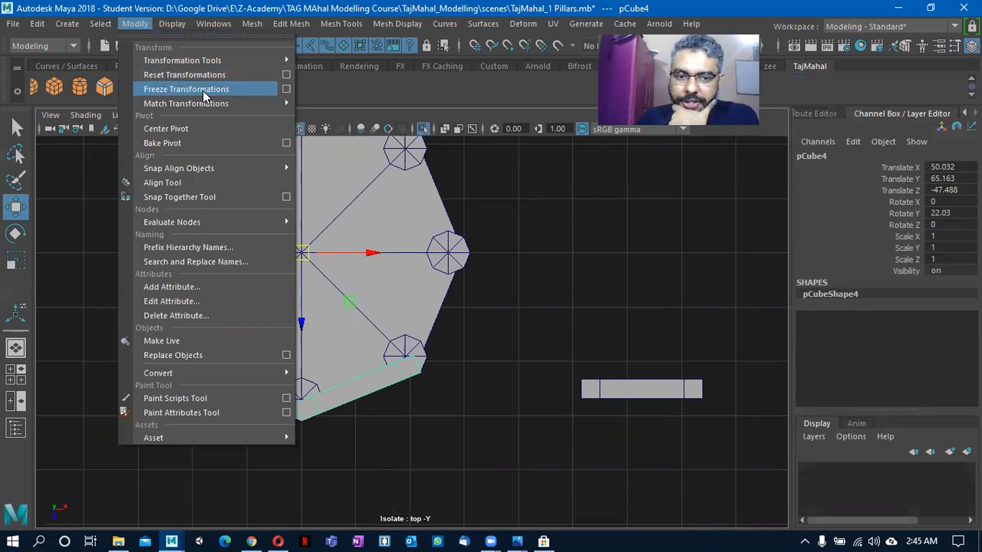
pyautogui.click(203, 90)
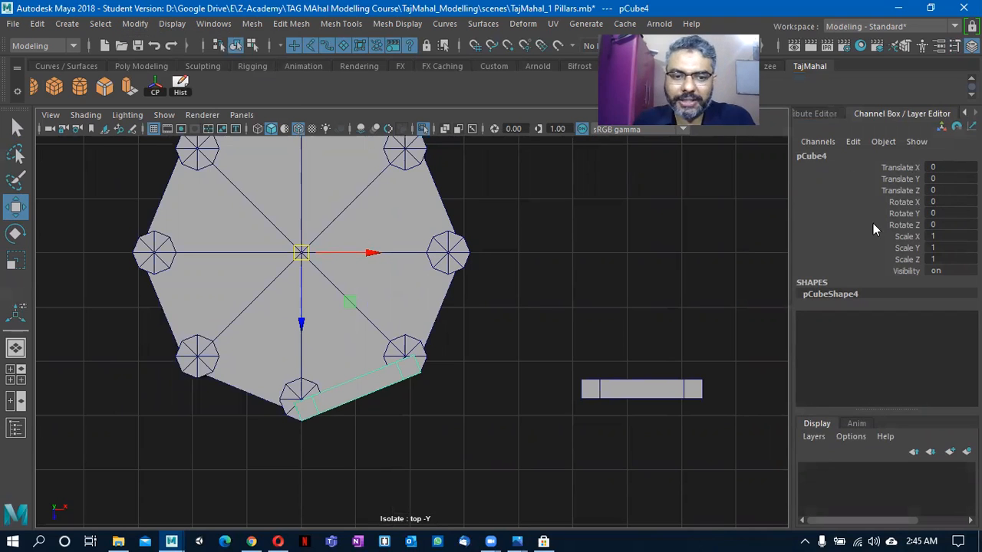
# Duplicate the frame and rotate the copy around the floor's center onto the adjacent side, about 42.143 in Y.
pyautogui.keyDown('alt'); pyautogui.moveTo(371, 297); pyautogui.dragTo(370, 309, button='middle'); pyautogui.keyUp('alt')
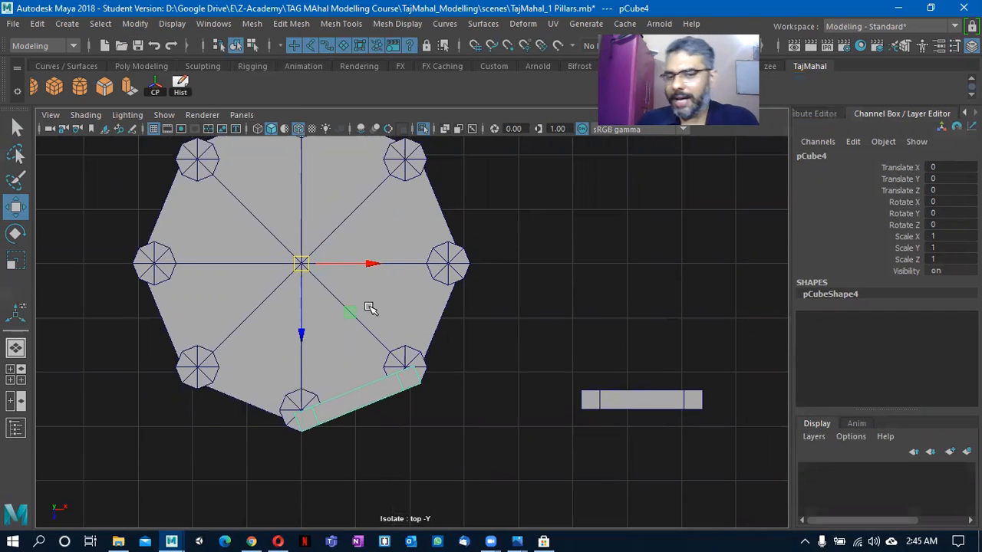
pyautogui.keyDown('alt'); pyautogui.moveTo(356, 344); pyautogui.dragTo(354, 360, button='middle'); pyautogui.keyUp('alt')
pyautogui.keyDown('alt'); pyautogui.moveTo(354, 361); pyautogui.dragTo(396, 360, button='right'); pyautogui.keyUp('alt')
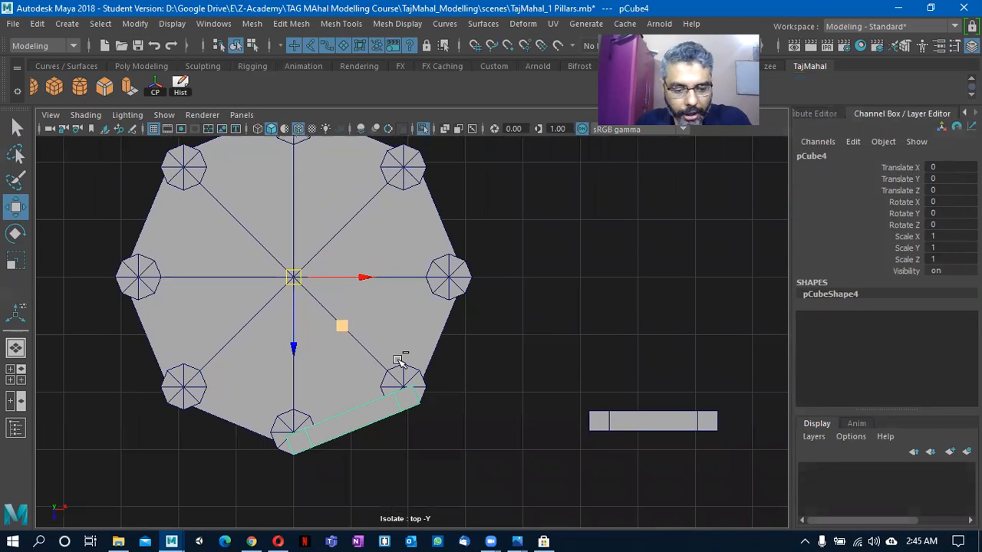
pyautogui.click(393, 361)
pyautogui.press('e')
pyautogui.moveTo(351, 270); pyautogui.dragTo(357, 201)
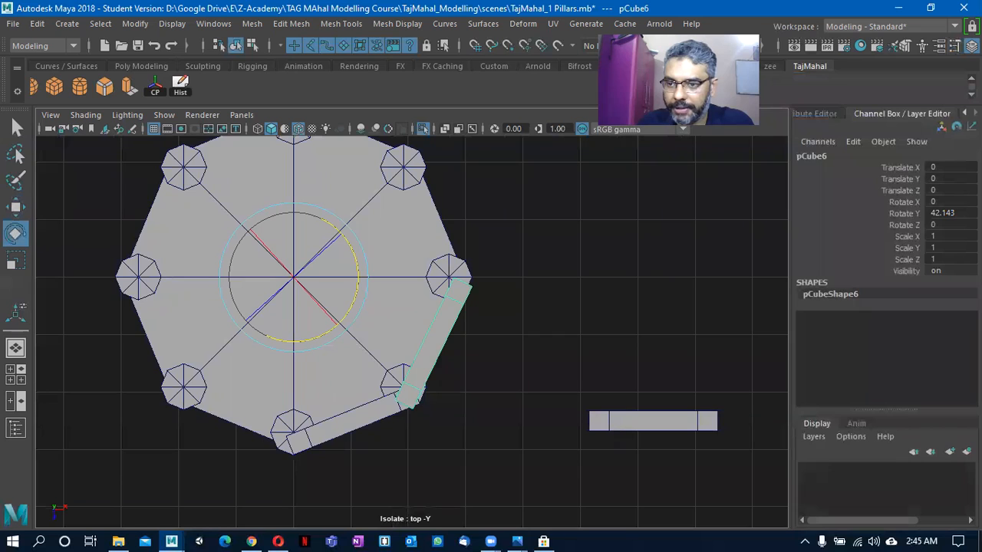
# Reset the duplicated frame's rotation to 0 and set its Rotate Y to 45.
pyautogui.moveTo(949, 214); pyautogui.dragTo(947, 228)
pyautogui.press('Return')
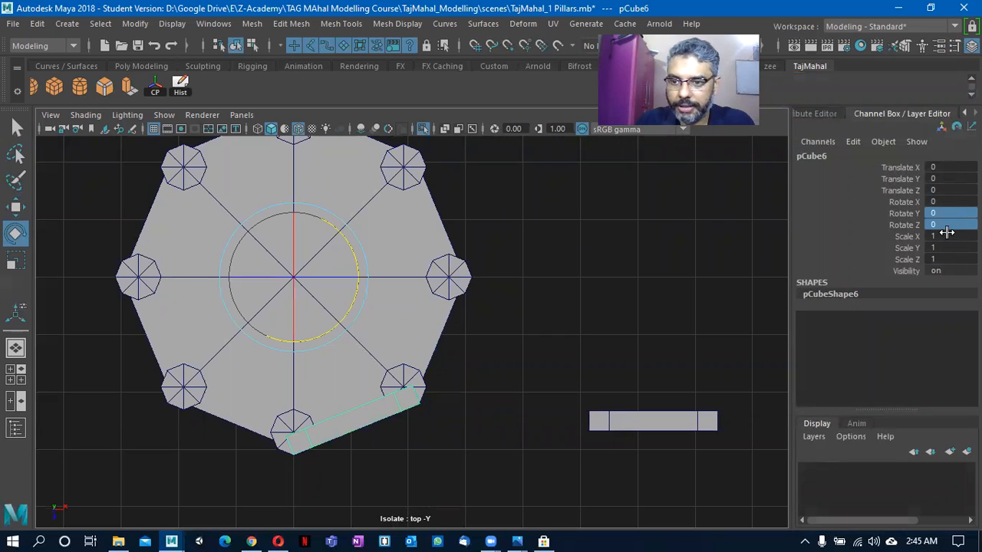
pyautogui.doubleClick(955, 214)
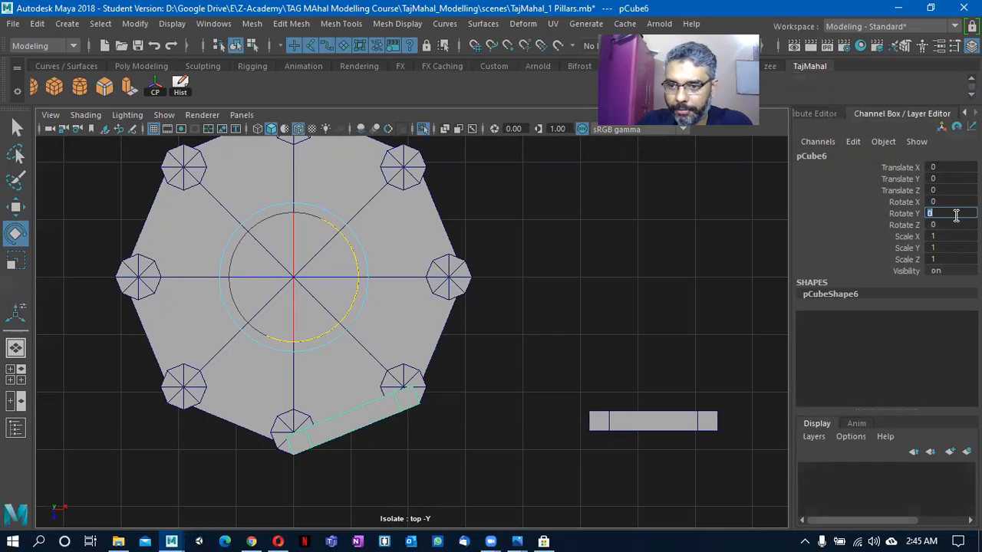
pyautogui.press('Return')
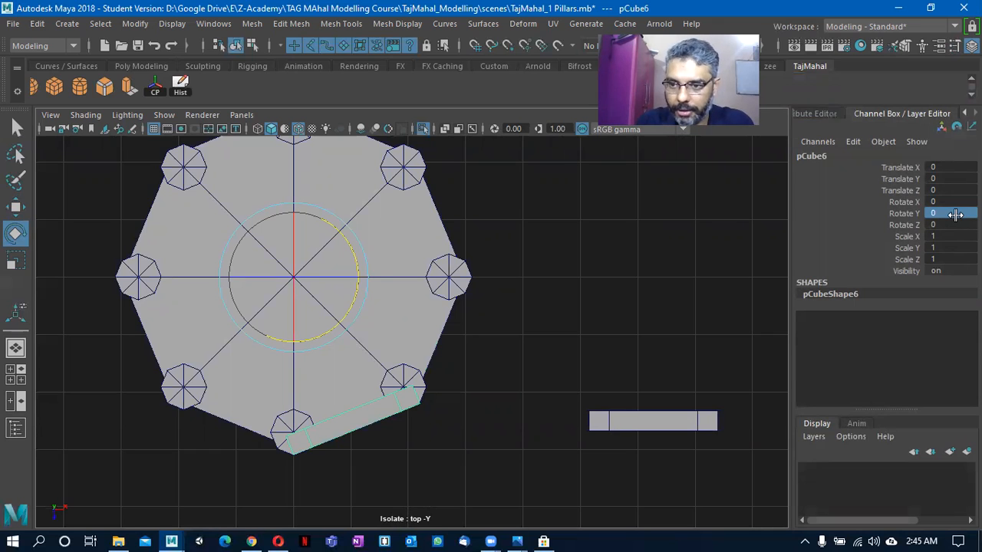
pyautogui.doubleClick(955, 214)
pyautogui.write('45')
pyautogui.press('Return')
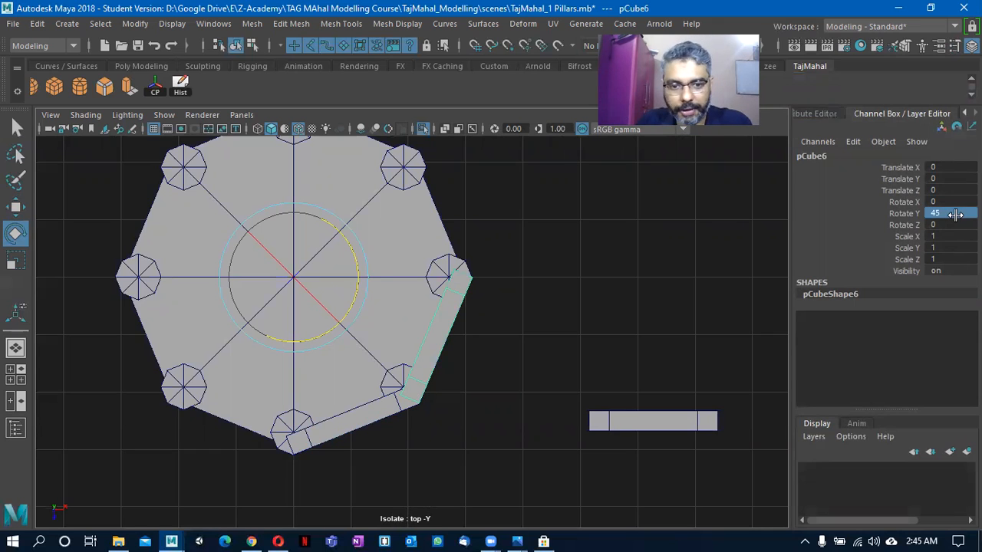
# Examine the corner joint between the two adjoining frames and their seating on the pillars in the perspective view.
pyautogui.keyDown('alt'); pyautogui.moveTo(452, 314); pyautogui.dragTo(451, 272, button='middle'); pyautogui.keyUp('alt')
pyautogui.press('space')
pyautogui.moveTo(451, 271); pyautogui.dragTo(452, 242)
pyautogui.keyDown('alt'); pyautogui.moveTo(447, 344); pyautogui.dragTo(583, 367); pyautogui.keyUp('alt')
pyautogui.keyDown('alt'); pyautogui.moveTo(583, 367); pyautogui.dragTo(664, 369, button='right'); pyautogui.keyUp('alt')
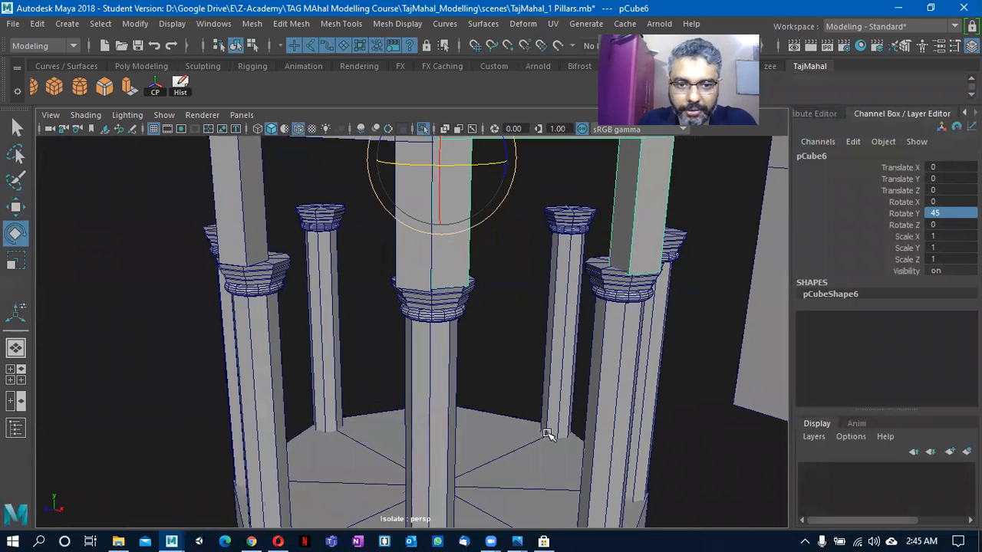
pyautogui.keyDown('alt'); pyautogui.moveTo(587, 330); pyautogui.dragTo(548, 434, button='middle'); pyautogui.keyUp('alt')
pyautogui.click(558, 191)
pyautogui.keyDown('alt'); pyautogui.moveTo(559, 191); pyautogui.dragTo(539, 388); pyautogui.keyUp('alt')
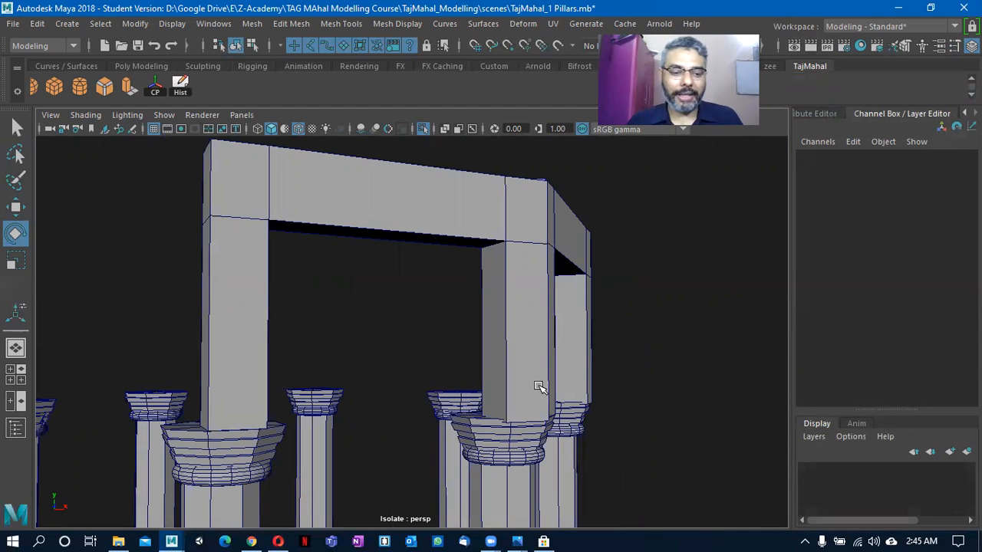
pyautogui.keyDown('alt'); pyautogui.moveTo(542, 397); pyautogui.dragTo(405, 400); pyautogui.keyUp('alt')
pyautogui.keyDown('alt'); pyautogui.moveTo(421, 390); pyautogui.dragTo(282, 209, button='right'); pyautogui.keyUp('alt')
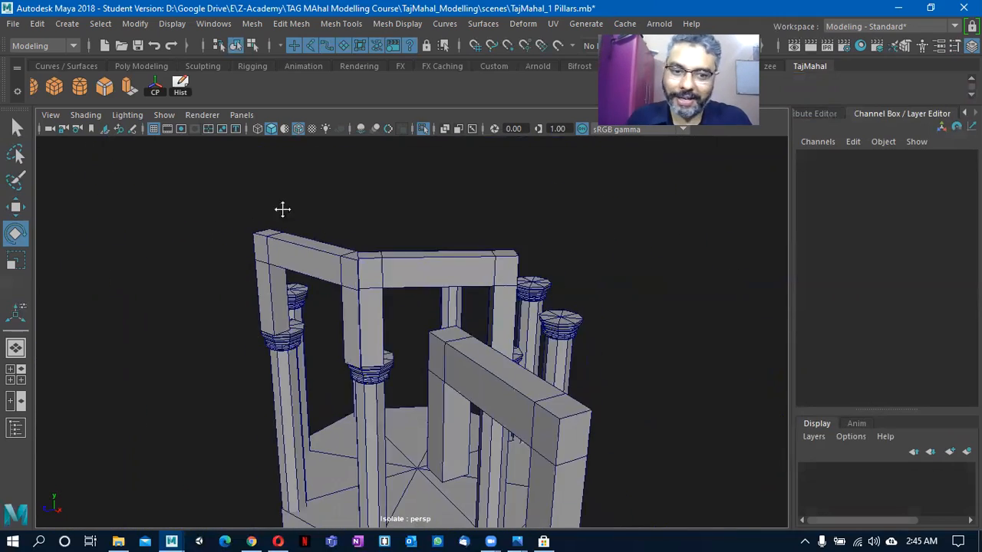
pyautogui.keyDown('alt'); pyautogui.moveTo(283, 209); pyautogui.dragTo(292, 138, button='middle'); pyautogui.keyUp('alt')
pyautogui.keyDown('alt'); pyautogui.moveTo(338, 364); pyautogui.dragTo(396, 374); pyautogui.keyUp('alt')
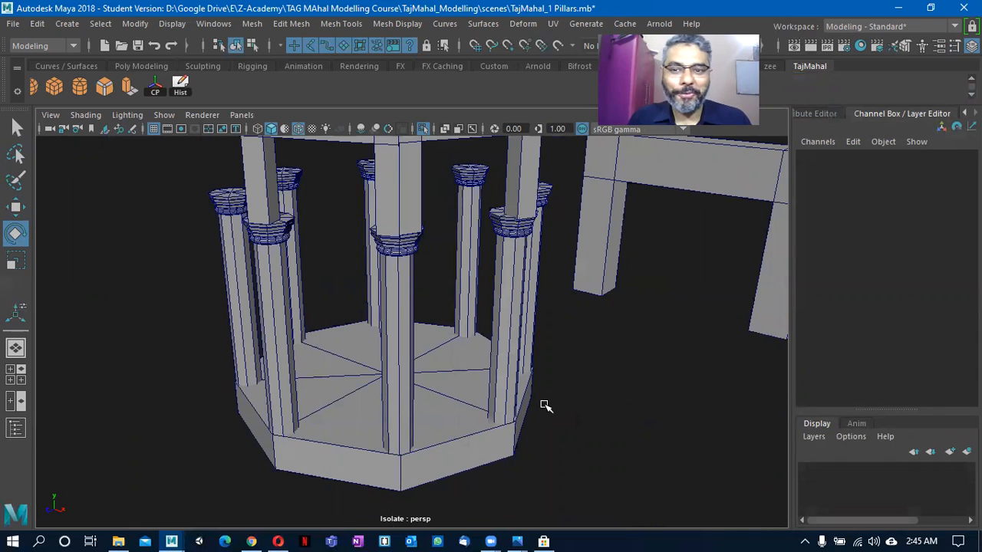
# Examine the two adjoining frames and their shared corner above the pillar from several perspective angles.
pyautogui.keyDown('alt'); pyautogui.moveTo(491, 402); pyautogui.dragTo(485, 351); pyautogui.keyUp('alt')
pyautogui.keyDown('alt'); pyautogui.moveTo(410, 281); pyautogui.dragTo(473, 310); pyautogui.keyUp('alt')
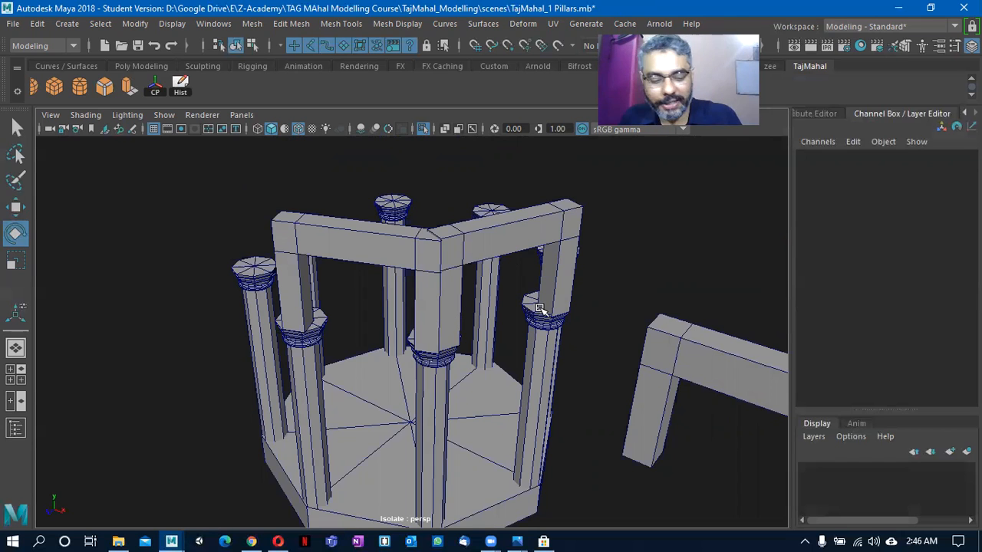
pyautogui.moveTo(498, 299)
pyautogui.keyDown('alt'); pyautogui.mouseDown()
pyautogui.moveTo(539, 290)
pyautogui.moveTo(487, 312)
pyautogui.moveTo(513, 312)
pyautogui.mouseUp(); pyautogui.keyUp('alt')
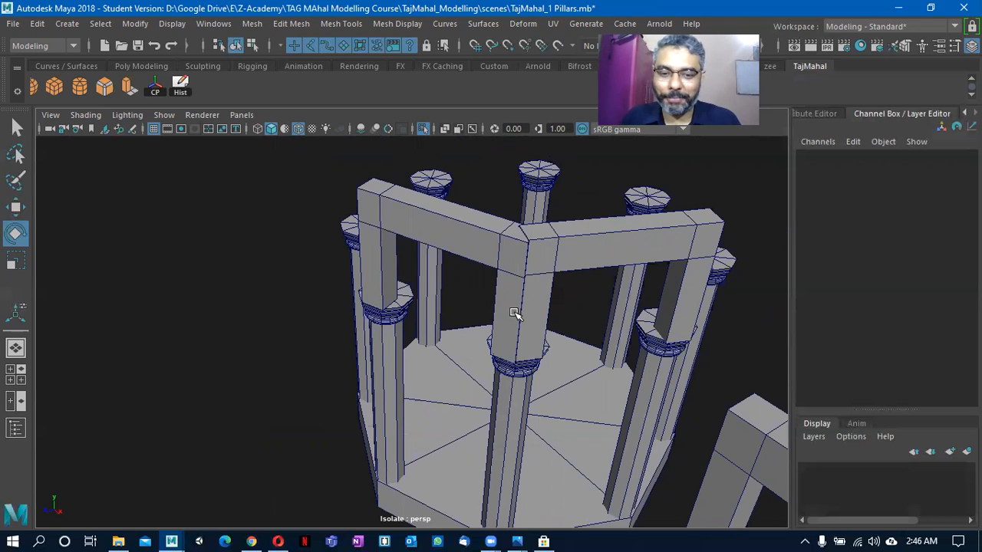
pyautogui.moveTo(500, 318)
pyautogui.keyDown('alt'); pyautogui.mouseDown()
pyautogui.moveTo(410, 324)
pyautogui.moveTo(494, 307)
pyautogui.mouseUp(); pyautogui.keyUp('alt')
pyautogui.keyDown('alt'); pyautogui.moveTo(494, 307); pyautogui.dragTo(610, 324, button='right'); pyautogui.keyUp('alt')
pyautogui.keyDown('alt'); pyautogui.moveTo(610, 324); pyautogui.dragTo(625, 274); pyautogui.keyUp('alt')
pyautogui.keyDown('alt'); pyautogui.moveTo(585, 348); pyautogui.dragTo(421, 272); pyautogui.keyUp('alt')
# Compare the beam levels of the original and duplicated frames where they meet, and inspect how the uprights rest on the capitals.
pyautogui.click(464, 344)
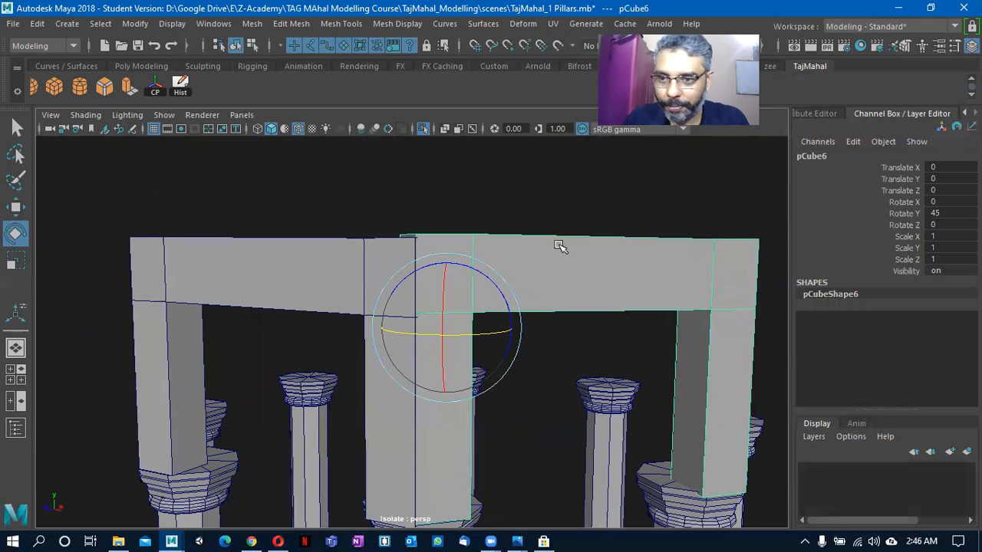
pyautogui.click(374, 266)
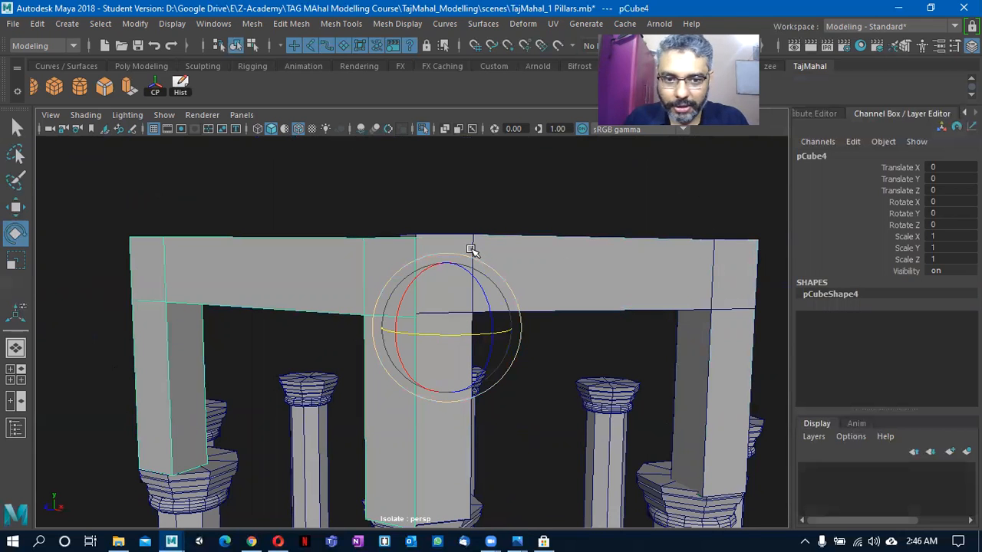
pyautogui.keyDown('alt'); pyautogui.moveTo(517, 307); pyautogui.dragTo(423, 300); pyautogui.keyUp('alt')
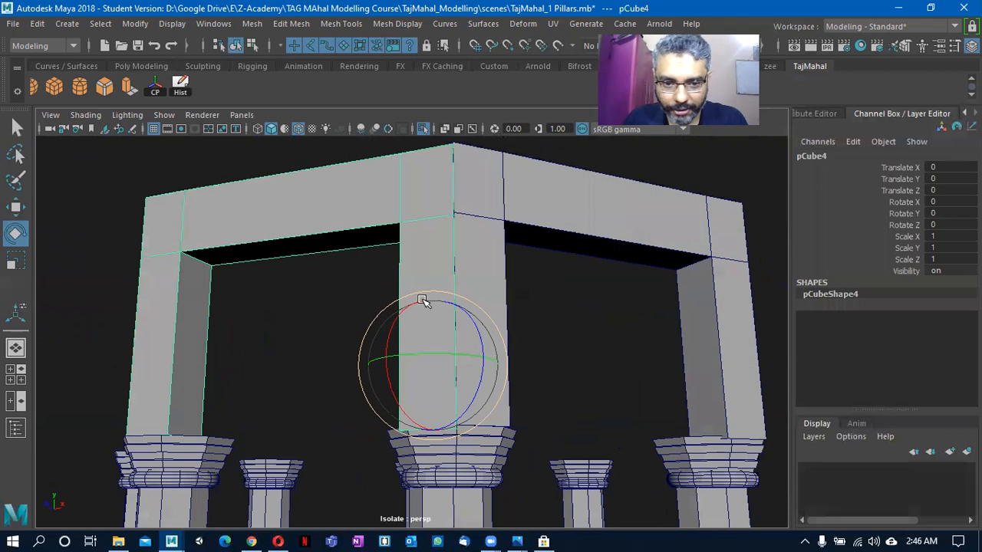
pyautogui.keyDown('alt'); pyautogui.moveTo(430, 359); pyautogui.dragTo(520, 324); pyautogui.keyUp('alt')
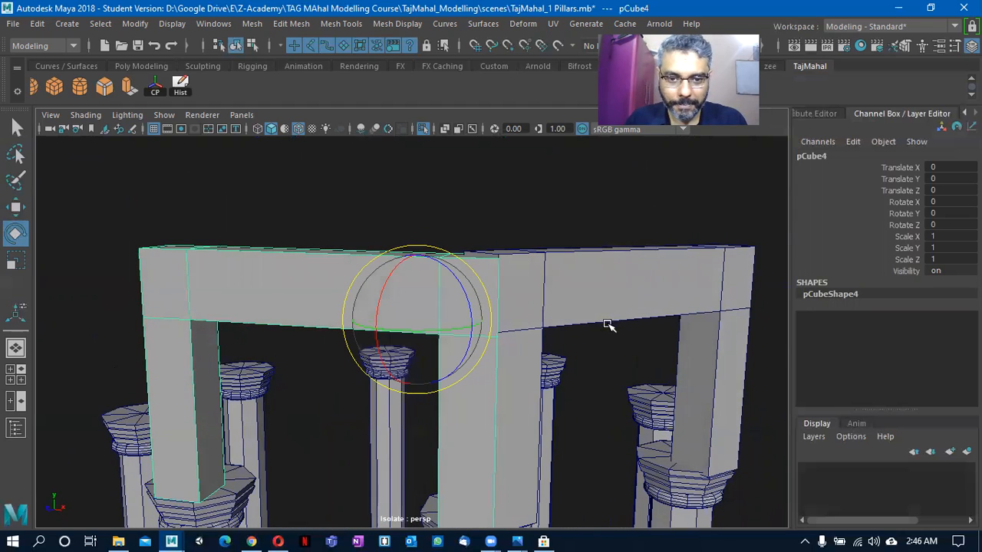
pyautogui.moveTo(496, 265)
pyautogui.keyDown('alt'); pyautogui.mouseDown(button='middle')
pyautogui.moveTo(496, 237)
pyautogui.moveTo(501, 273)
pyautogui.mouseUp(button='middle'); pyautogui.keyUp('alt')
pyautogui.keyDown('alt'); pyautogui.moveTo(501, 273); pyautogui.dragTo(463, 274, button='right'); pyautogui.keyUp('alt')
pyautogui.keyDown('alt'); pyautogui.moveTo(462, 274); pyautogui.dragTo(456, 252); pyautogui.keyUp('alt')
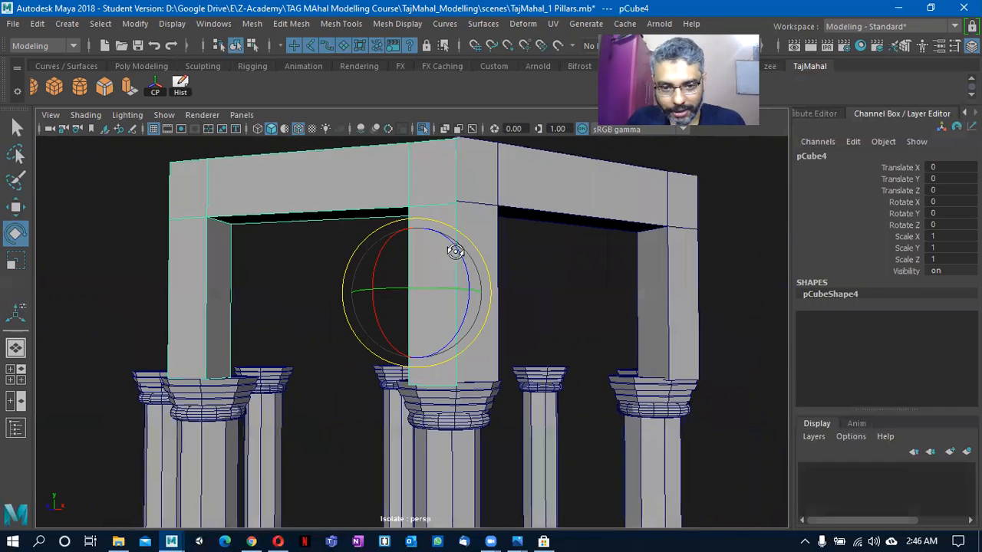
pyautogui.keyDown('alt'); pyautogui.moveTo(456, 252); pyautogui.dragTo(487, 423, button='right'); pyautogui.keyUp('alt')
pyautogui.keyDown('alt'); pyautogui.moveTo(487, 423); pyautogui.dragTo(290, 422); pyautogui.keyUp('alt')
pyautogui.keyDown('alt'); pyautogui.moveTo(290, 422); pyautogui.dragTo(437, 447, button='right'); pyautogui.keyUp('alt')
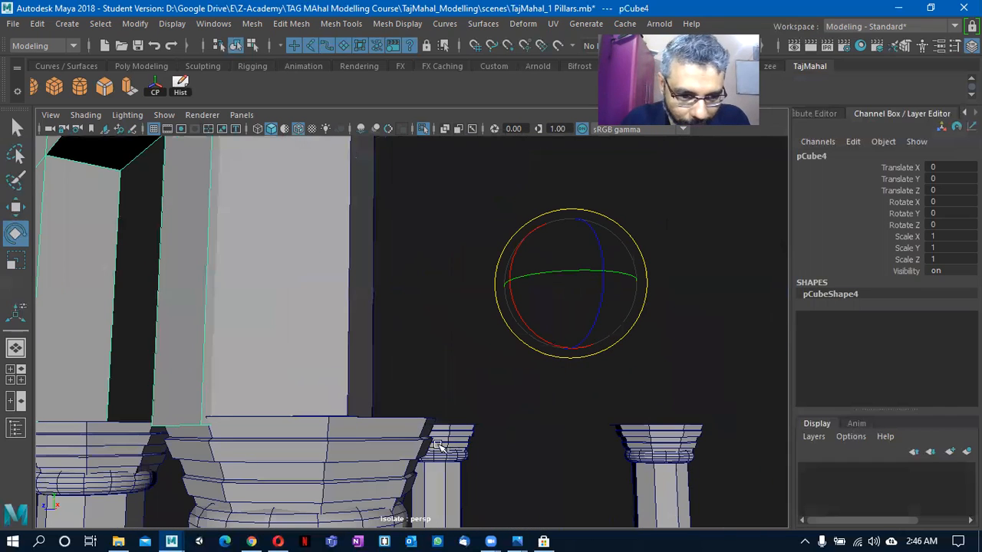
pyautogui.keyDown('alt'); pyautogui.moveTo(187, 409); pyautogui.dragTo(483, 315); pyautogui.keyUp('alt')
# Delete the duplicated frame and inspect the original frame's seating on the capitals in the front view.
pyautogui.click(505, 310)
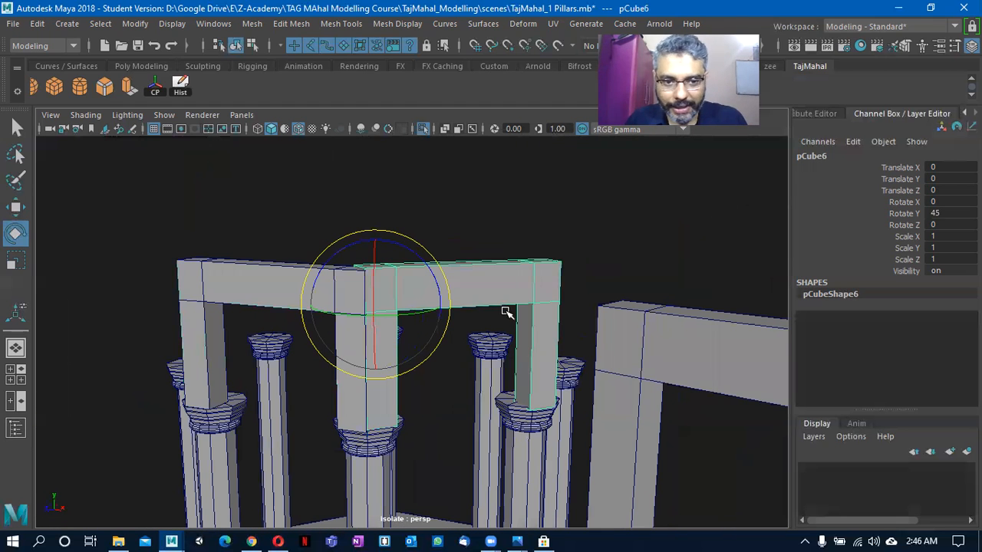
pyautogui.press('Delete')
pyautogui.click(372, 313)
pyautogui.press('space')
pyautogui.moveTo(375, 312); pyautogui.dragTo(376, 337)
pyautogui.scroll(-5, 439, 384)
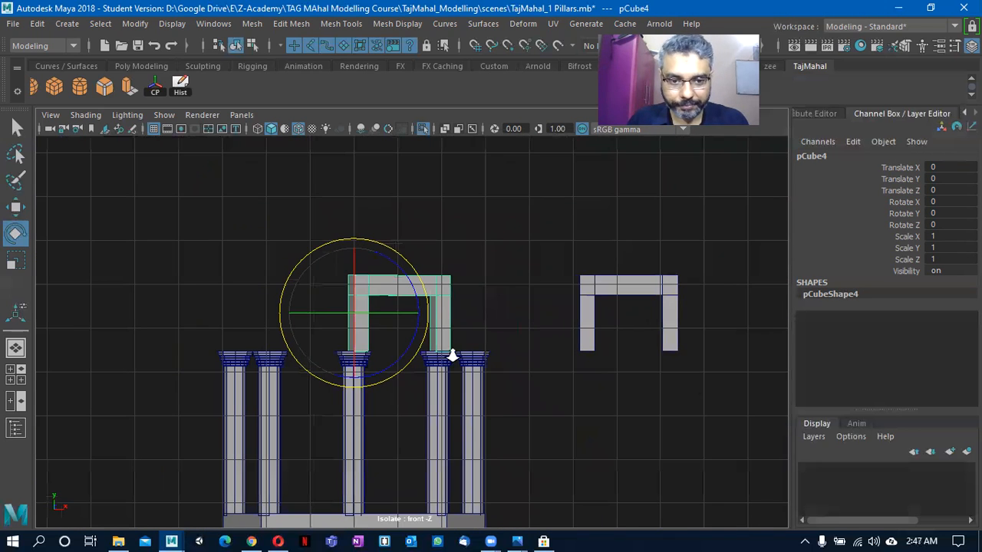
pyautogui.scroll(5, 434, 334)
pyautogui.scroll(3, 636, 340)
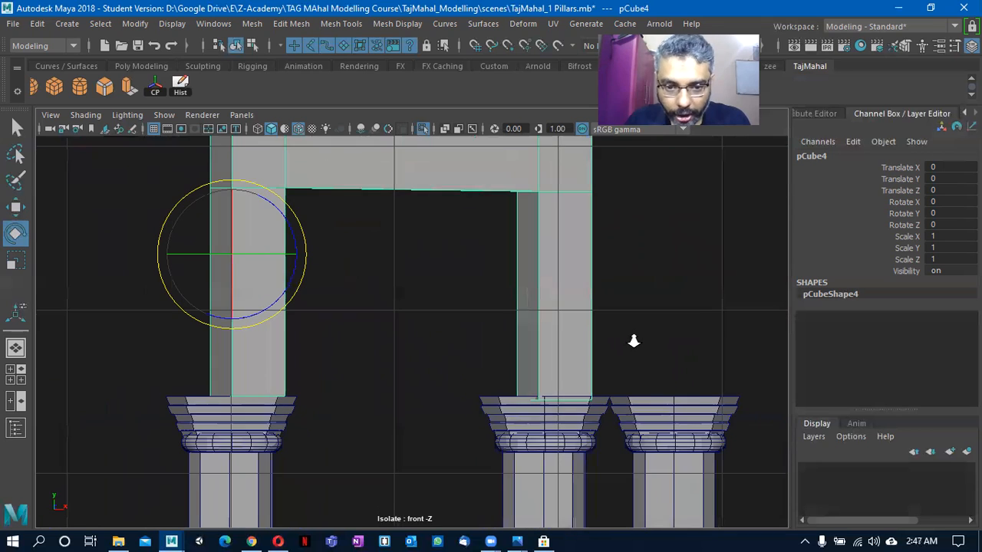
pyautogui.press('space')
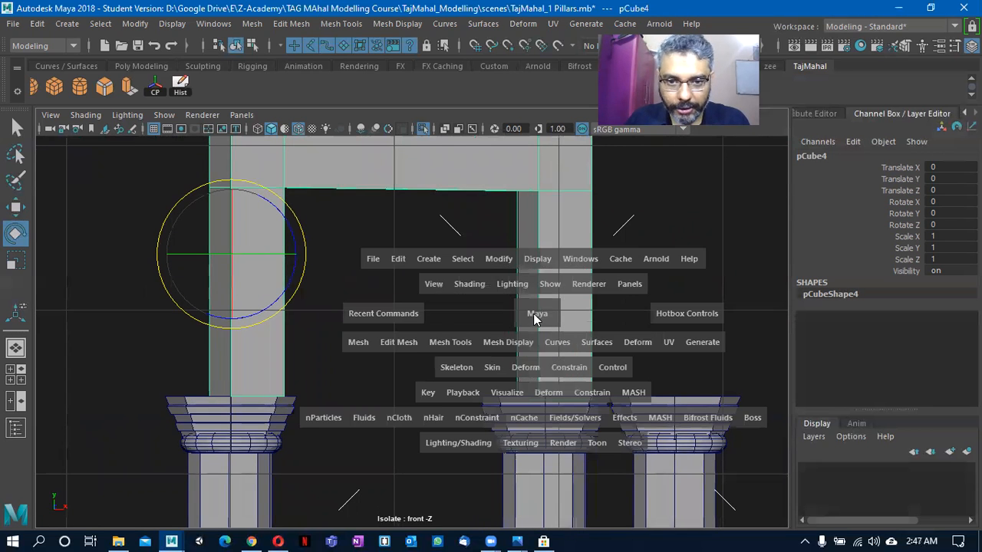
# Move the spare frame beside the pillars vertically to a Translate Y of 65.689.
pyautogui.scroll(-5, 499, 322)
pyautogui.keyDown('alt'); pyautogui.moveTo(532, 345); pyautogui.dragTo(783, 321, button='right'); pyautogui.keyUp('alt')
pyautogui.keyDown('alt'); pyautogui.moveTo(782, 321); pyautogui.dragTo(447, 325, button='middle'); pyautogui.keyUp('alt')
pyautogui.keyDown('alt'); pyautogui.moveTo(448, 324); pyautogui.dragTo(413, 206, button='right'); pyautogui.keyUp('alt')
pyautogui.moveTo(413, 206); pyautogui.dragTo(433, 326)
pyautogui.press('f')
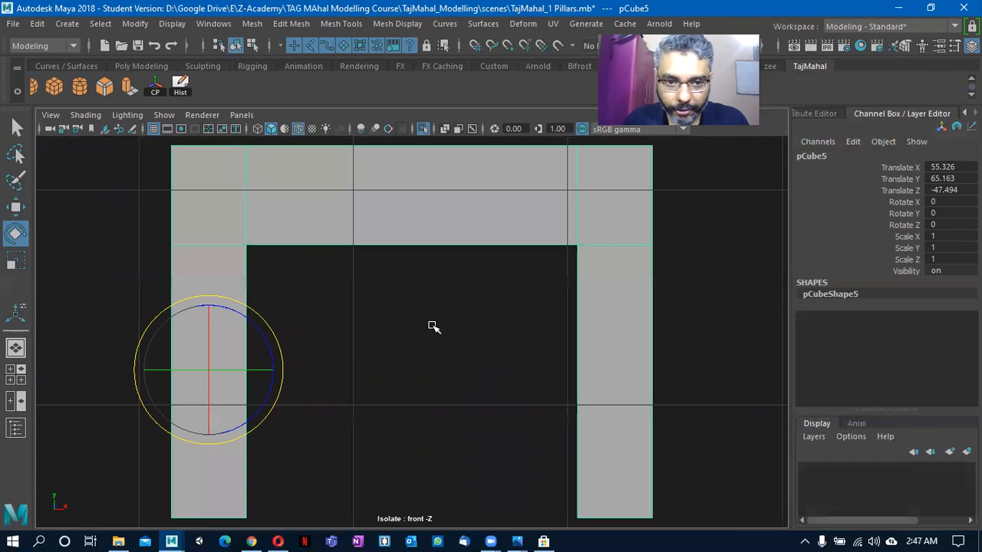
pyautogui.press('w')
pyautogui.moveTo(208, 299); pyautogui.dragTo(212, 349)
pyautogui.keyDown('alt'); pyautogui.moveTo(247, 381); pyautogui.dragTo(246, 275, button='middle'); pyautogui.keyUp('alt')
pyautogui.moveTo(207, 235); pyautogui.dragTo(224, 84)
pyautogui.keyDown('alt'); pyautogui.moveTo(204, 276); pyautogui.dragTo(443, 315, button='middle'); pyautogui.keyUp('alt')
pyautogui.keyDown('alt'); pyautogui.moveTo(443, 315); pyautogui.dragTo(299, 328, button='right'); pyautogui.keyUp('alt')
pyautogui.keyDown('alt'); pyautogui.moveTo(299, 328); pyautogui.dragTo(486, 321, button='middle'); pyautogui.keyUp('alt')
pyautogui.keyDown('alt'); pyautogui.moveTo(486, 321); pyautogui.dragTo(555, 345, button='right'); pyautogui.keyUp('alt')
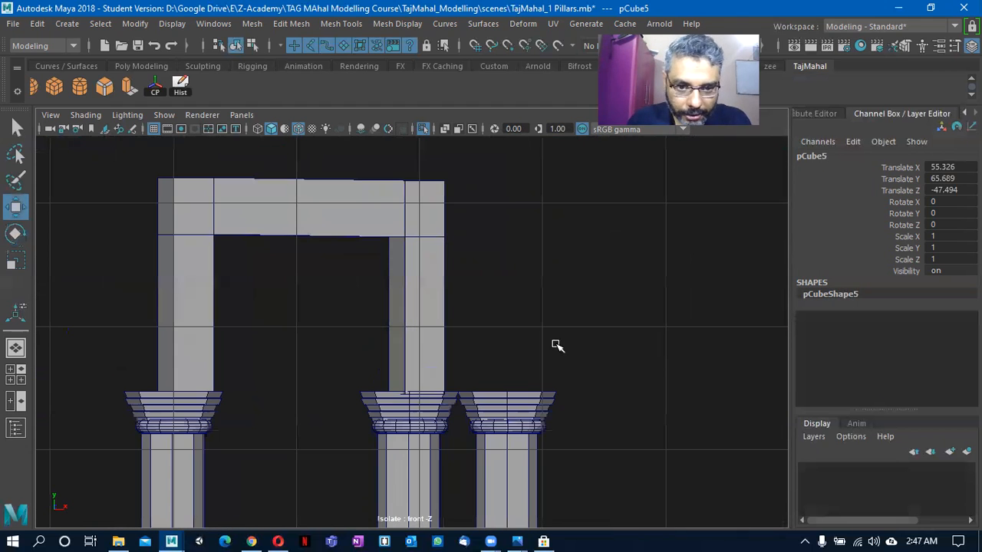
# Undo the recent edits back through the frame's duplication to before its transformations were frozen.
pyautogui.click(402, 325)
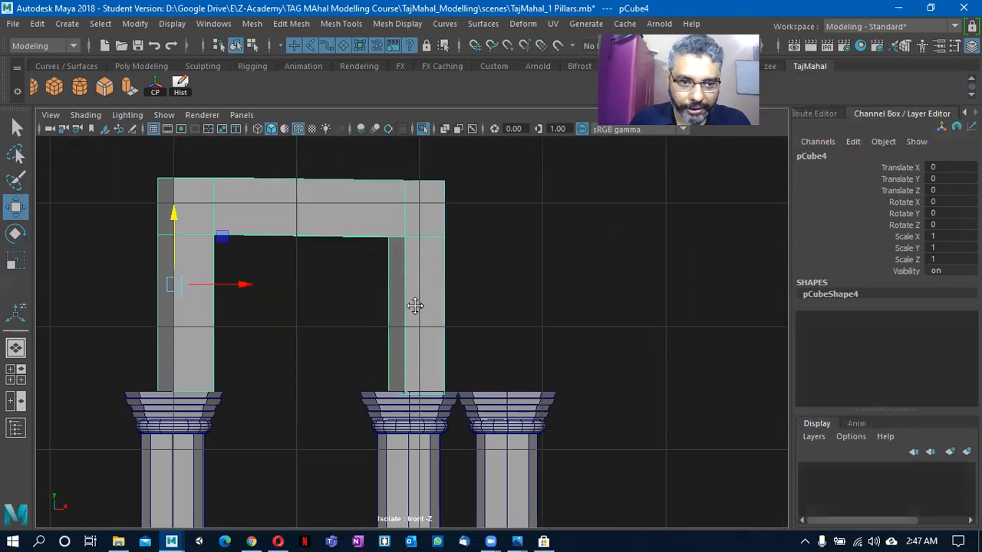
pyautogui.keyDown('alt'); pyautogui.moveTo(416, 305); pyautogui.dragTo(468, 340, button='middle'); pyautogui.keyUp('alt')
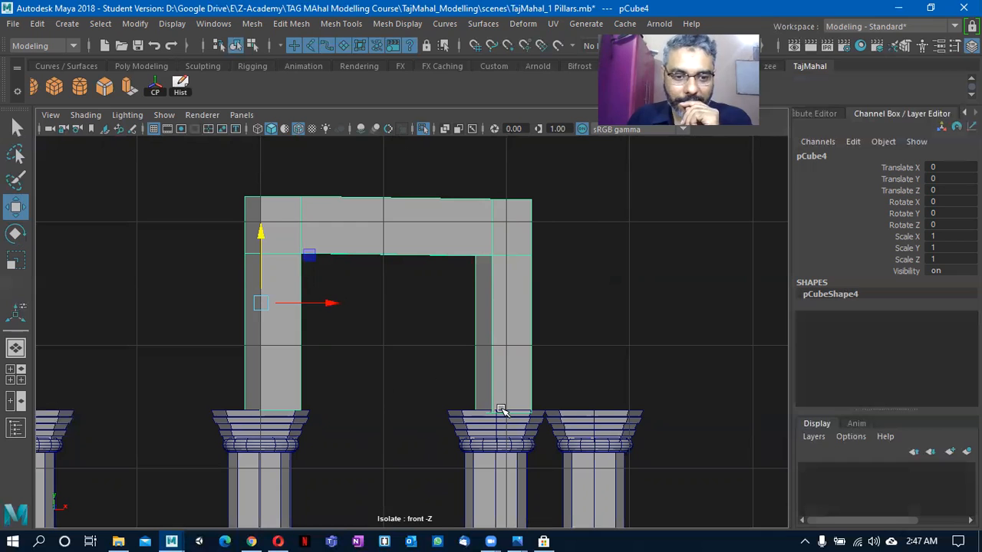
pyautogui.keyDown('alt'); pyautogui.moveTo(587, 381); pyautogui.dragTo(588, 359, button='middle'); pyautogui.keyUp('alt')
pyautogui.scroll(2, 587, 358)
pyautogui.keyDown('alt'); pyautogui.moveTo(588, 358); pyautogui.dragTo(394, 340, button='right'); pyautogui.keyUp('alt')
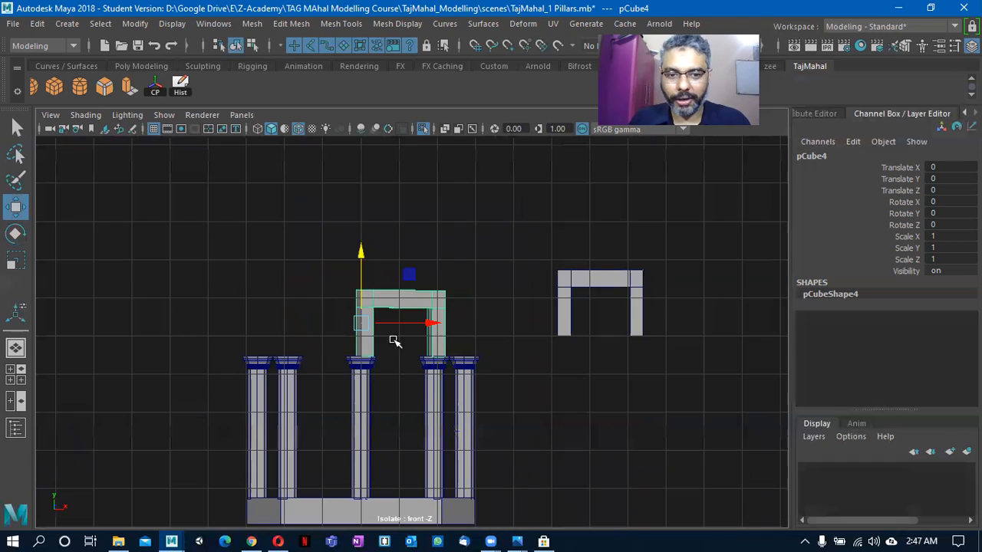
pyautogui.keyDown('alt'); pyautogui.moveTo(579, 357); pyautogui.dragTo(597, 365, button='right'); pyautogui.keyUp('alt')
pyautogui.hotkey('ctrl', 'z')
pyautogui.hotkey('ctrl', 'z')
pyautogui.hotkey('ctrl', 'z')
pyautogui.hotkey('ctrl', 'z')
pyautogui.hotkey('ctrl', 'z')
pyautogui.hotkey('ctrl', 'z')
pyautogui.hotkey('ctrl', 'z')
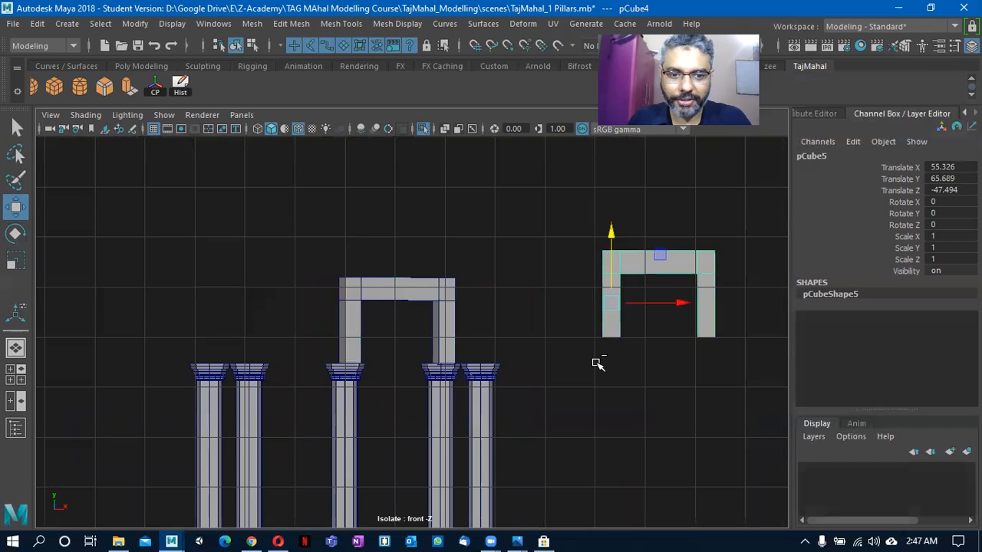
pyautogui.hotkey('ctrl', 'z')
pyautogui.hotkey('ctrl', 'z')
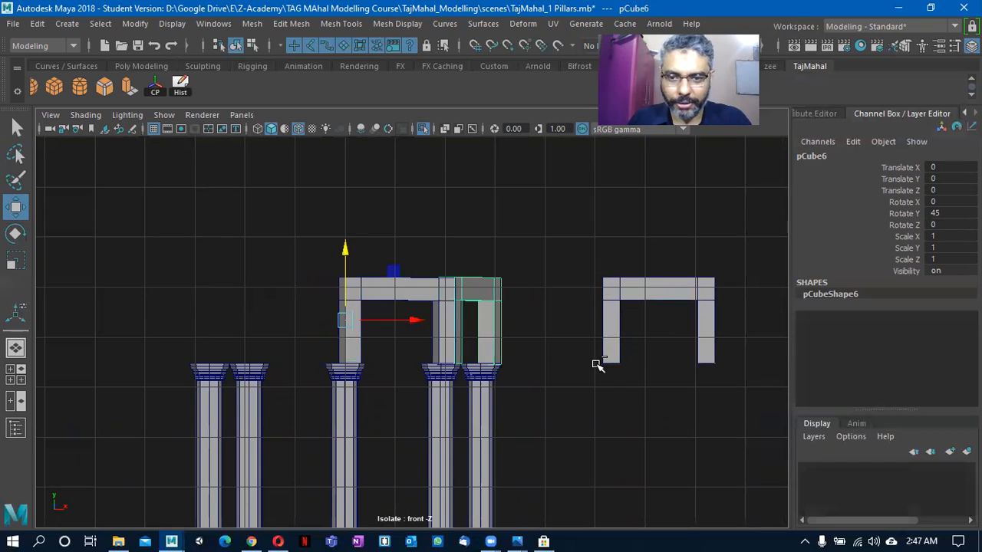
pyautogui.hotkey('shift', 'z')
pyautogui.hotkey('ctrl', 'z')
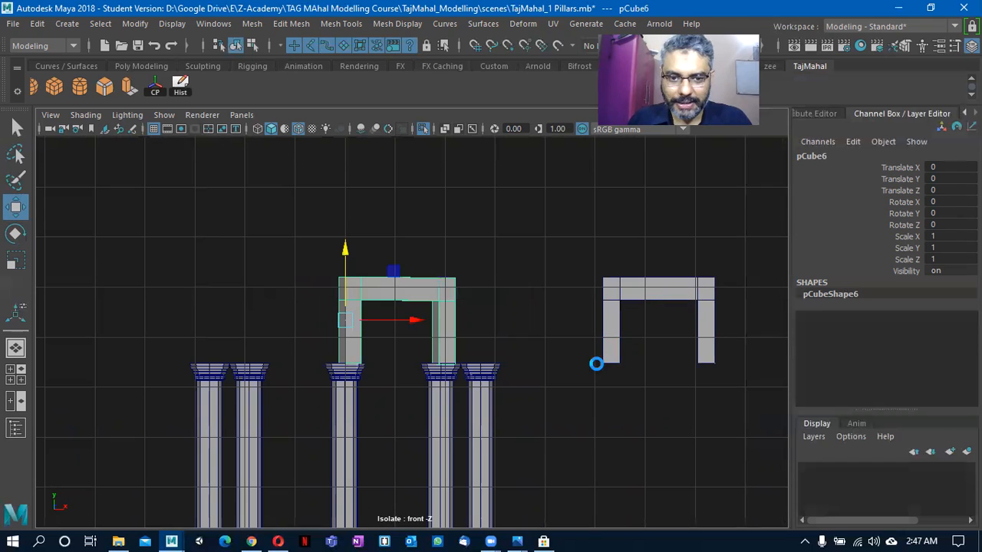
pyautogui.hotkey('ctrl', 'z')
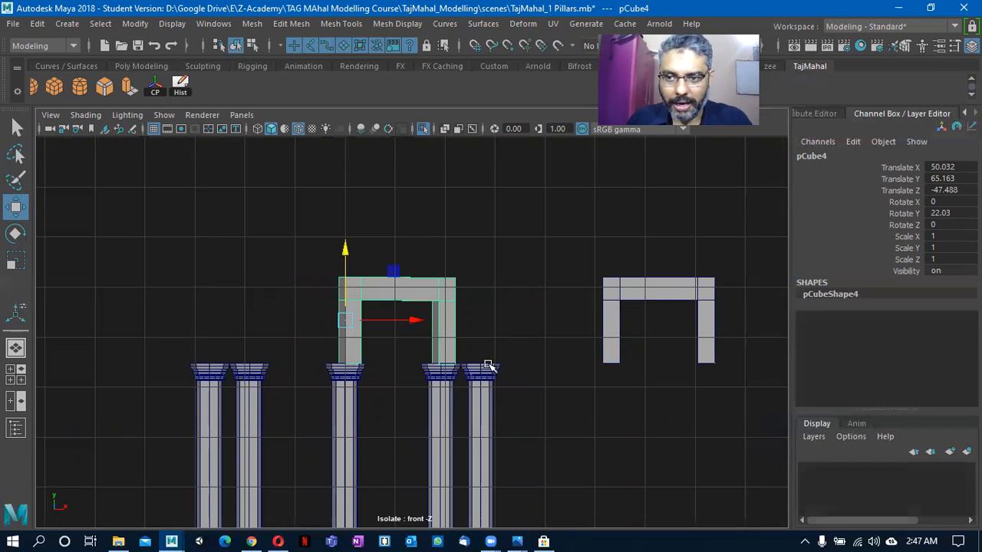
# Undo the frame edits back to before the vertices of its right-hand upright were shifted along the beam.
pyautogui.scroll(5, 471, 357)
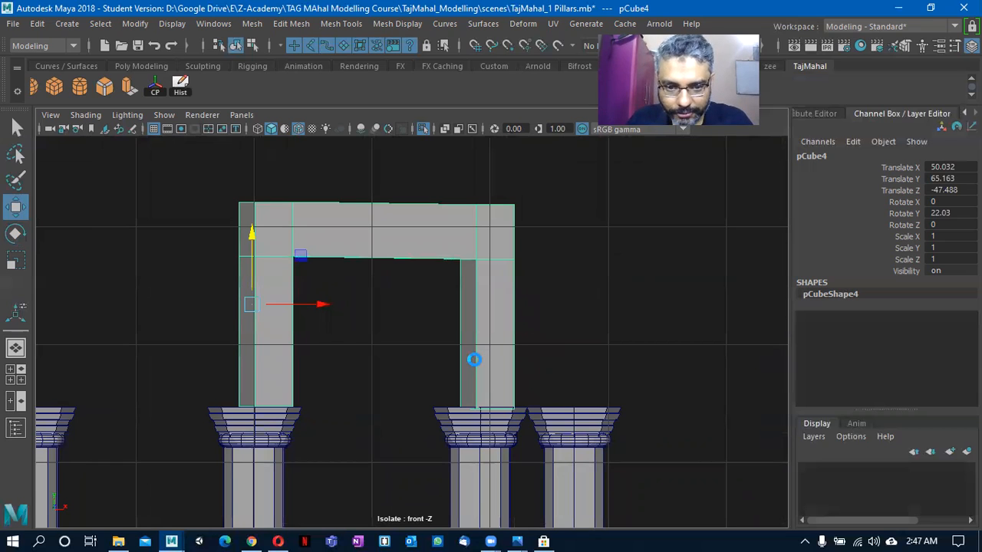
pyautogui.hotkey('ctrl', 'z')
pyautogui.hotkey('ctrl', 'z')
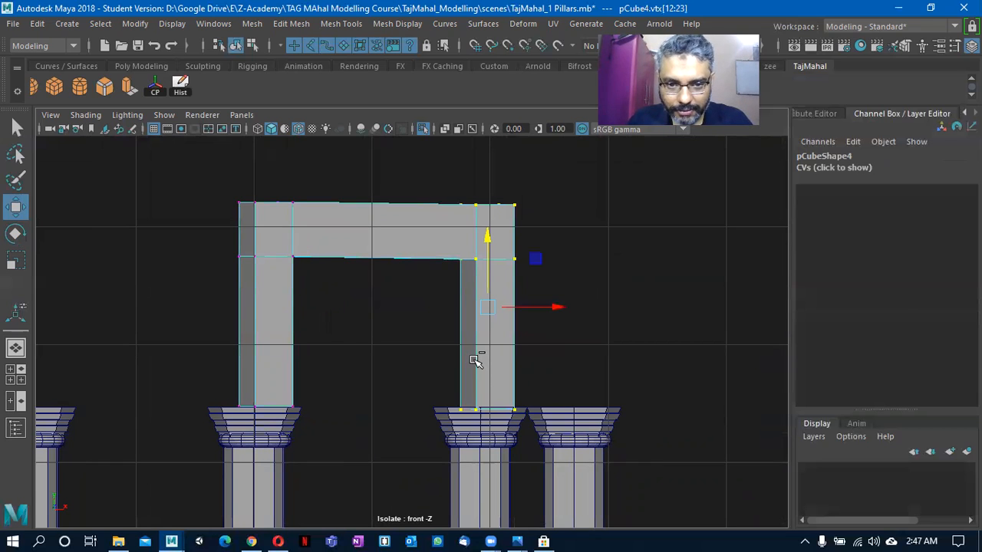
pyautogui.hotkey('ctrl', 'z')
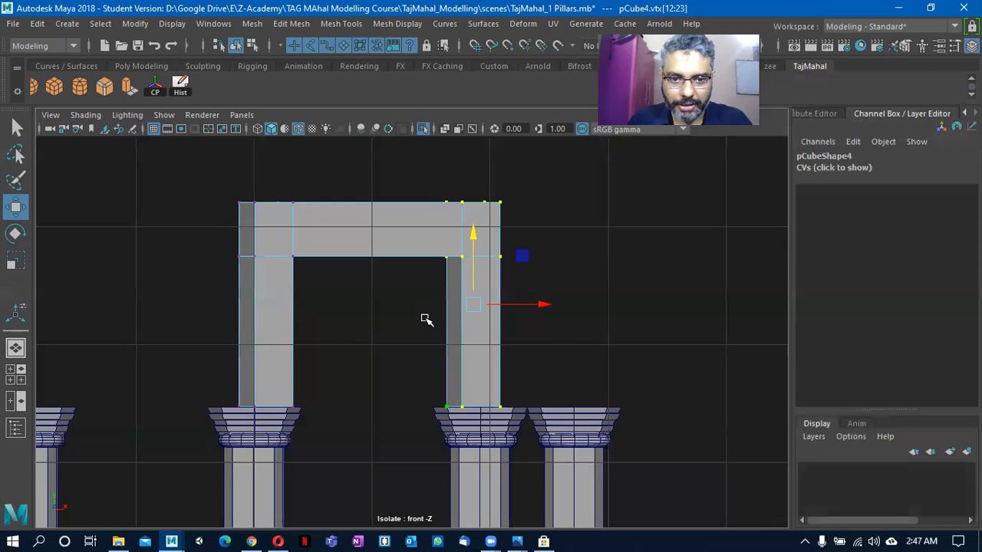
# Examine the frame's selected upright vertices and the direction of their move axes in the perspective view.
pyautogui.keyDown('alt'); pyautogui.moveTo(431, 329); pyautogui.dragTo(425, 345, button='middle'); pyautogui.keyUp('alt')
pyautogui.press('space')
pyautogui.moveTo(411, 320); pyautogui.dragTo(412, 292)
pyautogui.keyDown('alt'); pyautogui.moveTo(412, 300); pyautogui.dragTo(222, 326); pyautogui.keyUp('alt')
pyautogui.keyDown('alt'); pyautogui.moveTo(219, 325); pyautogui.dragTo(580, 381, button='right'); pyautogui.keyUp('alt')
pyautogui.keyDown('alt'); pyautogui.moveTo(453, 366); pyautogui.dragTo(522, 359); pyautogui.keyUp('alt')
pyautogui.keyDown('alt'); pyautogui.moveTo(364, 348); pyautogui.dragTo(211, 338, button='right'); pyautogui.keyUp('alt')
pyautogui.keyDown('alt'); pyautogui.moveTo(345, 334); pyautogui.dragTo(465, 294); pyautogui.keyUp('alt')
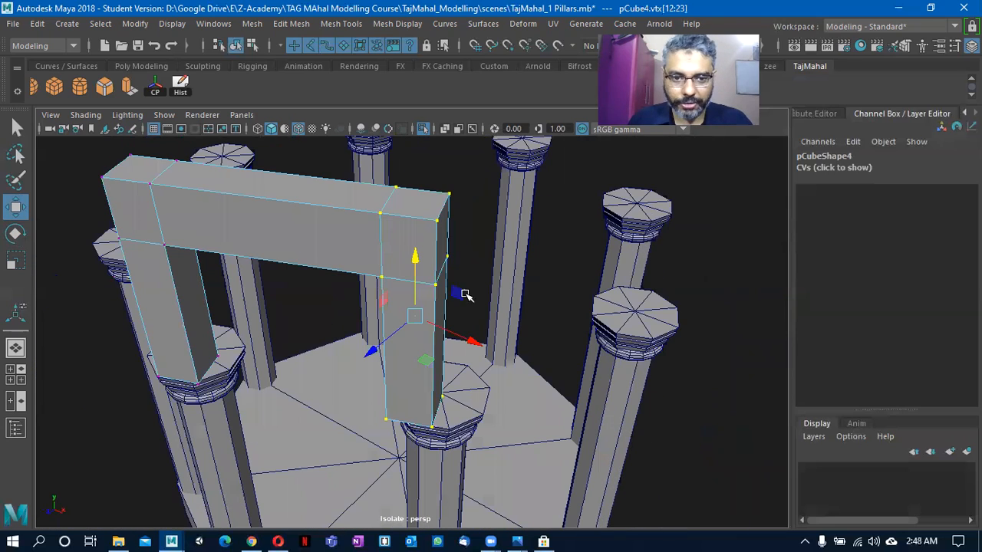
pyautogui.moveTo(491, 345); pyautogui.dragTo(508, 329)
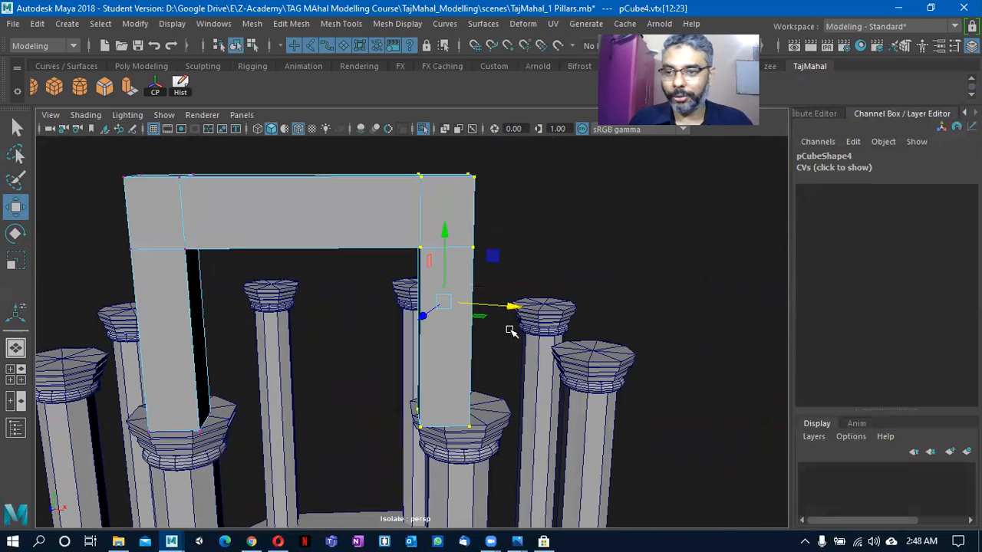
# Open the Move tool settings, reset the tool, and set its Axis Orientation to Component.
pyautogui.click(972, 45)
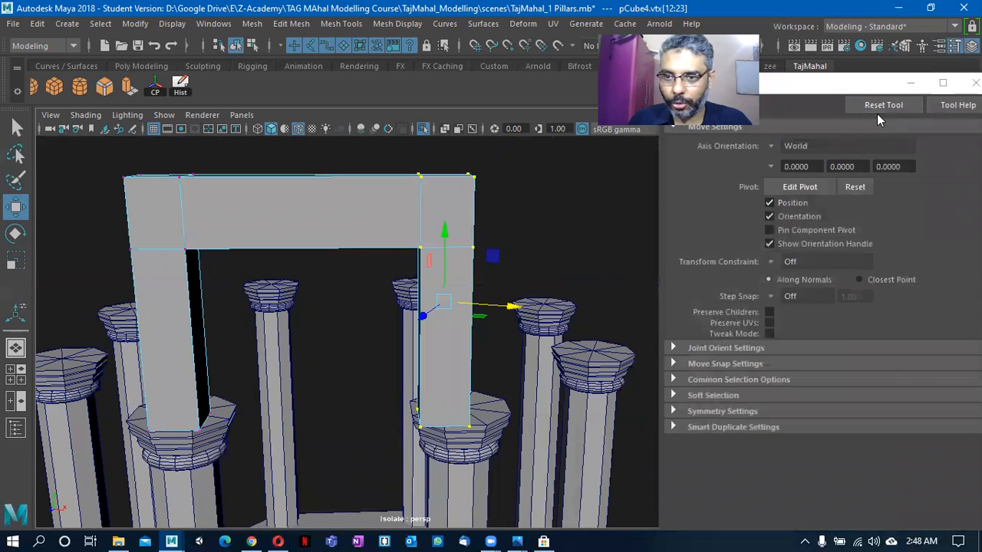
pyautogui.click(882, 108)
pyautogui.click(790, 147)
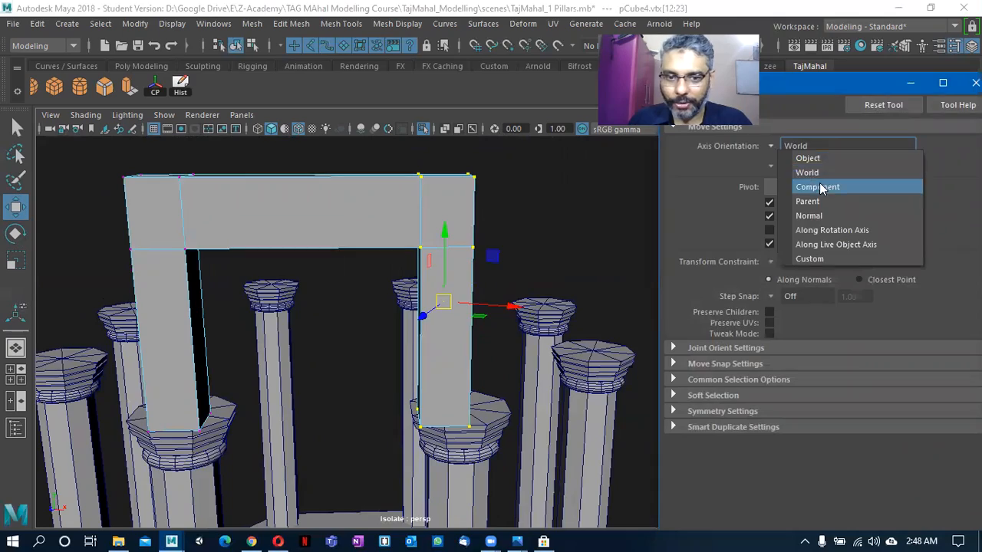
pyautogui.click(806, 187)
pyautogui.moveTo(346, 314)
pyautogui.keyDown('alt'); pyautogui.mouseDown()
pyautogui.moveTo(228, 366)
pyautogui.moveTo(213, 391)
pyautogui.moveTo(205, 381)
pyautogui.moveTo(335, 355)
pyautogui.moveTo(366, 390)
pyautogui.moveTo(344, 402)
pyautogui.moveTo(325, 322)
pyautogui.moveTo(350, 317)
pyautogui.moveTo(319, 316)
pyautogui.moveTo(330, 315)
pyautogui.mouseUp(); pyautogui.keyUp('alt')
pyautogui.keyDown('alt'); pyautogui.moveTo(499, 300); pyautogui.dragTo(532, 285); pyautogui.keyUp('alt')
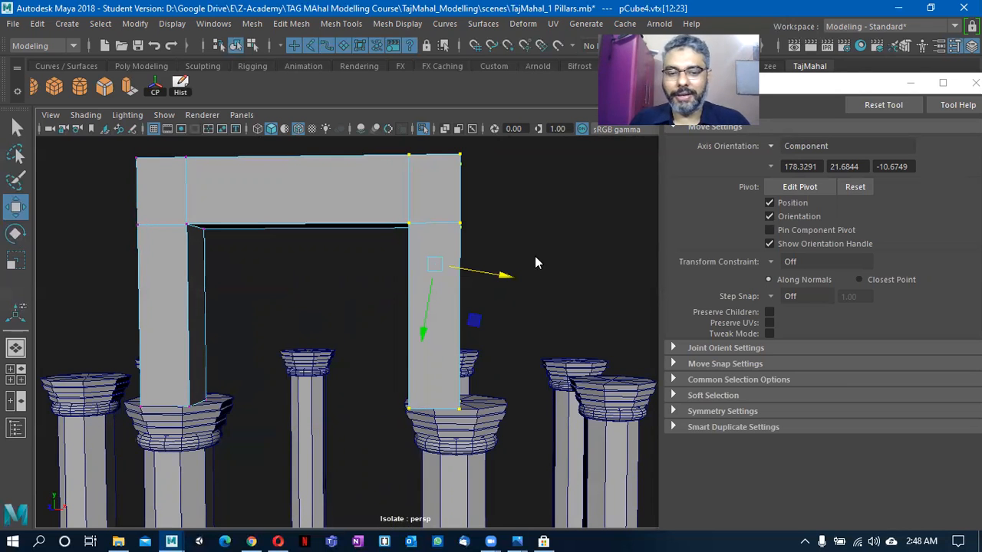
# Check the move axes against the beam in the top view, then reset the Move tool and reapply the Component orientation.
pyautogui.press('space')
pyautogui.moveTo(535, 258); pyautogui.dragTo(484, 257)
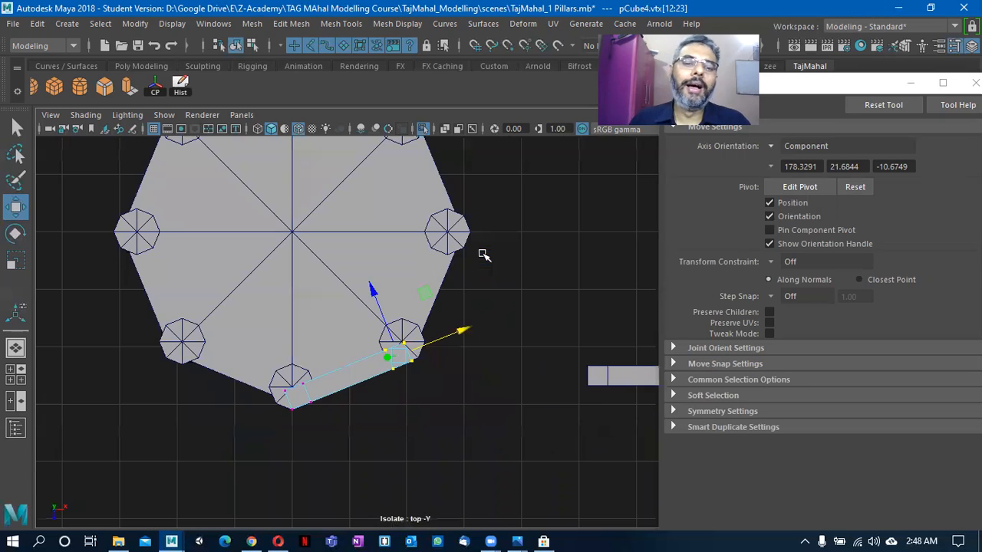
pyautogui.scroll(5, 514, 388)
pyautogui.keyDown('alt'); pyautogui.moveTo(514, 388); pyautogui.dragTo(526, 341, button='middle'); pyautogui.keyUp('alt')
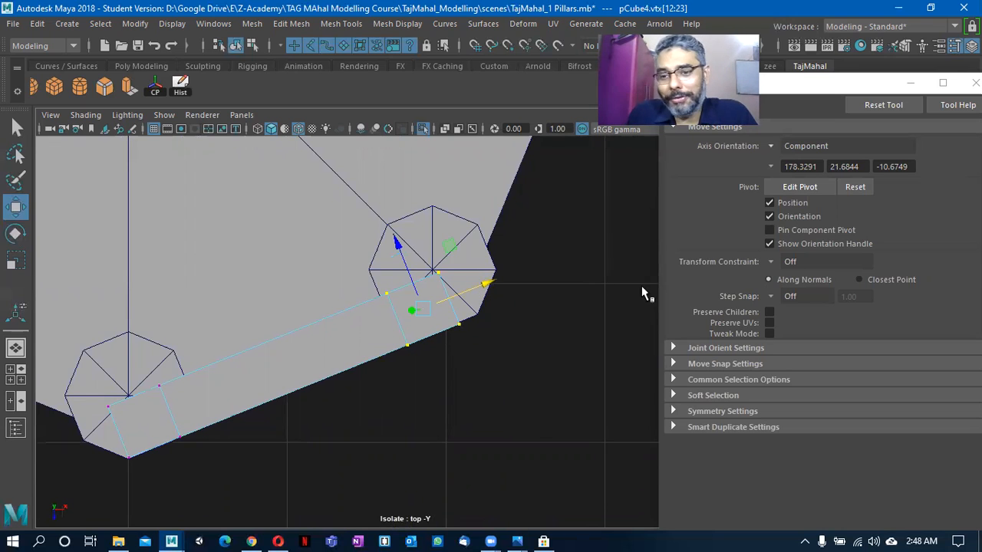
pyautogui.click(884, 105)
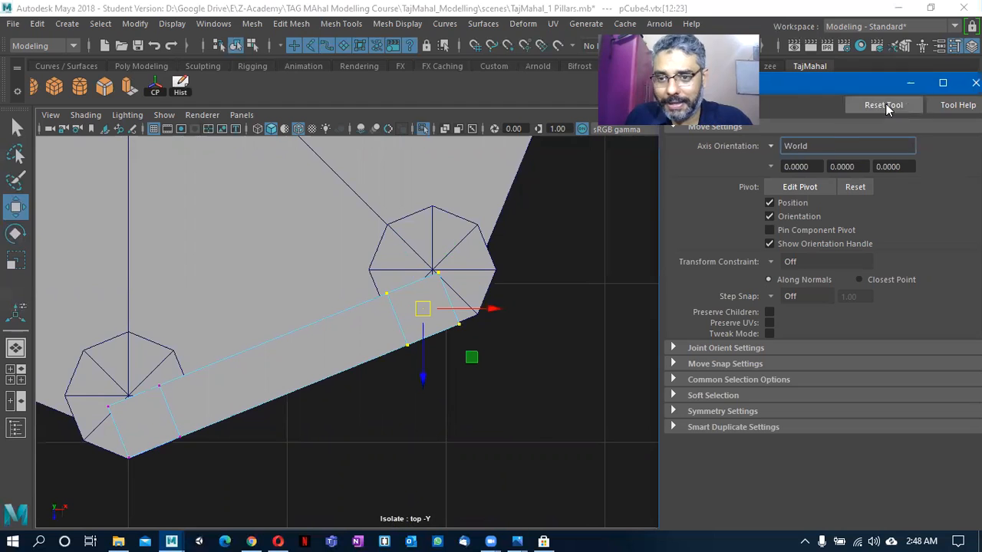
pyautogui.click(770, 147)
pyautogui.click(798, 182)
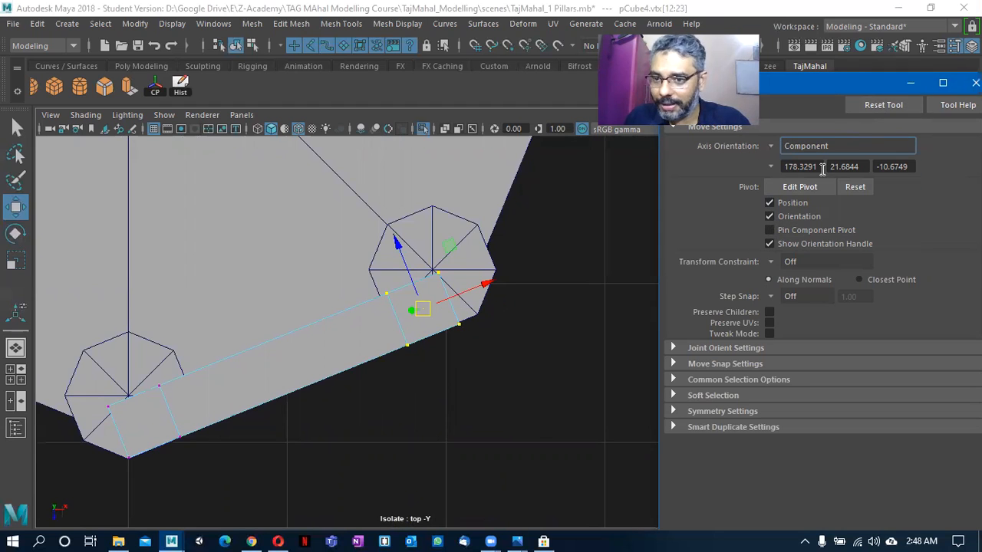
# Set the Move tool's Axis Orientation to World and check the upright's move axes in the perspective view.
pyautogui.scroll(3, 373, 335)
pyautogui.press('space')
pyautogui.moveTo(481, 300); pyautogui.dragTo(482, 295)
pyautogui.keyDown('alt'); pyautogui.moveTo(463, 342); pyautogui.dragTo(474, 402); pyautogui.keyUp('alt')
pyautogui.click(770, 145)
pyautogui.click(798, 162)
pyautogui.keyDown('alt'); pyautogui.moveTo(551, 330); pyautogui.dragTo(527, 374); pyautogui.keyUp('alt')
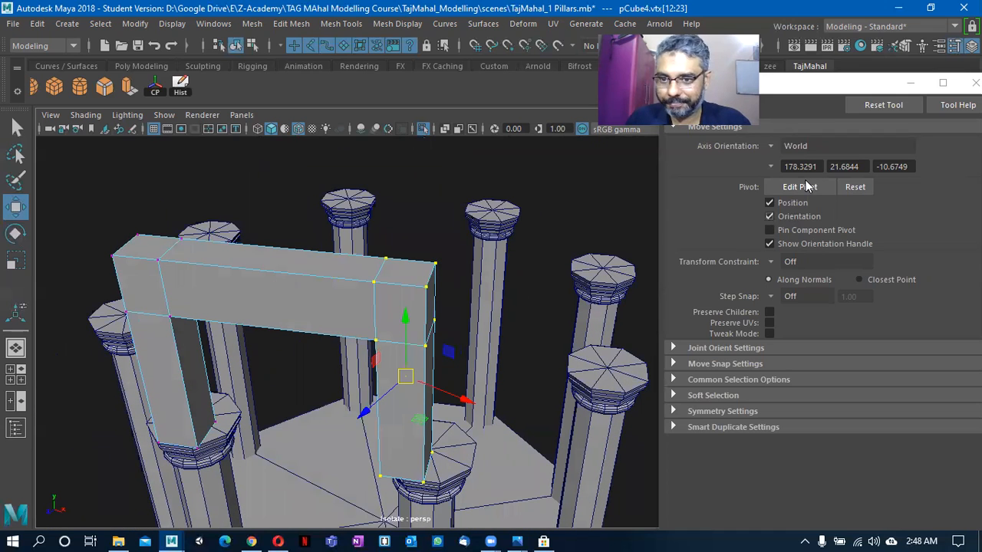
pyautogui.keyDown('alt'); pyautogui.moveTo(464, 308); pyautogui.dragTo(499, 295); pyautogui.keyUp('alt')
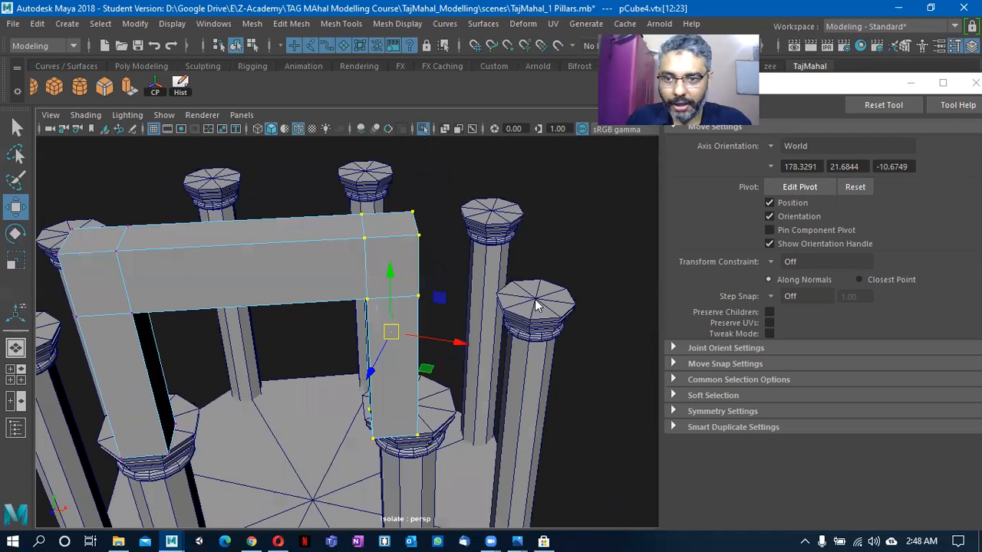
# Reset the Move tool and, in the top view, move the selected upright vertices along the beam to the octagon's corner.
pyautogui.click(892, 110)
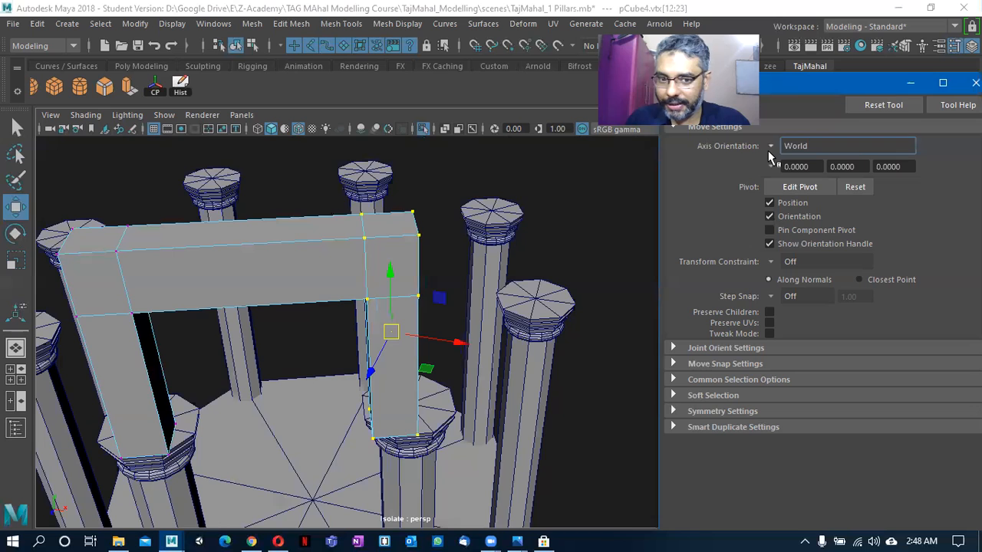
pyautogui.keyDown('alt'); pyautogui.moveTo(473, 302); pyautogui.dragTo(394, 363); pyautogui.keyUp('alt')
pyautogui.press('space')
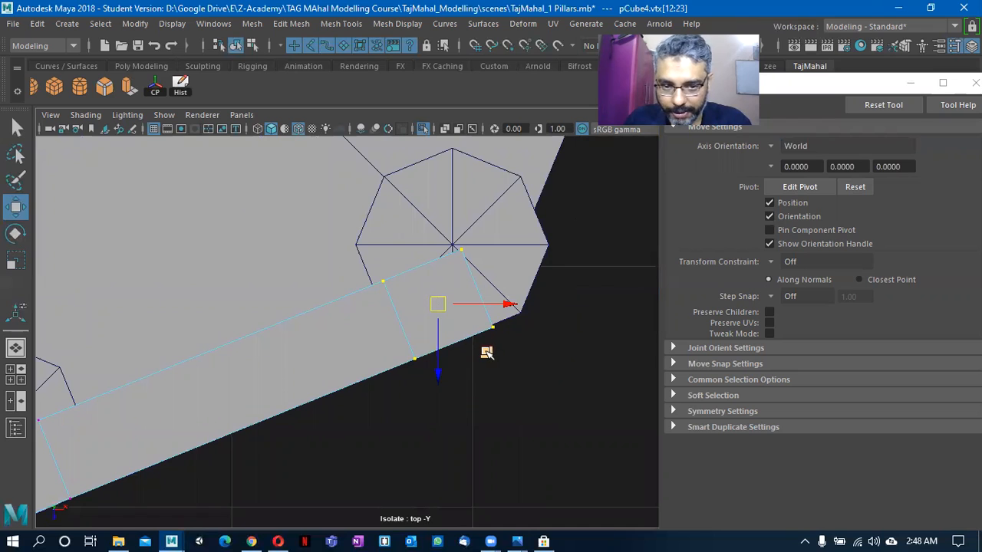
pyautogui.moveTo(487, 353); pyautogui.dragTo(511, 341, button='middle')
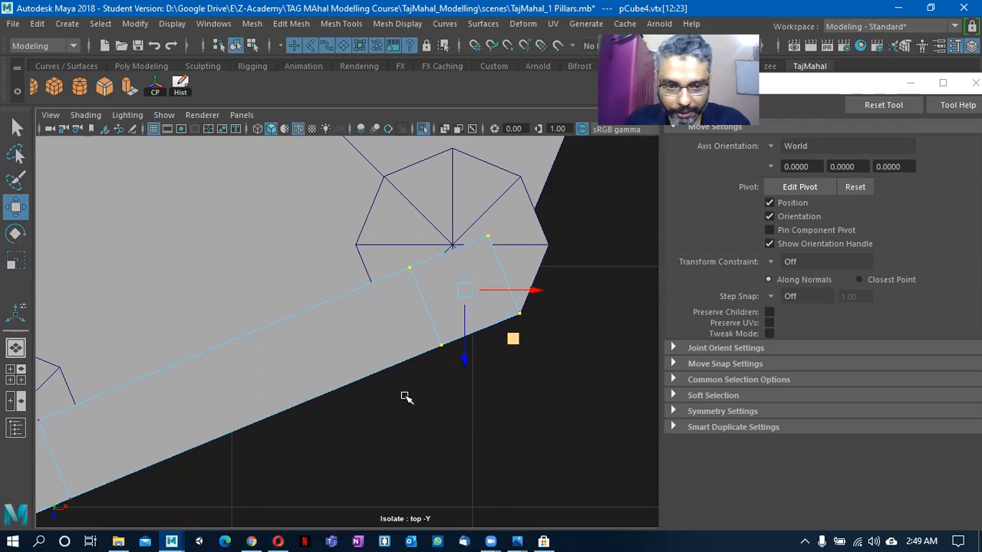
pyautogui.keyDown('alt'); pyautogui.moveTo(406, 397); pyautogui.dragTo(528, 333, button='middle'); pyautogui.keyUp('alt')
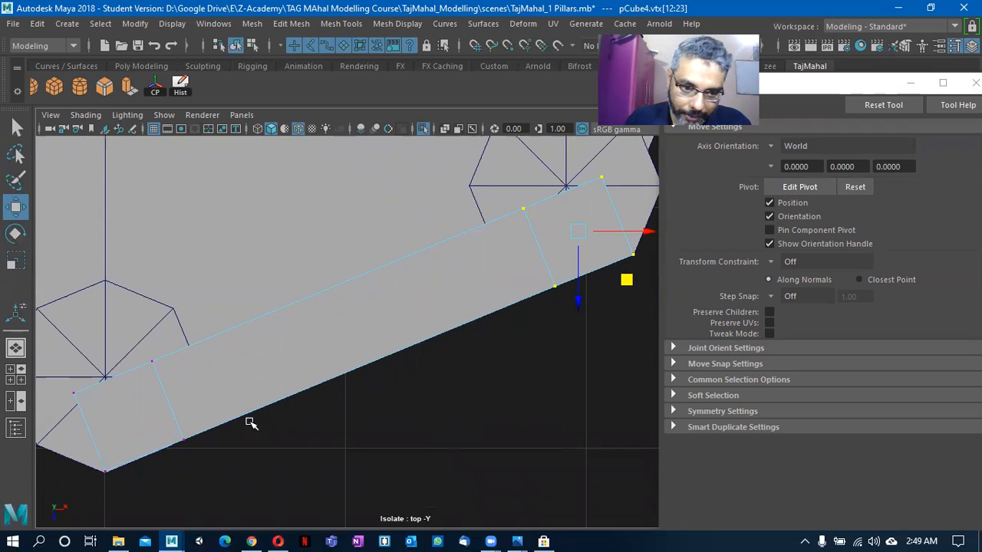
pyautogui.keyDown('alt'); pyautogui.moveTo(575, 243); pyautogui.dragTo(533, 256, button='middle'); pyautogui.keyUp('alt')
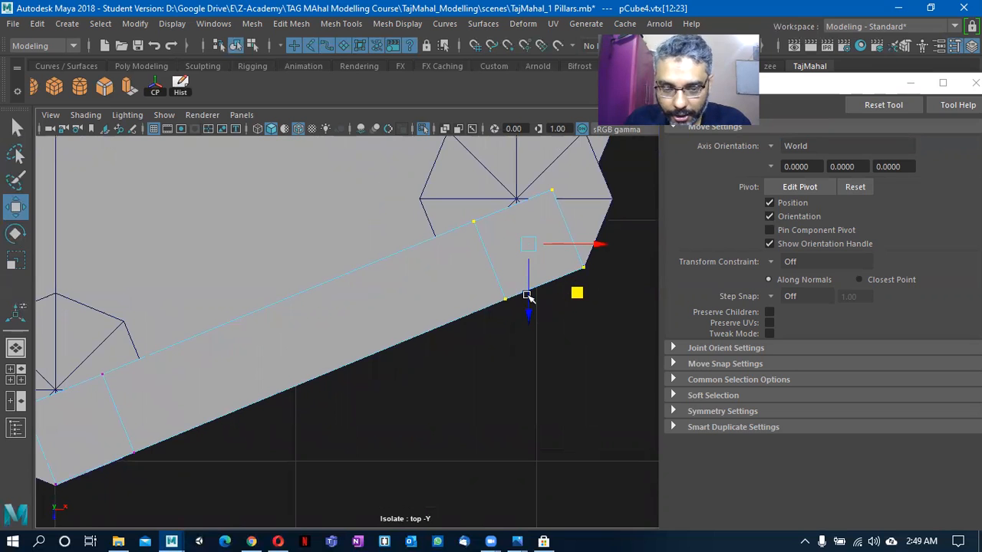
pyautogui.keyDown('alt'); pyautogui.moveTo(508, 292); pyautogui.dragTo(484, 294, button='middle'); pyautogui.keyUp('alt')
# Examine the frame's end corners against the octagonal outline in wireframe at both pillars in the top view.
pyautogui.press('4')
pyautogui.keyDown('alt'); pyautogui.moveTo(425, 296); pyautogui.dragTo(673, 323, button='right'); pyautogui.keyUp('alt')
pyautogui.keyDown('alt'); pyautogui.moveTo(435, 367); pyautogui.dragTo(325, 427, button='middle'); pyautogui.keyUp('alt')
pyautogui.keyDown('alt'); pyautogui.moveTo(326, 427); pyautogui.dragTo(554, 344, button='right'); pyautogui.keyUp('alt')
pyautogui.keyDown('alt'); pyautogui.moveTo(513, 331); pyautogui.dragTo(407, 342, button='middle'); pyautogui.keyUp('alt')
pyautogui.keyDown('alt'); pyautogui.moveTo(407, 343); pyautogui.dragTo(568, 351, button='right'); pyautogui.keyUp('alt')
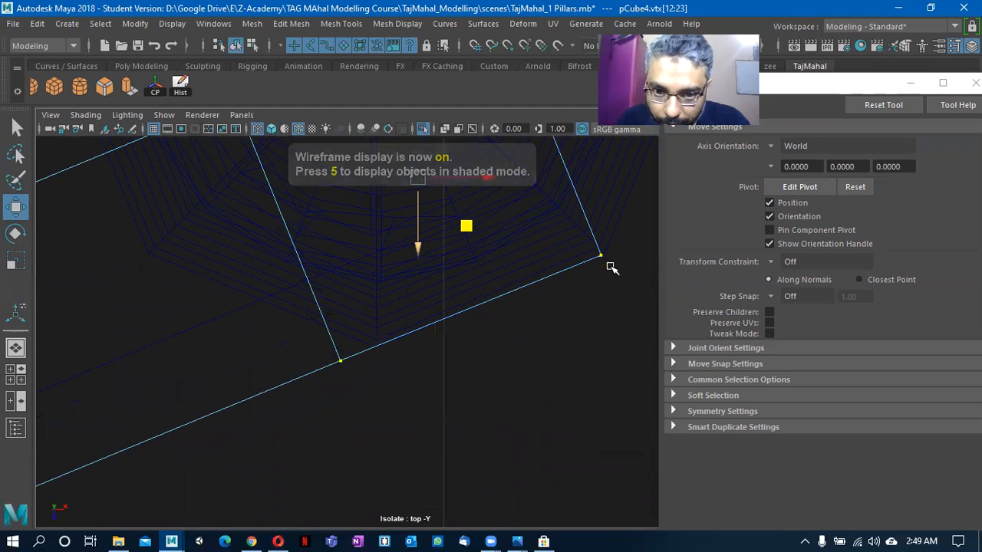
pyautogui.keyDown('alt'); pyautogui.moveTo(565, 318); pyautogui.dragTo(199, 360, button='right'); pyautogui.keyUp('alt')
pyautogui.keyDown('alt'); pyautogui.moveTo(213, 403); pyautogui.dragTo(546, 273, button='middle'); pyautogui.keyUp('alt')
pyautogui.keyDown('alt'); pyautogui.moveTo(407, 309); pyautogui.dragTo(660, 337, button='right'); pyautogui.keyUp('alt')
pyautogui.keyDown('alt'); pyautogui.moveTo(540, 365); pyautogui.dragTo(427, 420, button='middle'); pyautogui.keyUp('alt')
pyautogui.keyDown('alt'); pyautogui.moveTo(552, 368); pyautogui.dragTo(782, 345, button='right'); pyautogui.keyUp('alt')
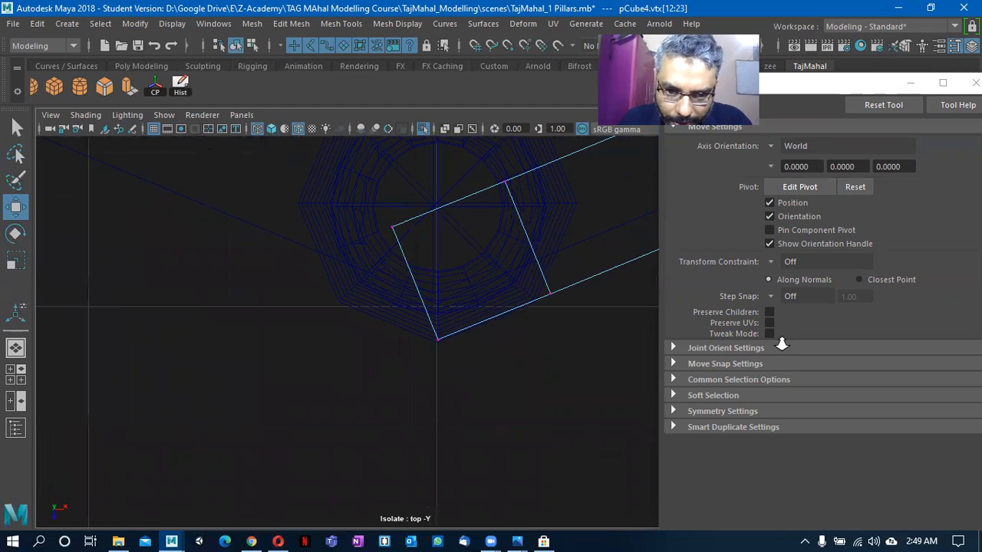
pyautogui.keyDown('alt'); pyautogui.moveTo(498, 293); pyautogui.dragTo(514, 106, button='right'); pyautogui.keyUp('alt')
# Return to the shaded perspective view, reset the Move tool, and close its settings window.
pyautogui.moveTo(486, 307)
pyautogui.keyDown('alt'); pyautogui.mouseDown()
pyautogui.moveTo(398, 340)
pyautogui.moveTo(403, 307)
pyautogui.moveTo(382, 331)
pyautogui.moveTo(284, 325)
pyautogui.moveTo(292, 330)
pyautogui.mouseUp(); pyautogui.keyUp('alt')
pyautogui.press('space')
pyautogui.press('5')
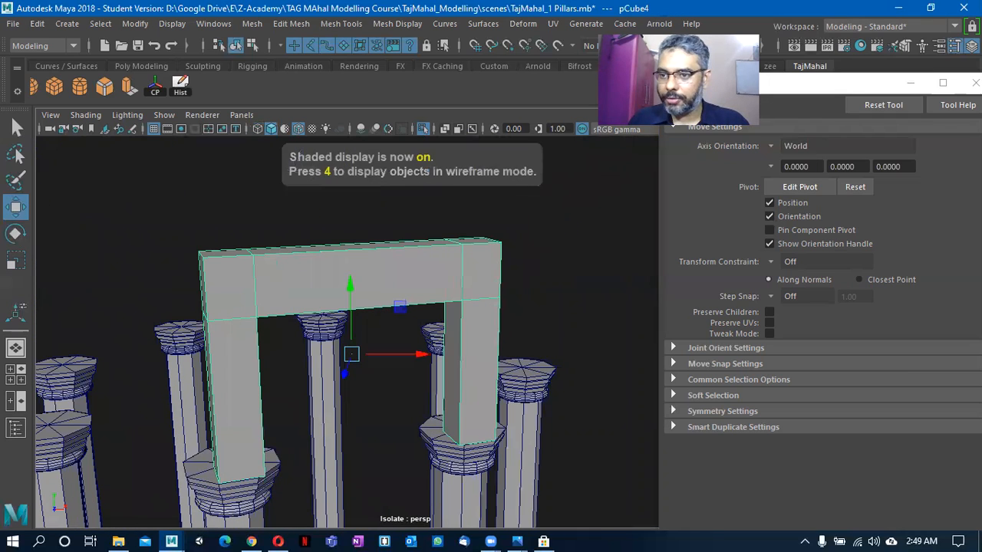
pyautogui.click(869, 104)
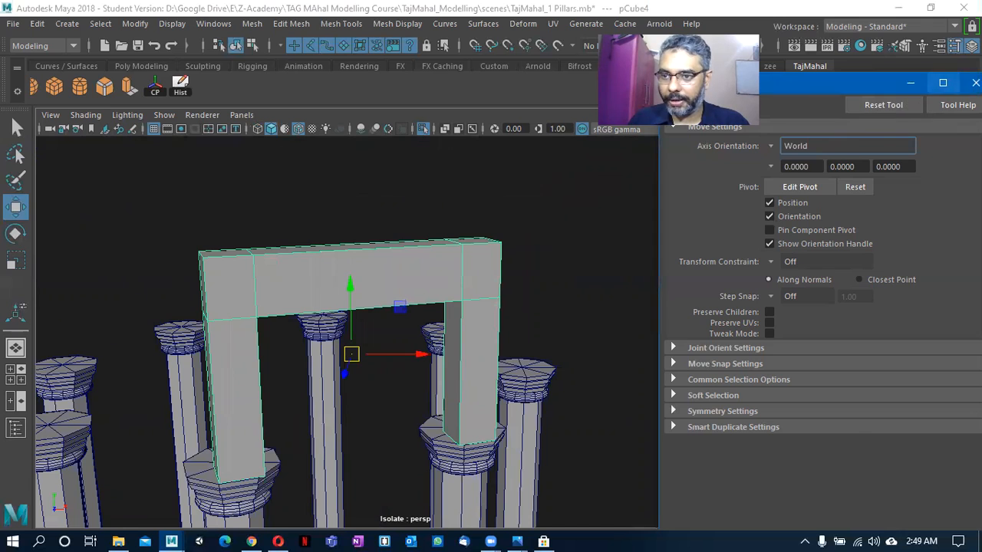
pyautogui.click(975, 83)
pyautogui.keyDown('alt'); pyautogui.moveTo(668, 307); pyautogui.dragTo(456, 280); pyautogui.keyUp('alt')
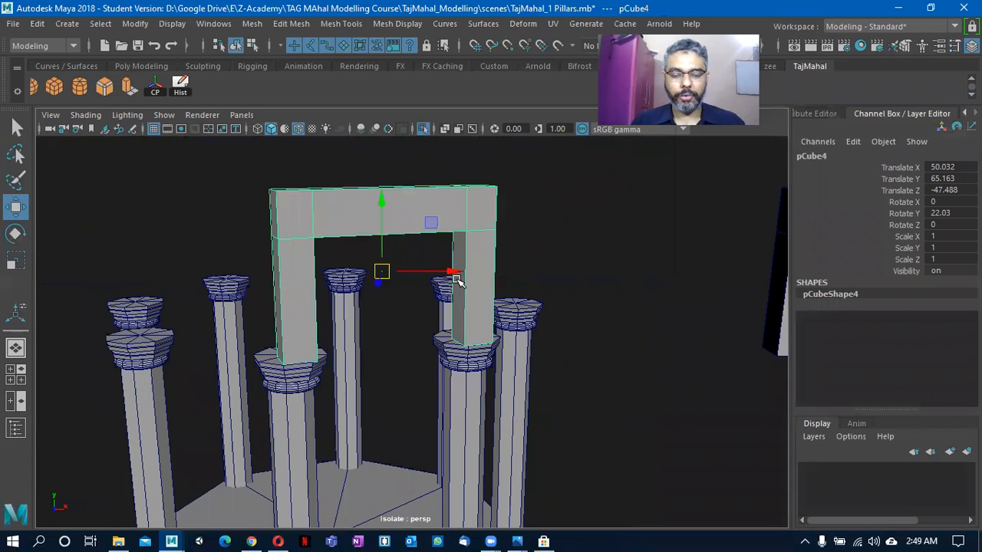
# Save the scene, accepting the student version notice.
pyautogui.keyDown('alt'); pyautogui.moveTo(455, 281); pyautogui.dragTo(565, 300); pyautogui.keyUp('alt')
pyautogui.hotkey('ctrl', 's')
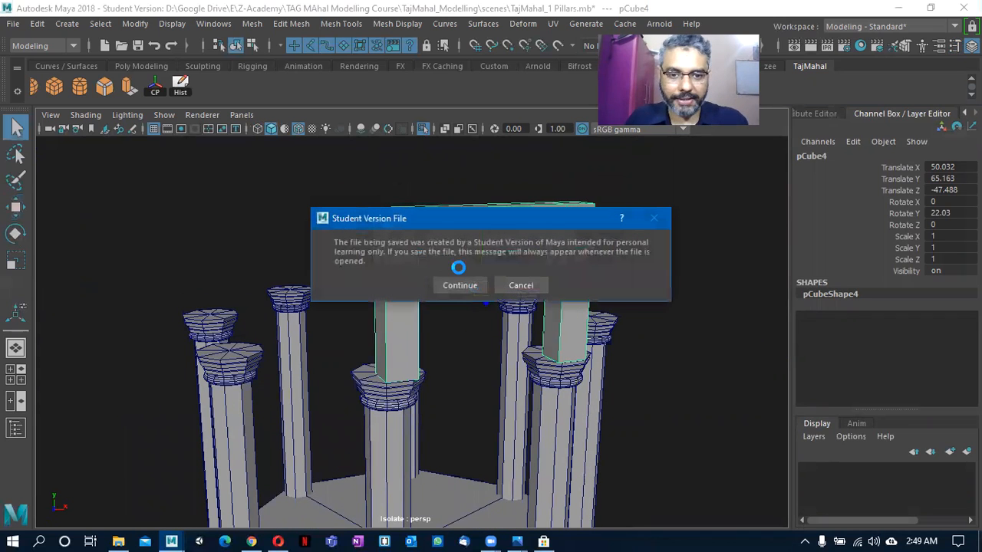
pyautogui.click(463, 285)
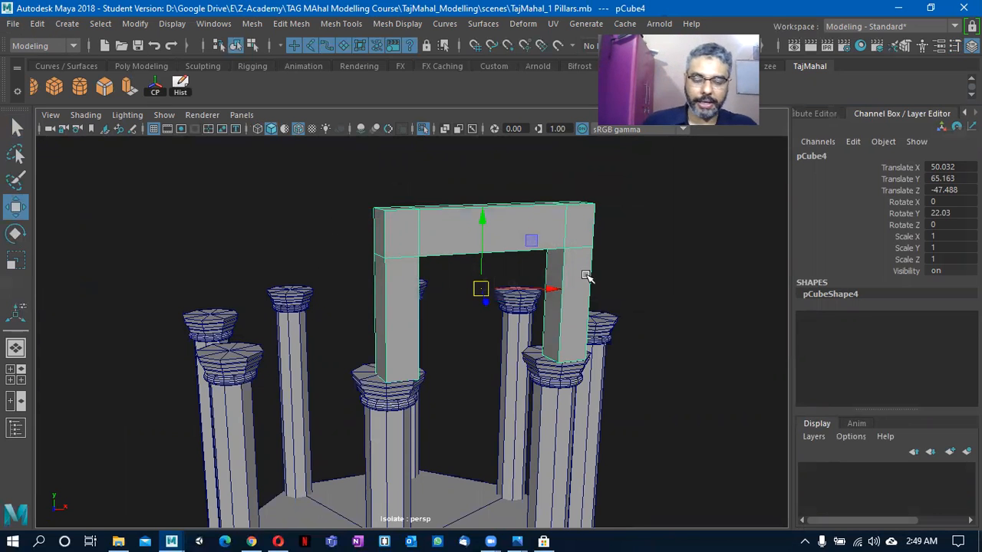
# Freeze the transformations of the corrected frame.
pyautogui.keyDown('alt'); pyautogui.moveTo(483, 252); pyautogui.dragTo(463, 250); pyautogui.keyUp('alt')
pyautogui.keyDown('alt'); pyautogui.moveTo(471, 296); pyautogui.dragTo(491, 311); pyautogui.keyUp('alt')
pyautogui.keyDown('alt'); pyautogui.moveTo(574, 292); pyautogui.dragTo(449, 295); pyautogui.keyUp('alt')
pyautogui.click(135, 24)
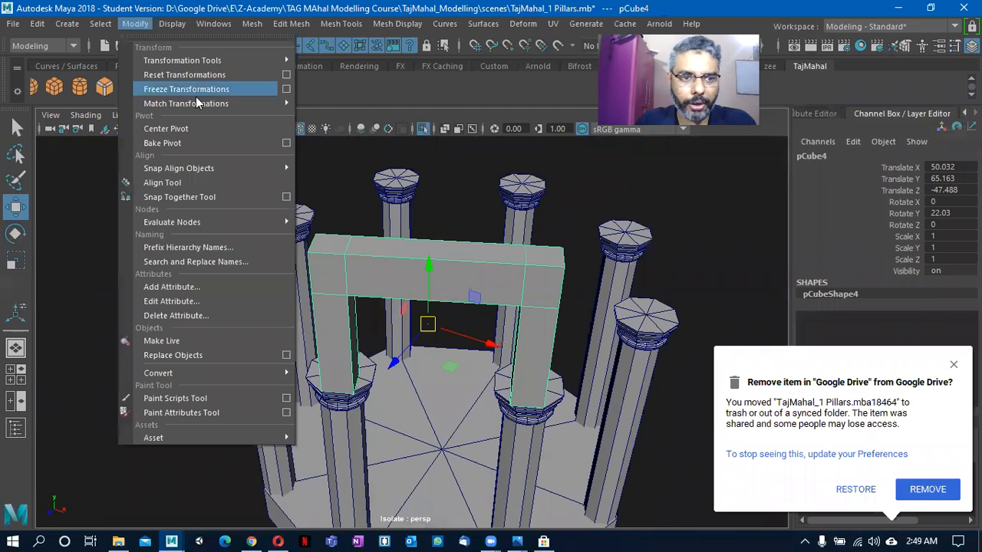
pyautogui.click(191, 88)
# In the top view, move the frame's pivot to the centre of the octagonal base.
pyautogui.scroll(-3, 487, 331)
pyautogui.keyDown('alt'); pyautogui.moveTo(486, 331); pyautogui.dragTo(415, 337); pyautogui.keyUp('alt')
pyautogui.press('space')
pyautogui.scroll(-4, 512, 376)
pyautogui.keyDown('alt'); pyautogui.moveTo(488, 281); pyautogui.dragTo(459, 354, button='middle'); pyautogui.keyUp('alt')
pyautogui.press('d')
pyautogui.moveTo(506, 491); pyautogui.dragTo(445, 336)
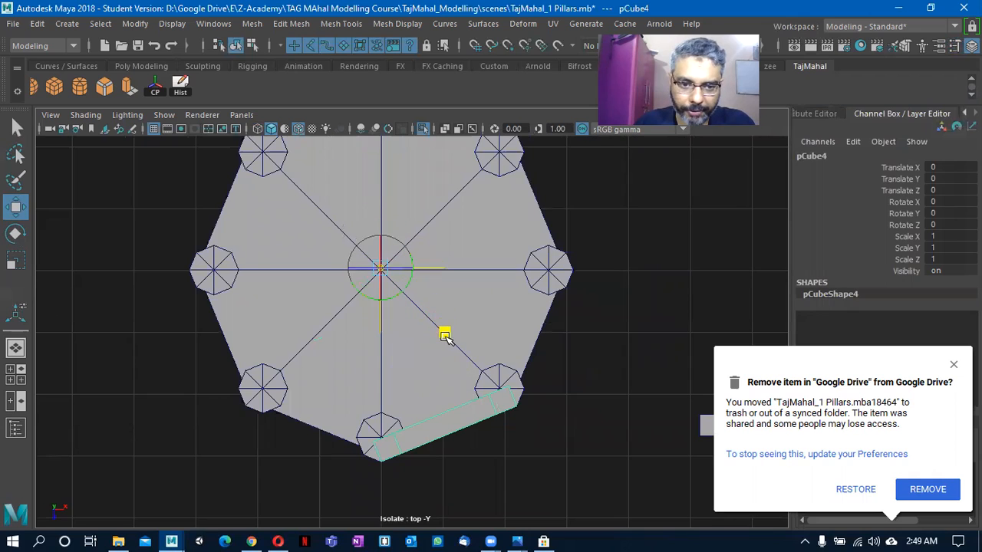
# Fine-tune the frame's pivot so it sits exactly on the octagon's centre point, and leave pivot editing.
pyautogui.scroll(5, 445, 336)
pyautogui.keyDown('alt'); pyautogui.moveTo(379, 255); pyautogui.dragTo(579, 537, button='middle'); pyautogui.keyUp('alt')
pyautogui.press('d')
pyautogui.keyDown('alt'); pyautogui.moveTo(441, 426); pyautogui.dragTo(524, 401, button='right'); pyautogui.keyUp('alt')
pyautogui.moveTo(543, 385); pyautogui.dragTo(545, 383)
pyautogui.keyDown('alt'); pyautogui.moveTo(544, 384); pyautogui.dragTo(388, 401, button='right'); pyautogui.keyUp('alt')
pyautogui.keyDown('alt'); pyautogui.moveTo(388, 401); pyautogui.dragTo(372, 381, button='middle'); pyautogui.keyUp('alt')
pyautogui.press('d')
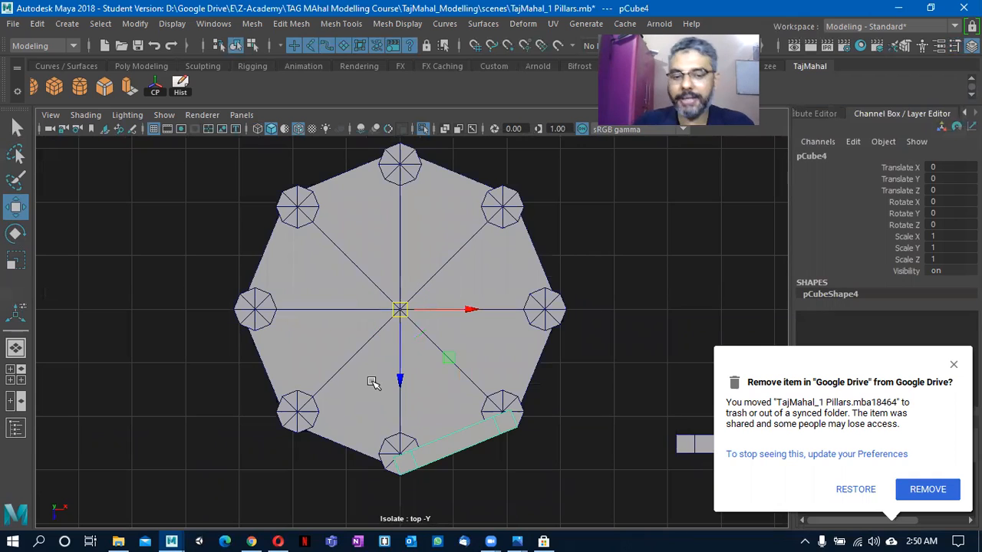
# Duplicate the frame around the octagon with Duplicate Special as 7 instances, each rotated 45 degrees in Y, and close the options.
pyautogui.keyDown('alt'); pyautogui.moveTo(380, 381); pyautogui.dragTo(415, 381, button='right'); pyautogui.keyUp('alt')
pyautogui.keyDown('alt'); pyautogui.moveTo(384, 371); pyautogui.dragTo(344, 352, button='middle'); pyautogui.keyUp('alt')
pyautogui.keyDown('alt'); pyautogui.moveTo(344, 353); pyautogui.dragTo(394, 357, button='right'); pyautogui.keyUp('alt')
pyautogui.keyDown('alt'); pyautogui.moveTo(394, 357); pyautogui.dragTo(389, 350, button='middle'); pyautogui.keyUp('alt')
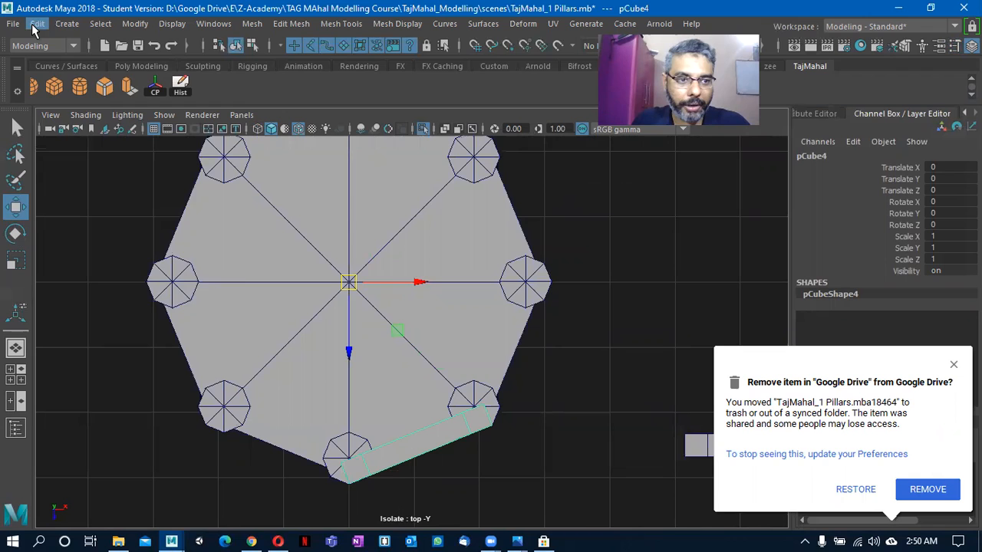
pyautogui.click(66, 24)
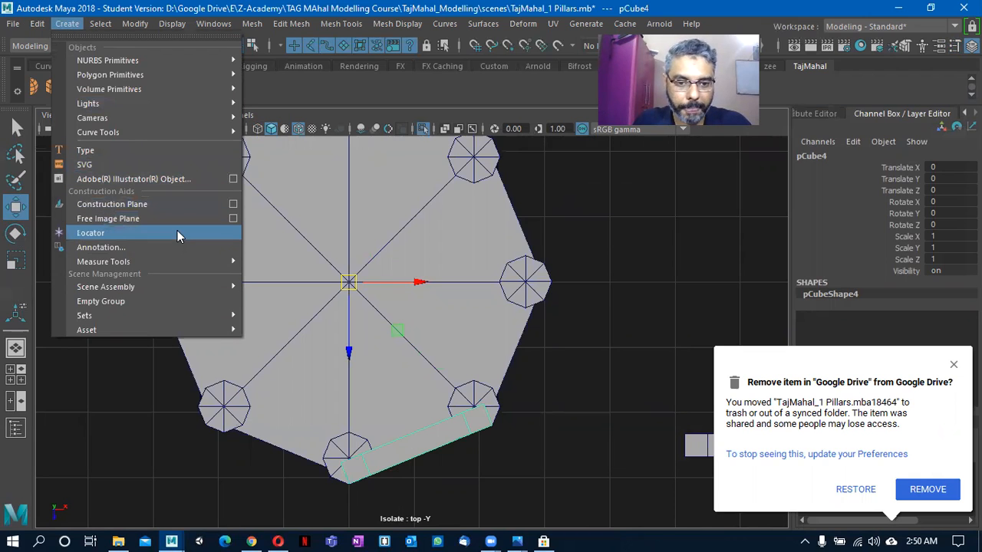
pyautogui.moveTo(39, 26)
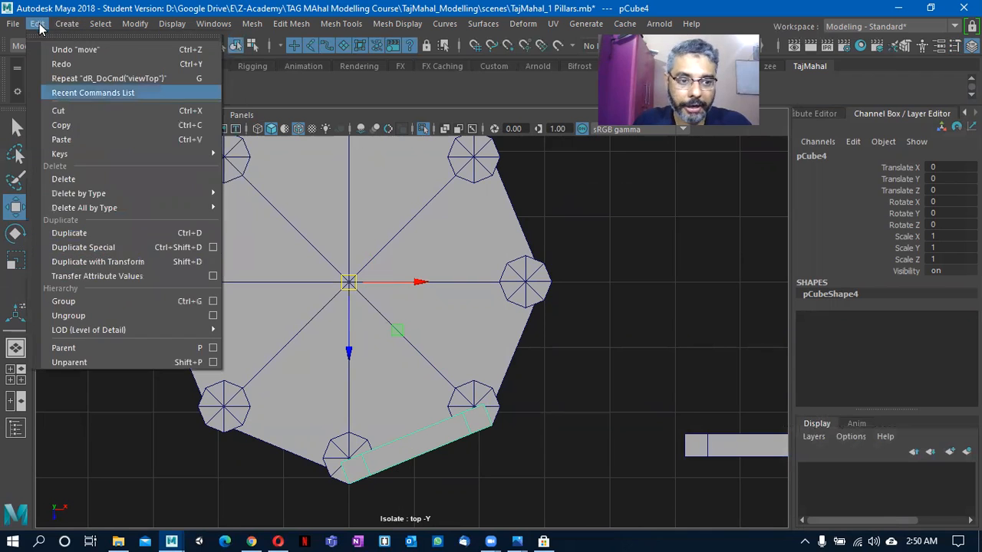
pyautogui.click(212, 247)
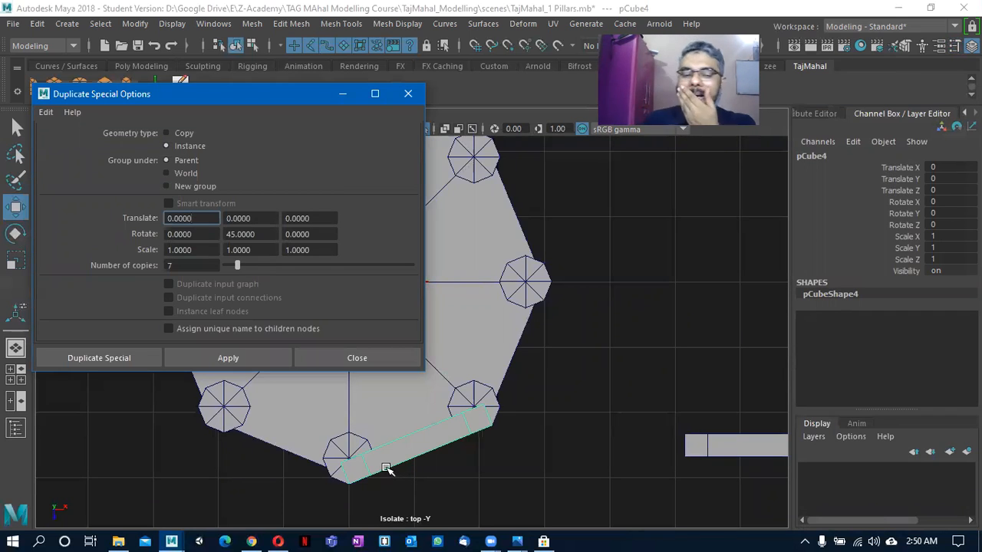
pyautogui.moveTo(277, 235); pyautogui.dragTo(215, 236)
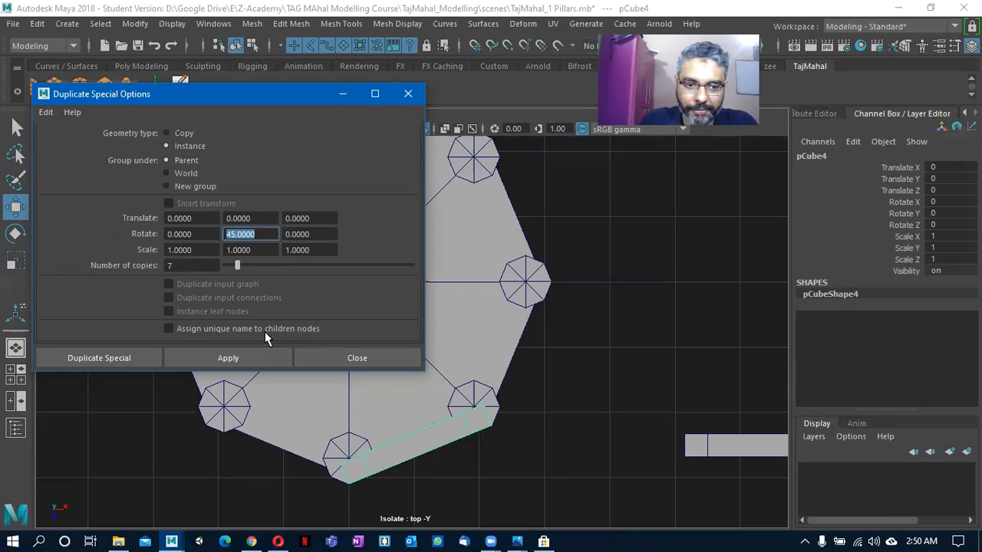
pyautogui.click(249, 352)
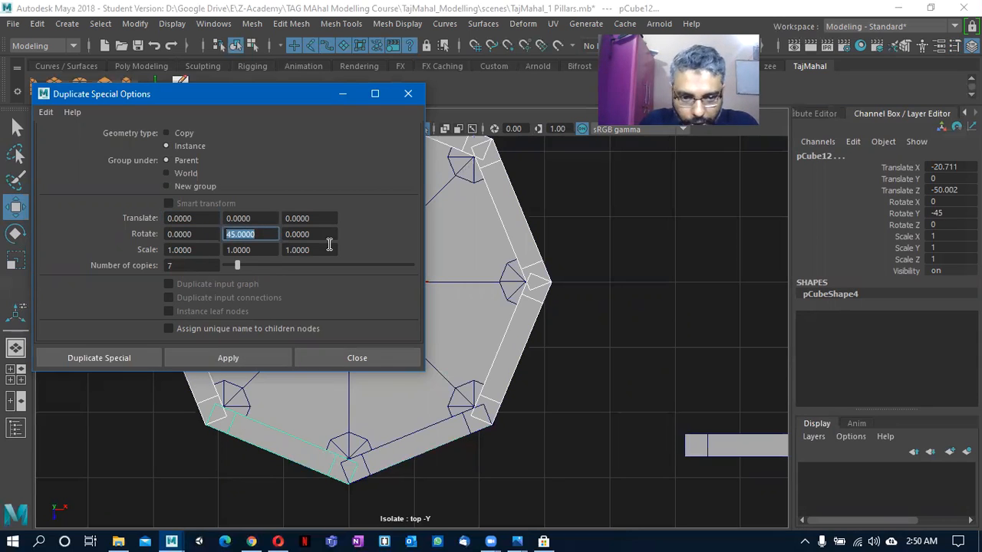
pyautogui.click(408, 94)
# Deselect the frames in the perspective view, turn off Wireframe on Shaded, and inspect the completed ring from several angles.
pyautogui.press('space')
pyautogui.moveTo(366, 308); pyautogui.dragTo(380, 299)
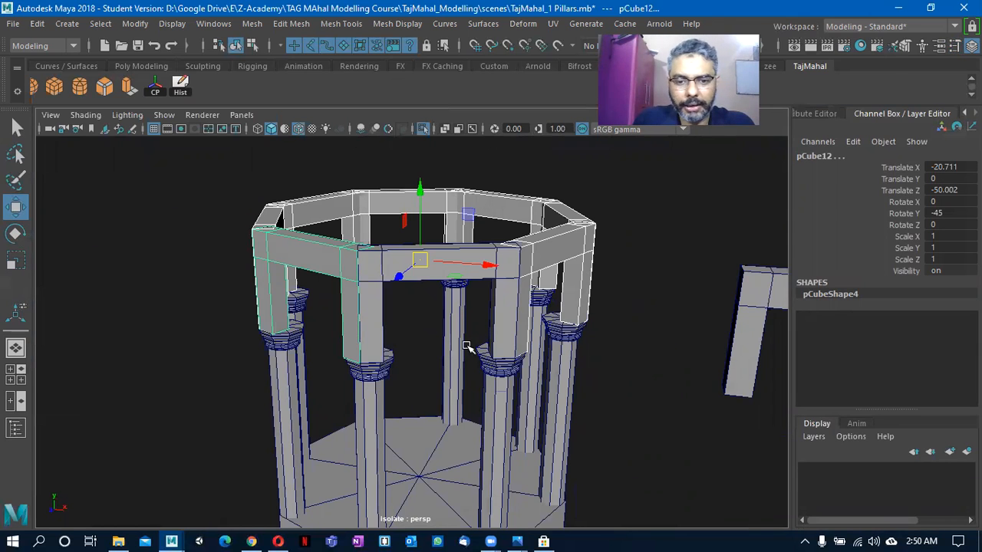
pyautogui.click(636, 247)
pyautogui.keyDown('alt'); pyautogui.moveTo(584, 303); pyautogui.dragTo(506, 307); pyautogui.keyUp('alt')
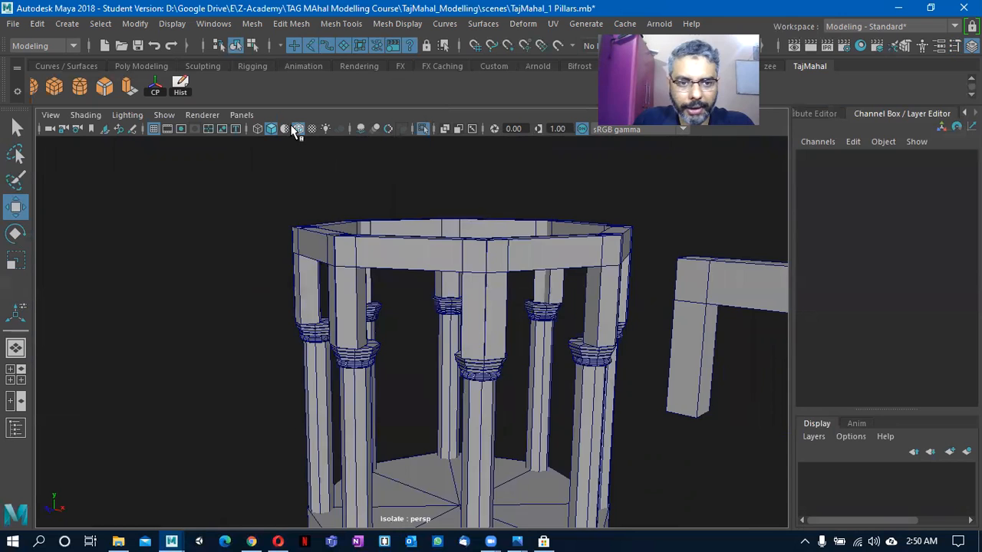
pyautogui.click(293, 129)
pyautogui.moveTo(323, 274)
pyautogui.keyDown('alt'); pyautogui.mouseDown()
pyautogui.moveTo(544, 271)
pyautogui.moveTo(180, 263)
pyautogui.moveTo(415, 292)
pyautogui.moveTo(404, 300)
pyautogui.moveTo(314, 287)
pyautogui.moveTo(571, 268)
pyautogui.moveTo(465, 286)
pyautogui.moveTo(453, 273)
pyautogui.moveTo(292, 317)
pyautogui.moveTo(418, 301)
pyautogui.moveTo(357, 304)
pyautogui.moveTo(281, 344)
pyautogui.moveTo(357, 349)
pyautogui.mouseUp(); pyautogui.keyUp('alt')
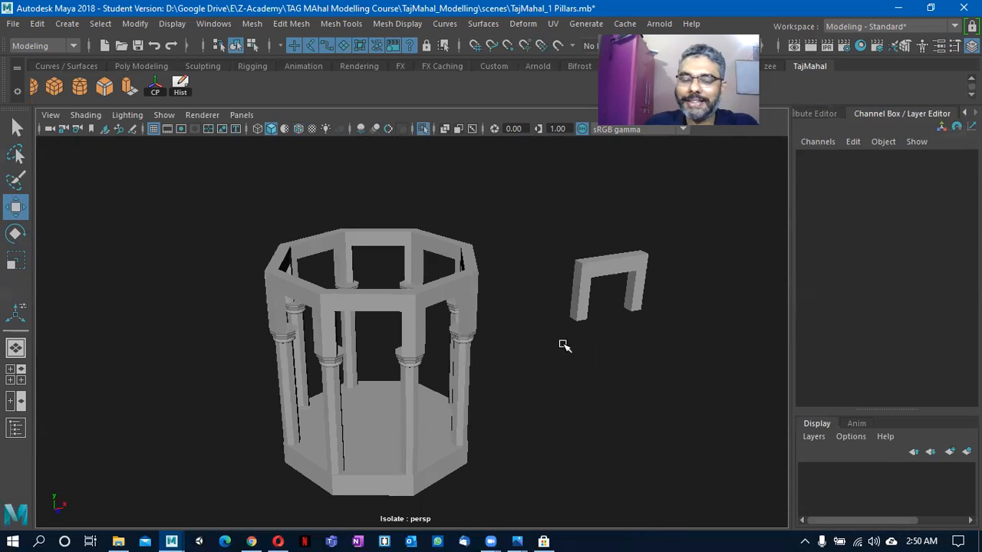
pyautogui.keyDown('alt'); pyautogui.moveTo(377, 376); pyautogui.dragTo(375, 350); pyautogui.keyUp('alt')
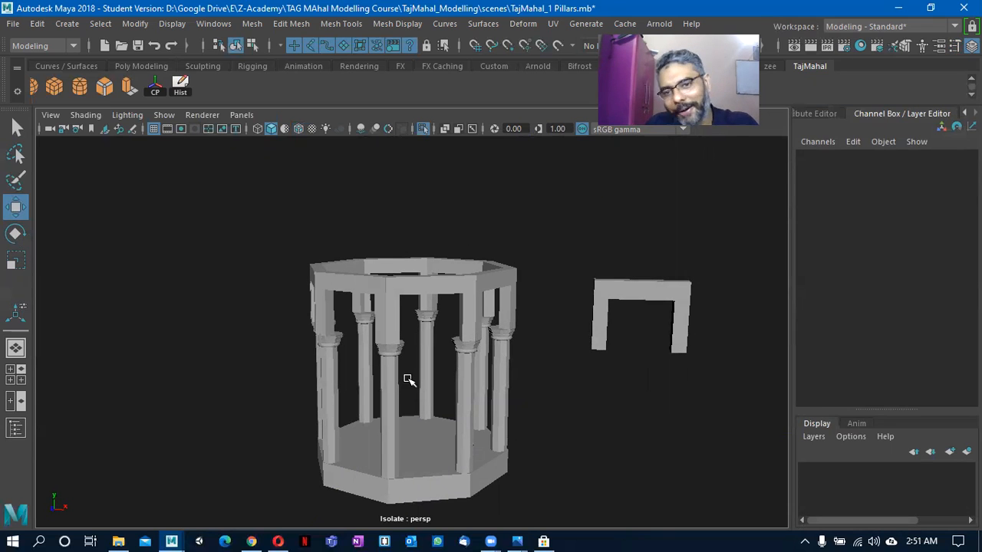
pyautogui.keyDown('alt'); pyautogui.moveTo(384, 378); pyautogui.dragTo(454, 391); pyautogui.keyUp('alt')
# Leave isolated display to show the whole minaret, and delete the spare frame standing beside it.
pyautogui.hotkey('ctrl', '1')
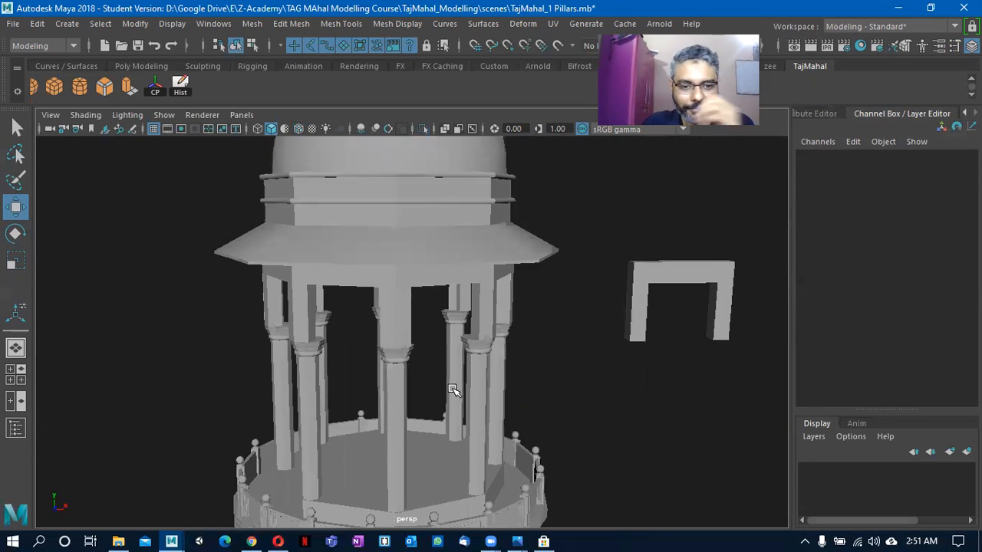
pyautogui.click(627, 335)
pyautogui.keyDown('alt'); pyautogui.moveTo(623, 338); pyautogui.dragTo(633, 320); pyautogui.keyUp('alt')
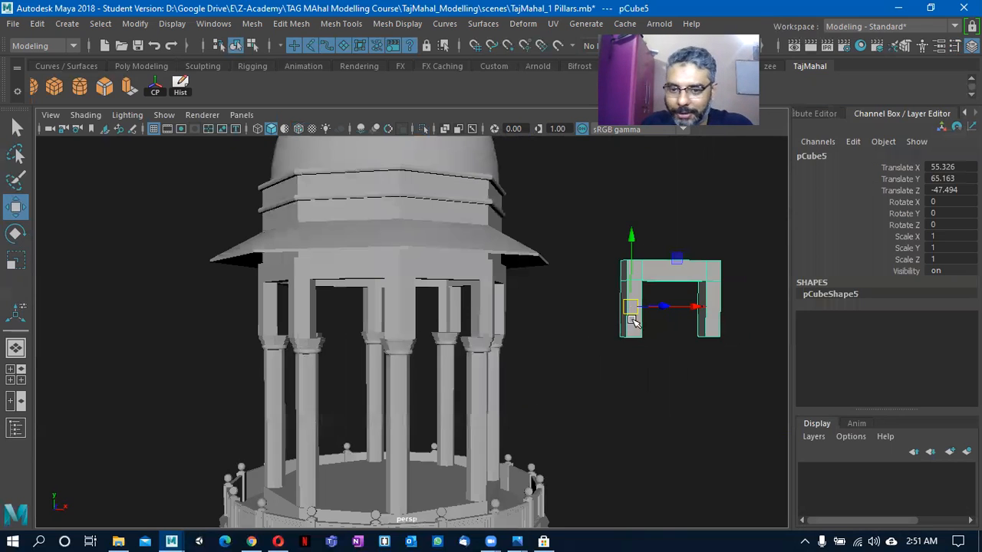
pyautogui.press('Delete')
# Select only the front frame instance above the pillars, next to the original frame.
pyautogui.click(404, 295)
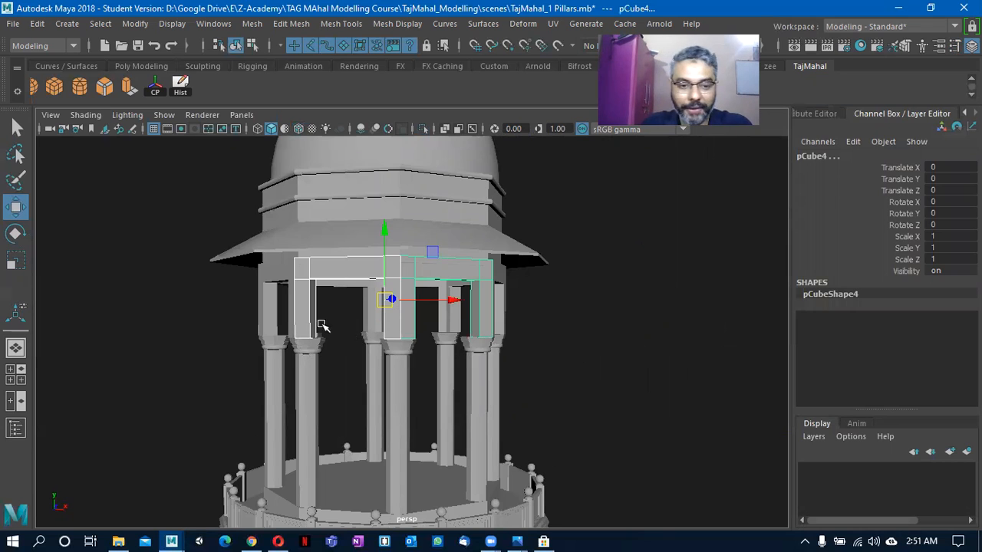
pyautogui.scroll(3, 323, 326)
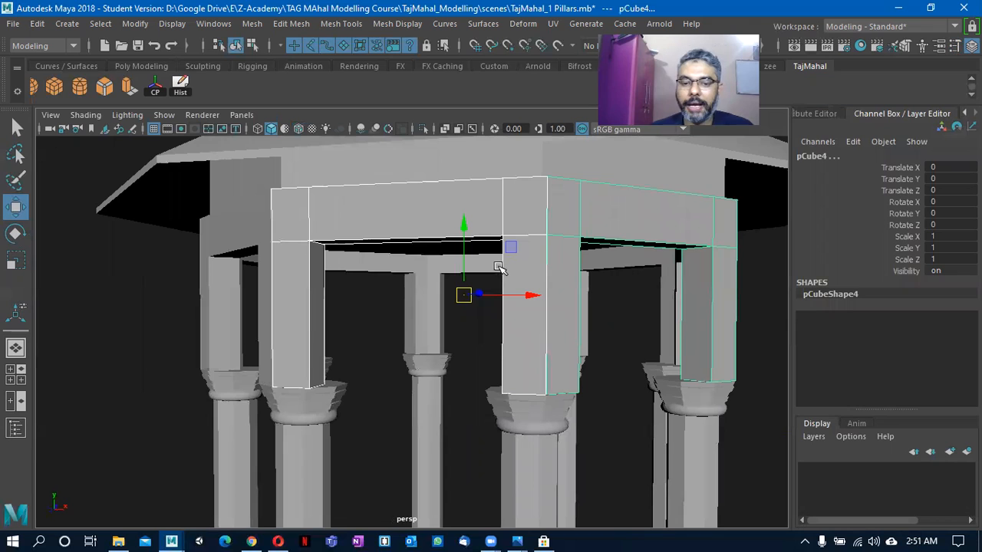
pyautogui.click(281, 210)
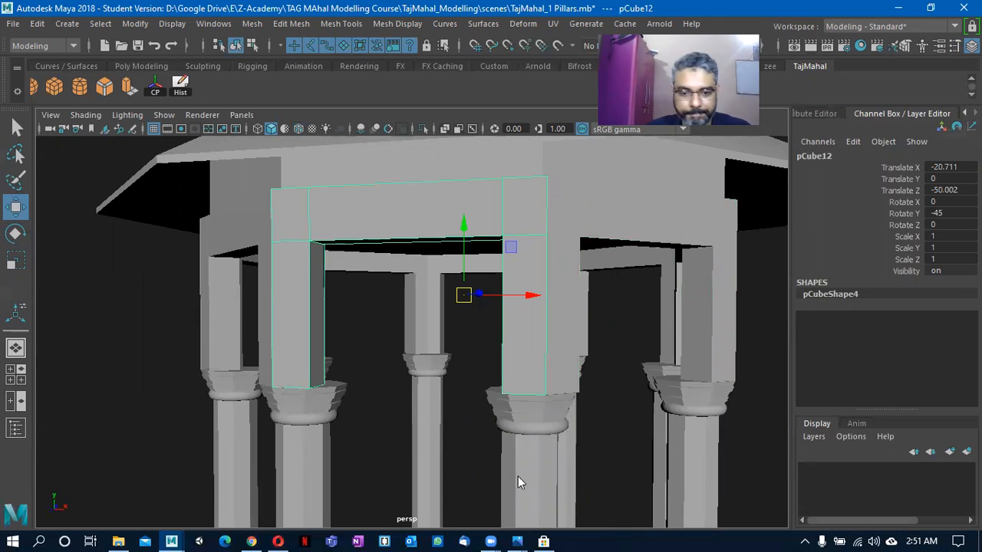
# Compare the selected frame's proportions with the arches in the tajmahal- Minars.jpg reference in Photos, switching back to Maya.
pyautogui.moveTo(518, 541)
pyautogui.click(257, 488)
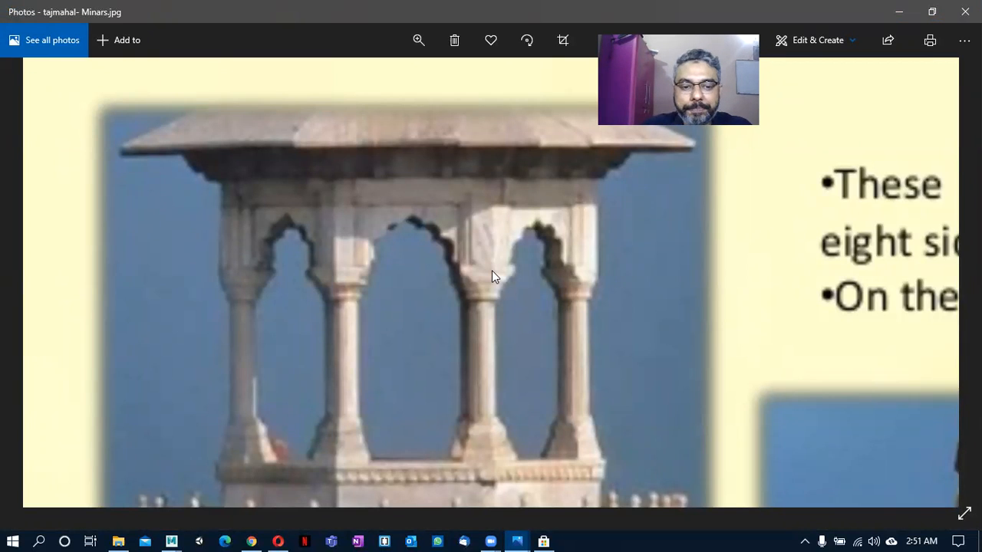
pyautogui.hotkey('alt', 'Tab')
pyautogui.keyDown('alt'); pyautogui.moveTo(286, 270); pyautogui.dragTo(308, 376); pyautogui.keyUp('alt')
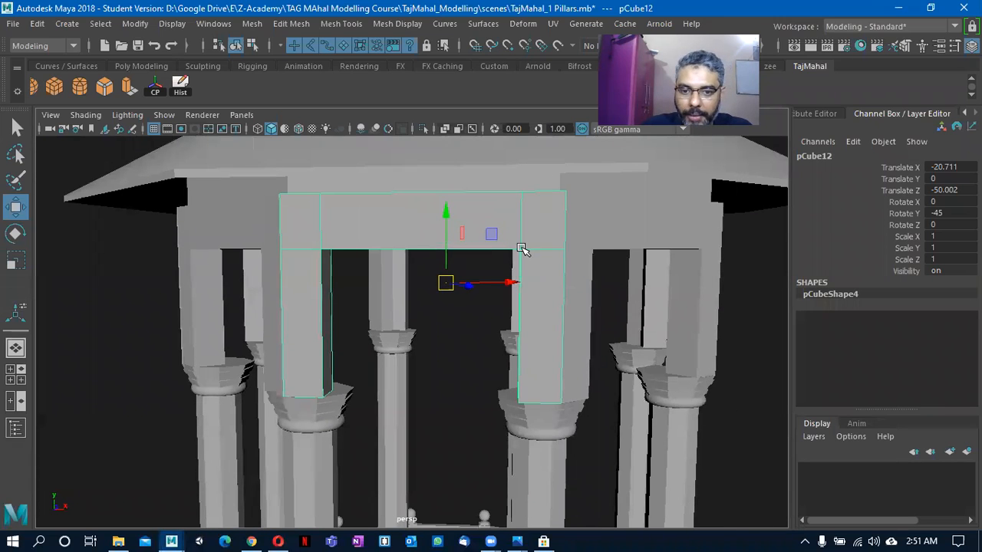
pyautogui.hotkey('alt', 'Tab')
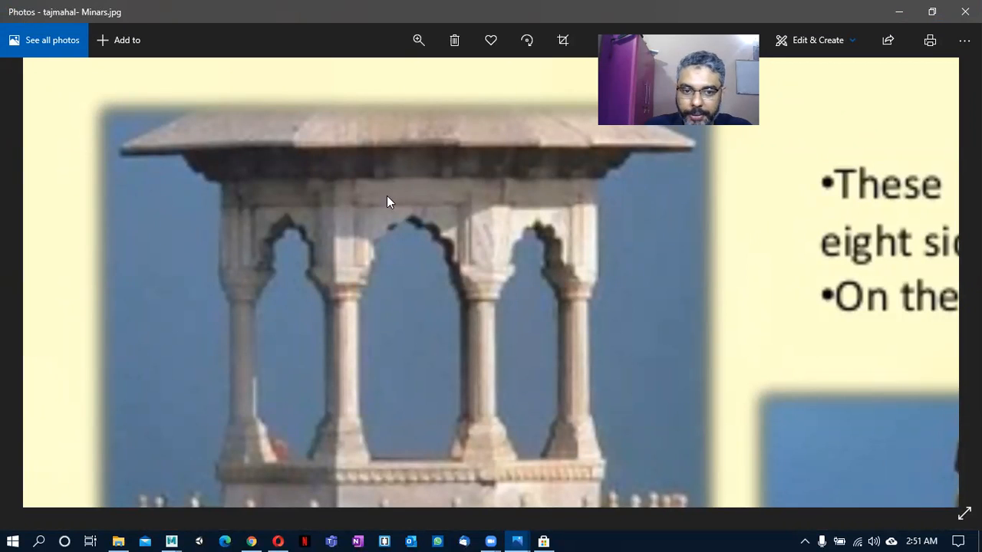
pyautogui.hotkey('alt', 'Tab')
pyautogui.scroll(6, 417, 329)
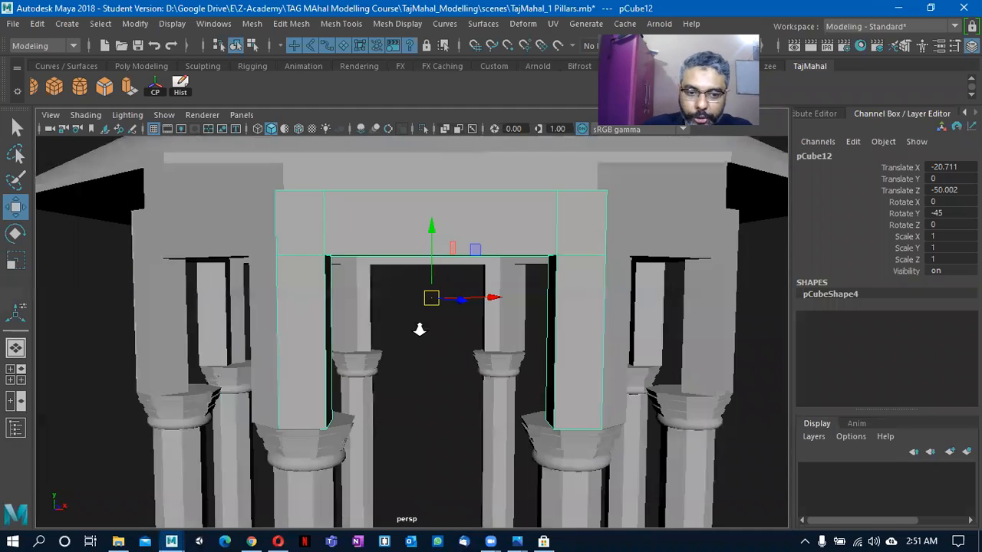
pyautogui.keyDown('alt'); pyautogui.moveTo(259, 264); pyautogui.dragTo(293, 263); pyautogui.keyUp('alt')
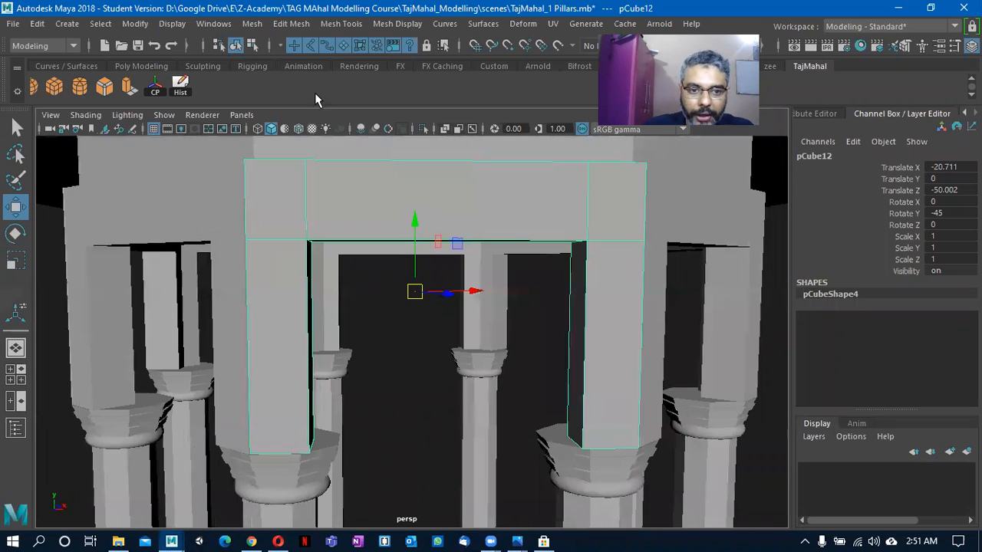
pyautogui.click(343, 24)
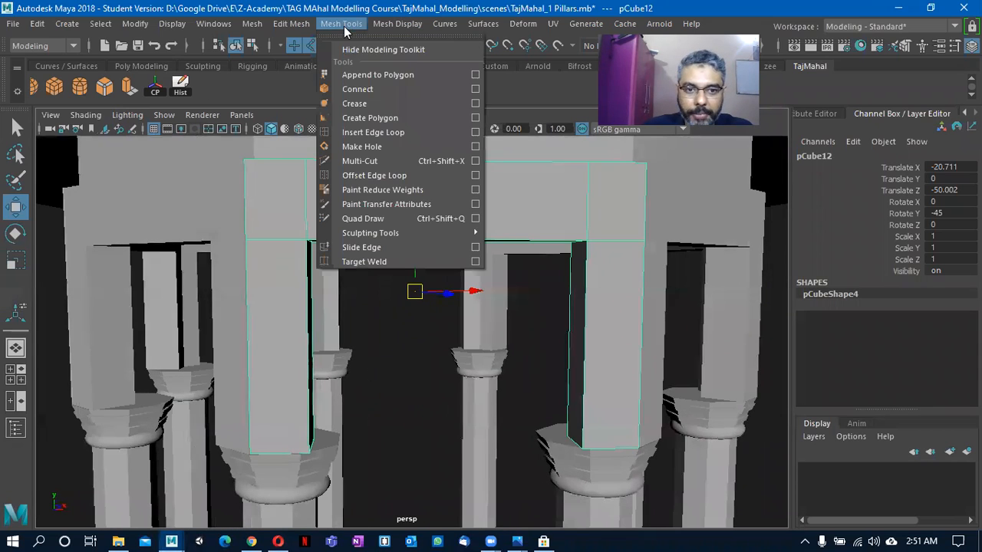
pyautogui.click(378, 121)
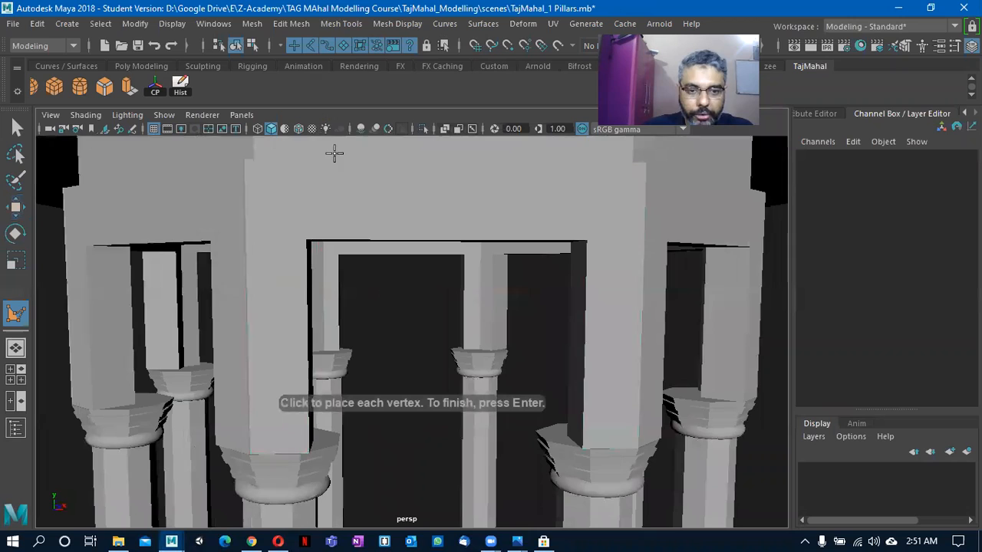
pyautogui.click(342, 23)
pyautogui.click(385, 132)
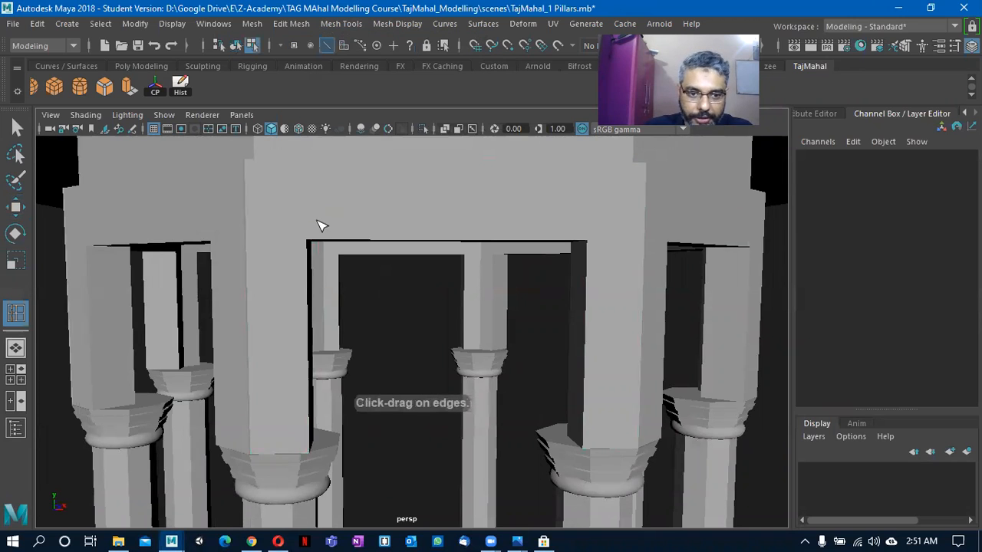
pyautogui.press('q')
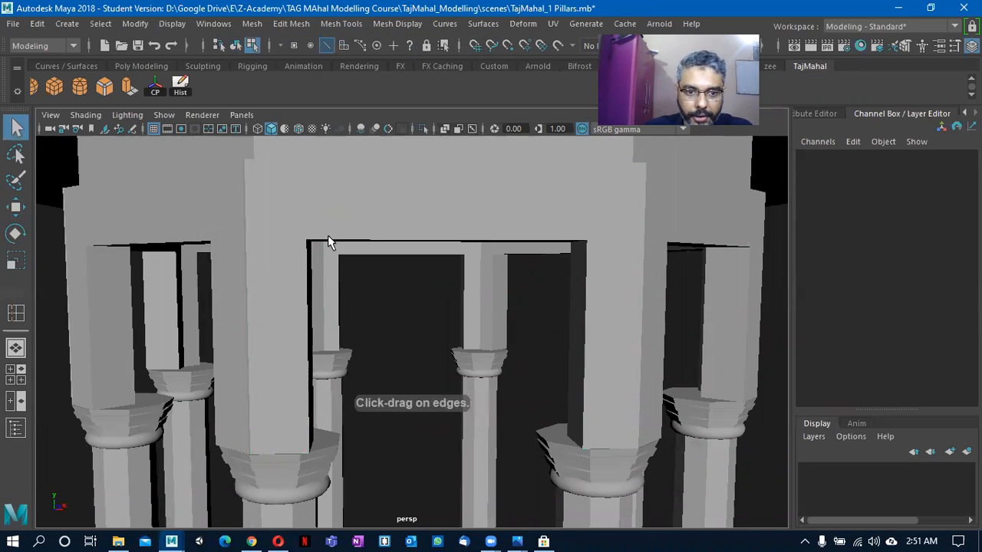
# Insert edge loops down both legs of the front frame and one horizontally across its beam above the opening.
pyautogui.rightClick(360, 187)
pyautogui.moveTo(360, 187); pyautogui.dragTo(352, 166, button='right')
pyautogui.click(343, 23)
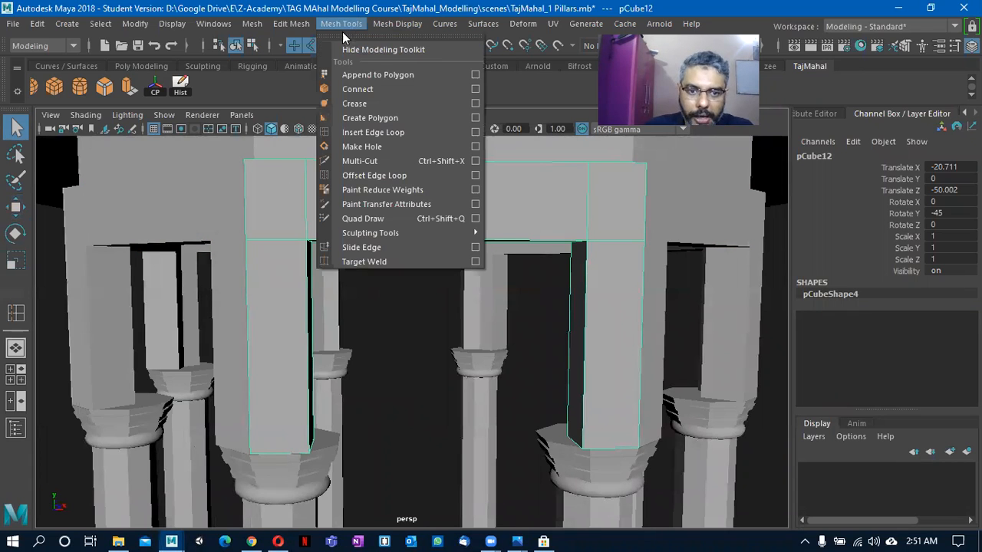
pyautogui.click(376, 133)
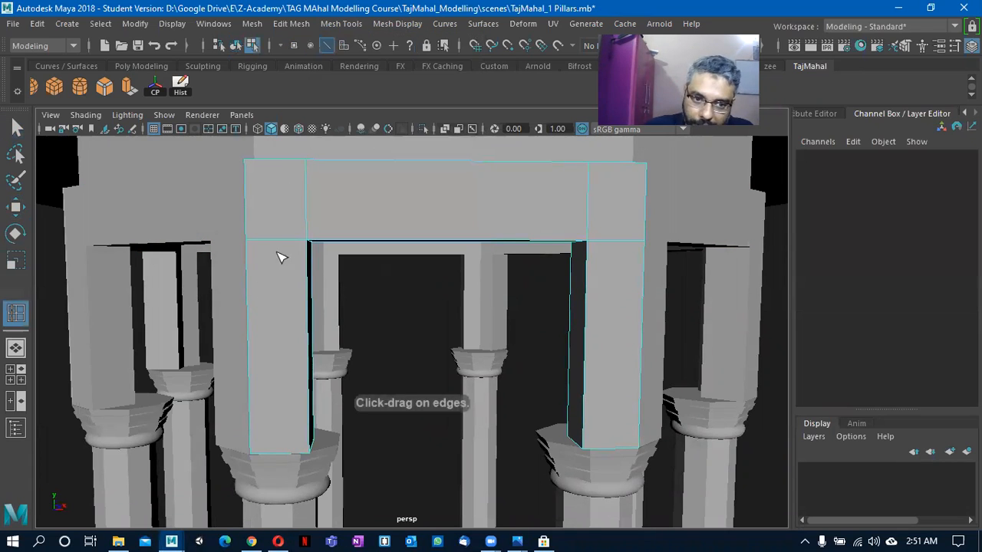
pyautogui.moveTo(292, 244); pyautogui.dragTo(294, 244)
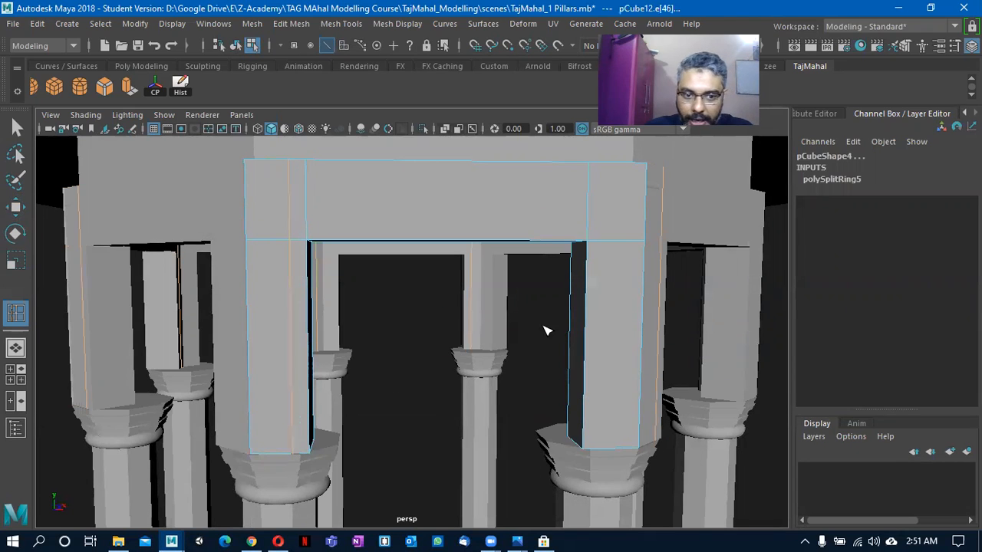
pyautogui.keyDown('alt'); pyautogui.moveTo(545, 330); pyautogui.dragTo(537, 323, button='middle'); pyautogui.keyUp('alt')
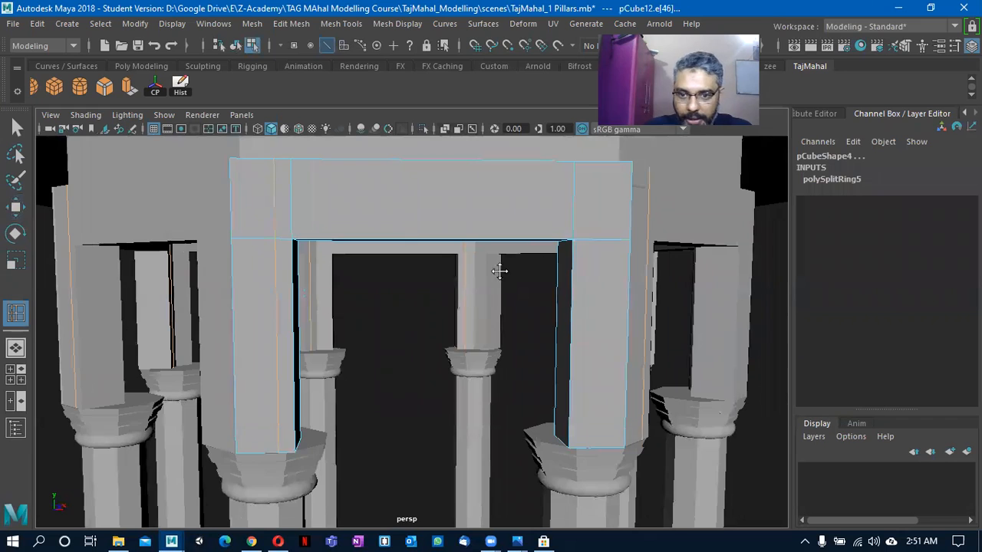
pyautogui.keyDown('alt'); pyautogui.moveTo(499, 271); pyautogui.dragTo(221, 263); pyautogui.keyUp('alt')
pyautogui.scroll(2, 288, 291)
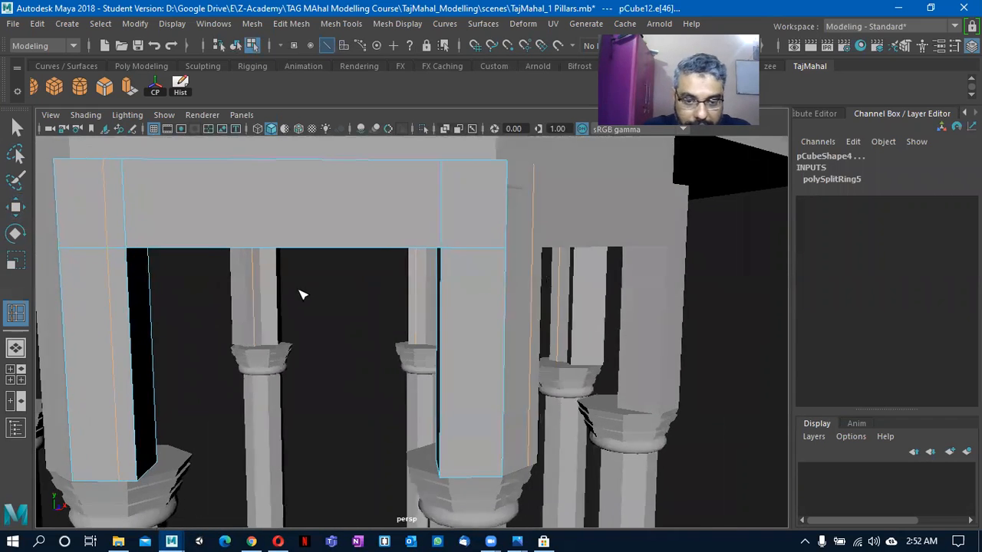
pyautogui.click(444, 335)
pyautogui.keyDown('alt'); pyautogui.moveTo(443, 336); pyautogui.dragTo(416, 331); pyautogui.keyUp('alt')
pyautogui.keyDown('alt'); pyautogui.moveTo(326, 353); pyautogui.dragTo(387, 238); pyautogui.keyUp('alt')
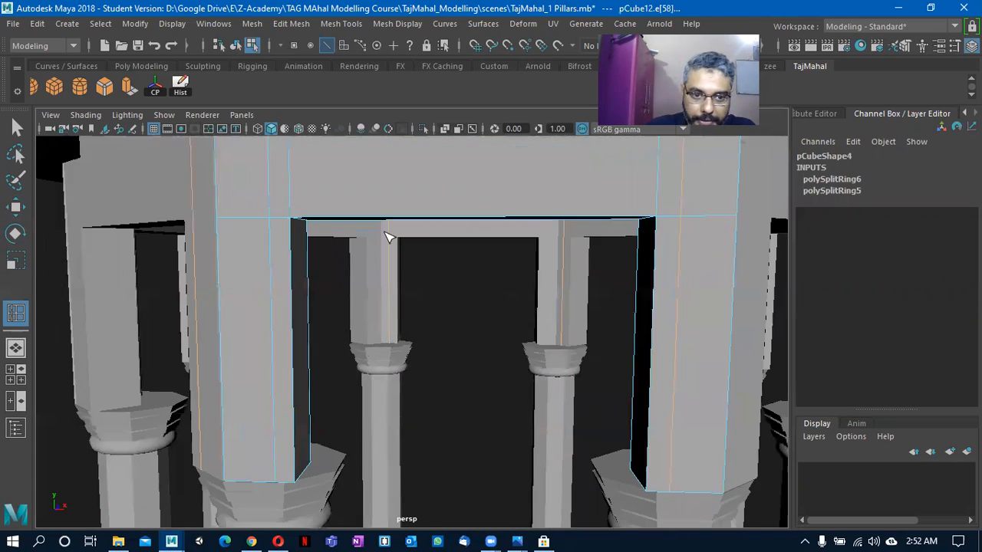
pyautogui.click(292, 189)
# Insert a second set of edge loops close to the opening's edges, along the left leg, the beam and the right leg.
pyautogui.scroll(2, 307, 237)
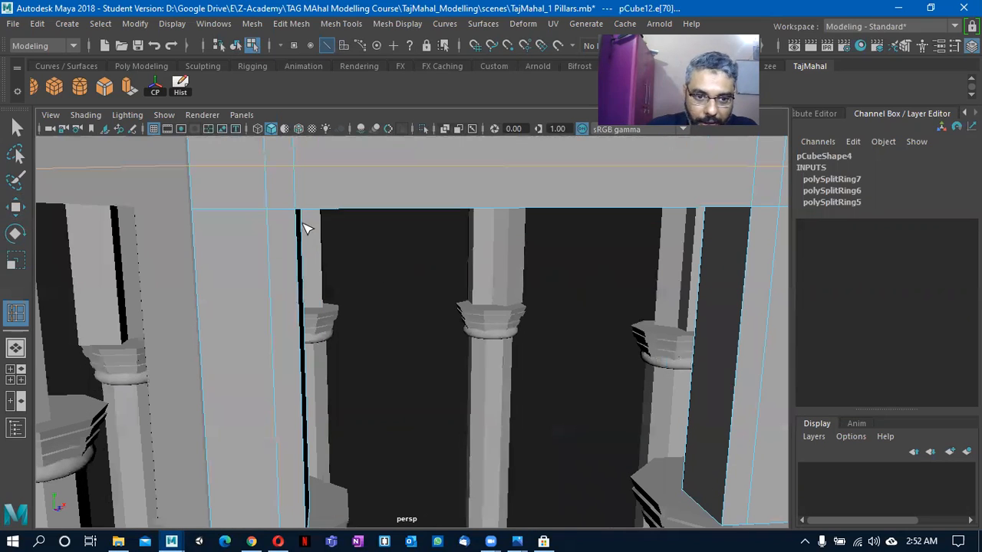
pyautogui.click(292, 213)
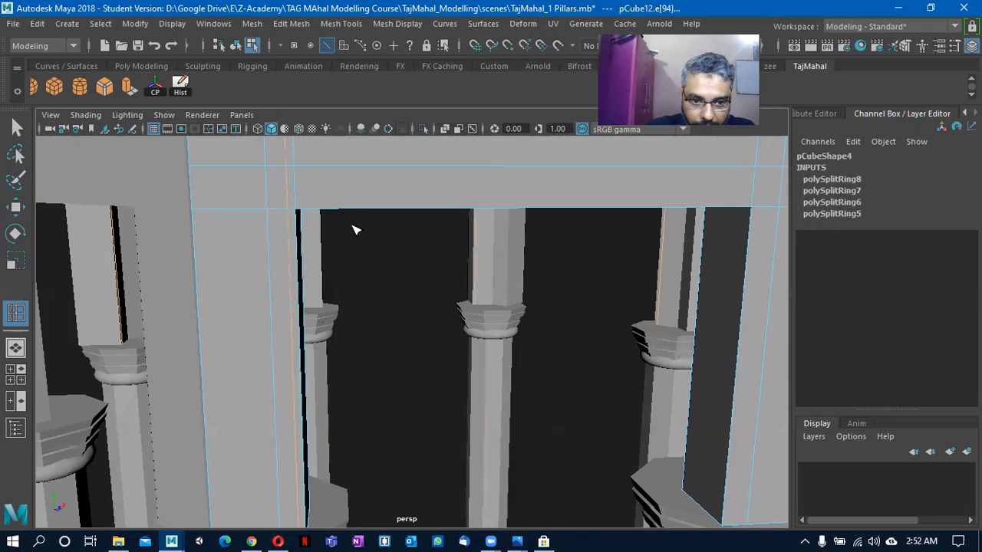
pyautogui.keyDown('alt'); pyautogui.moveTo(355, 226); pyautogui.dragTo(365, 227); pyautogui.keyUp('alt')
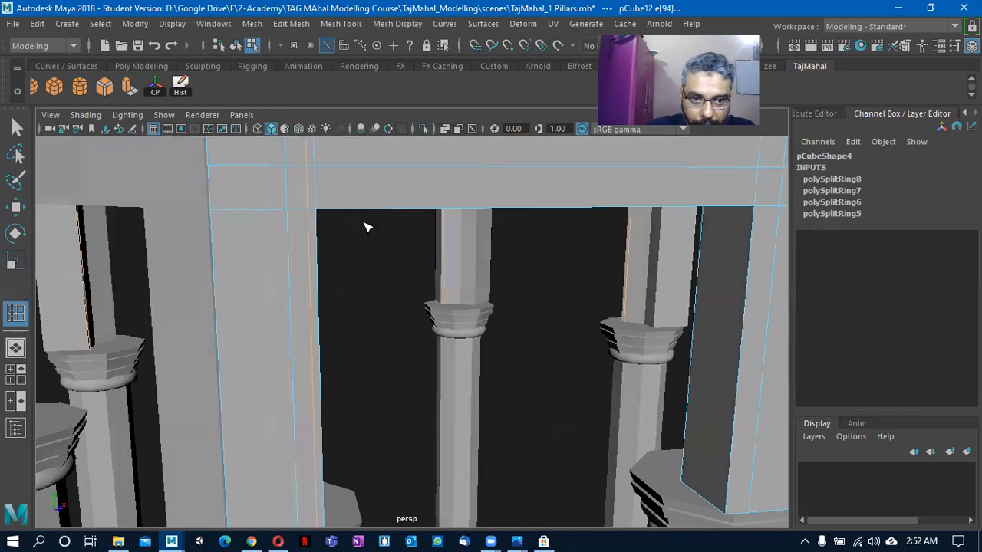
pyautogui.click(317, 201)
pyautogui.keyDown('alt'); pyautogui.moveTo(478, 221); pyautogui.dragTo(611, 247); pyautogui.keyUp('alt')
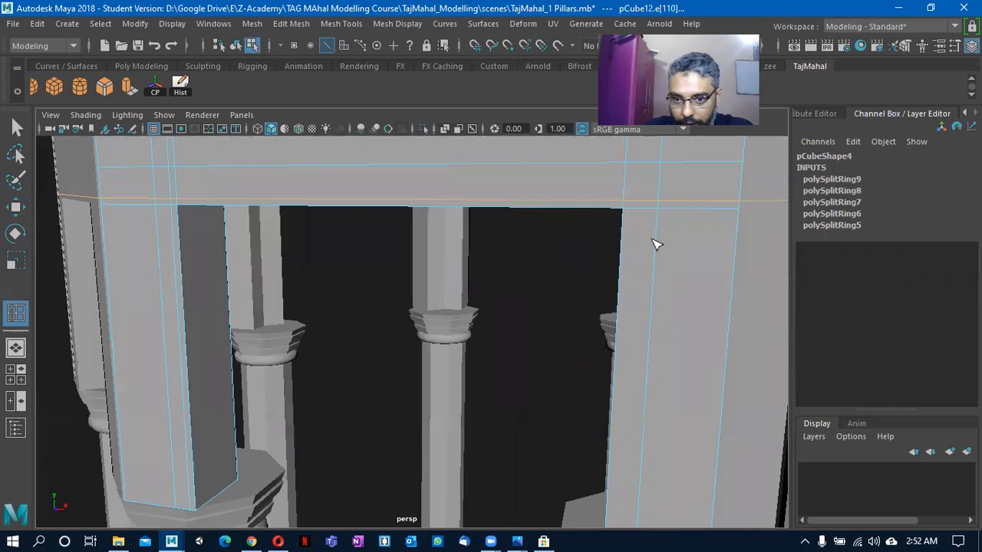
pyautogui.click(631, 213)
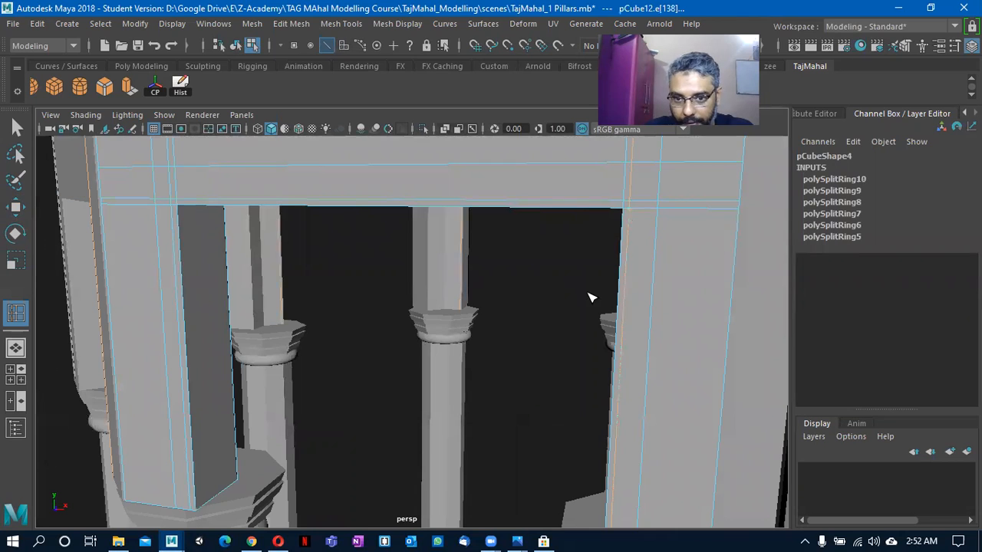
# Select the continuous strip of front faces bordering the opening, covering both legs, the two corners and the beam.
pyautogui.keyDown('alt'); pyautogui.moveTo(591, 295); pyautogui.dragTo(592, 296); pyautogui.keyUp('alt')
pyautogui.keyDown('alt'); pyautogui.moveTo(424, 274); pyautogui.dragTo(408, 193); pyautogui.keyUp('alt')
pyautogui.moveTo(409, 181); pyautogui.dragTo(418, 157, button='right')
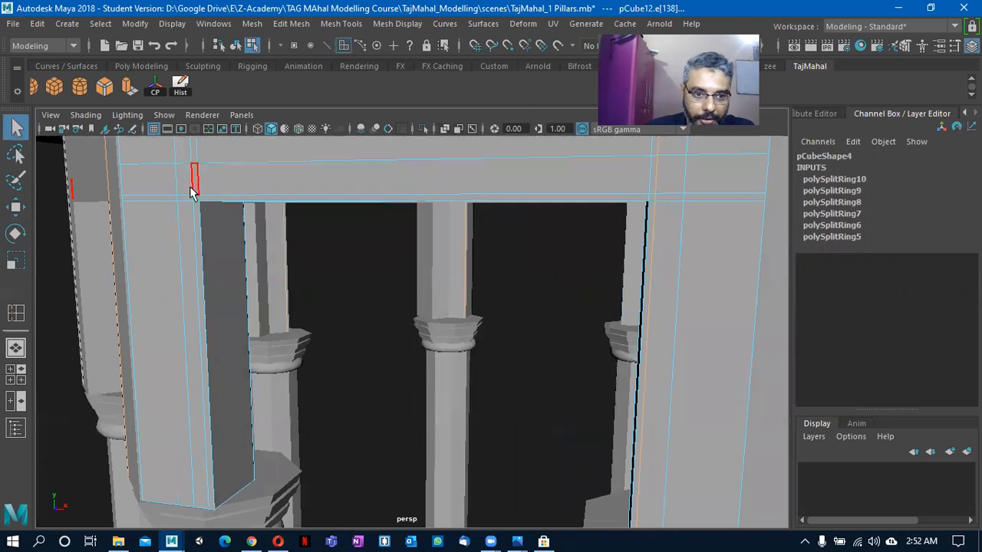
pyautogui.keyDown('alt'); pyautogui.moveTo(192, 192); pyautogui.dragTo(213, 281); pyautogui.keyUp('alt')
pyautogui.click(211, 283)
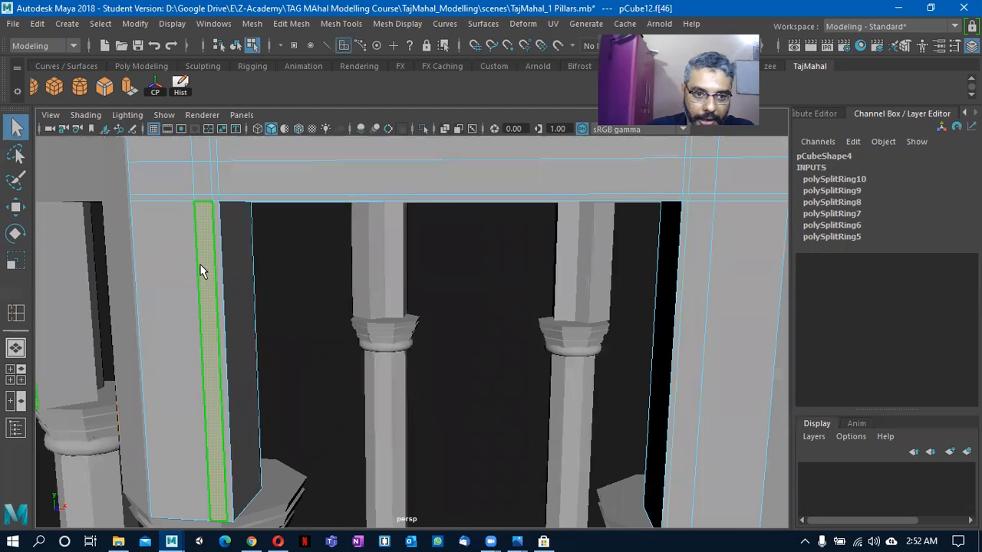
pyautogui.keyDown('shift'); pyautogui.click(215, 184); pyautogui.keyUp('shift')
pyautogui.keyDown('shift'); pyautogui.click(261, 181); pyautogui.keyUp('shift')
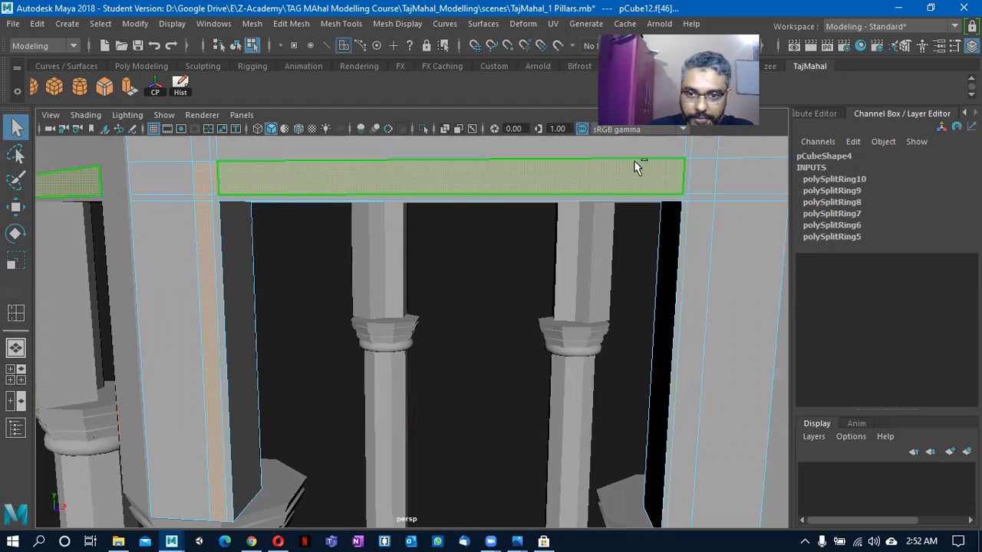
pyautogui.keyDown('shift'); pyautogui.click(701, 180); pyautogui.keyUp('shift')
pyautogui.keyDown('shift'); pyautogui.click(706, 224); pyautogui.keyUp('shift')
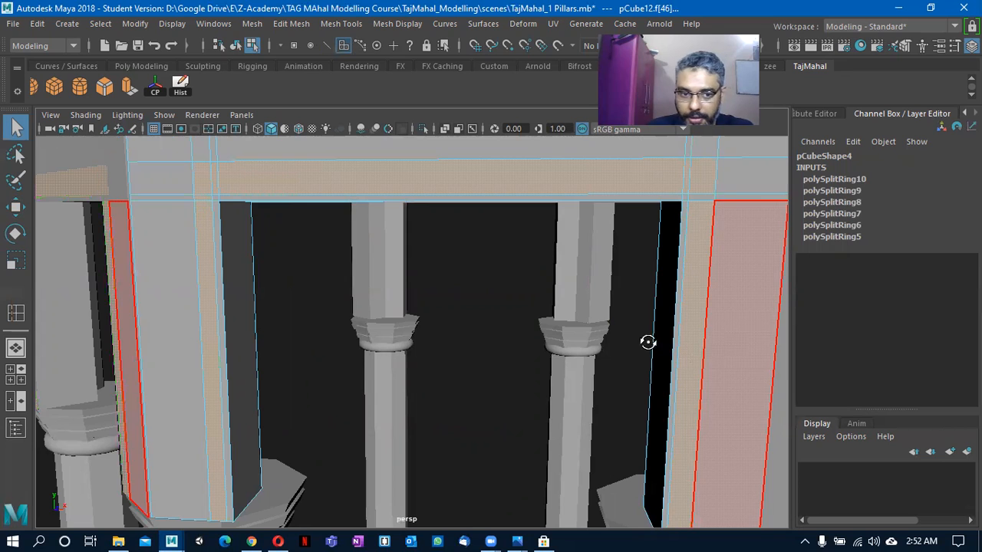
pyautogui.keyDown('alt'); pyautogui.moveTo(647, 342); pyautogui.dragTo(502, 322, button='right'); pyautogui.keyUp('alt')
pyautogui.moveTo(501, 321)
pyautogui.keyDown('alt'); pyautogui.mouseDown()
pyautogui.moveTo(480, 319)
pyautogui.moveTo(498, 321)
pyautogui.mouseUp(); pyautogui.keyUp('alt')
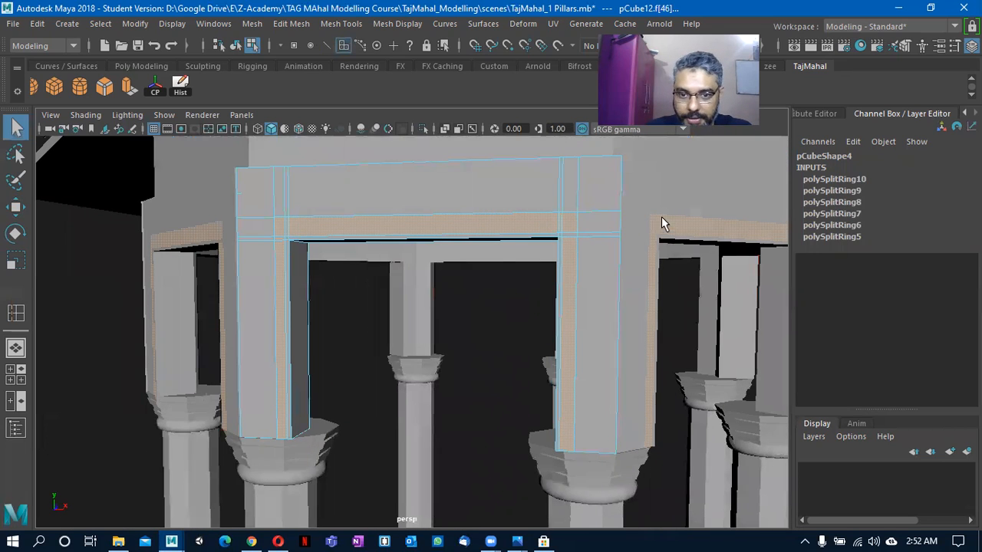
pyautogui.keyDown('alt'); pyautogui.moveTo(611, 296); pyautogui.dragTo(576, 290, button='right'); pyautogui.keyUp('alt')
pyautogui.keyDown('alt'); pyautogui.moveTo(577, 291); pyautogui.dragTo(482, 366, button='middle'); pyautogui.keyUp('alt')
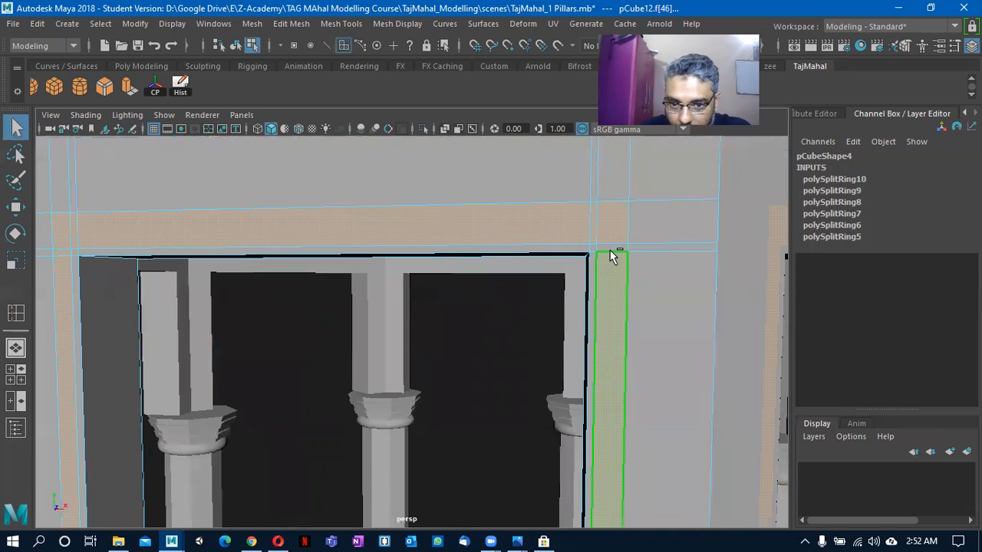
pyautogui.keyDown('alt'); pyautogui.moveTo(566, 337); pyautogui.dragTo(427, 335, button='right'); pyautogui.keyUp('alt')
pyautogui.keyDown('alt'); pyautogui.moveTo(426, 335); pyautogui.dragTo(463, 335); pyautogui.keyUp('alt')
pyautogui.keyDown('alt'); pyautogui.moveTo(411, 318); pyautogui.dragTo(402, 321); pyautogui.keyUp('alt')
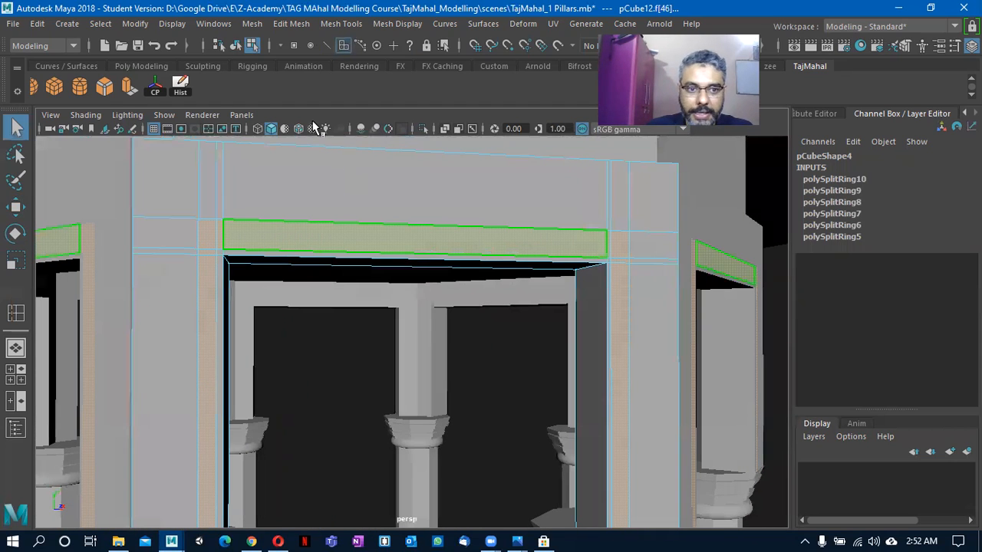
# Extrude the selected border strip slightly with a Local Translate Z of about 0.015.
pyautogui.click(129, 89)
pyautogui.keyDown('alt'); pyautogui.moveTo(410, 396); pyautogui.dragTo(415, 436); pyautogui.keyUp('alt')
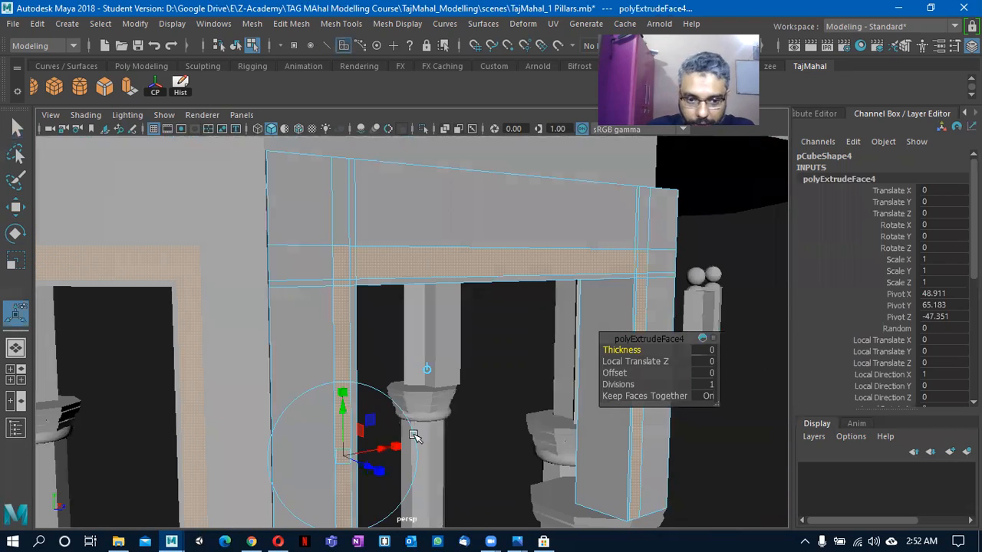
pyautogui.moveTo(374, 465); pyautogui.dragTo(405, 335)
pyautogui.keyDown('alt'); pyautogui.moveTo(404, 335); pyautogui.dragTo(524, 336, button='right'); pyautogui.keyUp('alt')
pyautogui.keyDown('alt'); pyautogui.moveTo(524, 336); pyautogui.dragTo(467, 284); pyautogui.keyUp('alt')
pyautogui.keyDown('alt'); pyautogui.moveTo(467, 284); pyautogui.dragTo(491, 382, button='middle'); pyautogui.keyUp('alt')
pyautogui.keyDown('alt'); pyautogui.moveTo(491, 382); pyautogui.dragTo(276, 340); pyautogui.keyUp('alt')
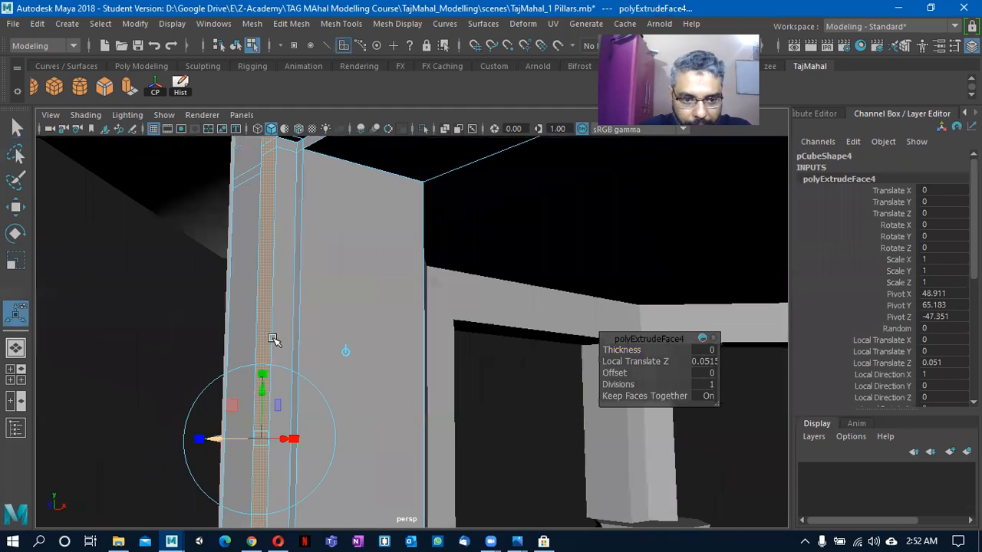
pyautogui.moveTo(220, 449); pyautogui.dragTo(238, 445)
# Switch to edge selection and select the extruded strip's outer and inner front edges along the beam.
pyautogui.keyDown('alt'); pyautogui.moveTo(283, 379); pyautogui.dragTo(363, 308); pyautogui.keyUp('alt')
pyautogui.keyDown('alt'); pyautogui.moveTo(364, 309); pyautogui.dragTo(347, 431, button='middle'); pyautogui.keyUp('alt')
pyautogui.keyDown('alt'); pyautogui.moveTo(347, 431); pyautogui.dragTo(397, 432); pyautogui.keyUp('alt')
pyautogui.moveTo(428, 123); pyautogui.dragTo(431, 84, button='right')
pyautogui.scroll(3, 426, 297)
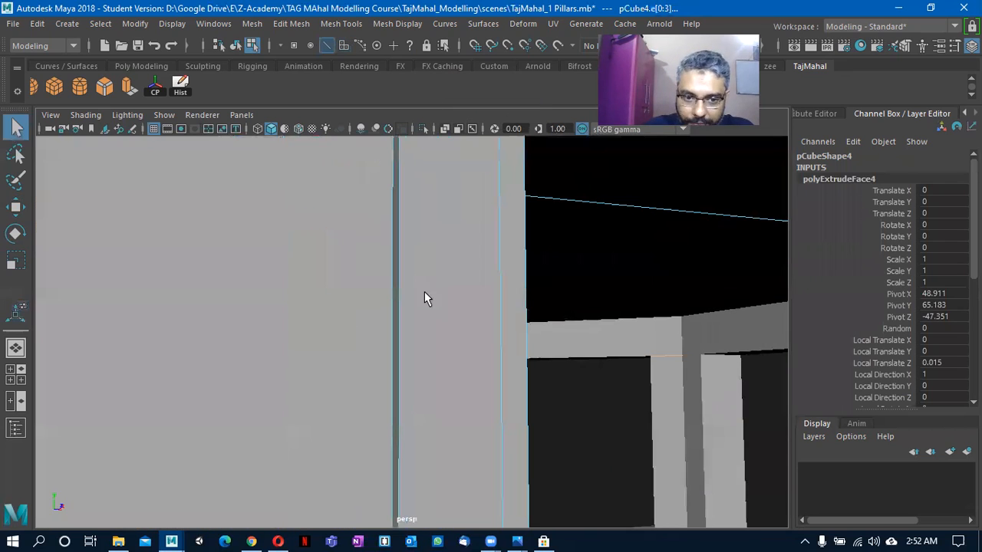
pyautogui.click(400, 293)
pyautogui.keyDown('alt'); pyautogui.moveTo(464, 236); pyautogui.dragTo(450, 409); pyautogui.keyUp('alt')
pyautogui.keyDown('alt'); pyautogui.moveTo(358, 404); pyautogui.dragTo(601, 376); pyautogui.keyUp('alt')
pyautogui.keyDown('alt'); pyautogui.moveTo(689, 382); pyautogui.dragTo(576, 325); pyautogui.keyUp('alt')
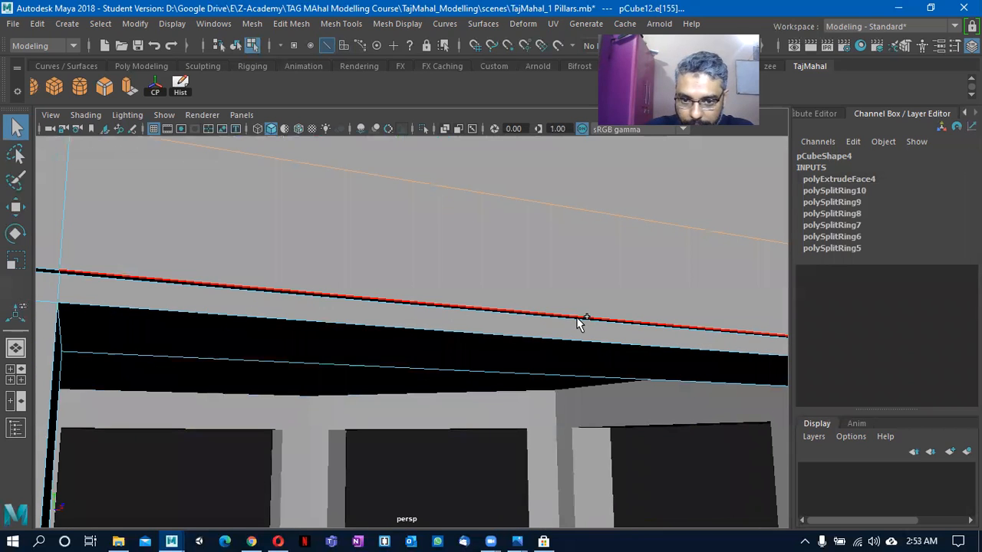
pyautogui.keyDown('alt'); pyautogui.moveTo(624, 361); pyautogui.dragTo(386, 361); pyautogui.keyUp('alt')
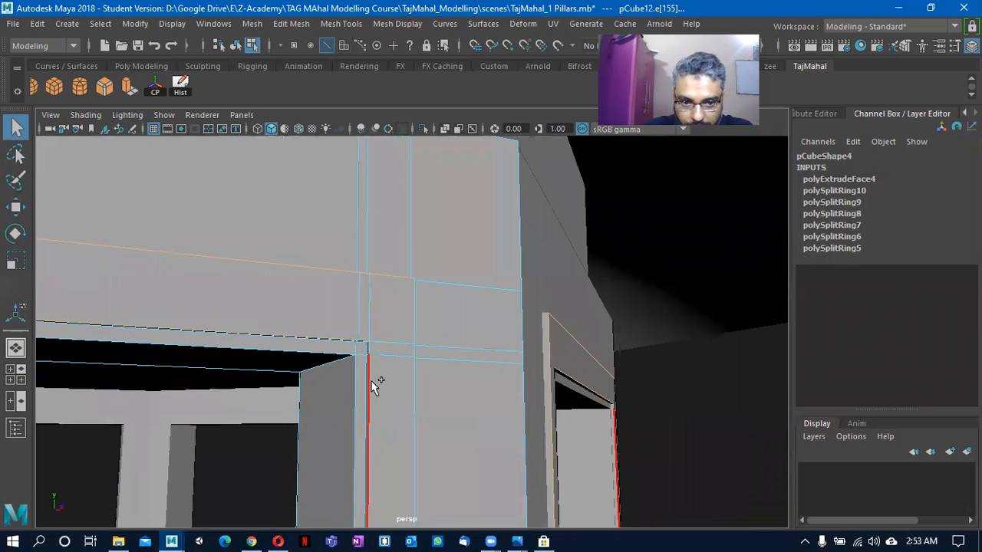
# Extend the selection with the remaining outer and inner front edges along the strip's legs.
pyautogui.keyDown('alt'); pyautogui.moveTo(338, 394); pyautogui.dragTo(366, 294); pyautogui.keyUp('alt')
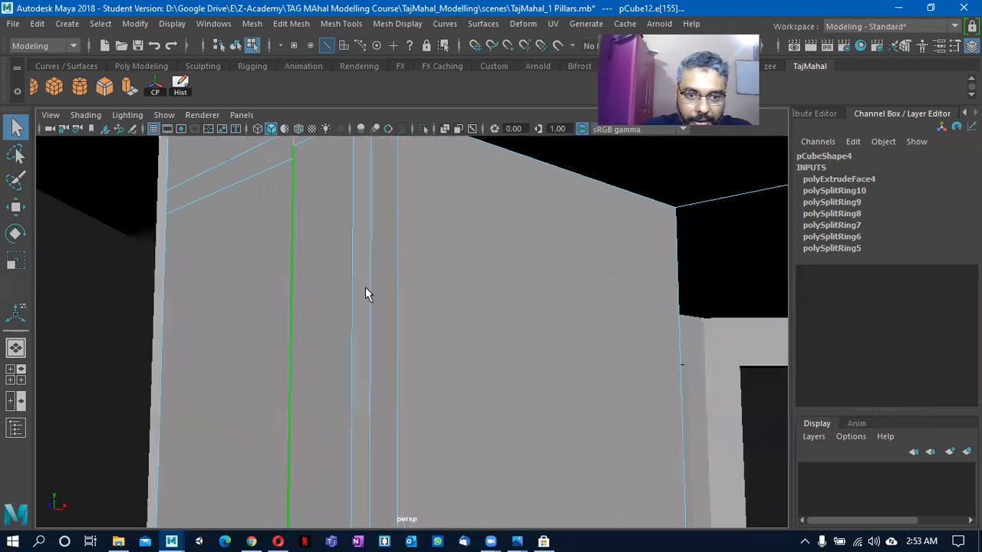
pyautogui.click(352, 288)
pyautogui.keyDown('alt'); pyautogui.moveTo(436, 289); pyautogui.dragTo(491, 384); pyautogui.keyUp('alt')
pyautogui.keyDown('alt'); pyautogui.moveTo(471, 372); pyautogui.dragTo(401, 357, button='right'); pyautogui.keyUp('alt')
pyautogui.keyDown('alt'); pyautogui.moveTo(401, 357); pyautogui.dragTo(408, 268, button='middle'); pyautogui.keyUp('alt')
pyautogui.keyDown('alt'); pyautogui.moveTo(408, 267); pyautogui.dragTo(419, 249); pyautogui.keyUp('alt')
pyautogui.keyDown('alt'); pyautogui.moveTo(477, 270); pyautogui.dragTo(367, 537); pyautogui.keyUp('alt')
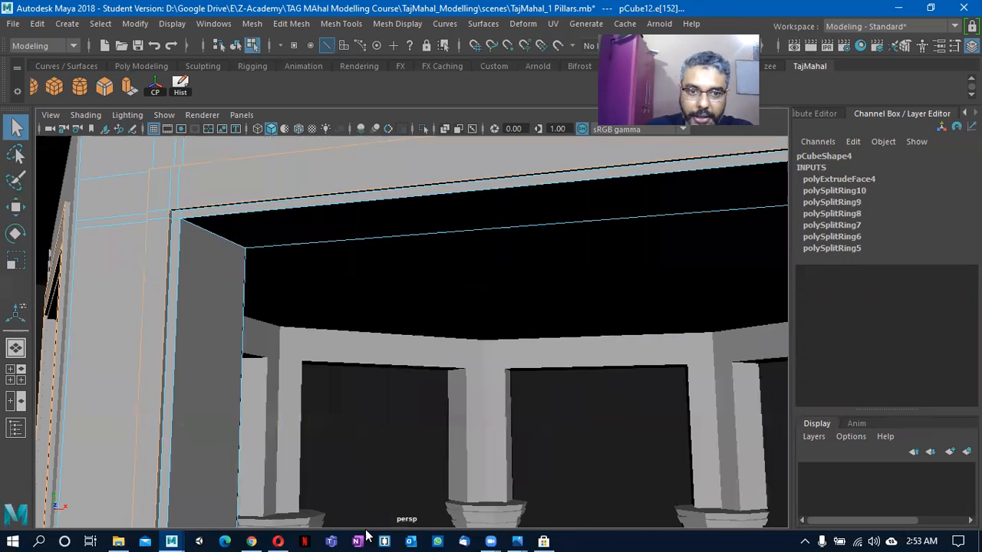
# Bevel the selected edges of the extruded strip.
pyautogui.keyDown('alt'); pyautogui.moveTo(366, 536); pyautogui.dragTo(360, 547, button='middle'); pyautogui.keyUp('alt')
pyautogui.hotkey('ctrl', 'b')
pyautogui.keyDown('alt'); pyautogui.moveTo(187, 268); pyautogui.dragTo(435, 395); pyautogui.keyUp('alt')
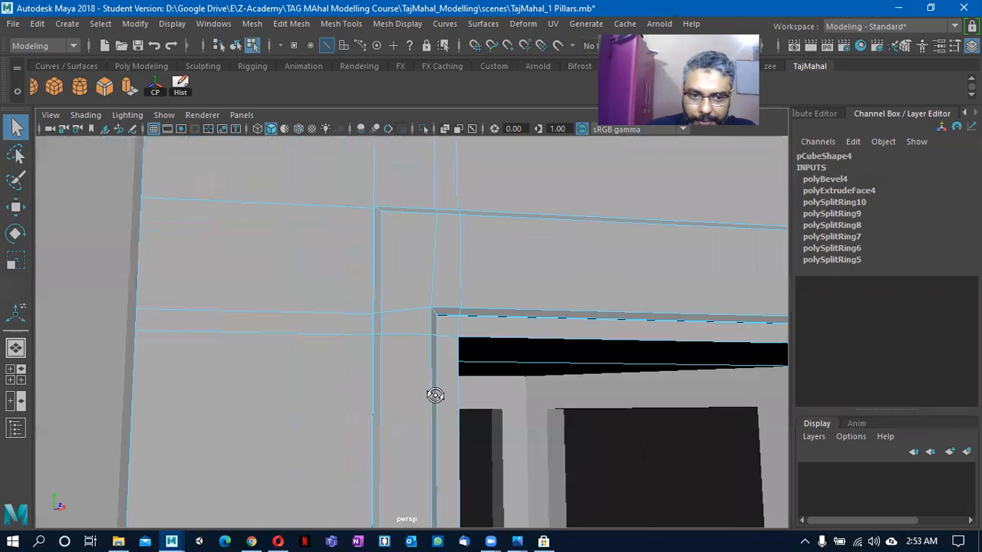
# Try a bevel Offset of 5 on the strip and examine the effect around the frame's corner.
pyautogui.click(836, 179)
pyautogui.click(900, 214)
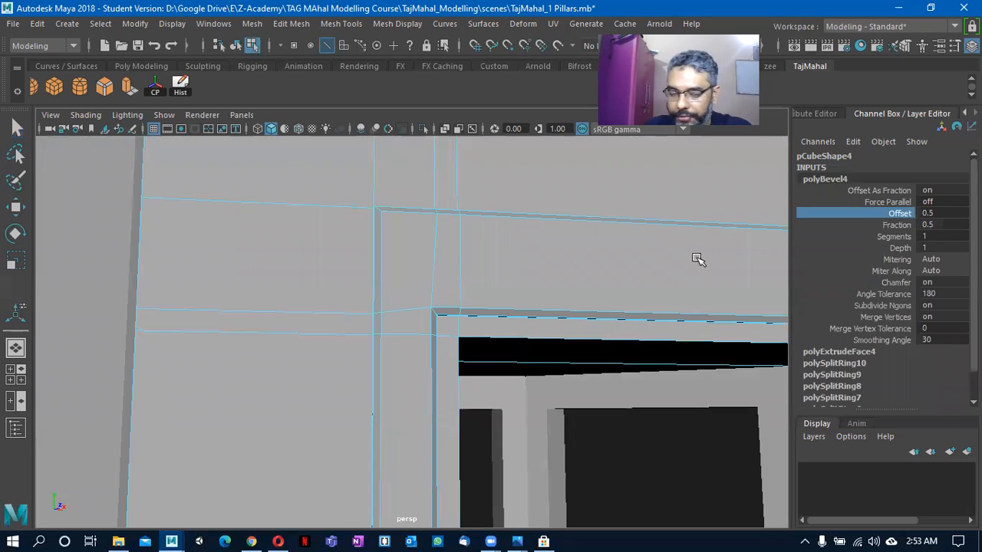
pyautogui.moveTo(472, 302); pyautogui.dragTo(575, 354, button='middle')
pyautogui.keyDown('alt'); pyautogui.moveTo(546, 386); pyautogui.dragTo(405, 322, button='middle'); pyautogui.keyUp('alt')
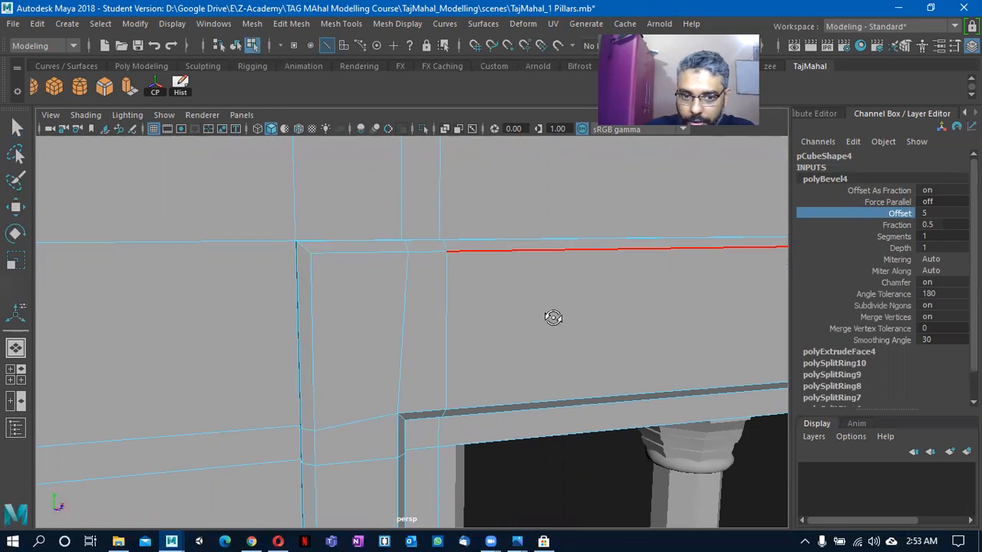
pyautogui.keyDown('alt'); pyautogui.moveTo(553, 318); pyautogui.dragTo(603, 324); pyautogui.keyUp('alt')
pyautogui.keyDown('alt'); pyautogui.moveTo(602, 323); pyautogui.dragTo(482, 266, button='middle'); pyautogui.keyUp('alt')
pyautogui.keyDown('alt'); pyautogui.moveTo(698, 280); pyautogui.dragTo(633, 296); pyautogui.keyUp('alt')
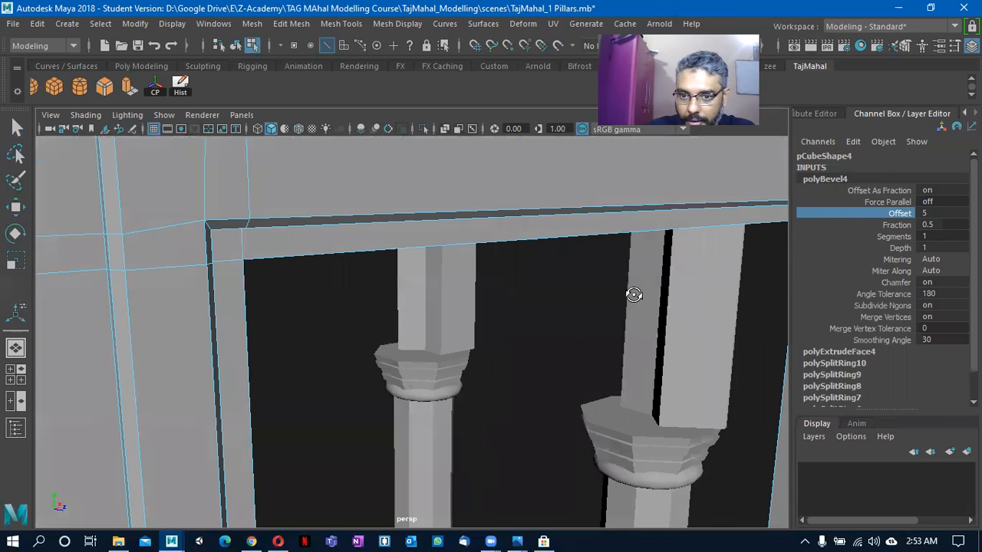
pyautogui.keyDown('alt'); pyautogui.moveTo(717, 276); pyautogui.dragTo(704, 300); pyautogui.keyUp('alt')
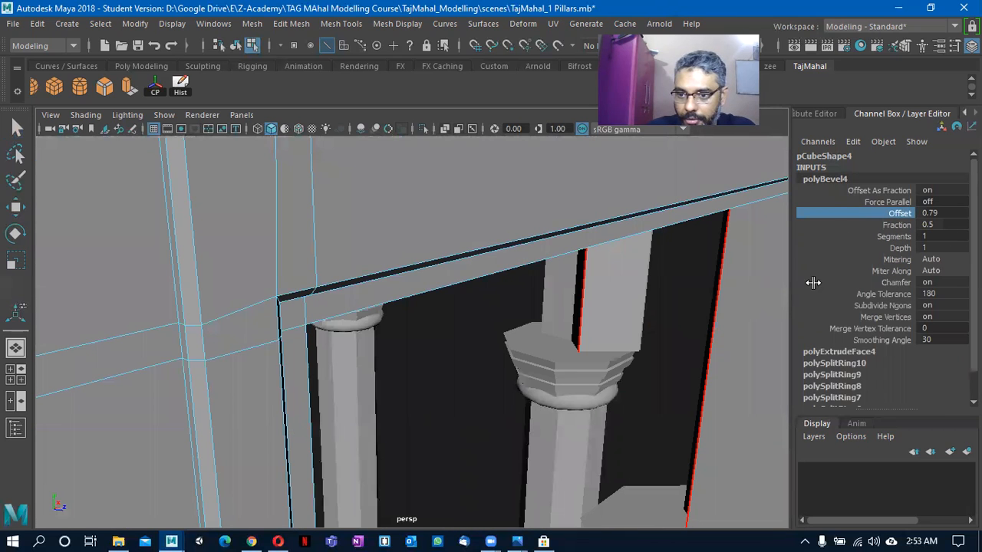
# Reduce the bevel's Fraction to about 0.12.
pyautogui.click(897, 225)
pyautogui.moveTo(622, 333); pyautogui.dragTo(579, 342, button='middle')
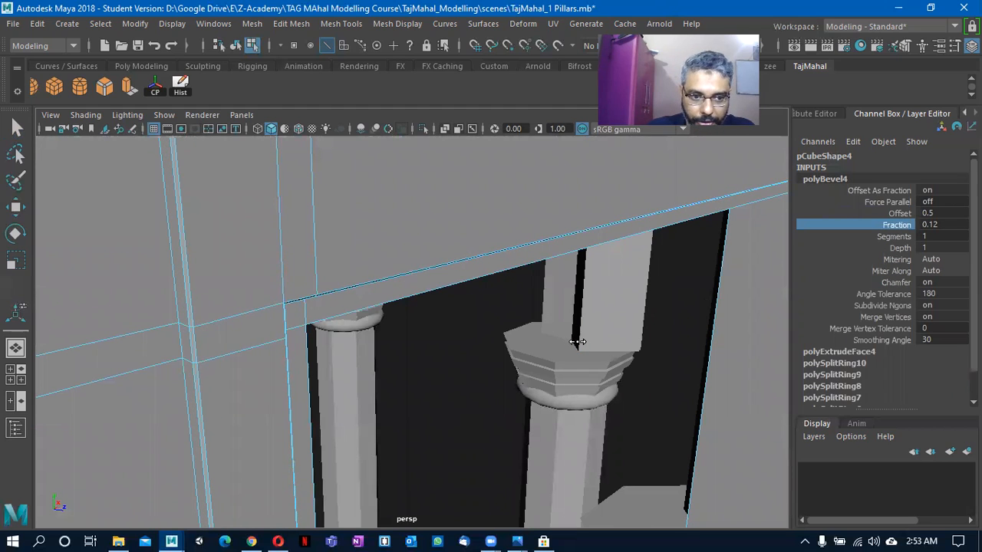
# Return to object selection, clear it, and examine the bevelled borders of the instanced frames from several sides.
pyautogui.keyDown('alt'); pyautogui.moveTo(520, 347); pyautogui.dragTo(402, 343); pyautogui.keyUp('alt')
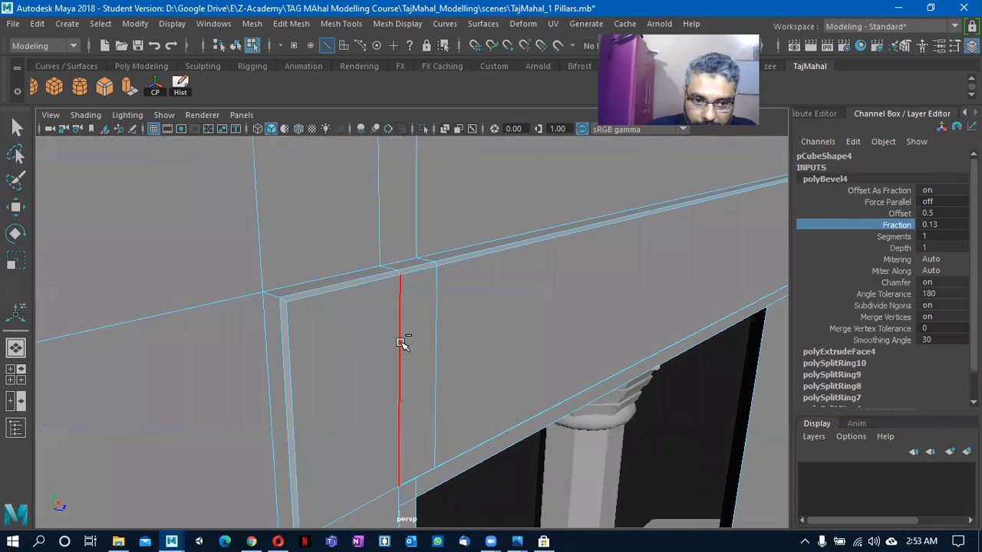
pyautogui.moveTo(448, 123); pyautogui.dragTo(487, 101, button='right')
pyautogui.click(685, 428)
pyautogui.keyDown('alt'); pyautogui.moveTo(509, 410); pyautogui.dragTo(480, 376, button='right'); pyautogui.keyUp('alt')
pyautogui.keyDown('alt'); pyautogui.moveTo(481, 376); pyautogui.dragTo(514, 381); pyautogui.keyUp('alt')
pyautogui.keyDown('alt'); pyautogui.moveTo(514, 381); pyautogui.dragTo(437, 378, button='right'); pyautogui.keyUp('alt')
pyautogui.keyDown('alt'); pyautogui.moveTo(437, 377); pyautogui.dragTo(357, 367); pyautogui.keyUp('alt')
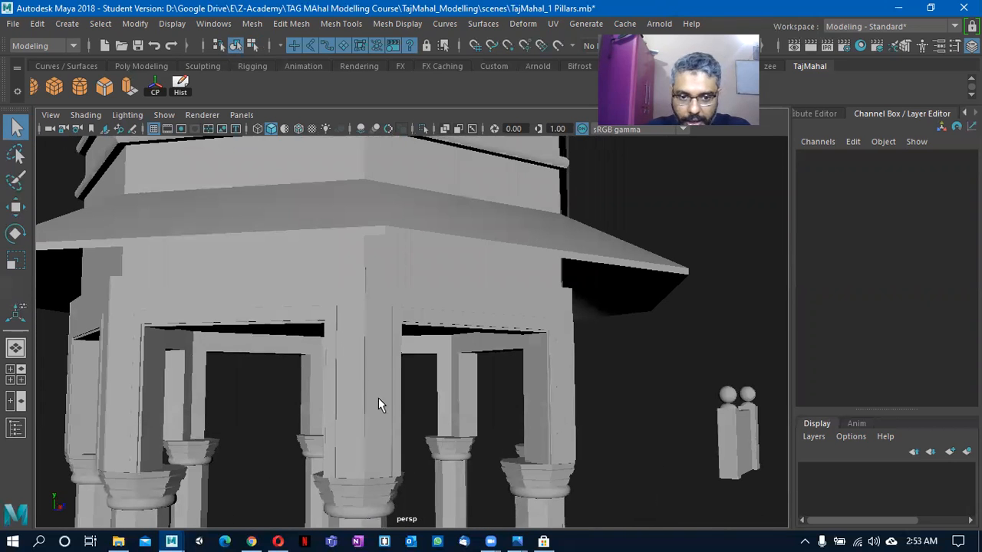
pyautogui.keyDown('alt'); pyautogui.moveTo(378, 404); pyautogui.dragTo(386, 374); pyautogui.keyUp('alt')
pyautogui.click(350, 339)
pyautogui.keyDown('alt'); pyautogui.moveTo(425, 333); pyautogui.dragTo(412, 378); pyautogui.keyUp('alt')
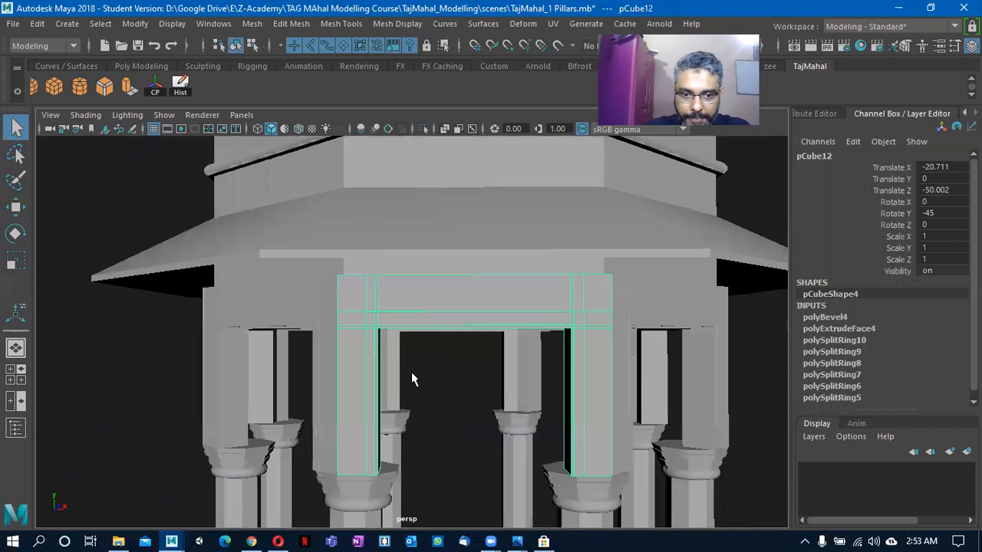
pyautogui.keyDown('alt'); pyautogui.moveTo(345, 397); pyautogui.dragTo(390, 319); pyautogui.keyUp('alt')
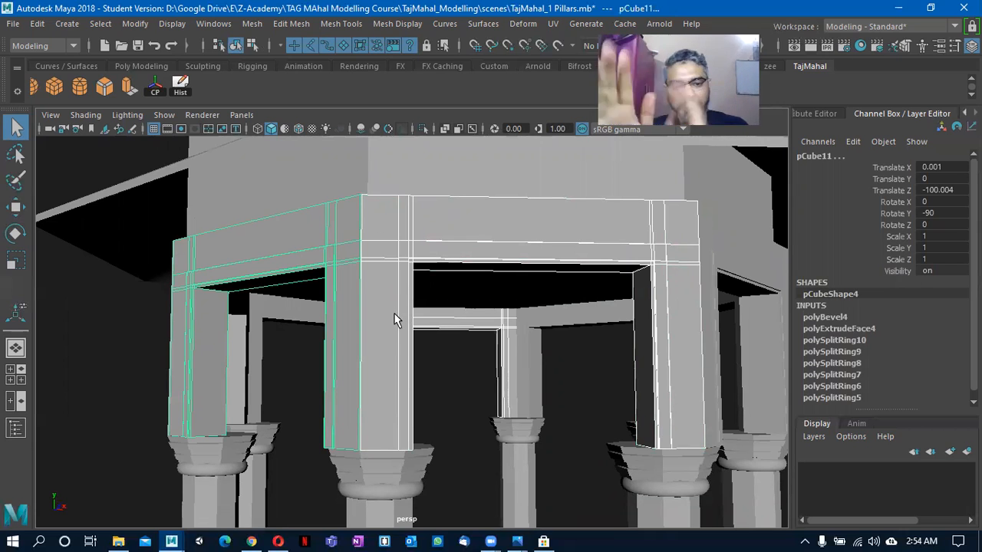
pyautogui.keyDown('alt'); pyautogui.moveTo(501, 292); pyautogui.dragTo(623, 229); pyautogui.keyUp('alt')
pyautogui.click(491, 384)
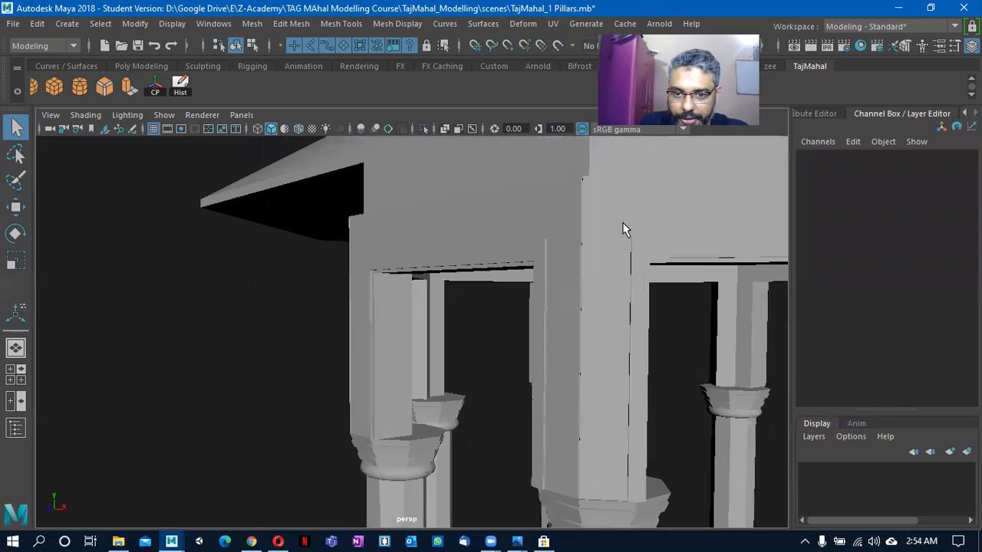
pyautogui.keyDown('alt'); pyautogui.moveTo(593, 365); pyautogui.dragTo(511, 358); pyautogui.keyUp('alt')
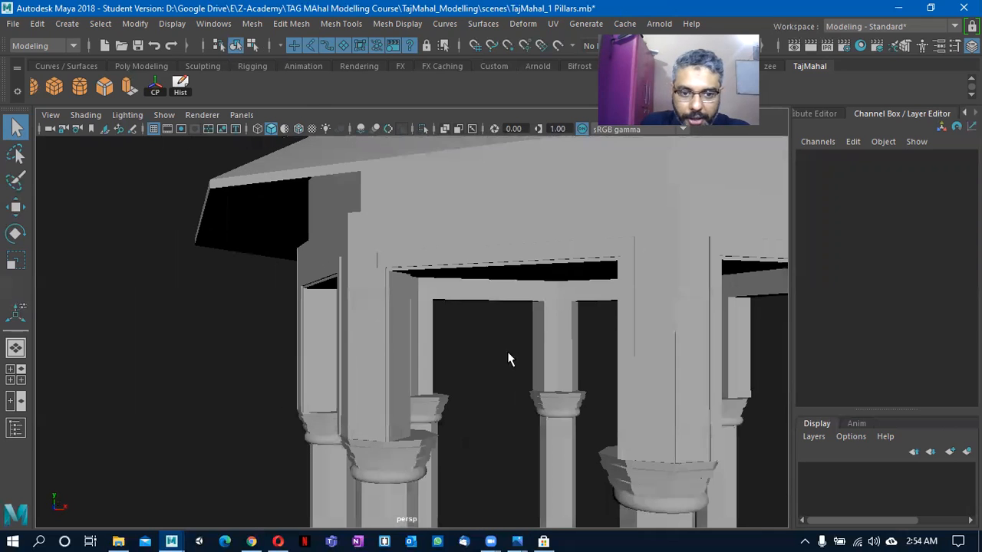
# Select the wide front face above the opening on one of the instanced frames.
pyautogui.click(439, 302)
pyautogui.keyDown('alt'); pyautogui.moveTo(438, 302); pyautogui.dragTo(561, 272); pyautogui.keyUp('alt')
pyautogui.moveTo(561, 272); pyautogui.dragTo(560, 165, button='right')
pyautogui.click(470, 229)
pyautogui.keyDown('alt'); pyautogui.moveTo(563, 303); pyautogui.dragTo(468, 362); pyautogui.keyUp('alt')
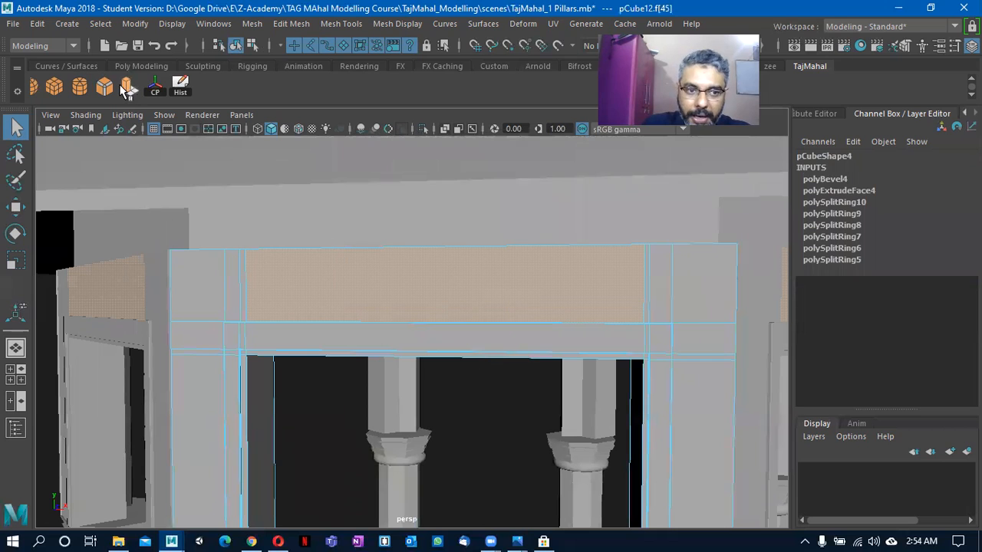
# Extrude the selected face and scale it inward and vertically to leave a thin inset border.
pyautogui.hotkey('ctrl', 'e')
pyautogui.keyDown('alt'); pyautogui.moveTo(318, 401); pyautogui.dragTo(381, 280); pyautogui.keyUp('alt')
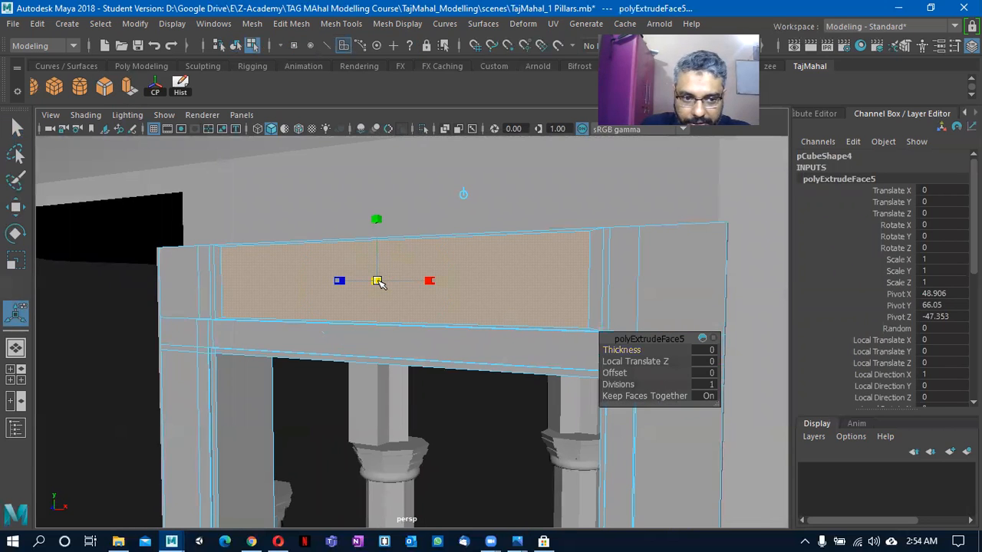
pyautogui.keyDown('alt'); pyautogui.moveTo(375, 281); pyautogui.dragTo(390, 297, button='right'); pyautogui.keyUp('alt')
pyautogui.moveTo(370, 270); pyautogui.dragTo(372, 267)
pyautogui.moveTo(369, 209); pyautogui.dragTo(370, 219)
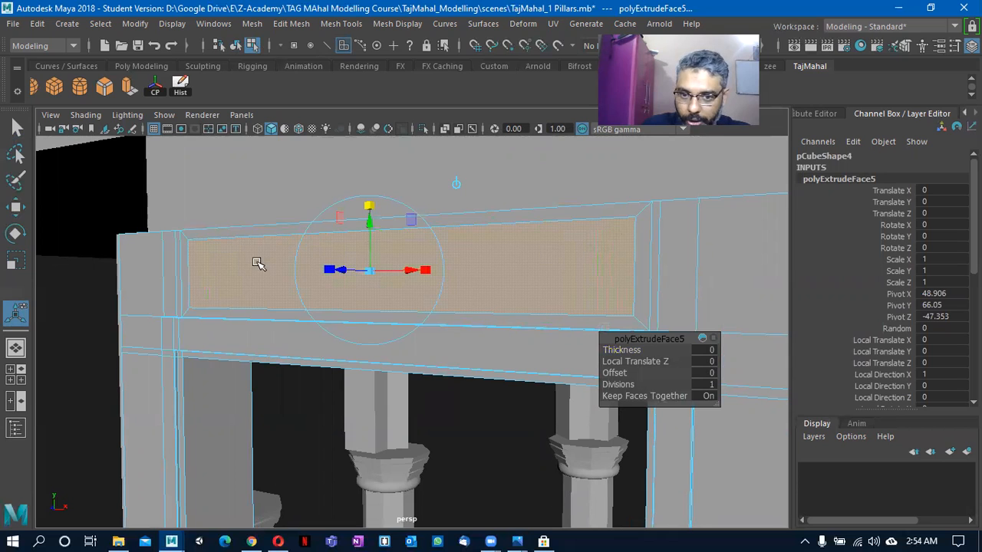
# Extrude the inset face again and push it into the frame with a Local Translate Z of about -0.007.
pyautogui.keyDown('alt'); pyautogui.moveTo(176, 209); pyautogui.dragTo(283, 306); pyautogui.keyUp('alt')
pyautogui.click(130, 90)
pyautogui.scroll(-3, 341, 343)
pyautogui.moveTo(329, 335)
pyautogui.keyDown('alt'); pyautogui.mouseDown()
pyautogui.moveTo(392, 323)
pyautogui.moveTo(346, 329)
pyautogui.mouseUp(); pyautogui.keyUp('alt')
pyautogui.scroll(-5, 470, 341)
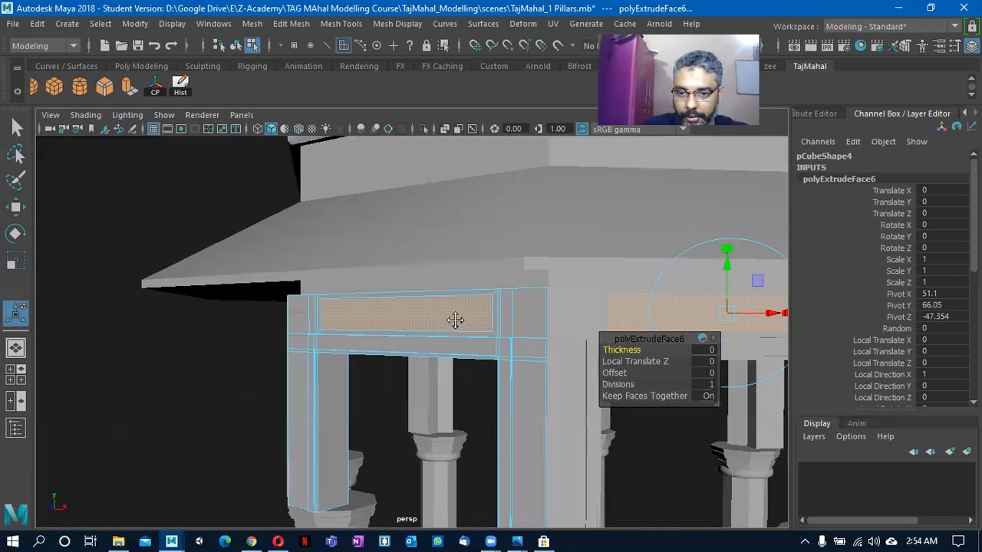
pyautogui.keyDown('alt'); pyautogui.moveTo(456, 320); pyautogui.dragTo(154, 324, button='middle'); pyautogui.keyUp('alt')
pyautogui.keyDown('alt'); pyautogui.moveTo(441, 327); pyautogui.dragTo(94, 335); pyautogui.keyUp('alt')
pyautogui.keyDown('alt'); pyautogui.moveTo(95, 335); pyautogui.dragTo(177, 349, button='right'); pyautogui.keyUp('alt')
pyautogui.keyDown('alt'); pyautogui.moveTo(177, 349); pyautogui.dragTo(223, 366, button='middle'); pyautogui.keyUp('alt')
pyautogui.keyDown('alt'); pyautogui.moveTo(223, 366); pyautogui.dragTo(377, 371); pyautogui.keyUp('alt')
pyautogui.scroll(-3, 261, 397)
pyautogui.scroll(3, 197, 317)
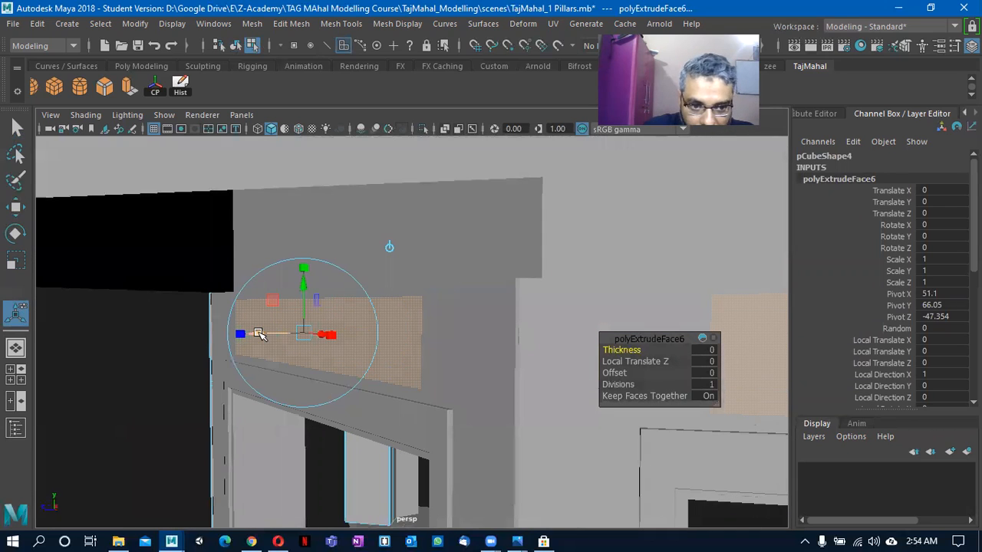
pyautogui.keyDown('alt'); pyautogui.moveTo(222, 390); pyautogui.dragTo(314, 434, button='right'); pyautogui.keyUp('alt')
pyautogui.keyDown('alt'); pyautogui.moveTo(175, 413); pyautogui.dragTo(206, 392, button='middle'); pyautogui.keyUp('alt')
pyautogui.keyDown('alt'); pyautogui.moveTo(207, 392); pyautogui.dragTo(303, 403, button='right'); pyautogui.keyUp('alt')
pyautogui.keyDown('alt'); pyautogui.moveTo(303, 403); pyautogui.dragTo(274, 374); pyautogui.keyUp('alt')
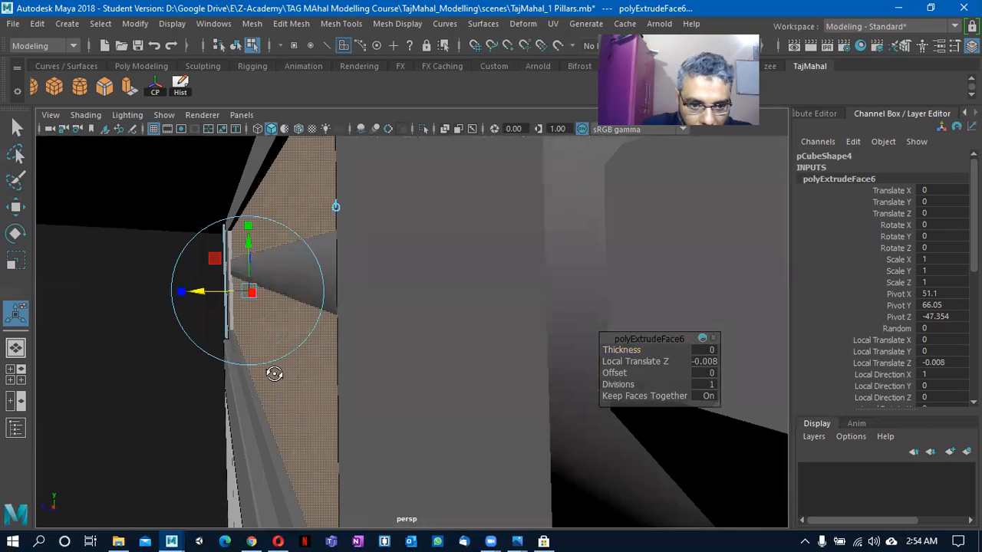
pyautogui.keyDown('alt'); pyautogui.moveTo(245, 332); pyautogui.dragTo(493, 412); pyautogui.keyUp('alt')
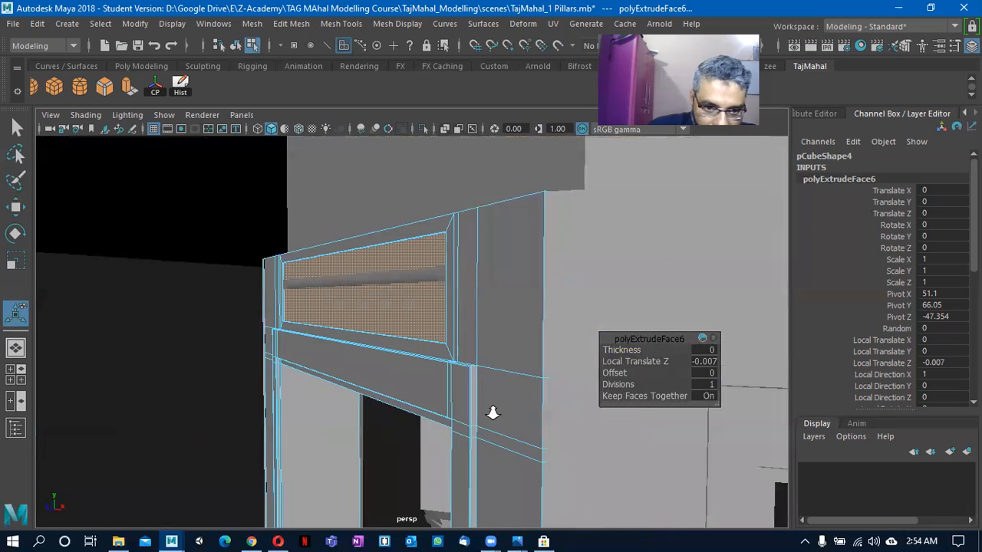
pyautogui.keyDown('alt'); pyautogui.moveTo(492, 413); pyautogui.dragTo(546, 422, button='right'); pyautogui.keyUp('alt')
# Extrude the recessed panel face once more and scale it slightly inward.
pyautogui.click(392, 323)
pyautogui.keyDown('alt'); pyautogui.moveTo(392, 323); pyautogui.dragTo(516, 356, button='right'); pyautogui.keyUp('alt')
pyautogui.keyDown('alt'); pyautogui.moveTo(350, 320); pyautogui.dragTo(376, 342); pyautogui.keyUp('alt')
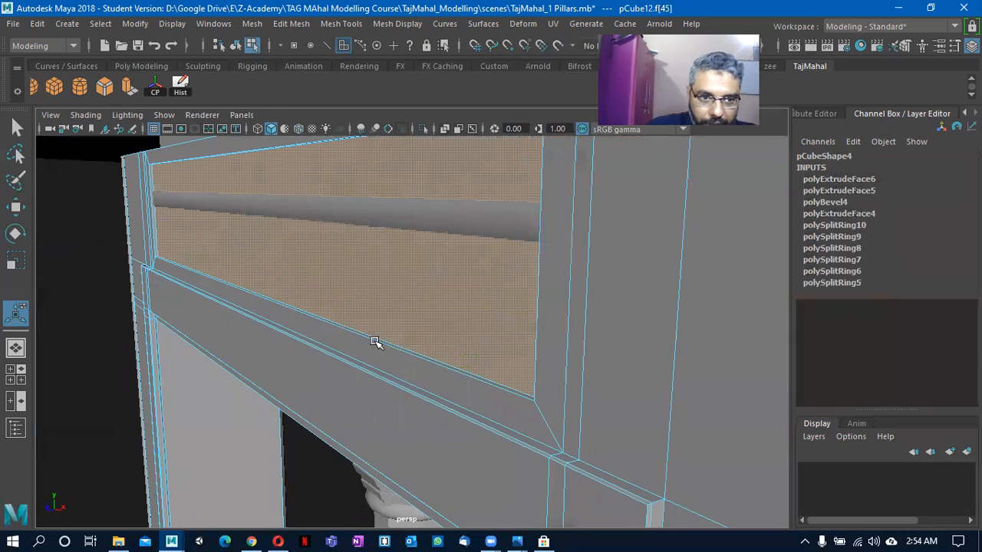
pyautogui.click(129, 87)
pyautogui.keyDown('alt'); pyautogui.moveTo(267, 230); pyautogui.dragTo(111, 426); pyautogui.keyUp('alt')
pyautogui.keyDown('alt'); pyautogui.moveTo(111, 427); pyautogui.dragTo(236, 307, button='middle'); pyautogui.keyUp('alt')
pyautogui.keyDown('alt'); pyautogui.moveTo(235, 308); pyautogui.dragTo(299, 288); pyautogui.keyUp('alt')
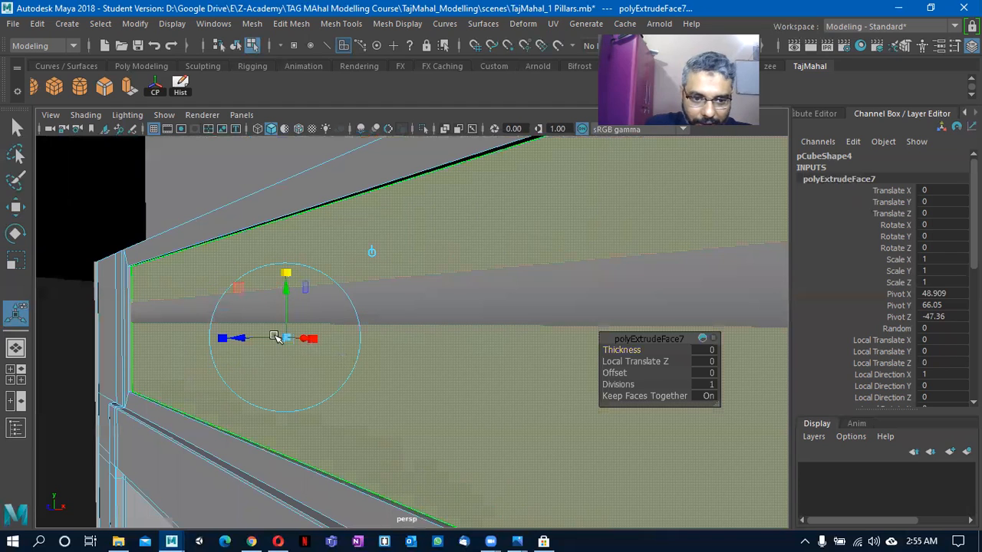
pyautogui.moveTo(287, 338); pyautogui.dragTo(286, 338)
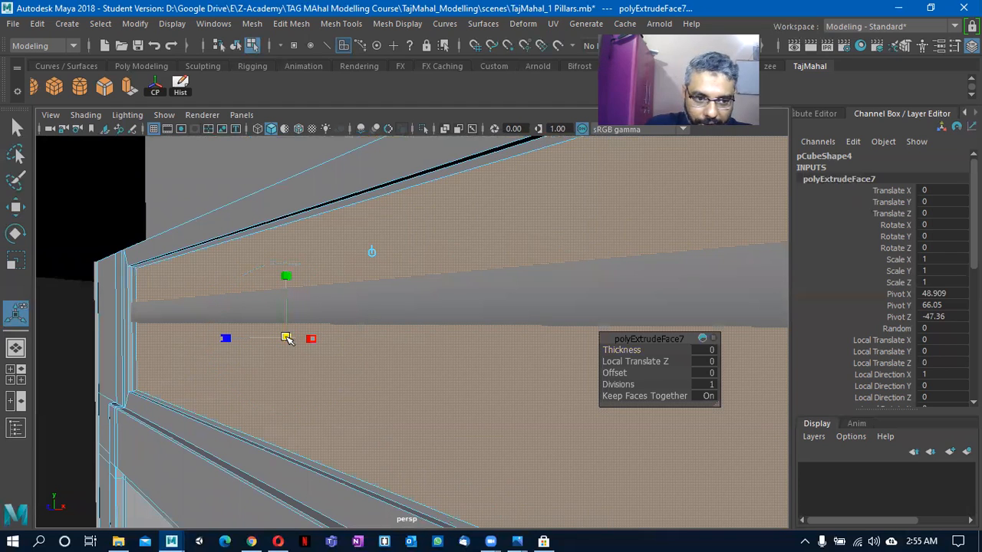
# Reduce the new inner face's height to even out the border inside the recess.
pyautogui.keyDown('alt'); pyautogui.moveTo(287, 339); pyautogui.dragTo(312, 372); pyautogui.keyUp('alt')
pyautogui.scroll(-6, 309, 350)
pyautogui.scroll(4, 331, 348)
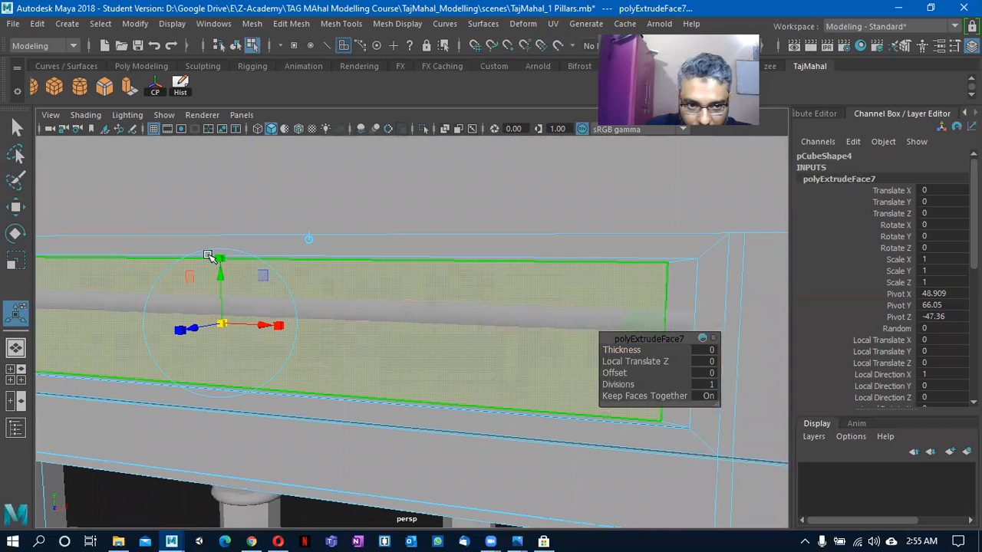
pyautogui.click(220, 258)
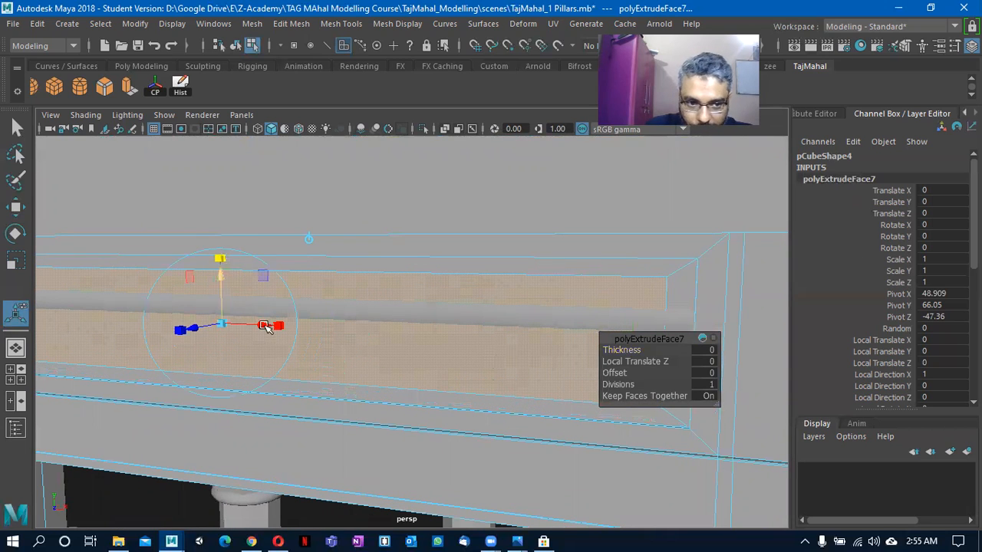
pyautogui.keyDown('alt'); pyautogui.moveTo(264, 327); pyautogui.dragTo(184, 316); pyautogui.keyUp('alt')
pyautogui.keyDown('alt'); pyautogui.moveTo(184, 315); pyautogui.dragTo(328, 345, button='right'); pyautogui.keyUp('alt')
pyautogui.keyDown('alt'); pyautogui.moveTo(372, 349); pyautogui.dragTo(329, 350); pyautogui.keyUp('alt')
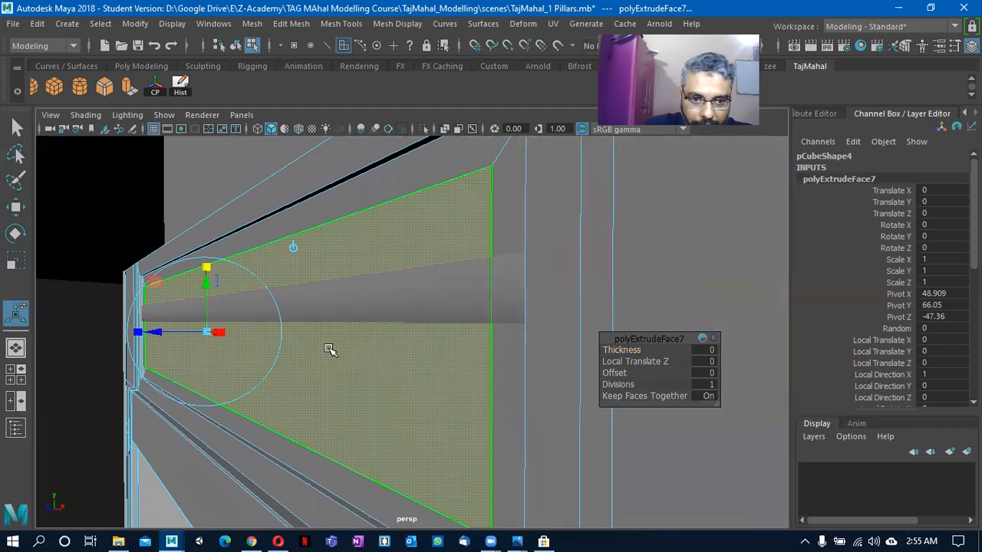
# Extrude the inner face again, push it slightly deeper into the frame, and return to object selection.
pyautogui.click(130, 87)
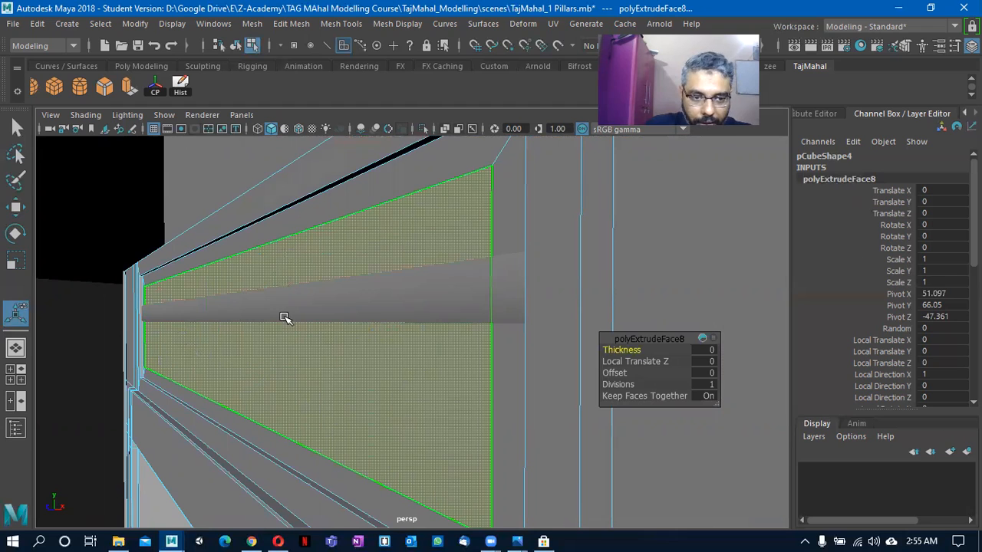
pyautogui.press('w')
pyautogui.keyDown('alt'); pyautogui.moveTo(226, 375); pyautogui.dragTo(49, 348); pyautogui.keyUp('alt')
pyautogui.keyDown('alt'); pyautogui.moveTo(265, 374); pyautogui.dragTo(417, 332); pyautogui.keyUp('alt')
pyautogui.keyDown('alt'); pyautogui.moveTo(304, 338); pyautogui.dragTo(397, 338); pyautogui.keyUp('alt')
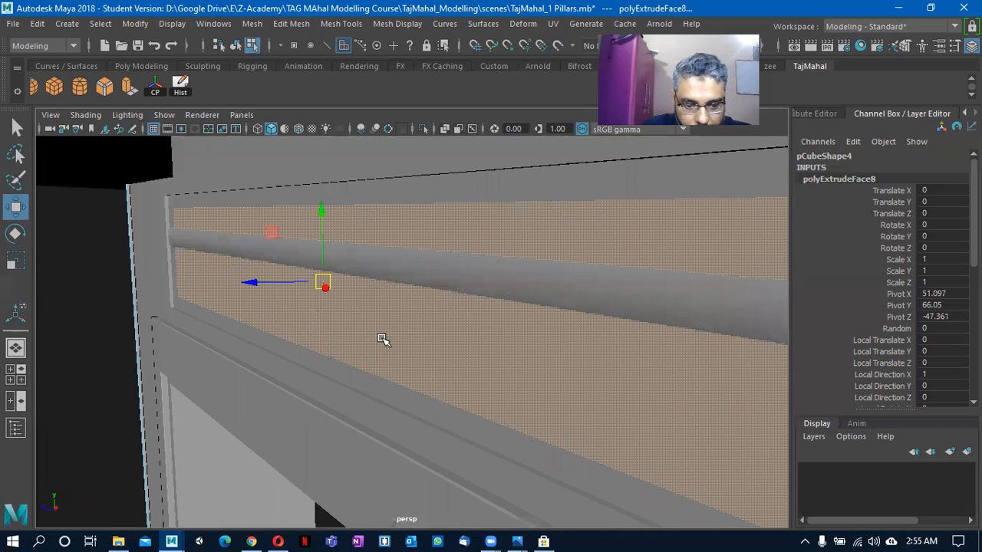
pyautogui.press('t')
pyautogui.moveTo(284, 284); pyautogui.dragTo(284, 284)
pyautogui.keyDown('alt'); pyautogui.moveTo(287, 322); pyautogui.dragTo(311, 340); pyautogui.keyUp('alt')
pyautogui.keyDown('alt'); pyautogui.moveTo(248, 341); pyautogui.dragTo(461, 328); pyautogui.keyUp('alt')
pyautogui.moveTo(454, 123); pyautogui.dragTo(498, 107, button='right')
pyautogui.keyDown('alt'); pyautogui.moveTo(117, 202); pyautogui.dragTo(383, 327); pyautogui.keyUp('alt')
pyautogui.click(372, 271)
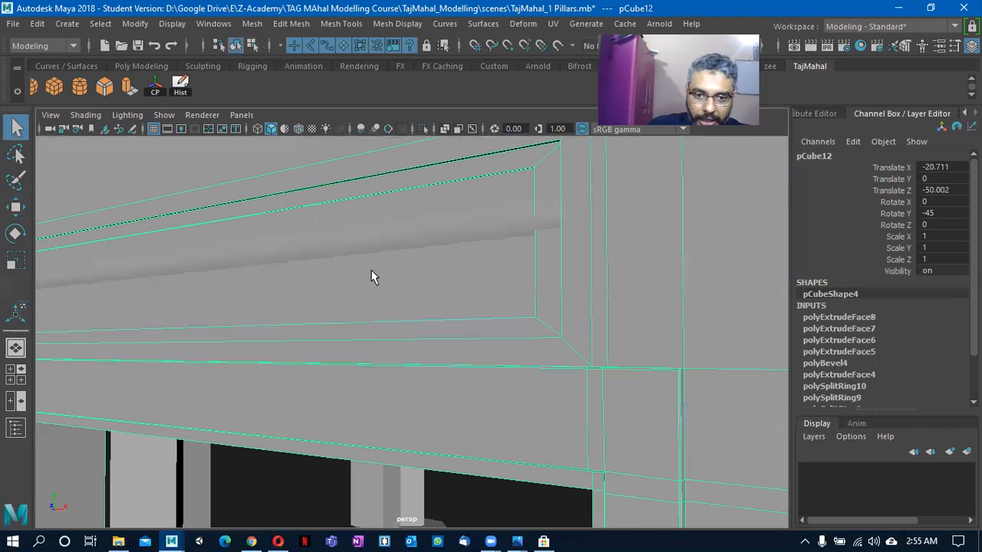
pyautogui.click(459, 496)
# Select the front edge loop around the outer step of the recessed panel.
pyautogui.keyDown('alt'); pyautogui.moveTo(330, 410); pyautogui.dragTo(448, 324); pyautogui.keyUp('alt')
pyautogui.click(386, 315)
pyautogui.moveTo(445, 319); pyautogui.dragTo(440, 86, button='right')
pyautogui.click(420, 387)
pyautogui.keyDown('alt'); pyautogui.moveTo(386, 423); pyautogui.dragTo(438, 427); pyautogui.keyUp('alt')
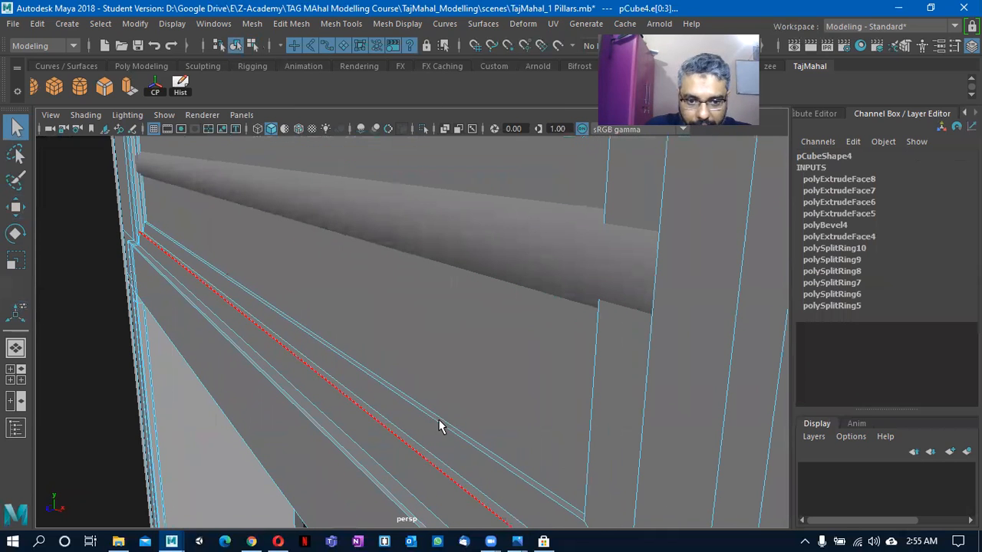
pyautogui.click(410, 444)
pyautogui.keyDown('alt'); pyautogui.moveTo(371, 389); pyautogui.dragTo(427, 357); pyautogui.keyUp('alt')
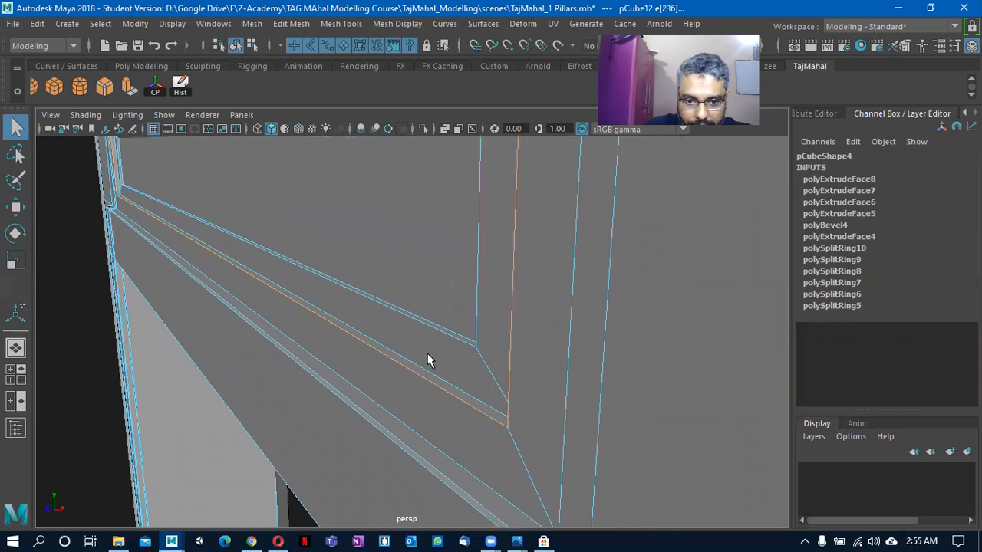
# Add the front edge loop of the panel's inner step to the selection.
pyautogui.keyDown('shift'); pyautogui.click(436, 378); pyautogui.keyUp('shift')
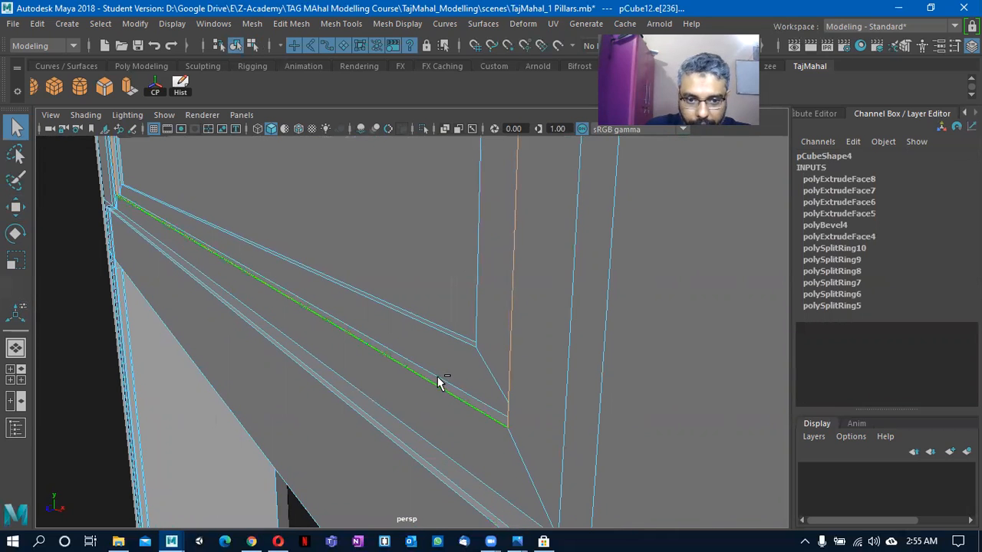
pyautogui.keyDown('alt'); pyautogui.moveTo(439, 396); pyautogui.dragTo(458, 369); pyautogui.keyUp('alt')
pyautogui.keyDown('shift'); pyautogui.click(476, 400); pyautogui.keyUp('shift')
pyautogui.keyDown('shift'); pyautogui.click(458, 362); pyautogui.keyUp('shift')
# Try adding the back edge loops of both recess steps to the edge selection.
pyautogui.keyDown('alt'); pyautogui.moveTo(425, 421); pyautogui.dragTo(221, 333); pyautogui.keyUp('alt')
pyautogui.scroll(-5, 223, 331)
pyautogui.keyDown('alt'); pyautogui.moveTo(230, 326); pyautogui.dragTo(366, 320, button='middle'); pyautogui.keyUp('alt')
pyautogui.scroll(4, 588, 333)
pyautogui.keyDown('alt'); pyautogui.moveTo(587, 333); pyautogui.dragTo(395, 349, button='middle'); pyautogui.keyUp('alt')
pyautogui.keyDown('alt'); pyautogui.moveTo(395, 349); pyautogui.dragTo(560, 340, button='right'); pyautogui.keyUp('alt')
pyautogui.keyDown('alt'); pyautogui.moveTo(609, 366); pyautogui.dragTo(542, 370, button='middle'); pyautogui.keyUp('alt')
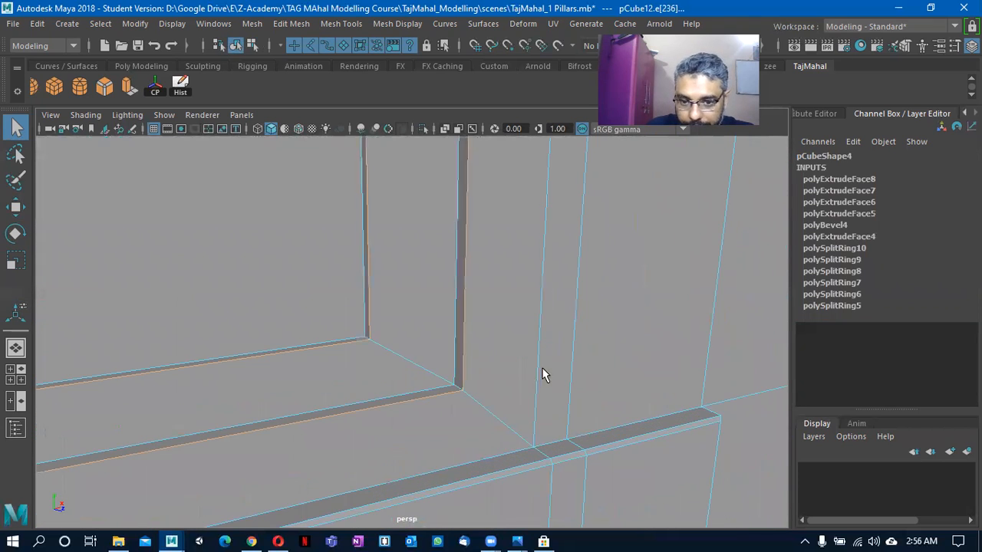
pyautogui.scroll(2, 548, 373)
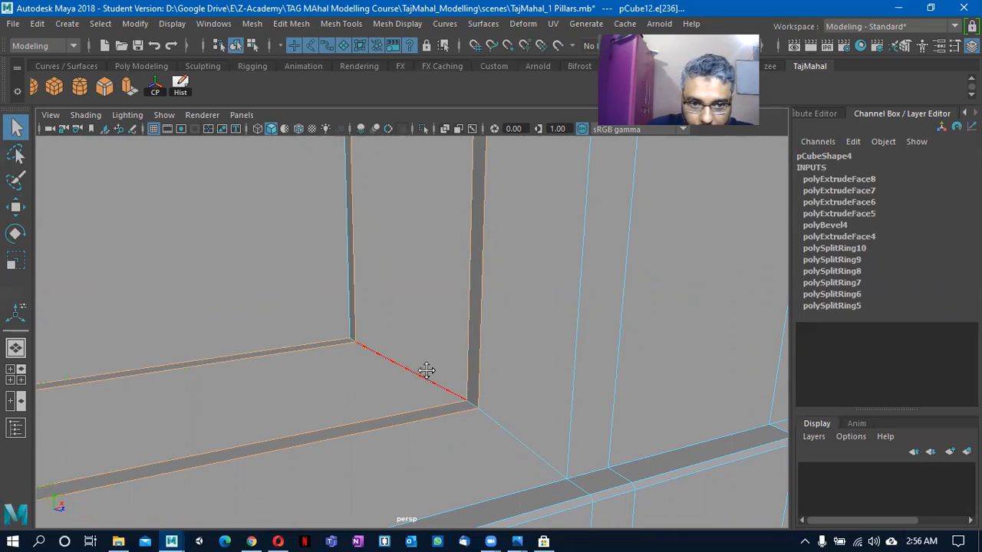
pyautogui.keyDown('alt'); pyautogui.moveTo(427, 372); pyautogui.dragTo(567, 408, button='middle'); pyautogui.keyUp('alt')
pyautogui.keyDown('shift'); pyautogui.click(509, 321); pyautogui.keyUp('shift')
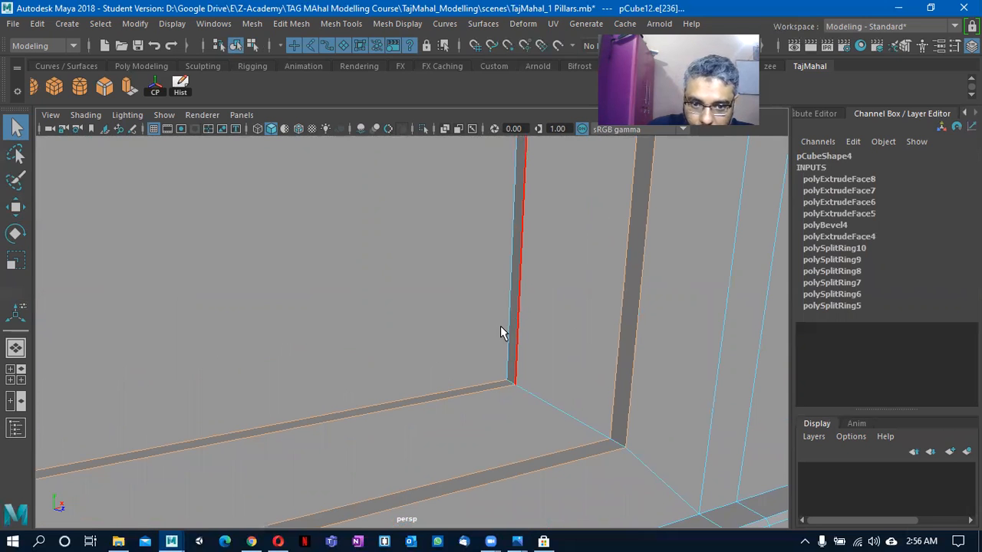
pyautogui.keyDown('shift'); pyautogui.click(517, 332); pyautogui.keyUp('shift')
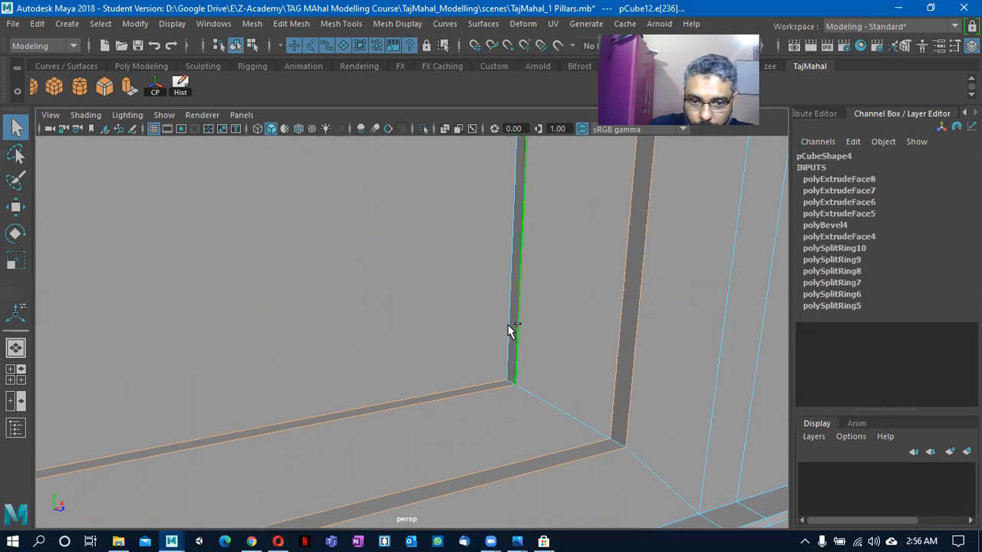
pyautogui.scroll(-3, 568, 378)
pyautogui.keyDown('alt'); pyautogui.moveTo(568, 377); pyautogui.dragTo(523, 358); pyautogui.keyUp('alt')
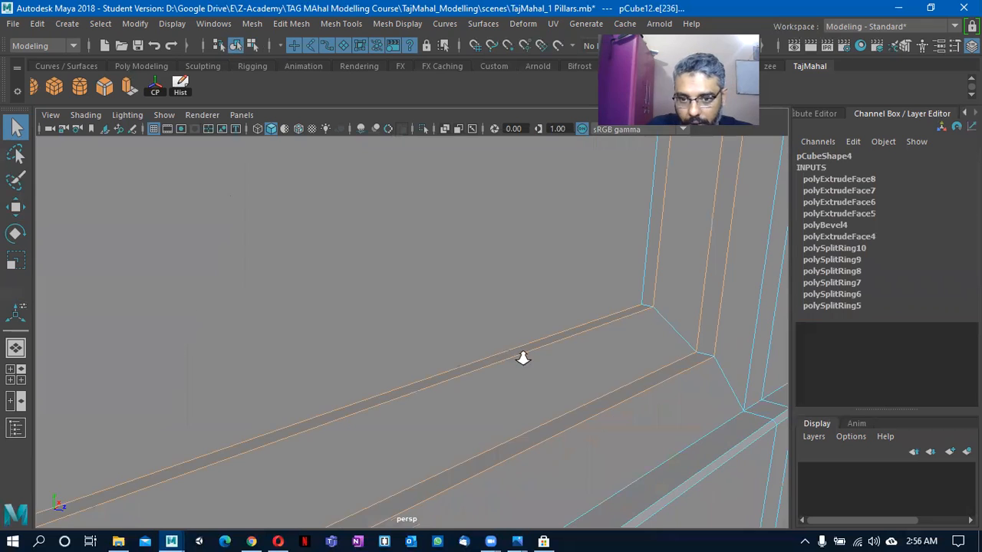
pyautogui.scroll(-3, 593, 353)
pyautogui.keyDown('alt'); pyautogui.moveTo(593, 351); pyautogui.dragTo(423, 379, button='middle'); pyautogui.keyUp('alt')
pyautogui.keyDown('alt'); pyautogui.moveTo(423, 379); pyautogui.dragTo(288, 342); pyautogui.keyUp('alt')
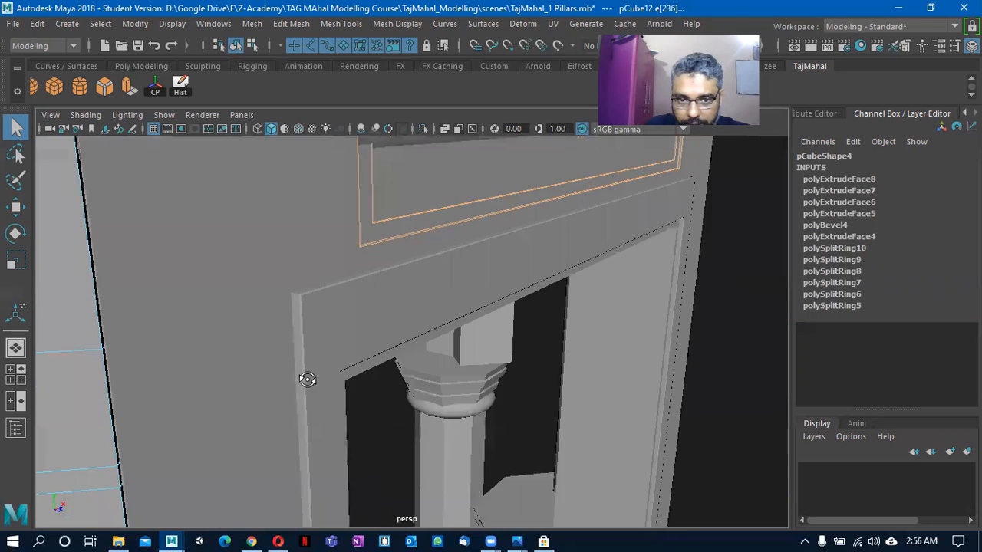
# Deselect the back edge loops of both recess steps, keeping only the front loops selected.
pyautogui.keyDown('alt'); pyautogui.moveTo(401, 256); pyautogui.dragTo(795, 264, button='middle'); pyautogui.keyUp('alt')
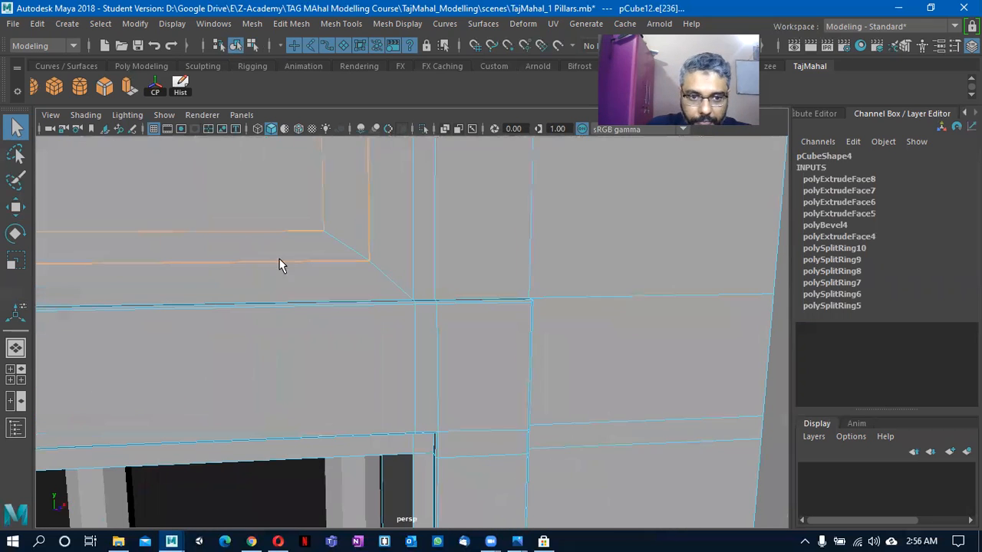
pyautogui.keyDown('alt'); pyautogui.moveTo(281, 265); pyautogui.dragTo(464, 345, button='middle'); pyautogui.keyUp('alt')
pyautogui.keyDown('alt'); pyautogui.moveTo(464, 344); pyautogui.dragTo(394, 322); pyautogui.keyUp('alt')
pyautogui.keyDown('alt'); pyautogui.moveTo(394, 322); pyautogui.dragTo(257, 405, button='right'); pyautogui.keyUp('alt')
pyautogui.keyDown('alt'); pyautogui.moveTo(257, 405); pyautogui.dragTo(184, 414); pyautogui.keyUp('alt')
pyautogui.keyDown('alt'); pyautogui.moveTo(475, 376); pyautogui.dragTo(376, 383); pyautogui.keyUp('alt')
pyautogui.keyDown('alt'); pyautogui.moveTo(376, 383); pyautogui.dragTo(506, 387, button='right'); pyautogui.keyUp('alt')
pyautogui.keyDown('alt'); pyautogui.moveTo(372, 381); pyautogui.dragTo(420, 351); pyautogui.keyUp('alt')
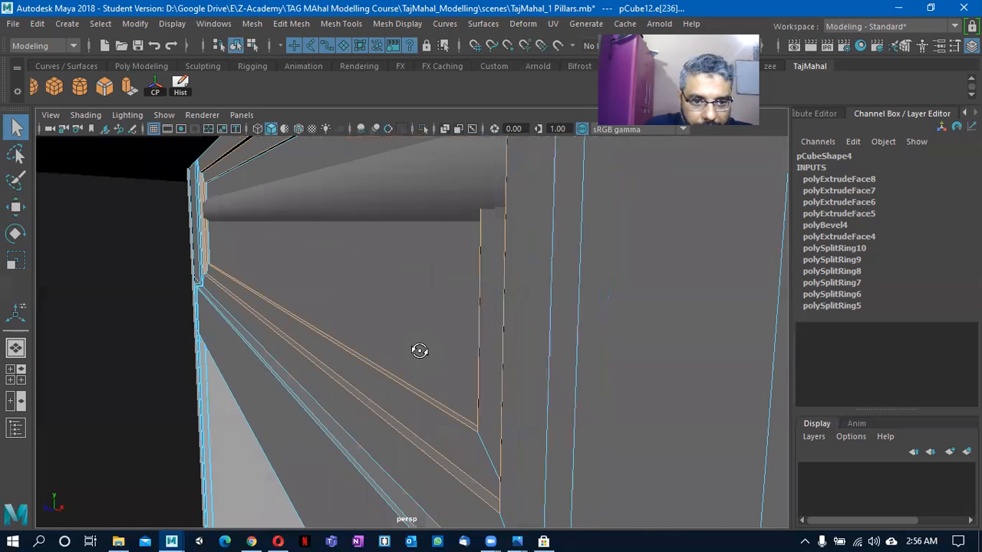
pyautogui.doubleClick(369, 410)
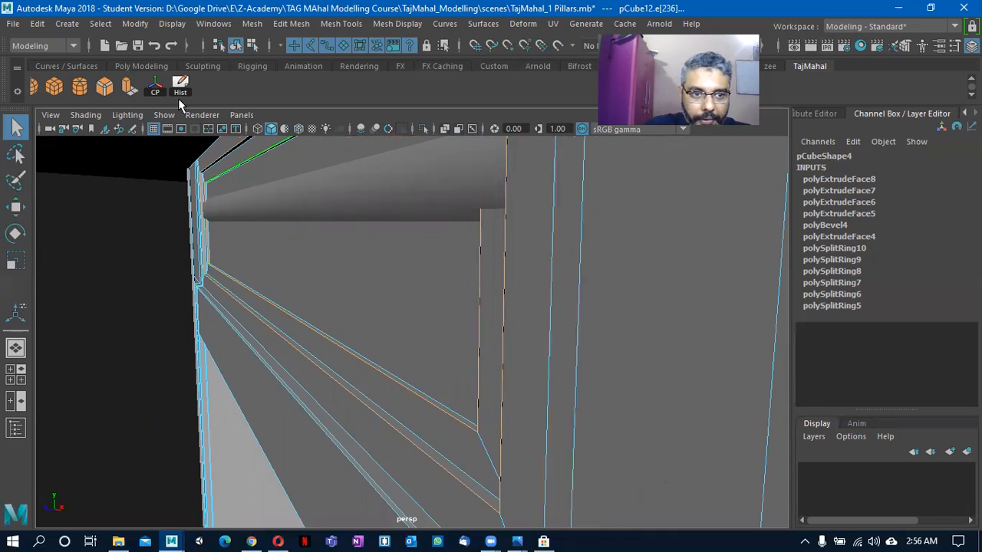
pyautogui.keyDown('shift'); pyautogui.doubleClick(394, 419); pyautogui.keyUp('shift')
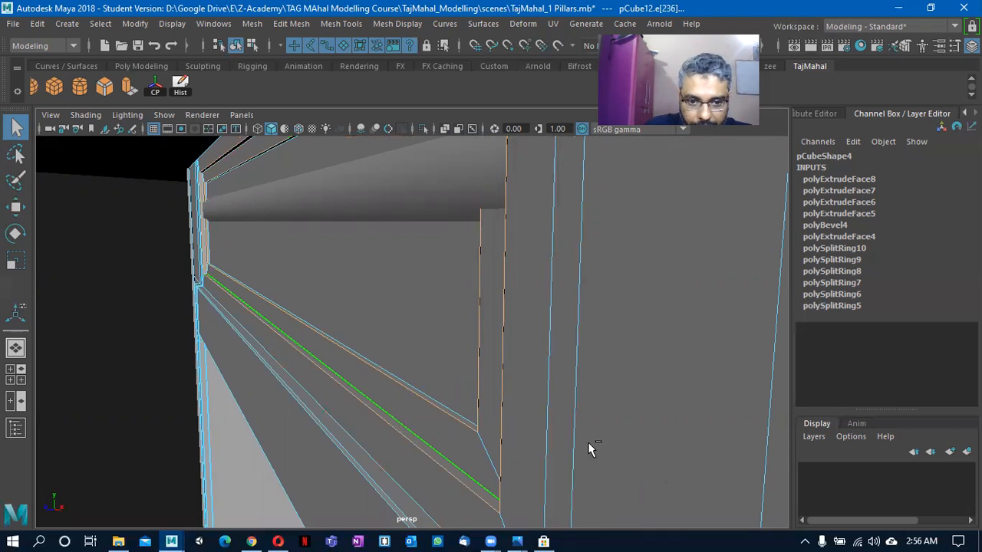
# Bevel the selected front edge loops of both recess steps and fine-tune the bevel fraction.
pyautogui.keyDown('alt'); pyautogui.moveTo(261, 382); pyautogui.dragTo(519, 371); pyautogui.keyUp('alt')
pyautogui.keyDown('alt'); pyautogui.moveTo(519, 372); pyautogui.dragTo(252, 346, button='middle'); pyautogui.keyUp('alt')
pyautogui.keyDown('alt'); pyautogui.moveTo(253, 346); pyautogui.dragTo(387, 353); pyautogui.keyUp('alt')
pyautogui.keyDown('alt'); pyautogui.moveTo(387, 352); pyautogui.dragTo(313, 372, button='middle'); pyautogui.keyUp('alt')
pyautogui.keyDown('alt'); pyautogui.moveTo(313, 373); pyautogui.dragTo(362, 373); pyautogui.keyUp('alt')
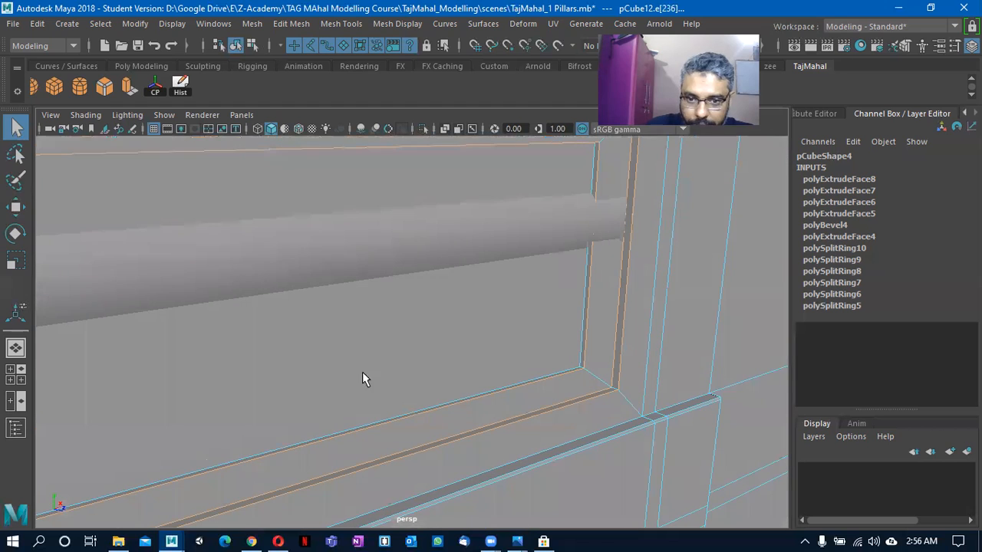
pyautogui.keyDown('alt'); pyautogui.moveTo(516, 340); pyautogui.dragTo(672, 372, button='right'); pyautogui.keyUp('alt')
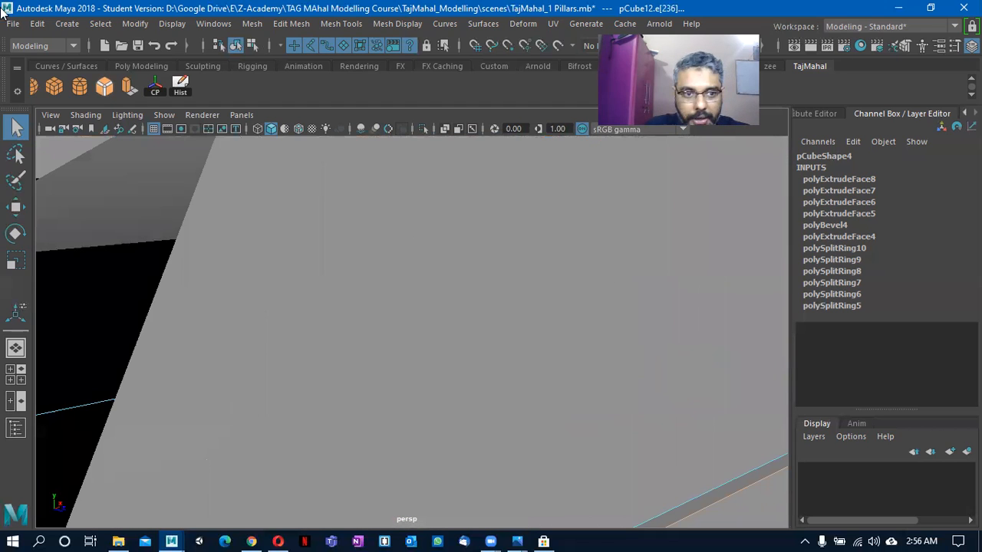
pyautogui.keyDown('alt'); pyautogui.moveTo(506, 277); pyautogui.dragTo(447, 276, button='right'); pyautogui.keyUp('alt')
pyautogui.keyDown('alt'); pyautogui.moveTo(447, 275); pyautogui.dragTo(349, 224, button='middle'); pyautogui.keyUp('alt')
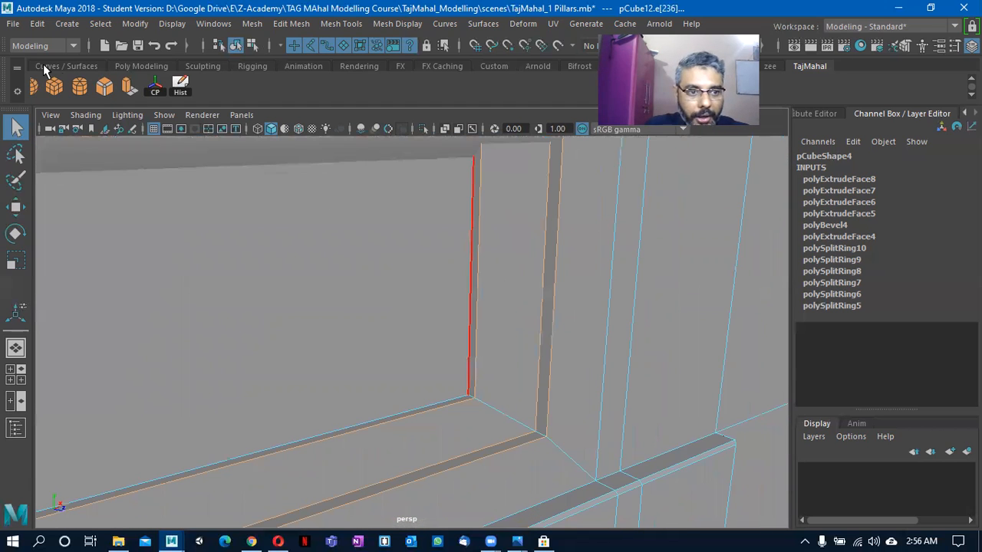
pyautogui.hotkey('ctrl', 'b')
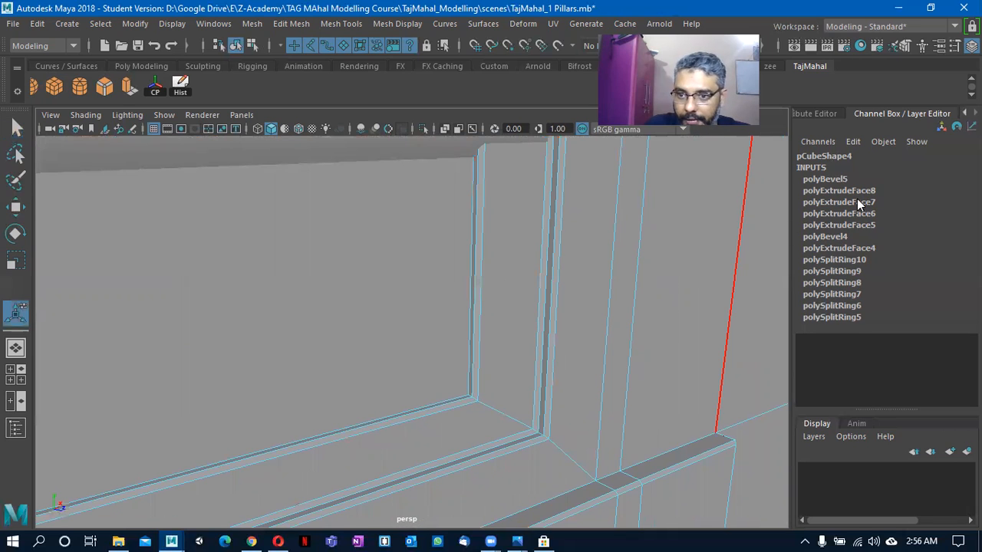
pyautogui.click(877, 181)
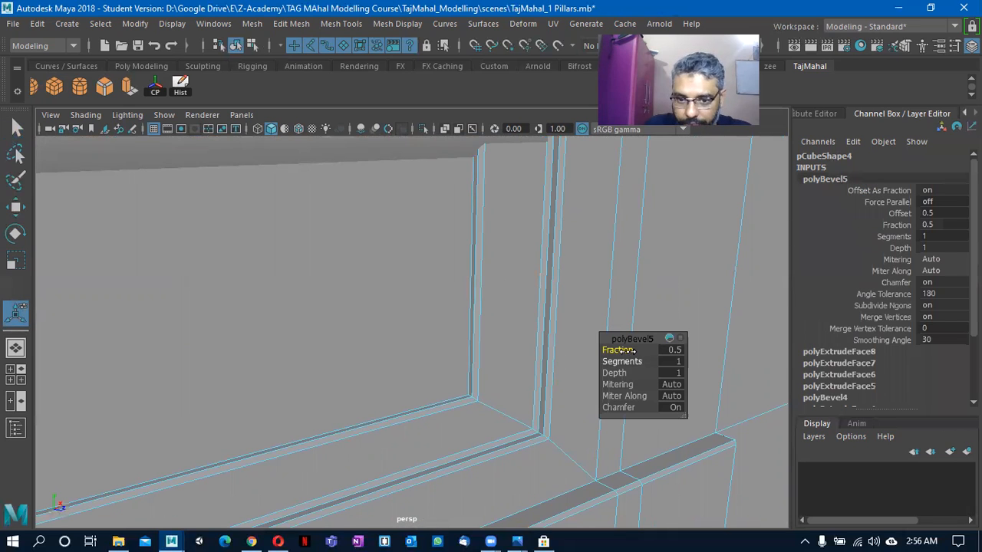
pyautogui.moveTo(618, 350)
pyautogui.mouseDown()
pyautogui.moveTo(599, 350)
pyautogui.moveTo(611, 350)
pyautogui.mouseUp()
# Return the frame to object mode and clear the selection.
pyautogui.moveTo(520, 330); pyautogui.dragTo(566, 108, button='right')
pyautogui.keyDown('alt'); pyautogui.moveTo(271, 366); pyautogui.dragTo(556, 308, button='right'); pyautogui.keyUp('alt')
pyautogui.moveTo(434, 404); pyautogui.dragTo(469, 106, button='right')
pyautogui.click(642, 394)
# Examine the bevelled recessed panels on the instanced frames beneath the eave from several angles and distances.
pyautogui.keyDown('alt'); pyautogui.moveTo(352, 341); pyautogui.dragTo(301, 330, button='right'); pyautogui.keyUp('alt')
pyautogui.keyDown('alt'); pyautogui.moveTo(301, 330); pyautogui.dragTo(373, 379); pyautogui.keyUp('alt')
pyautogui.keyDown('alt'); pyautogui.moveTo(373, 379); pyautogui.dragTo(506, 423, button='right'); pyautogui.keyUp('alt')
pyautogui.keyDown('alt'); pyautogui.moveTo(506, 424); pyautogui.dragTo(527, 432); pyautogui.keyUp('alt')
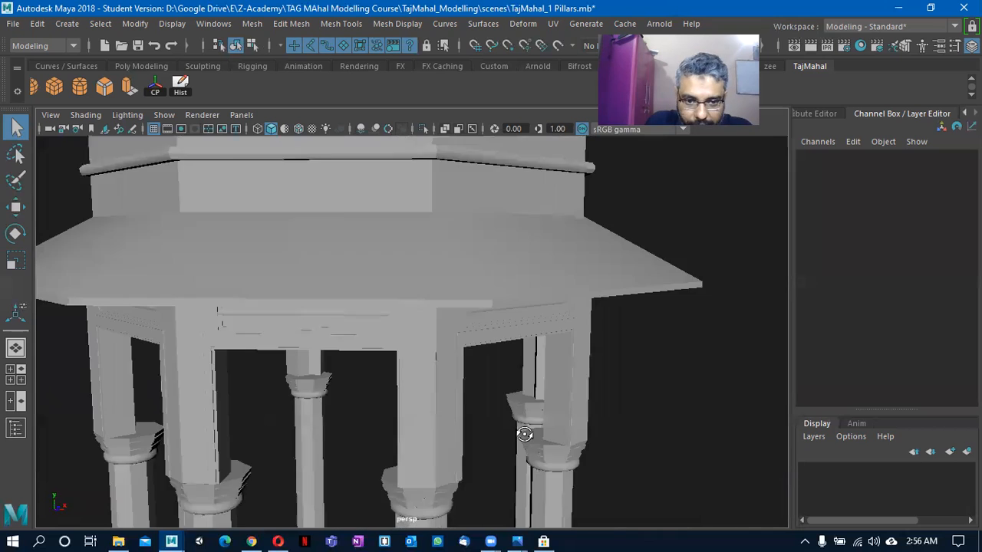
pyautogui.keyDown('alt'); pyautogui.moveTo(527, 432); pyautogui.dragTo(499, 425, button='right'); pyautogui.keyUp('alt')
pyautogui.keyDown('alt'); pyautogui.moveTo(499, 425); pyautogui.dragTo(575, 324, button='middle'); pyautogui.keyUp('alt')
pyautogui.keyDown('alt'); pyautogui.moveTo(576, 325); pyautogui.dragTo(465, 327, button='right'); pyautogui.keyUp('alt')
pyautogui.keyDown('alt'); pyautogui.moveTo(465, 327); pyautogui.dragTo(422, 410); pyautogui.keyUp('alt')
pyautogui.keyDown('alt'); pyautogui.moveTo(423, 410); pyautogui.dragTo(544, 408, button='right'); pyautogui.keyUp('alt')
pyautogui.keyDown('alt'); pyautogui.moveTo(544, 407); pyautogui.dragTo(405, 346); pyautogui.keyUp('alt')
# Select one of the frames above the pillars and inspect its opening, panel and legs resting on the capitals.
pyautogui.click(385, 349)
pyautogui.click(334, 303)
pyautogui.keyDown('alt'); pyautogui.moveTo(334, 303); pyautogui.dragTo(312, 351); pyautogui.keyUp('alt')
pyautogui.keyDown('alt'); pyautogui.moveTo(312, 350); pyautogui.dragTo(477, 343, button='middle'); pyautogui.keyUp('alt')
pyautogui.keyDown('alt'); pyautogui.moveTo(382, 350); pyautogui.dragTo(534, 336, button='right'); pyautogui.keyUp('alt')
pyautogui.keyDown('alt'); pyautogui.moveTo(535, 342); pyautogui.dragTo(512, 335); pyautogui.keyUp('alt')
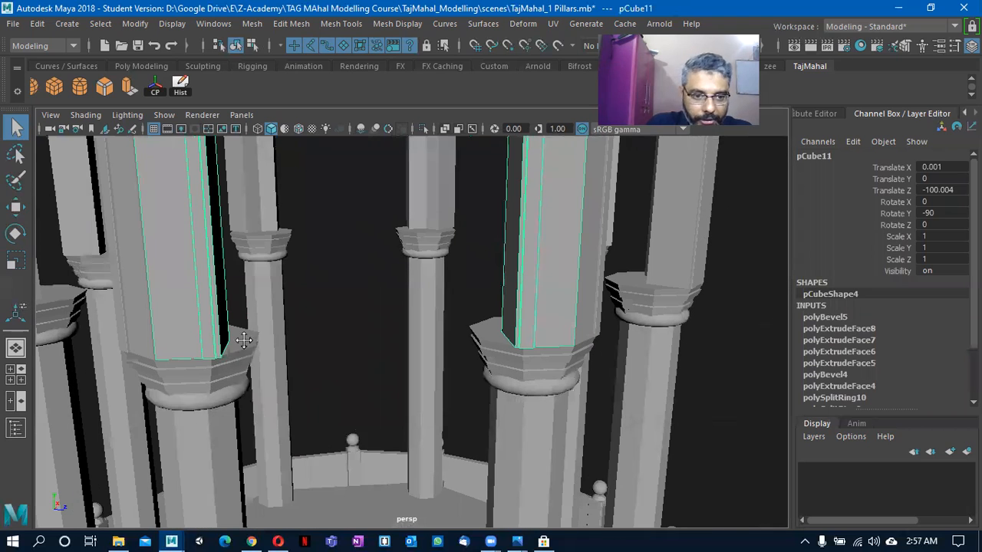
pyautogui.keyDown('alt'); pyautogui.moveTo(244, 340); pyautogui.dragTo(419, 408, button='middle'); pyautogui.keyUp('alt')
pyautogui.keyDown('alt'); pyautogui.moveTo(420, 407); pyautogui.dragTo(430, 361); pyautogui.keyUp('alt')
pyautogui.keyDown('alt'); pyautogui.moveTo(499, 358); pyautogui.dragTo(407, 287); pyautogui.keyUp('alt')
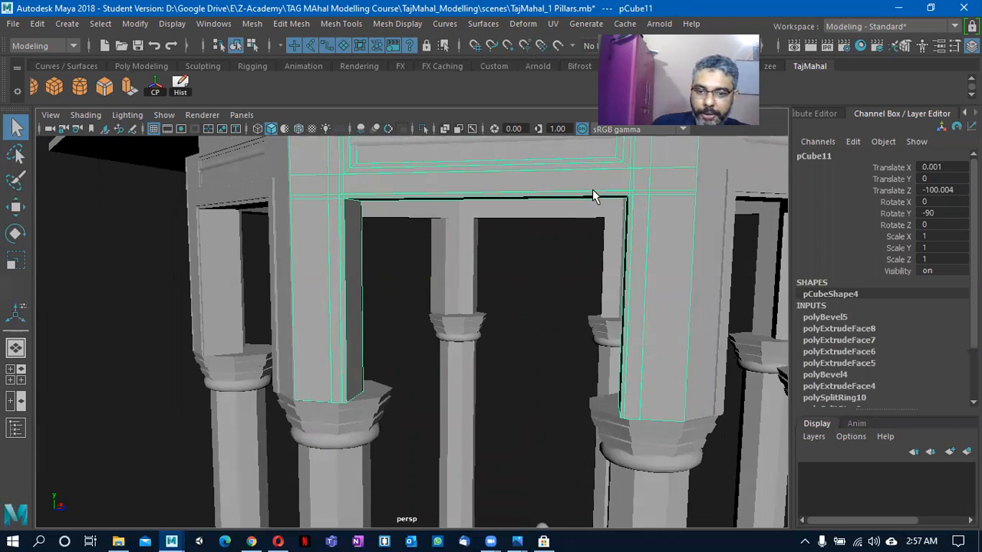
pyautogui.keyDown('alt'); pyautogui.moveTo(596, 413); pyautogui.dragTo(389, 301); pyautogui.keyUp('alt')
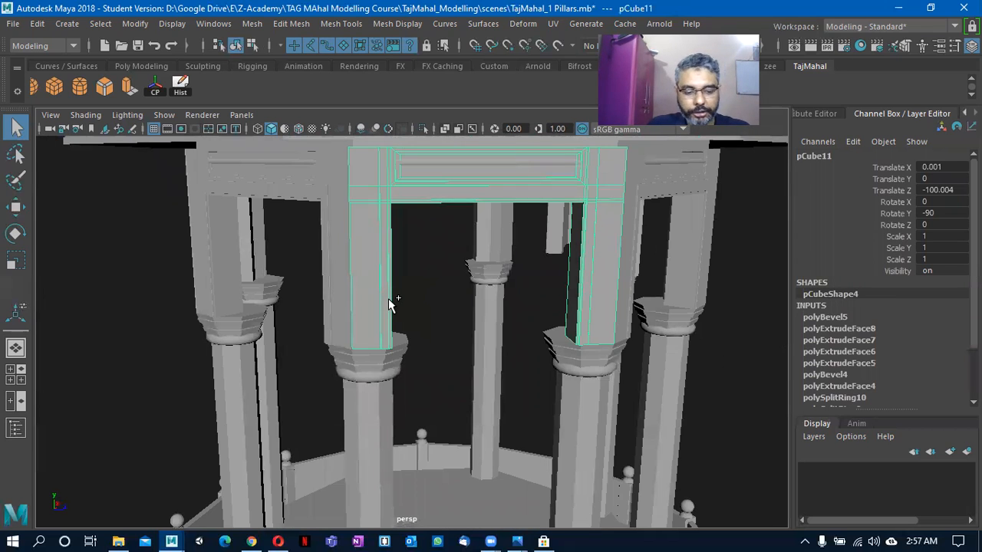
# Save the scene as a new incremented version, accepting the student version notice.
pyautogui.hotkey('ctrl', 'shift', 's')
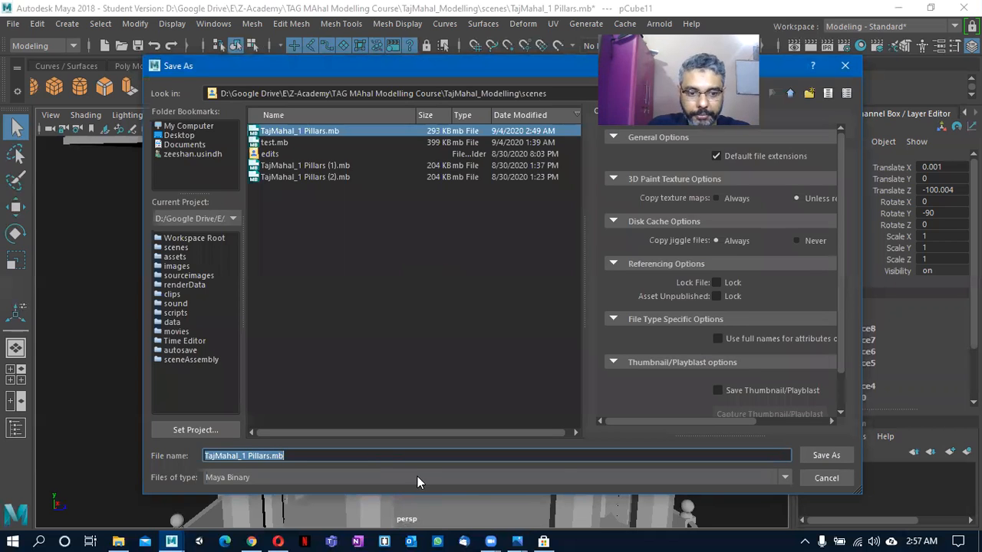
pyautogui.click(833, 480)
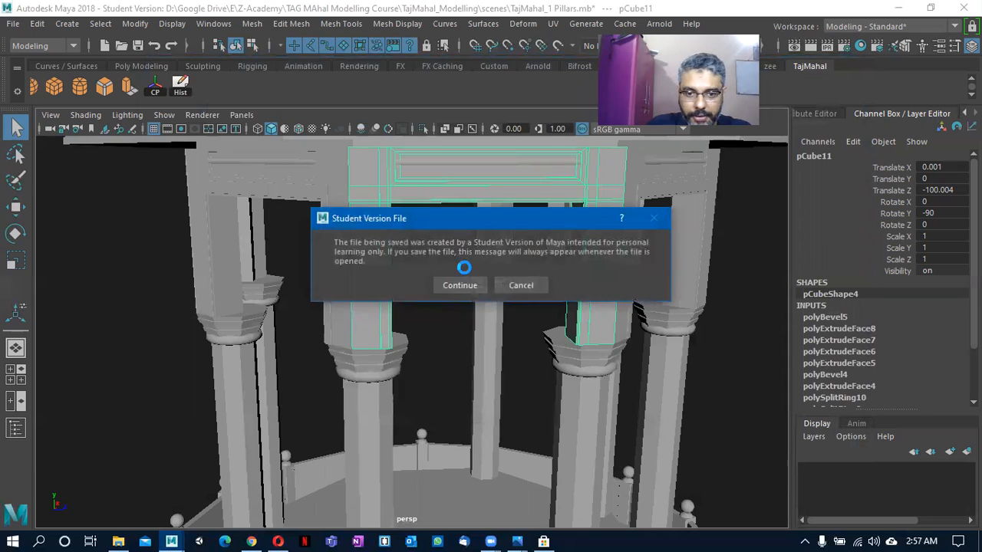
pyautogui.click(460, 285)
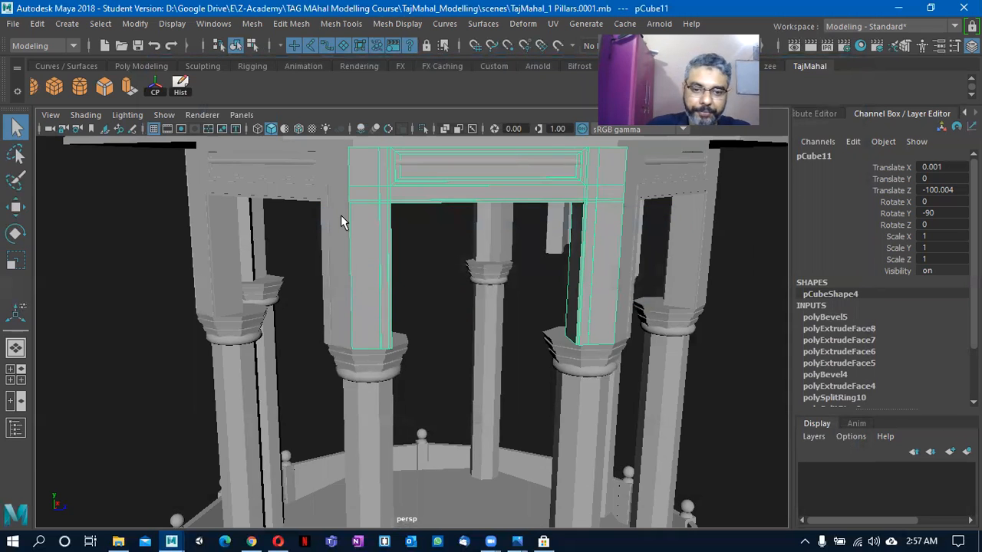
pyautogui.click(13, 24)
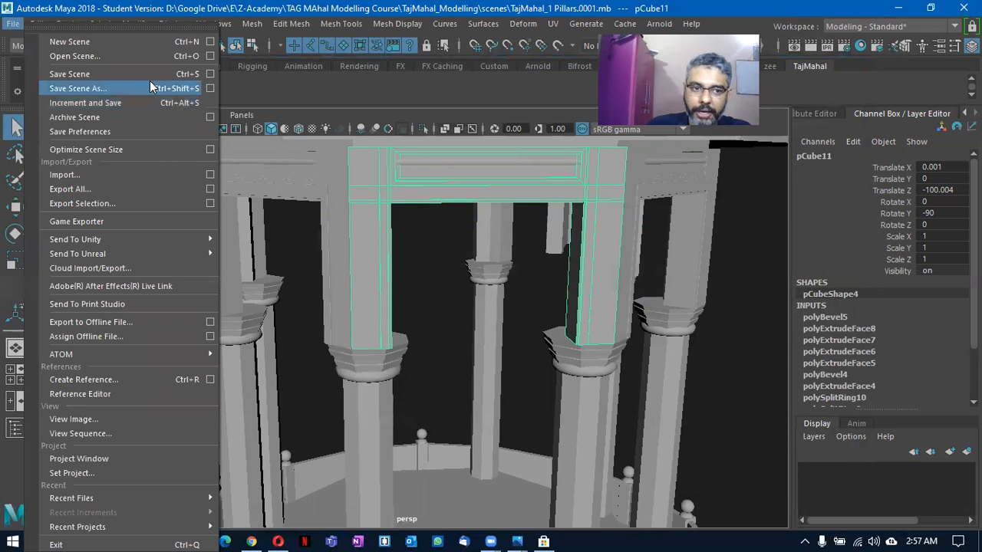
pyautogui.click(253, 14)
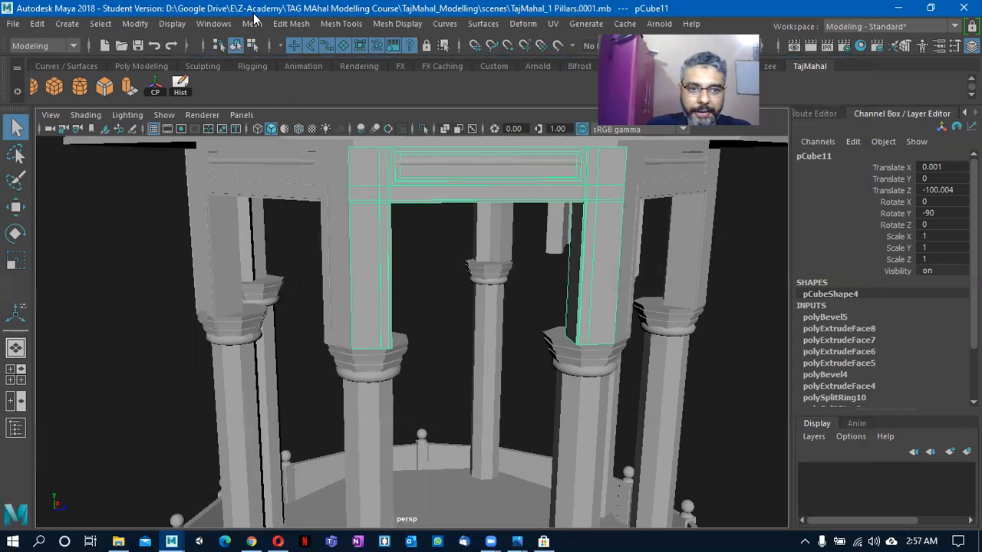
# Save the current incremented scene file again, accepting the student version notice.
pyautogui.keyDown('alt'); pyautogui.moveTo(341, 264); pyautogui.dragTo(446, 284); pyautogui.keyUp('alt')
pyautogui.hotkey('ctrl', 's')
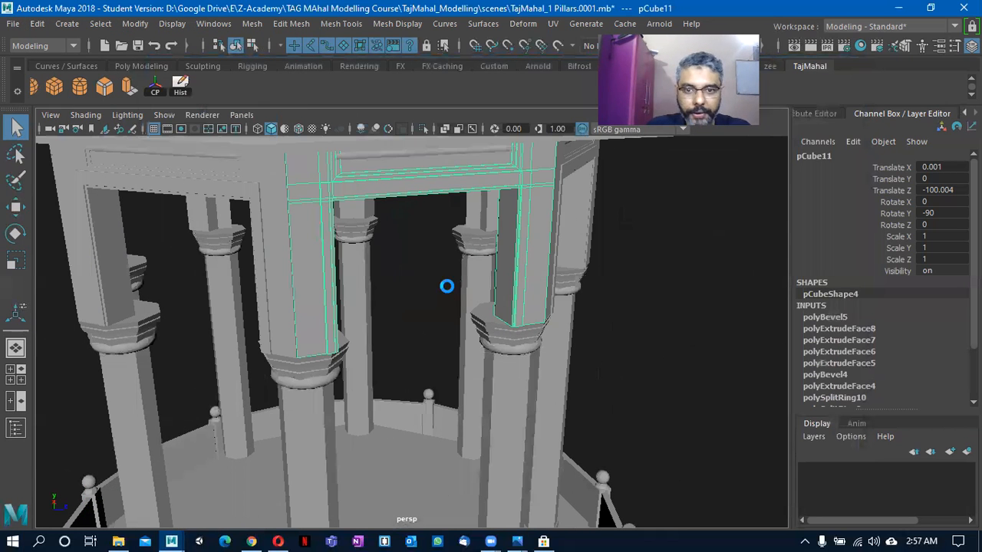
pyautogui.click(465, 284)
pyautogui.keyDown('alt'); pyautogui.moveTo(459, 326); pyautogui.dragTo(500, 235); pyautogui.keyUp('alt')
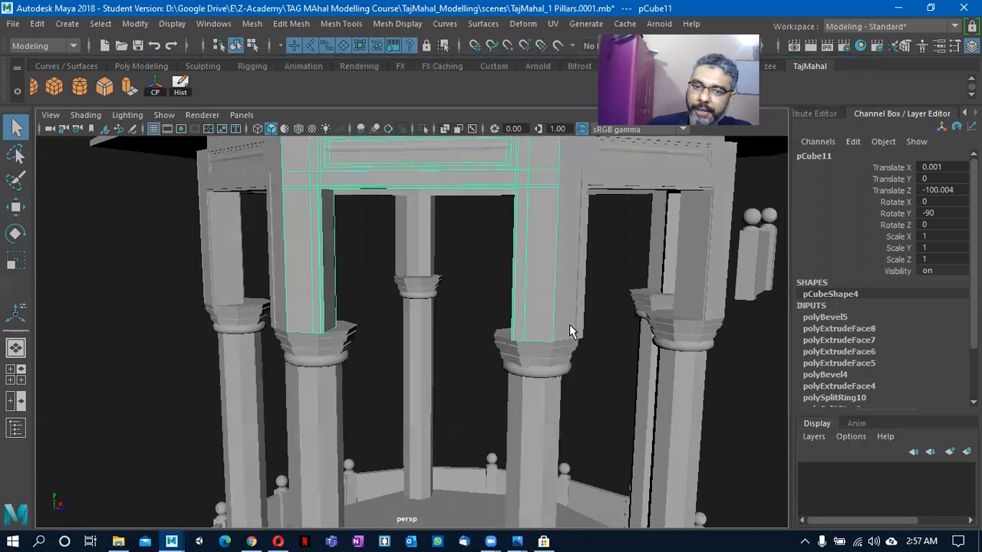
pyautogui.keyDown('alt'); pyautogui.moveTo(568, 326); pyautogui.dragTo(382, 347, button='right'); pyautogui.keyUp('alt')
pyautogui.moveTo(382, 346)
pyautogui.keyDown('alt'); pyautogui.mouseDown()
pyautogui.moveTo(390, 335)
pyautogui.moveTo(396, 345)
pyautogui.mouseUp(); pyautogui.keyUp('alt')
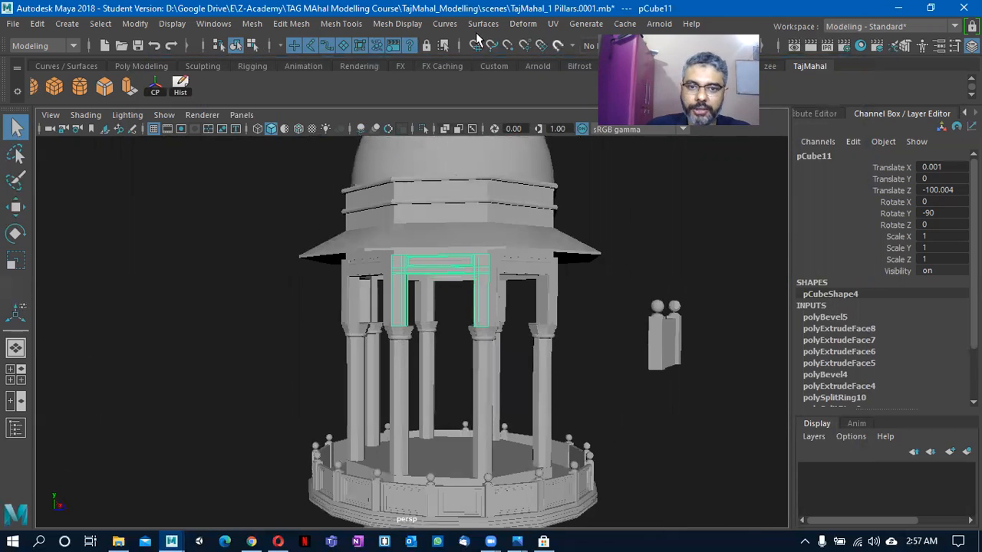
pyautogui.click(443, 23)
pyautogui.keyDown('alt'); pyautogui.moveTo(355, 342); pyautogui.dragTo(411, 392); pyautogui.keyUp('alt')
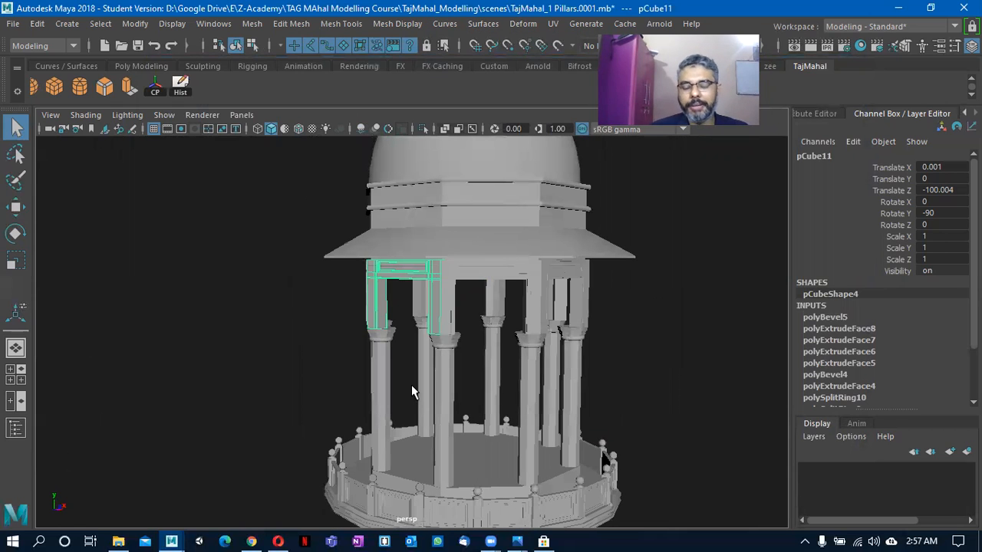